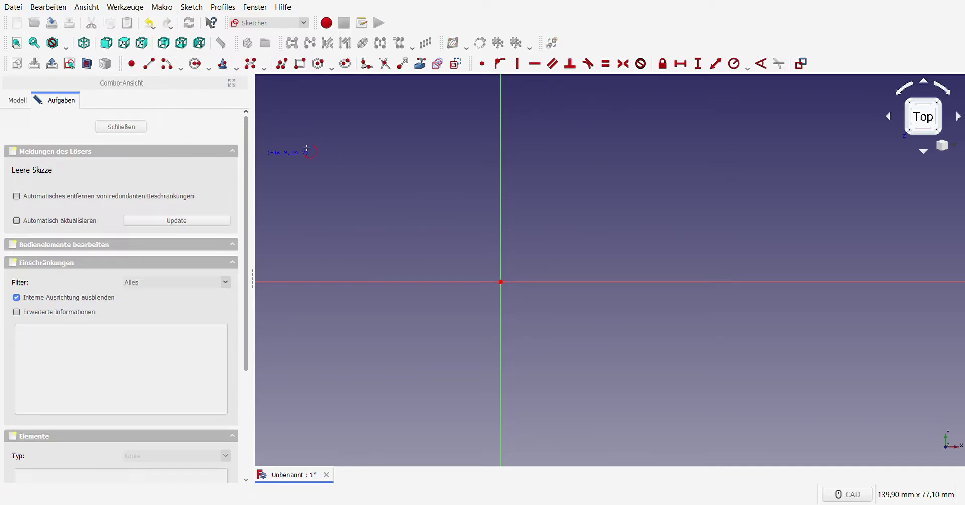
Sketch a semicircular arc of about 26 mm radius centred on the origin, bulging toward negative X and ending near the vertical axis.
click(501, 282)
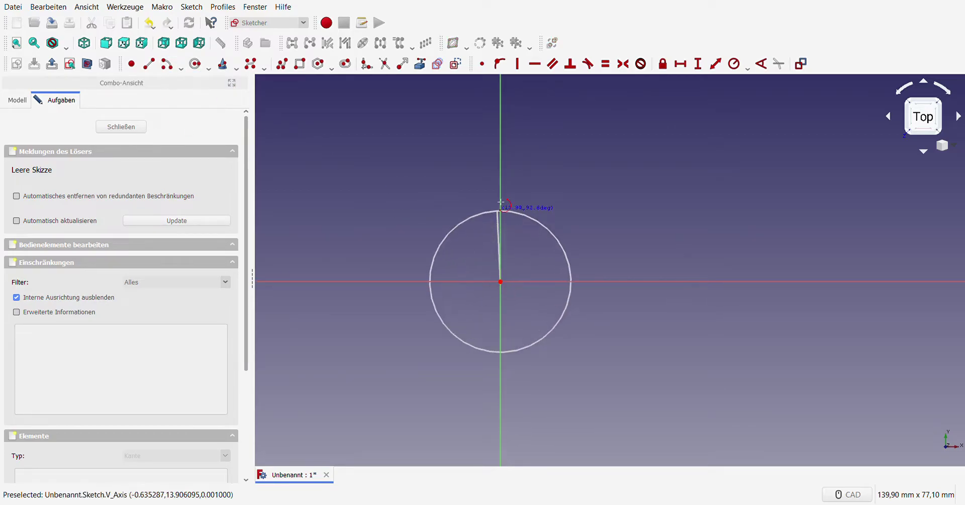
click(501, 150)
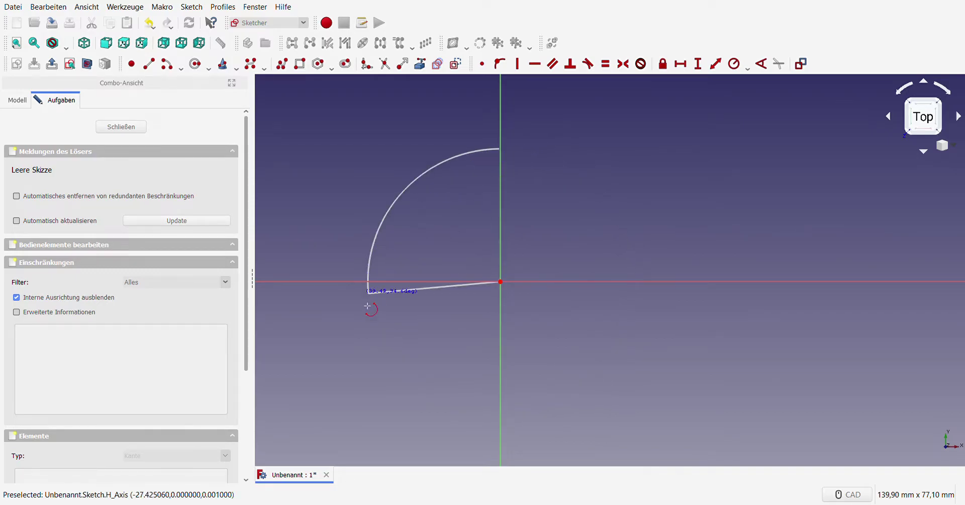
click(501, 403)
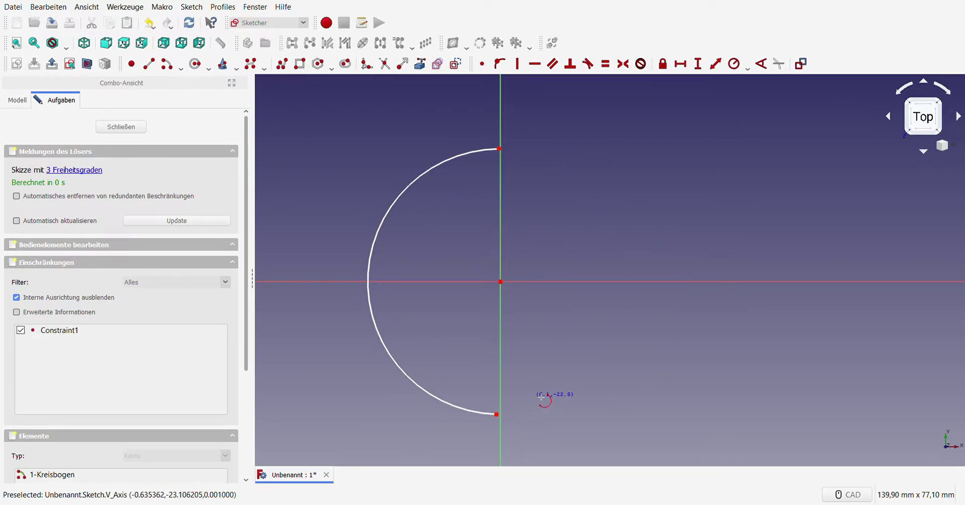
Constrain the arc's radius to 38 mm and place the dimension label outside the arc.
click(371, 247)
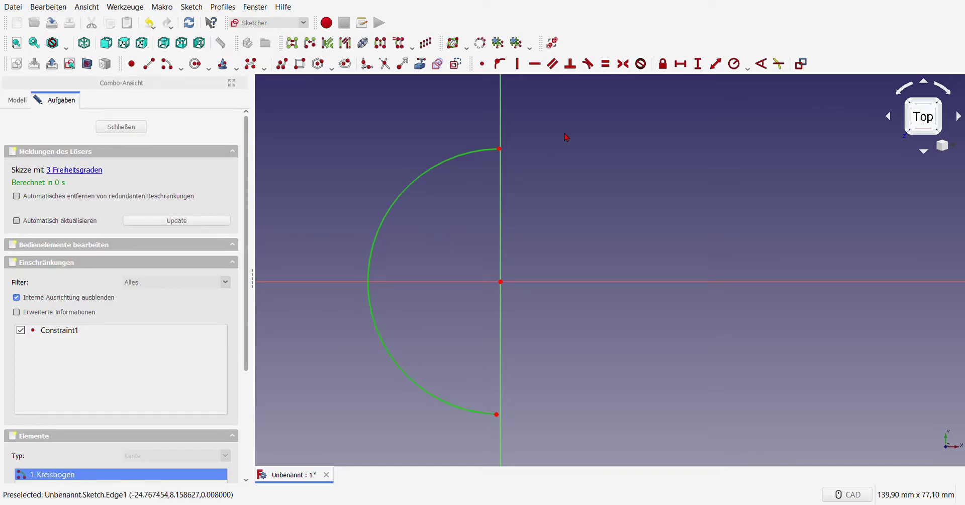
click(735, 64)
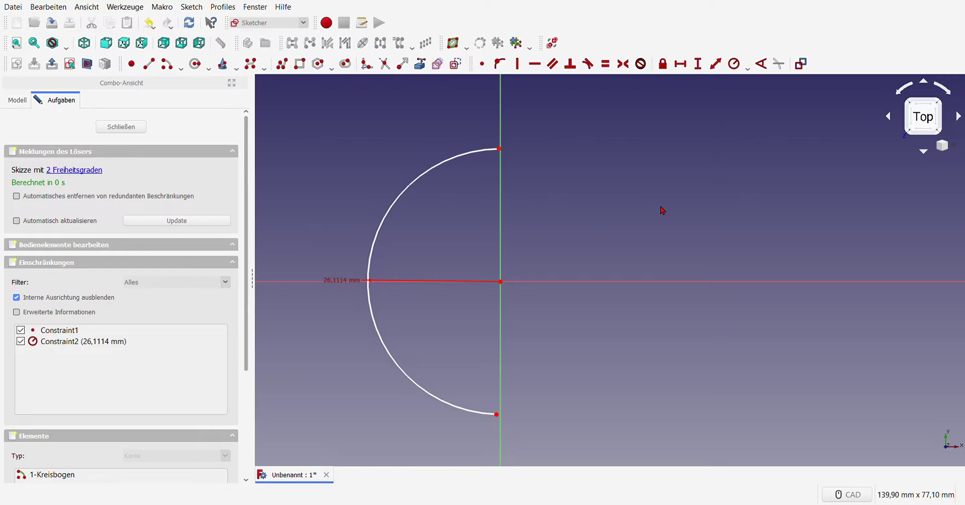
scroll(483, 280, down, 5)
scroll(482, 280, up, 2)
drag(402, 284, 388, 258)
Constrain the arc's upper and lower endpoints onto the vertical axis.
click(505, 195)
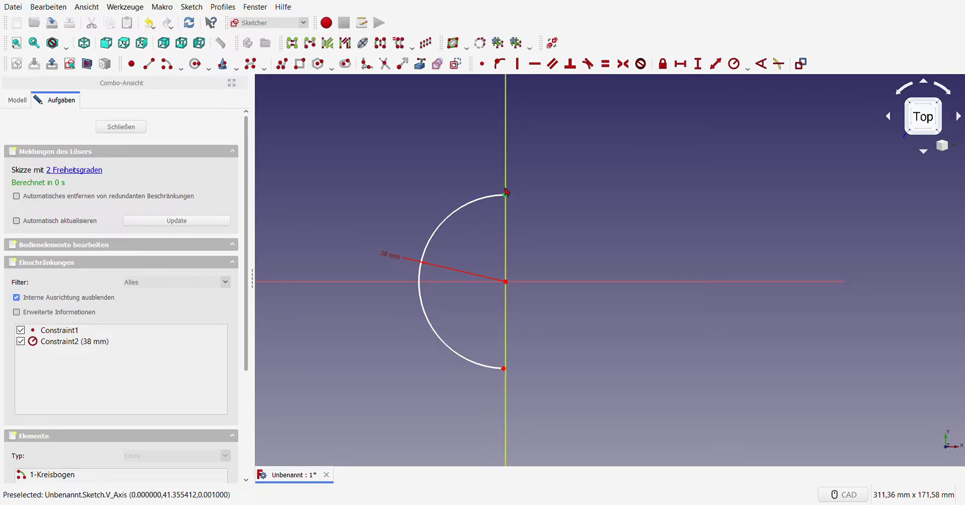
click(500, 62)
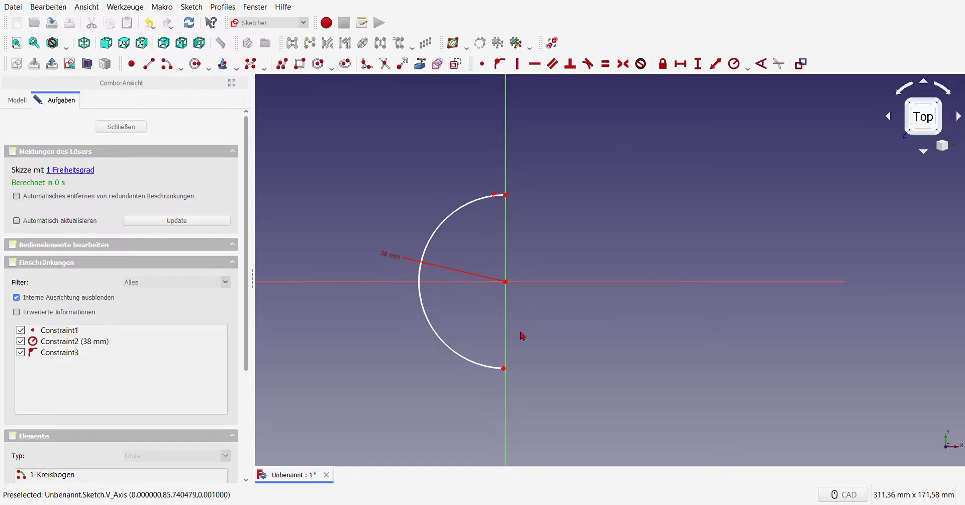
click(507, 358)
click(500, 63)
Close the semicircle with a straight line from the arc's upper endpoint, made coincident with its lower endpoint.
scroll(554, 349, up, 2)
scroll(467, 278, down, 2)
click(153, 63)
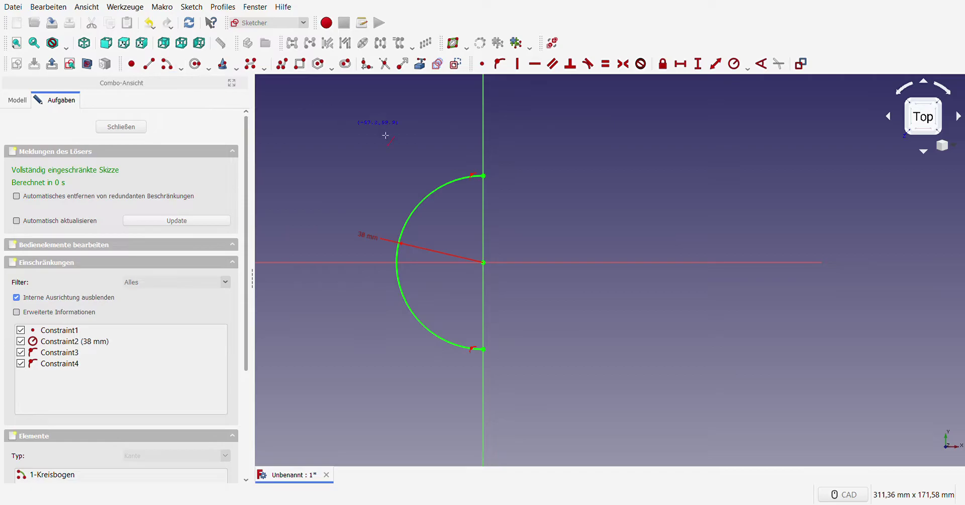
click(483, 176)
click(499, 341)
click(499, 341)
click(483, 349)
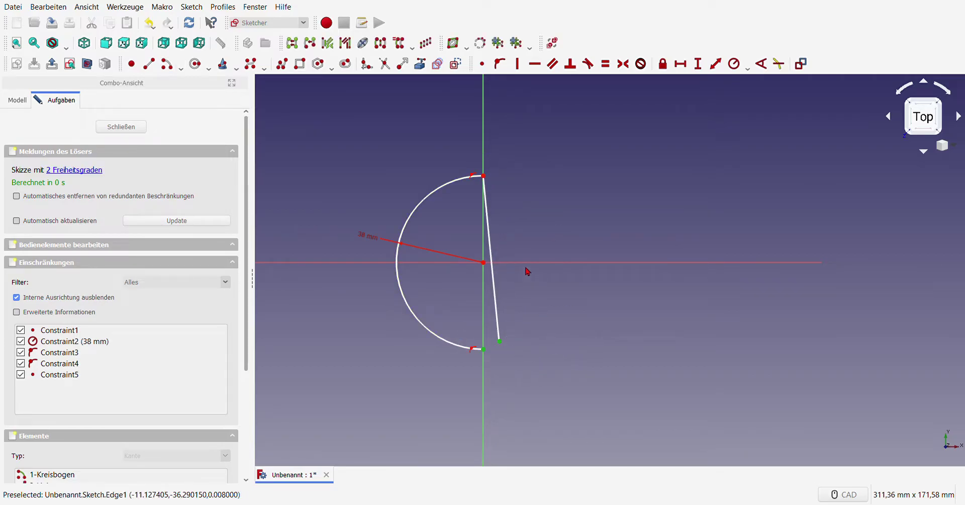
click(481, 63)
right_click(483, 80)
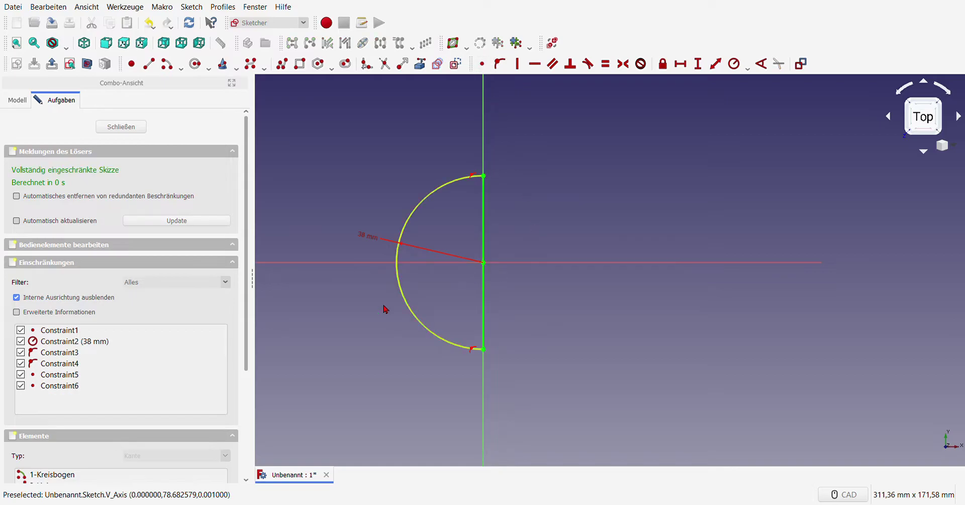
Finish the sketch and pad the semicircular profile to a length of 16 mm.
click(128, 129)
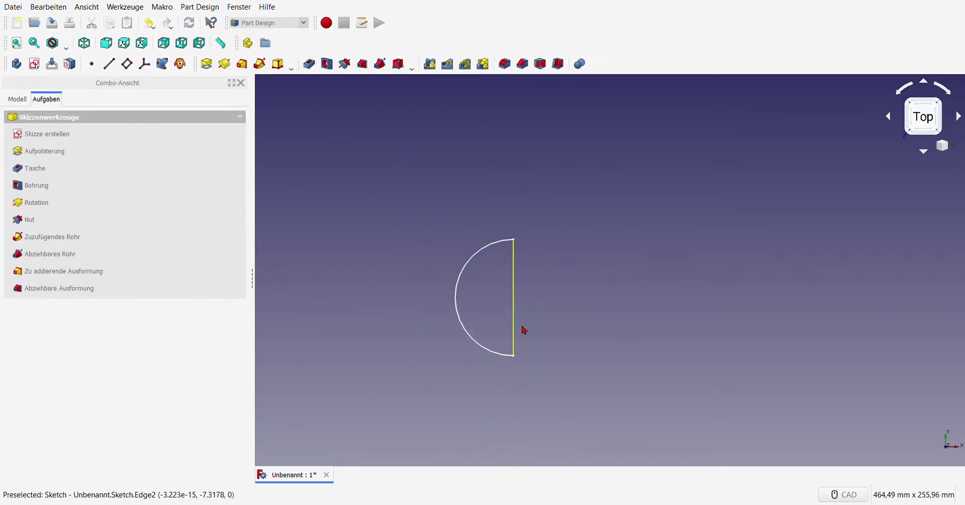
middle_drag(558, 438, 491, 390)
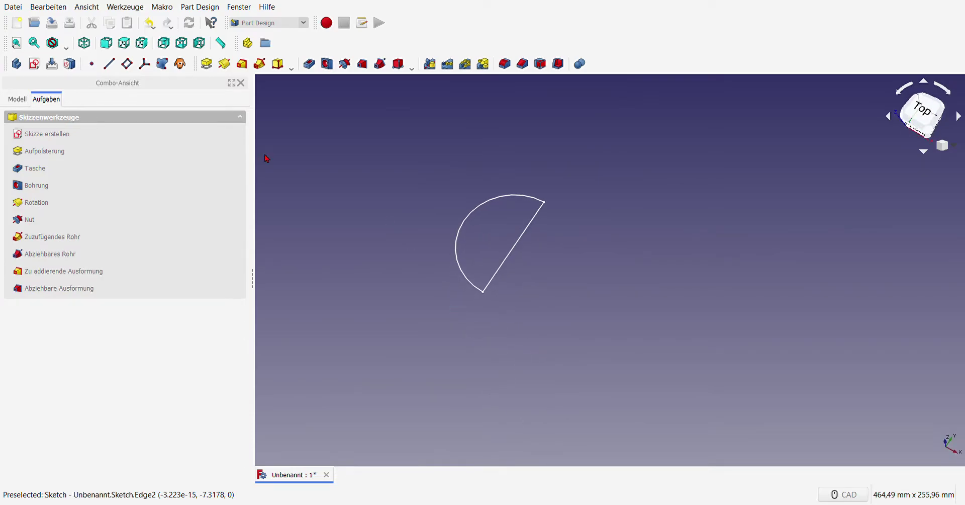
click(207, 64)
text(16)
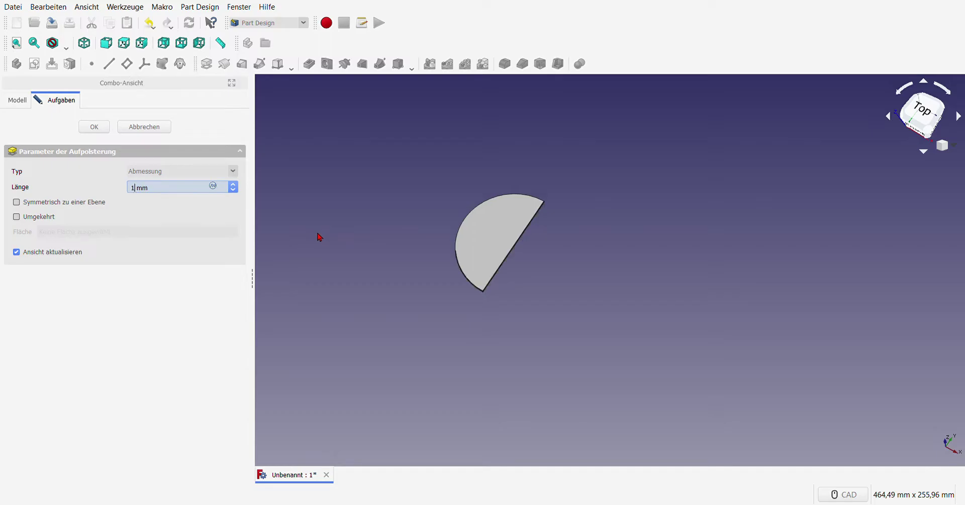
click(97, 126)
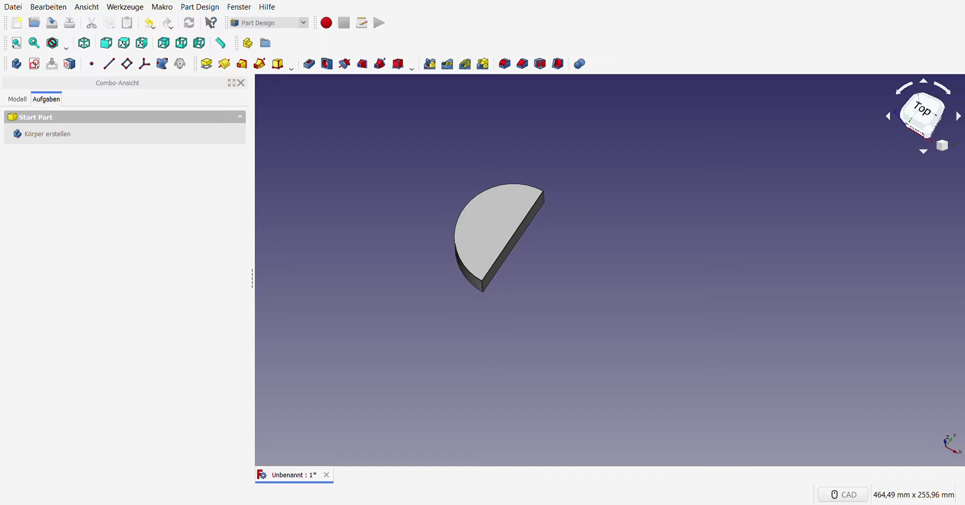
Create a new sketch on the XY plane.
click(34, 63)
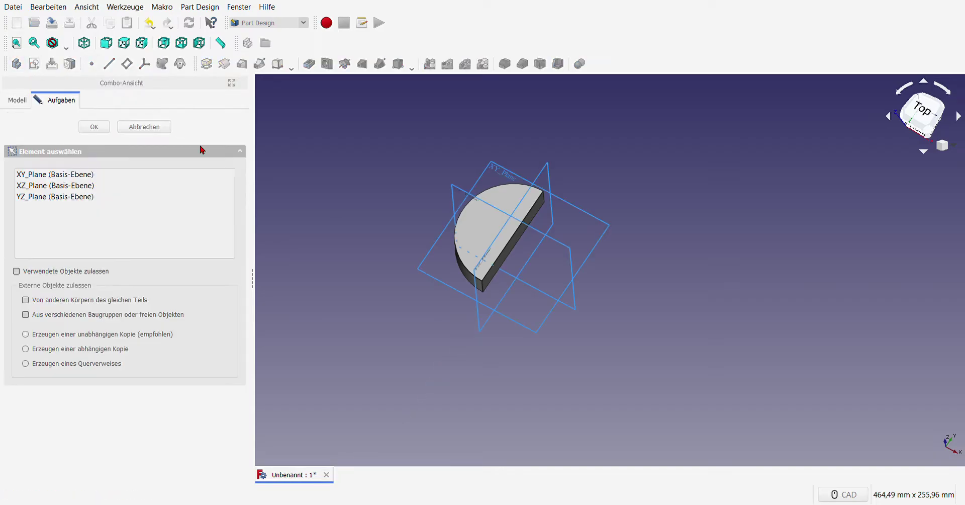
click(501, 169)
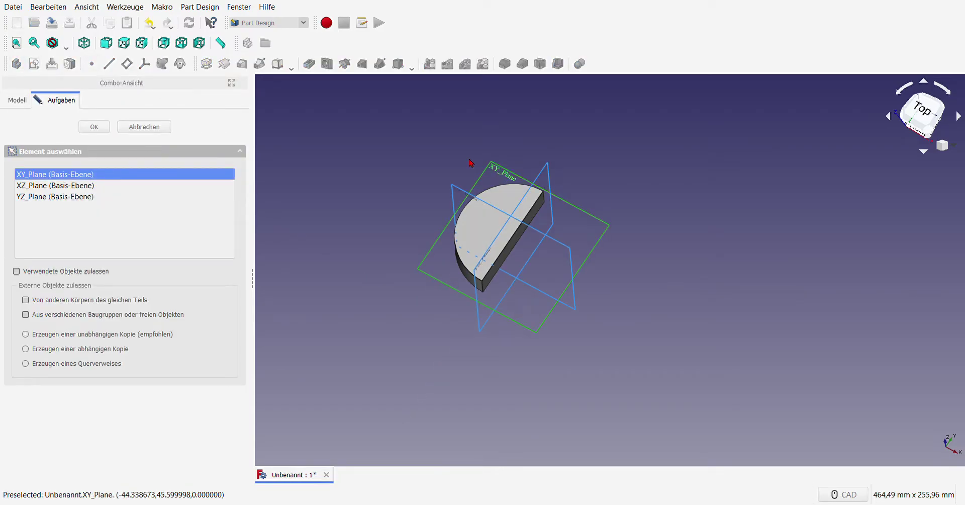
click(94, 126)
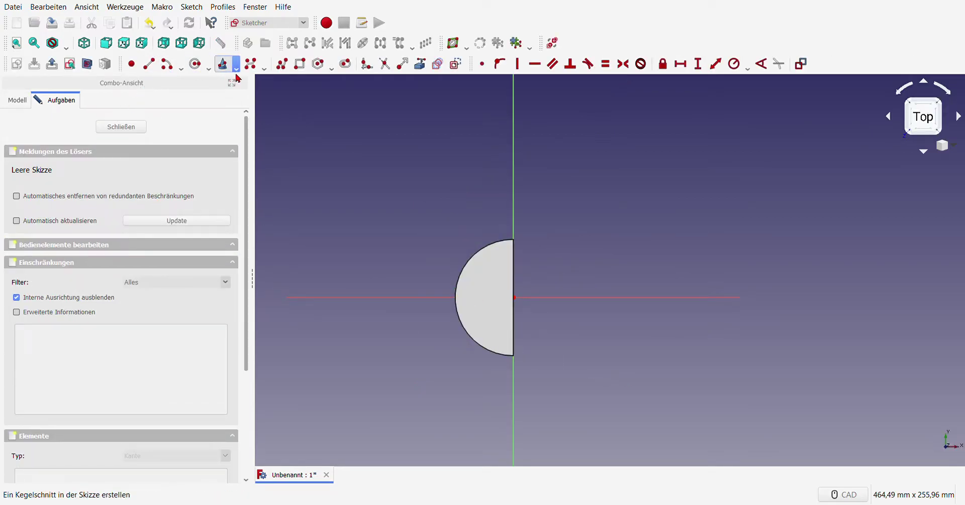
Sketch a rectangle about 44 mm by 136 mm around the half disc and constrain its upper right corner onto the vertical axis.
click(300, 63)
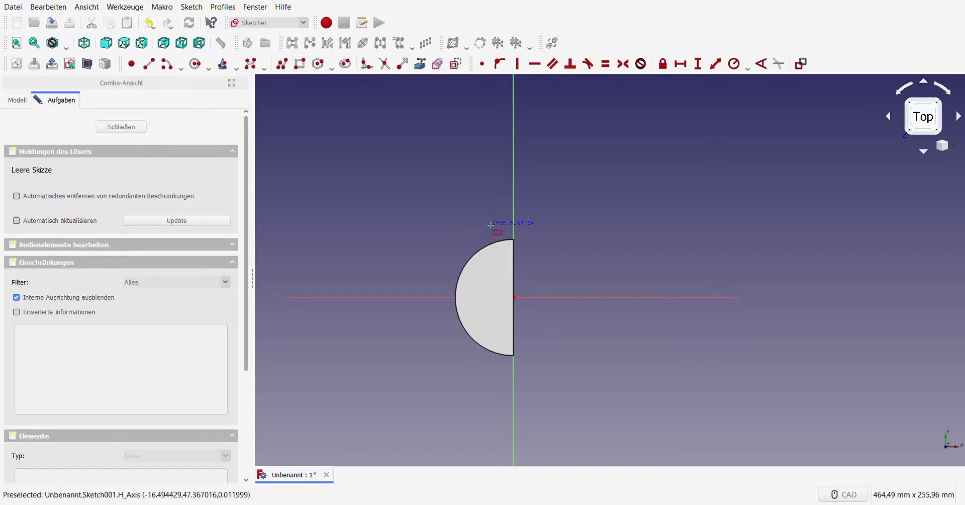
click(437, 191)
click(503, 402)
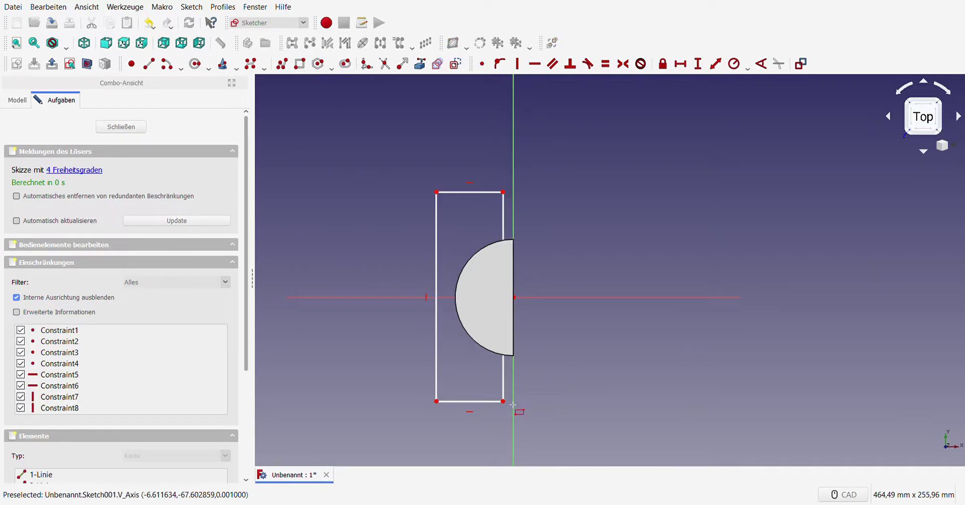
click(504, 192)
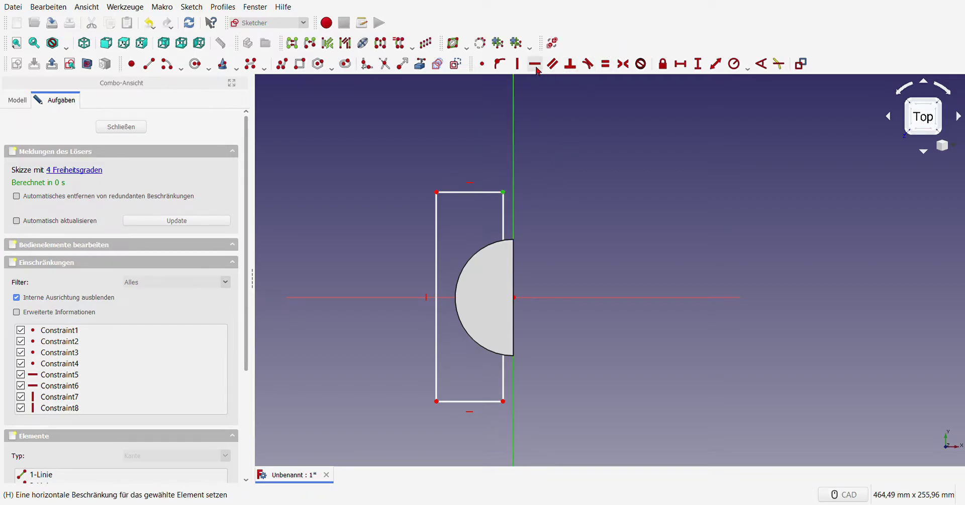
click(499, 63)
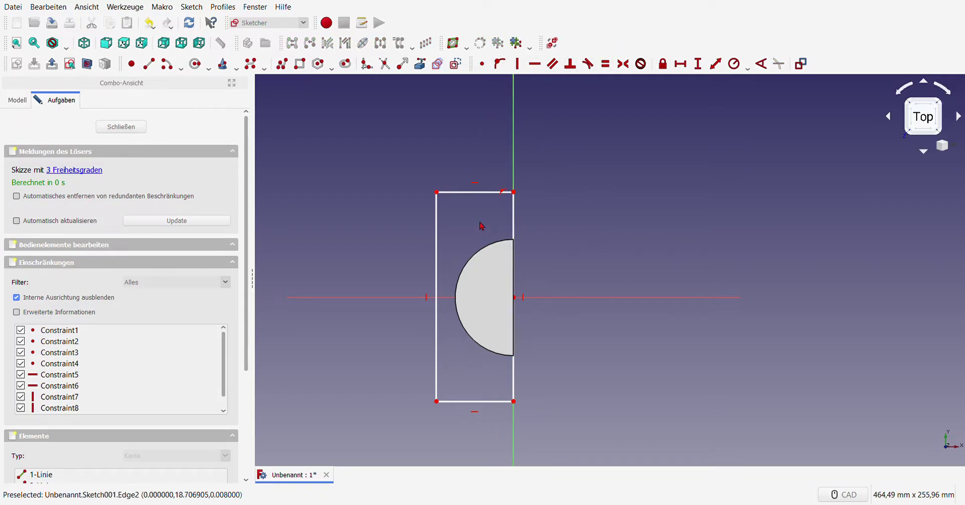
Make the rectangle's two right corners symmetric about the horizontal axis and delete the redundant vertical constraint on its right edge.
click(436, 192)
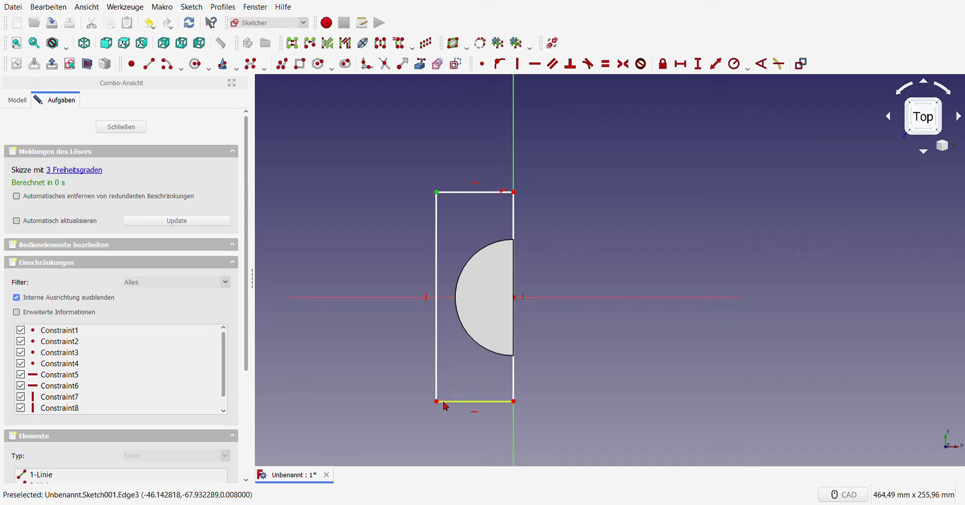
click(452, 380)
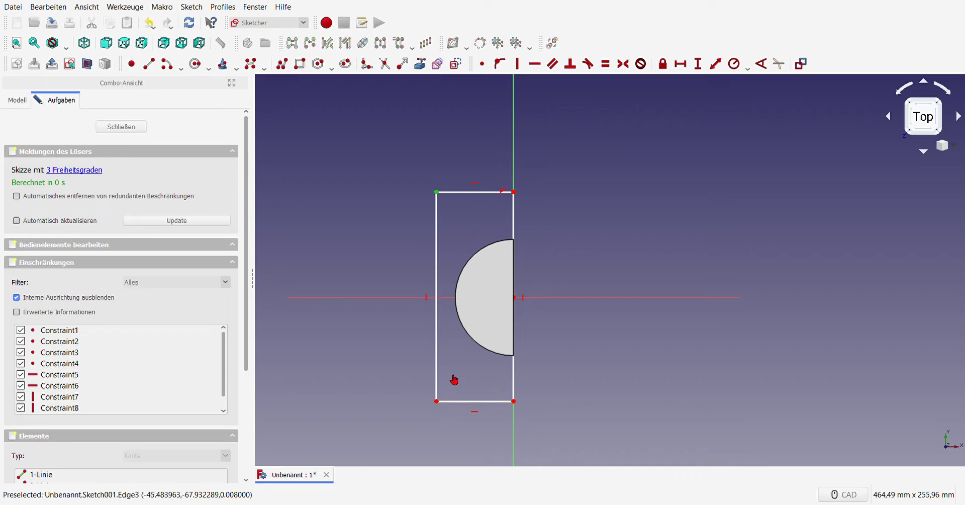
click(513, 192)
click(514, 402)
click(548, 297)
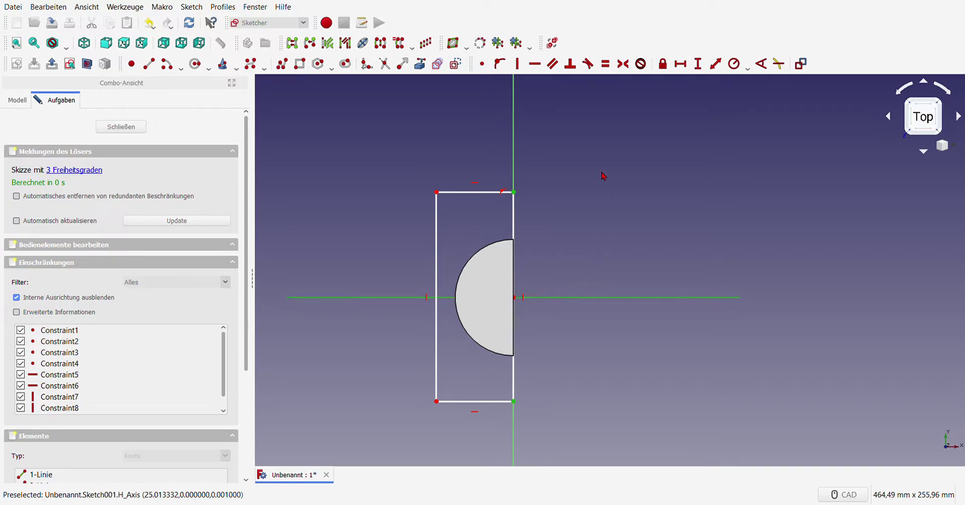
click(626, 65)
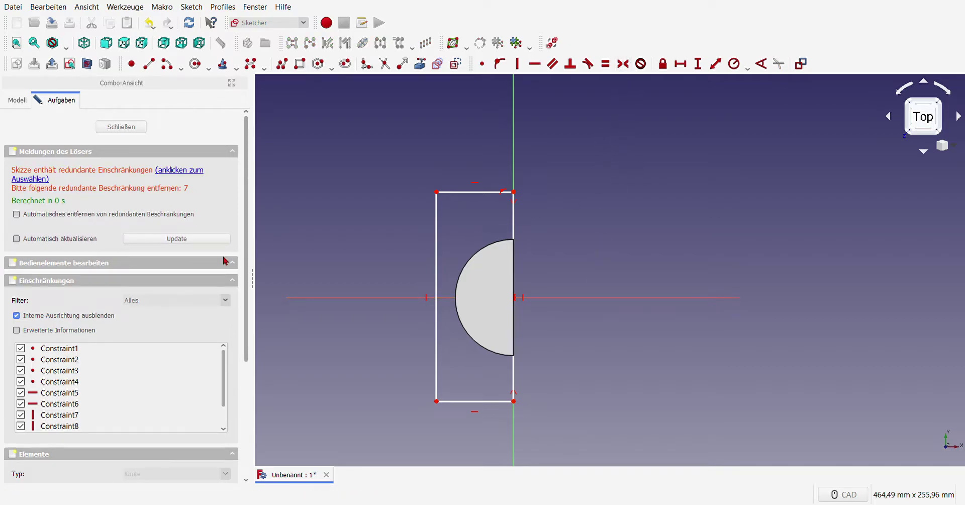
click(102, 333)
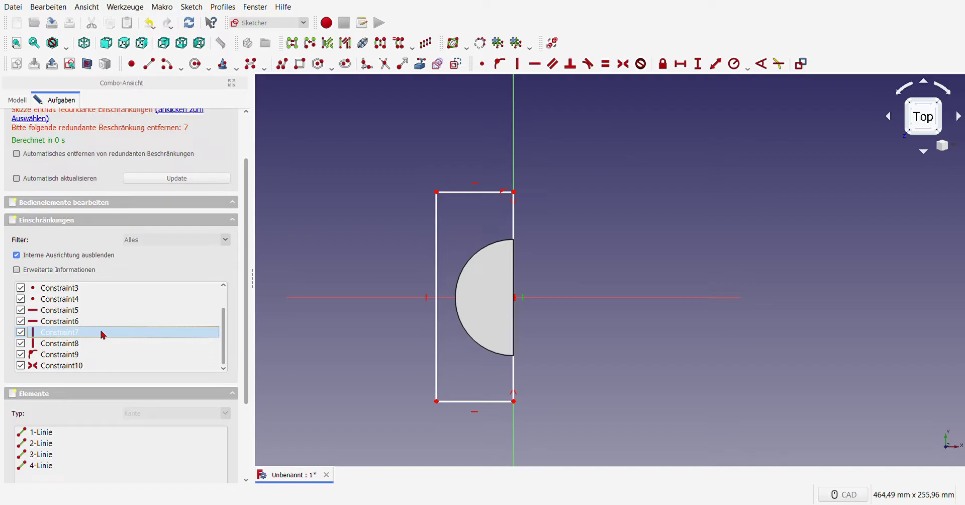
key(Delete)
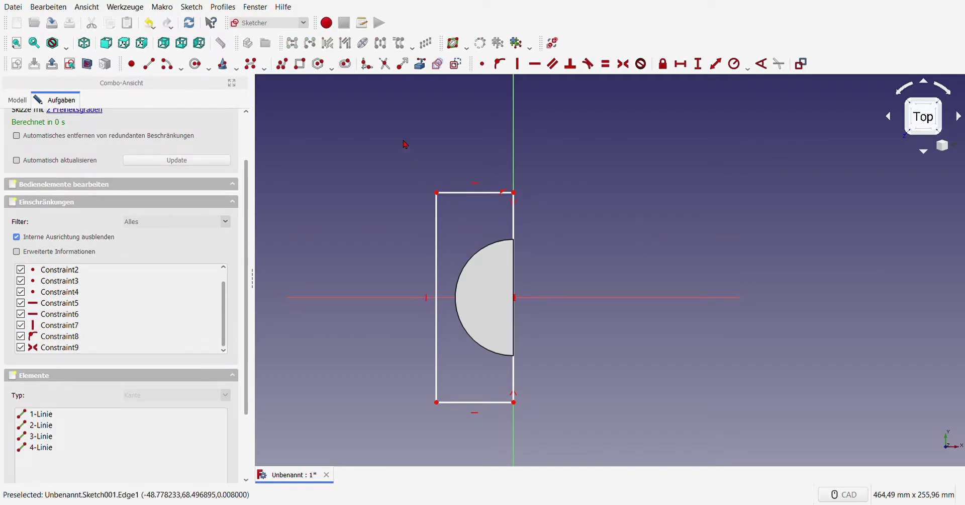
Fillet the rectangle's upper left and lower left corners.
click(442, 193)
click(436, 200)
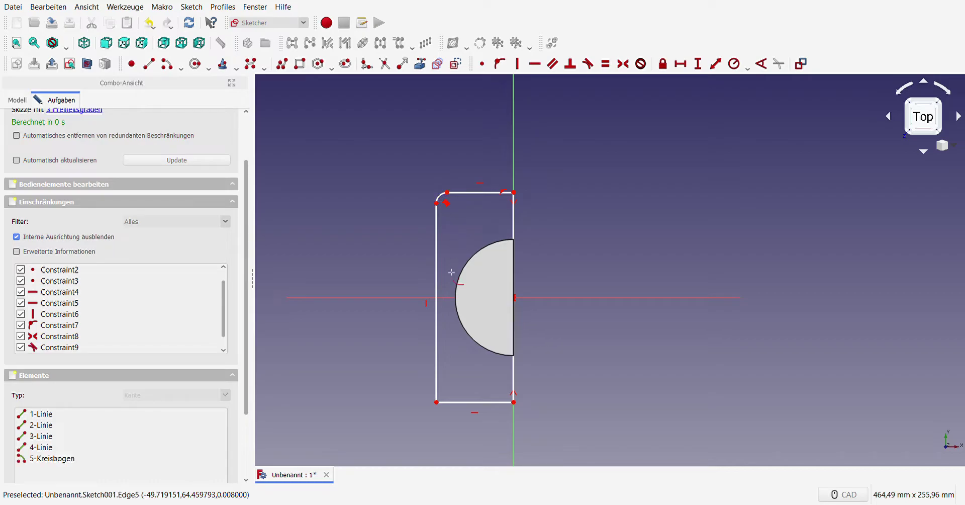
click(441, 402)
click(436, 394)
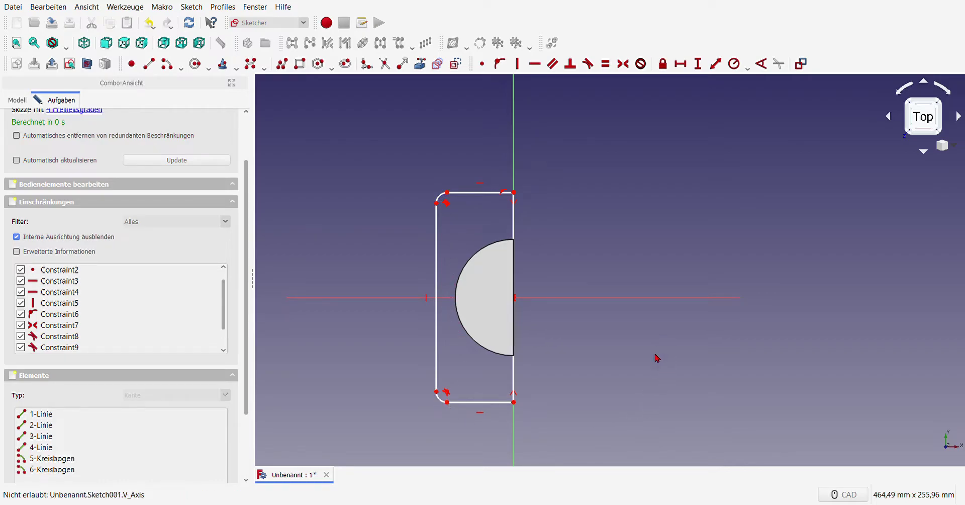
Try constraining the rounded rectangle's horizontal width to 30 mm and shifting its left edge inward, undoing each attempt.
click(436, 392)
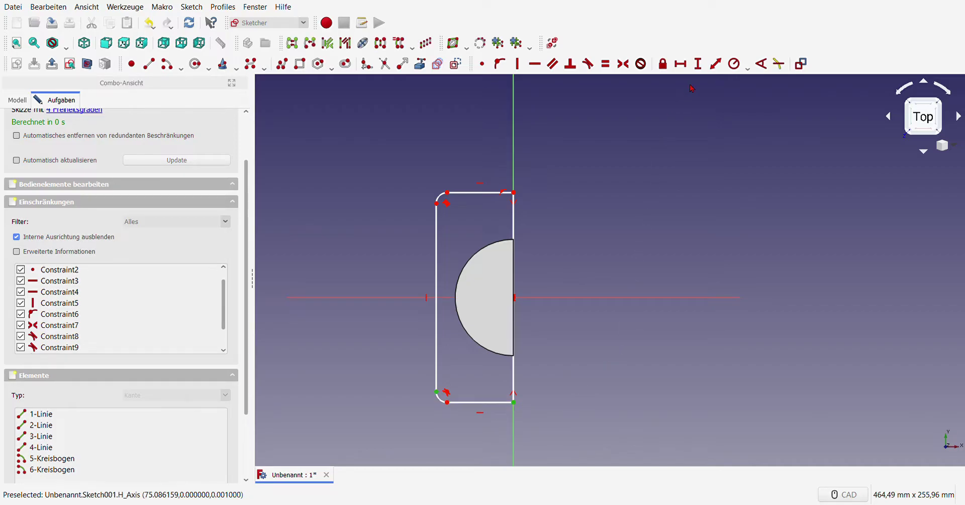
click(681, 65)
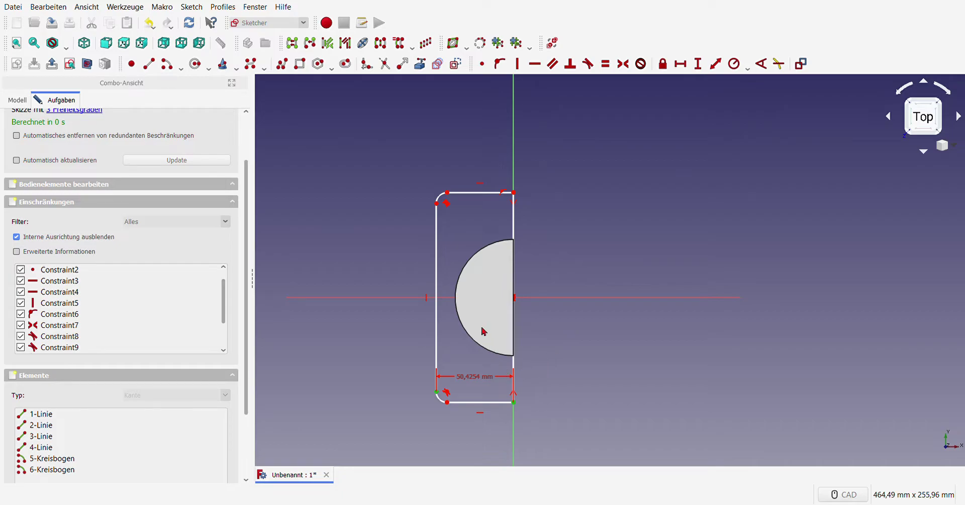
text(30)
key(Return)
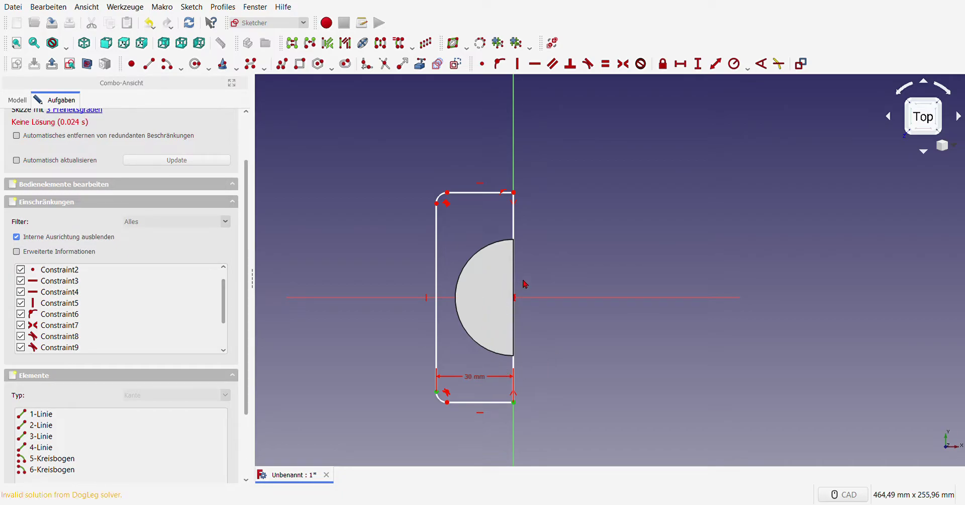
key(ctrl+z)
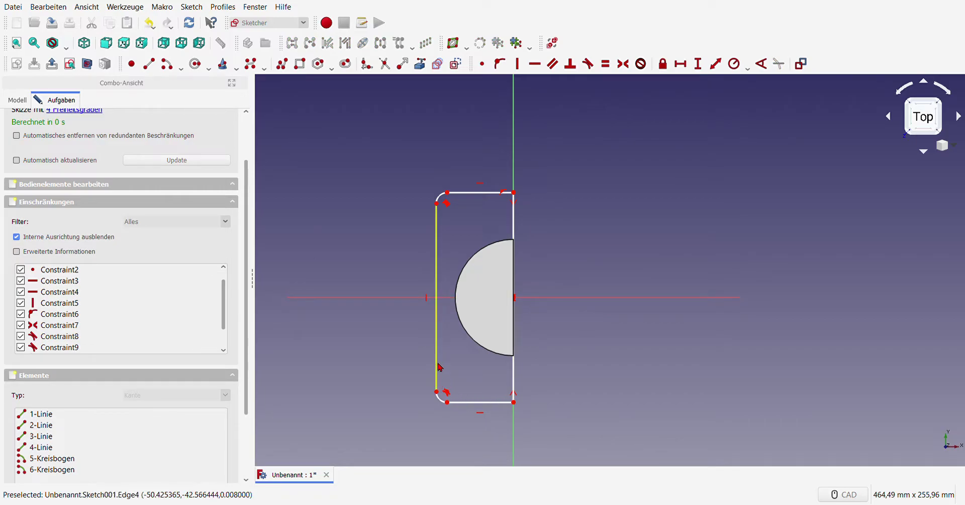
drag(442, 367, 453, 361)
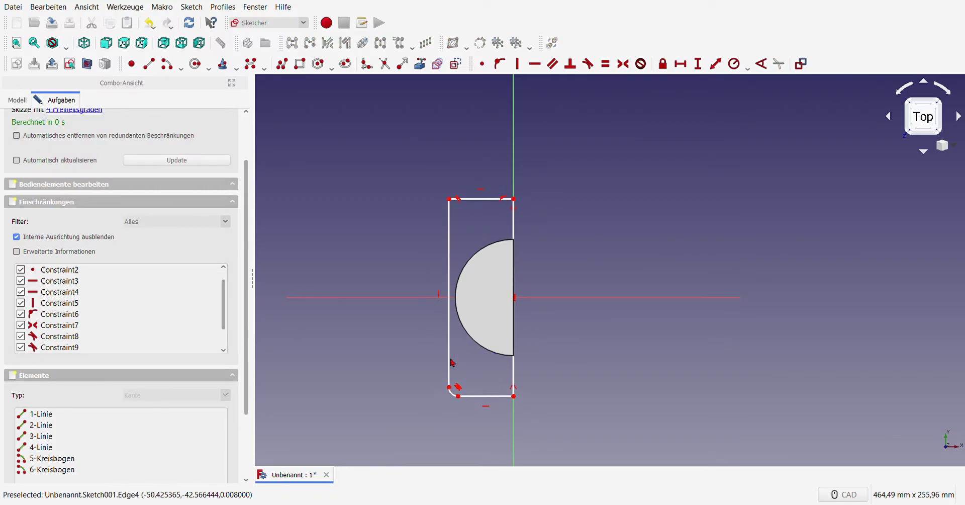
click(149, 22)
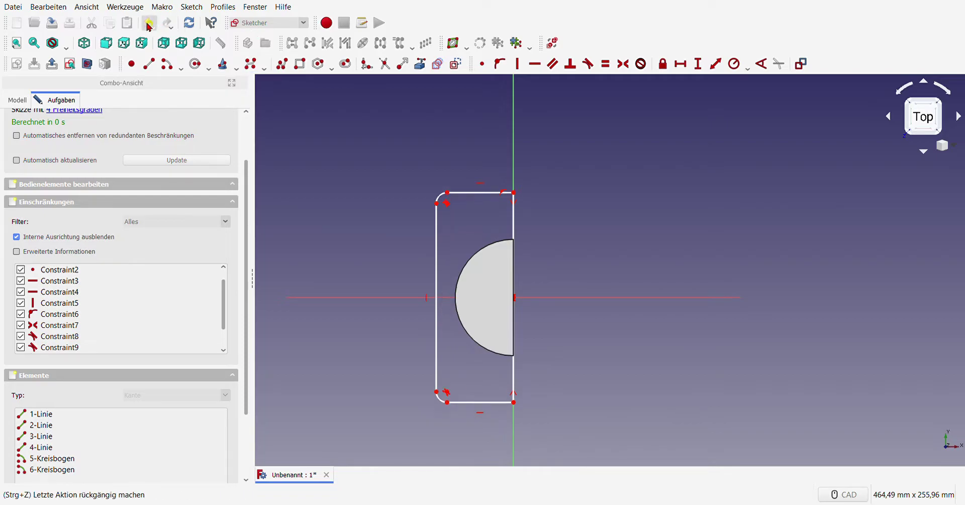
Constrain the rectangle's two corner arcs to equal radii of 8 mm.
click(441, 396)
click(442, 199)
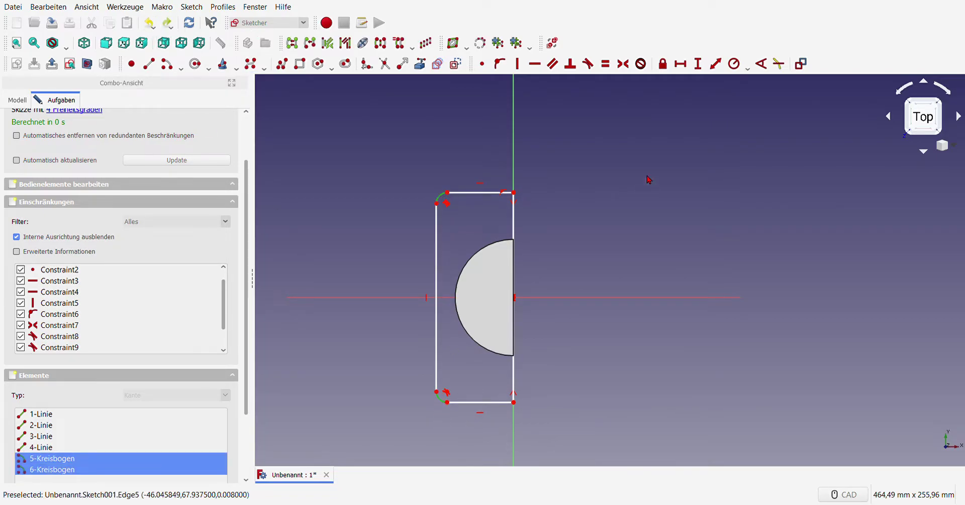
click(734, 65)
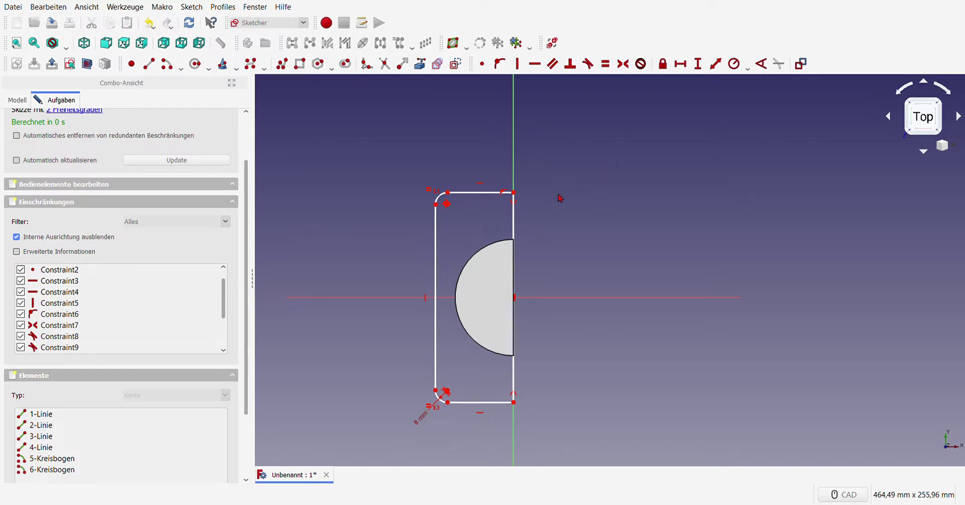
Constrain the rounded rectangle's horizontal width between its left edge and the vertical axis to 30 mm.
click(436, 205)
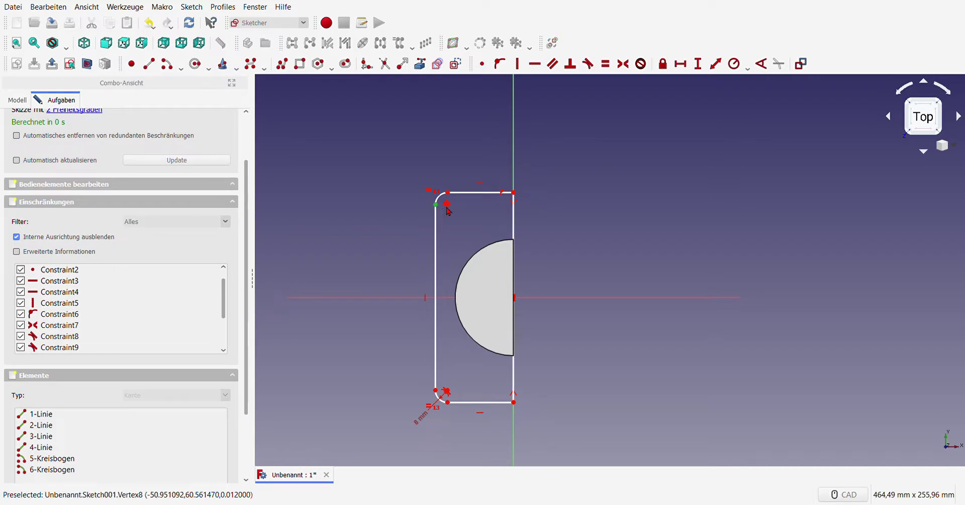
click(514, 192)
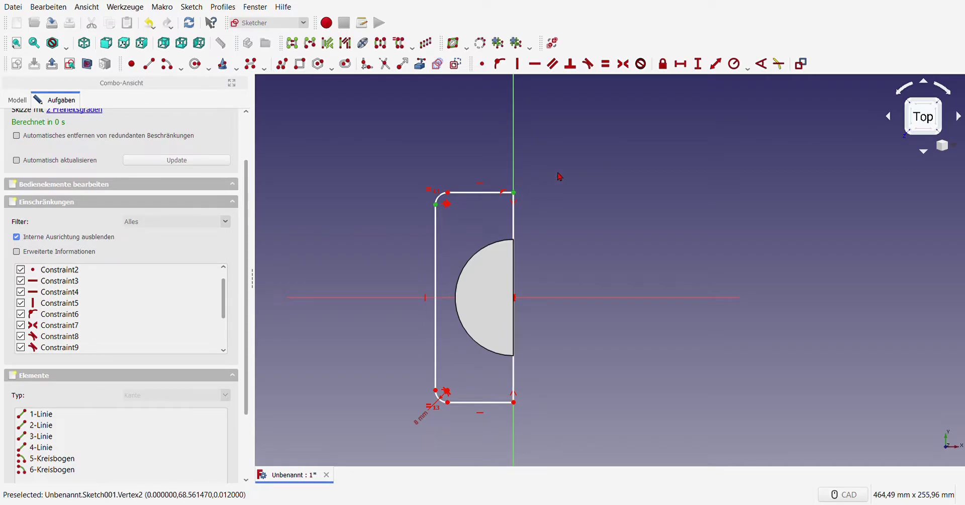
click(680, 64)
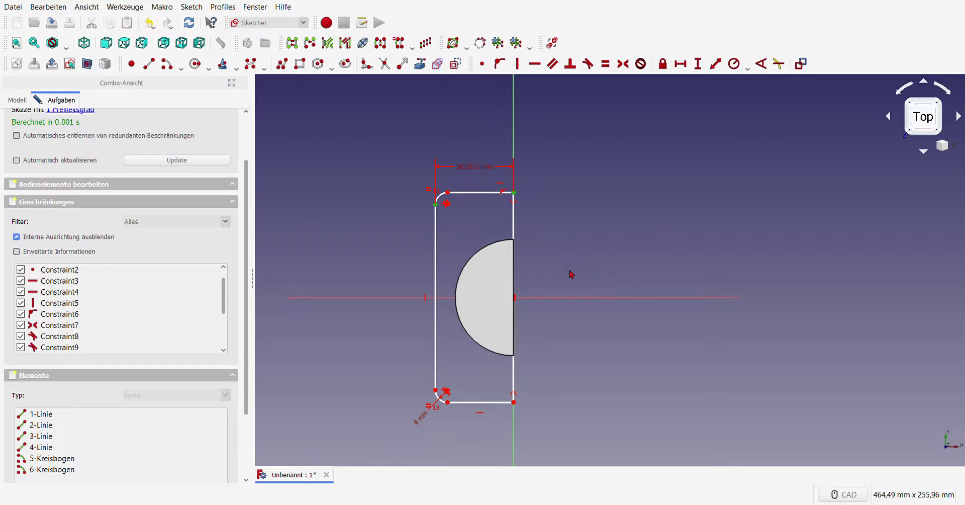
text(30)
key(Return)
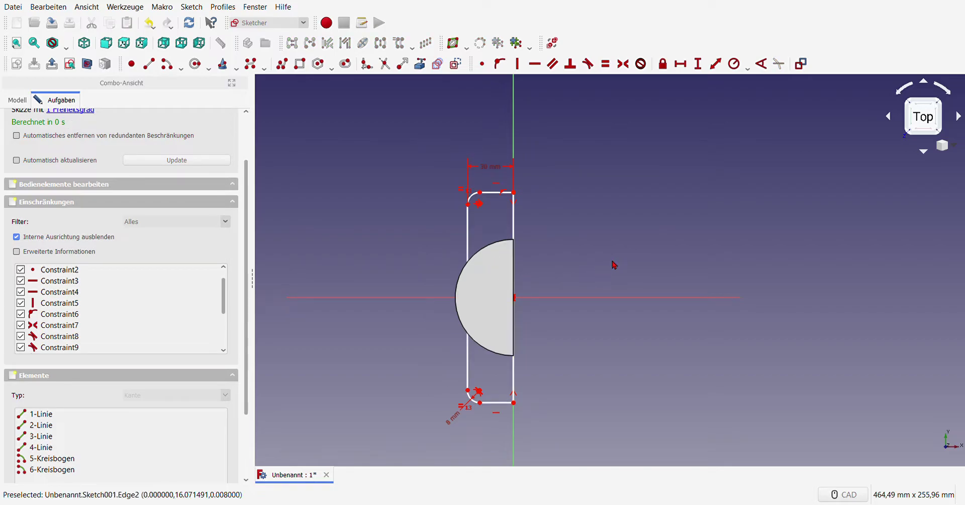
Constrain the rectangle's right edge to a vertical length of 90 mm and close the sketch.
click(513, 218)
click(699, 64)
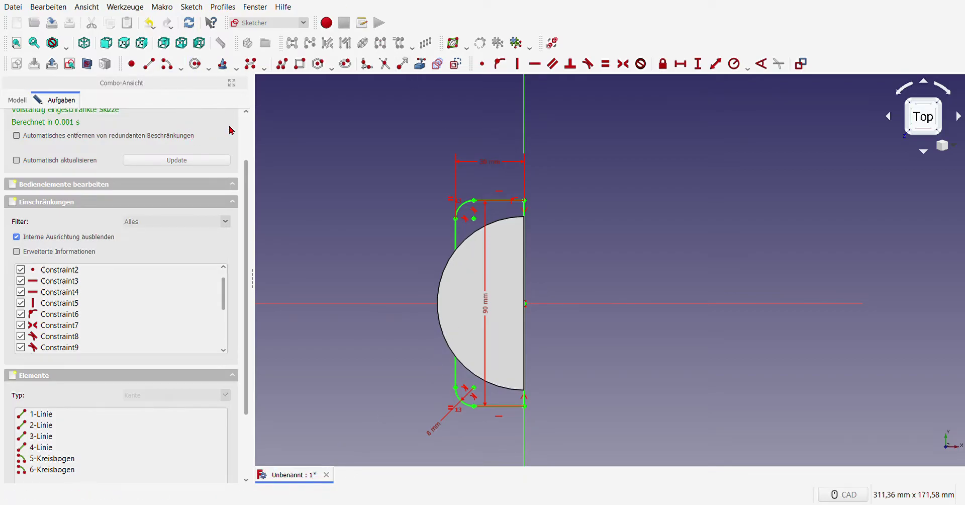
scroll(190, 140, up, 3)
click(120, 127)
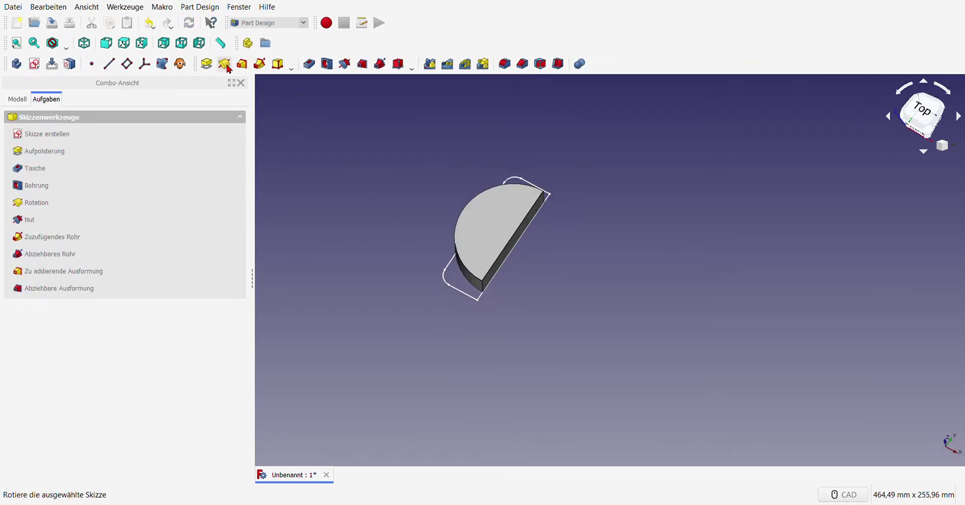
Pad the rounded rectangle sketch 5 mm in the reversed direction.
click(206, 64)
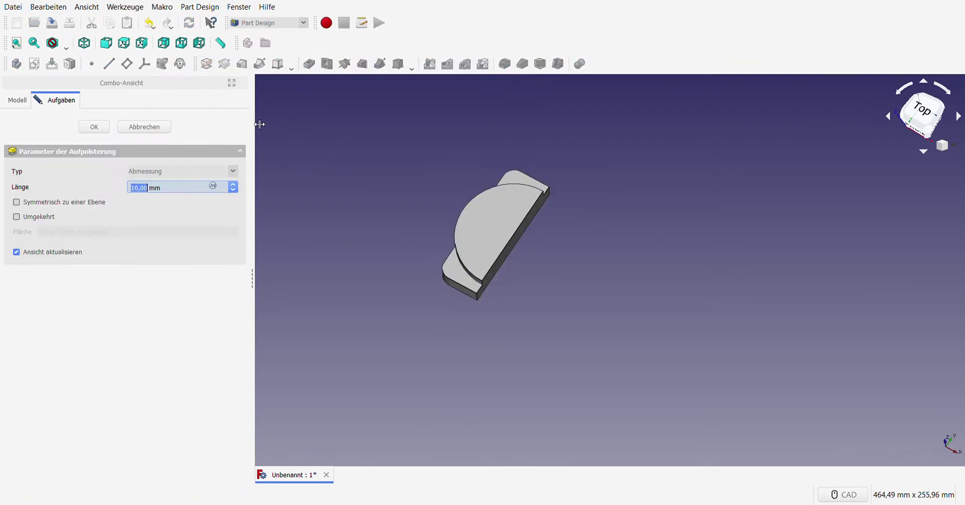
click(19, 217)
click(177, 187)
text(8)
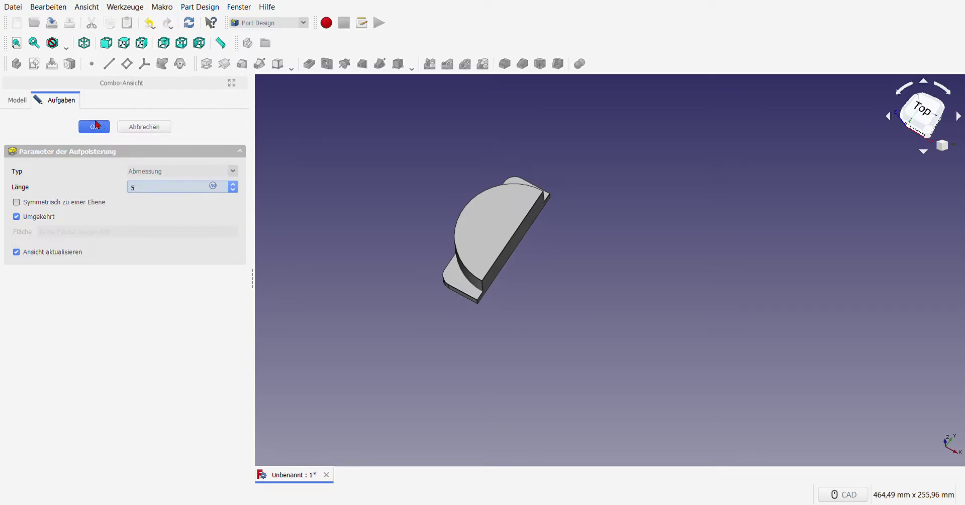
click(94, 126)
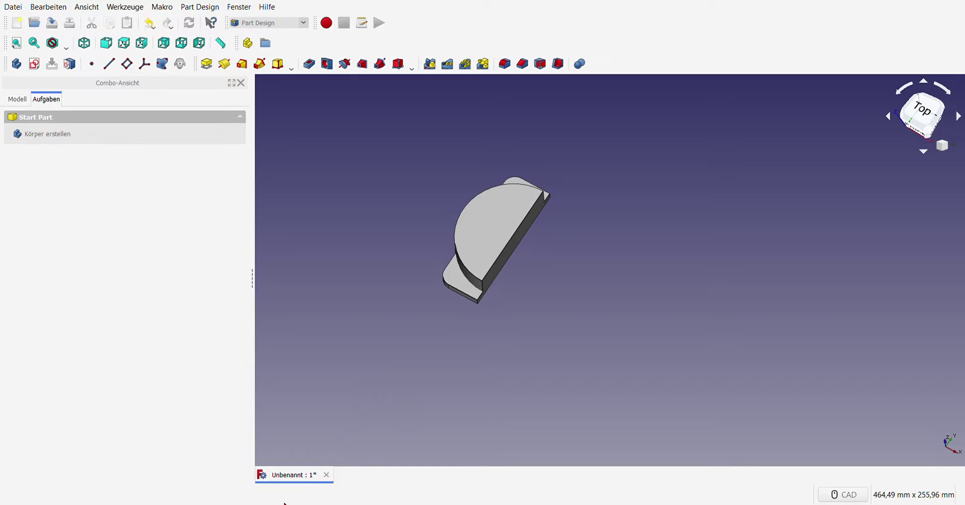
Start a new sketch on the upper face of the flange beside the half disc.
click(452, 293)
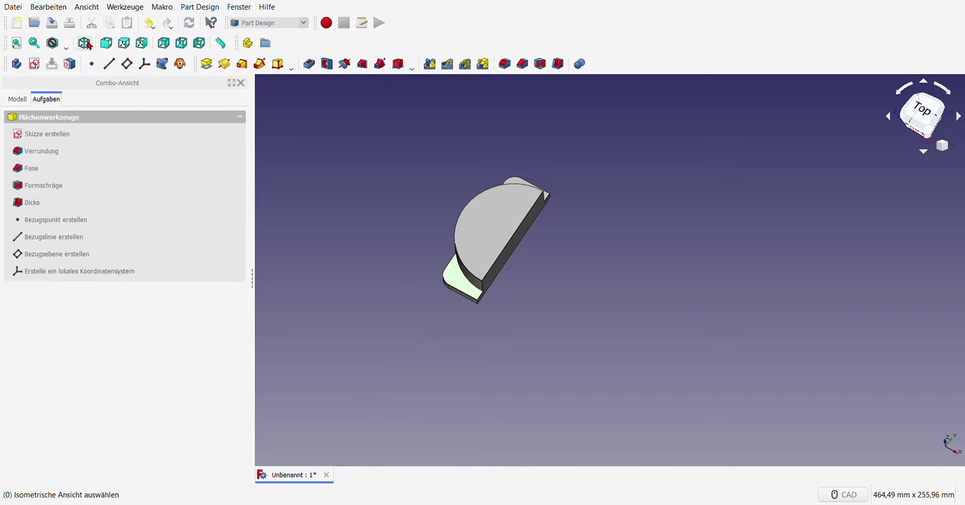
click(34, 63)
key(g)
key(c)
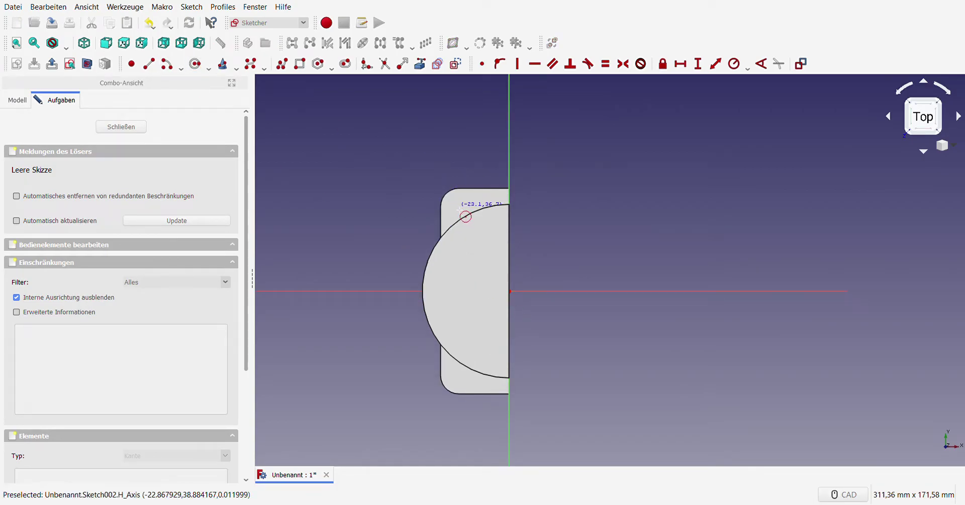
key(Escape)
Link the flange's upper and lower rounded corner arcs into the sketch as external geometry.
key(g)
key(f)
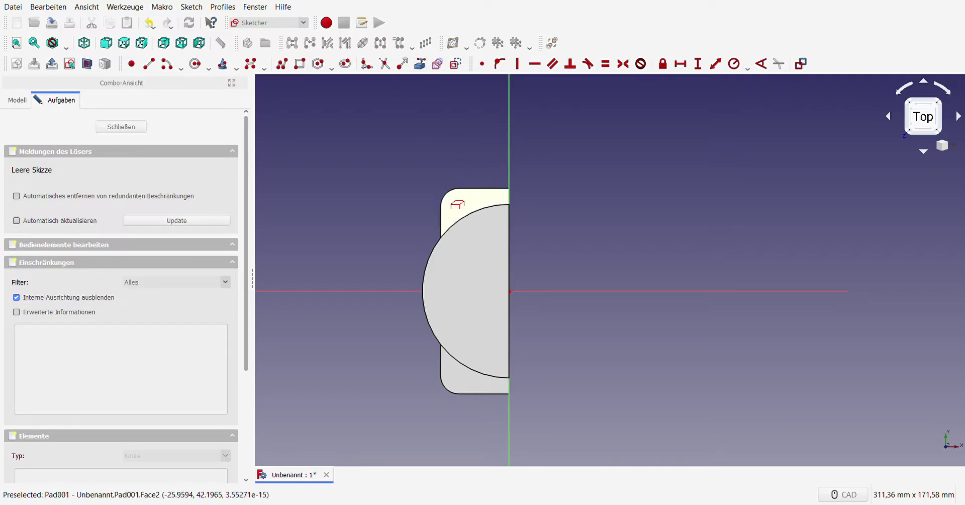
click(449, 197)
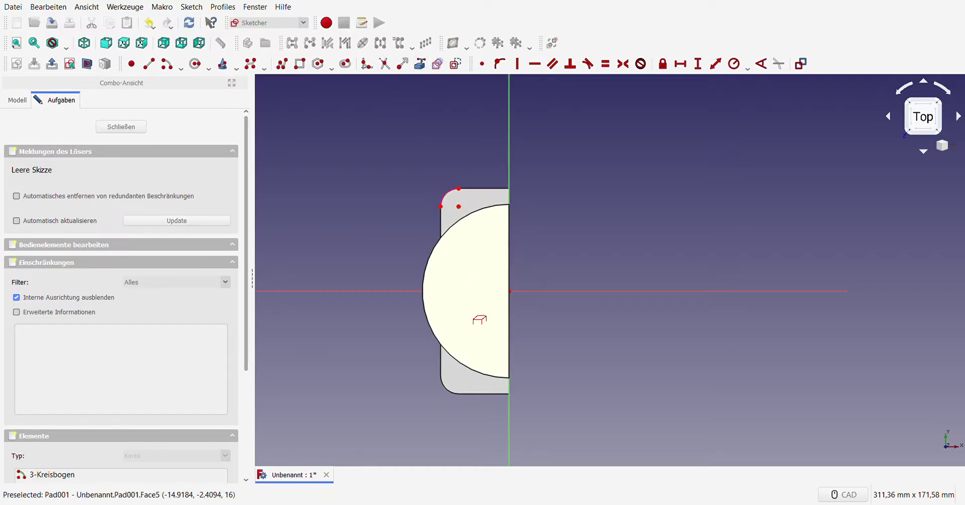
click(447, 390)
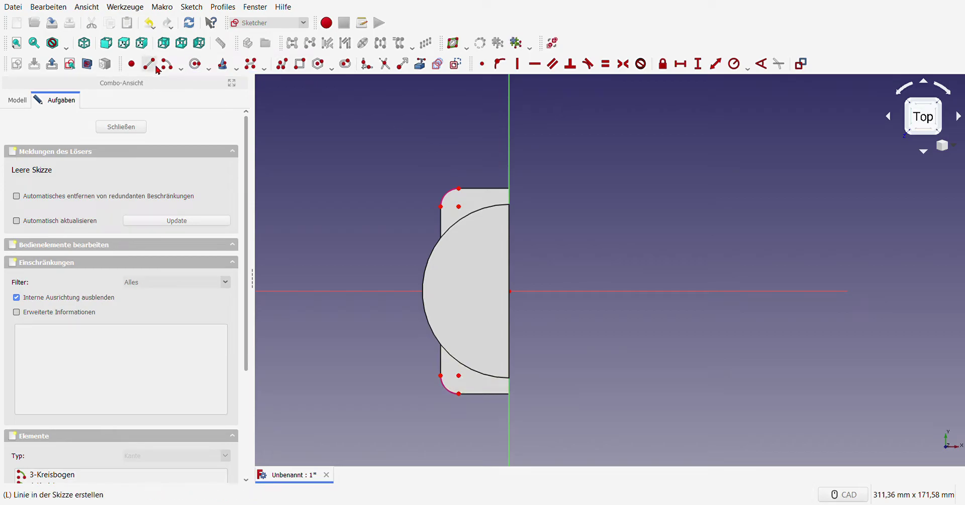
Draw two circles centred on the corner arcs' centre points, the lower one with a radius of about 5 mm.
click(195, 63)
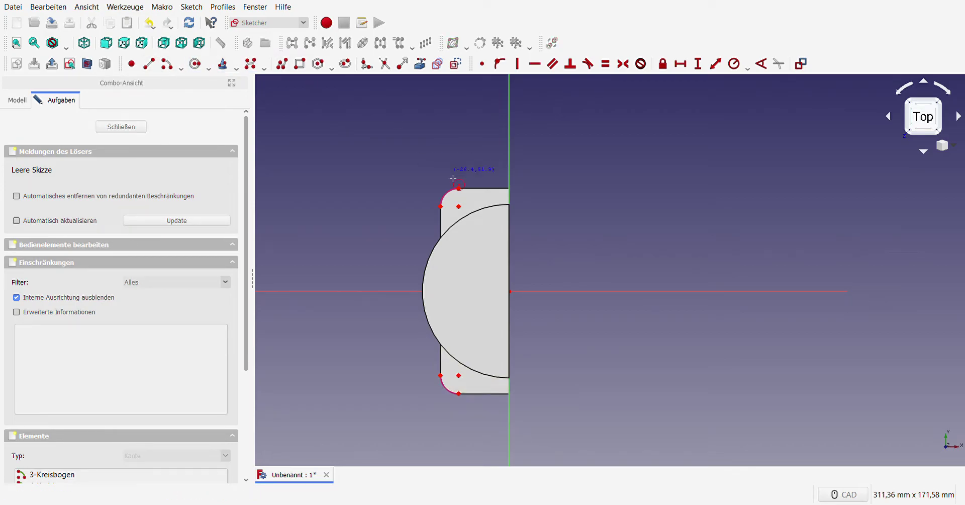
click(467, 203)
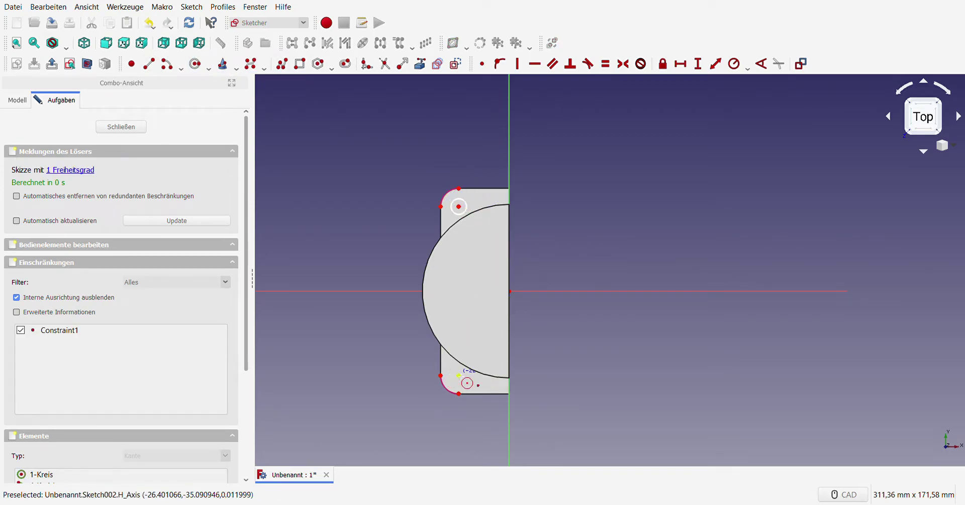
click(459, 375)
click(469, 378)
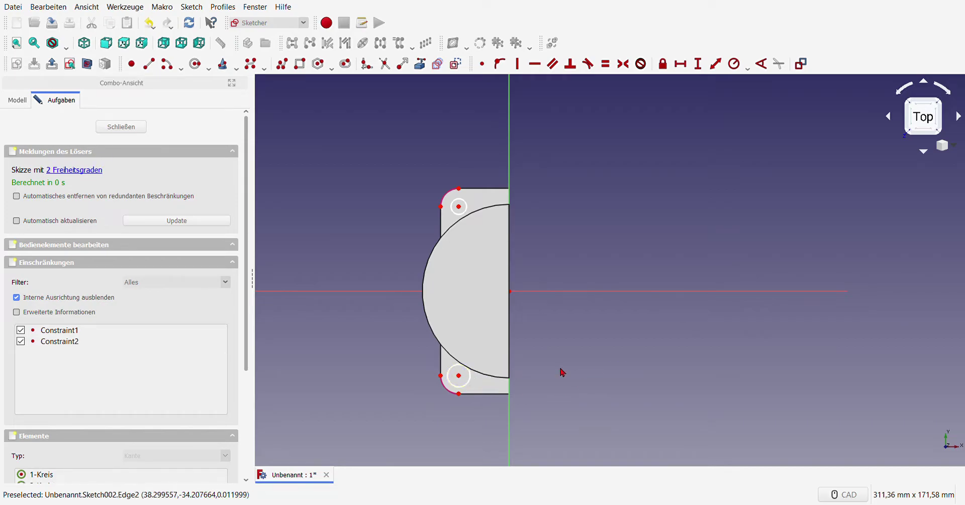
Constrain both circles to equal radii of 3 mm, reposition the radius dimension and close the sketch.
click(469, 382)
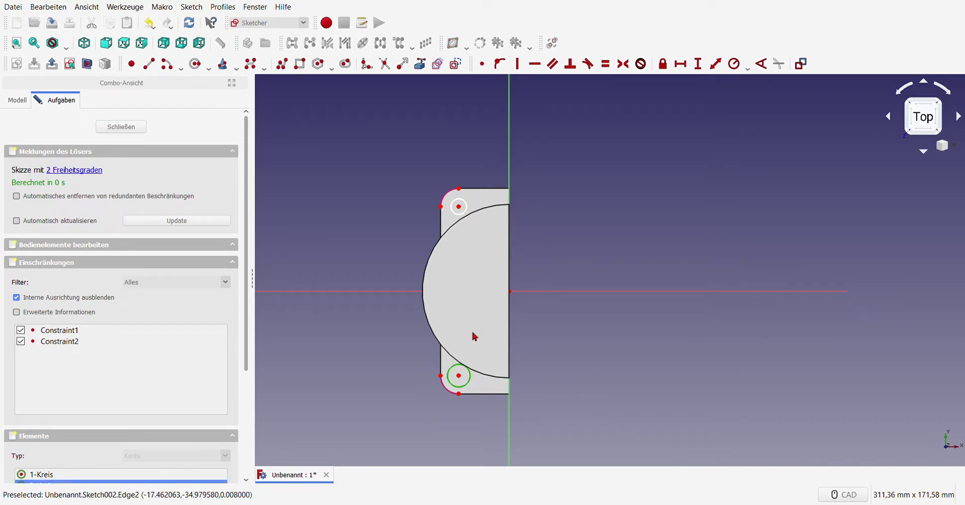
click(468, 208)
click(735, 63)
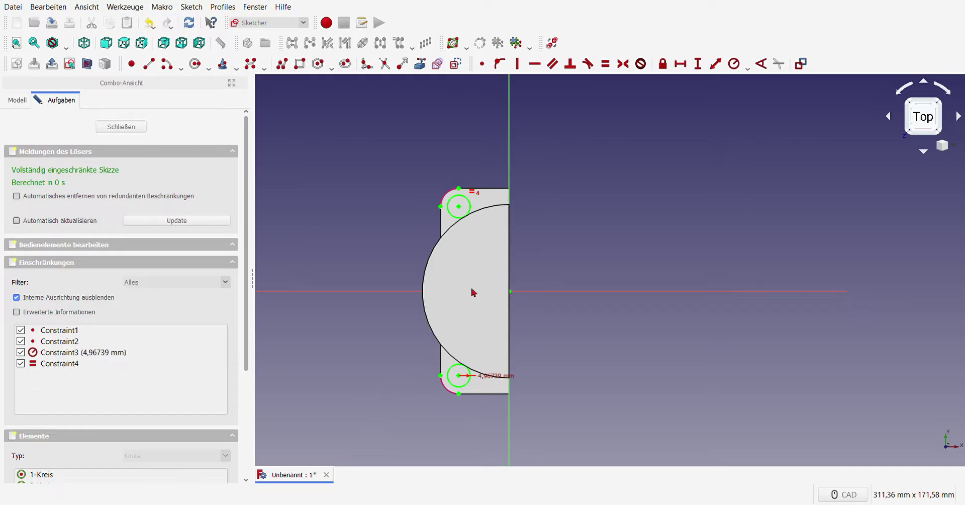
key(Return)
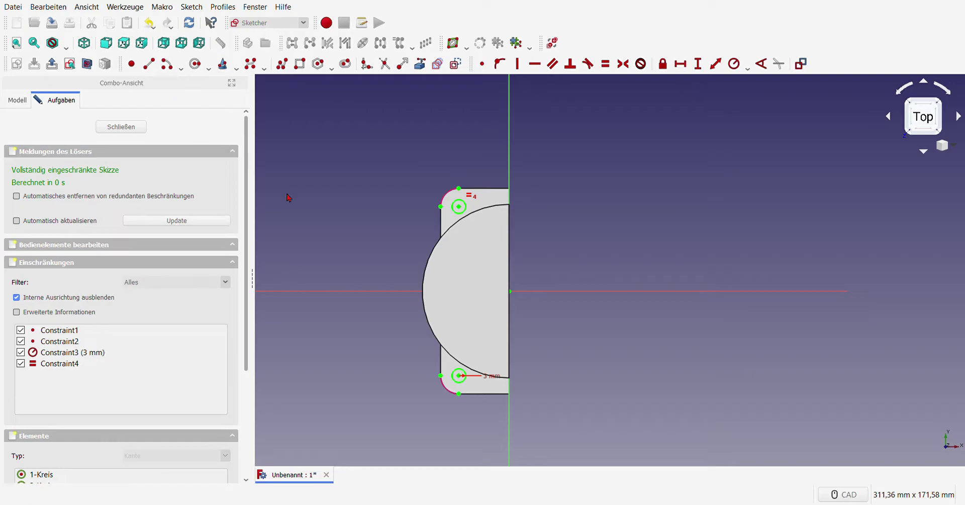
drag(491, 377, 479, 356)
click(123, 126)
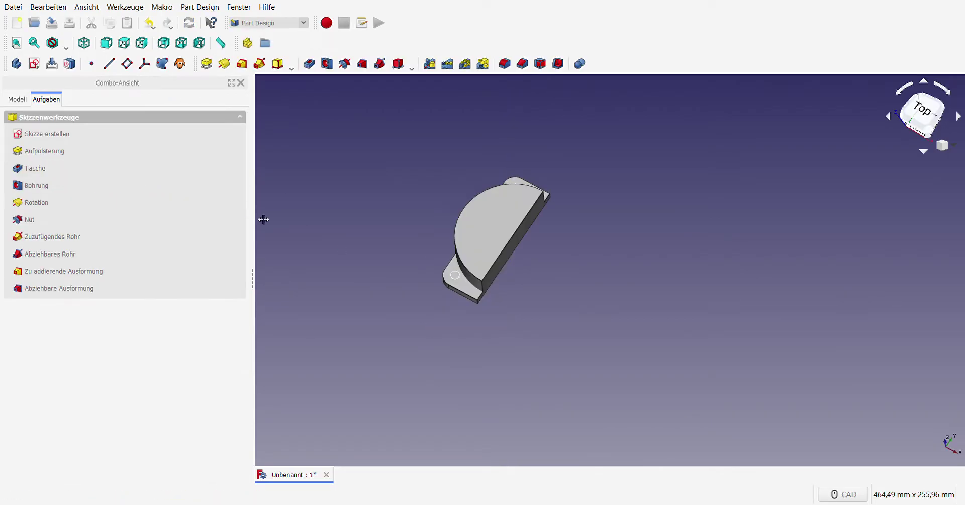
Cut the two circles through the flange as a 5 mm deep pocket.
click(309, 63)
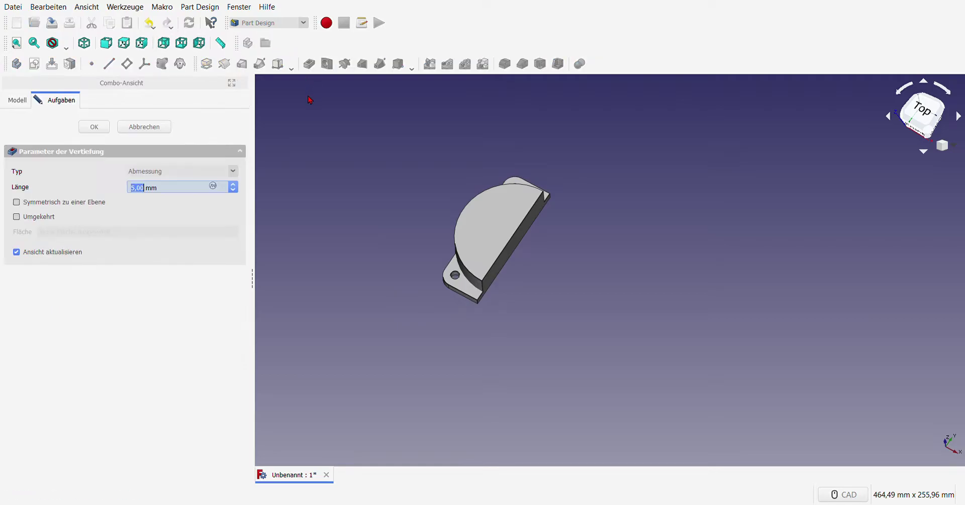
click(96, 128)
scroll(380, 208, up, 2)
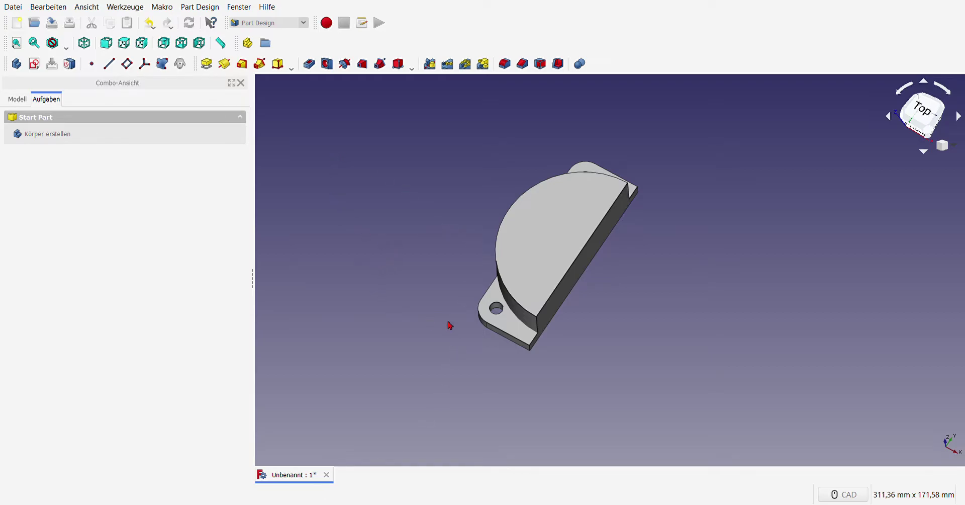
Start a sketch on the XY plane and draw an arc of about 8.8 mm radius where the half disc meets the lower flange.
click(35, 64)
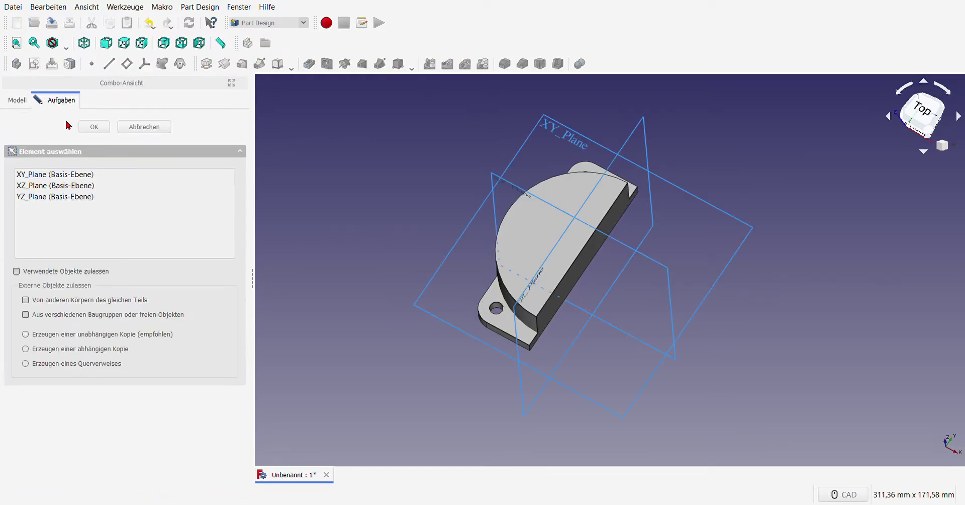
click(566, 125)
click(94, 126)
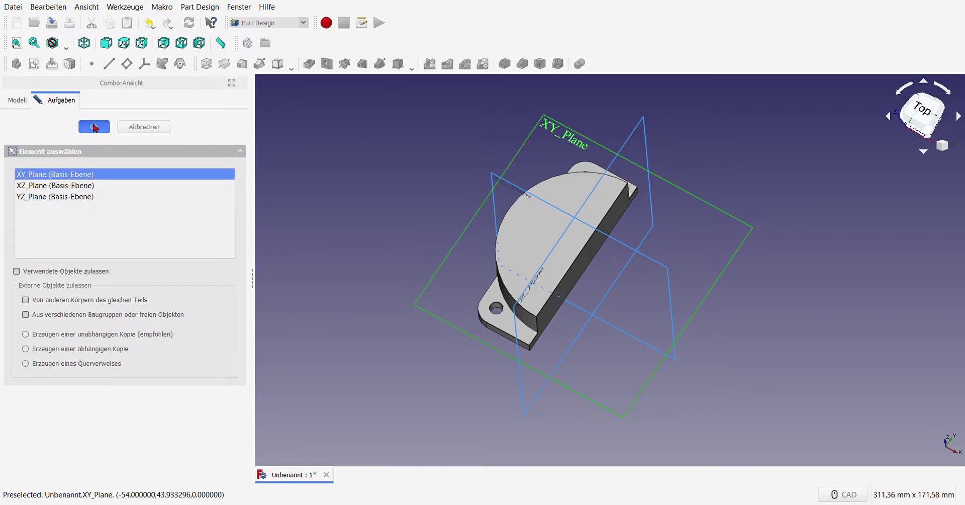
scroll(426, 312, up, 2)
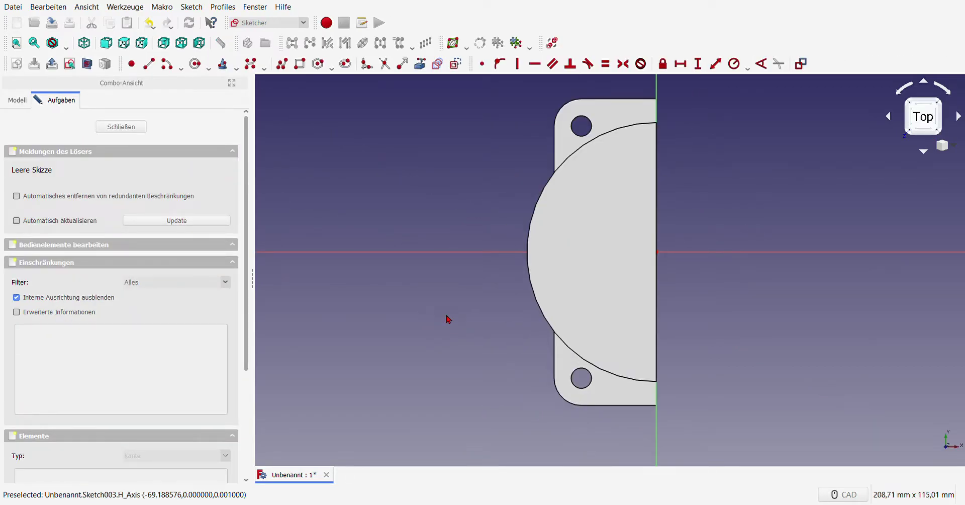
click(166, 64)
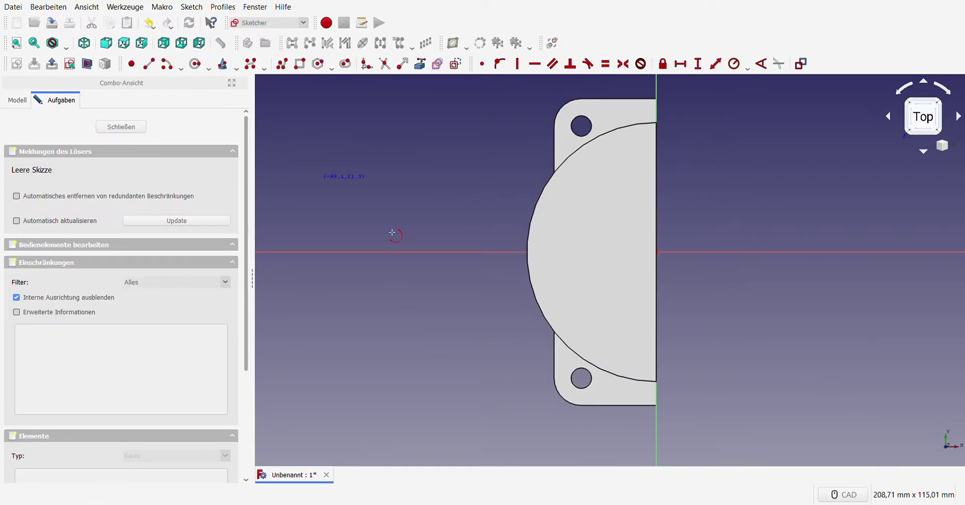
click(519, 336)
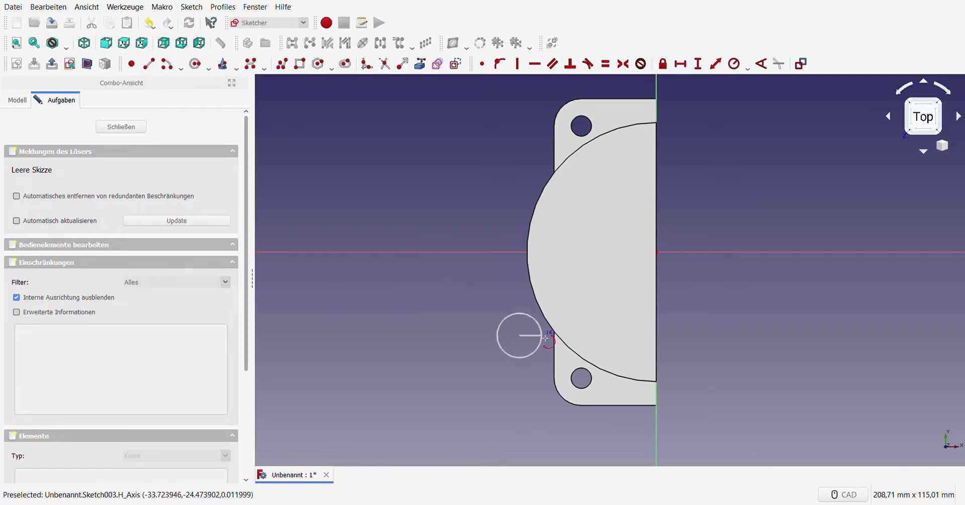
click(551, 339)
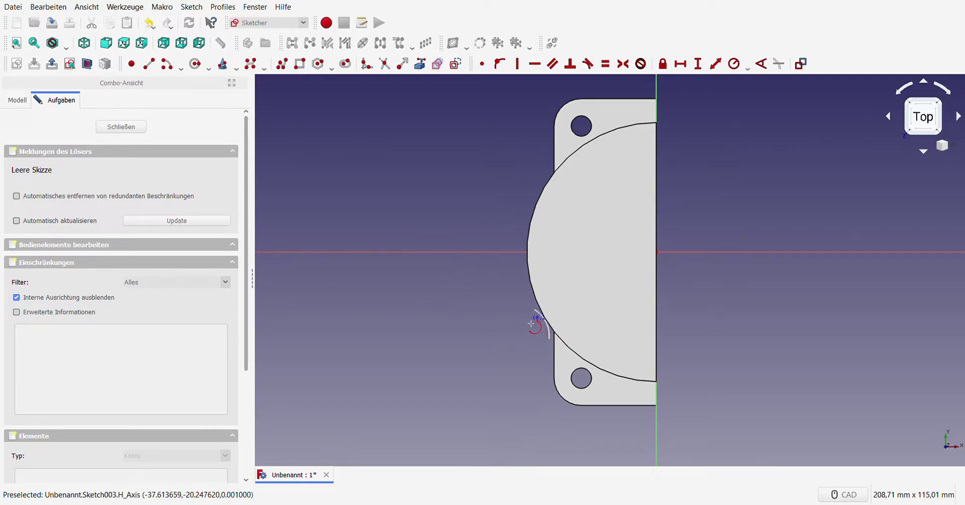
click(535, 309)
Constrain the arc's radius to 10 mm and move its centre point slightly down and outward.
click(547, 328)
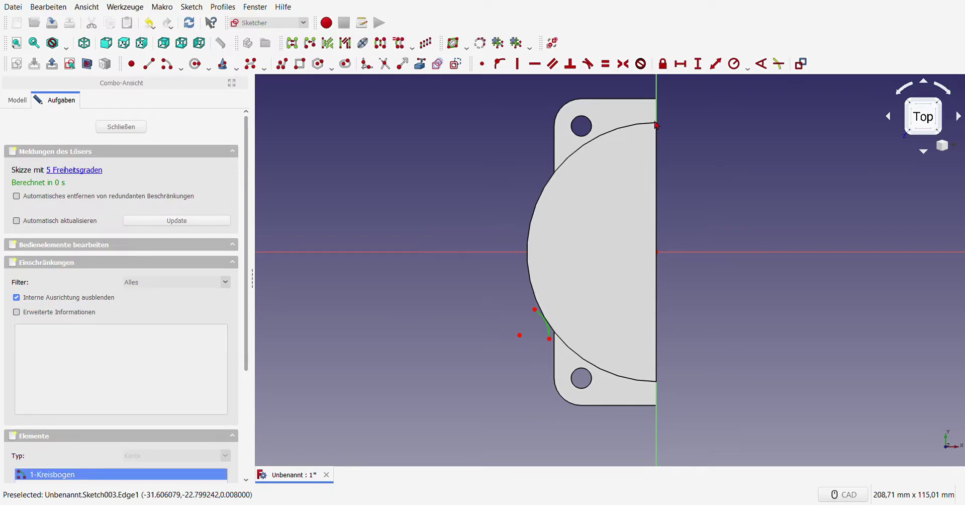
click(734, 63)
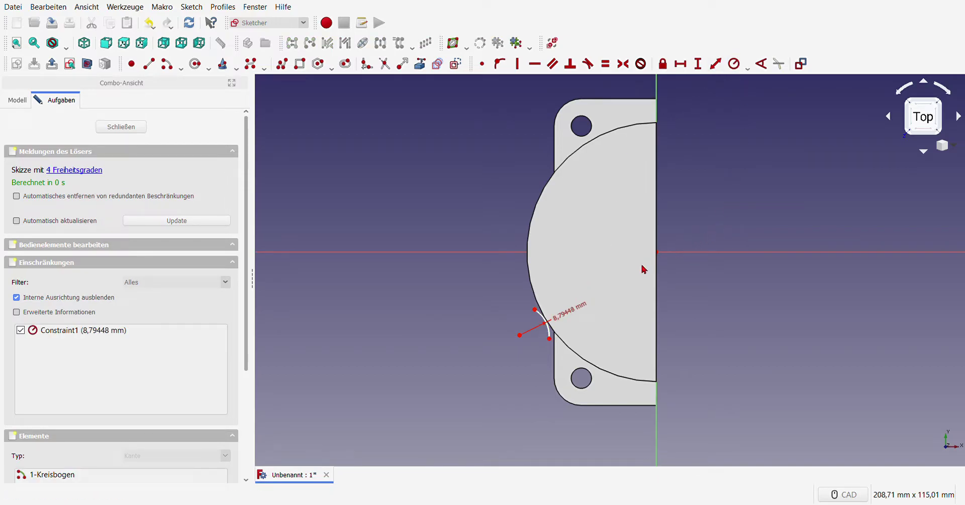
text(10)
key(Return)
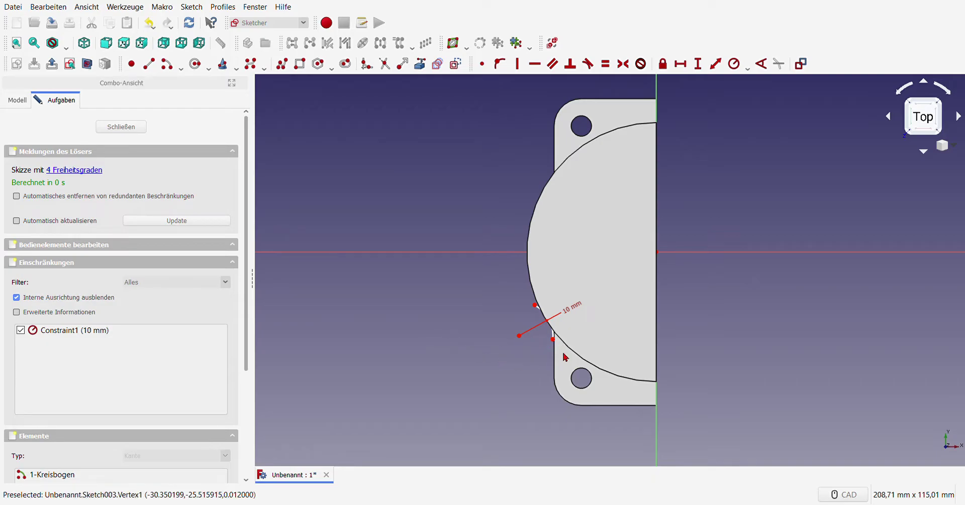
drag(519, 335, 517, 345)
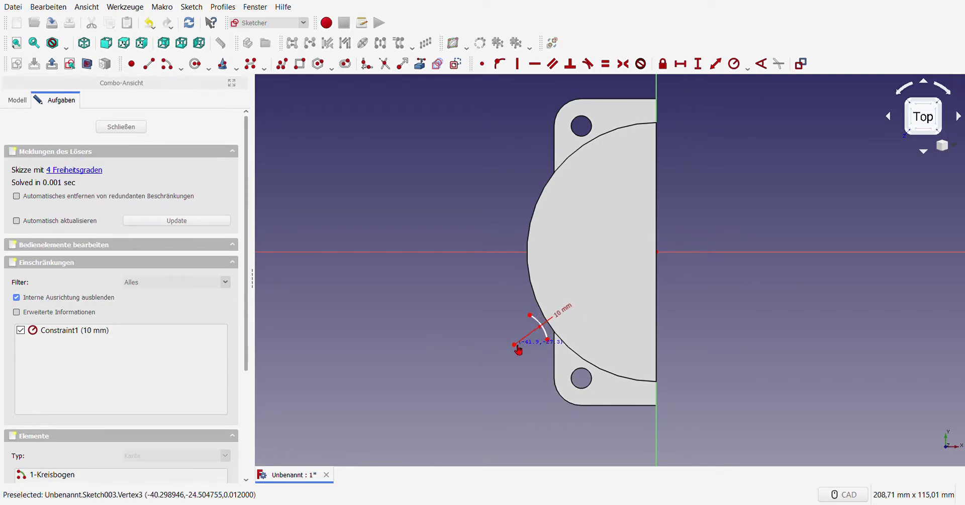
Reference the flange's straight outer edge below the disc as external geometry and constrain the 10 mm arc's lower endpoint onto it.
scroll(556, 345, up, 2)
click(438, 63)
key(Escape)
click(543, 336)
click(554, 358)
click(500, 63)
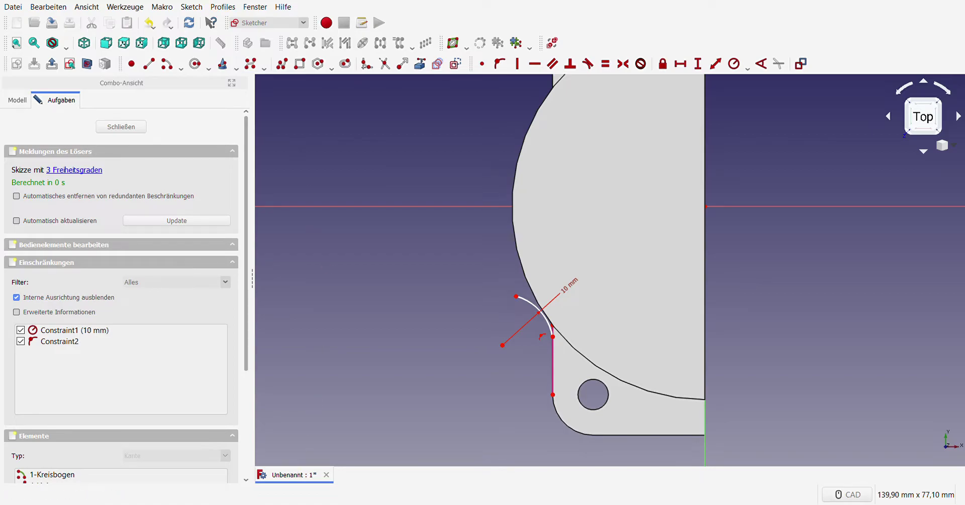
Draw a large three-point arc running up and outward from the 10 mm arc's upper end and join the two arcs tangentially.
click(167, 63)
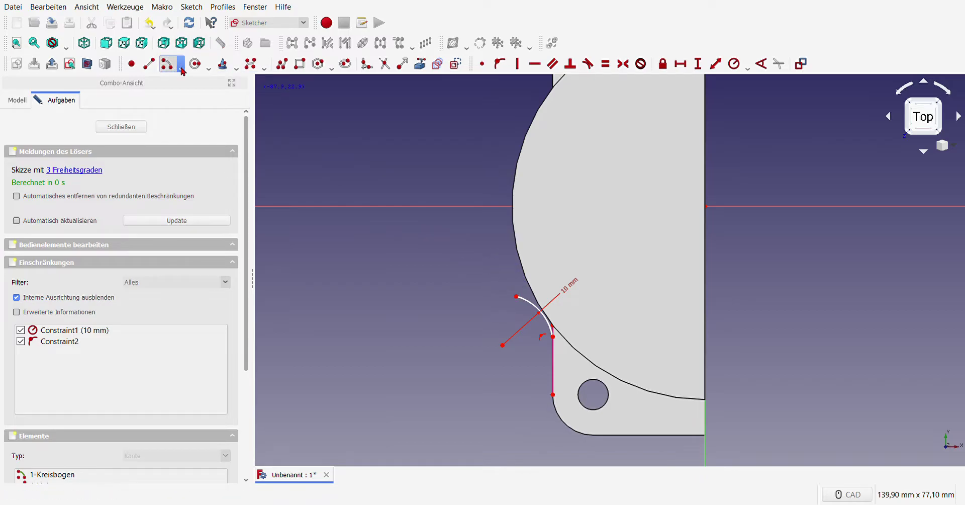
click(517, 296)
click(397, 189)
click(495, 265)
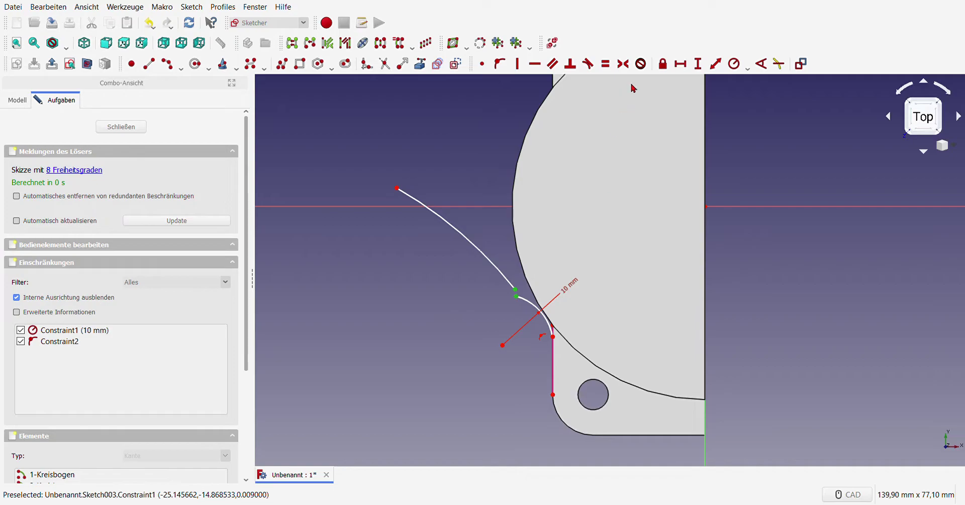
click(587, 63)
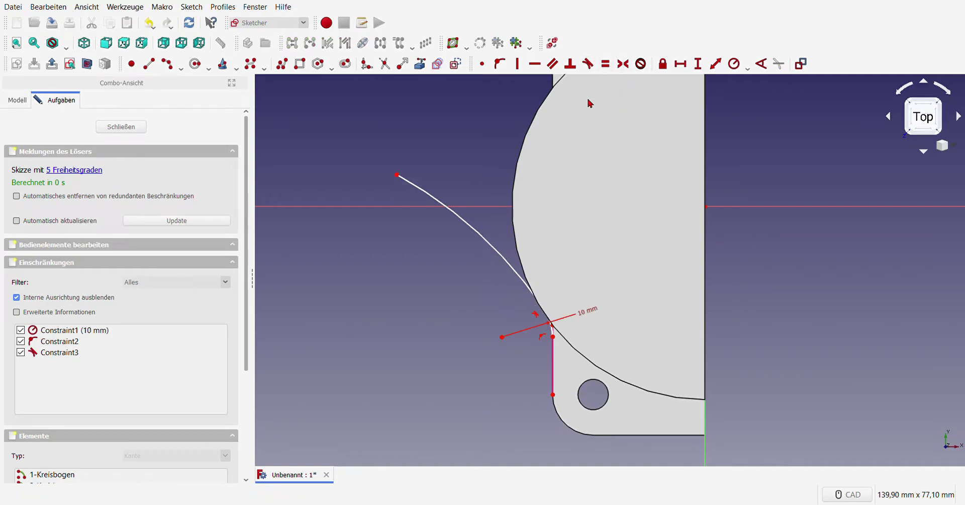
Set the large arc's radius to 108 mm and align the 10 mm arc's centre horizontally with its lower endpoint.
click(490, 246)
click(734, 64)
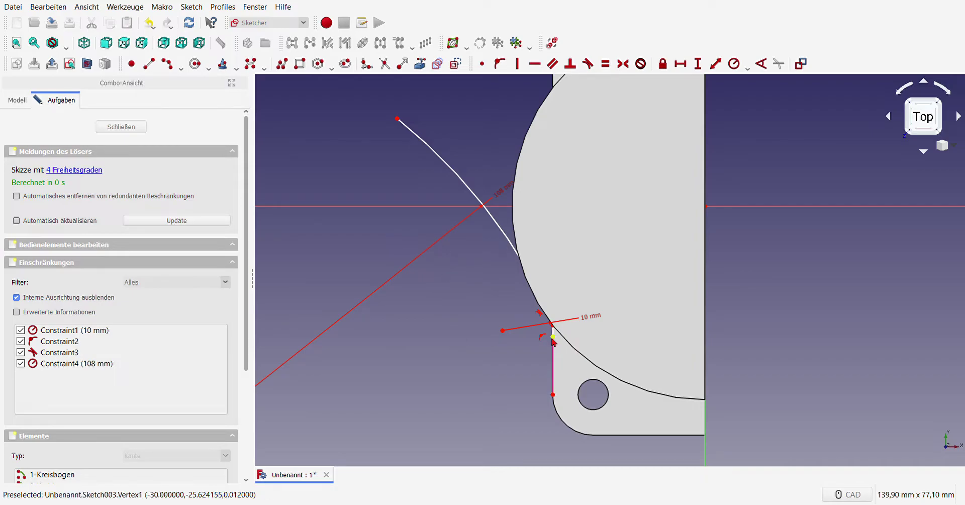
click(503, 331)
click(553, 336)
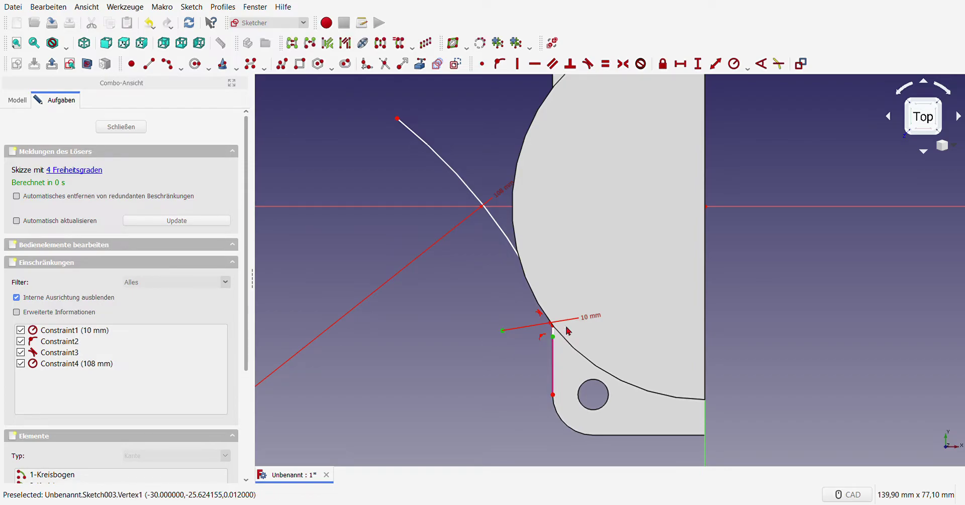
click(535, 64)
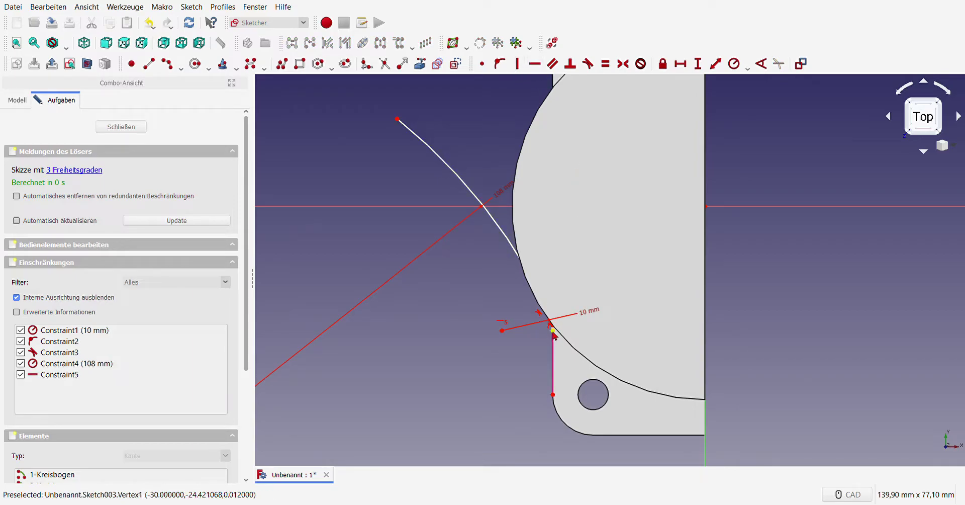
mouse_move(555, 335)
mouse_down()
mouse_move(556, 358)
mouse_move(551, 340)
mouse_up()
Draw a small centre-point arc at the upper end of the 108 mm arc and join the two tangentially.
scroll(442, 315, down, 3)
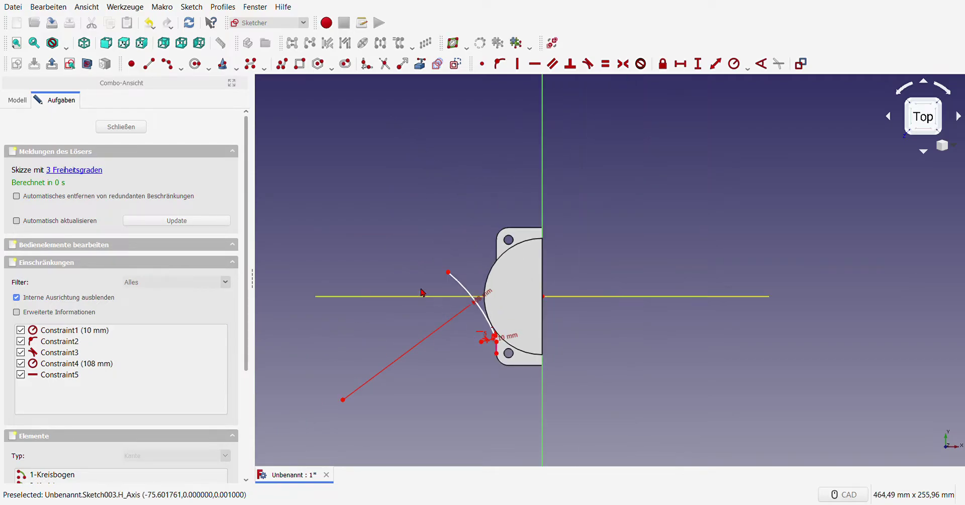
scroll(429, 300, up, 2)
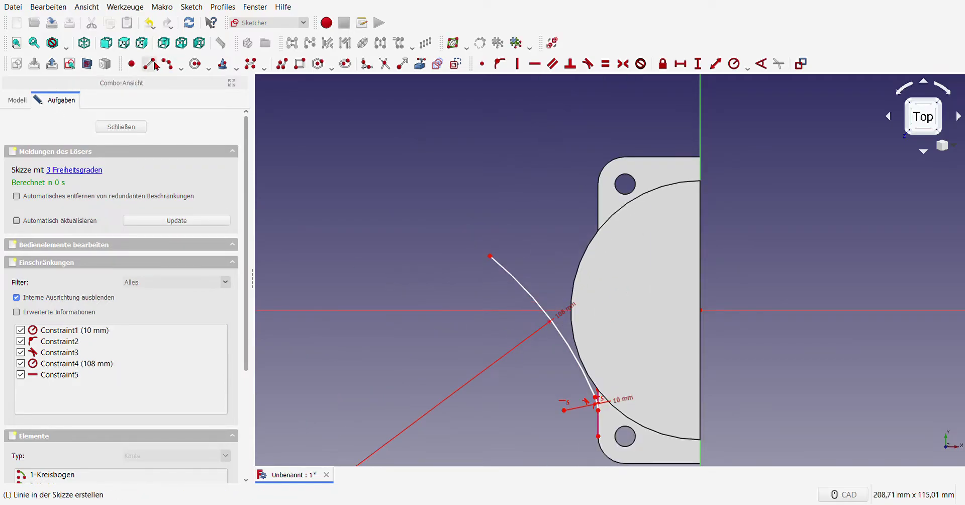
click(185, 70)
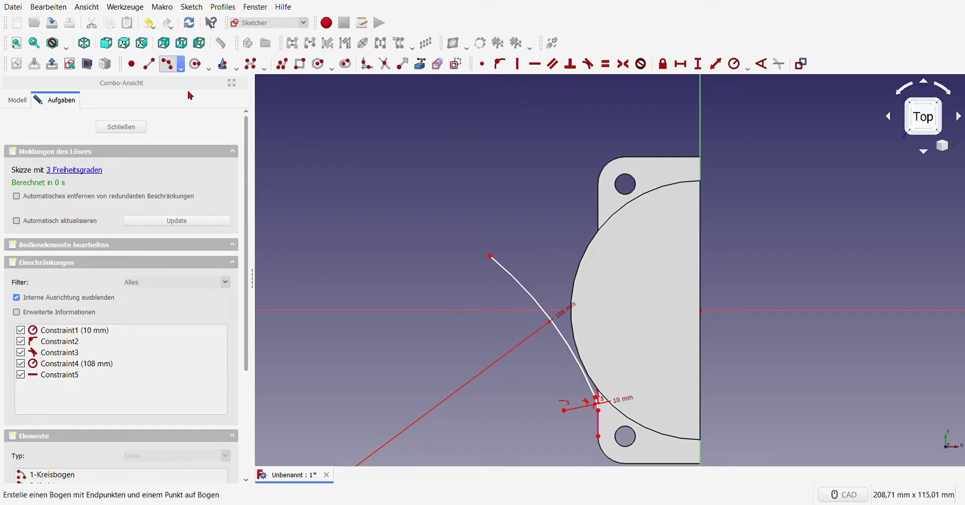
click(185, 90)
click(461, 259)
click(484, 255)
click(450, 239)
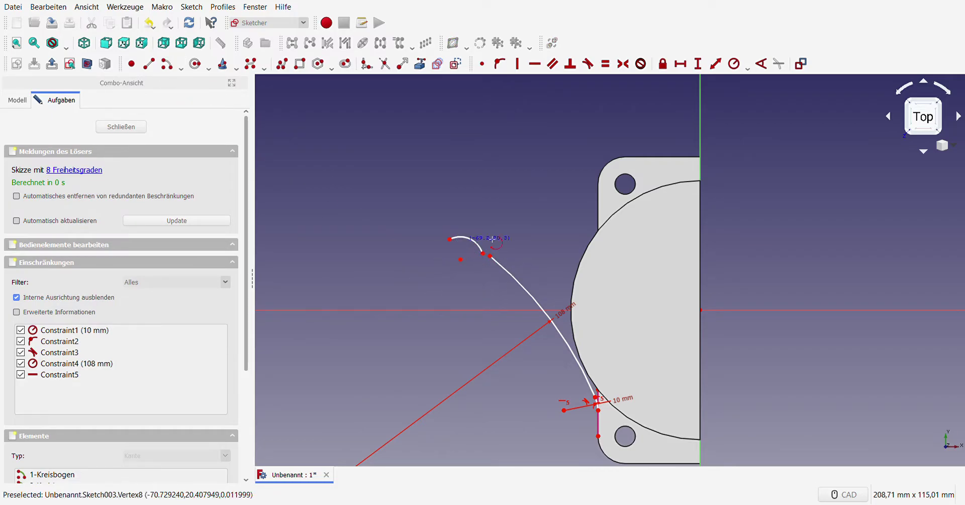
click(484, 253)
click(490, 257)
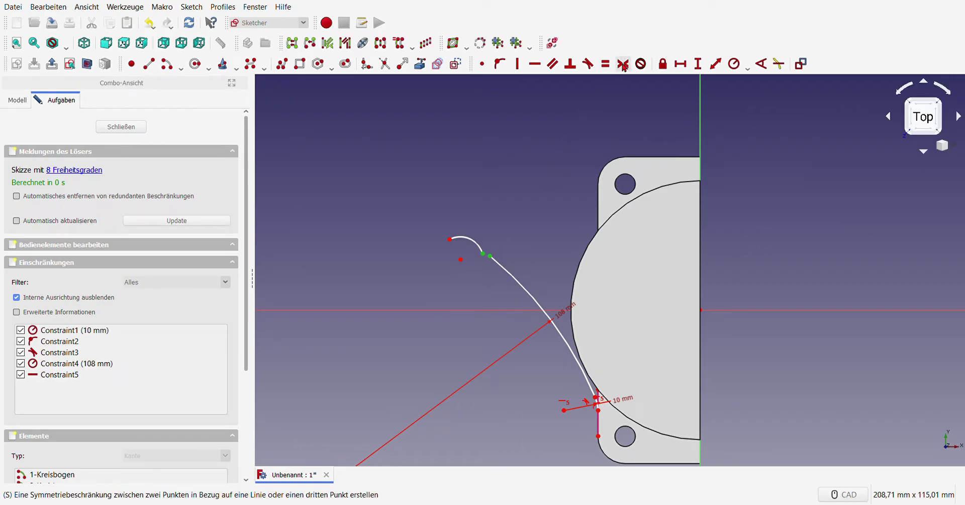
click(590, 65)
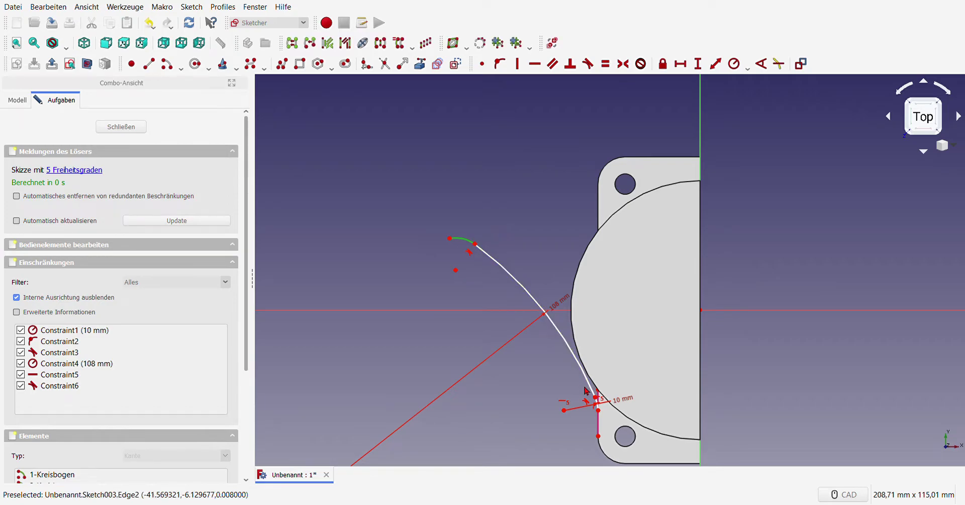
Constrain the small upper arc to the same radius as the 10 mm arc at the flange edge.
scroll(594, 400, up, 5)
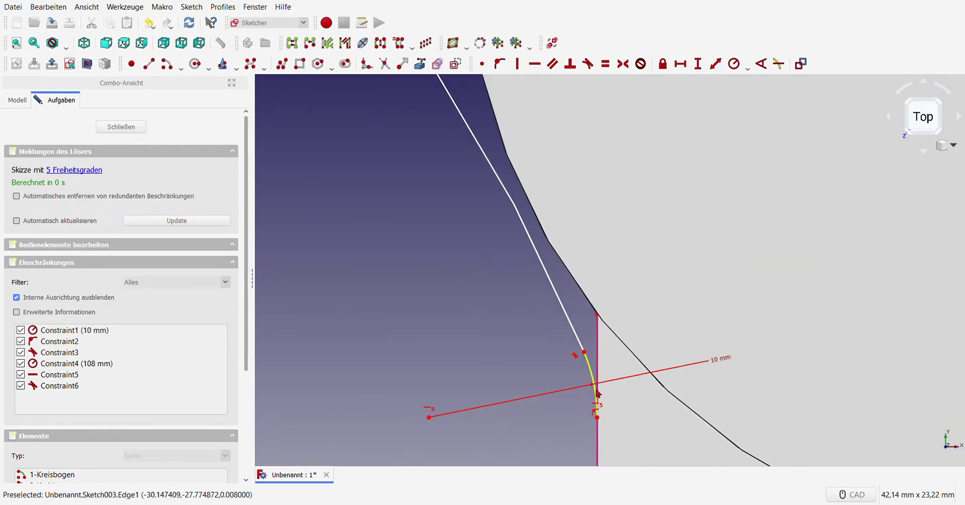
click(599, 393)
click(606, 64)
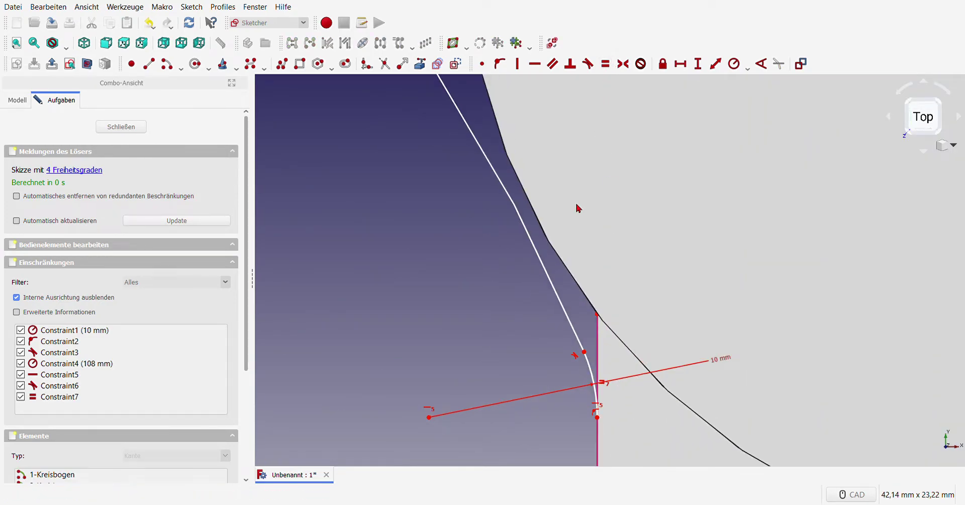
Draw a horizontal line outward near the small upper arc's free end and join it tangentially to the arc.
scroll(530, 318, down, 5)
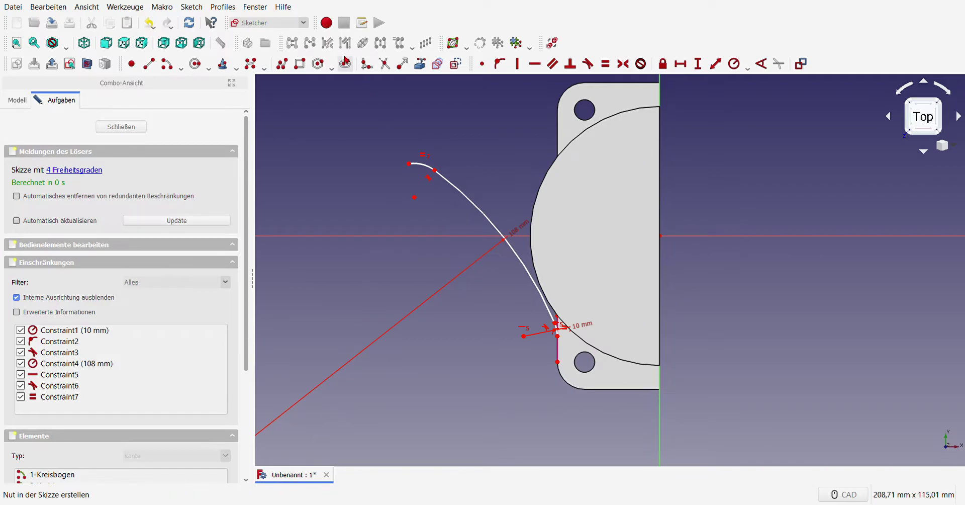
scroll(422, 150, up, 4)
click(149, 63)
click(382, 182)
click(284, 179)
key(Escape)
drag(348, 160, 391, 205)
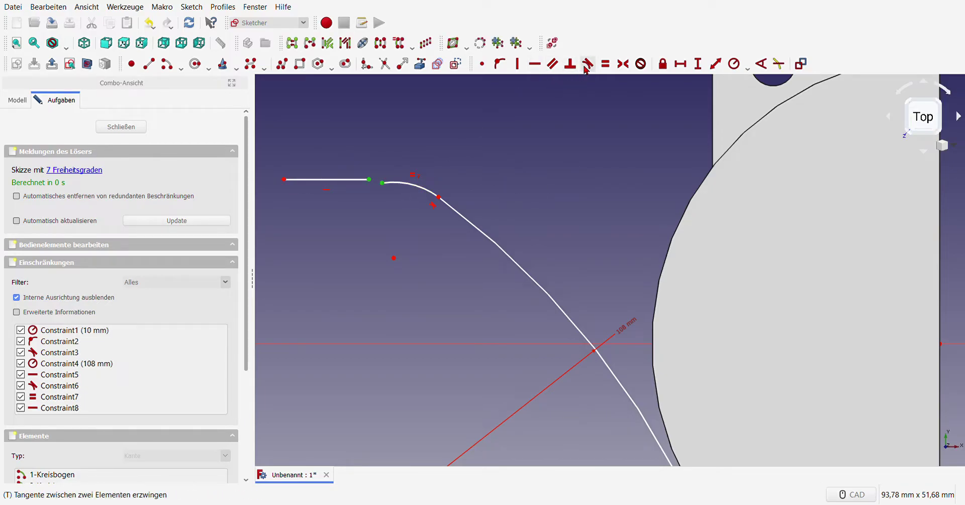
click(587, 65)
Draw two short helper lines from the small upper arc's ends, one horizontal and one sloping, and make their free ends coincident.
click(149, 63)
click(397, 185)
click(446, 199)
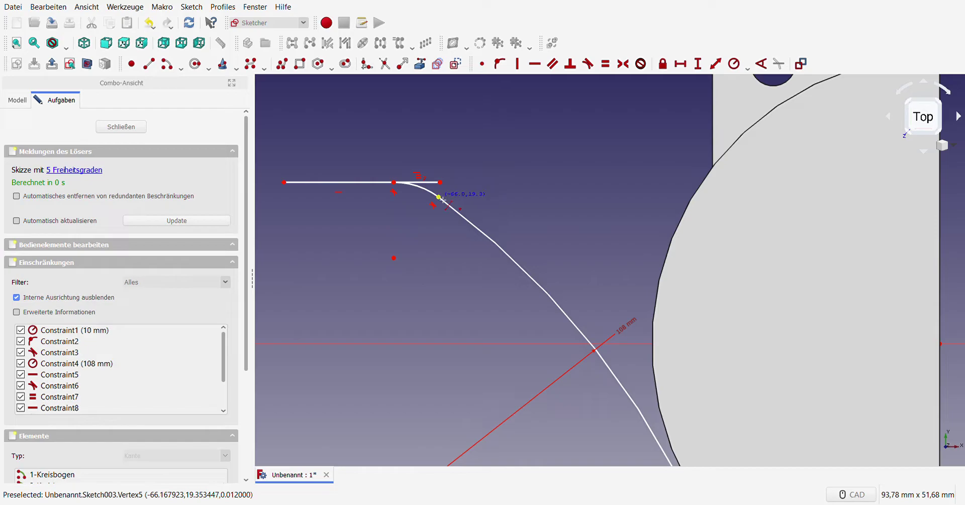
click(389, 160)
scroll(443, 181, up, 2)
click(441, 182)
click(360, 150)
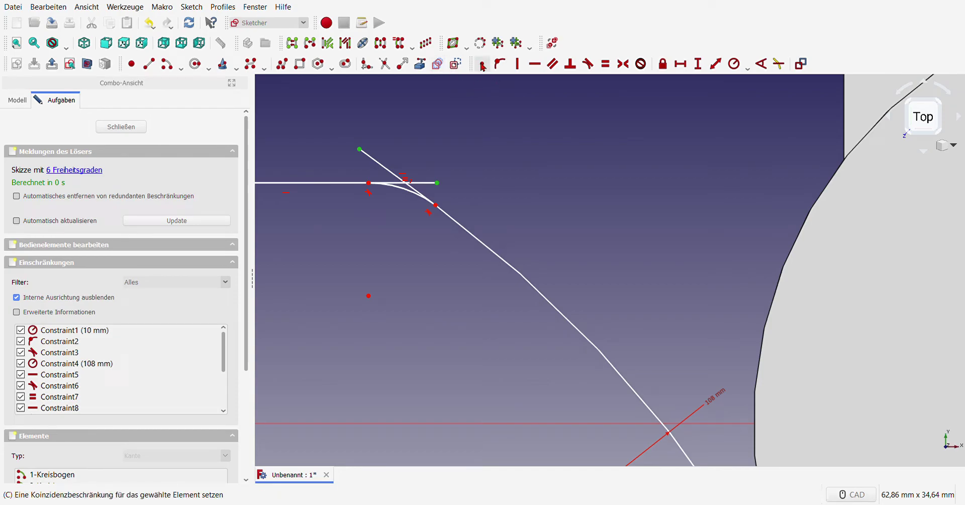
click(482, 64)
scroll(472, 205, down, 3)
scroll(472, 208, up, 4)
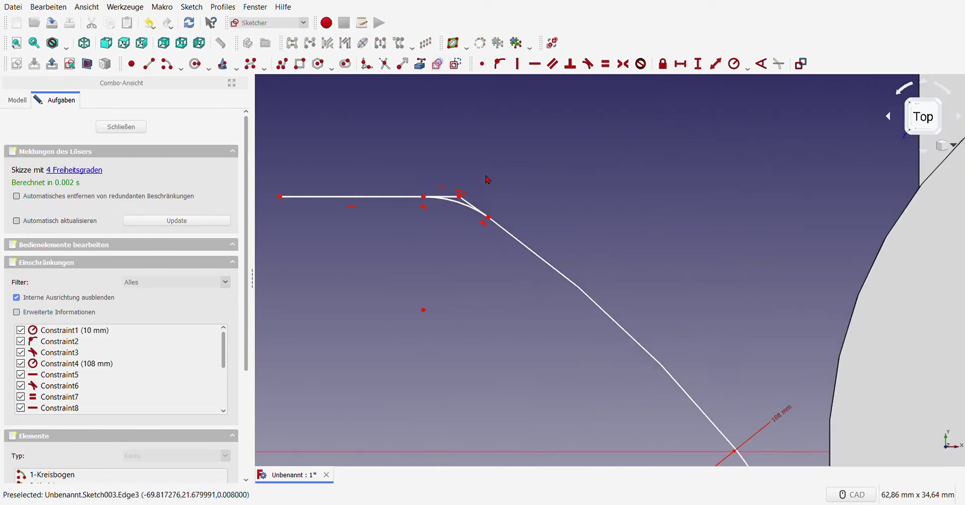
click(470, 221)
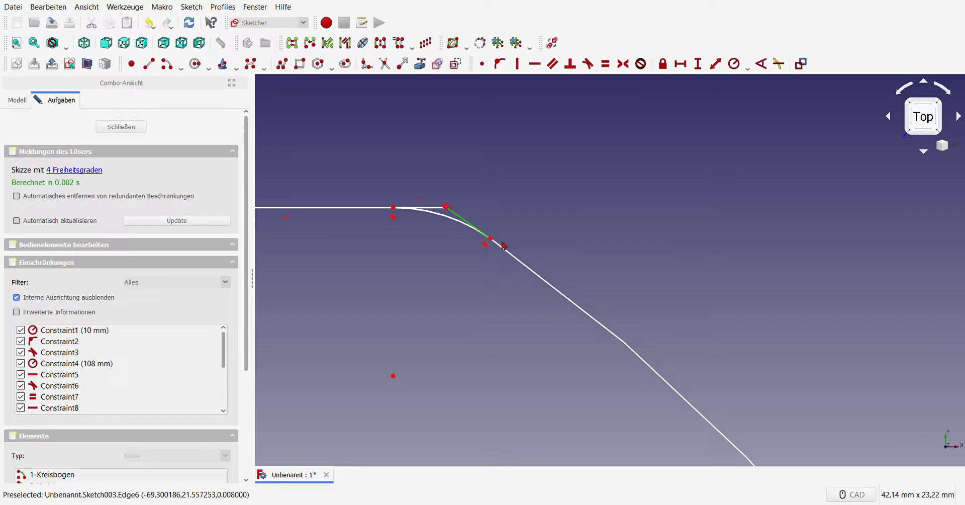
click(512, 254)
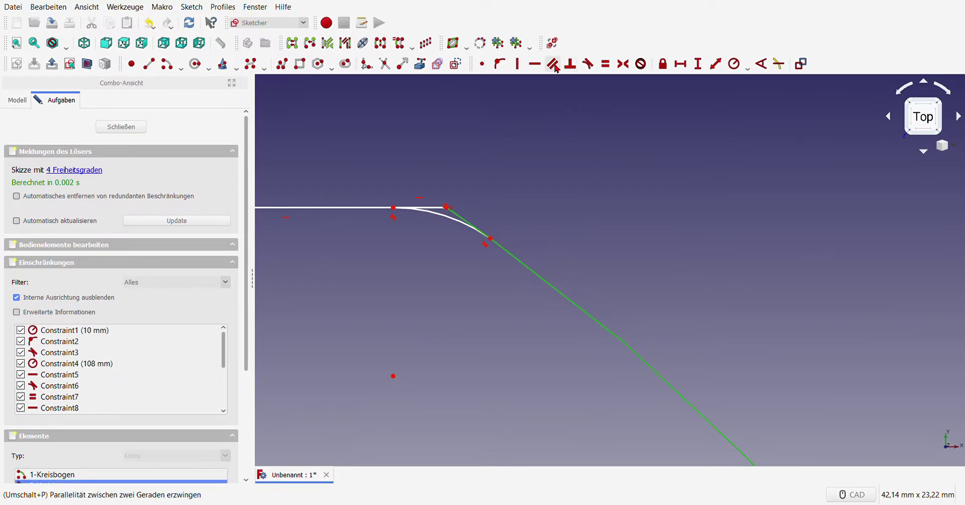
click(598, 230)
Convert both short helper lines above the small upper arc into construction geometry.
scroll(511, 244, down, 3)
scroll(492, 248, up, 3)
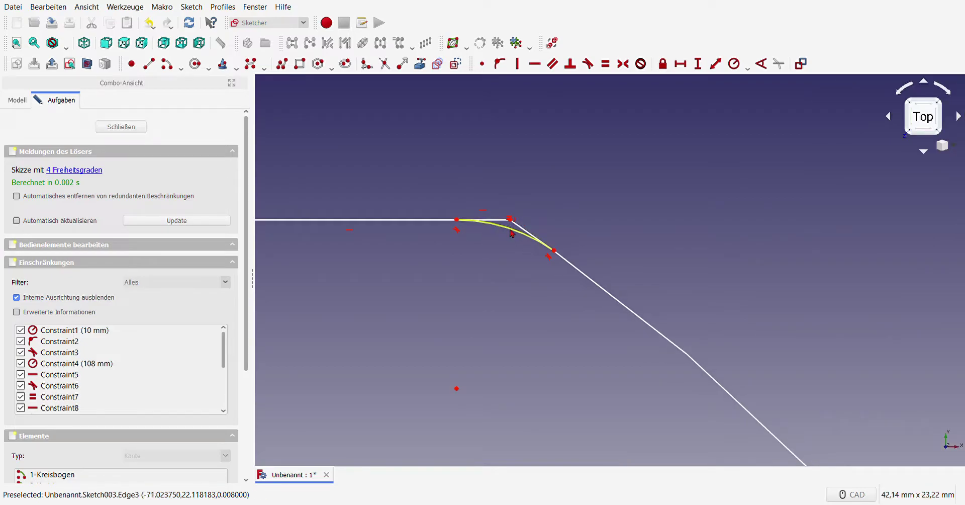
click(495, 220)
click(533, 235)
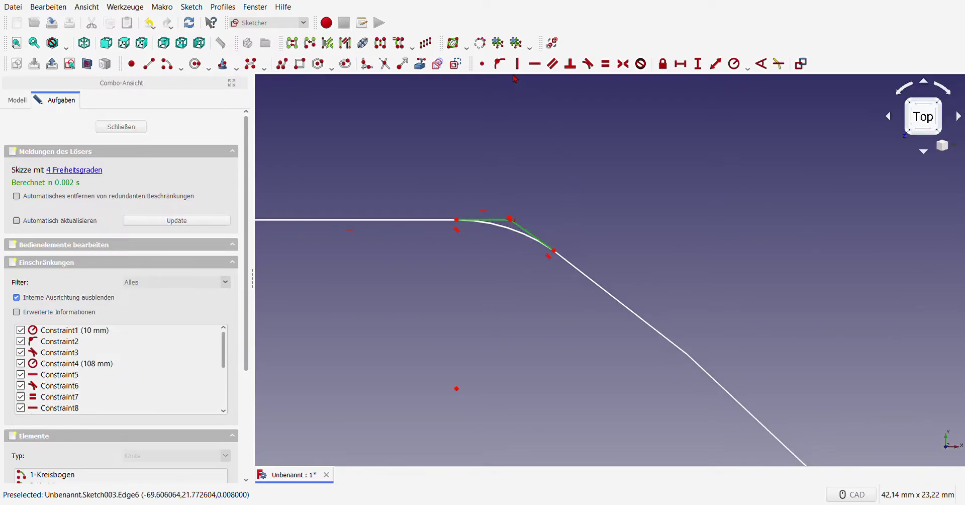
click(456, 63)
Set the horizontal distance between the horizontal line's outer end and the helper lines' intersection to 28 mm.
scroll(518, 190, down, 3)
scroll(547, 190, up, 2)
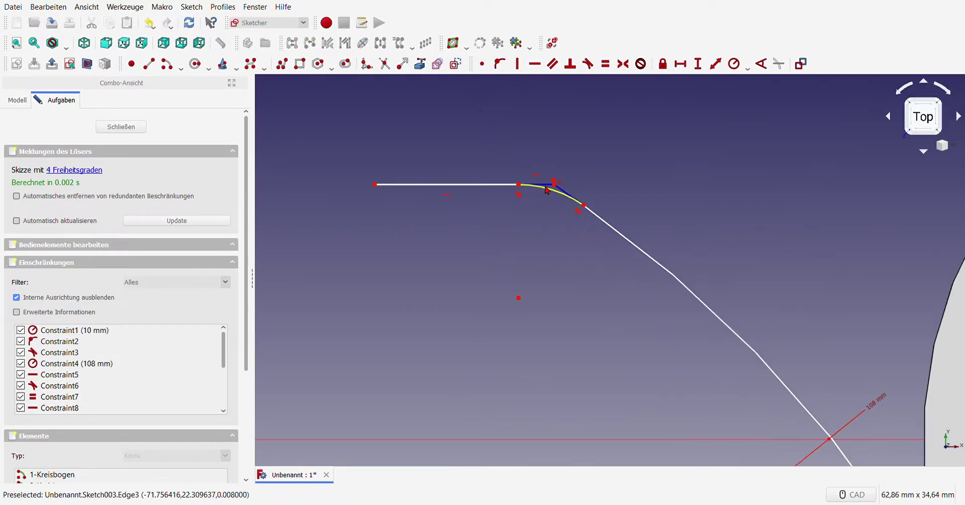
click(555, 185)
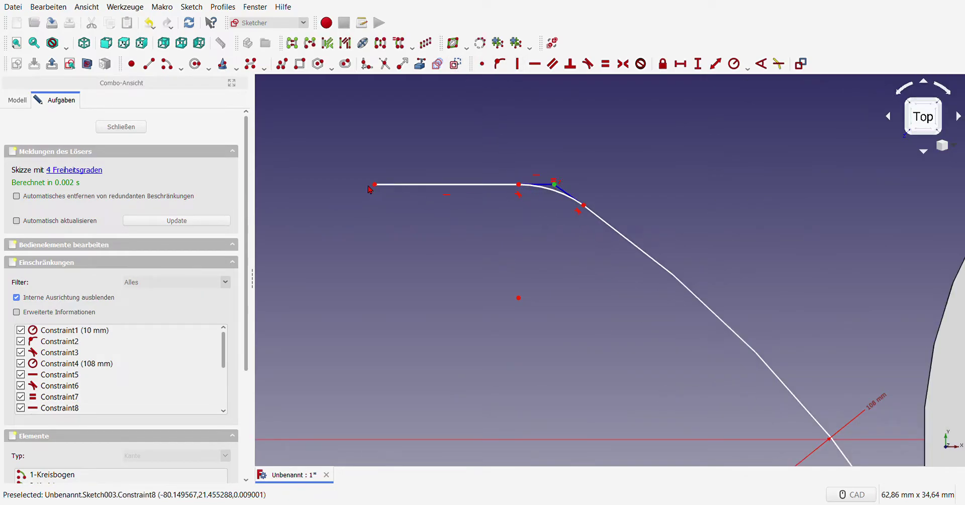
key(Escape)
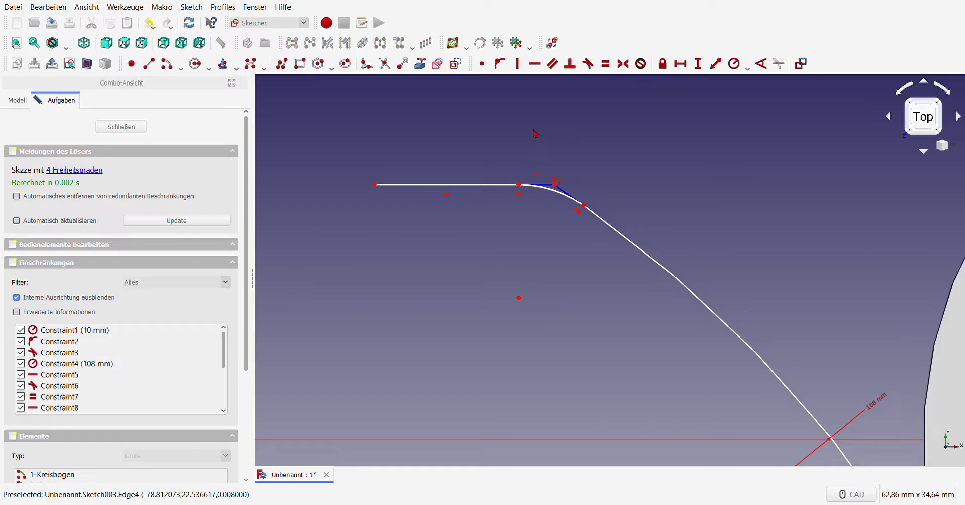
click(375, 185)
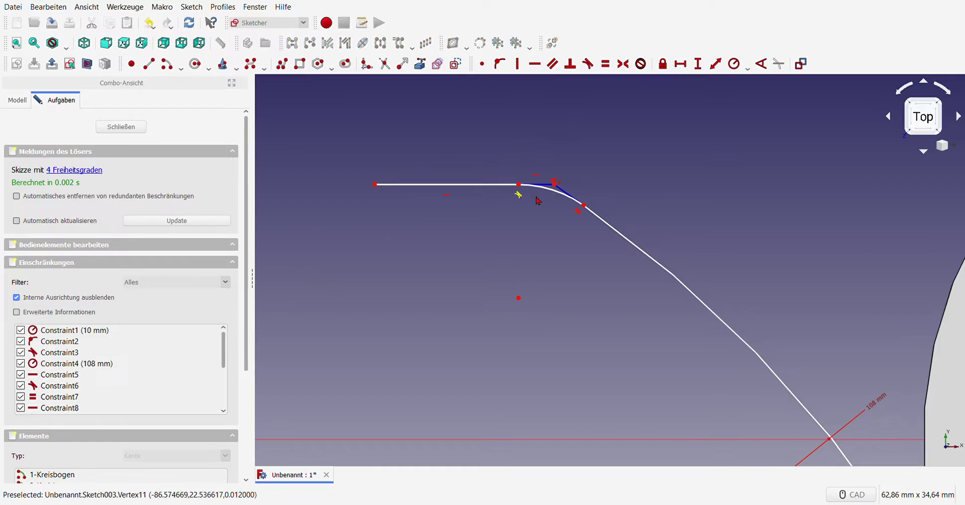
click(375, 185)
click(555, 187)
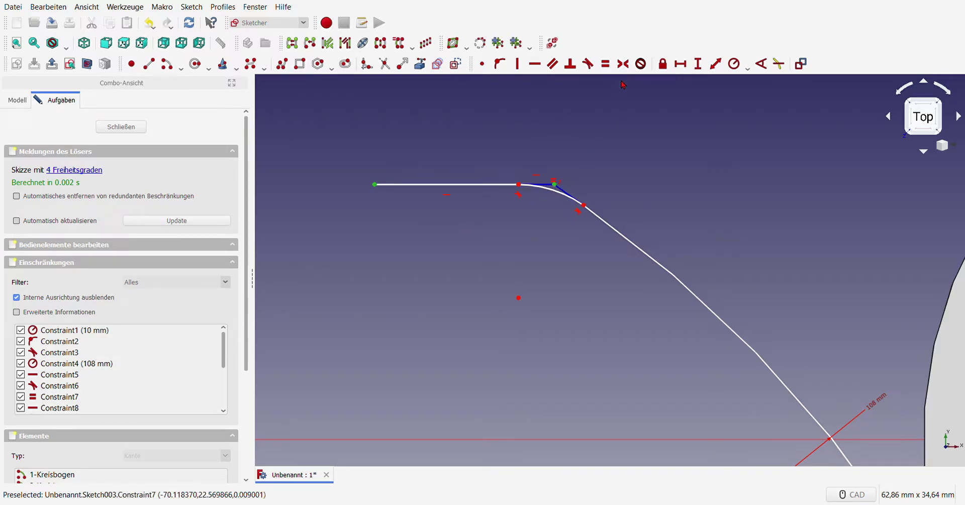
click(680, 63)
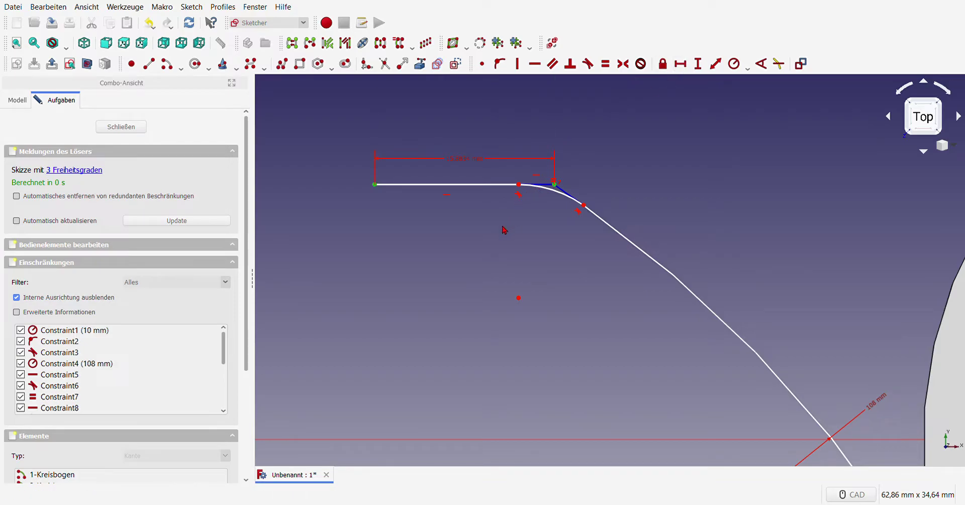
text(28)
key(Return)
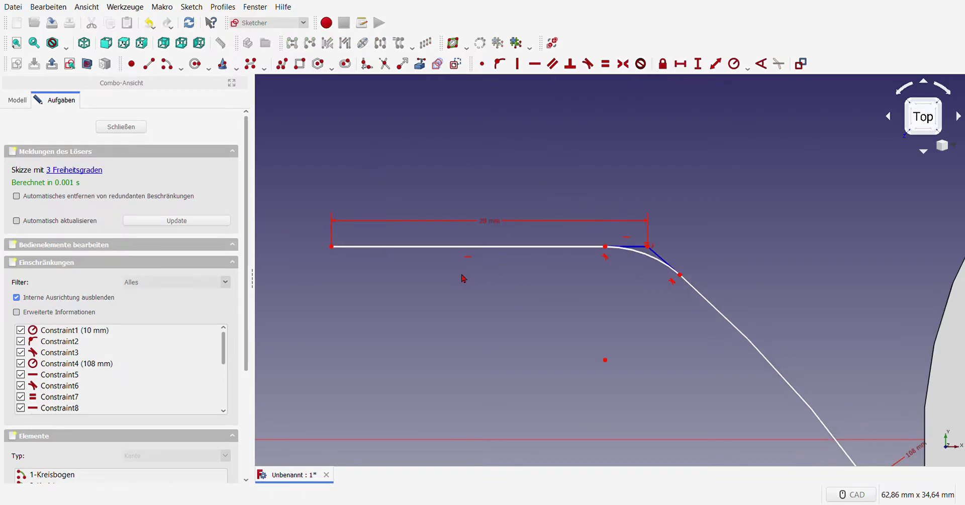
Draw a vertical line about 15 mm long upward from the horizontal line's outer end and dimension its vertical length.
scroll(452, 282, down, 3)
scroll(399, 284, down, 3)
scroll(440, 241, up, 4)
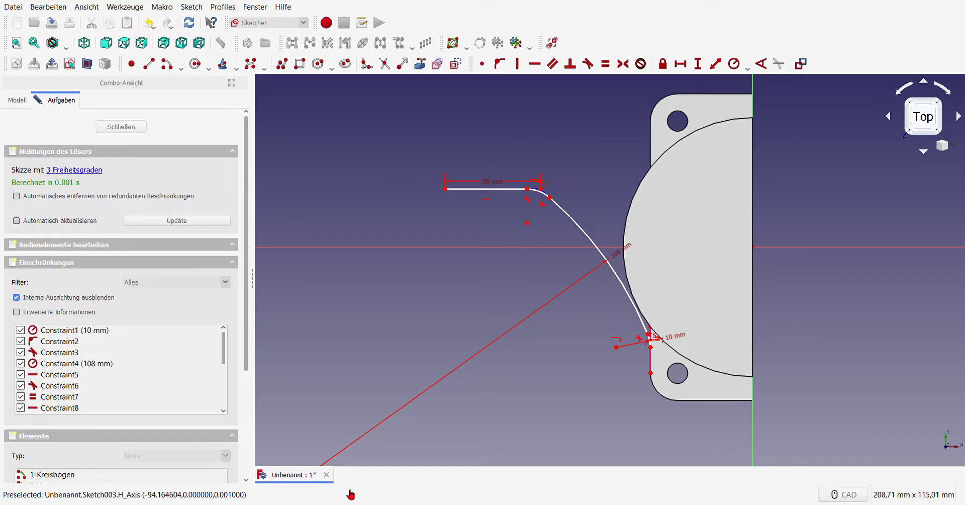
click(149, 63)
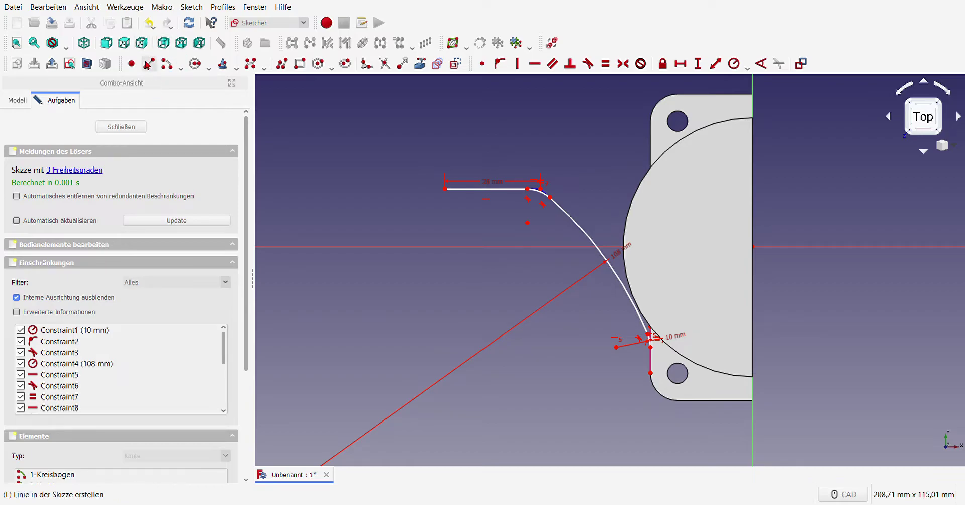
click(445, 188)
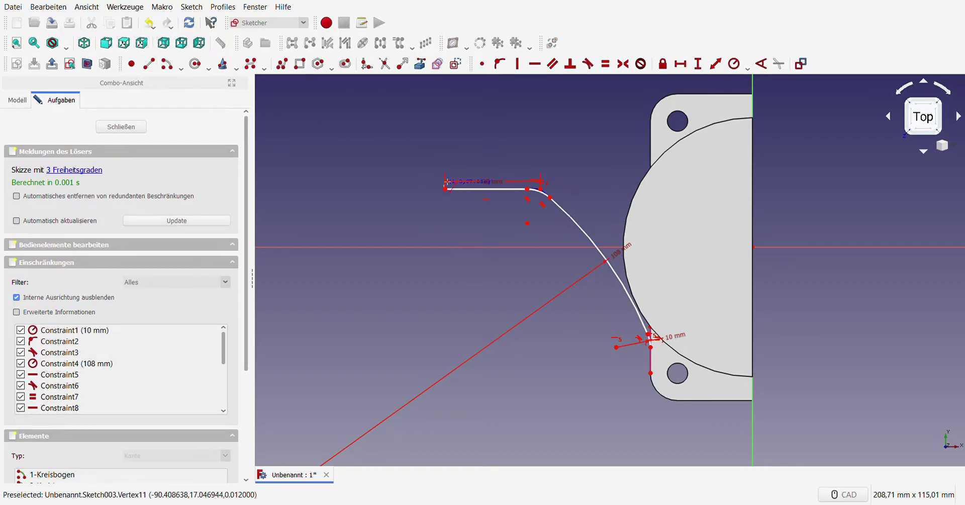
click(445, 137)
key(Escape)
click(445, 161)
click(698, 64)
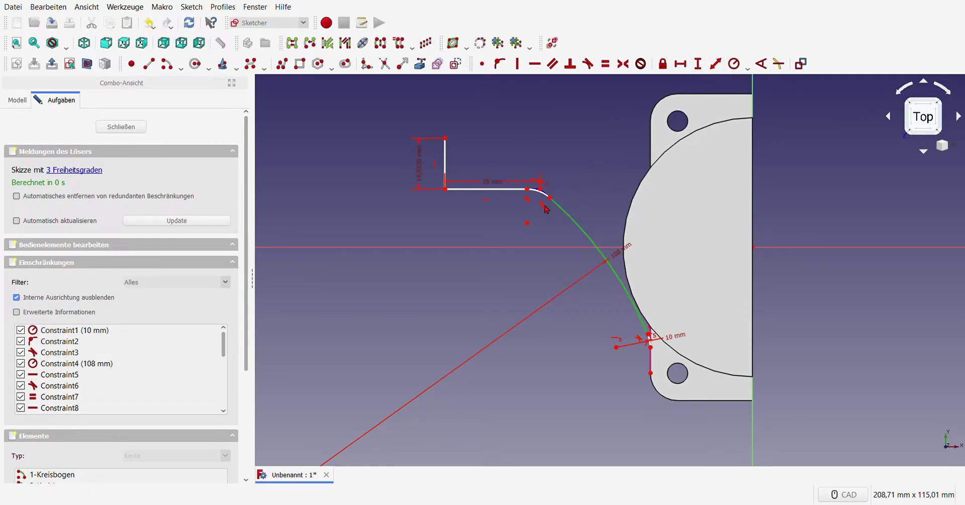
Set the vertical line's length to 14 mm and move the 28 mm and 14 mm dimensions clear of the profile.
scroll(487, 271, down, 5)
scroll(415, 287, up, 5)
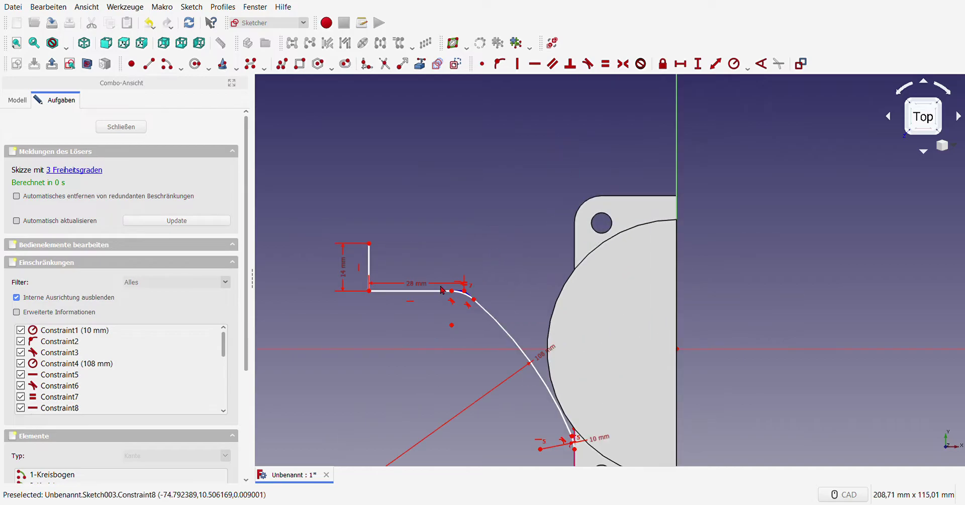
drag(415, 288, 405, 350)
drag(342, 274, 331, 289)
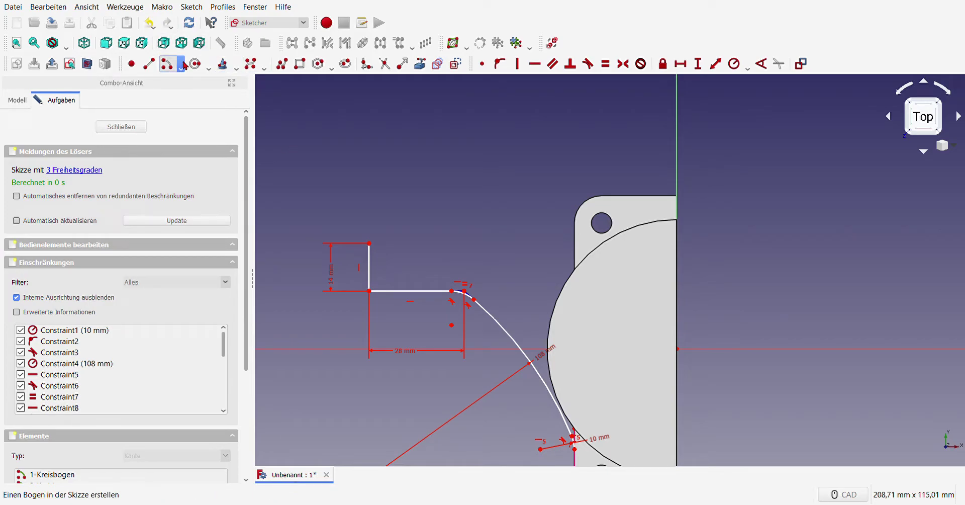
Draw a short line inward from the vertical line's upper end and constrain it horizontal.
click(149, 65)
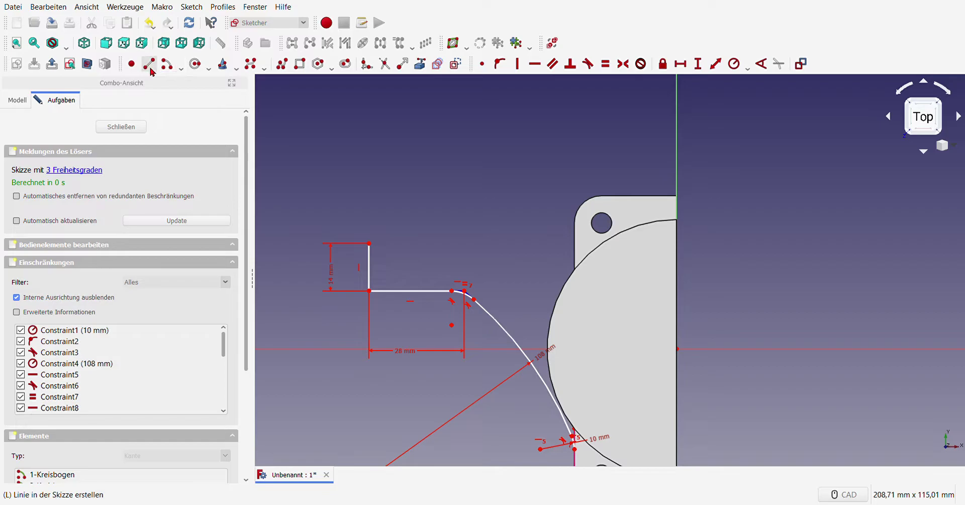
click(370, 244)
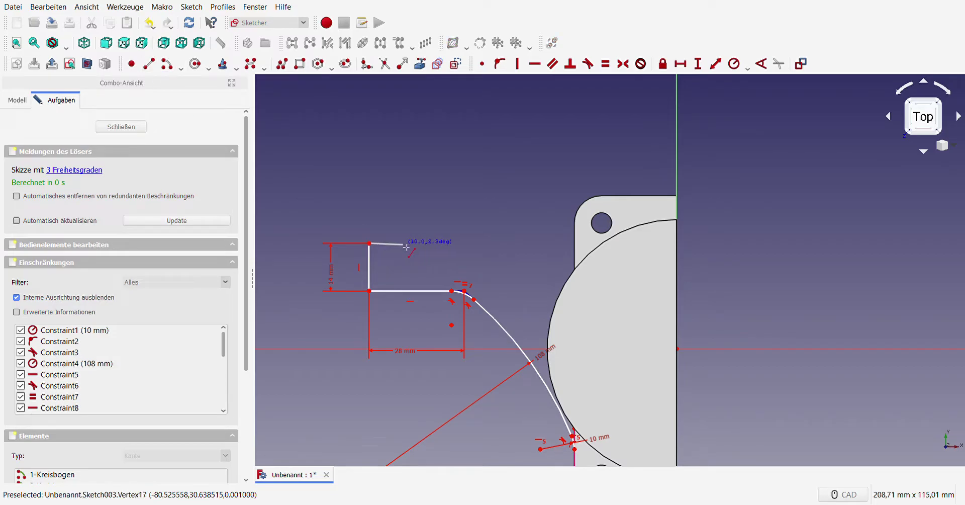
click(395, 242)
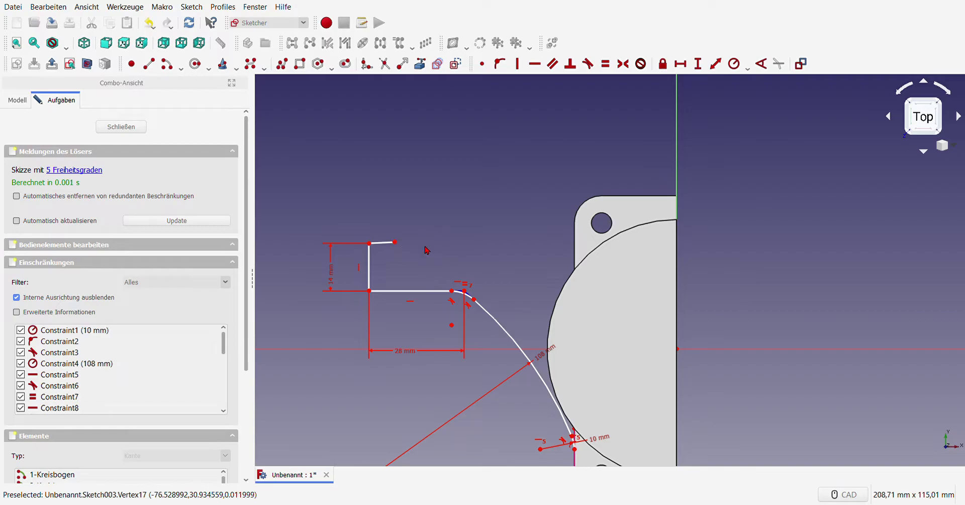
click(534, 63)
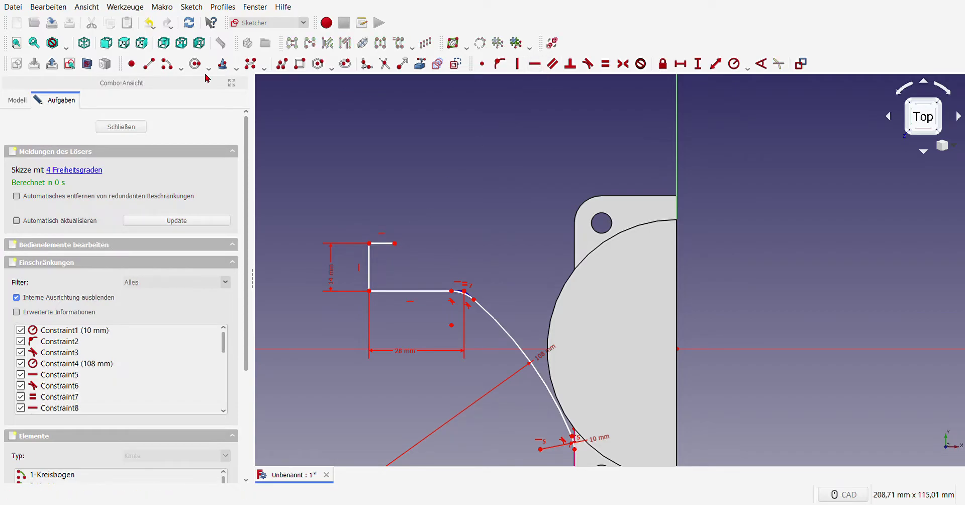
Draw a large arc starting beside the short horizontal line's free end and curving up toward the flange.
click(181, 69)
click(209, 97)
click(401, 243)
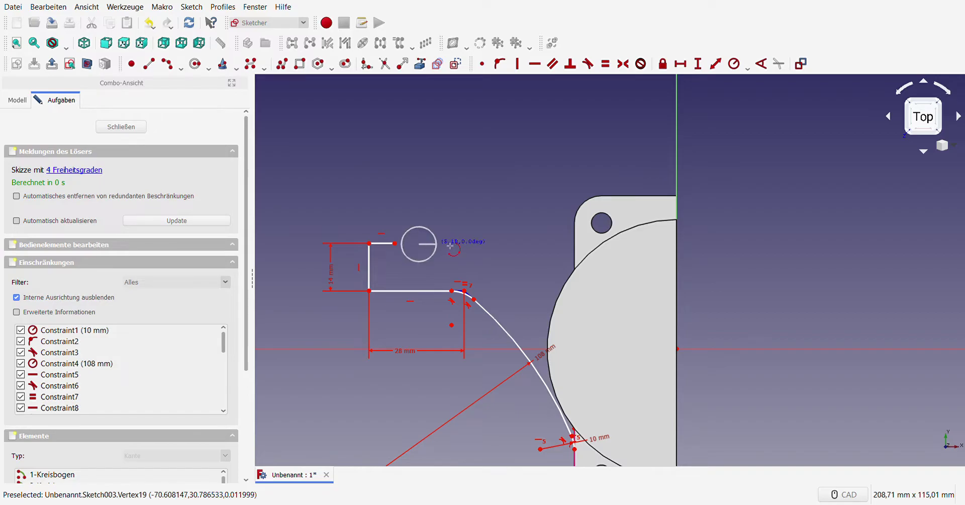
click(532, 152)
click(491, 201)
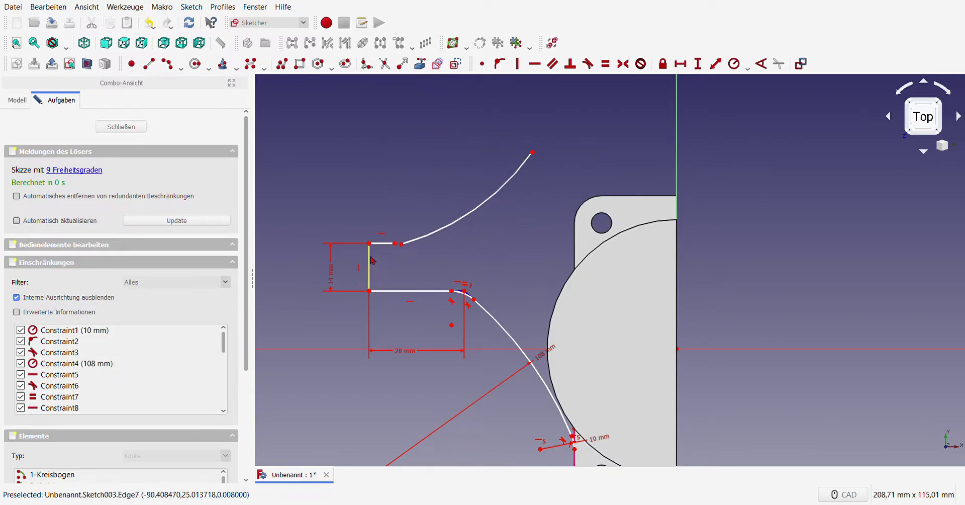
Join the large arc's lower end tangentially to the free end of the short horizontal line.
drag(386, 236, 425, 257)
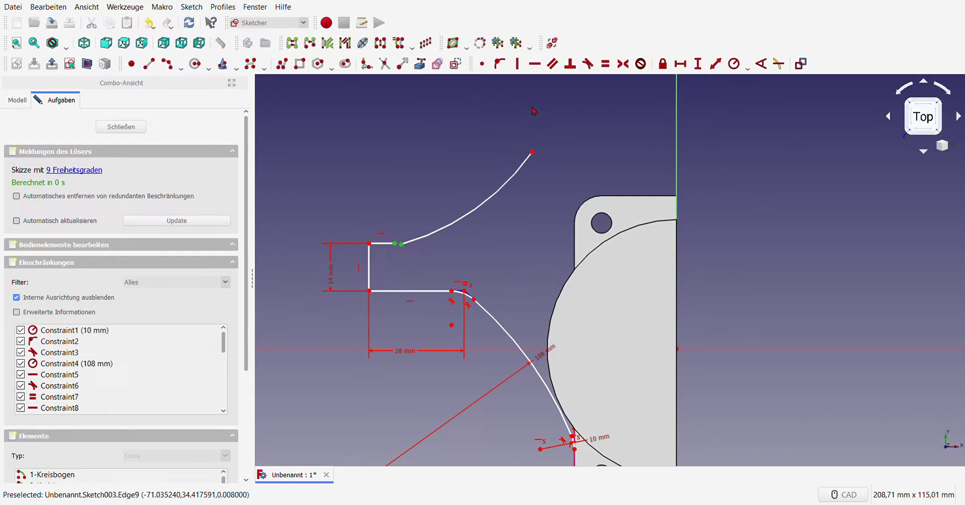
click(589, 63)
drag(370, 243, 388, 243)
Set the radius of the large upper arc to 90 mm.
scroll(436, 260, down, 4)
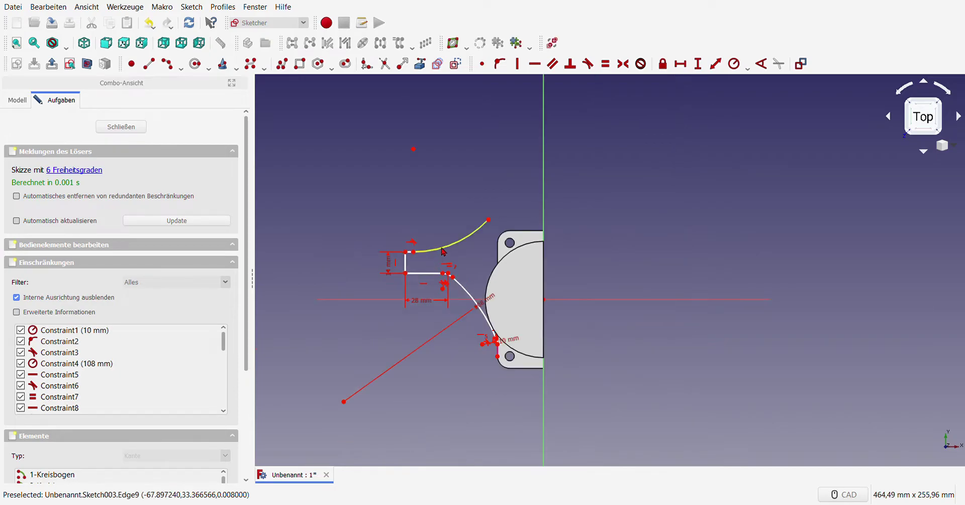
click(475, 233)
click(715, 63)
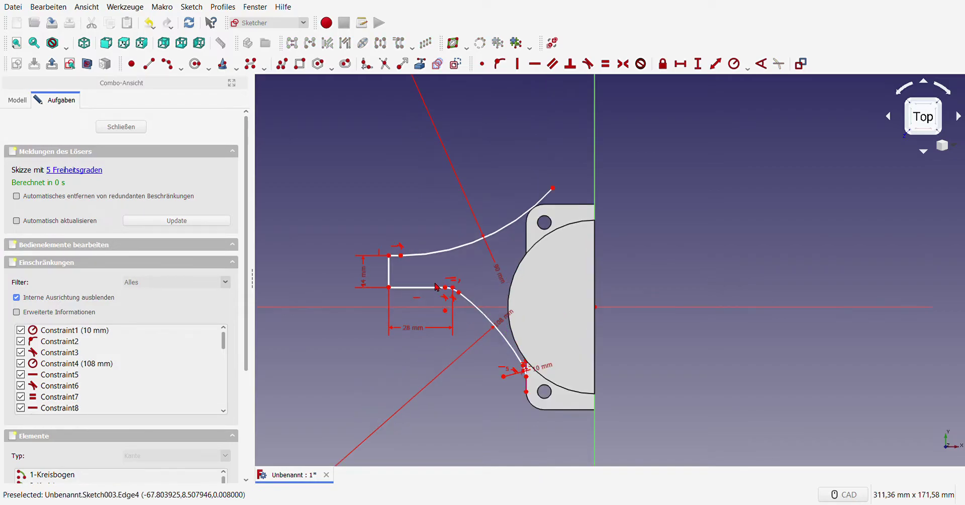
Try to constrain the horizontal distance between the profile's upper outer corner and the origin, and undo the constraint.
scroll(388, 288, down, 2)
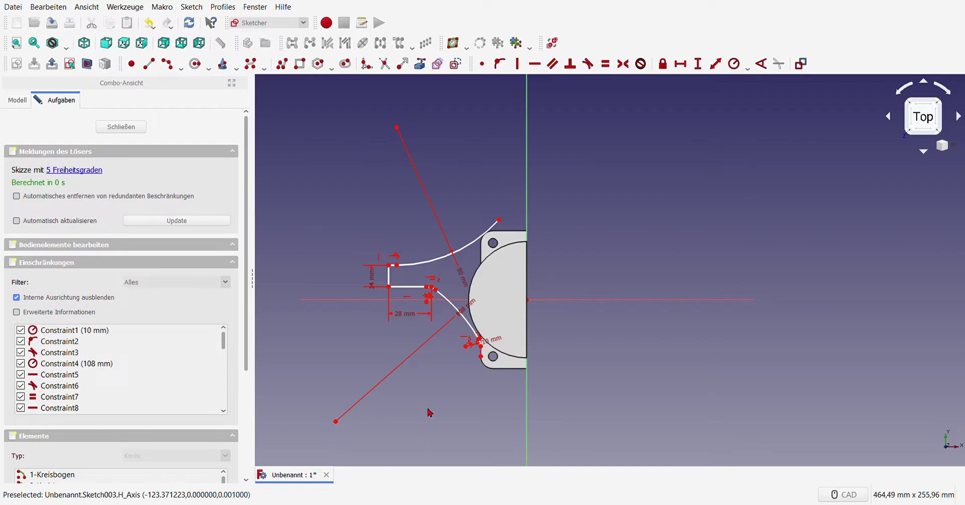
click(389, 265)
click(527, 300)
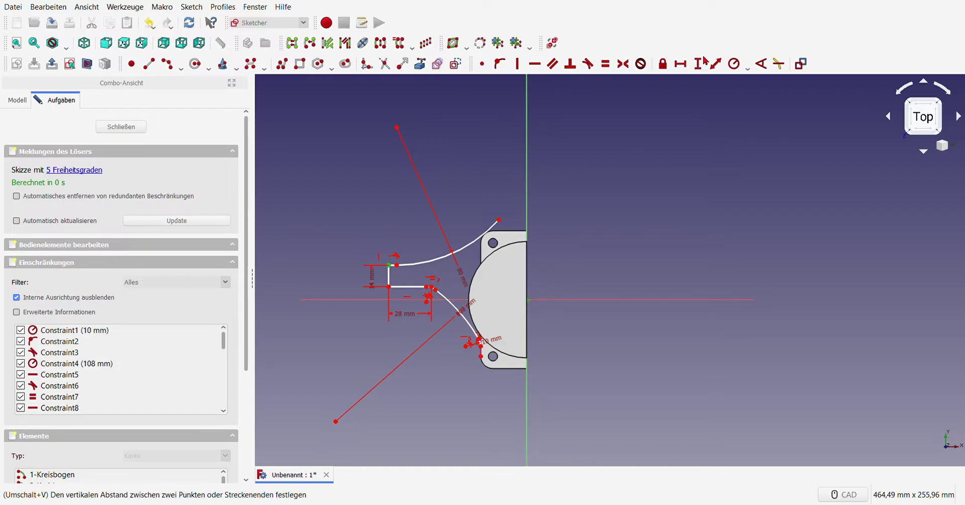
click(681, 64)
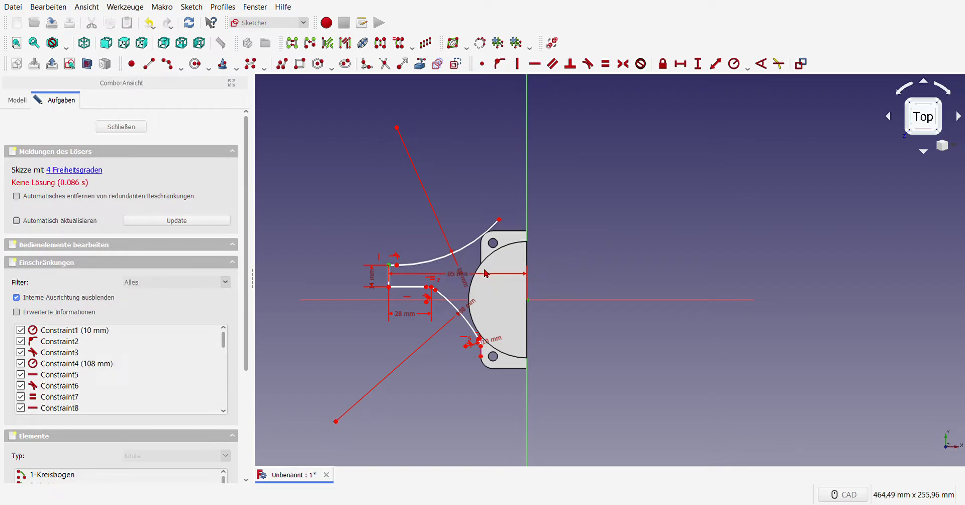
key(ctrl+z)
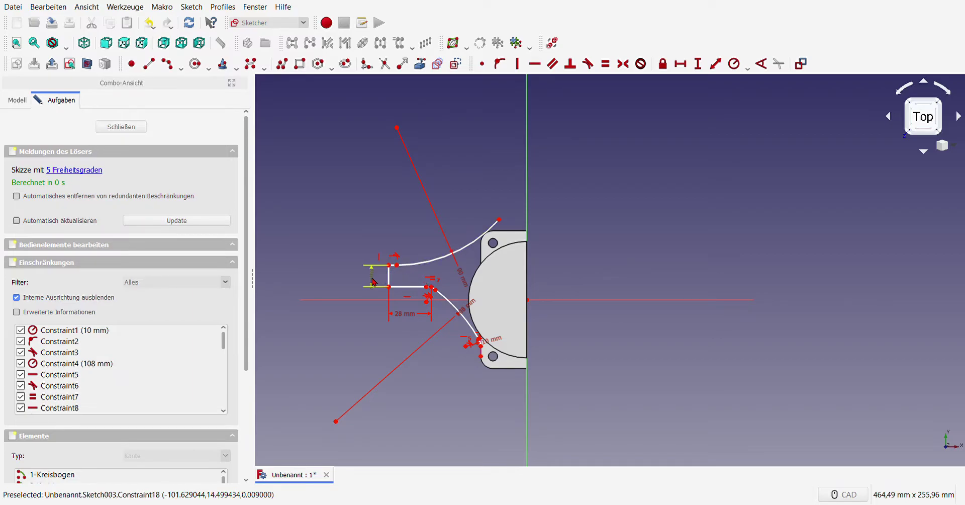
Move the 14 mm dimension above the profile and pull the large upper arc's free end slightly outward.
scroll(377, 279, up, 4)
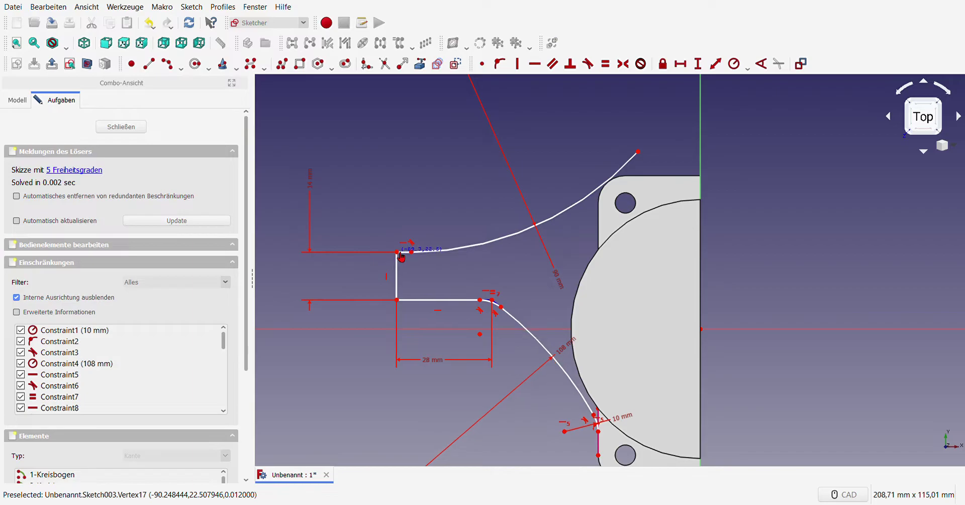
scroll(397, 257, down, 4)
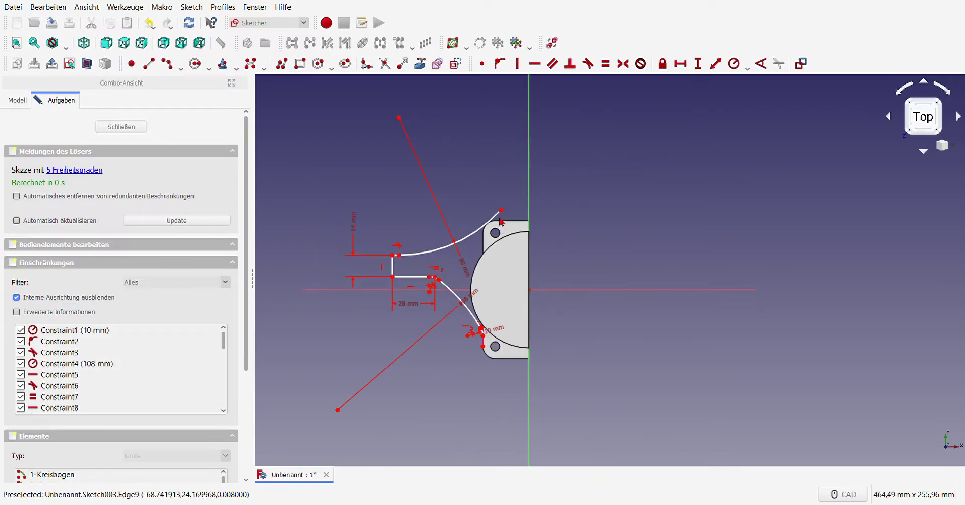
mouse_move(504, 210)
mouse_down()
mouse_move(503, 189)
mouse_move(497, 210)
mouse_up()
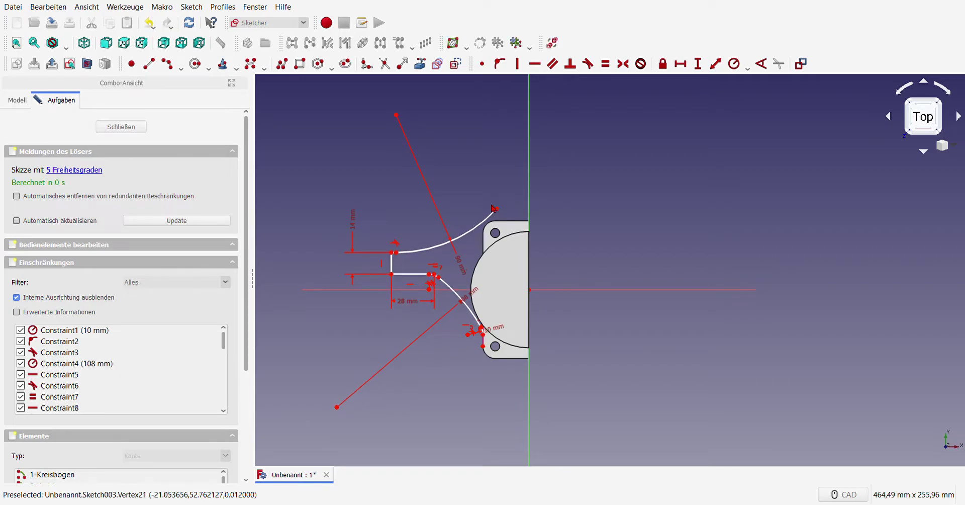
Set the horizontal distance from the large upper arc's centre to the vertical axis to 70 mm and readjust the arc's free end.
click(397, 115)
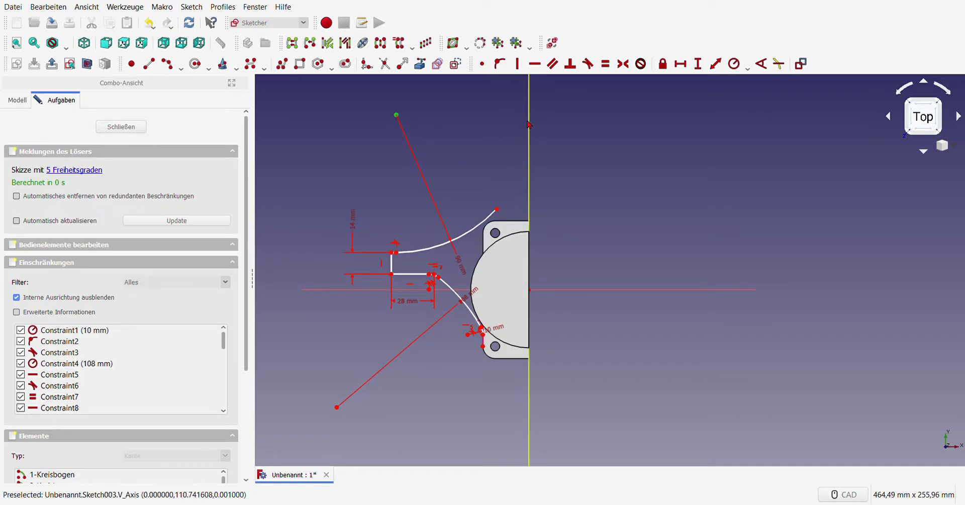
click(529, 123)
click(681, 63)
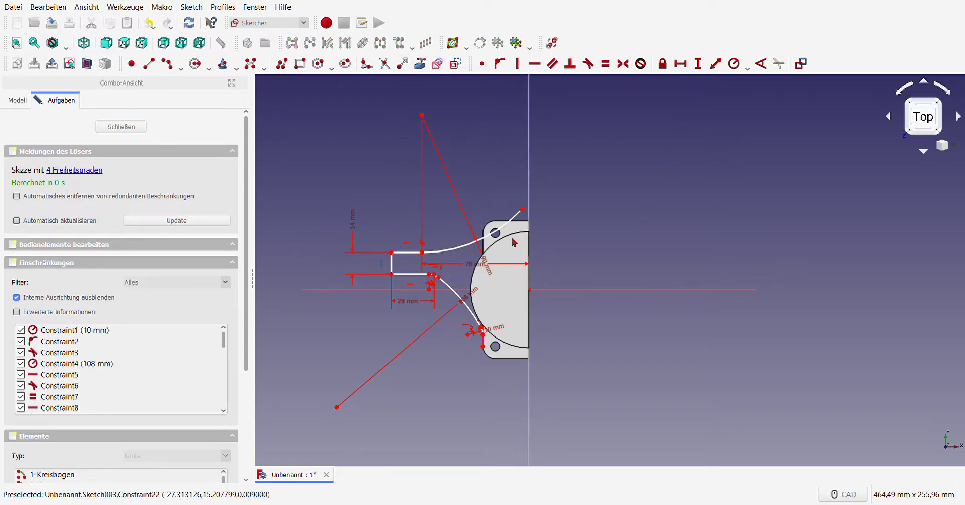
drag(523, 210, 518, 206)
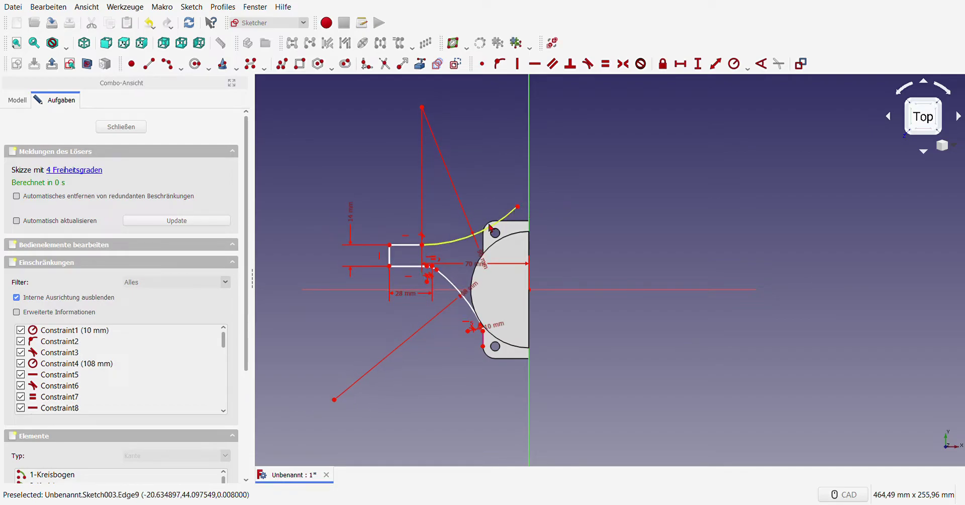
Set the horizontal distance from the profile's upper outer corner to the origin to 85 mm.
click(390, 245)
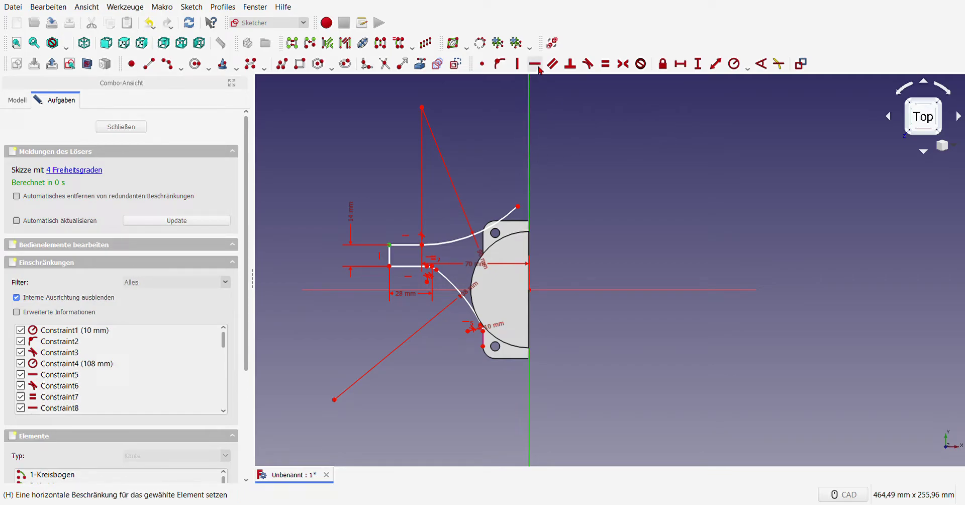
click(680, 64)
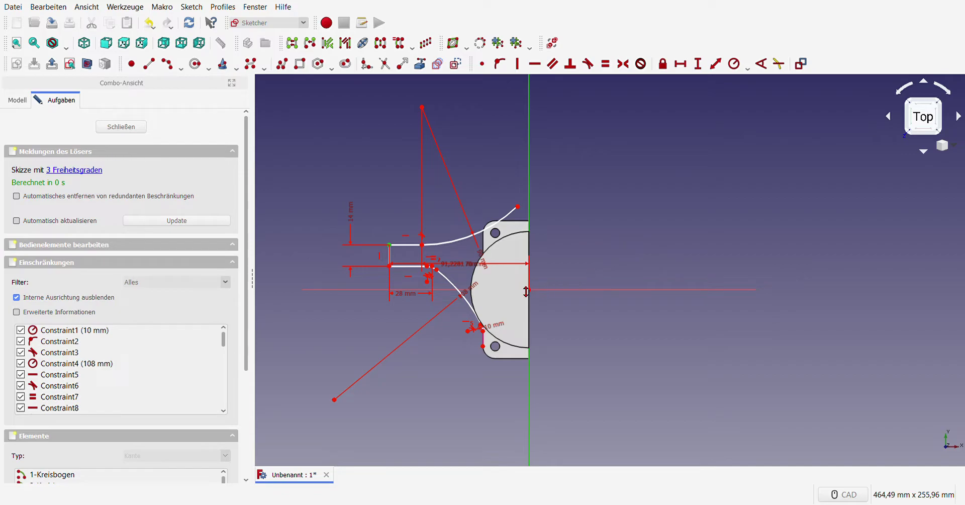
key(Return)
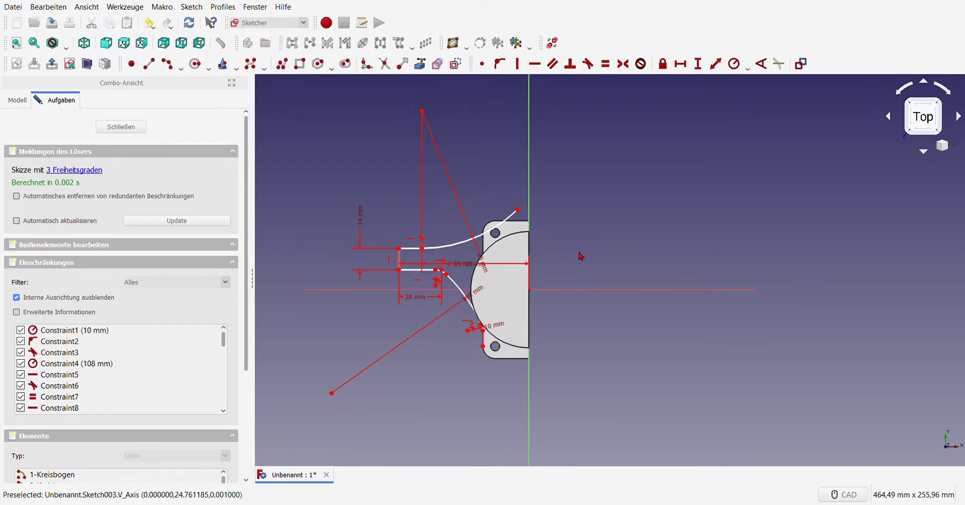
Move the 70 mm and 85 mm dimensions above the profile so they no longer overlap the geometry.
click(422, 251)
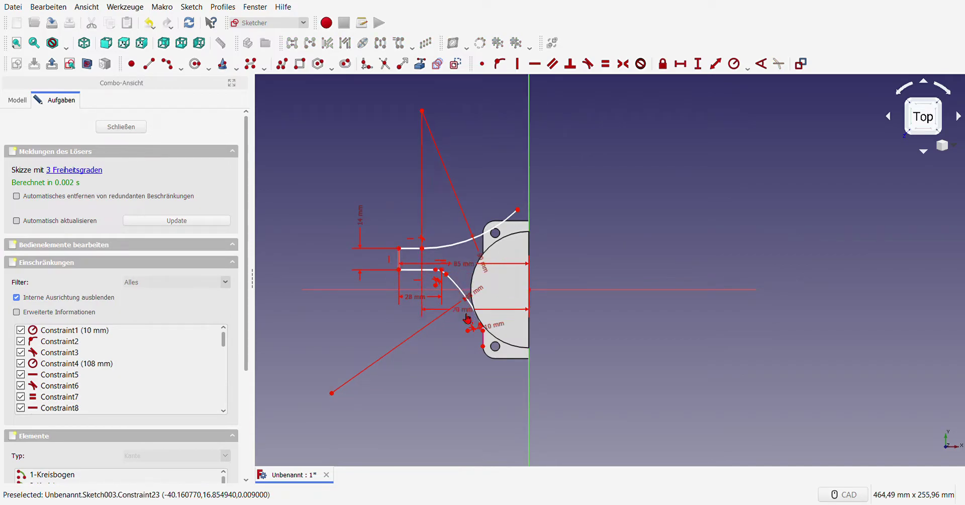
drag(462, 376, 471, 96)
drag(465, 265, 461, 167)
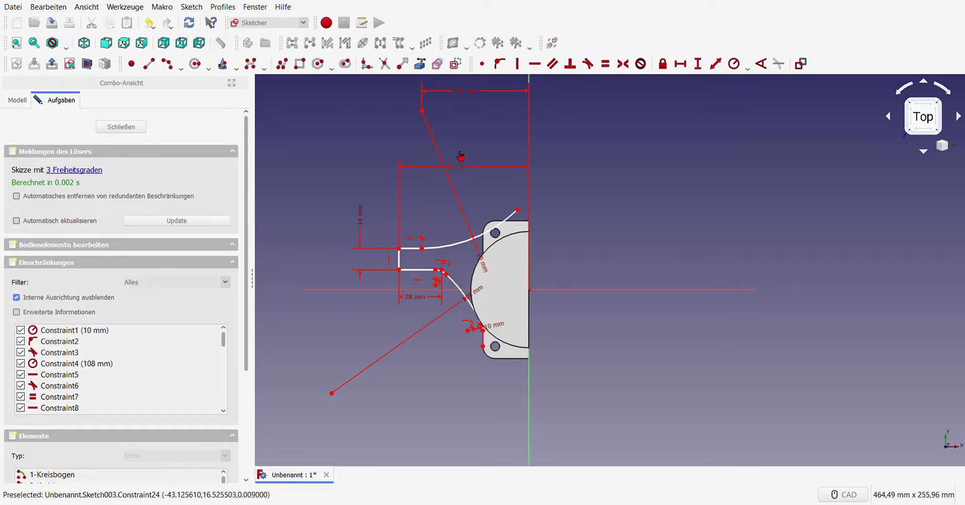
drag(459, 131, 461, 168)
middle_drag(465, 236, 457, 264)
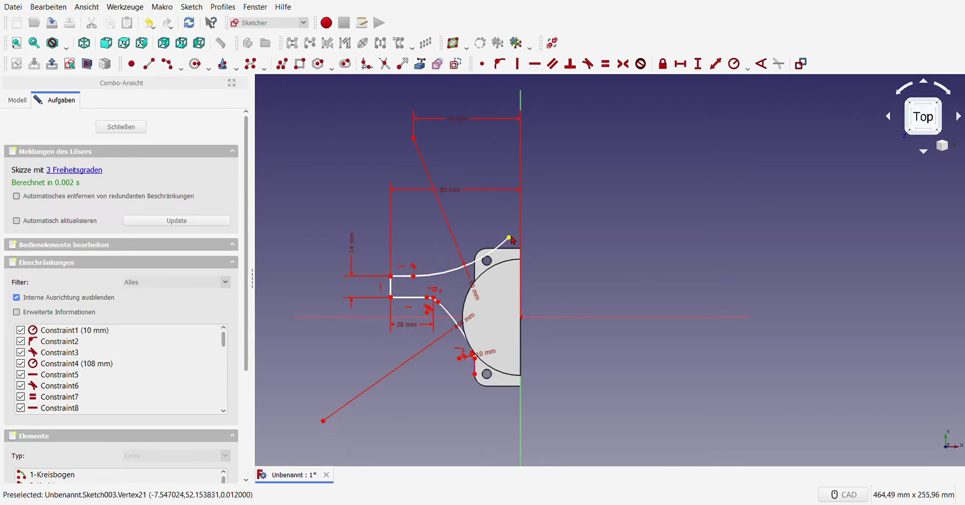
Shorten the large upper arc by moving its free end back until it stops outside the flange's side edge.
mouse_move(509, 238)
mouse_down()
mouse_move(498, 254)
mouse_move(509, 239)
mouse_move(510, 252)
mouse_move(495, 249)
mouse_up()
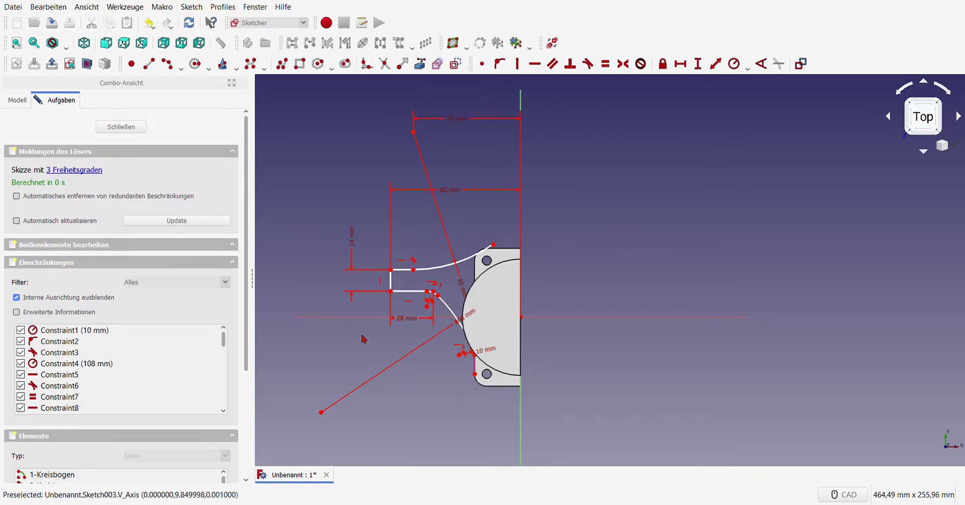
scroll(403, 278, up, 4)
mouse_move(605, 204)
mouse_down()
mouse_move(577, 222)
mouse_move(547, 269)
mouse_up()
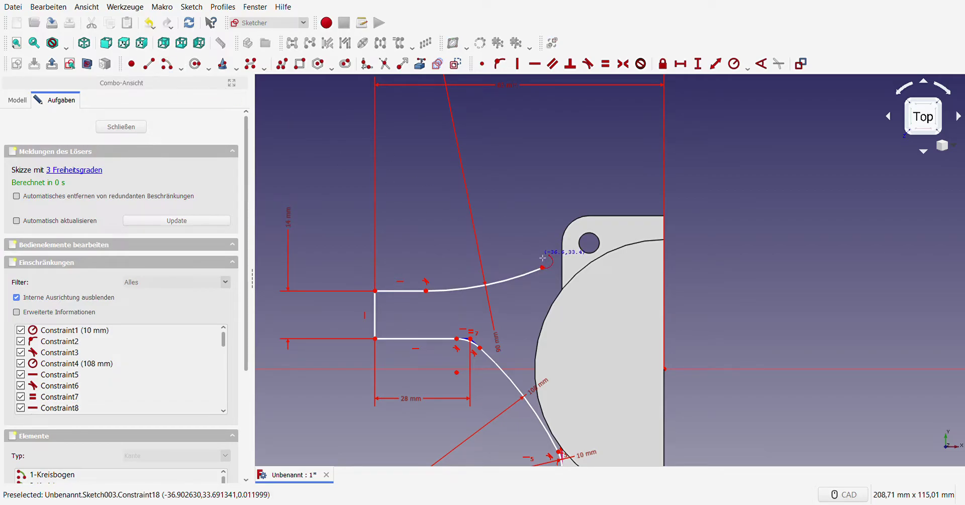
Draw a small arc beside the large upper arc's free end, curving upward just outside the flange.
scroll(538, 254, up, 4)
click(533, 240)
click(556, 276)
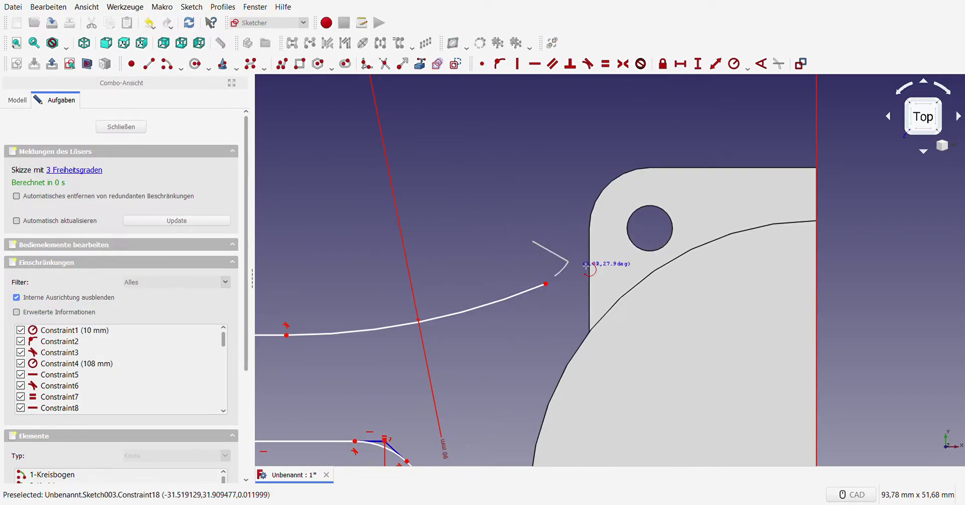
click(574, 240)
Join the small arc's lower end tangentially to the free end of the large upper arc.
click(555, 276)
click(546, 283)
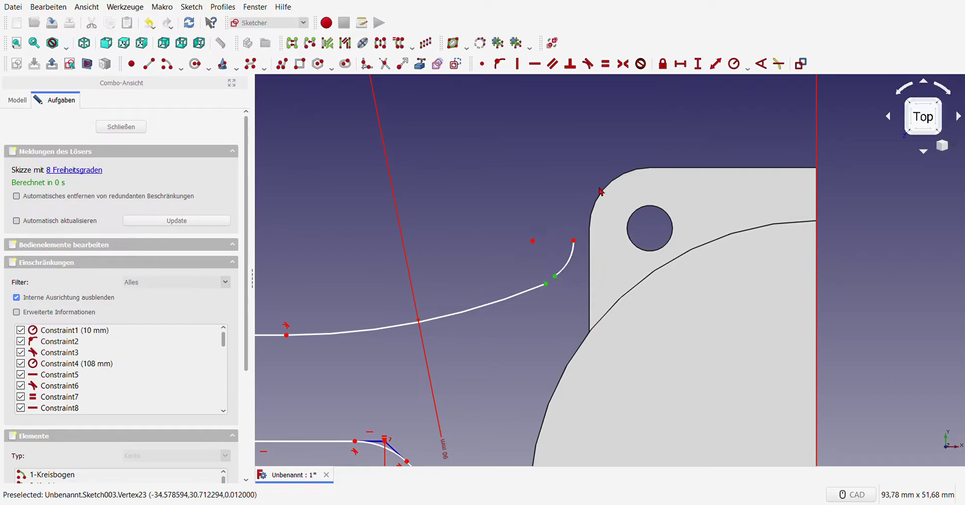
click(588, 63)
scroll(530, 243, down, 3)
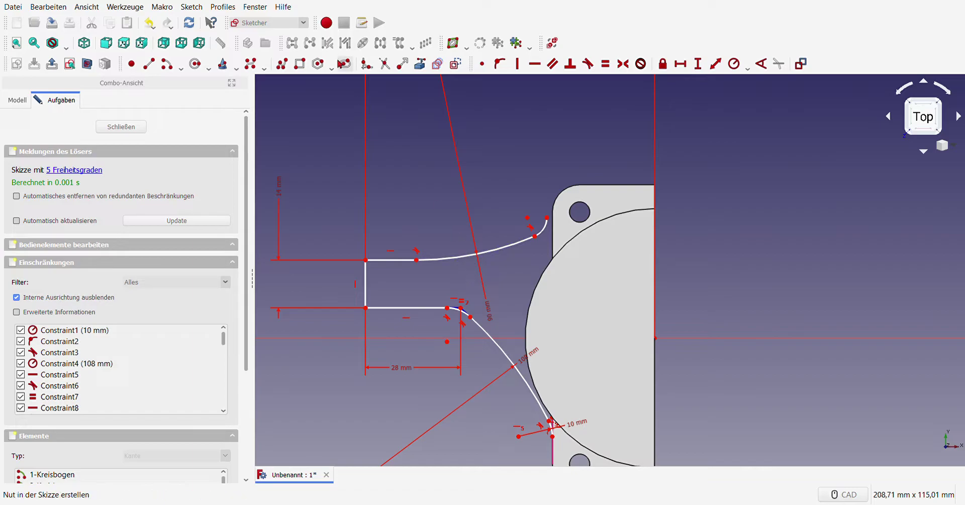
Constrain the small upper arc's free end onto the vertical side edge of the flange.
scroll(491, 112, down, 2)
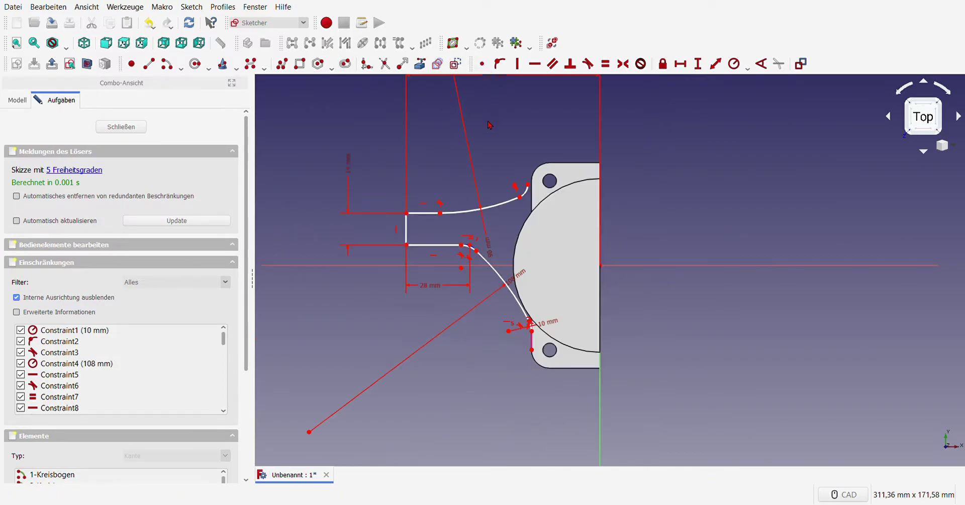
scroll(497, 158, up, 2)
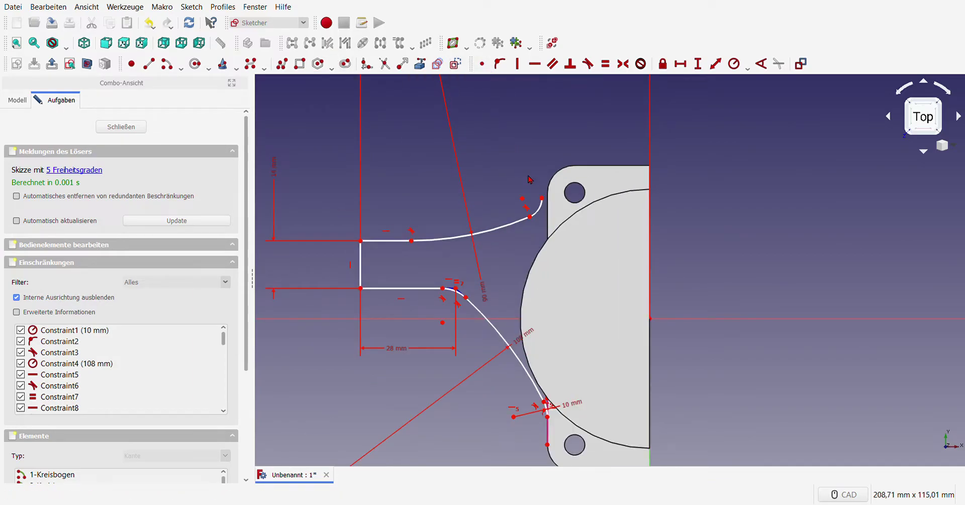
click(542, 198)
click(547, 431)
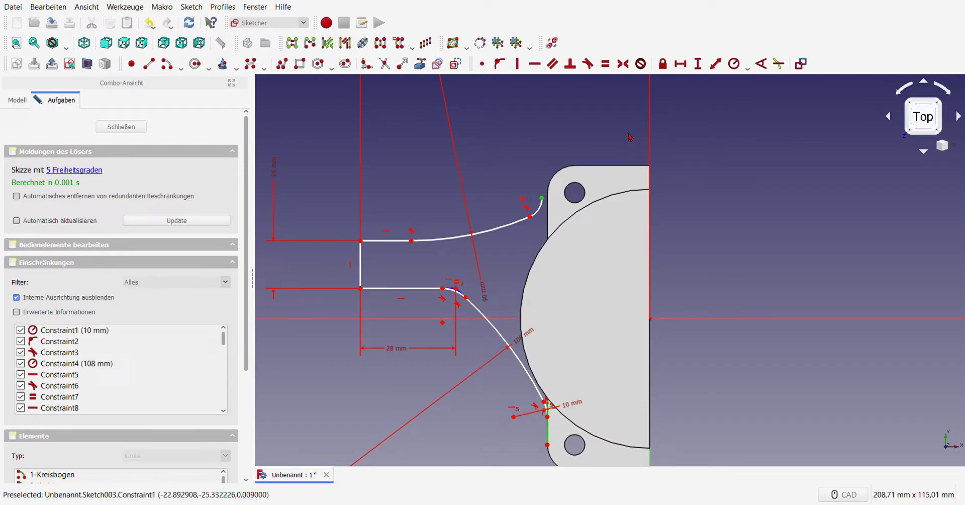
click(499, 64)
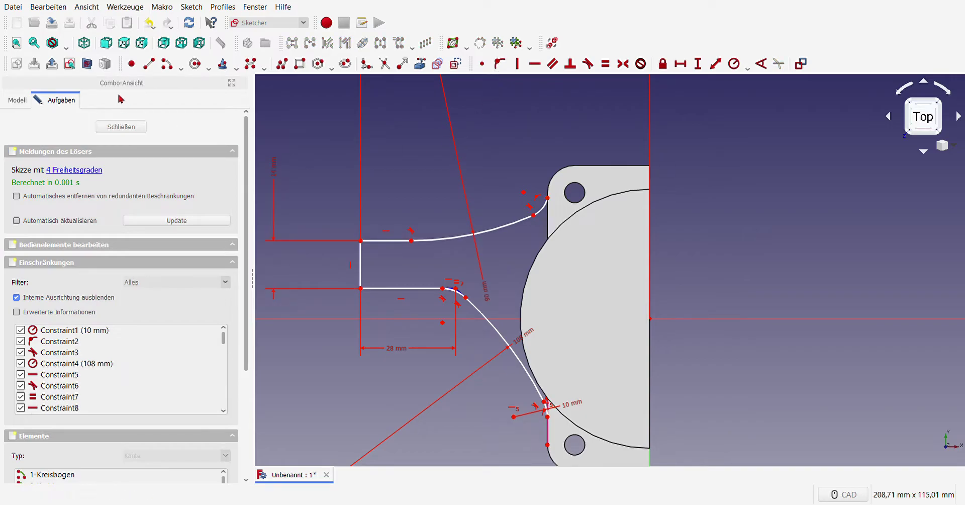
Make the small upper arc equal in radius to the small arc at the inner end of the arm's lower horizontal line.
click(536, 210)
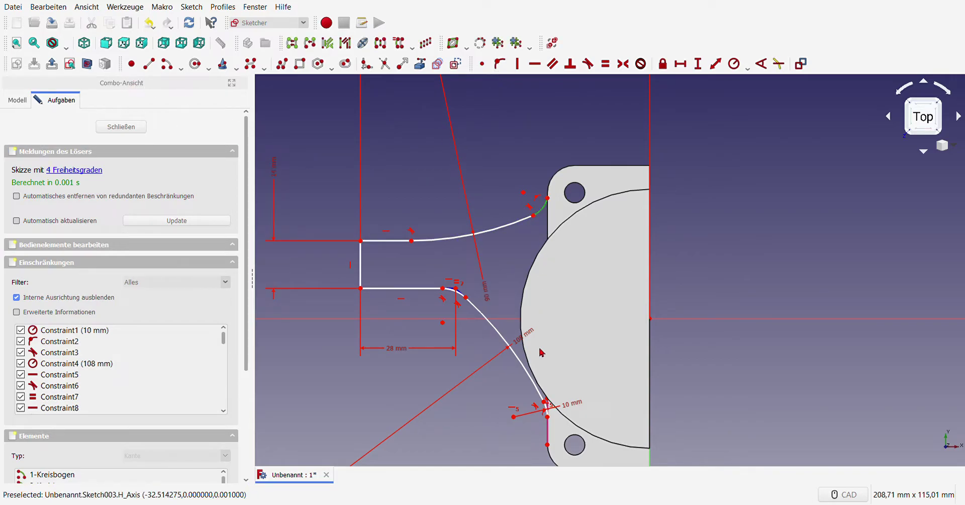
scroll(459, 308, up, 2)
click(445, 284)
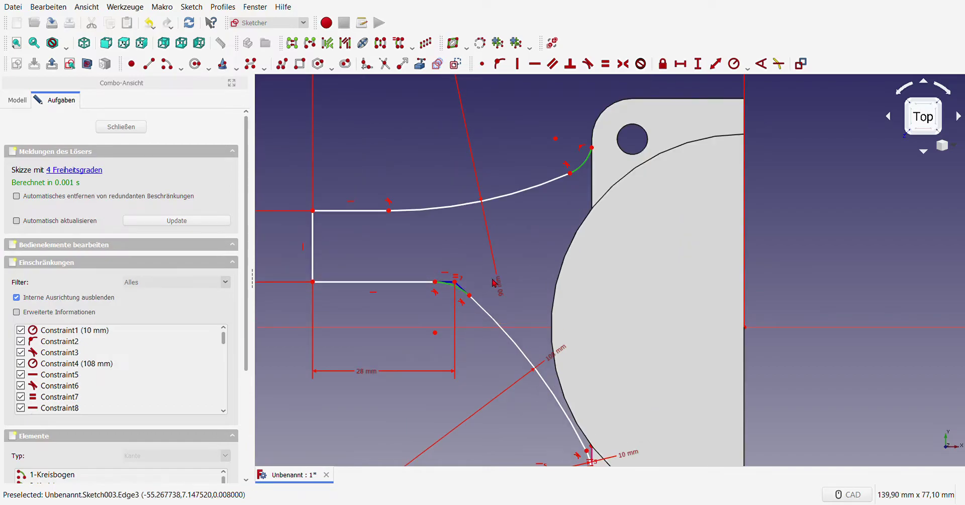
click(605, 63)
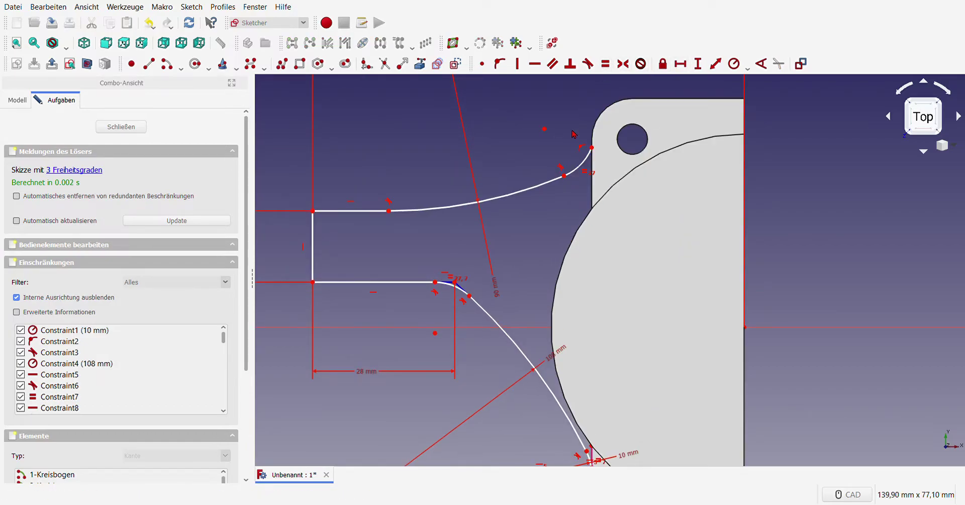
Close the profile with a vertical line along the flange edge, from the upper small arc's end to the lower small arc's end.
scroll(461, 272, down, 2)
scroll(461, 276, down, 1)
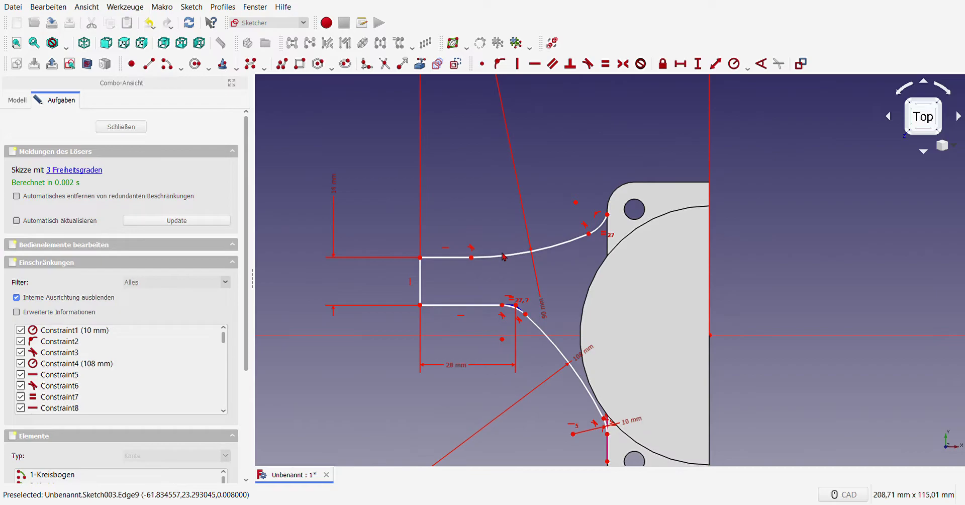
scroll(462, 284, down, 1)
scroll(454, 237, up, 2)
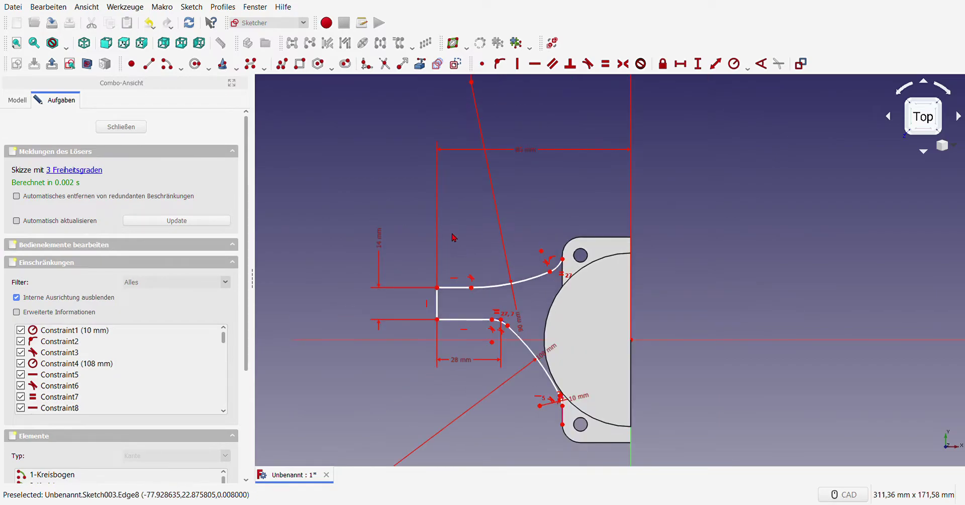
click(149, 64)
scroll(571, 272, up, 4)
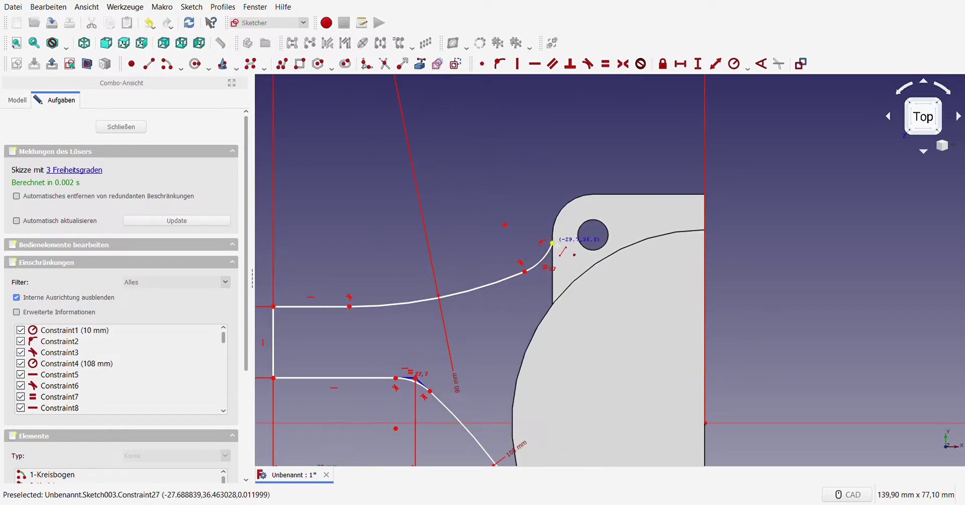
click(553, 244)
scroll(555, 246, down, 7)
scroll(564, 358, up, 13)
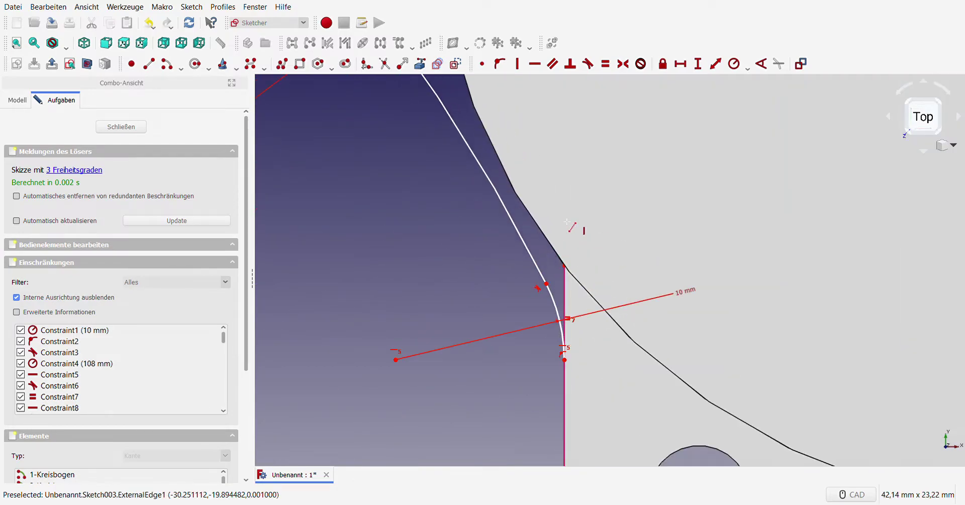
click(566, 360)
Delete the redundant vertical constraint on the new closing line.
scroll(595, 370, down, 6)
scroll(162, 356, down, 8)
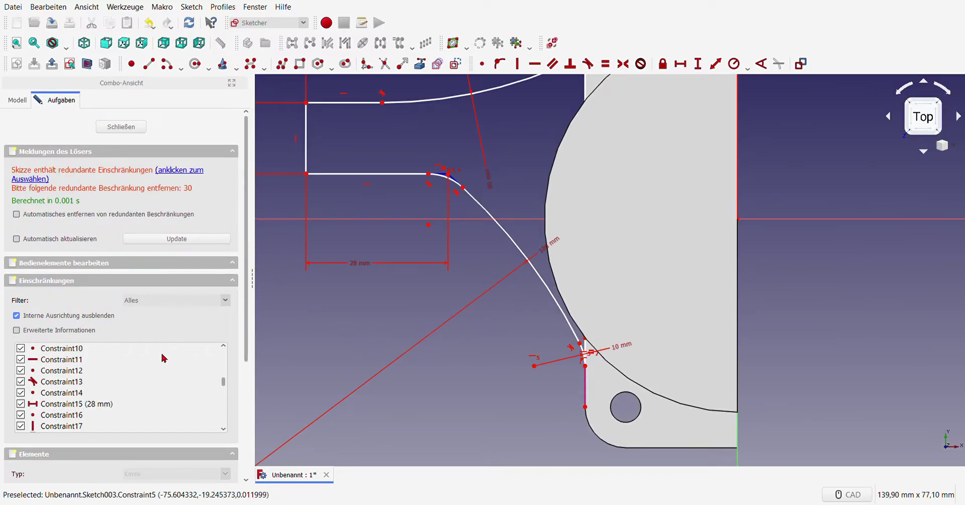
click(99, 427)
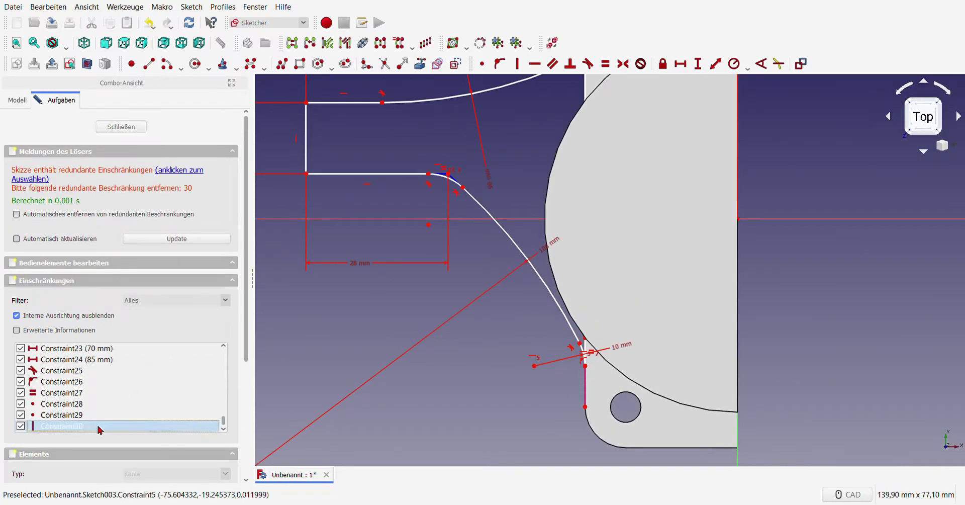
key(Delete)
Highlight the under-constrained sketch elements and test the remaining freedom by pulling the arm's lower outer corner.
scroll(502, 408, down, 4)
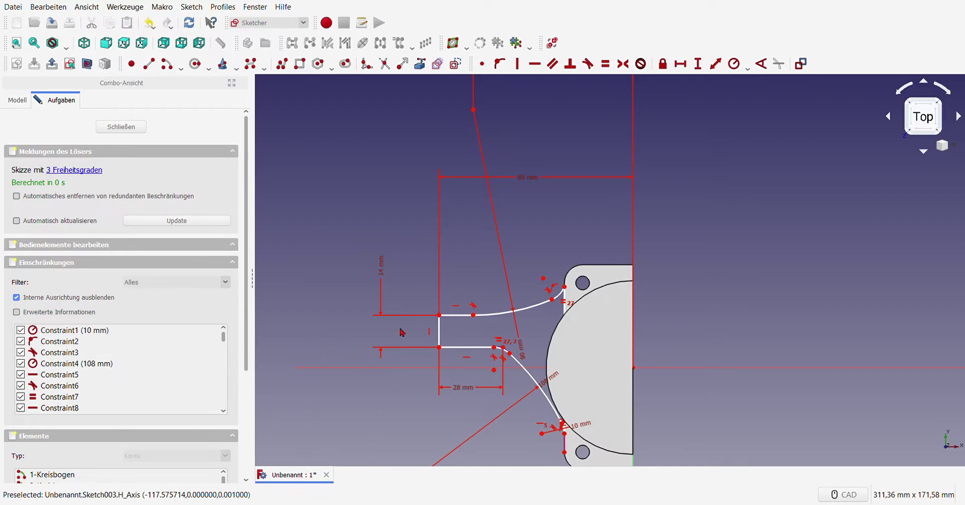
scroll(427, 307, down, 2)
scroll(456, 282, up, 2)
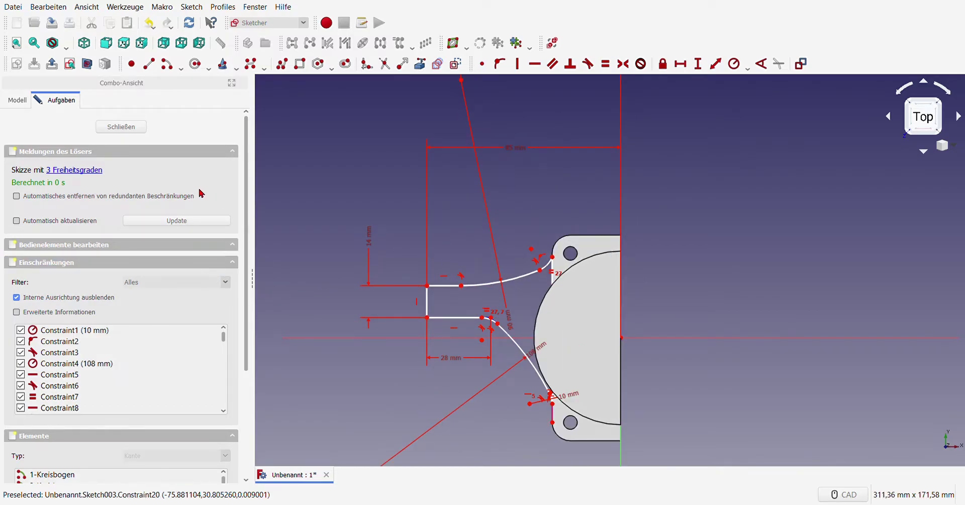
click(87, 171)
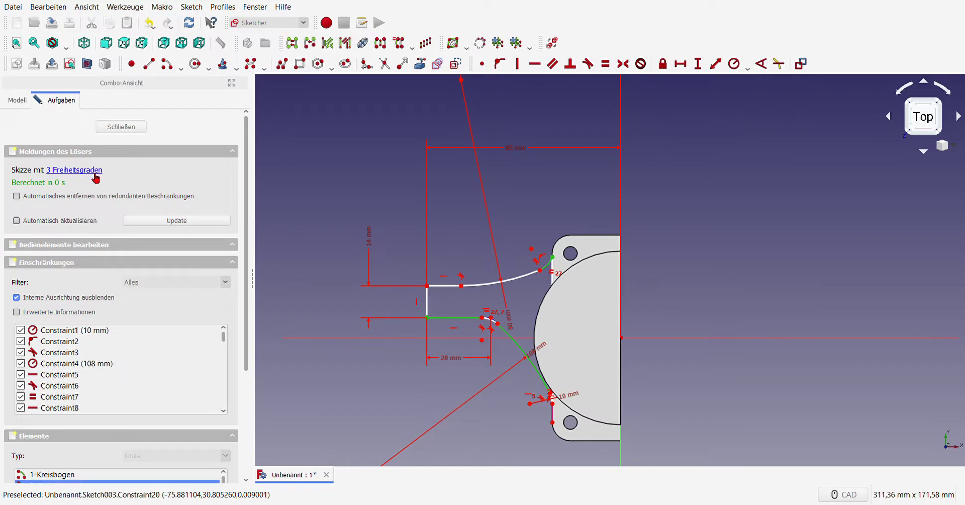
click(417, 248)
scroll(484, 327, up, 3)
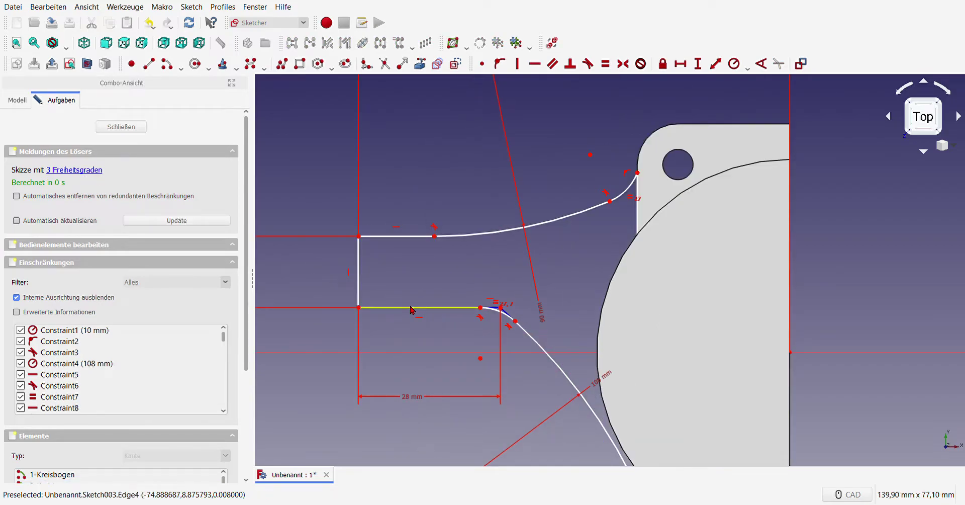
drag(359, 309, 390, 308)
scroll(389, 308, down, 3)
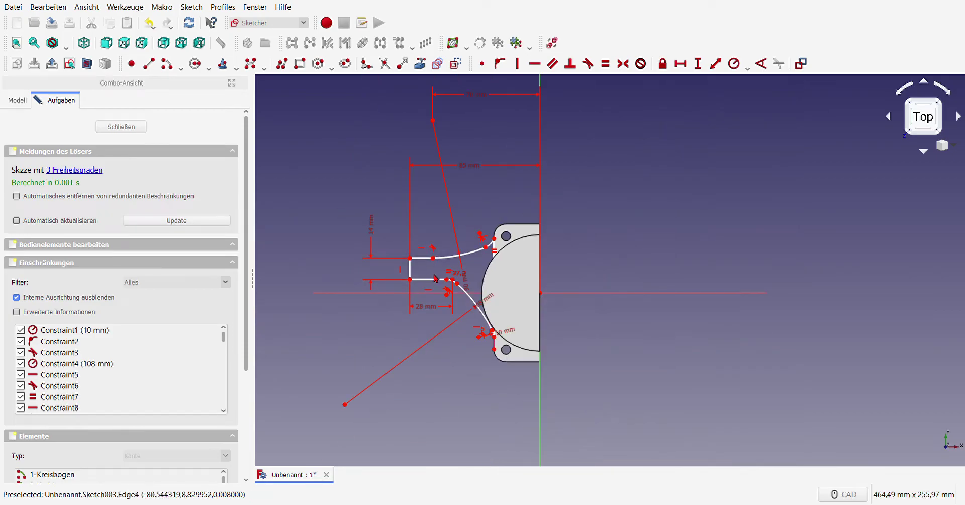
scroll(427, 284, up, 2)
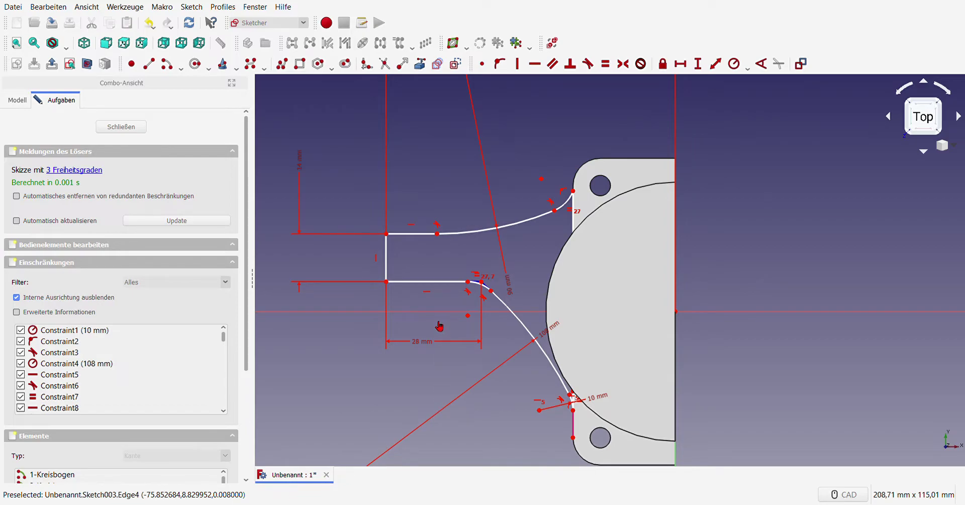
Reference the flange's bottom corner on the vertical axis as external geometry and set its vertical distance to the arm's lower outer corner to 48 mm.
scroll(605, 302, up, 3)
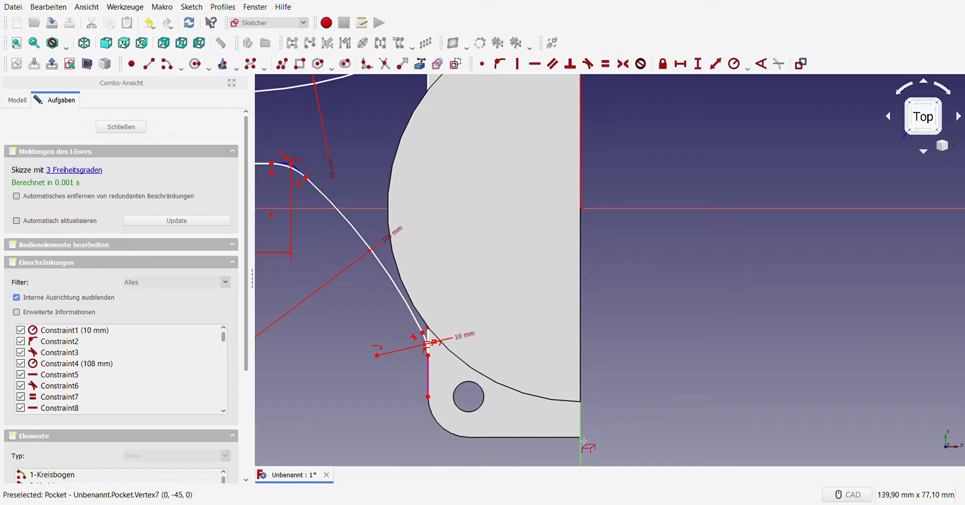
right_click(614, 445)
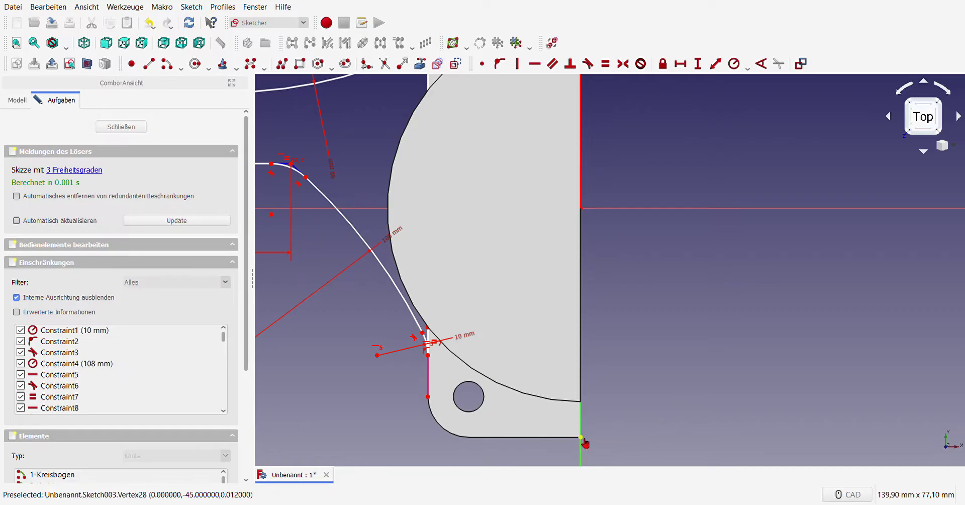
scroll(674, 406, down, 4)
click(468, 297)
click(440, 297)
click(698, 62)
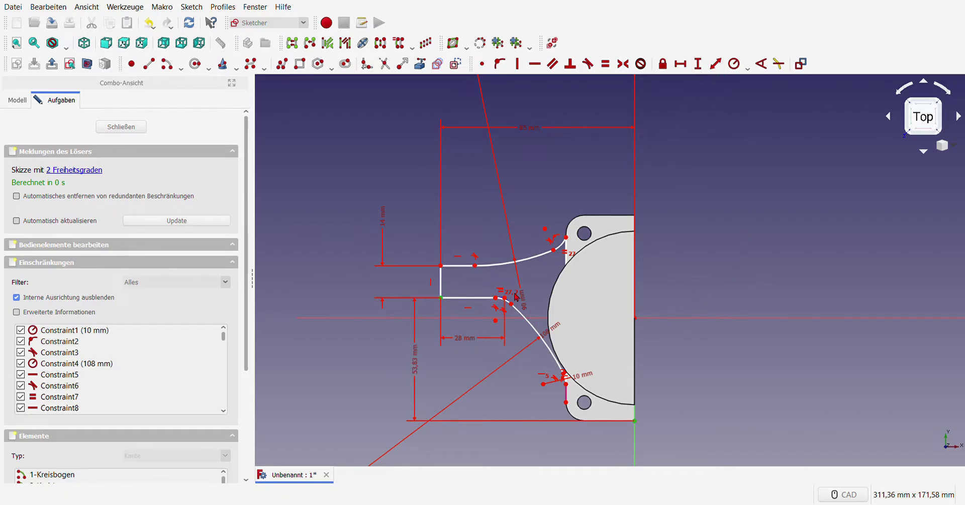
scroll(269, 401, down, 2)
scroll(277, 395, up, 2)
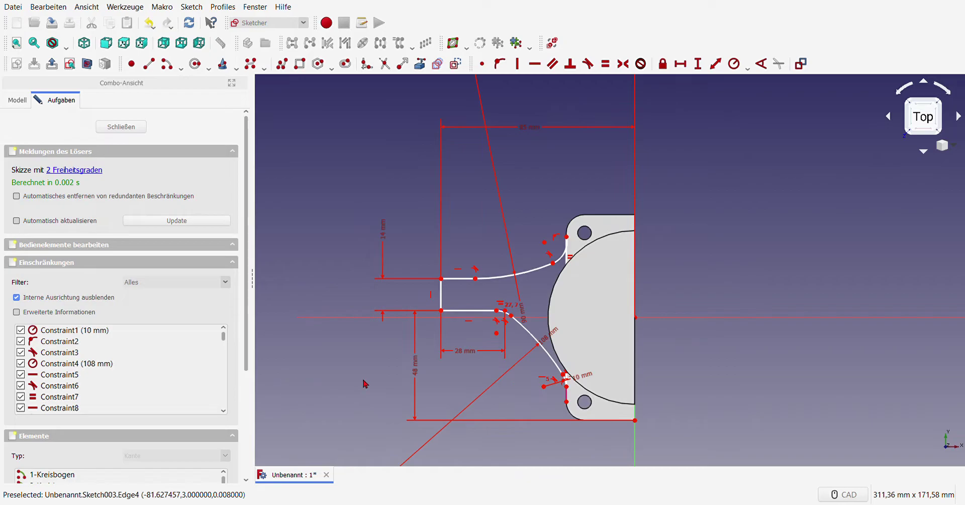
Move the 14 mm dimension in line with the 48 mm one beside the arm, and the 90 mm radius label above its arc.
scroll(383, 372, up, 2)
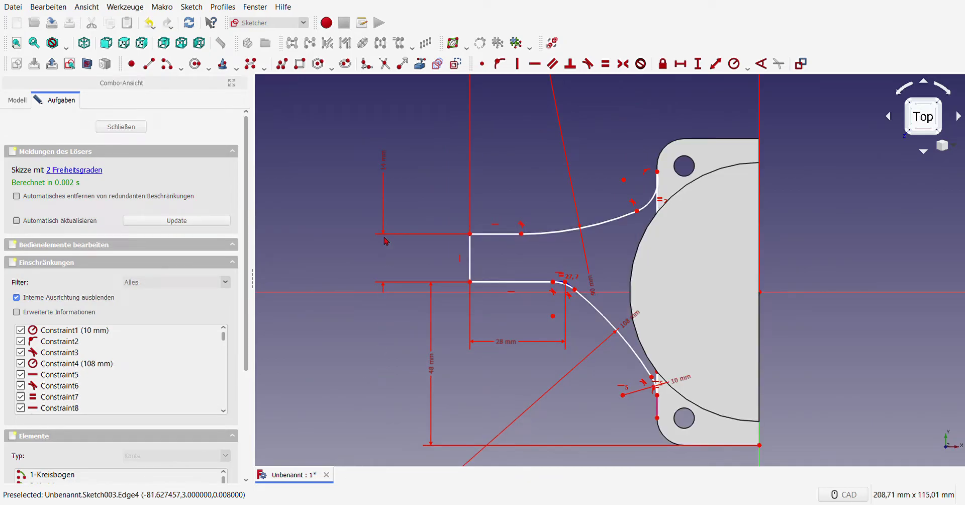
mouse_move(392, 178)
mouse_down()
mouse_move(409, 185)
mouse_move(438, 266)
mouse_up()
scroll(399, 306, down, 4)
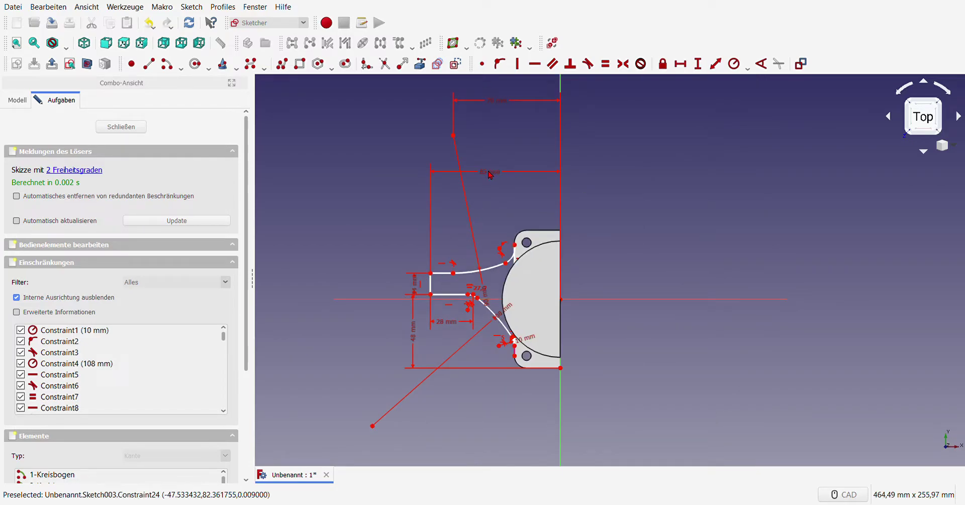
scroll(431, 337, up, 4)
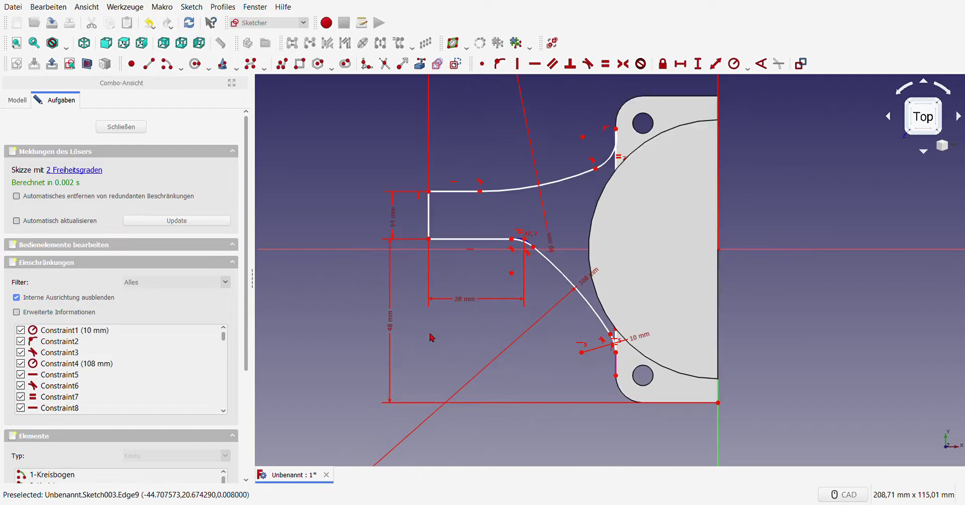
scroll(430, 332, down, 2)
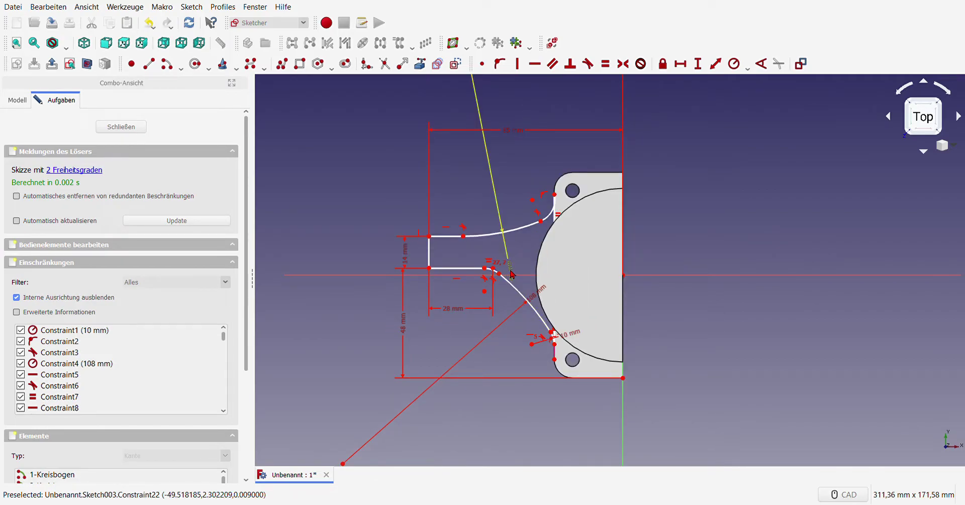
scroll(506, 260, down, 2)
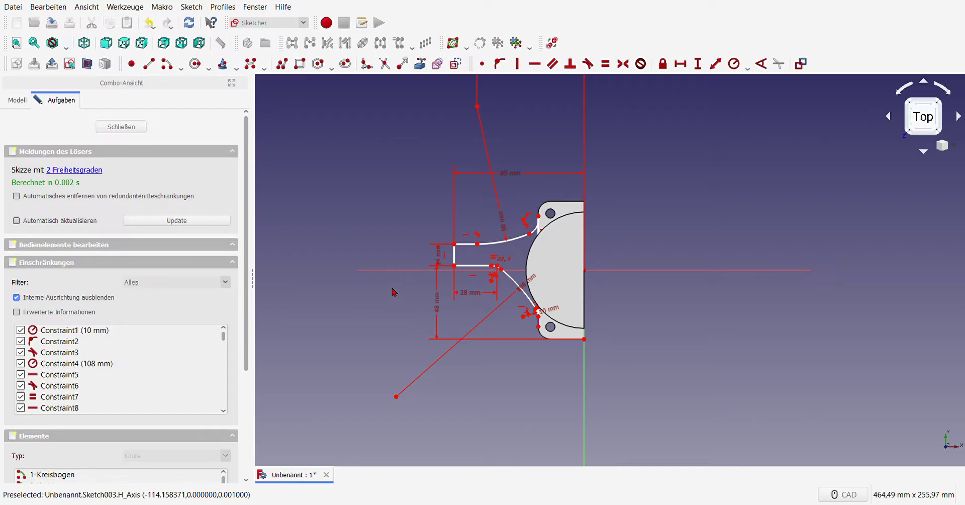
scroll(482, 207, up, 2)
scroll(485, 208, down, 2)
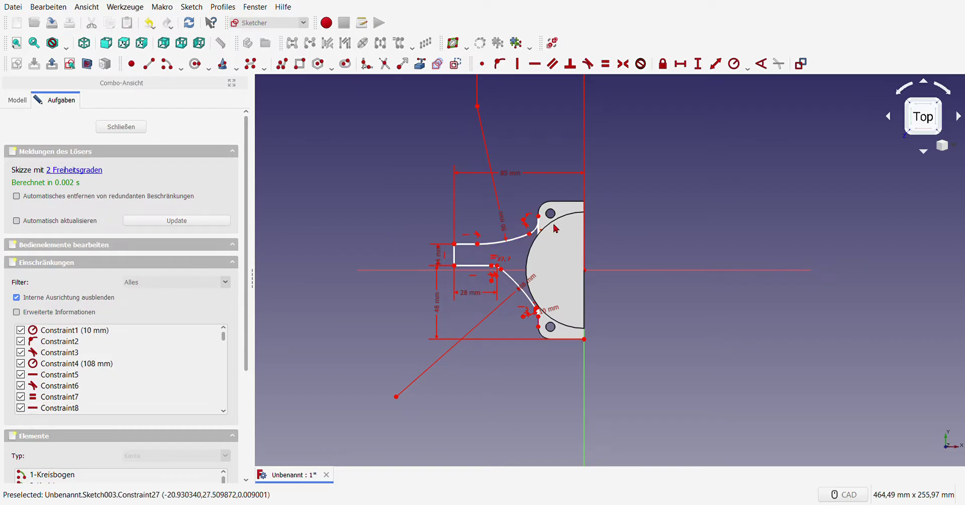
Make the small upper arc tangent to the vertical closing line on the flange edge.
scroll(552, 217, up, 8)
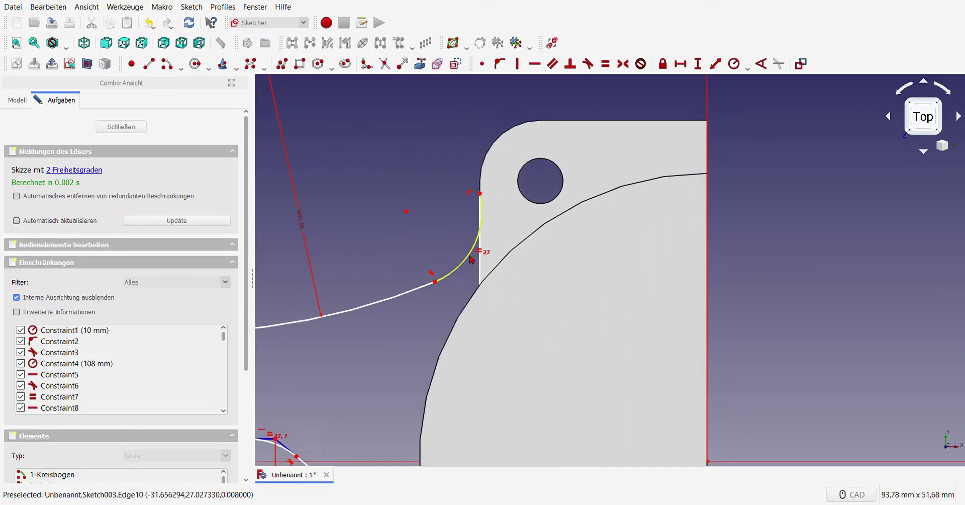
click(477, 251)
click(480, 264)
click(588, 63)
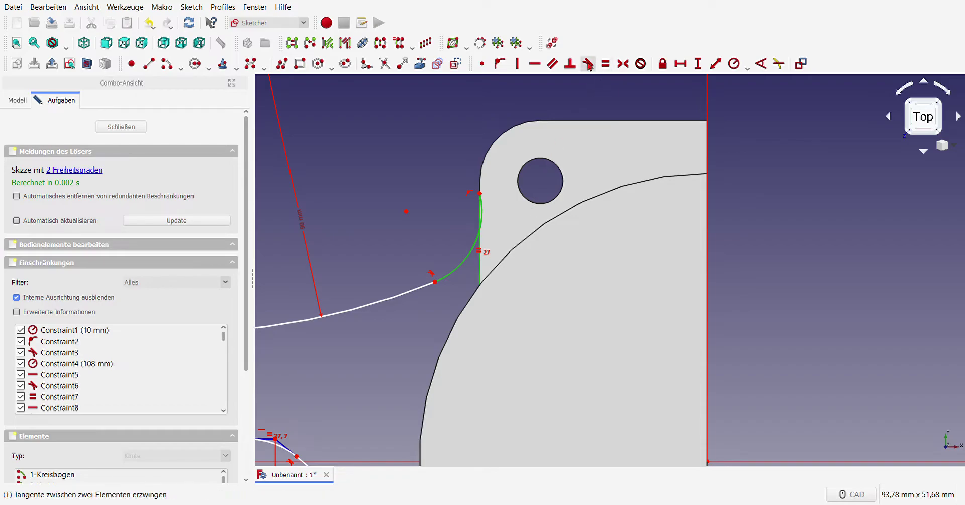
scroll(598, 277, down, 6)
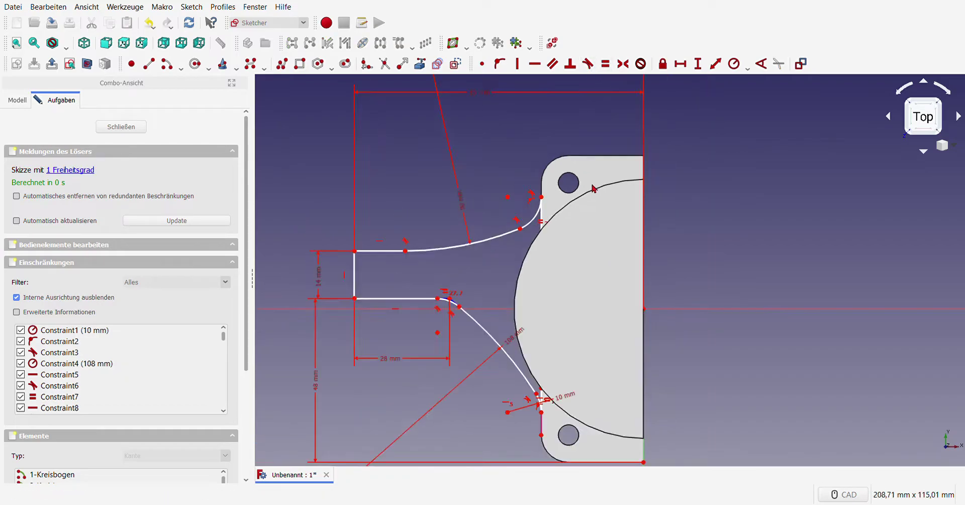
Make the small lower arc at the flange tangent to the vertical closing line on the flange edge.
scroll(559, 206, up, 3)
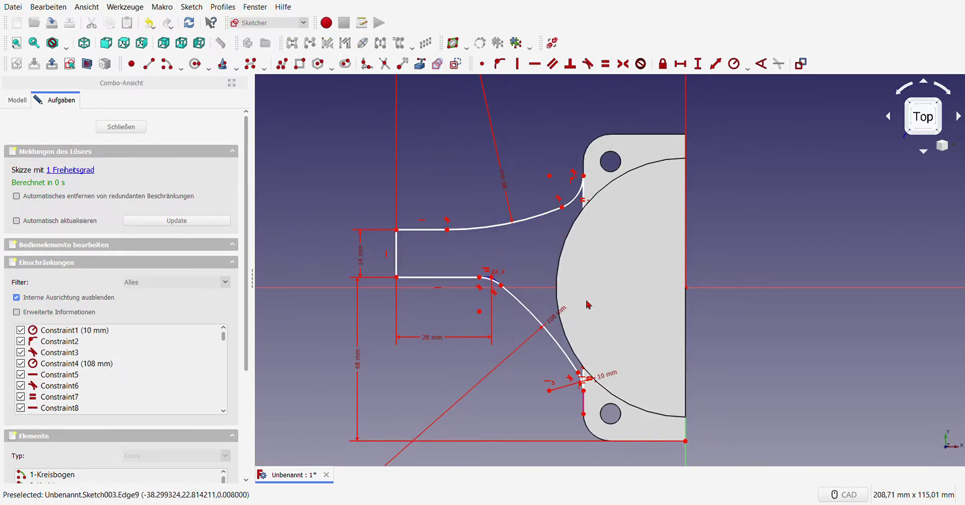
scroll(593, 417, up, 5)
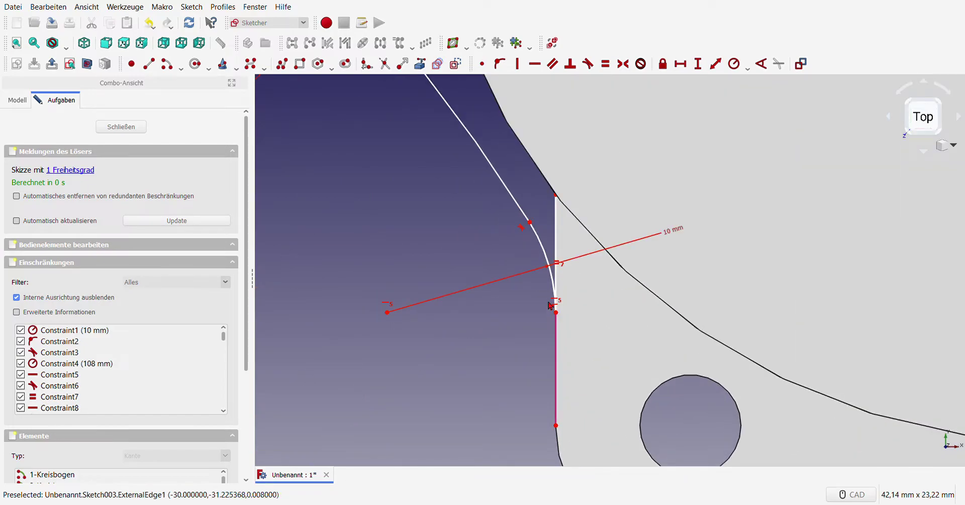
click(553, 285)
click(556, 282)
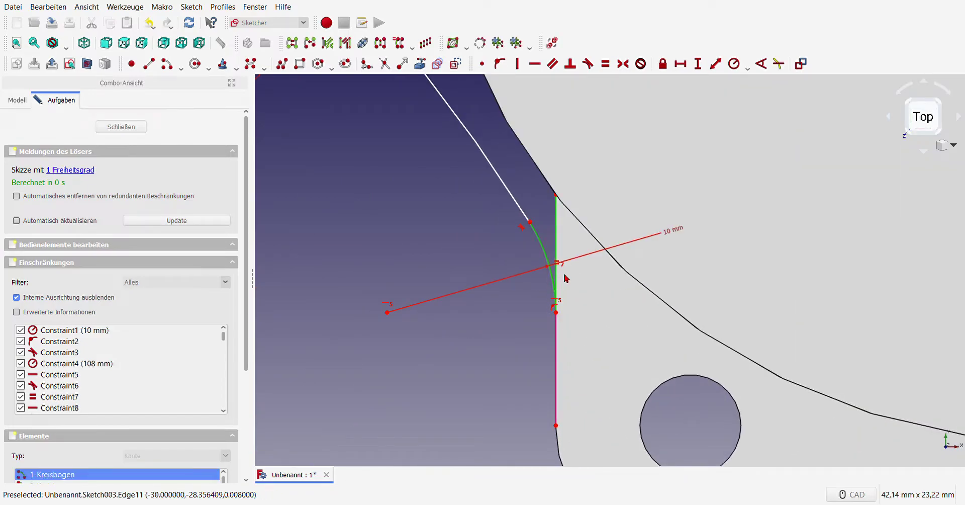
click(589, 62)
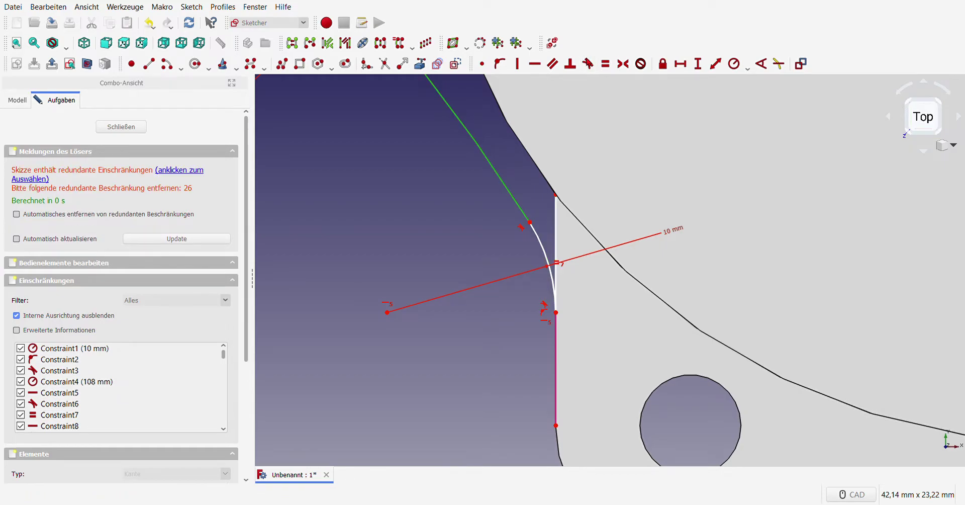
Delete the redundant constraint number 26 from the arm sketch.
scroll(166, 390, down, 9)
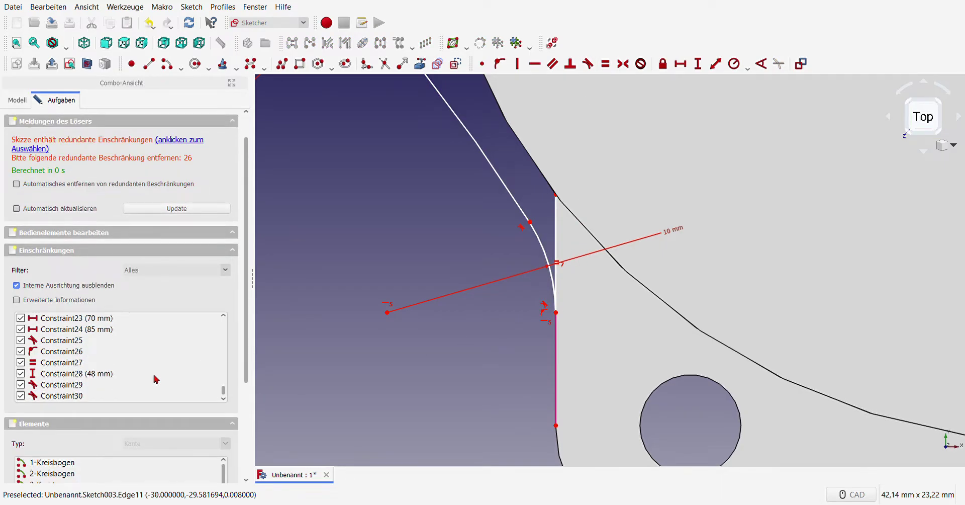
click(139, 355)
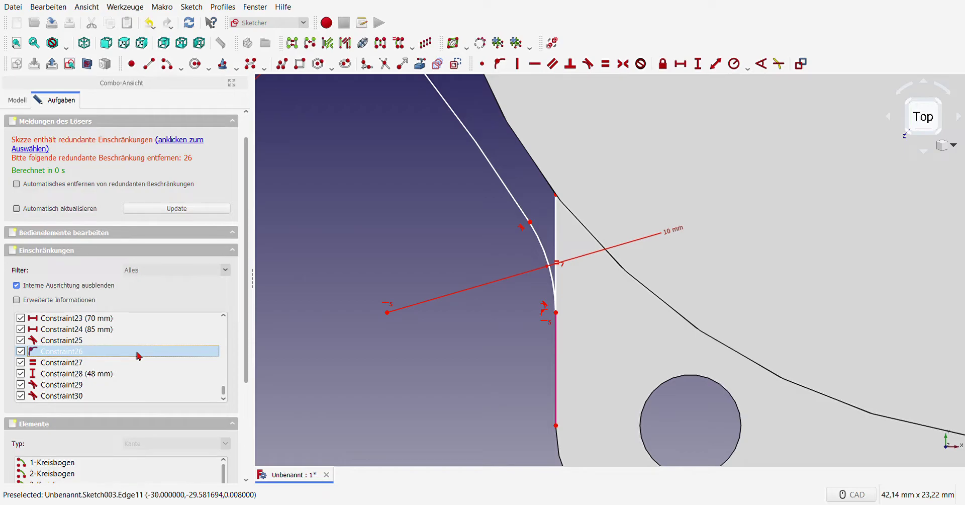
key(Delete)
Highlight the remaining under-constrained element and test its freedom by pulling the centre point of the 108 mm arc.
scroll(425, 352, down, 6)
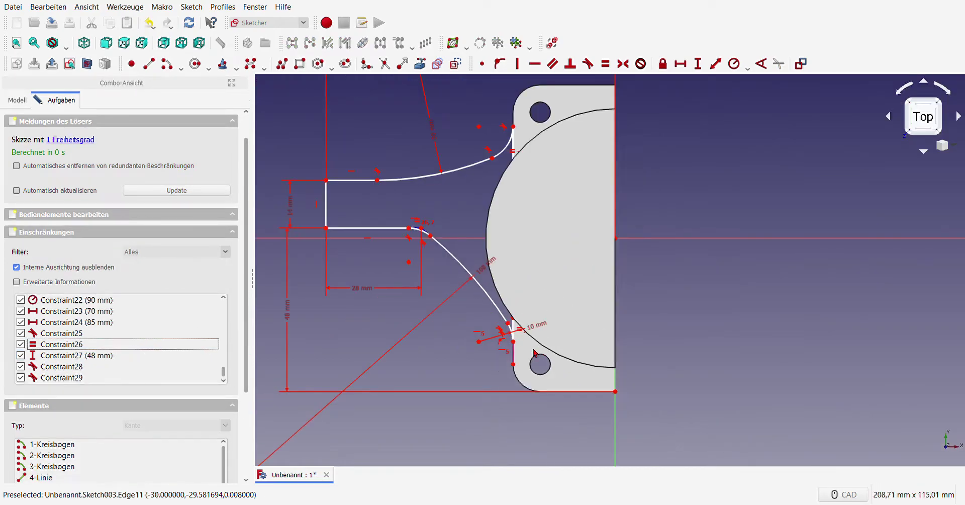
scroll(422, 301, up, 3)
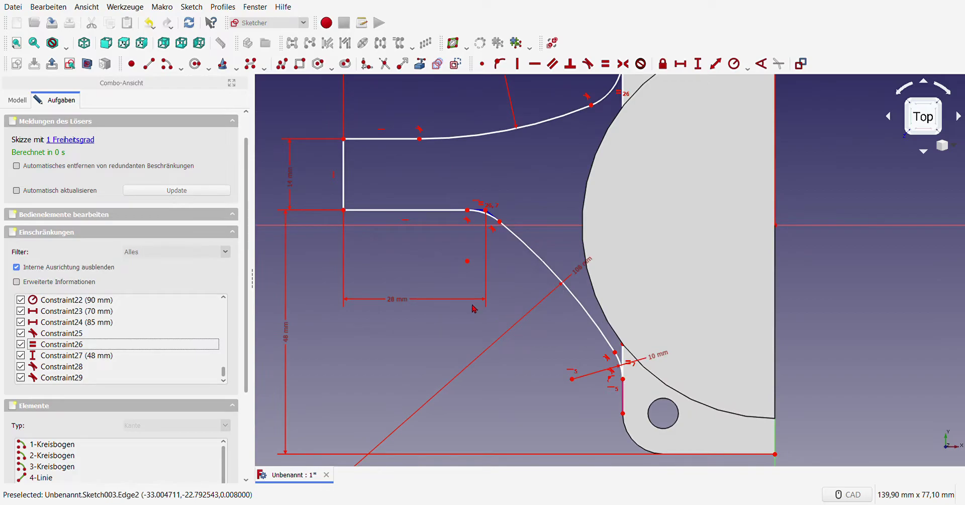
scroll(424, 306, down, 6)
scroll(425, 308, up, 3)
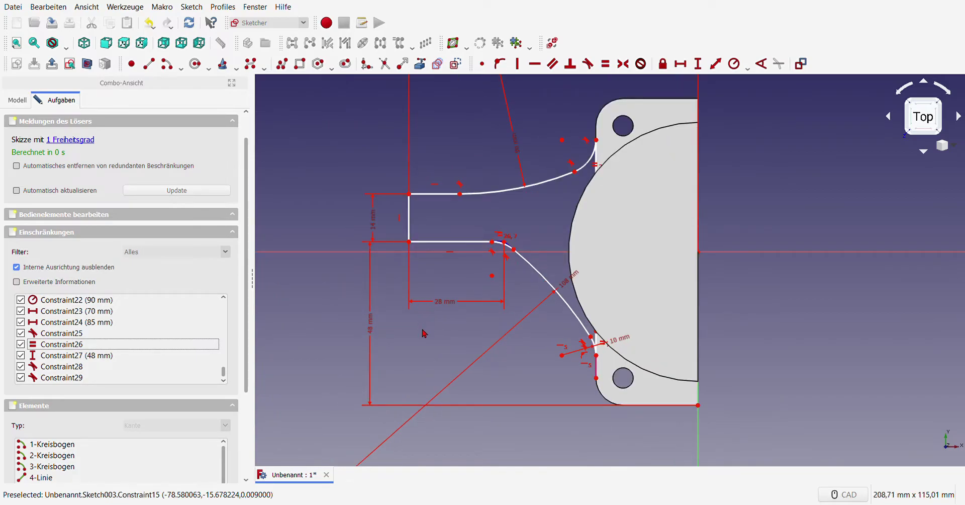
click(80, 140)
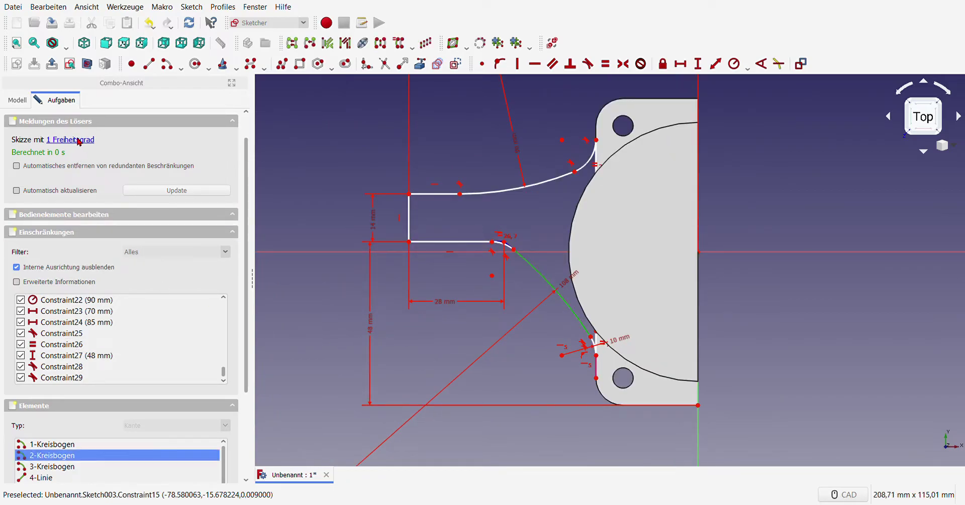
click(516, 344)
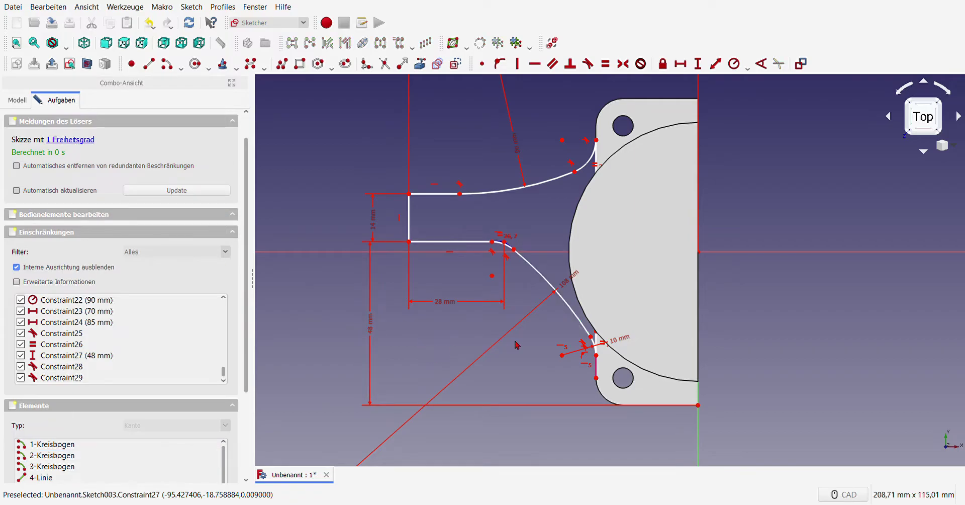
scroll(508, 312, down, 3)
scroll(495, 299, up, 2)
scroll(470, 323, up, 2)
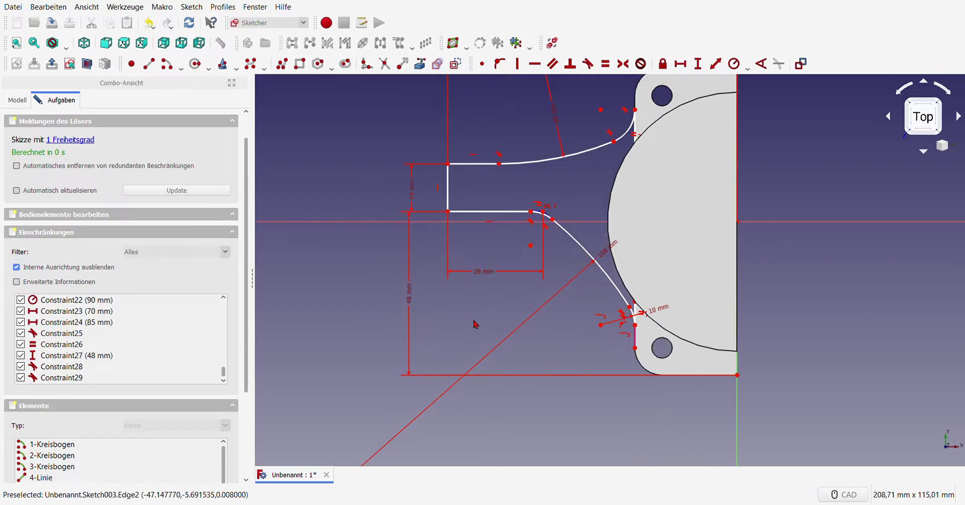
scroll(488, 321, down, 2)
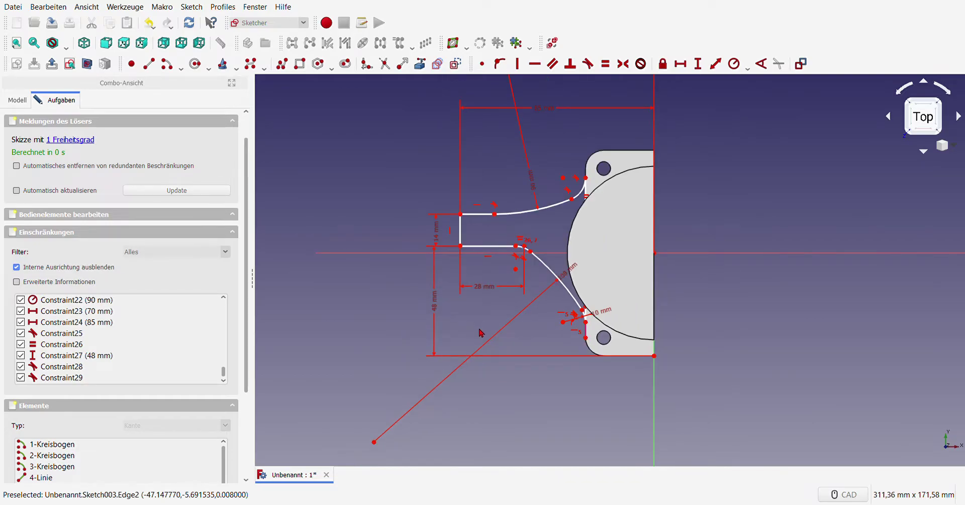
drag(376, 446, 372, 445)
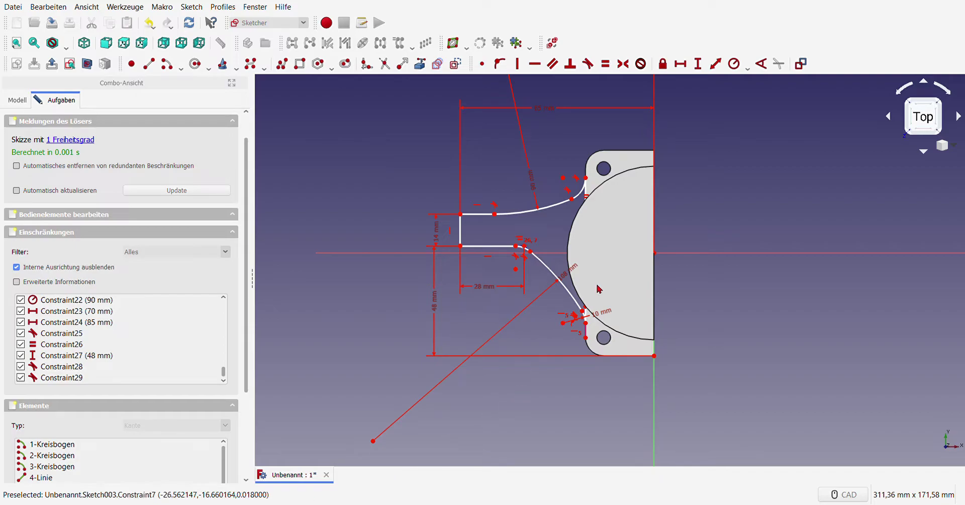
Set the vertical distance between the 108 mm arc's centre point and the flange's bottom corner on the vertical axis to 37 mm.
scroll(601, 343, up, 2)
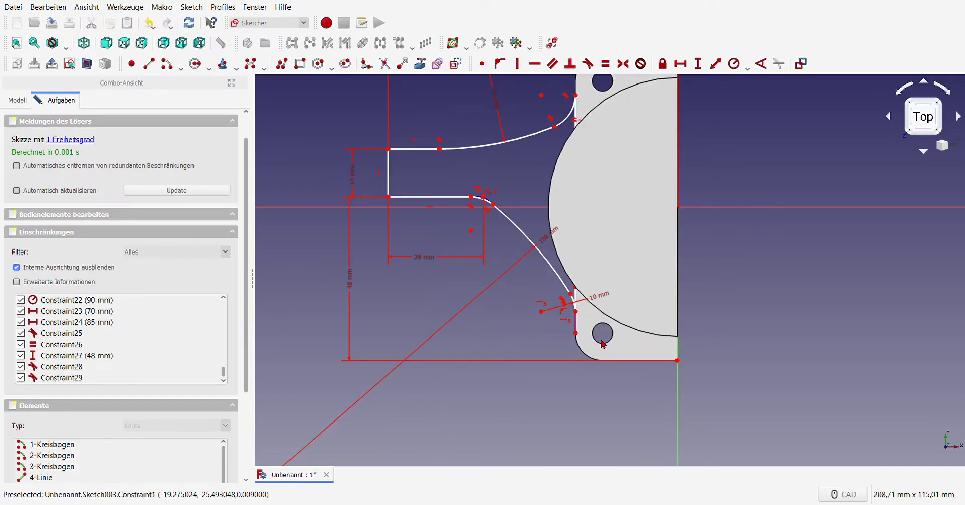
scroll(594, 340, up, 6)
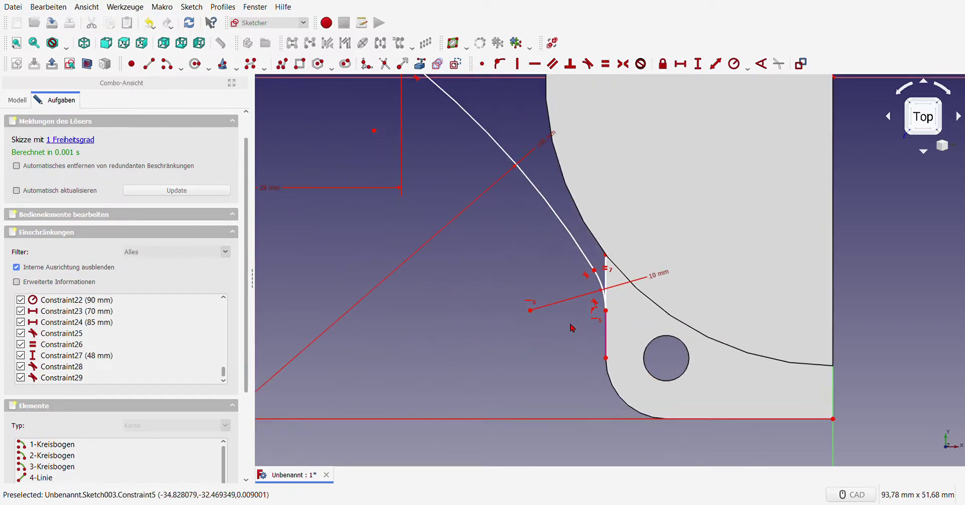
scroll(613, 317, down, 11)
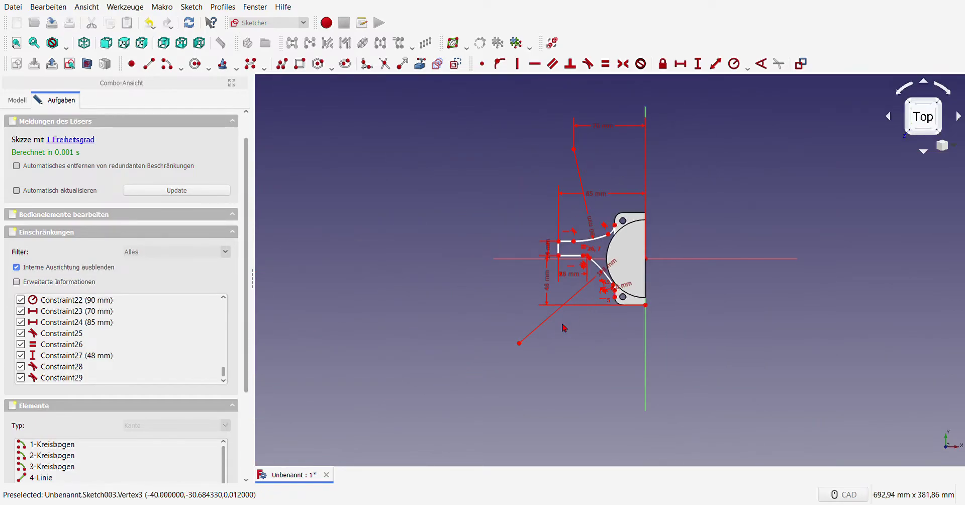
scroll(552, 324, up, 3)
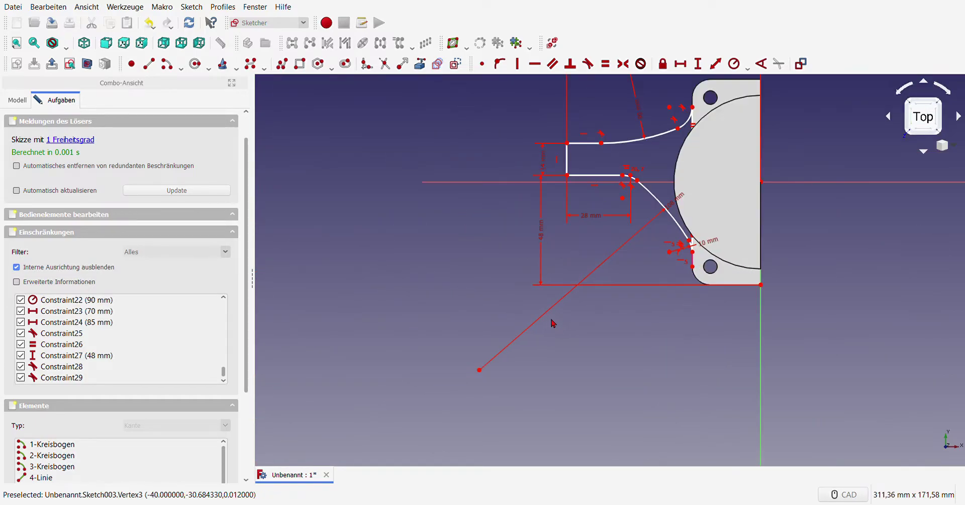
click(479, 370)
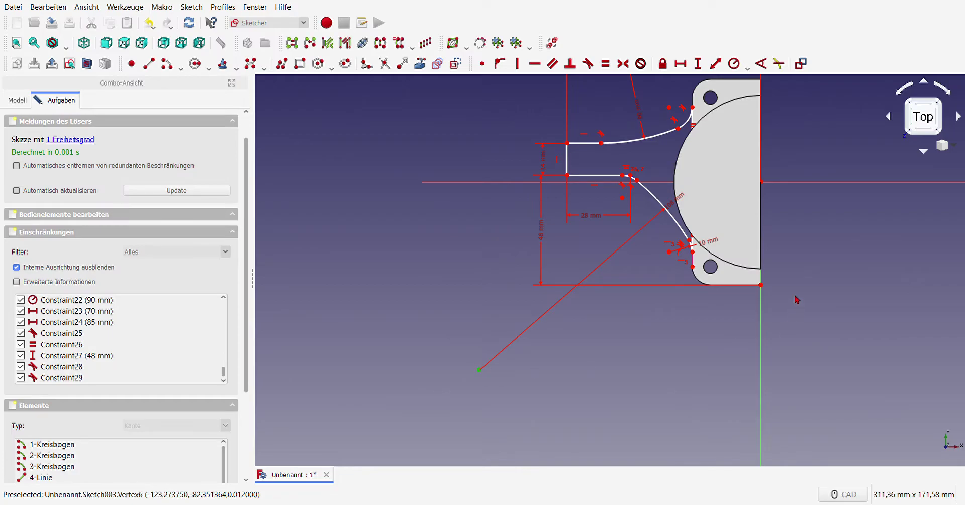
click(761, 285)
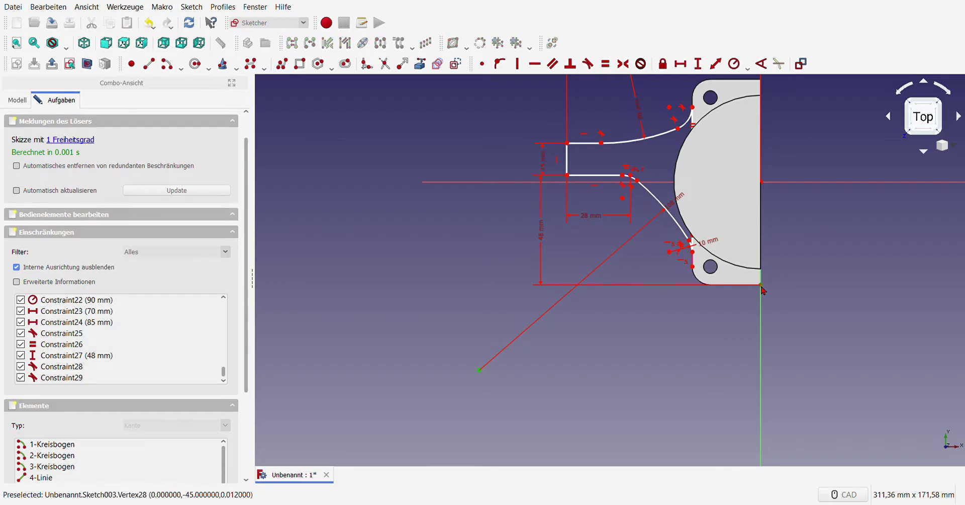
click(698, 63)
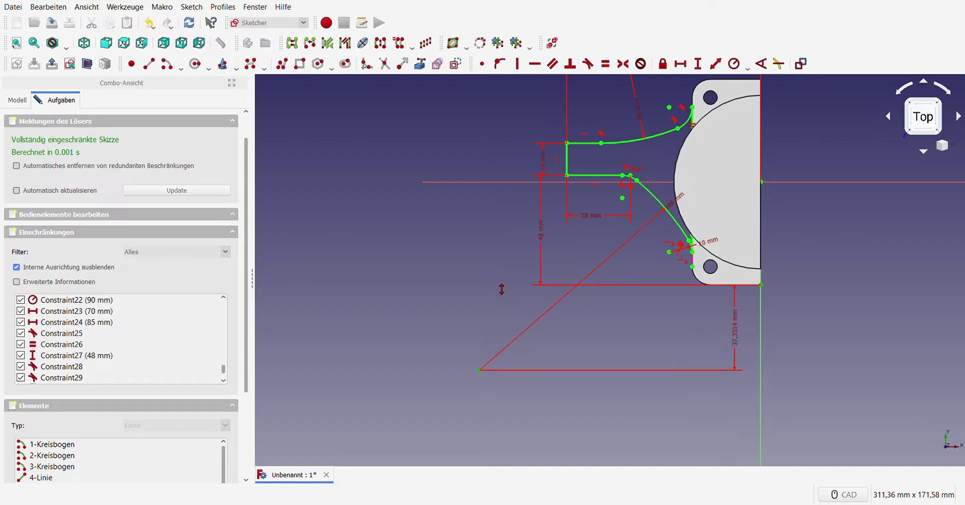
click(487, 268)
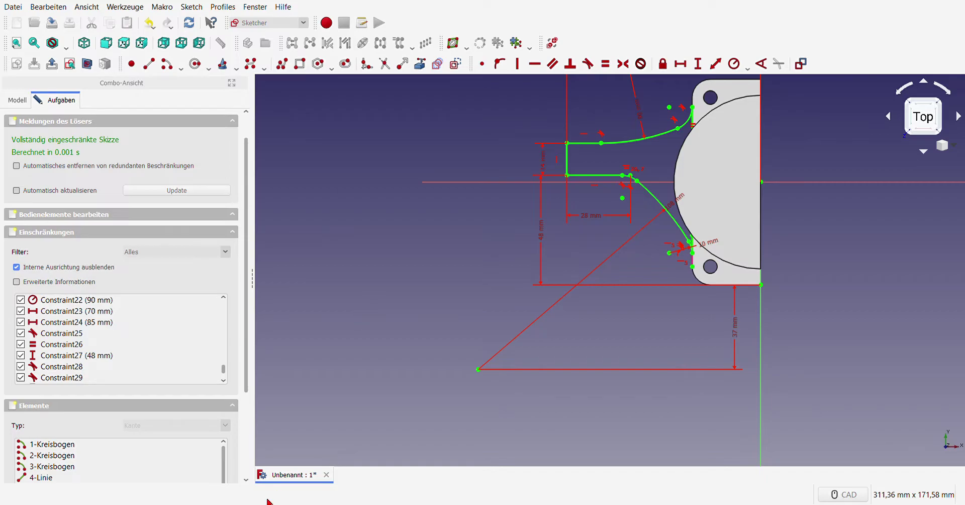
Delete the 37 mm vertical dimension of the large lower arc's centre point.
scroll(705, 219, up, 3)
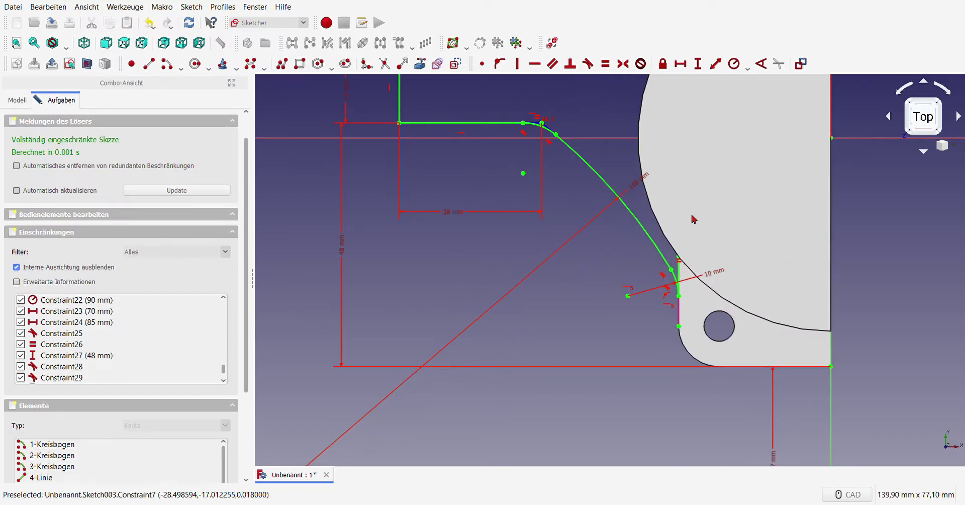
scroll(695, 221, down, 3)
click(731, 328)
key(Delete)
Reference the half-disc's round edge as external geometry and make the 108 mm arc tangent to it.
scroll(684, 211, up, 5)
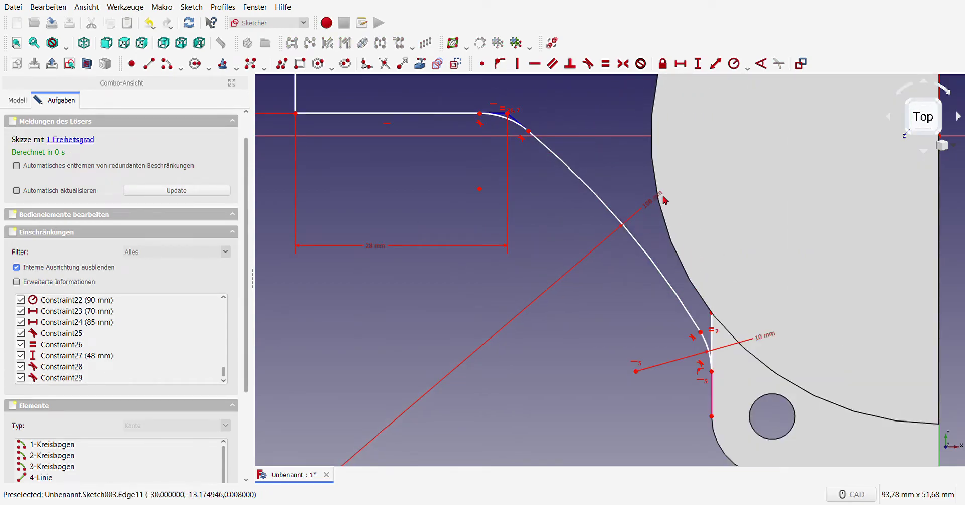
click(419, 63)
click(687, 272)
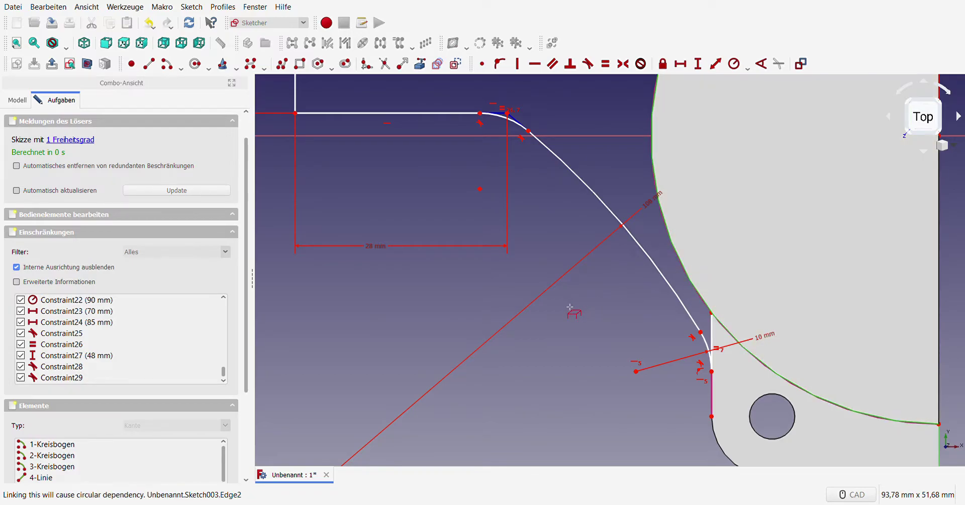
right_click(679, 285)
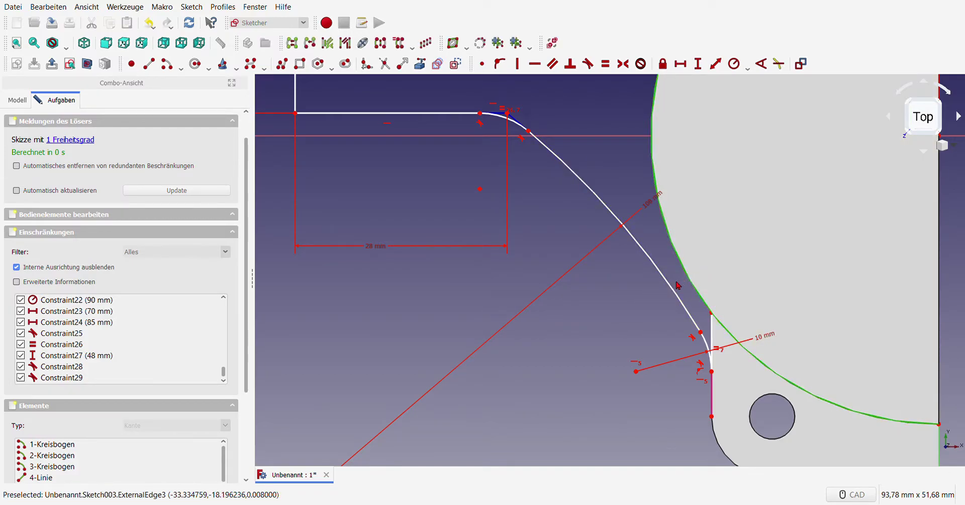
click(676, 289)
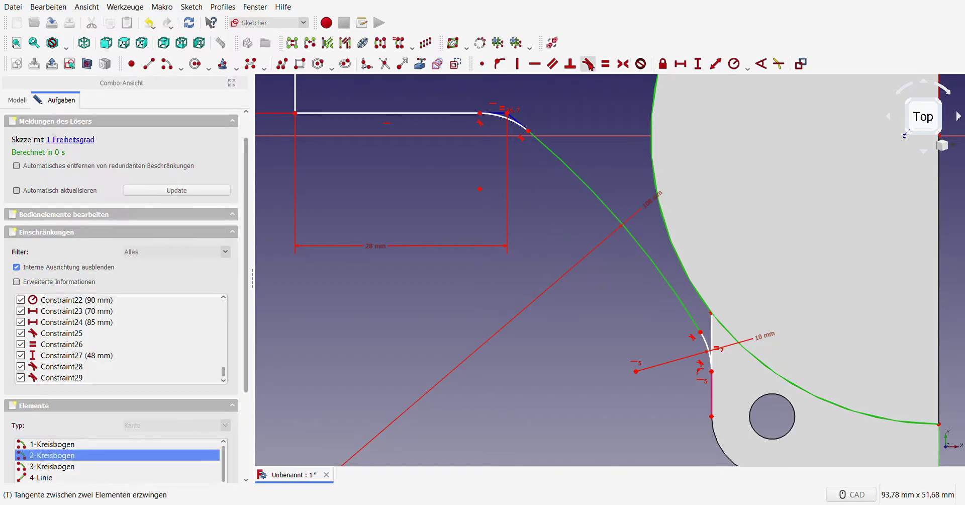
click(588, 64)
scroll(622, 202, down, 5)
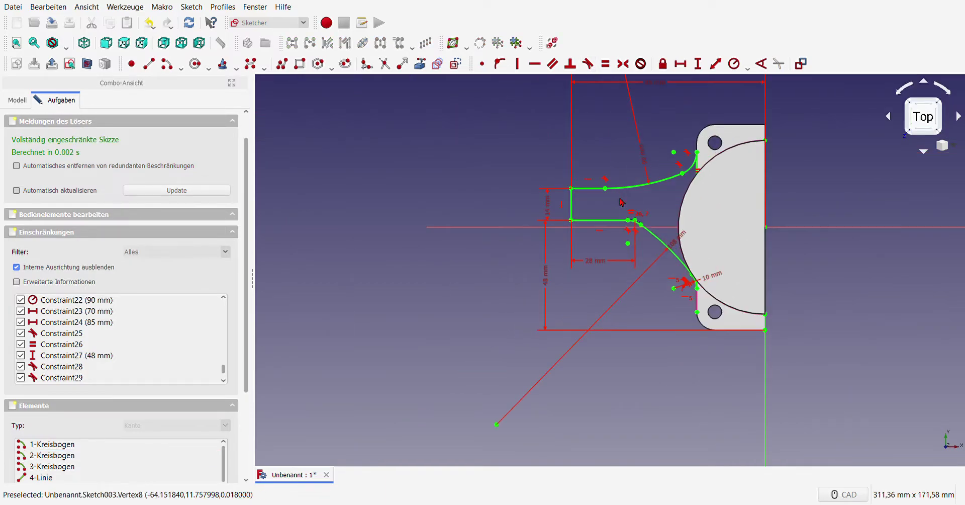
Check the complete arm profile and close the sketch.
scroll(596, 201, up, 2)
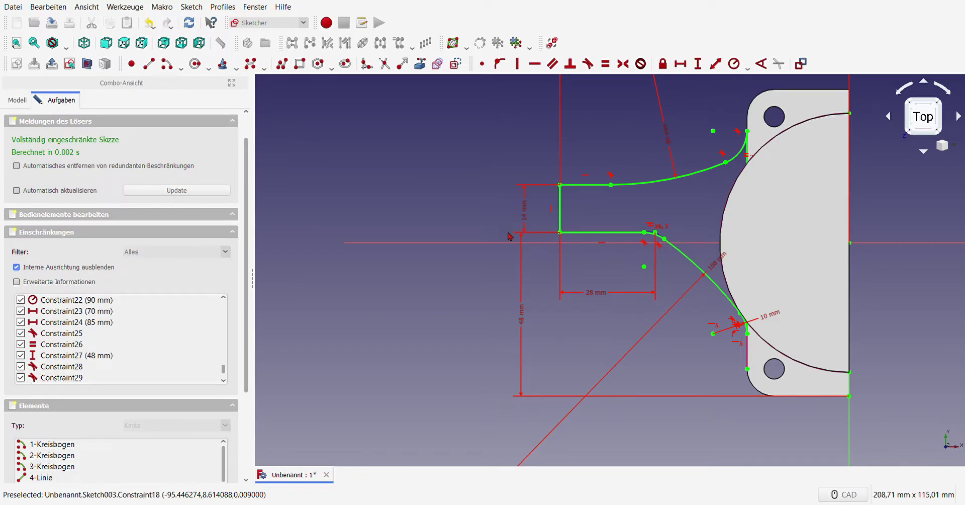
scroll(591, 289, down, 4)
scroll(623, 255, up, 2)
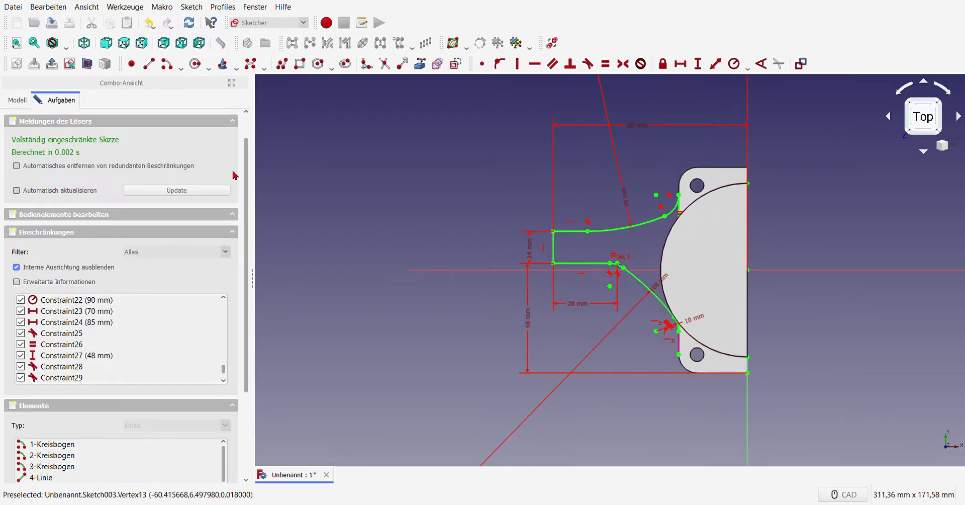
click(120, 127)
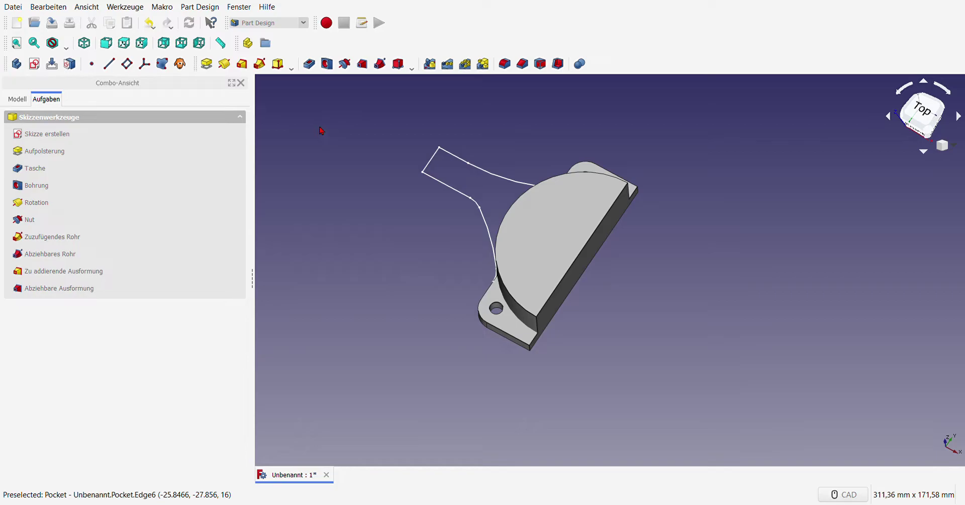
Pad the arm sketch up to the surface of the flange's flat underside.
middle_drag(384, 345, 363, 140)
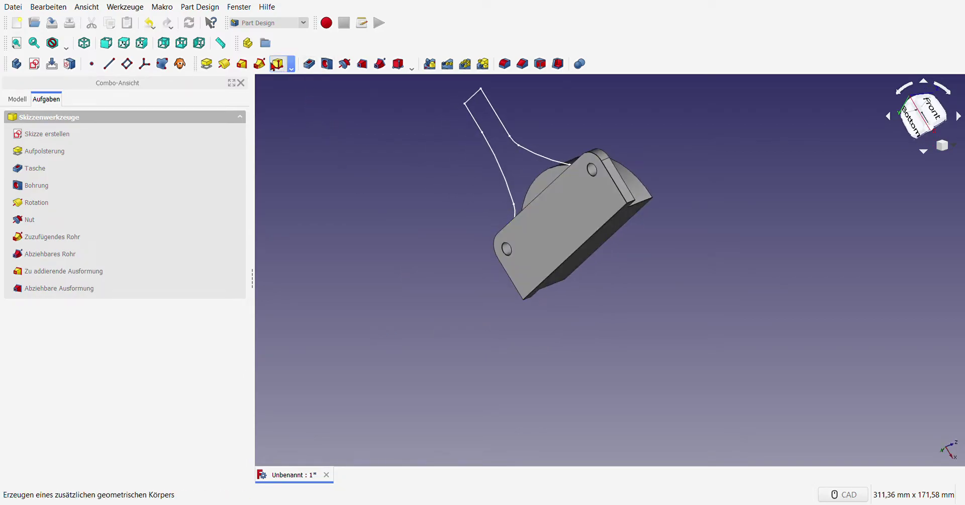
click(212, 70)
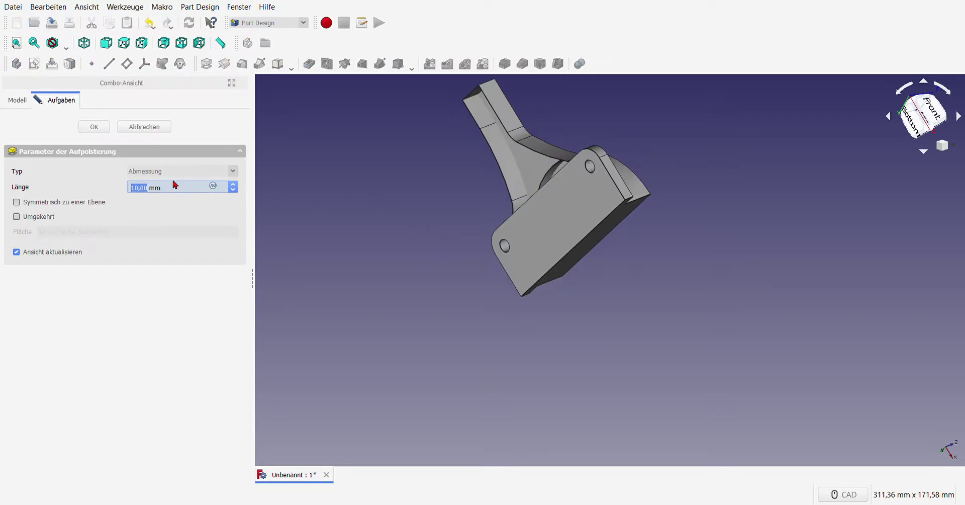
scroll(187, 172, down, 3)
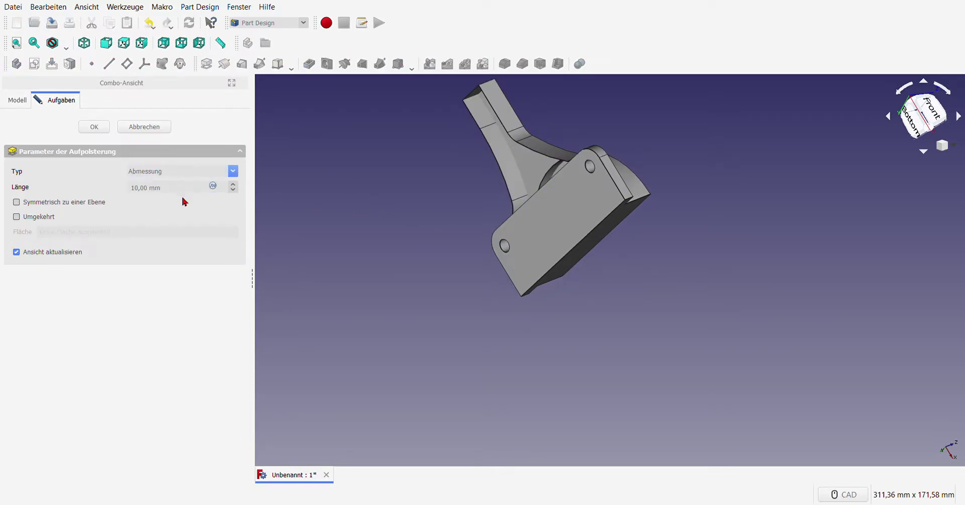
click(553, 243)
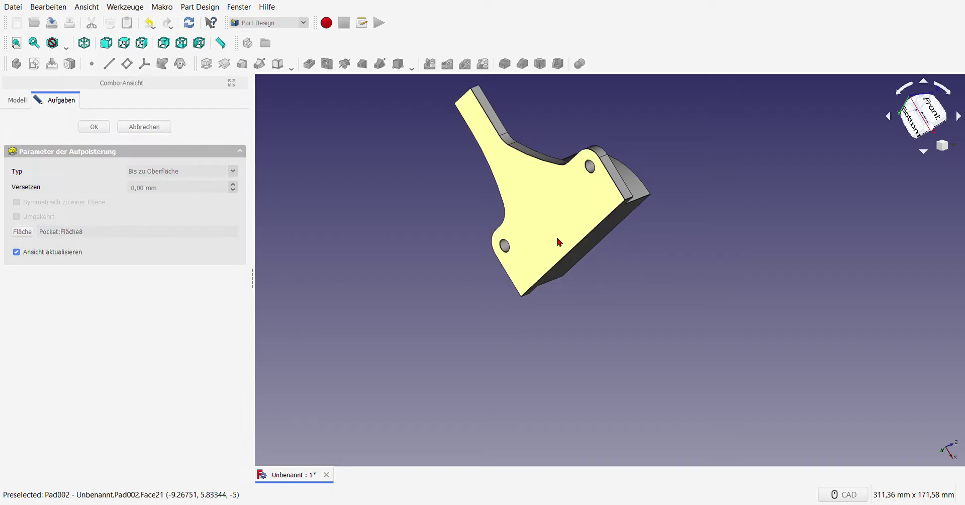
click(107, 130)
middle_drag(677, 217, 691, 282)
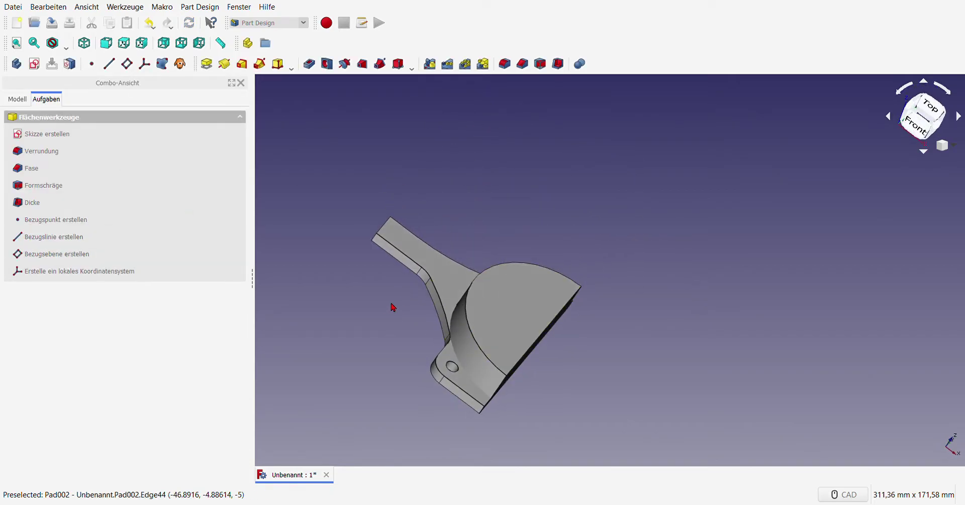
Create a new sketch on the straight, narrow side face near the arm's free end.
middle_drag(401, 304, 386, 357)
scroll(672, 242, down, 4)
scroll(669, 282, up, 3)
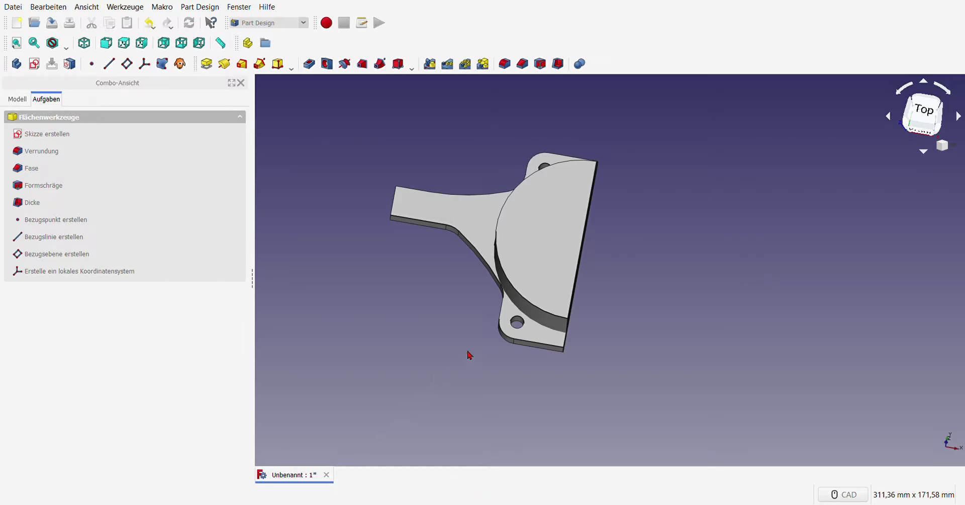
middle_drag(401, 295, 461, 271)
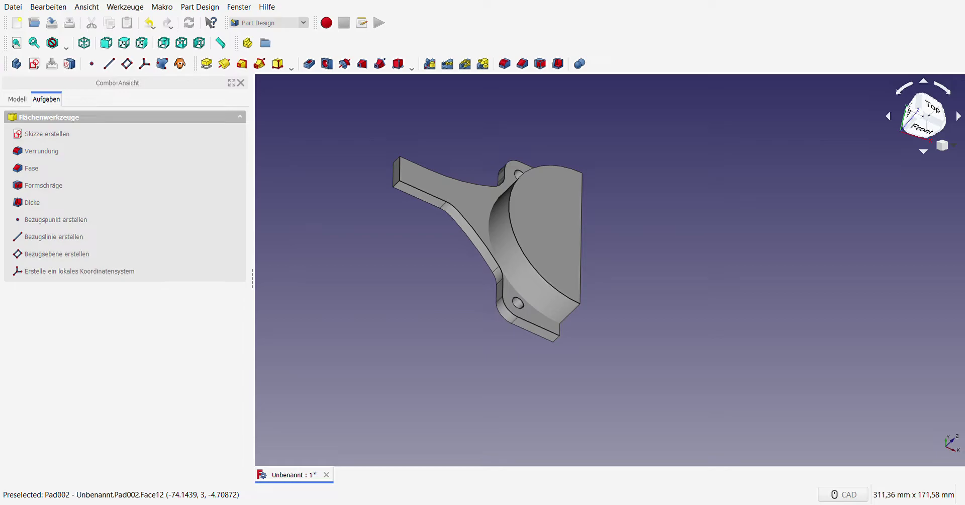
click(412, 196)
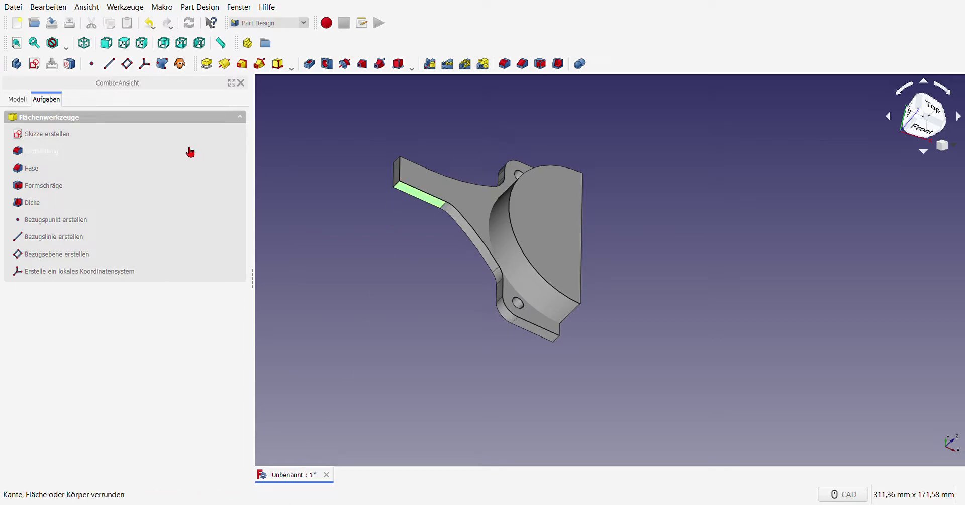
click(35, 67)
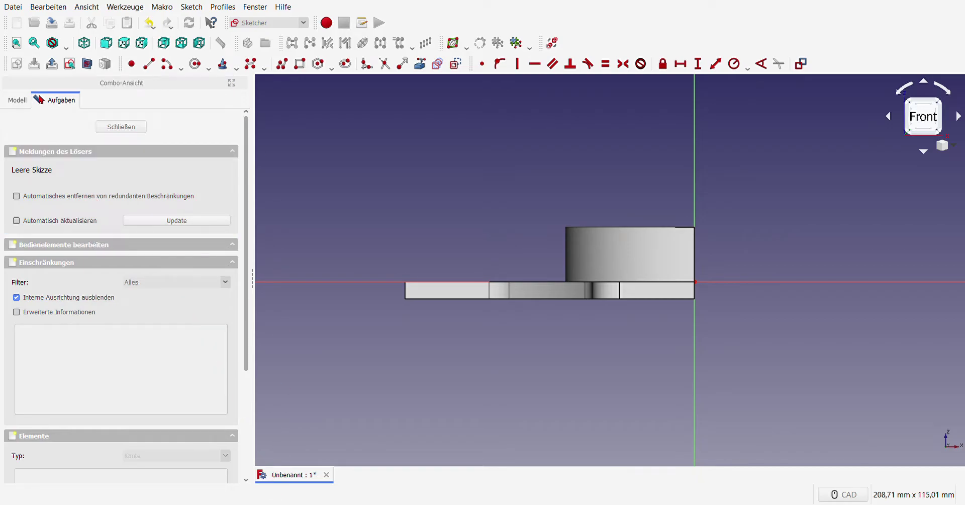
Sketch a quarter-like arc just below the arm near its free end and set its radius to 10 mm.
click(168, 65)
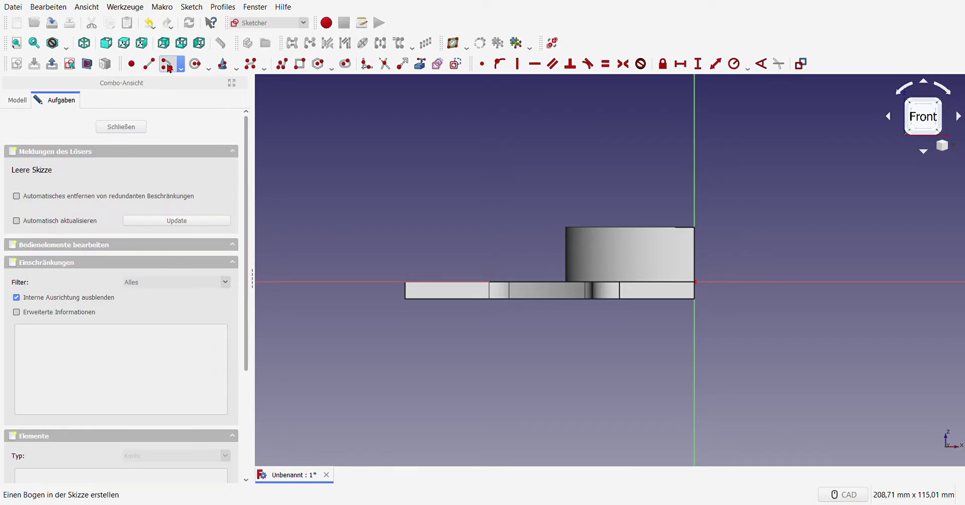
click(442, 306)
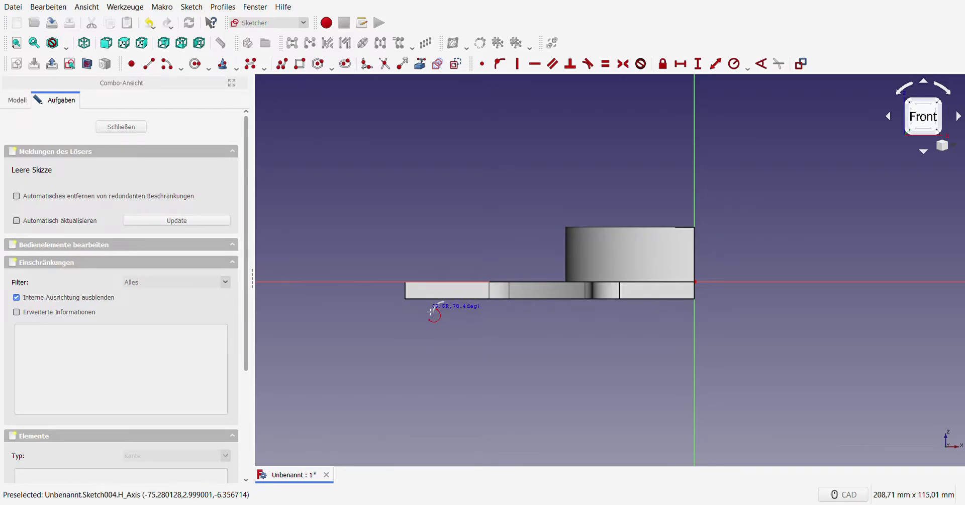
click(432, 311)
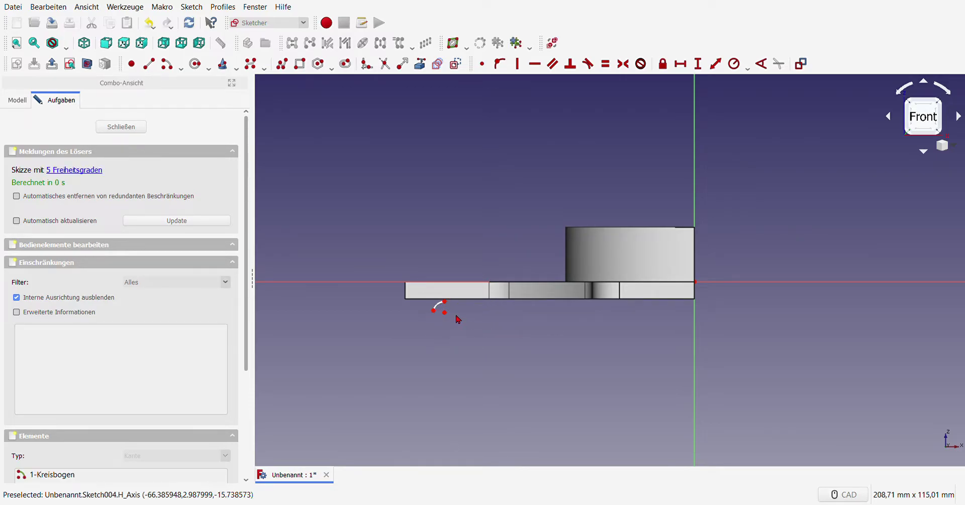
scroll(441, 311, up, 5)
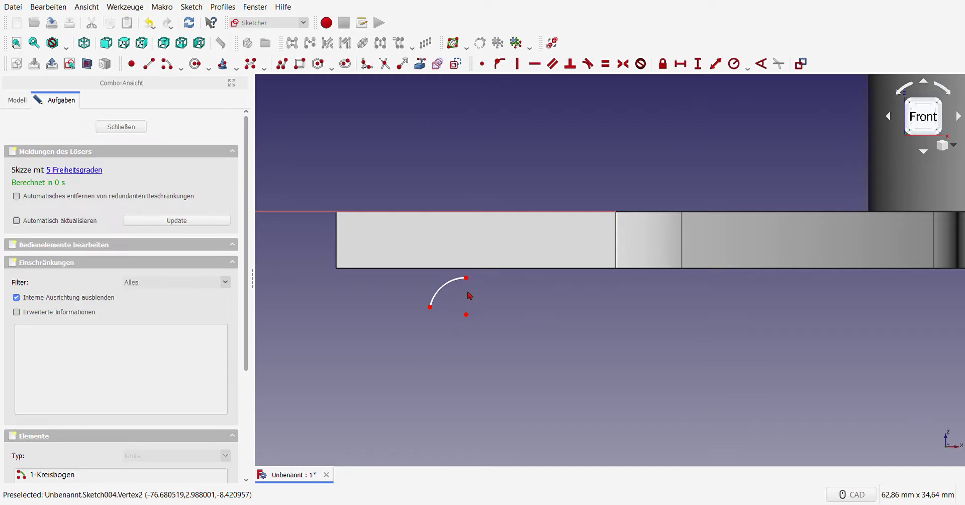
click(439, 288)
click(734, 64)
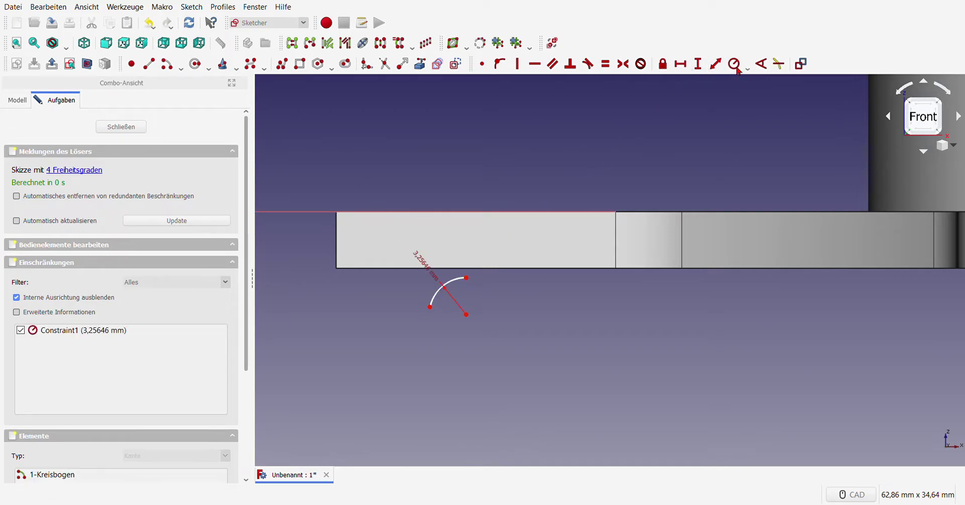
text(10)
key(Return)
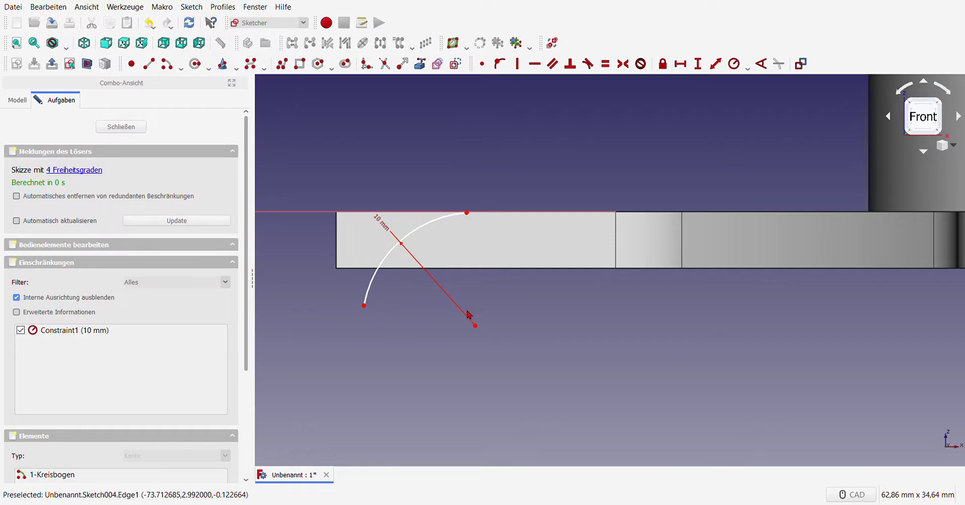
Move the 10 mm arc's centre point and lower endpoint downward so the arc lies just beneath the arm's underside.
drag(475, 325, 473, 392)
drag(384, 323, 355, 368)
scroll(397, 317, down, 2)
scroll(392, 306, up, 2)
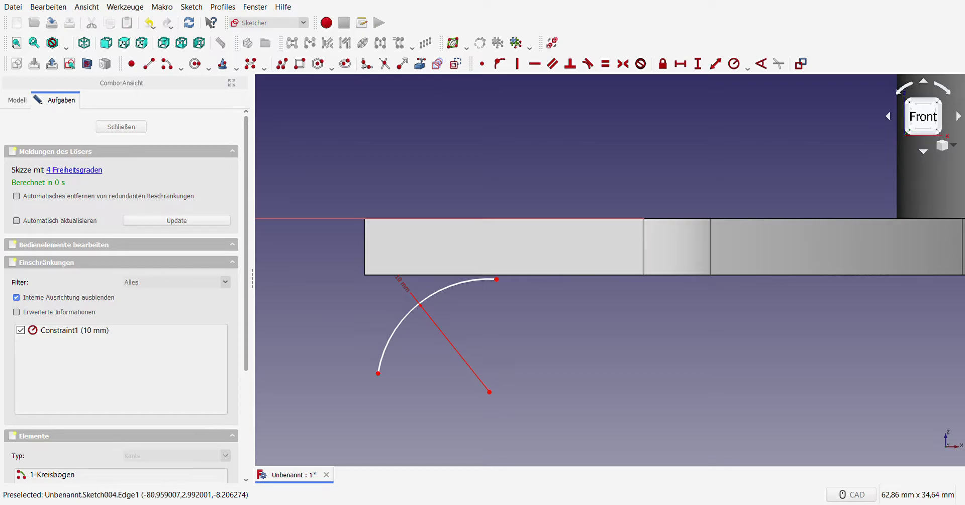
scroll(391, 329, down, 5)
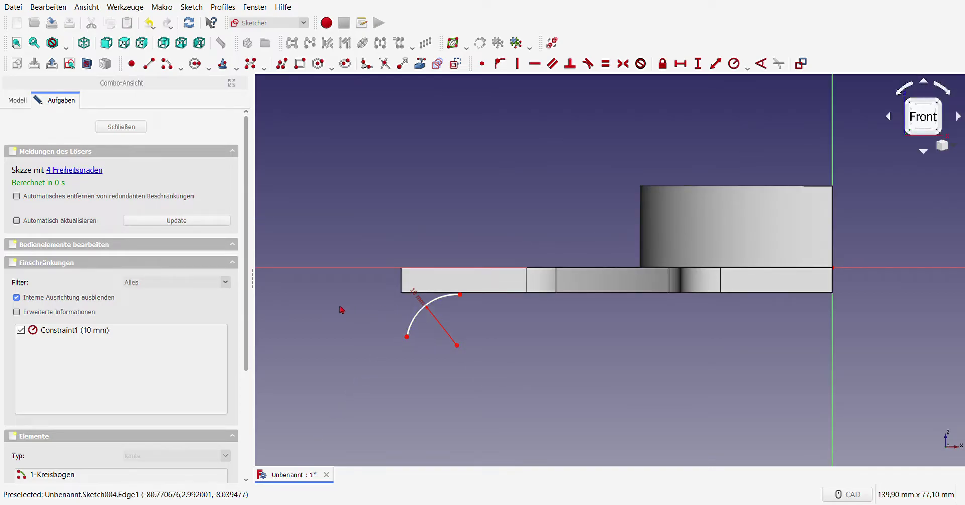
scroll(340, 308, up, 3)
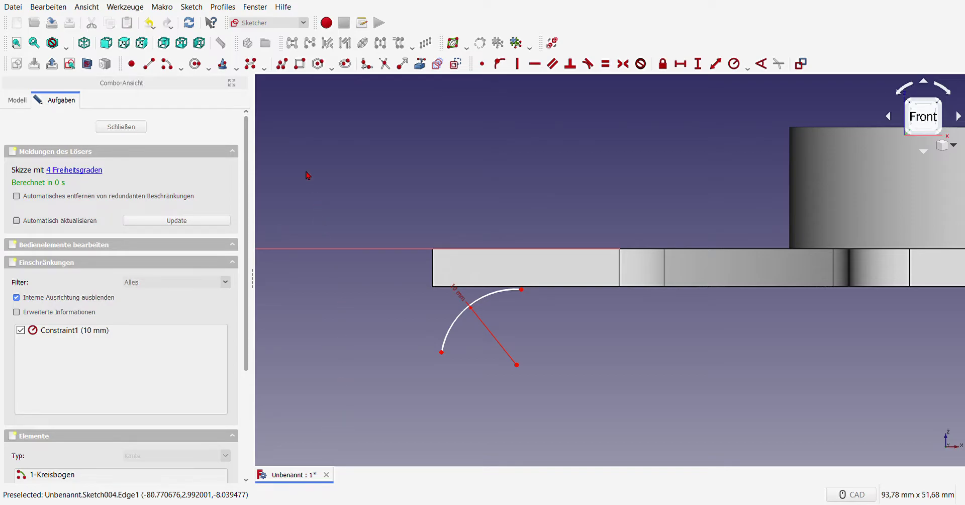
scroll(420, 280, down, 3)
scroll(417, 282, up, 2)
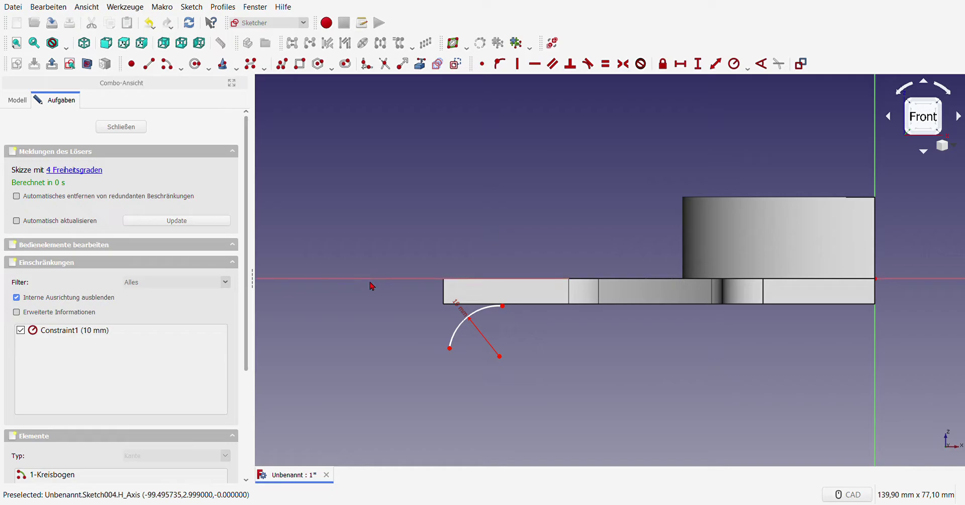
Sketch a vertical slot beside the arm's free end and constrain its lower arc's radius to 10 mm.
scroll(370, 290, down, 3)
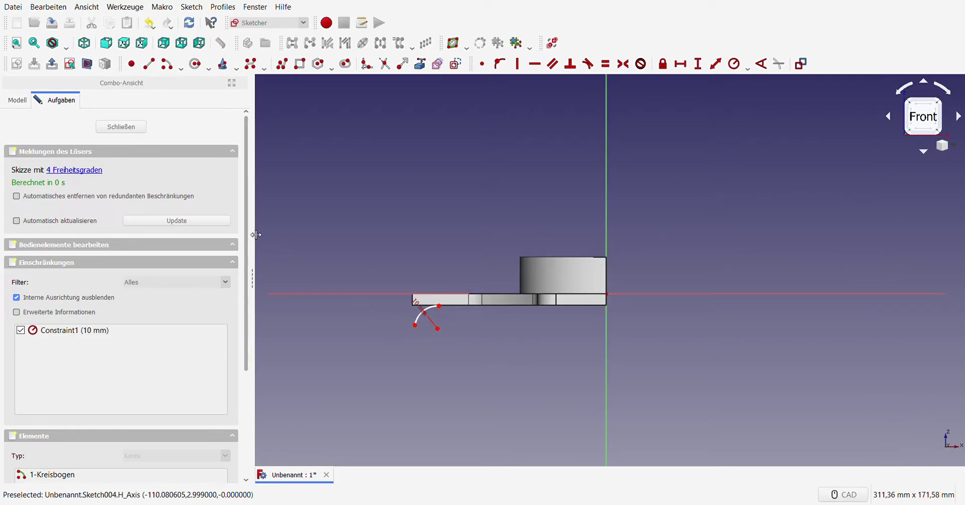
click(345, 63)
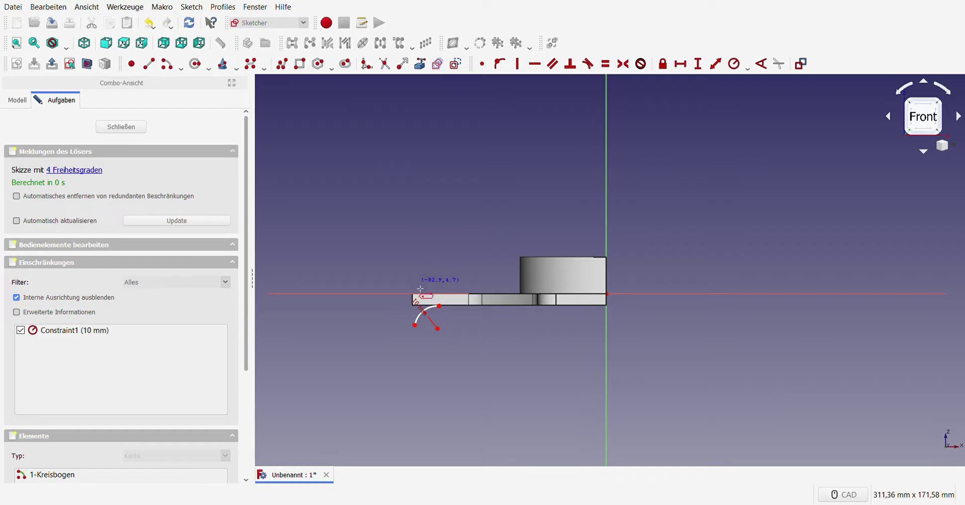
click(389, 292)
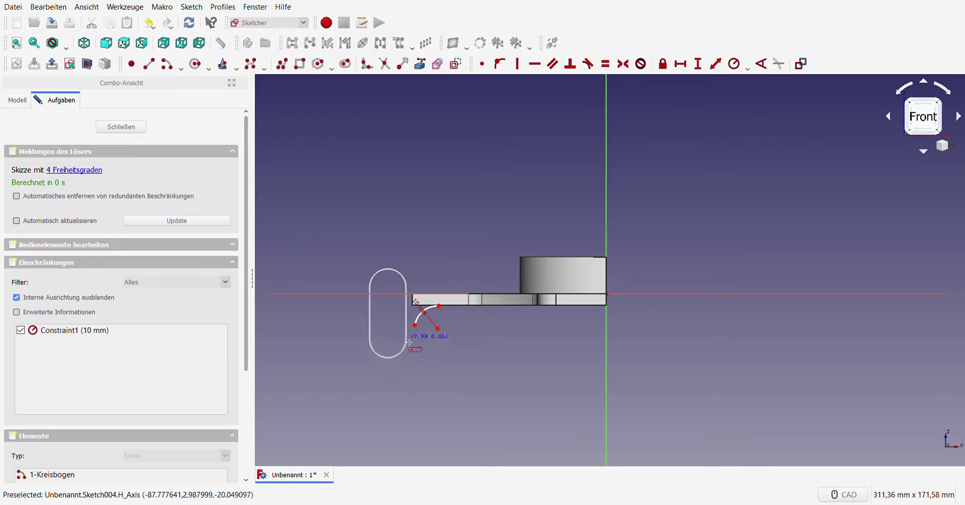
click(400, 335)
right_click(480, 371)
click(387, 355)
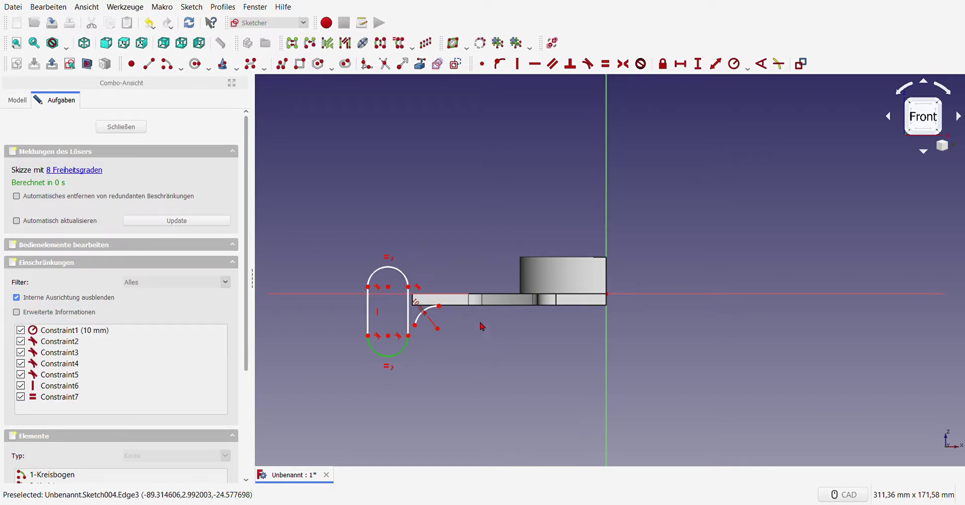
click(734, 64)
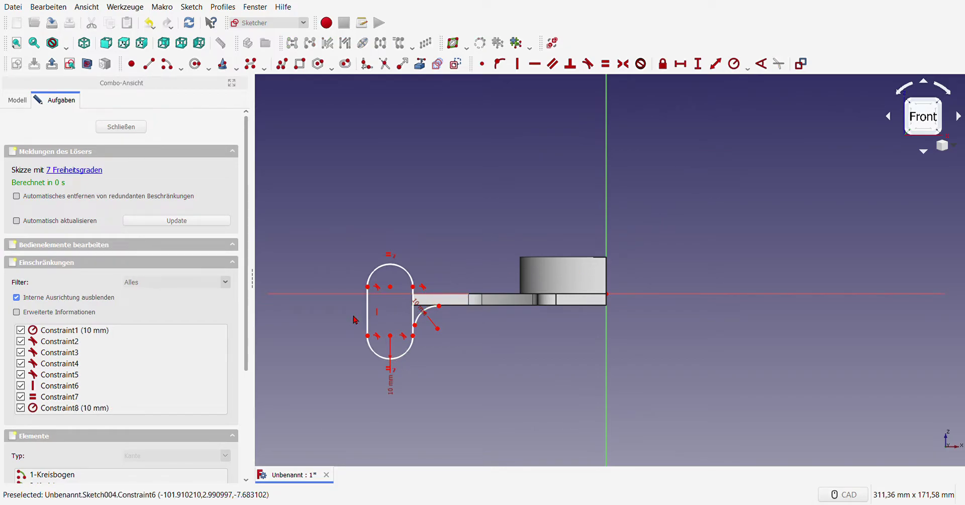
Delete the slot's straight side facing the arm and shorten the lower arc by moving its open endpoint down.
scroll(341, 311, up, 2)
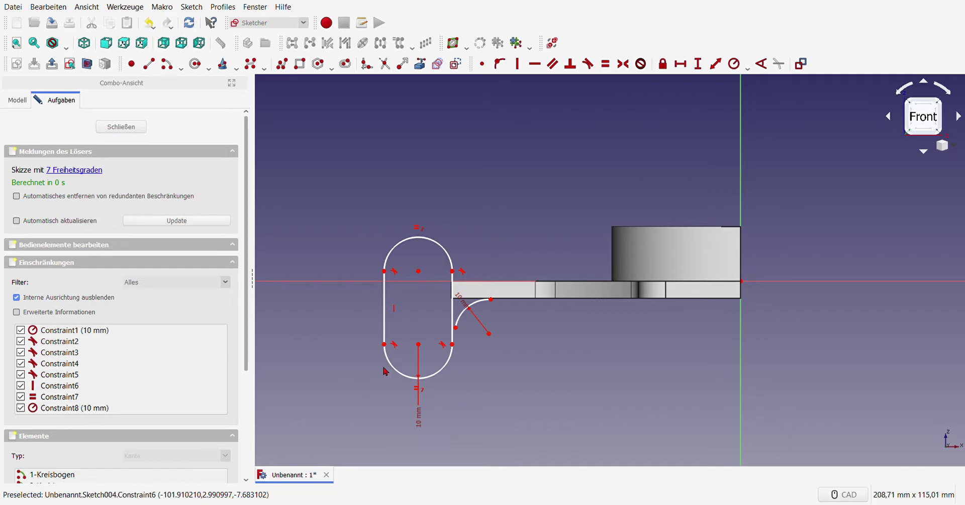
click(452, 316)
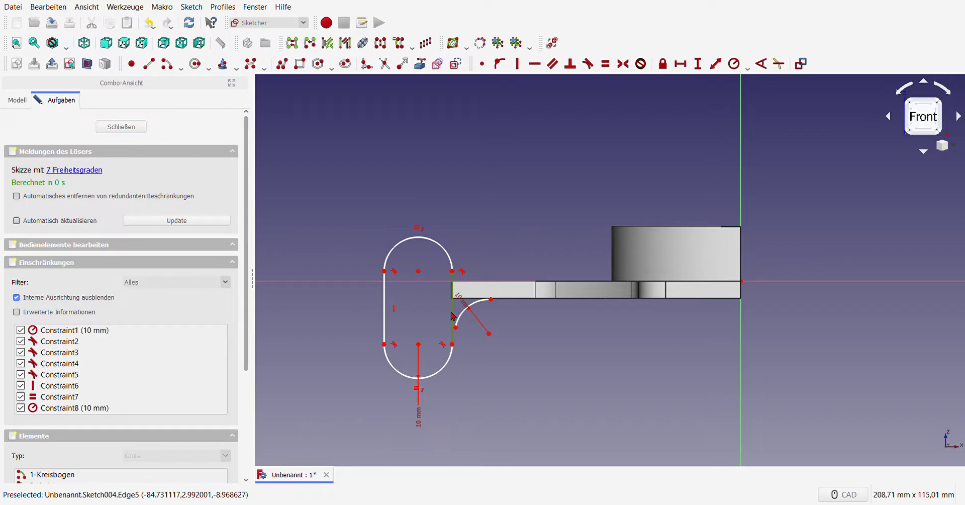
key(Delete)
scroll(447, 354, up, 3)
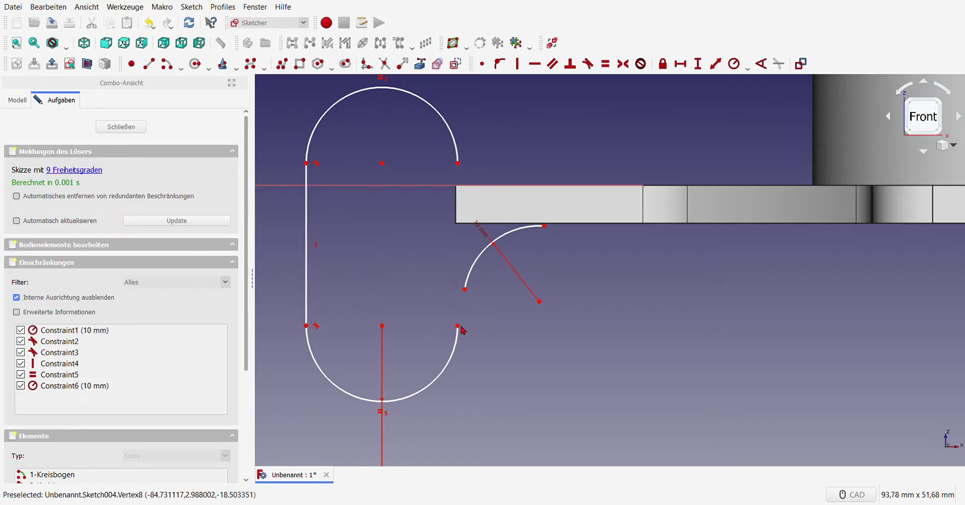
drag(458, 327, 434, 351)
Draw a slanted line between the open end of the slot's lower arc and the lower end of the arc beneath the arm.
click(148, 63)
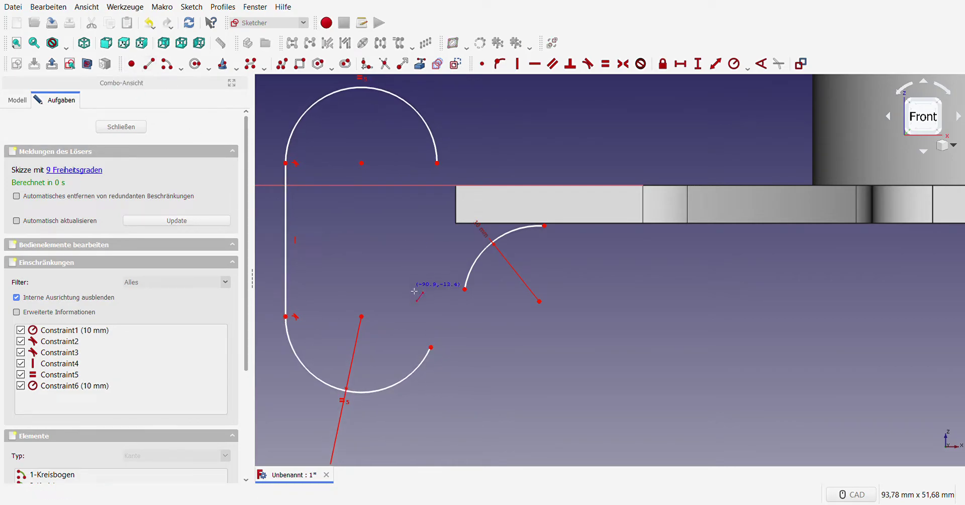
click(429, 336)
click(456, 299)
right_click(465, 303)
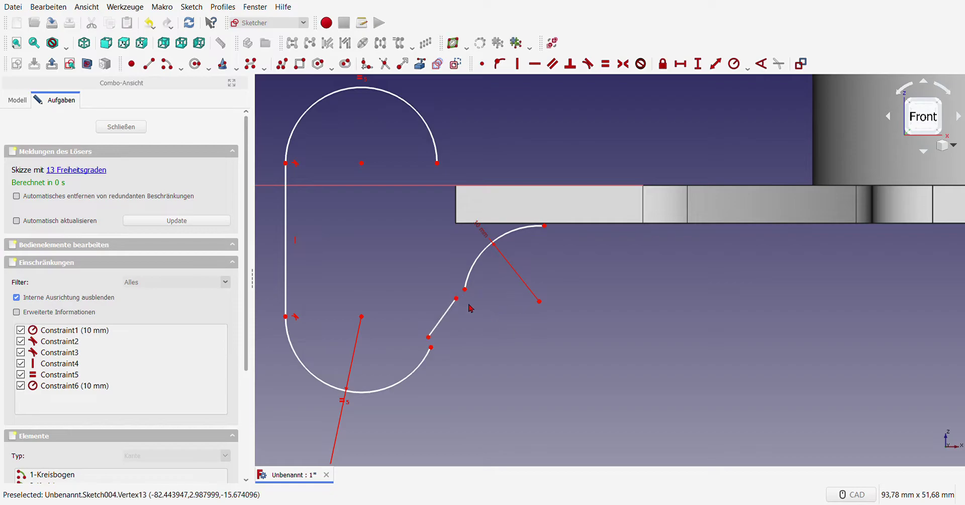
Try to join the slanted line's upper endpoint to the arc beneath the arm with a coincident constraint.
drag(479, 307, 479, 308)
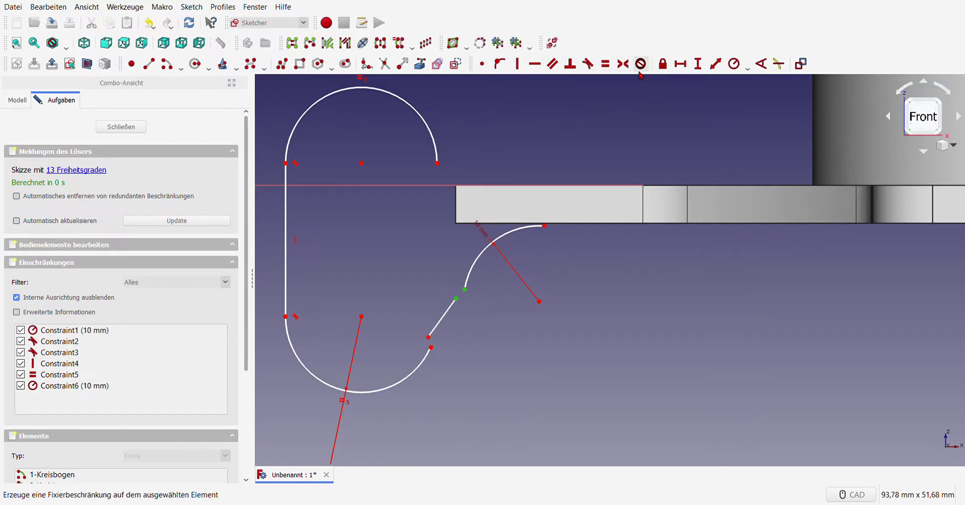
click(482, 63)
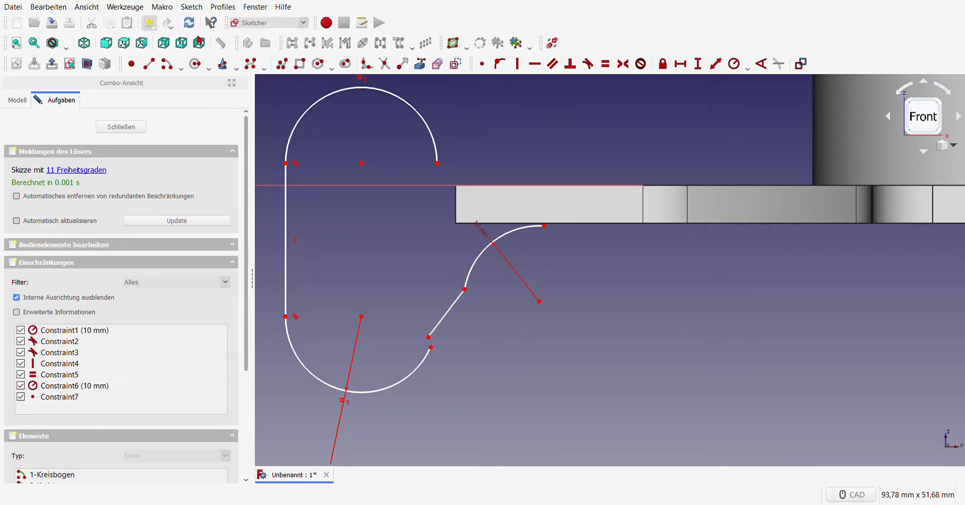
click(149, 23)
Connect both ends of the slanted line tangentially to the arc beneath the arm and to the slot's lower arc.
drag(443, 275, 487, 311)
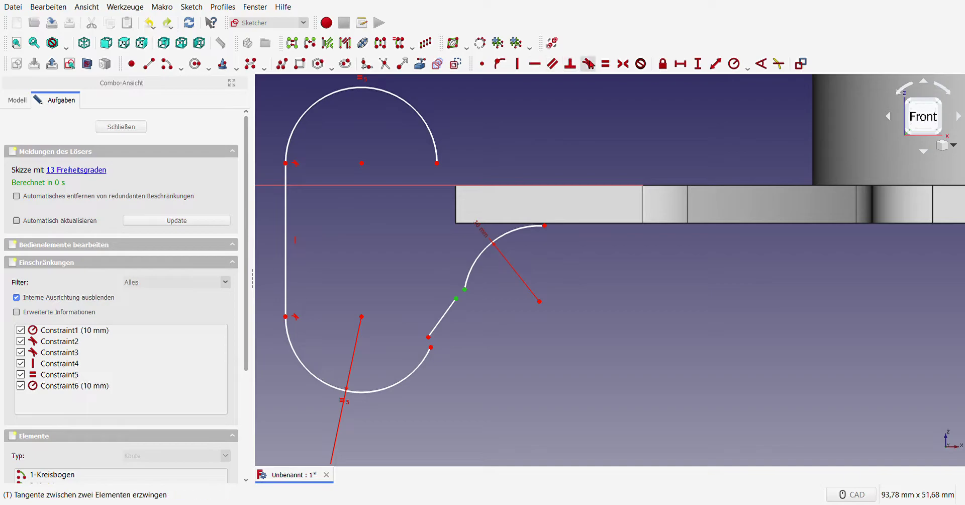
click(589, 64)
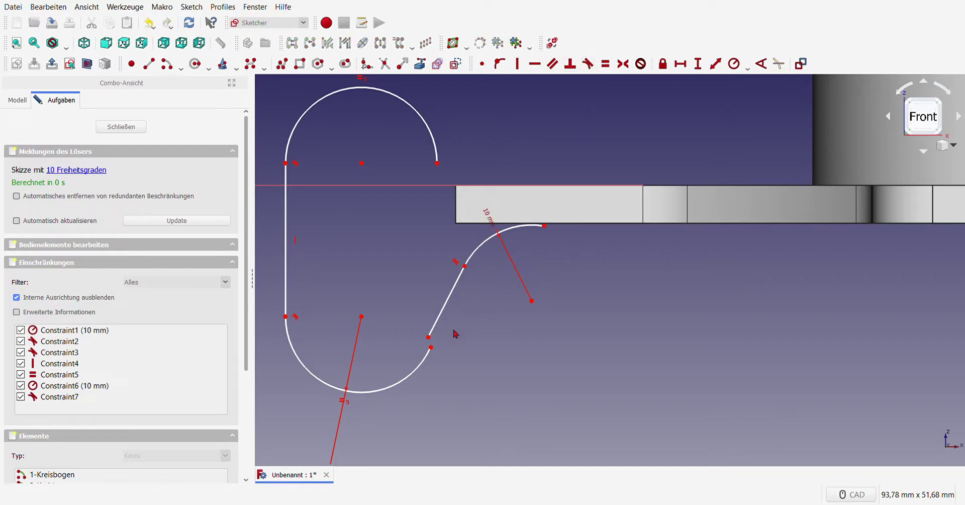
click(588, 64)
scroll(535, 302, down, 2)
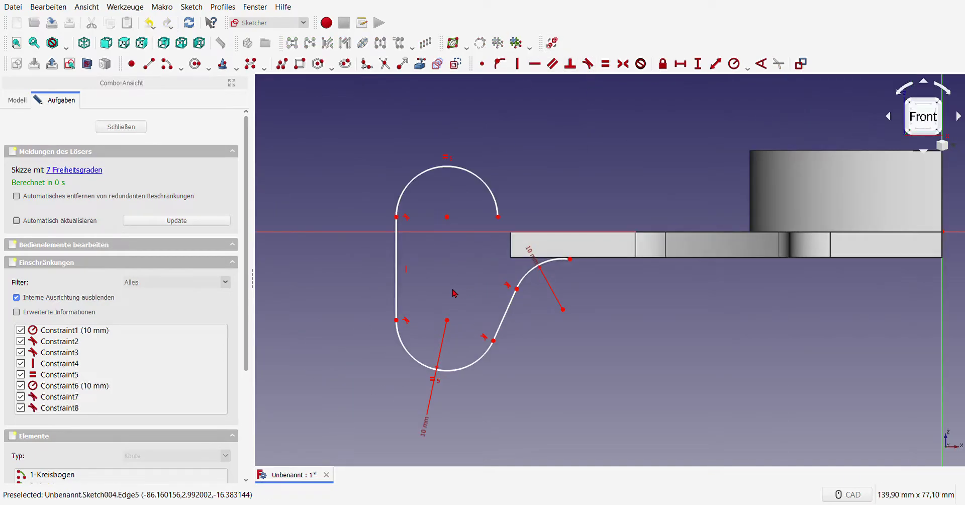
scroll(462, 269, down, 2)
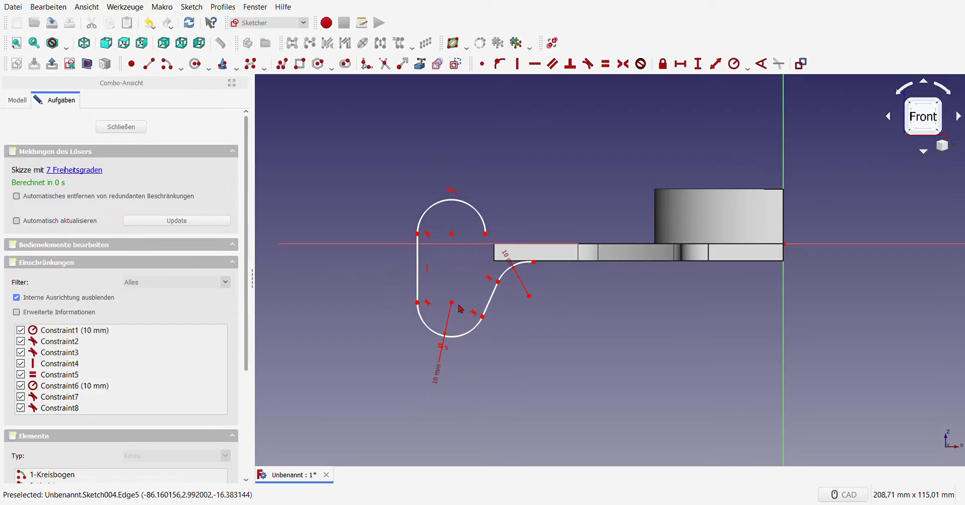
Set the horizontal distance between the upper arc's centre and the vertical axis to 75 mm.
click(451, 233)
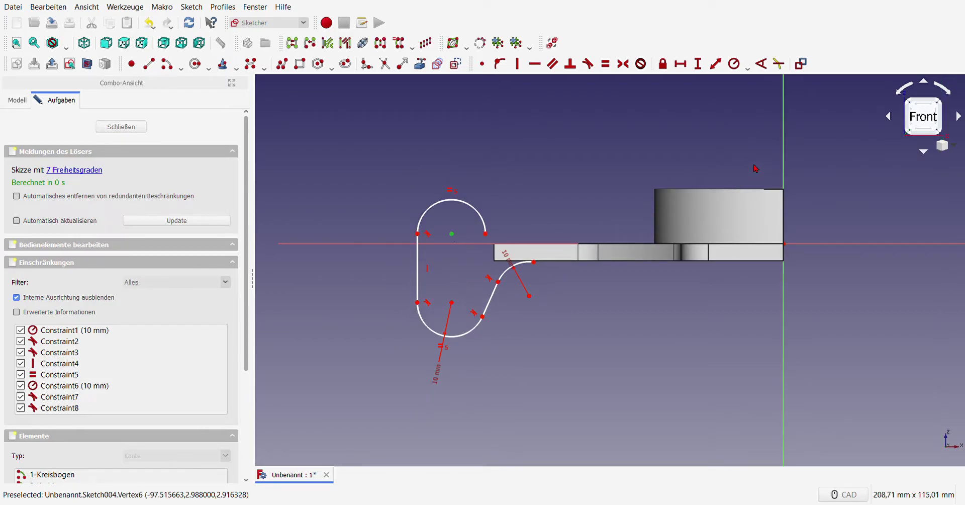
click(784, 151)
click(681, 64)
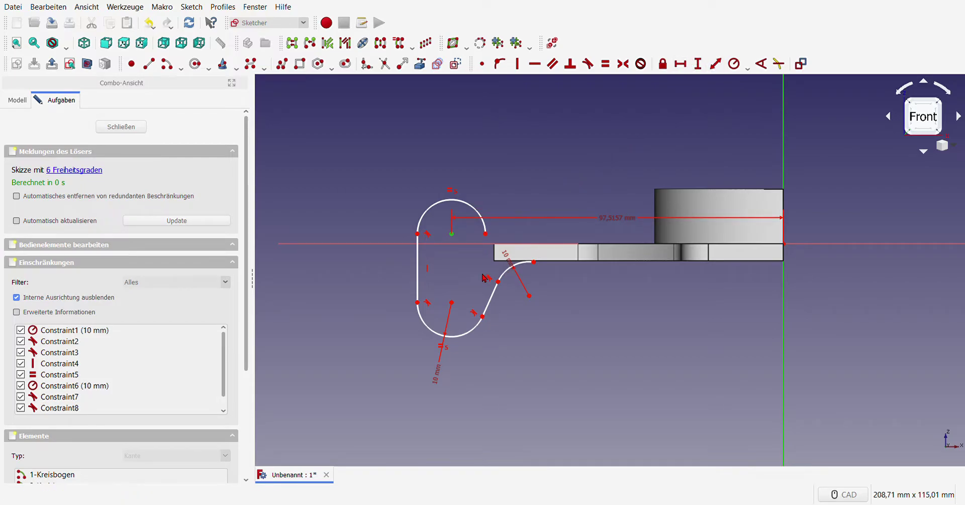
text(35)
key(Return)
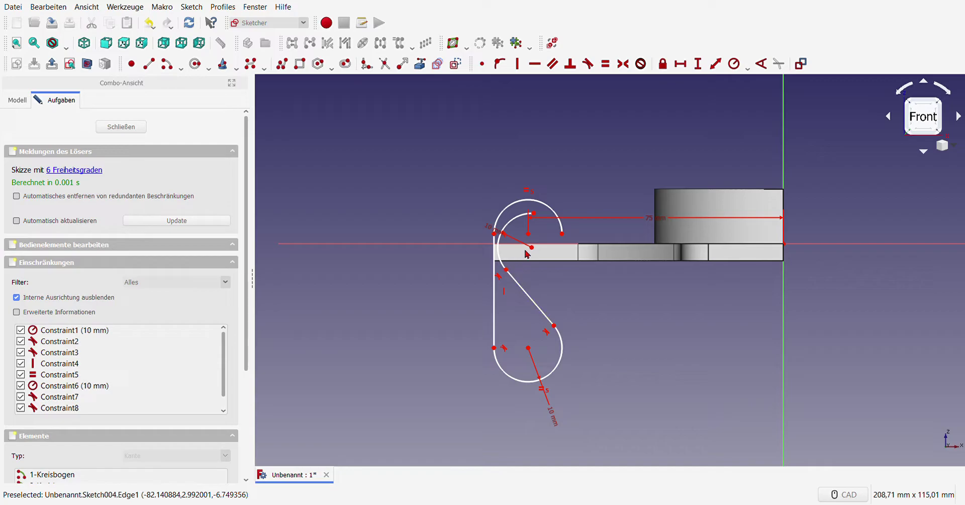
Move the small arc below the arm, away from the slot, and pull the slot's lower arc upward.
mouse_move(533, 251)
mouse_down()
mouse_move(642, 304)
mouse_move(618, 302)
mouse_up()
drag(602, 268, 616, 268)
drag(530, 341, 536, 314)
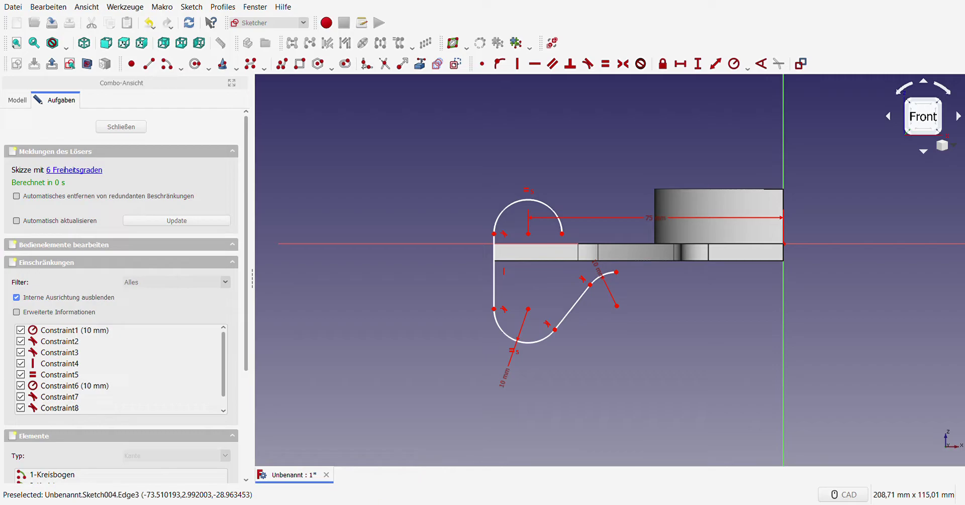
Set the slot's vertical straight side to 3 mm, move its dimension clear of the profile, and reposition the upper arc's open end.
click(494, 282)
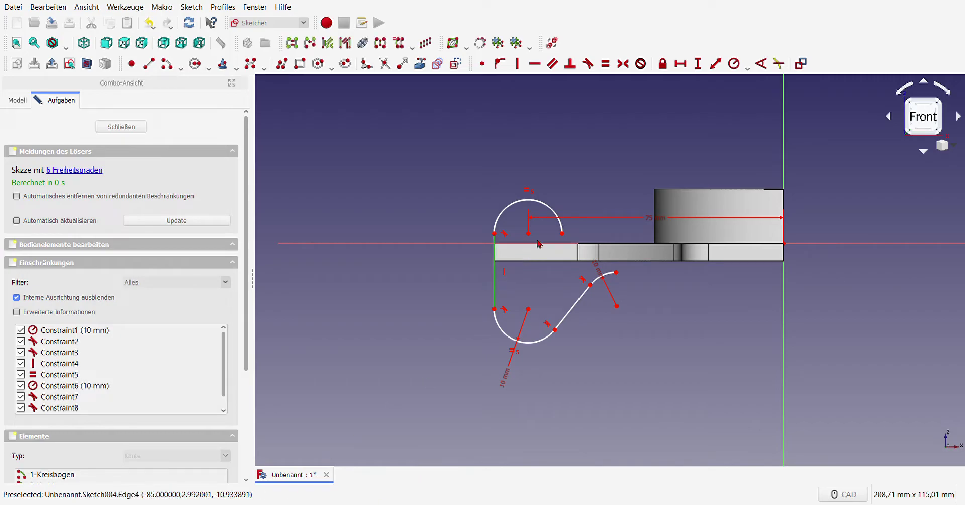
click(699, 64)
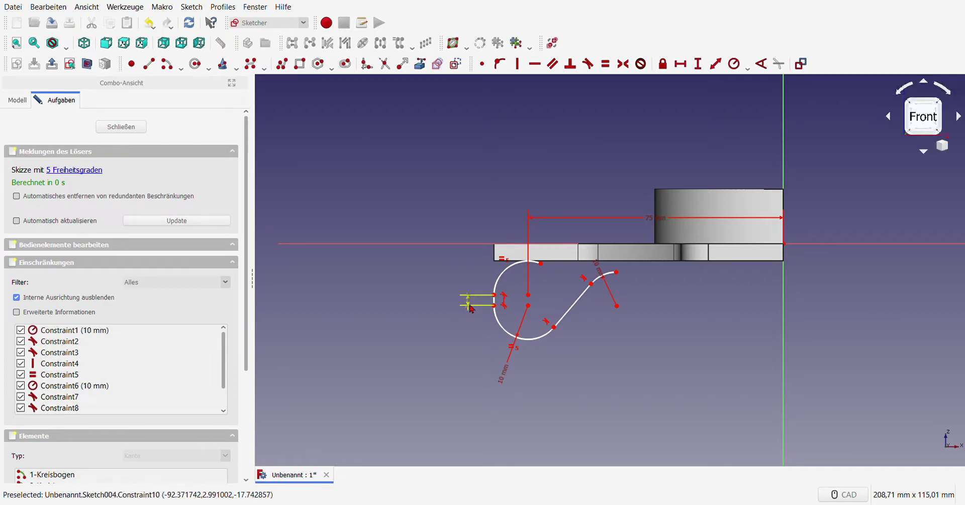
drag(473, 306, 445, 341)
drag(543, 266, 557, 251)
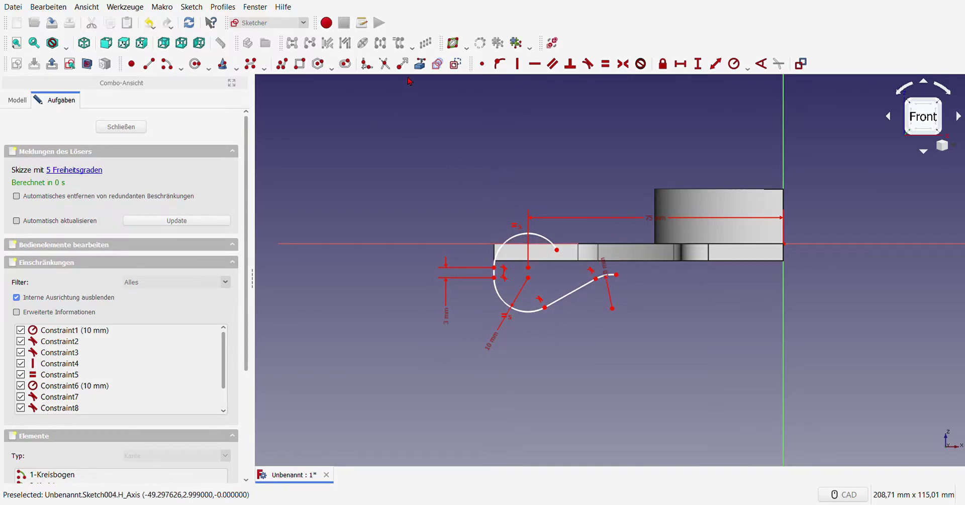
Draw two connected lines outside the small arc, running from the slanted line's upper end through a corner to the arc's free end.
click(420, 63)
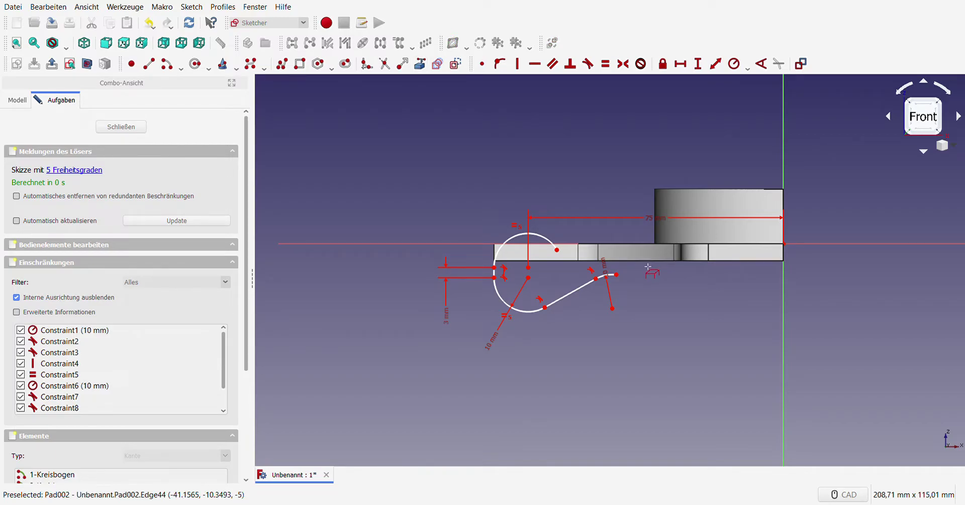
key(Escape)
drag(617, 275, 613, 271)
scroll(603, 273, up, 8)
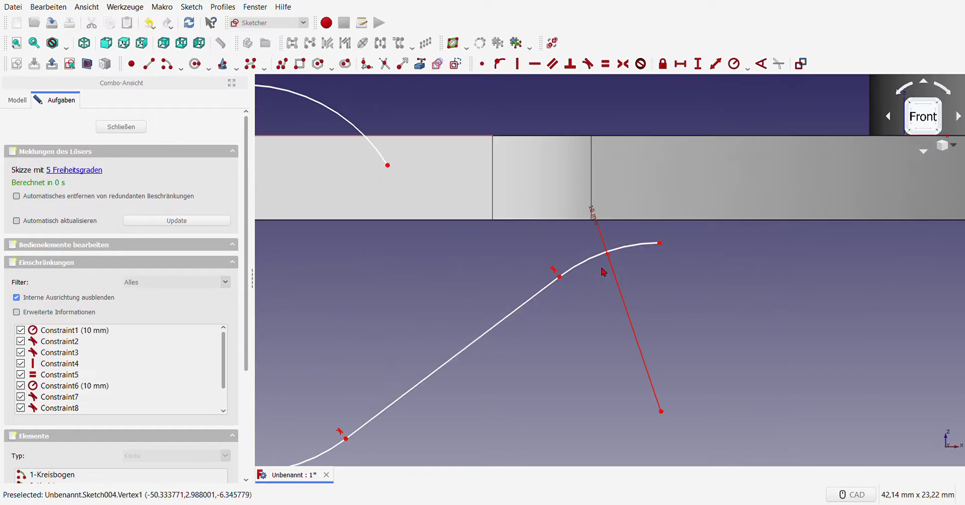
click(149, 63)
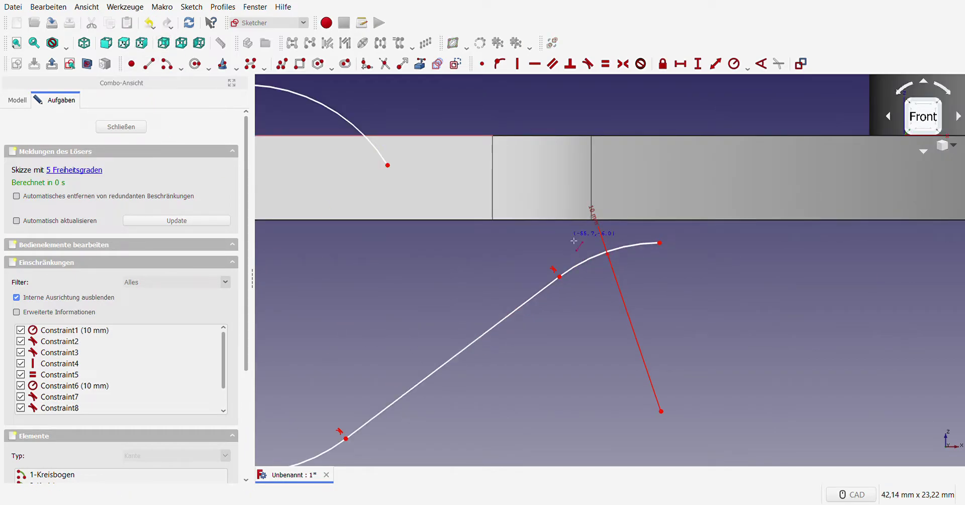
click(561, 277)
click(614, 235)
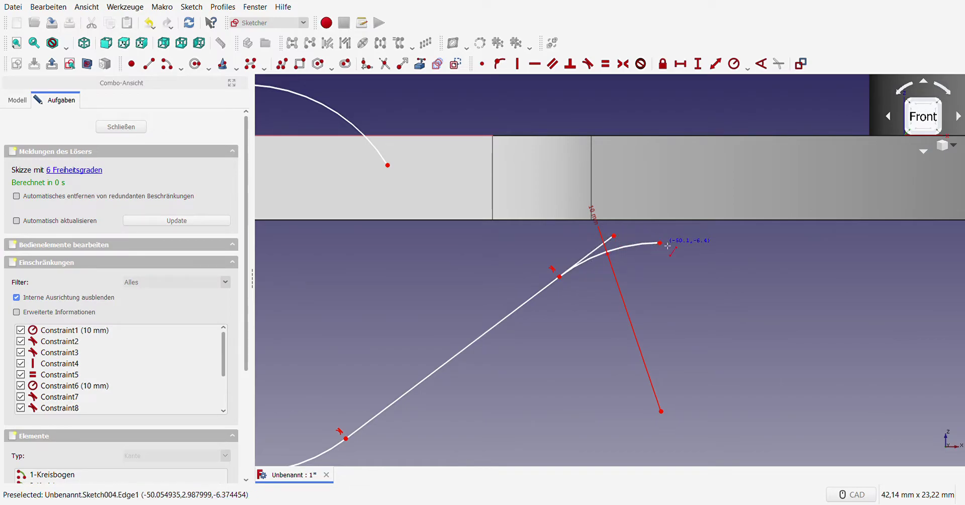
click(660, 242)
click(614, 235)
right_click(637, 241)
Make the line at the small arc's free end horizontal and the other short line parallel to the slanted line.
click(636, 240)
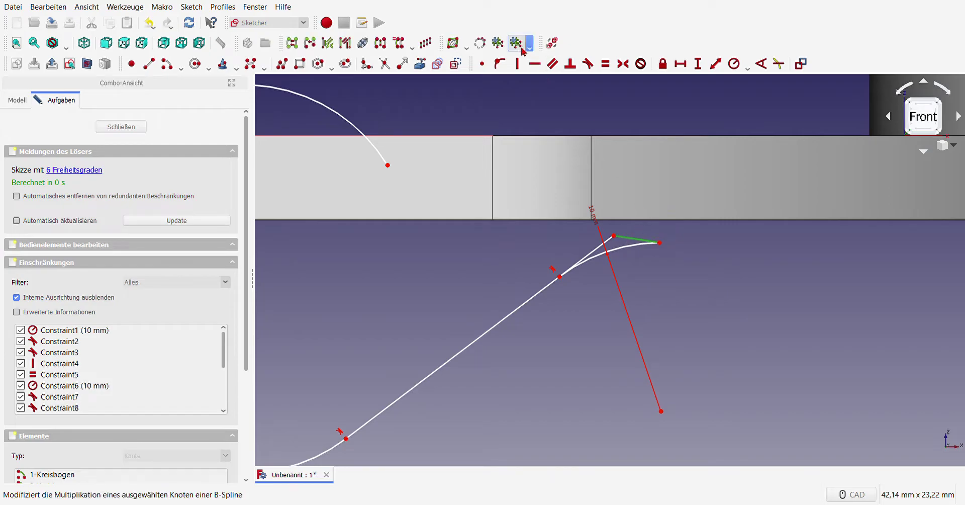
click(535, 63)
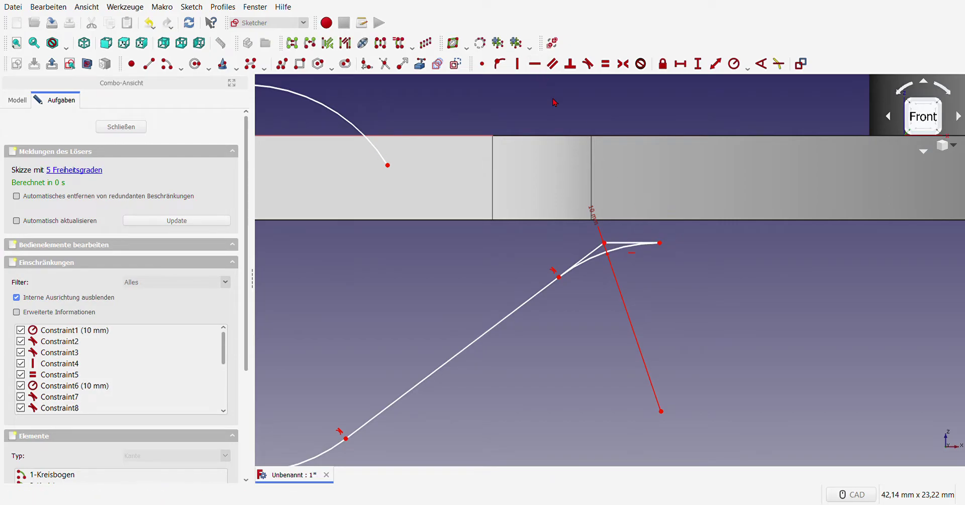
click(585, 258)
click(541, 296)
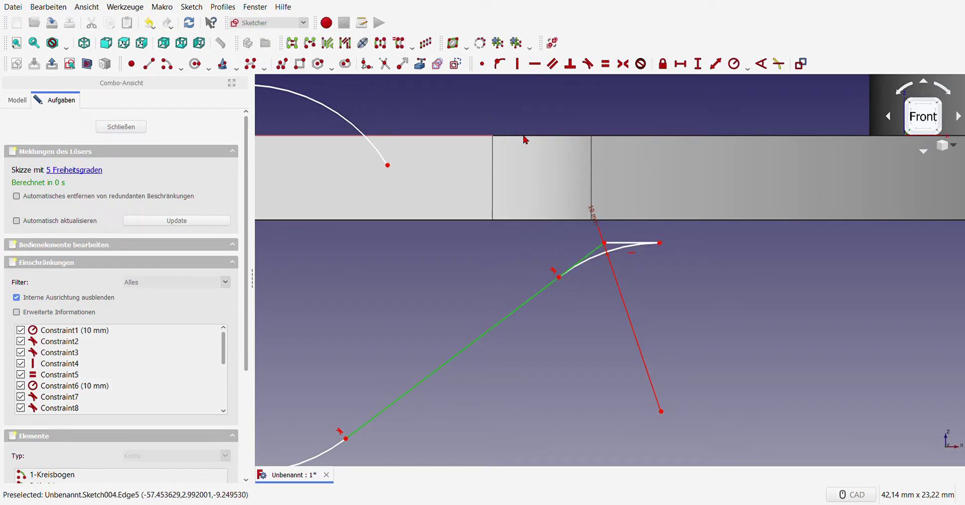
click(552, 63)
Delete the redundant tangent constraint Constraint12.
scroll(181, 356, down, 5)
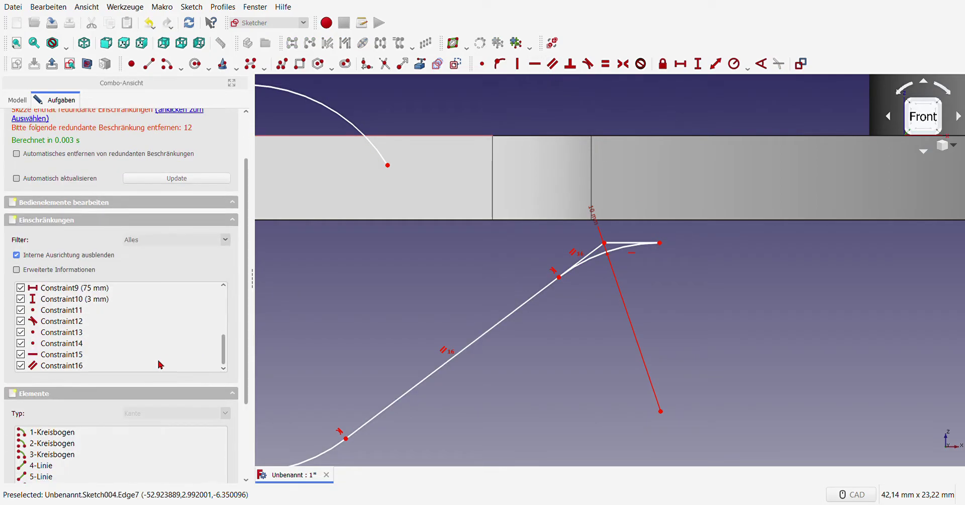
click(128, 323)
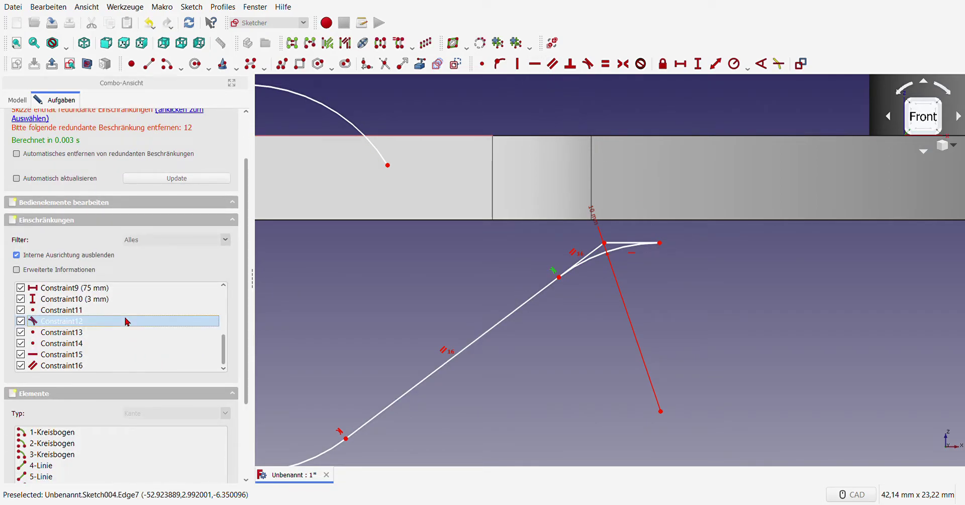
key(Delete)
scroll(584, 323, down, 2)
scroll(617, 279, up, 2)
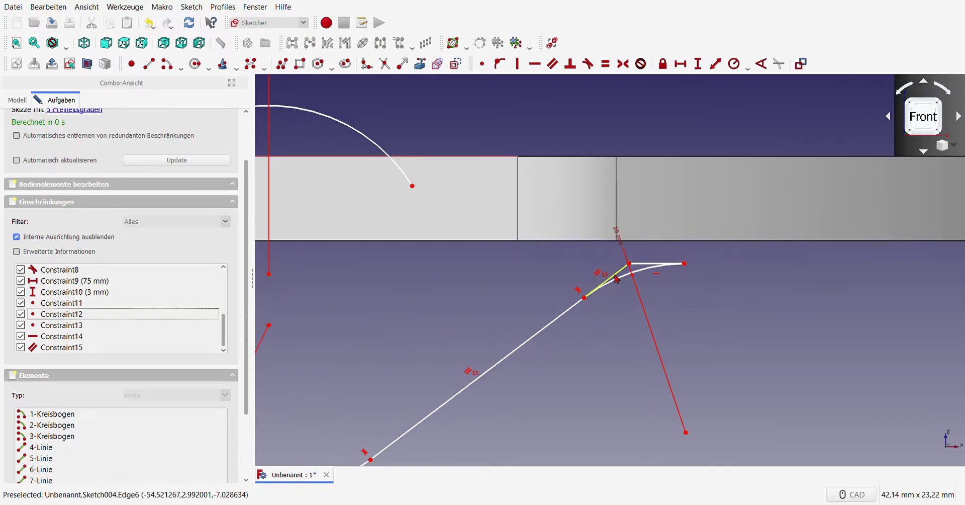
Convert the two short lines outside the small arc to construction geometry.
click(617, 279)
click(653, 263)
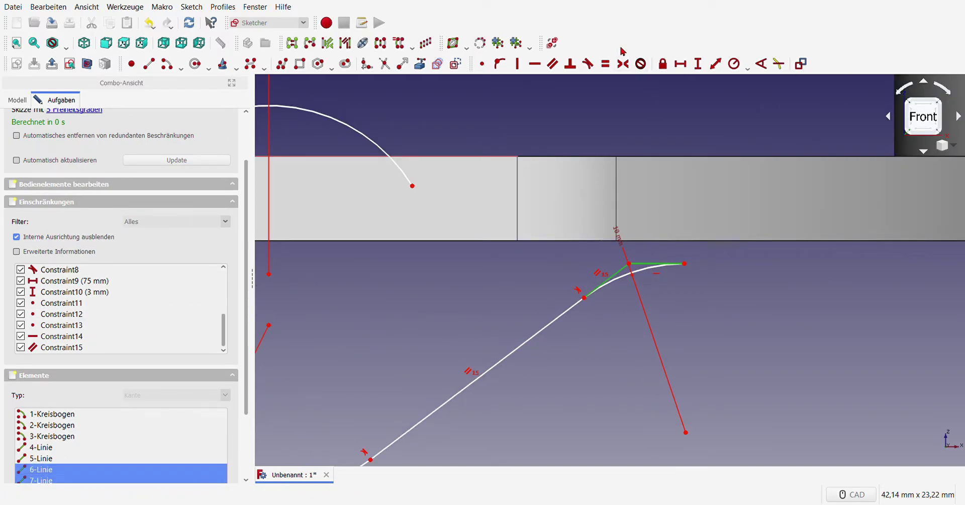
key(c)
key(m)
Set the vertical distance between the small arc's free end and the sketch origin to 5 mm.
scroll(555, 247, down, 5)
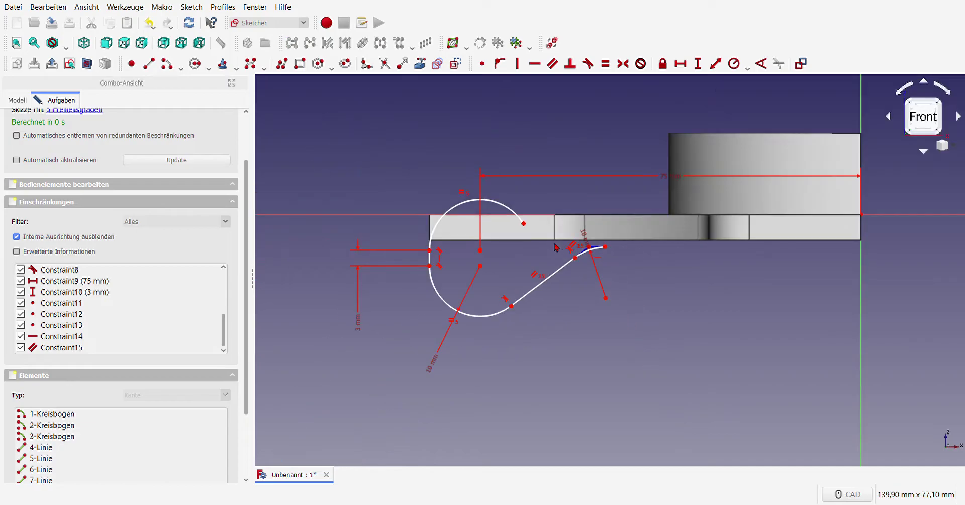
scroll(555, 247, up, 2)
scroll(548, 254, down, 3)
scroll(491, 258, up, 1)
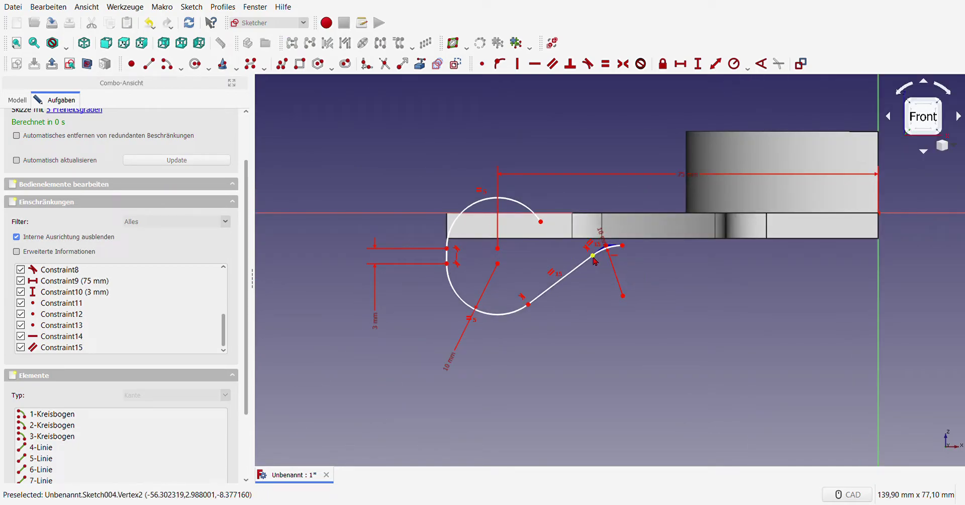
click(623, 246)
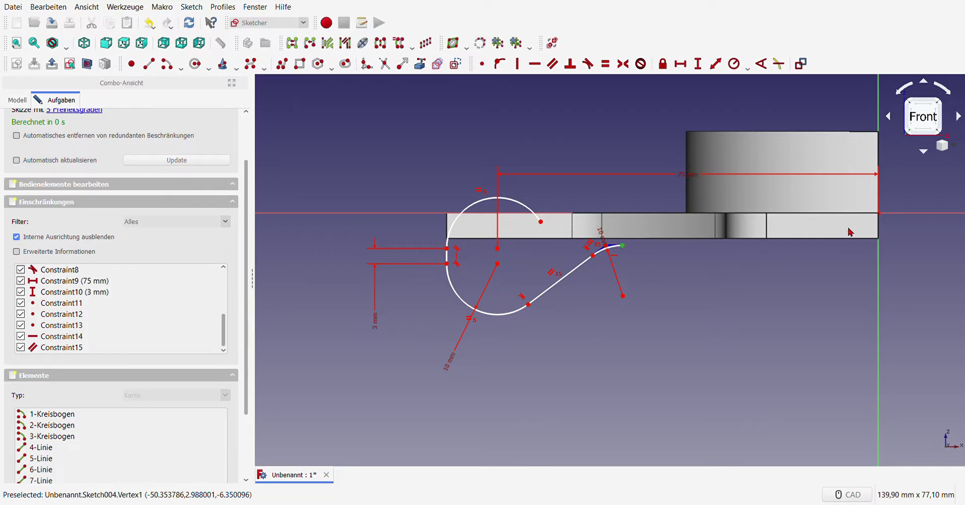
click(880, 214)
click(698, 63)
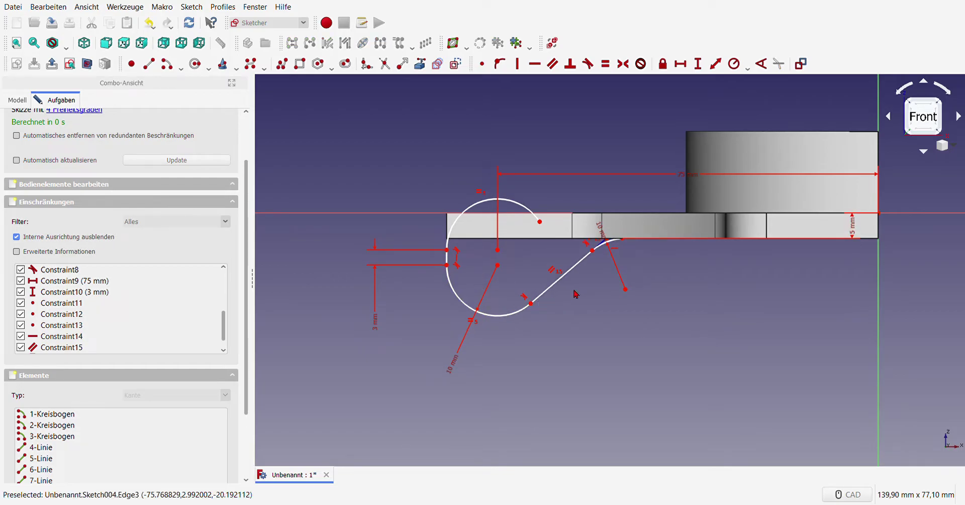
Set the horizontal distance between the construction lines' corner and the sketch origin to 54 mm.
scroll(577, 292, up, 2)
scroll(582, 289, down, 2)
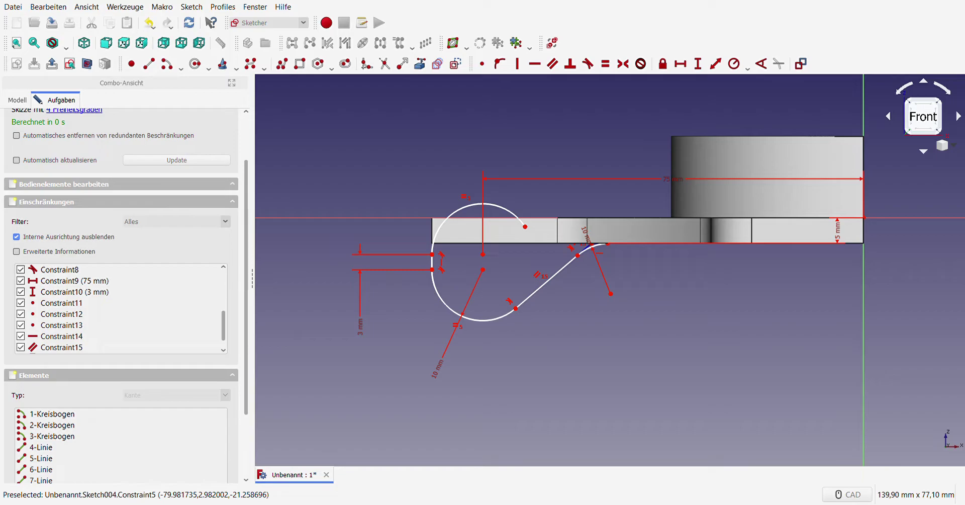
click(593, 247)
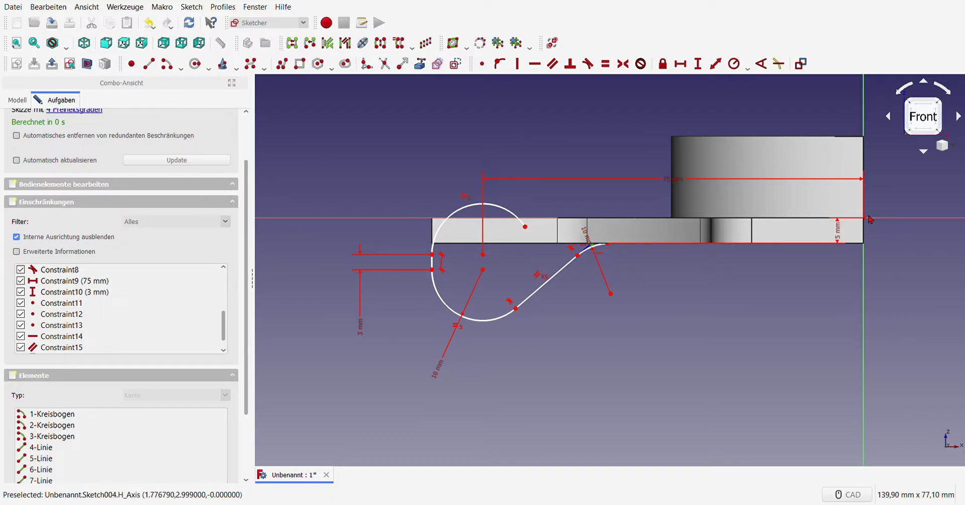
click(681, 64)
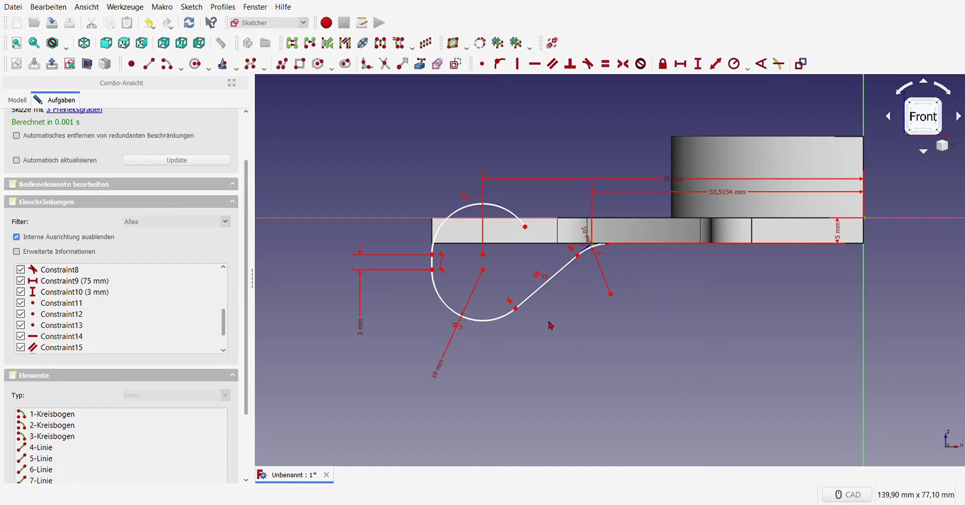
scroll(541, 275, up, 2)
scroll(555, 274, down, 2)
scroll(551, 282, up, 2)
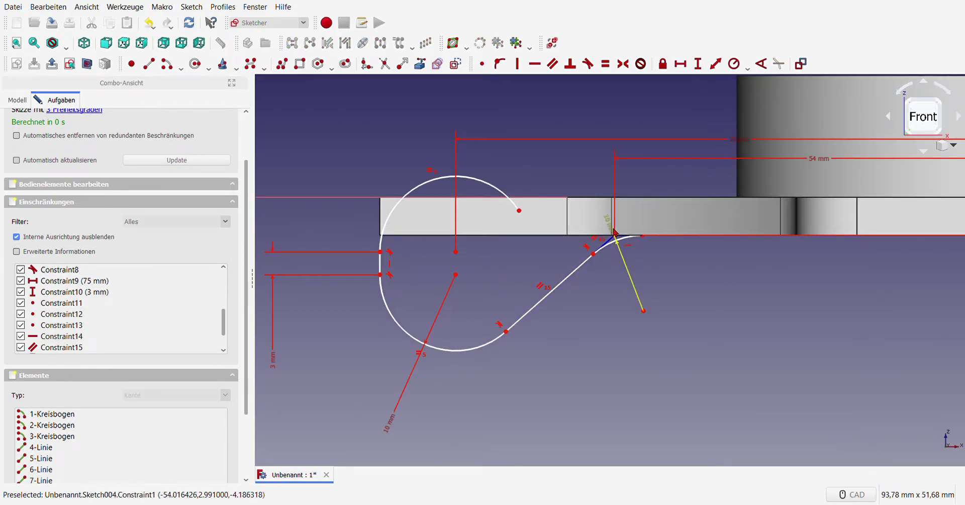
scroll(506, 323, down, 2)
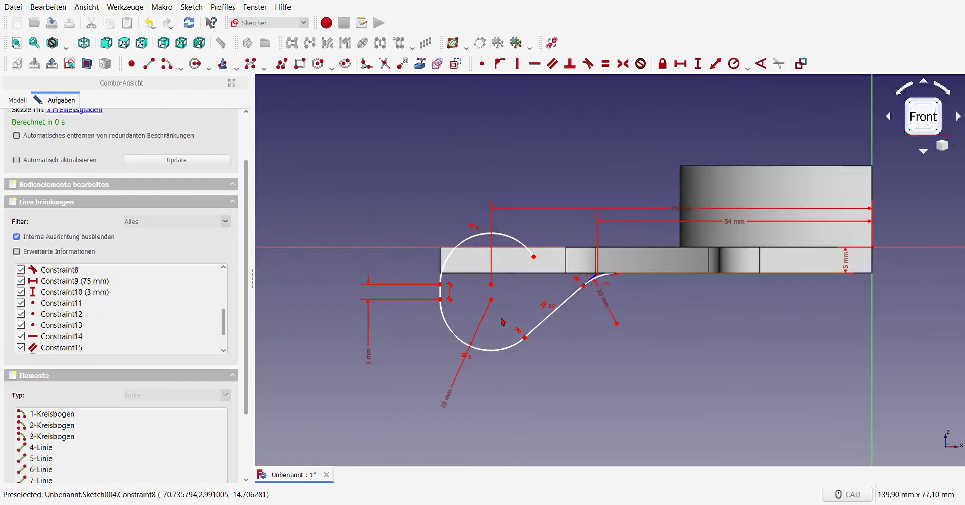
Draw an upward-opening arc with a radius of about 5.5 mm beside the open end of the slot's upper arc.
scroll(502, 321, up, 2)
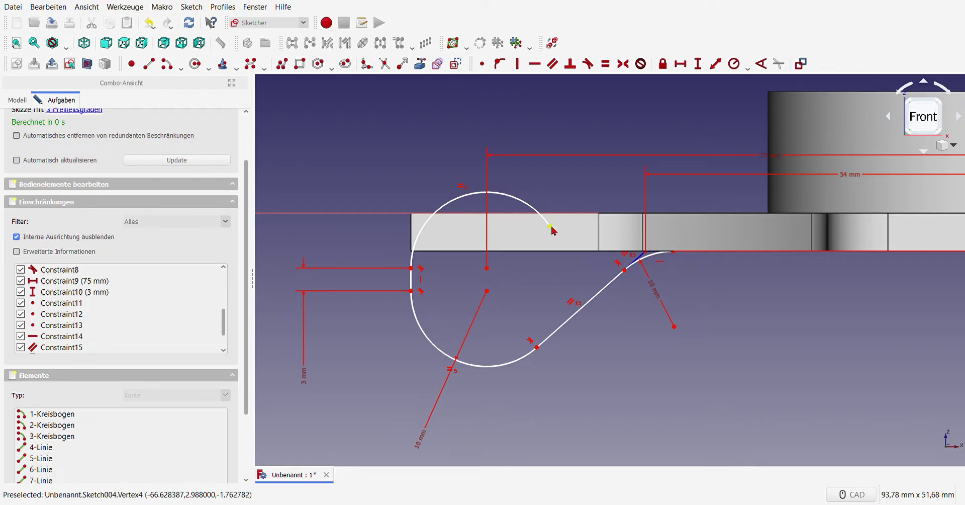
scroll(522, 284, down, 3)
scroll(503, 281, up, 3)
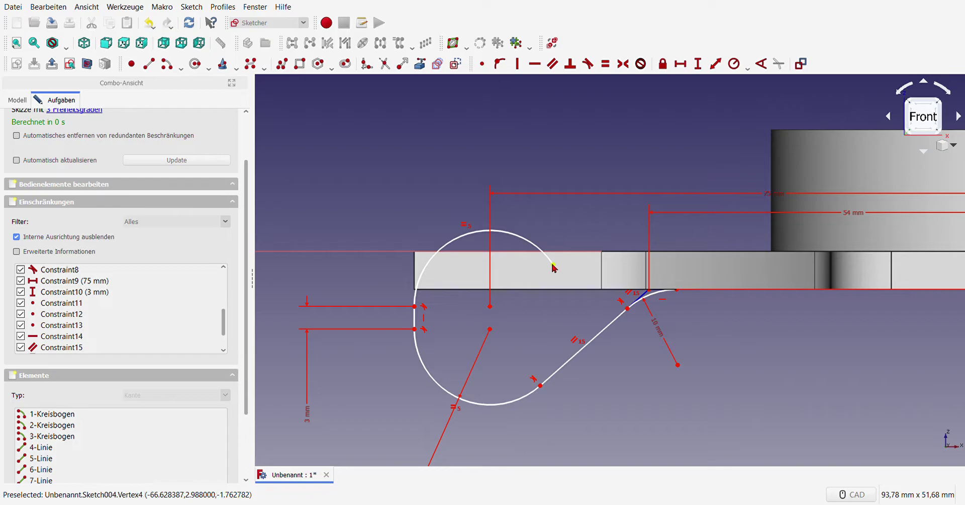
scroll(553, 267, down, 3)
scroll(483, 301, up, 2)
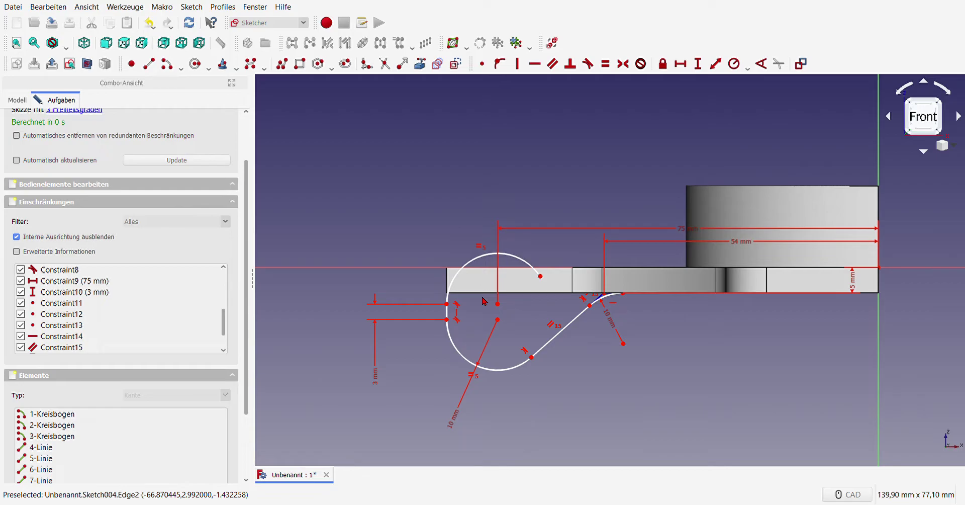
click(166, 63)
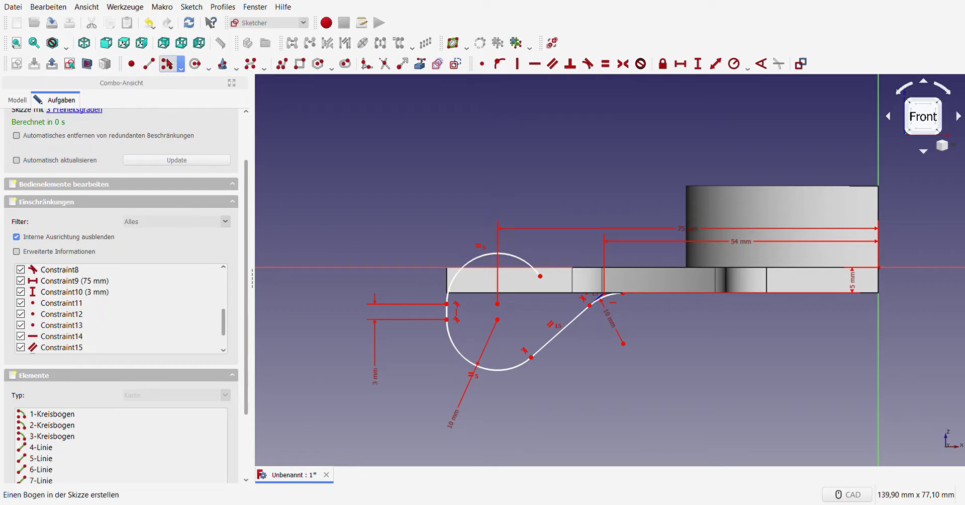
click(554, 269)
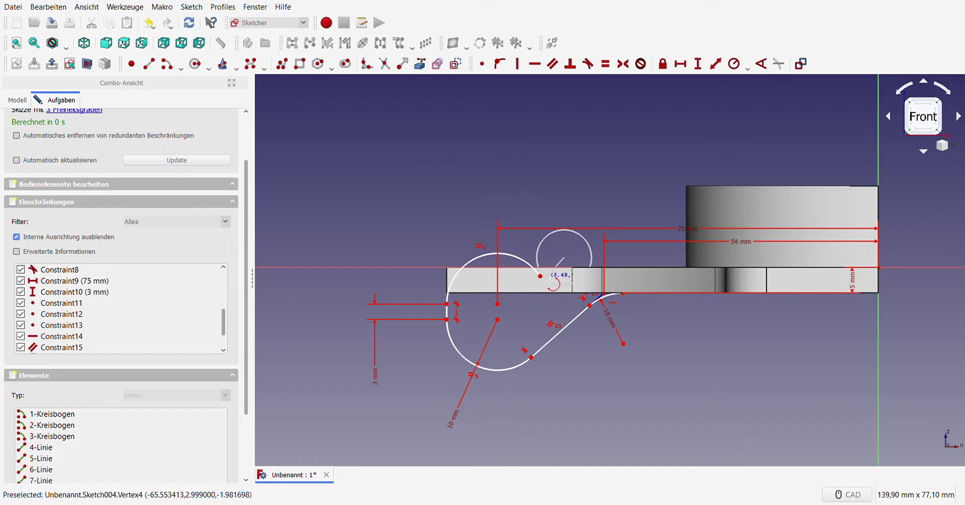
click(546, 278)
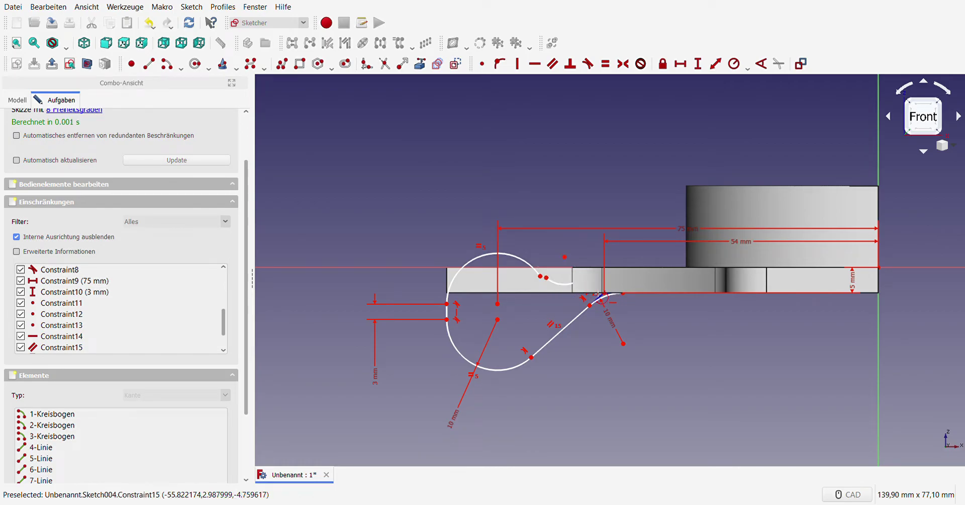
scroll(595, 293, up, 2)
scroll(519, 295, down, 3)
scroll(497, 296, up, 3)
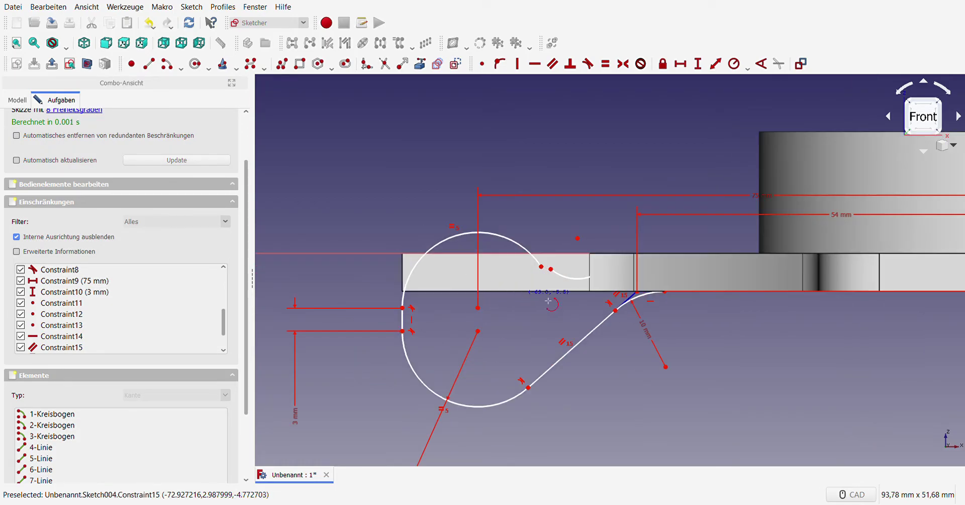
key(Escape)
Make the upward-opening arc tangent to the slot's upper arc at their adjacent endpoints.
scroll(586, 352, down, 4)
scroll(586, 350, up, 3)
drag(583, 303, 602, 334)
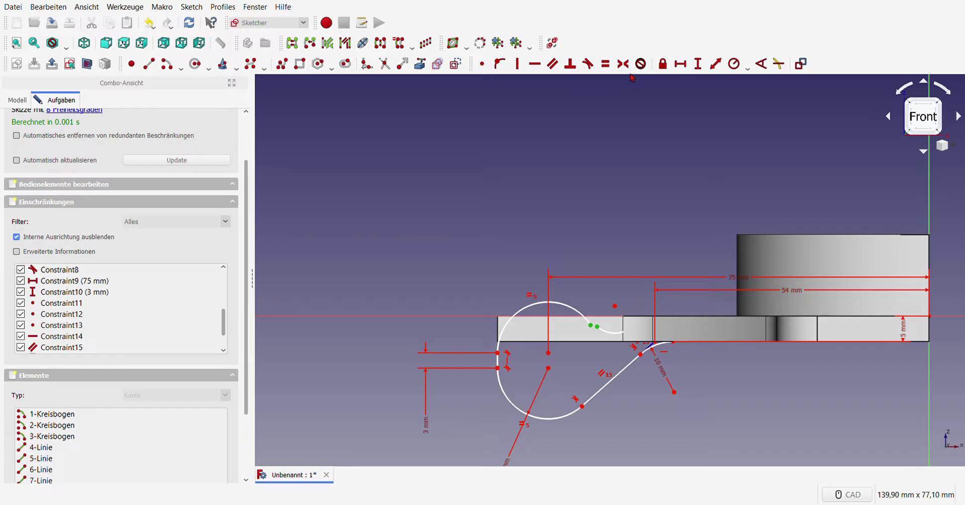
click(588, 63)
Reshape the profile by moving the upward-opening arc's free end outward and raising the slot's vertical line to the arm's underside.
scroll(519, 322, down, 3)
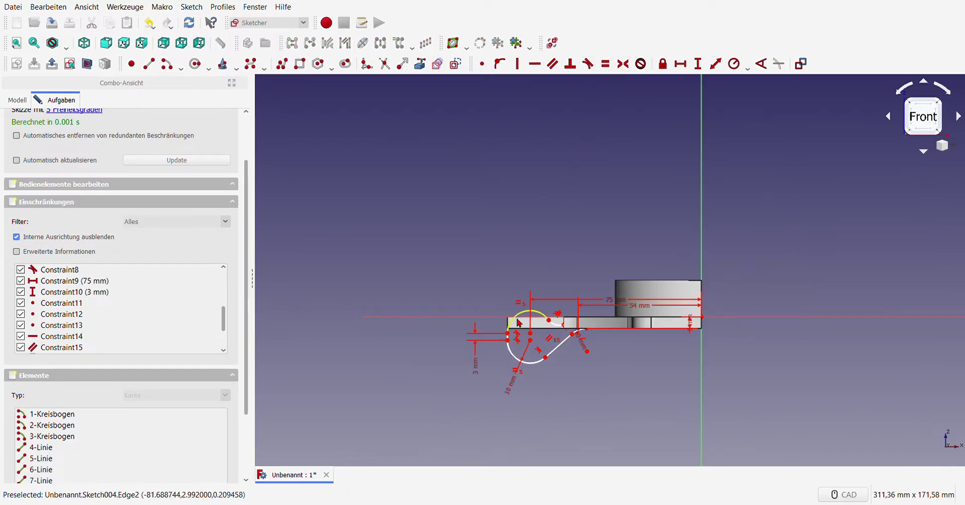
scroll(519, 322, up, 2)
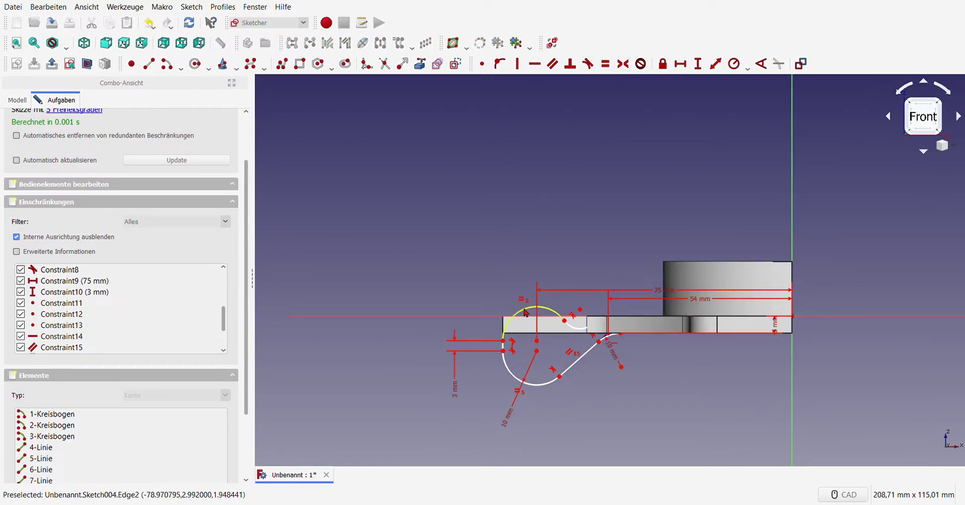
drag(587, 311, 577, 295)
scroll(539, 332, up, 4)
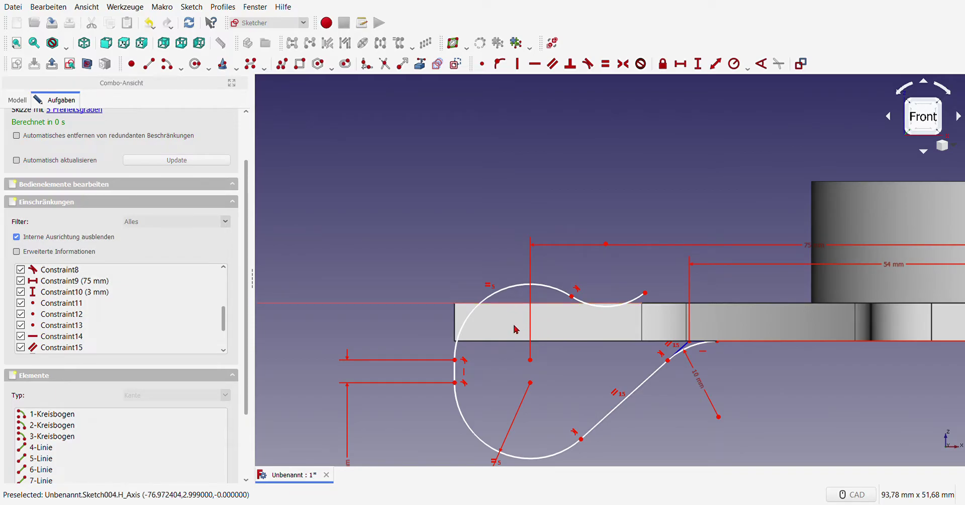
drag(460, 361, 462, 355)
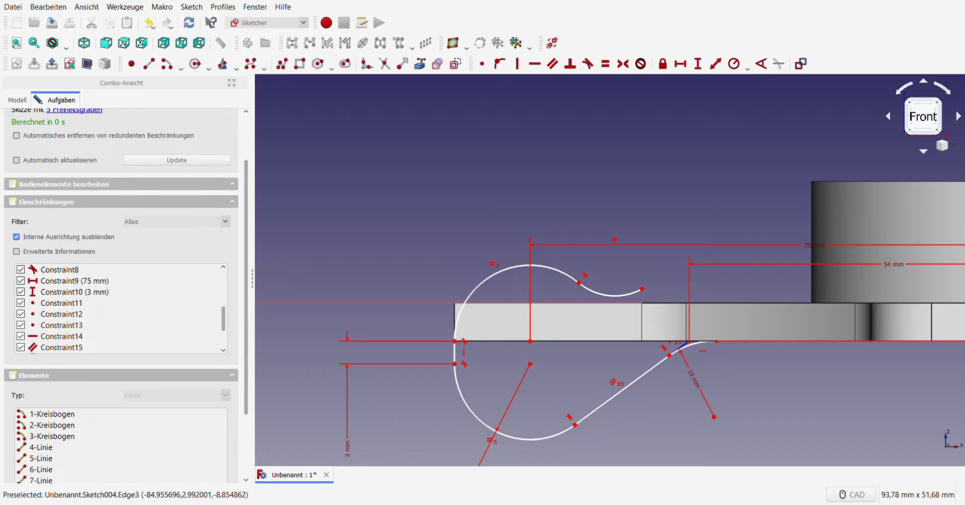
Constrain the radius of the upward-opening arc to 5 mm.
click(614, 295)
click(735, 68)
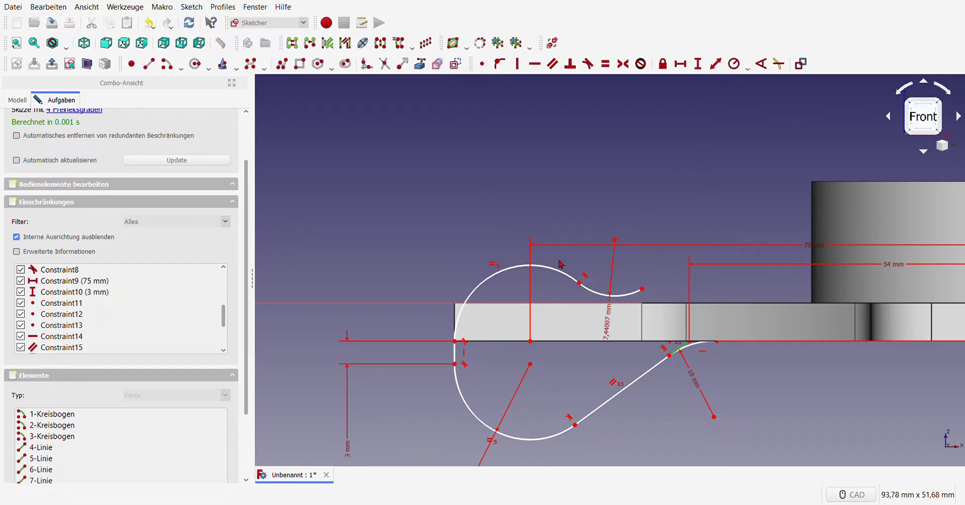
text(5)
key(Return)
scroll(588, 288, down, 3)
scroll(588, 288, up, 5)
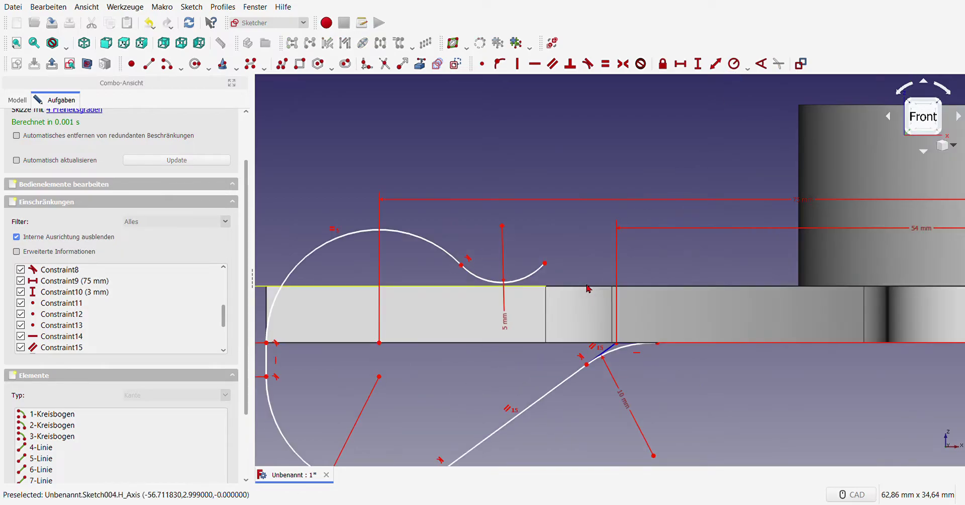
Draw a short rising line beside the upward-opening arc's free end and join it tangentially to that arc.
click(149, 64)
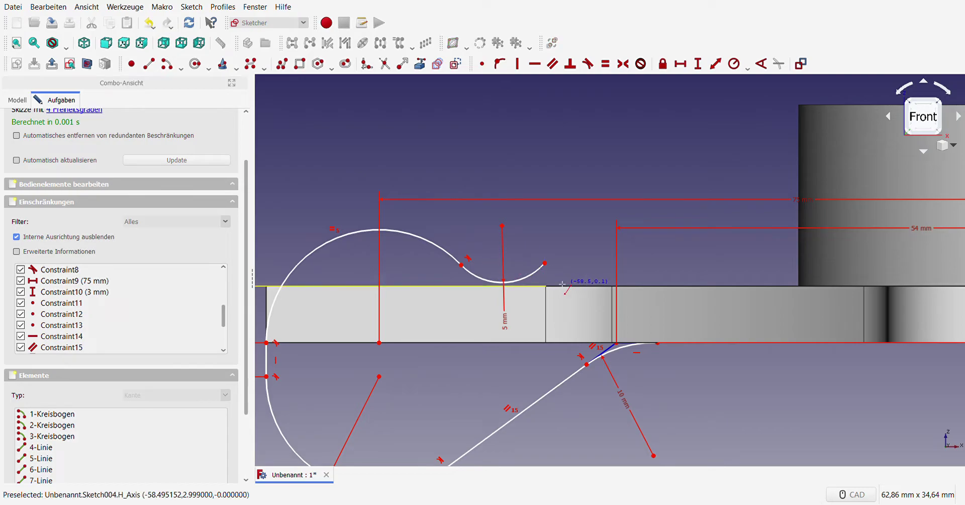
click(547, 280)
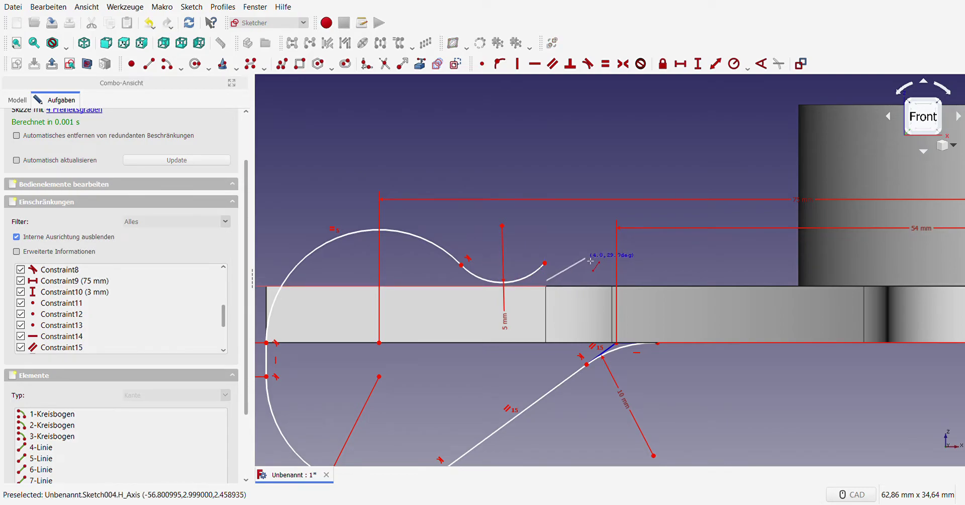
click(609, 257)
key(Escape)
drag(538, 248, 567, 298)
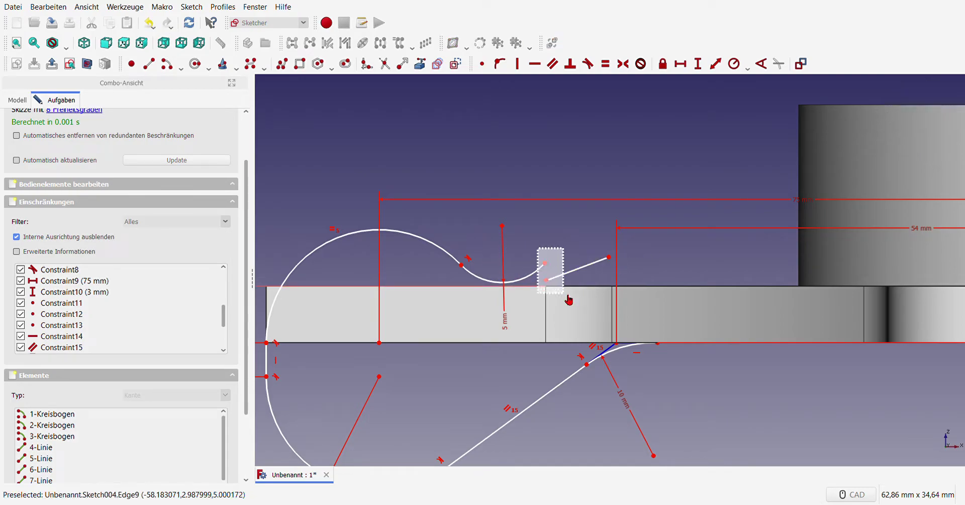
click(587, 64)
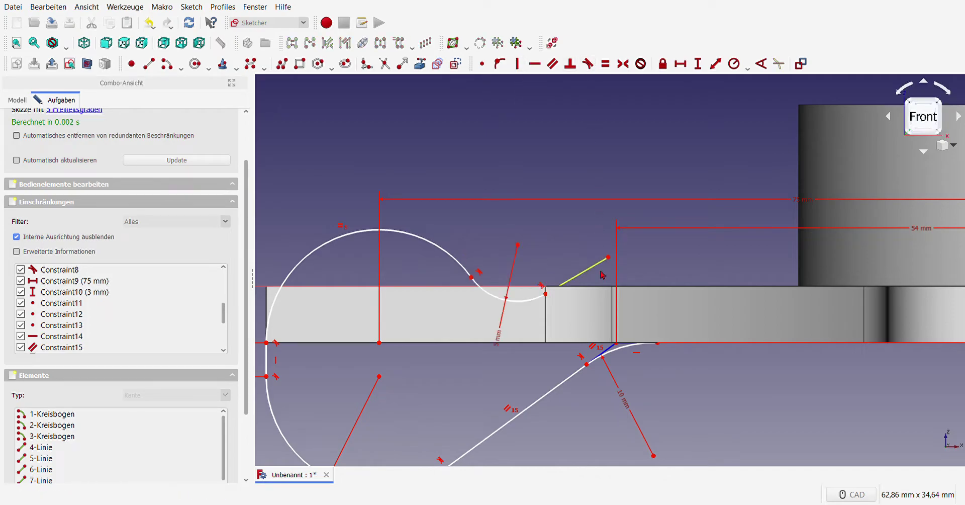
Align the short upper line's free end vertically with the end of the small arc at the arm's underside.
mouse_move(609, 258)
mouse_down()
mouse_move(596, 265)
mouse_move(604, 268)
mouse_up()
scroll(612, 297, down, 4)
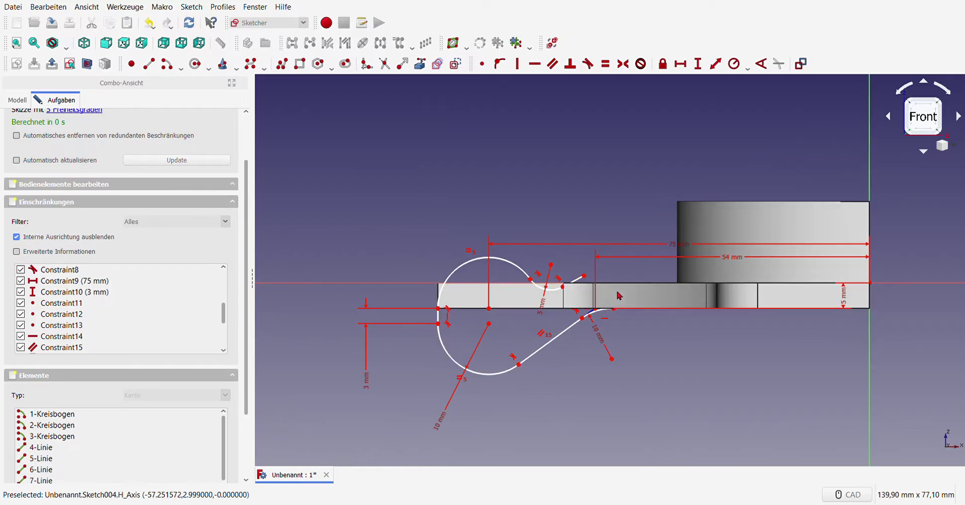
scroll(612, 297, up, 2)
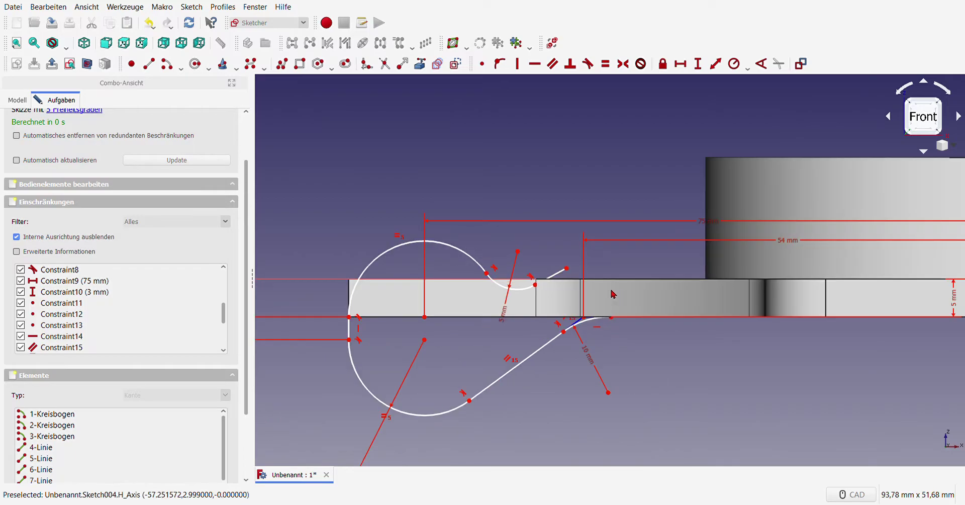
click(567, 269)
click(611, 317)
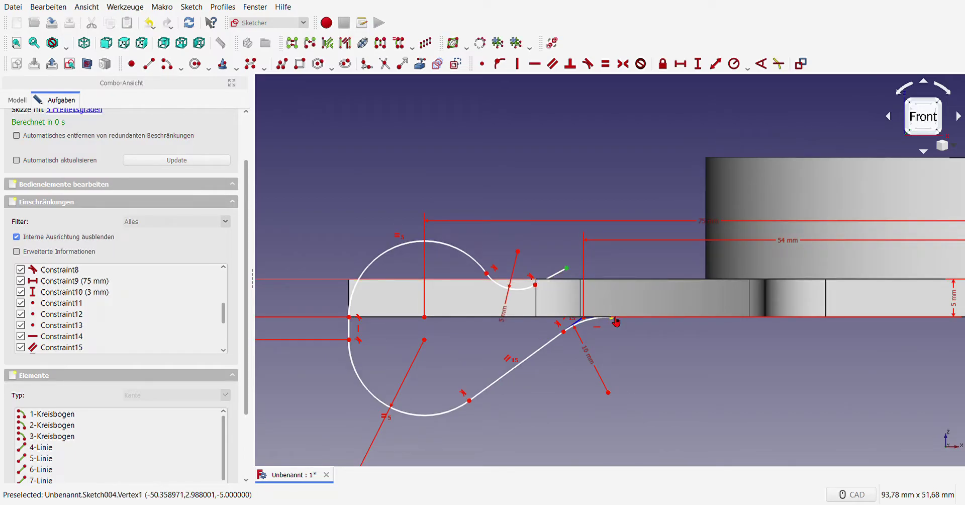
click(519, 63)
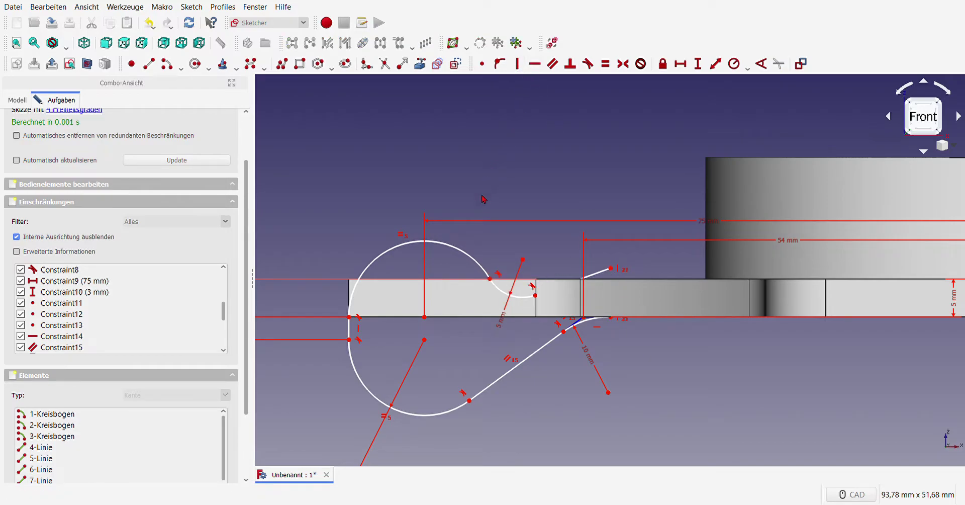
Align the short upper line's free end horizontally with the sketch origin.
scroll(485, 235, down, 4)
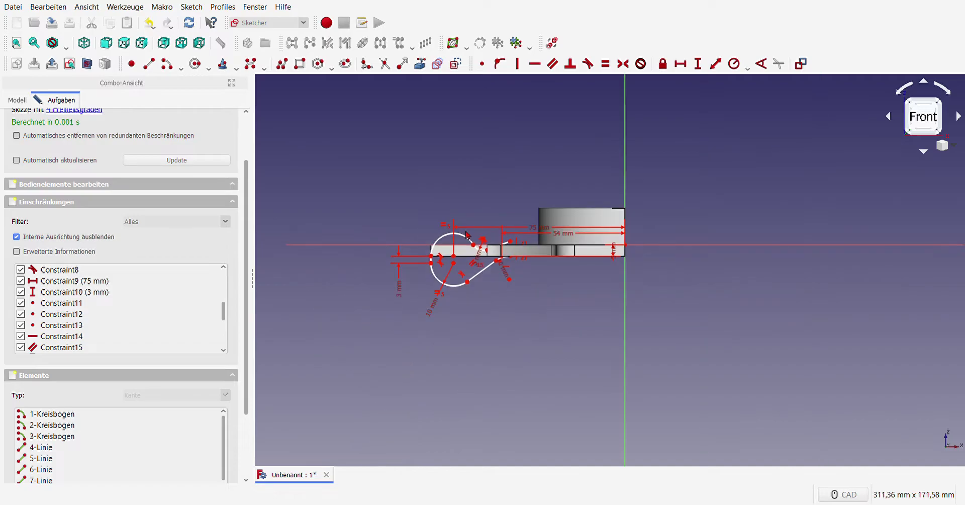
scroll(496, 225, up, 2)
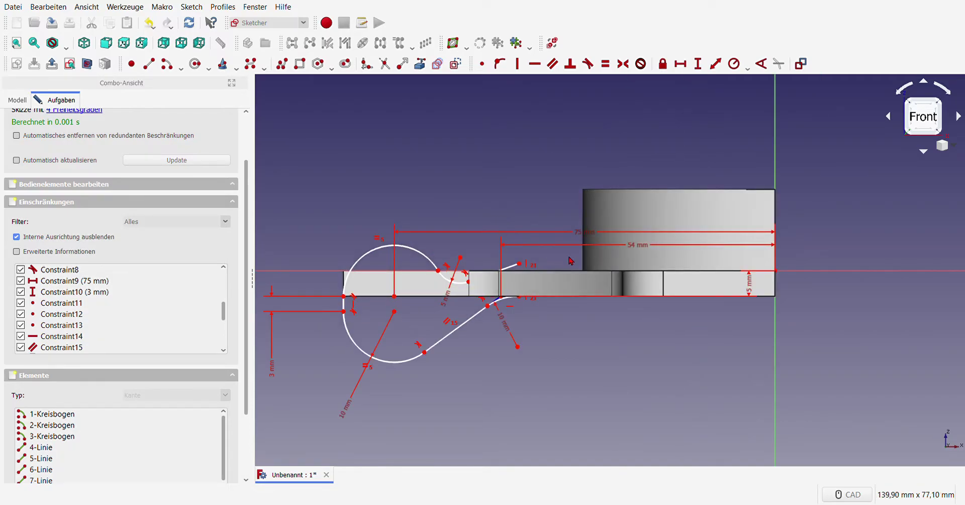
click(520, 265)
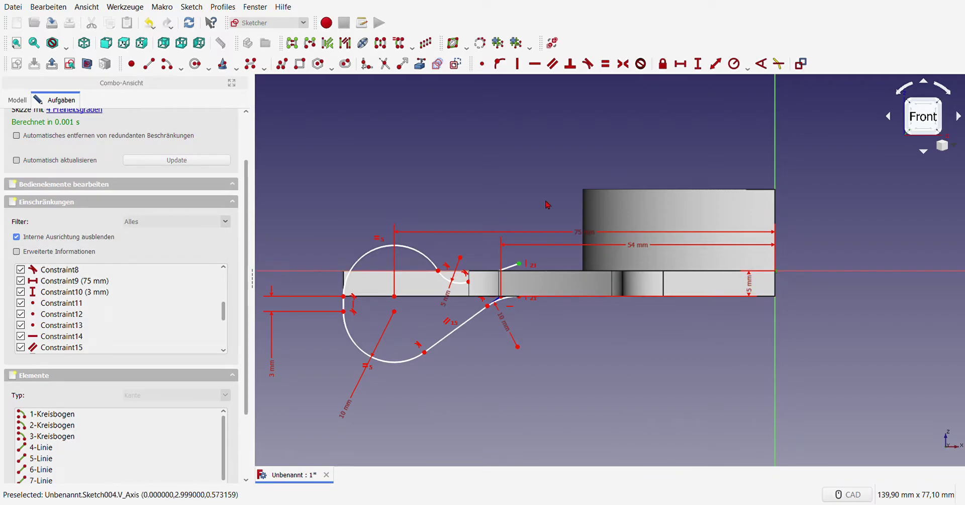
click(535, 63)
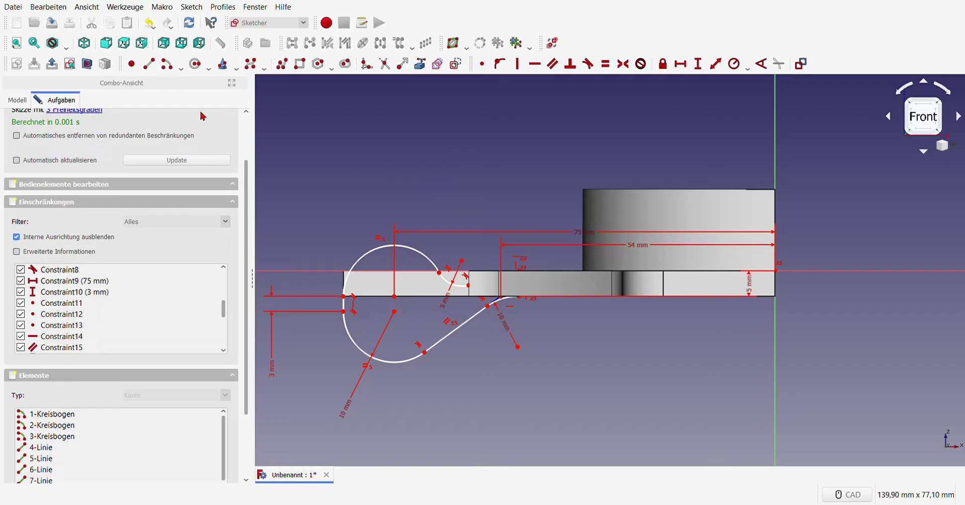
click(149, 63)
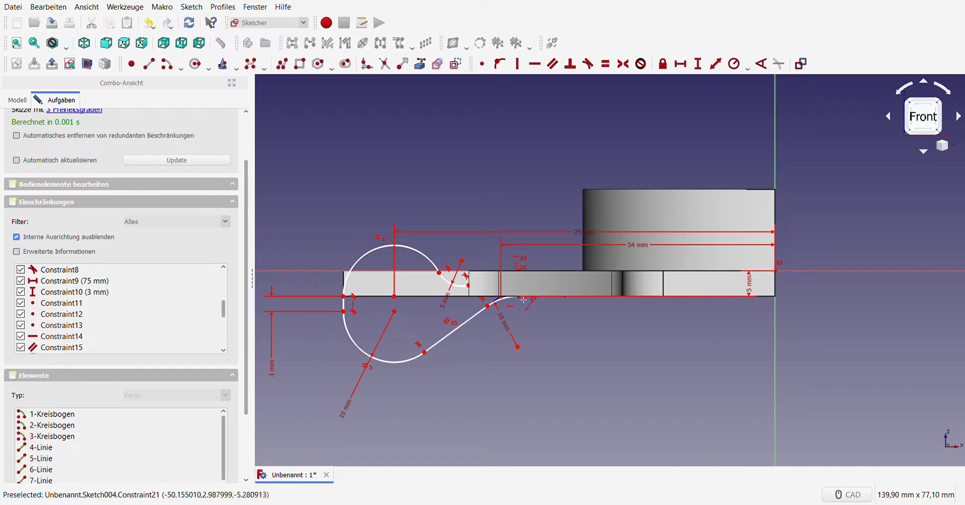
key(Escape)
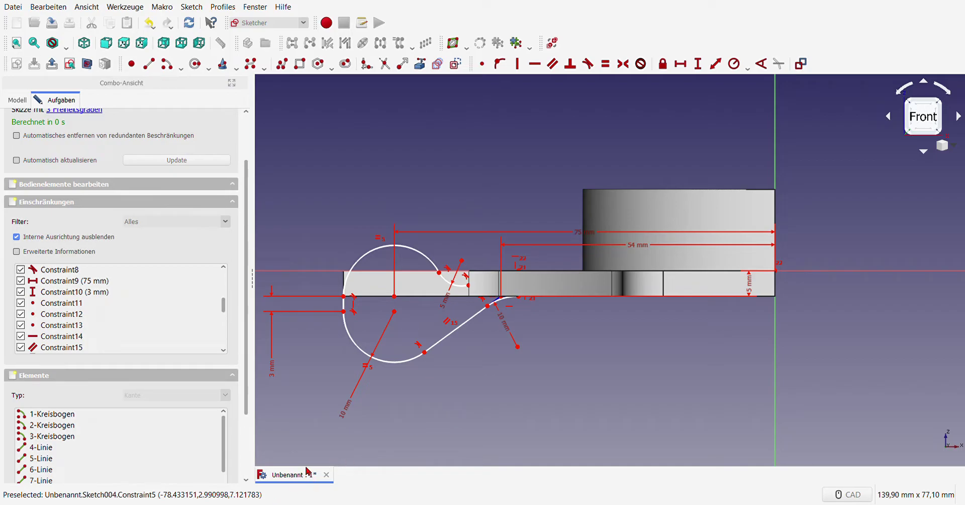
Highlight the sketch's under-constrained elements and examine the profile against the arm in 3D and front view.
scroll(126, 114, up, 2)
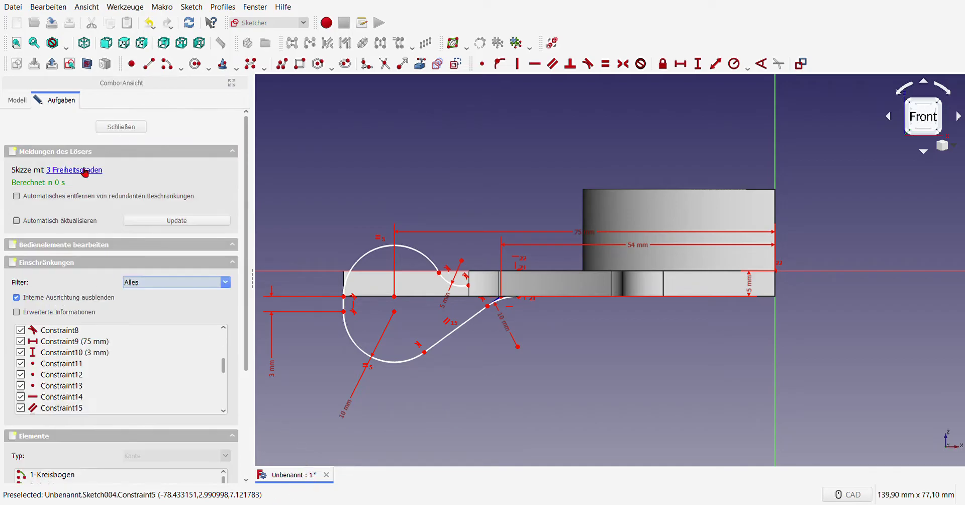
click(80, 170)
click(82, 171)
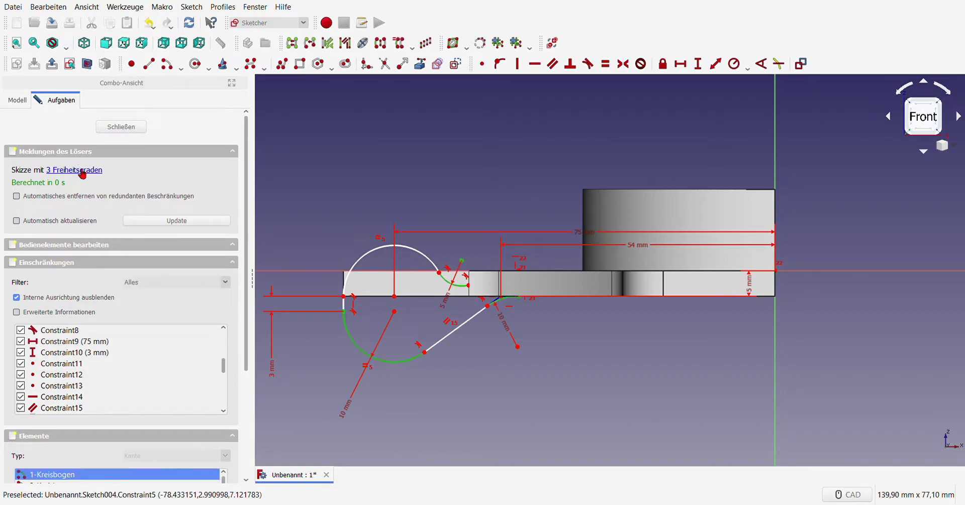
click(374, 173)
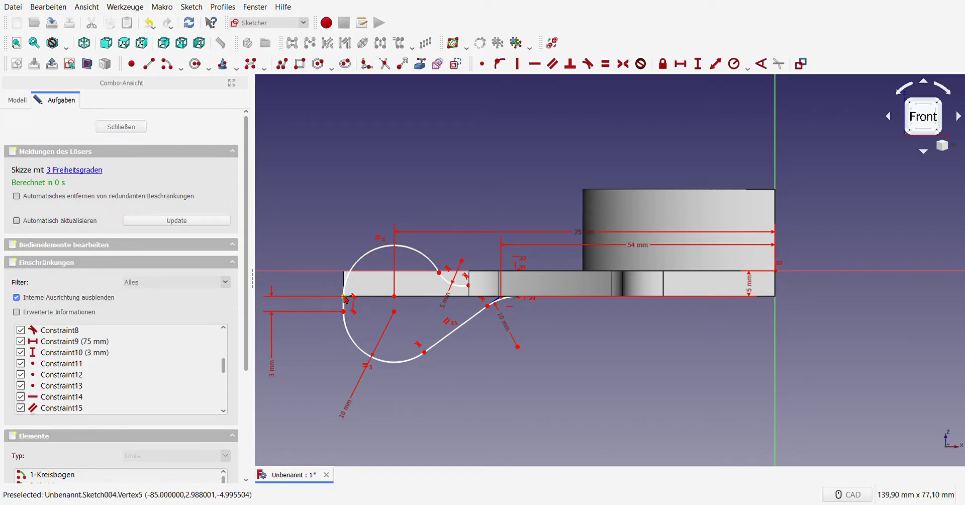
mouse_move(568, 183)
middle_down()
mouse_move(551, 244)
mouse_move(587, 232)
middle_up()
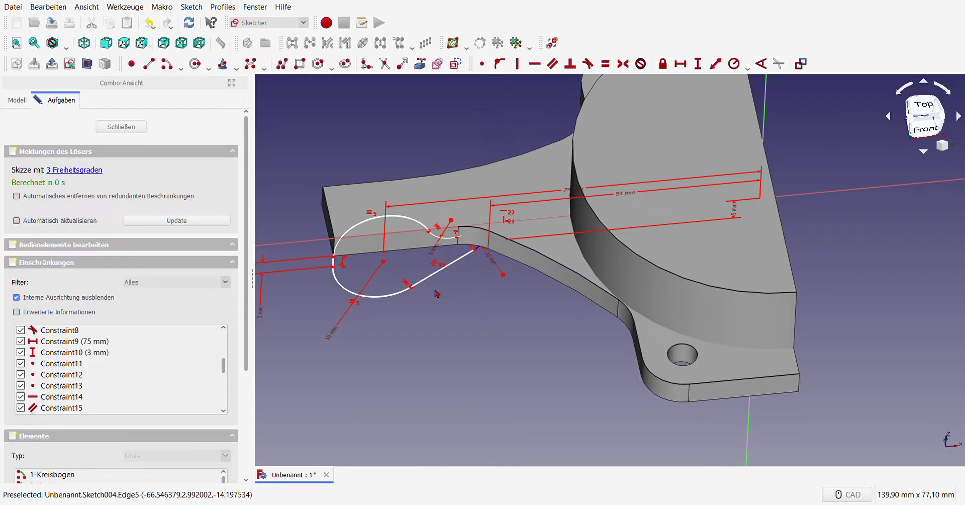
mouse_move(469, 334)
middle_down()
mouse_move(623, 289)
mouse_move(508, 315)
mouse_move(464, 338)
middle_up()
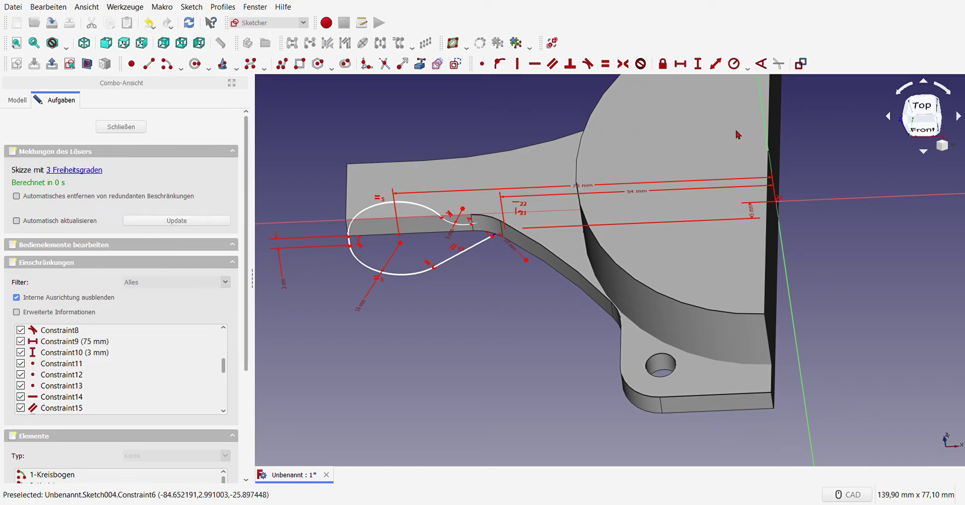
click(923, 129)
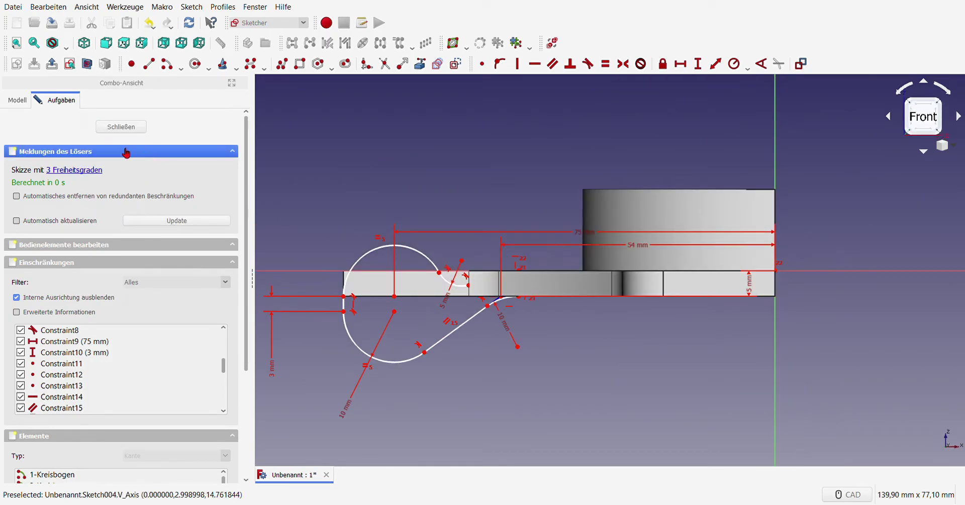
click(77, 171)
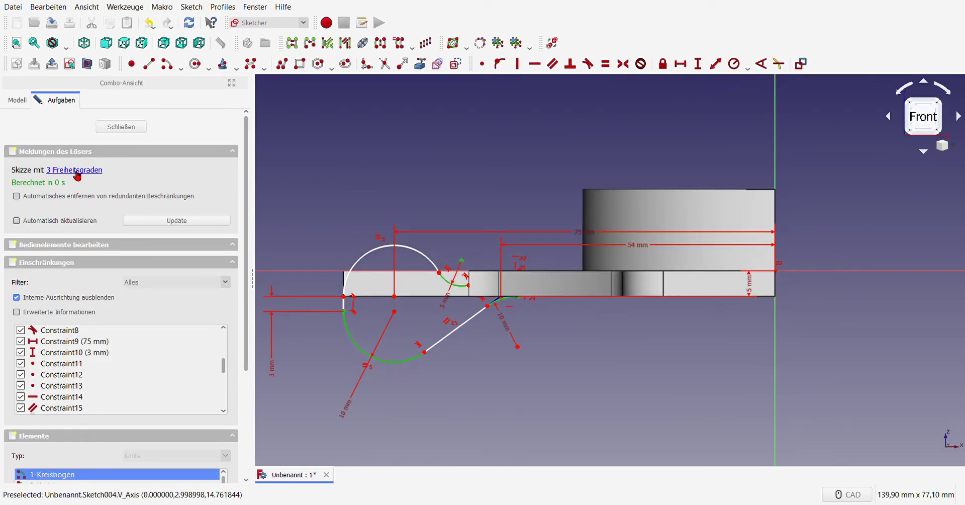
click(417, 159)
Examine how the small 10 mm arc meets its construction lines and the arm's underside.
scroll(617, 340, up, 4)
drag(706, 329, 705, 333)
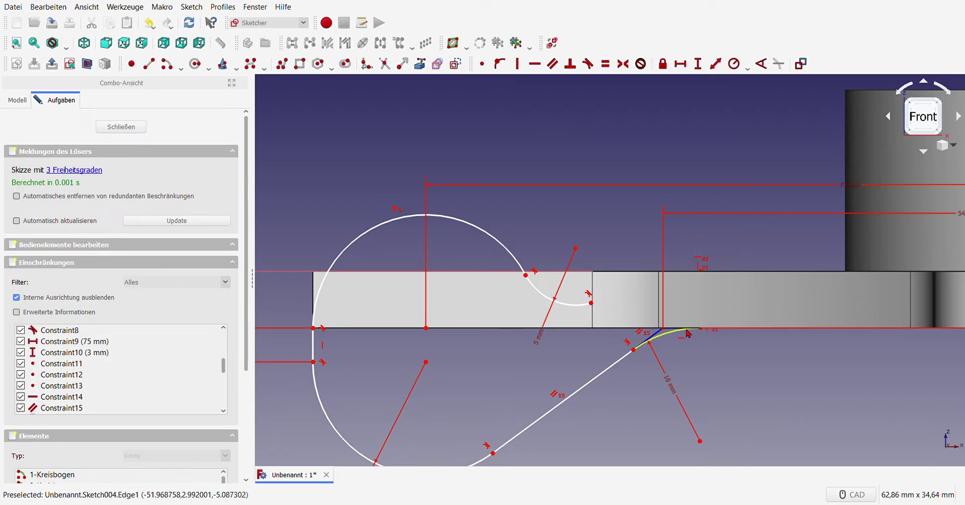
click(684, 335)
scroll(737, 331, down, 4)
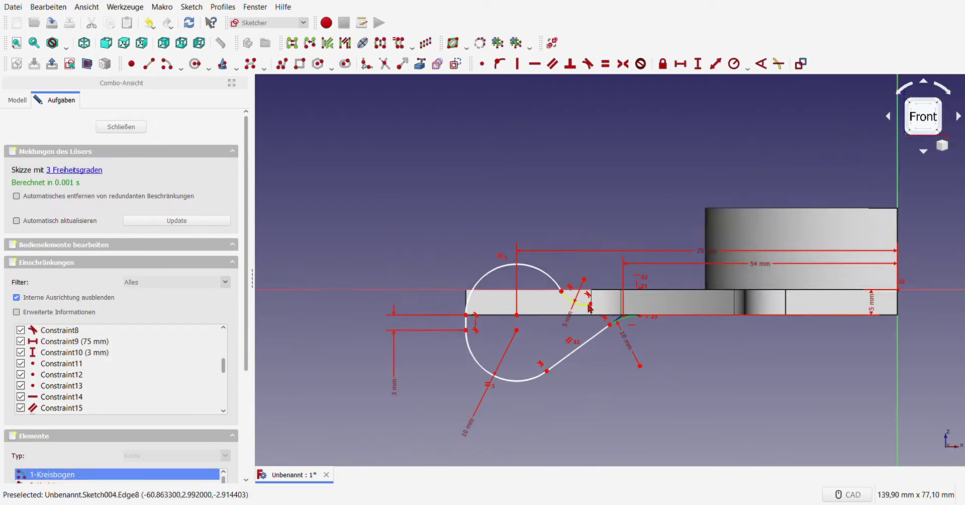
scroll(627, 316, up, 4)
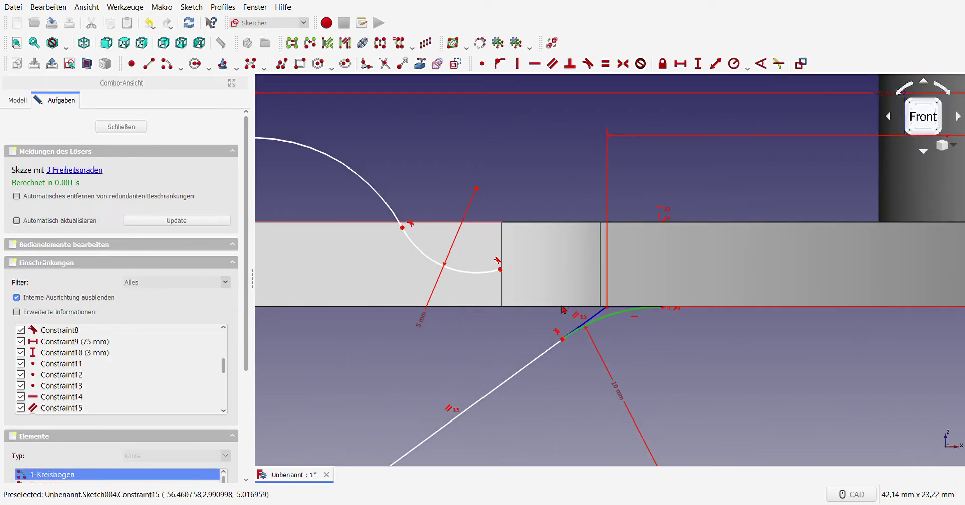
click(690, 349)
scroll(563, 314, down, 4)
scroll(525, 305, up, 3)
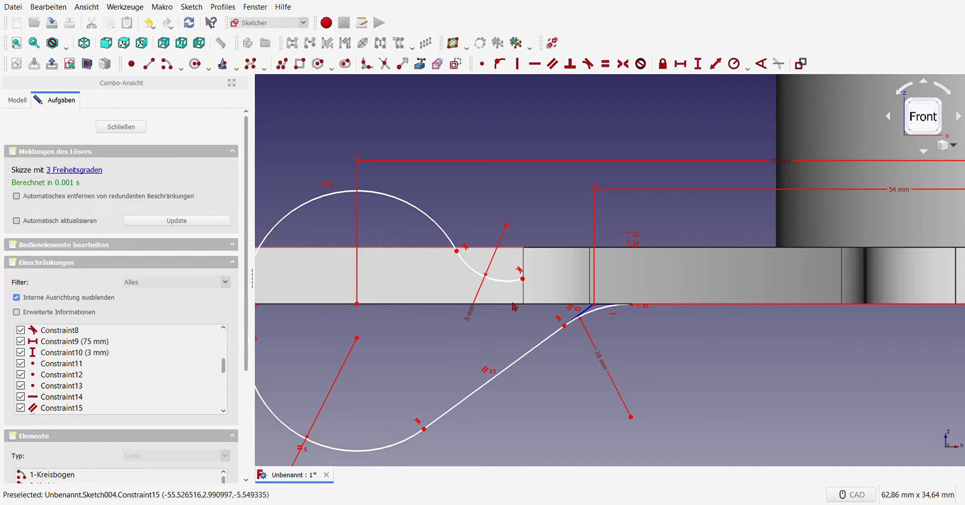
click(431, 67)
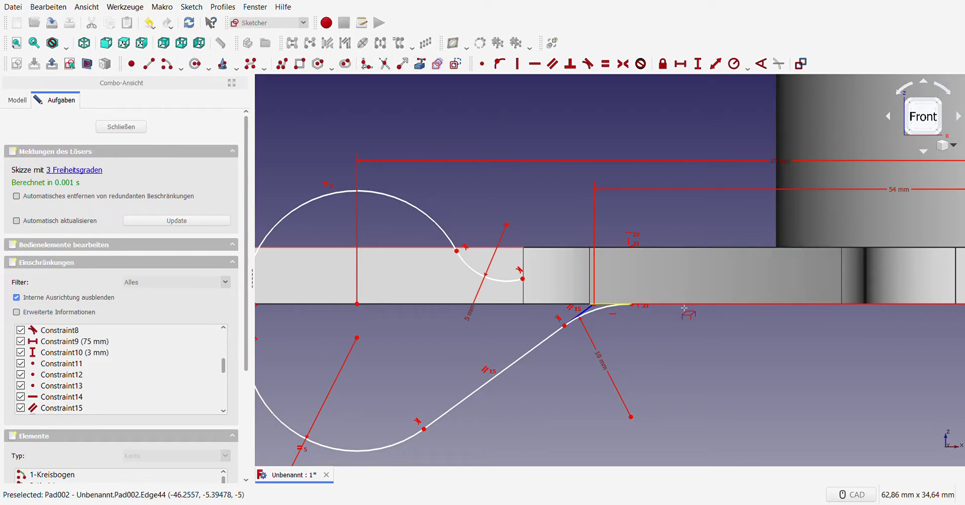
key(Escape)
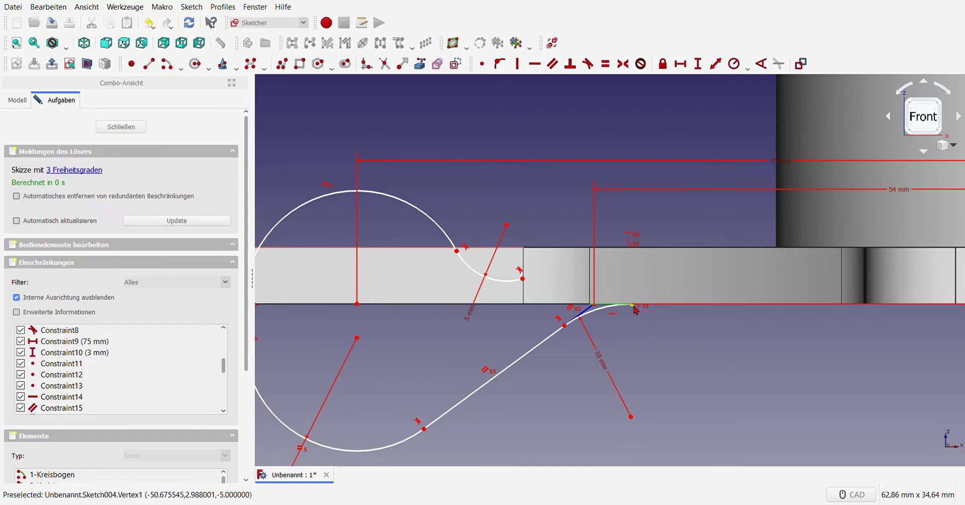
click(615, 308)
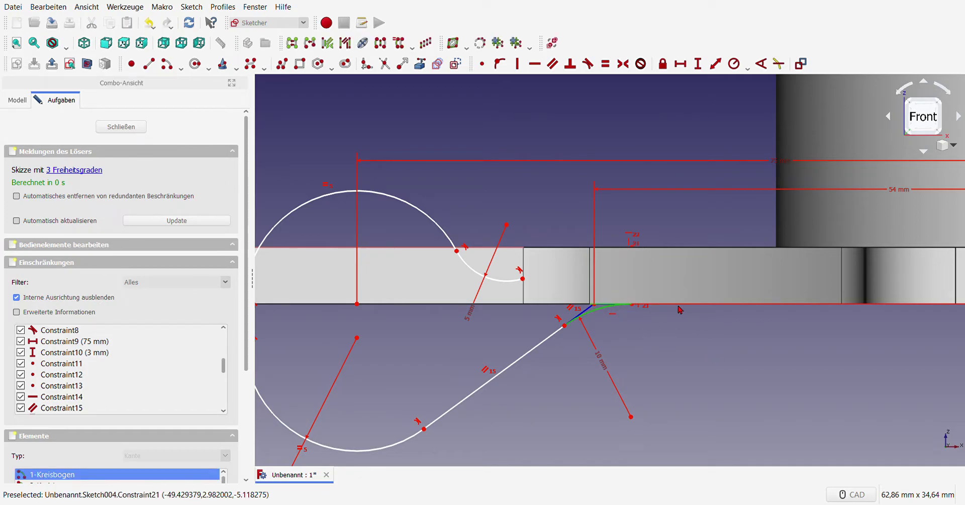
key(Escape)
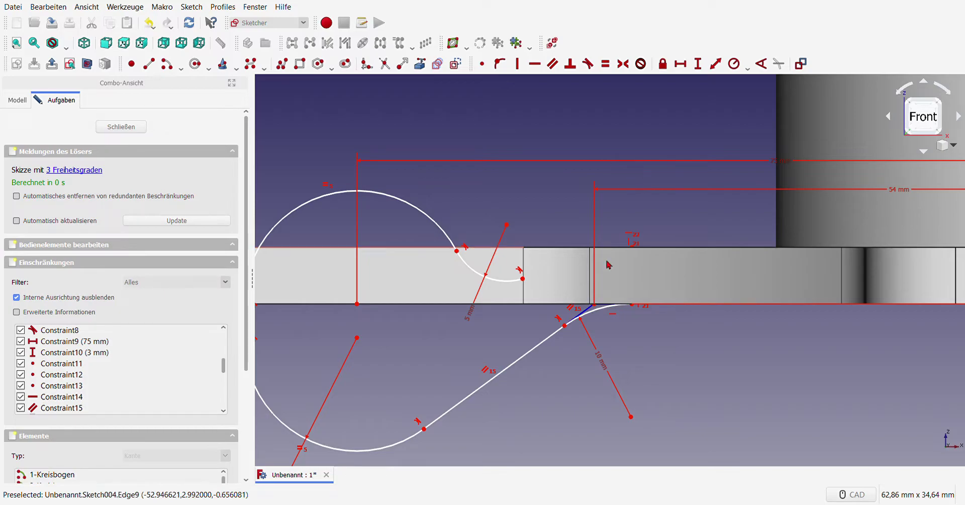
scroll(673, 335, up, 2)
click(596, 292)
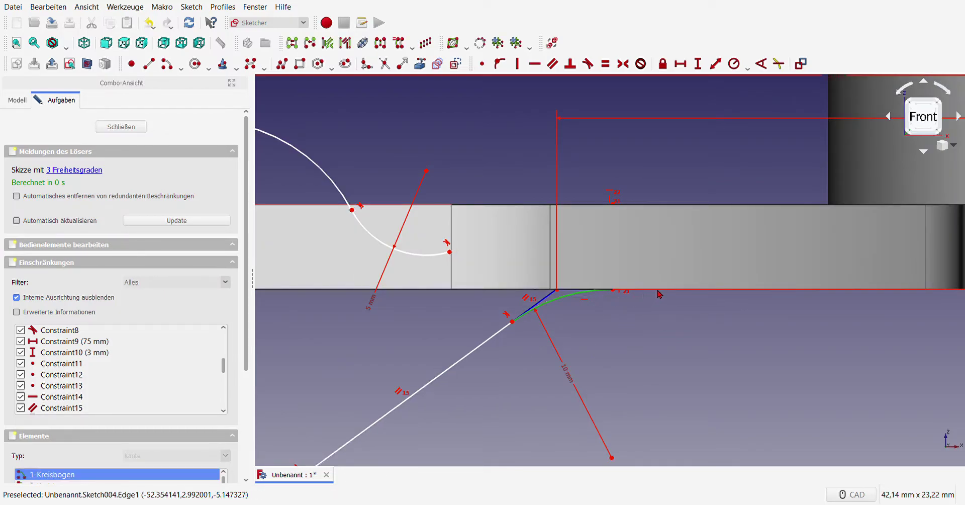
key(Escape)
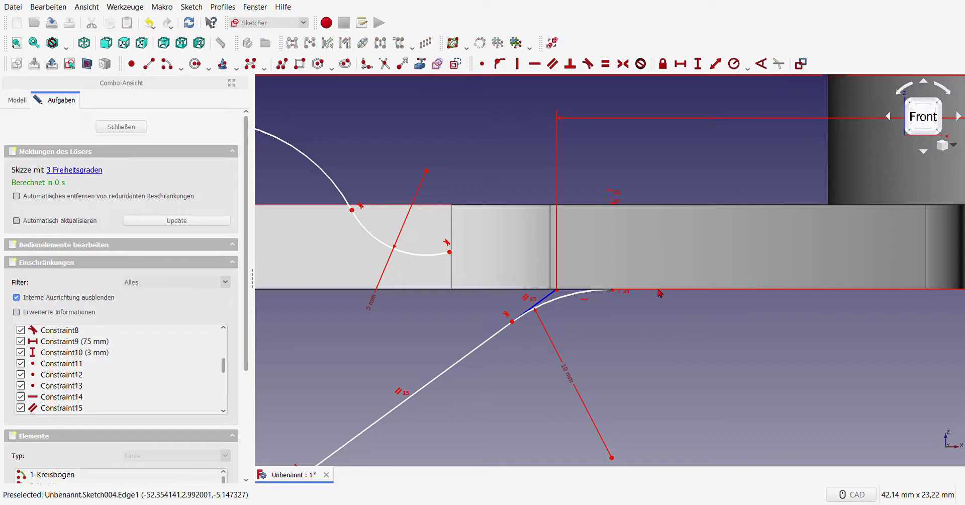
click(613, 291)
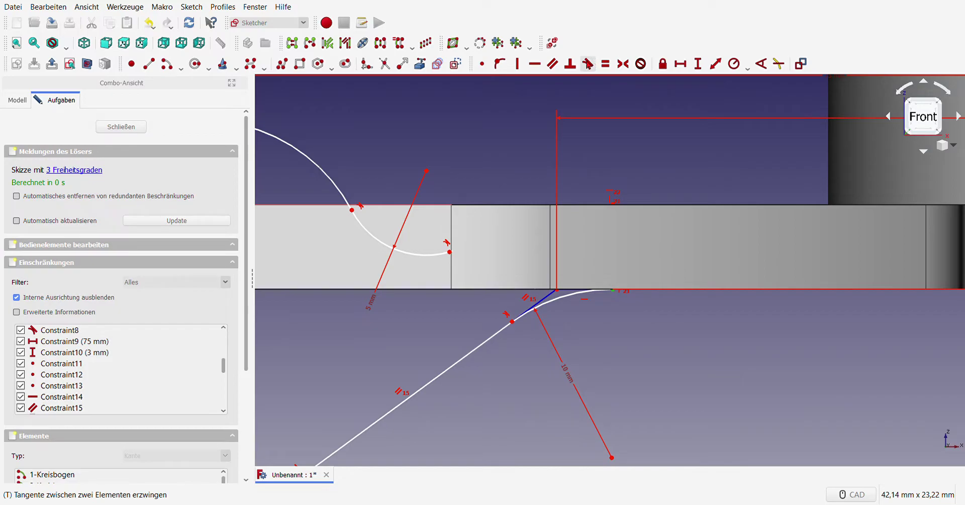
click(631, 175)
Show the model in wireframe and make the small 10 mm arc tangent to the horizontal construction line at the arm's underside.
click(70, 62)
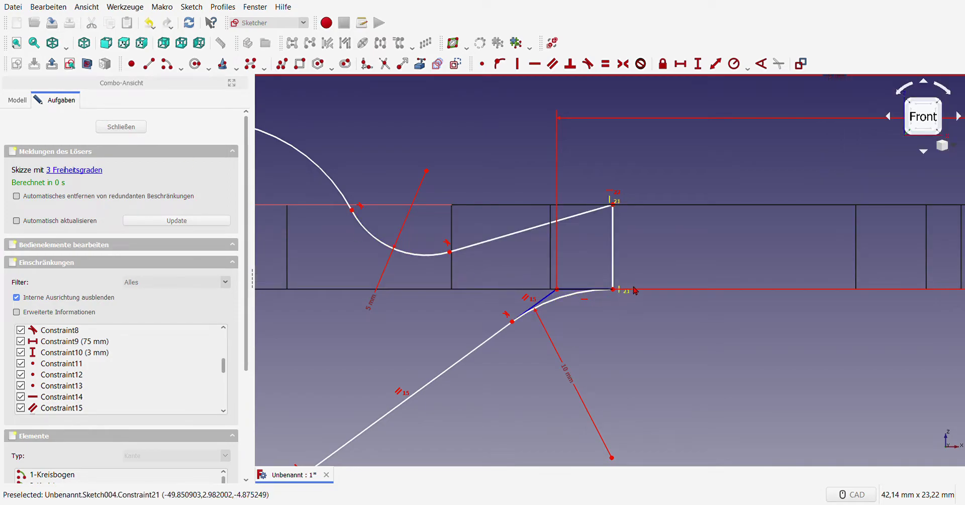
click(579, 292)
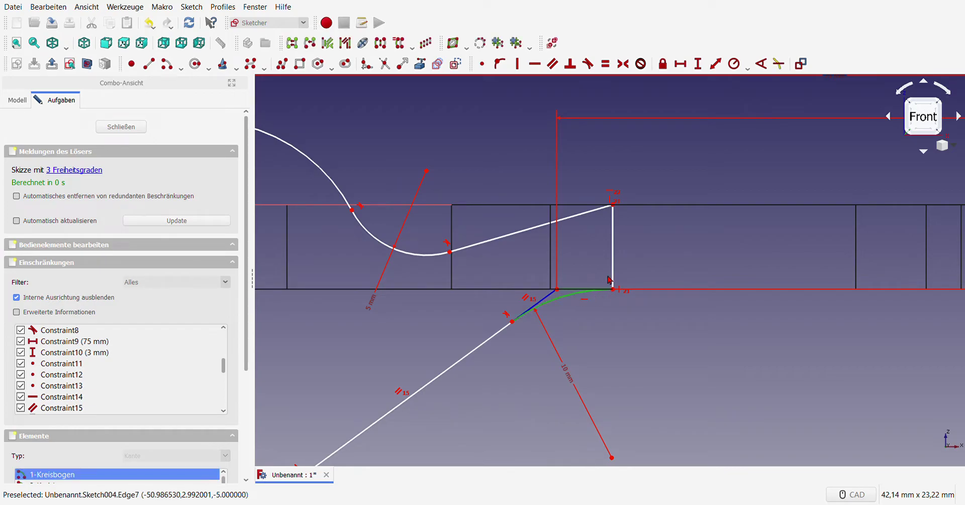
click(588, 64)
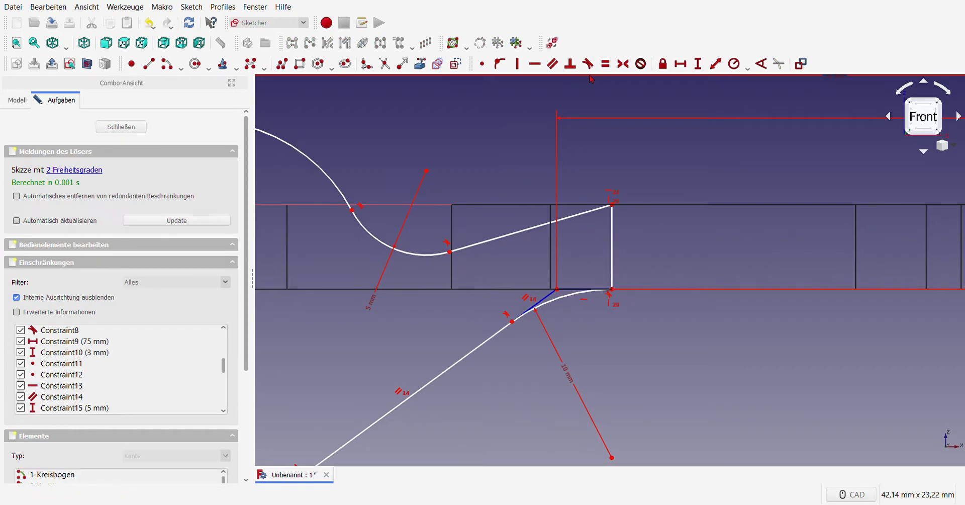
Highlight the under-constrained elements and set the angle between the sloping upper line and the horizontal axis to 175°.
scroll(674, 336, down, 4)
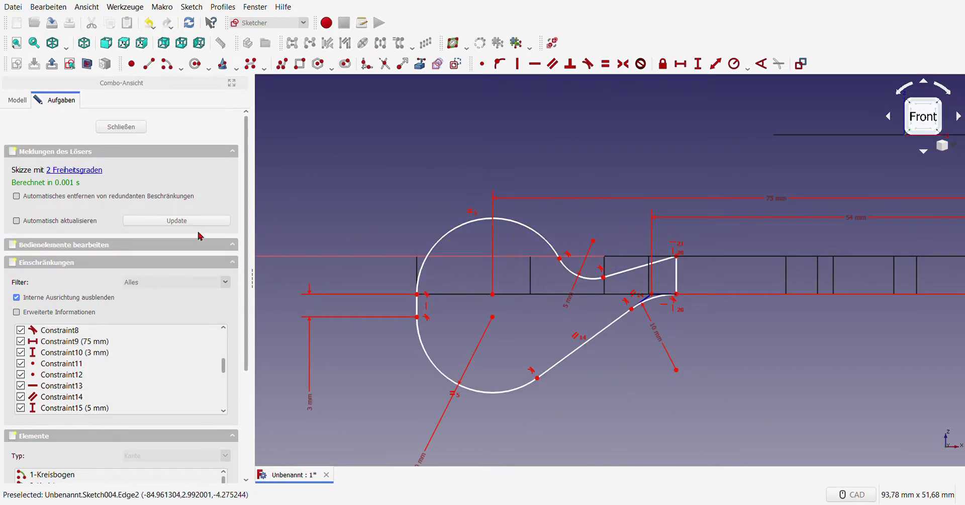
click(100, 170)
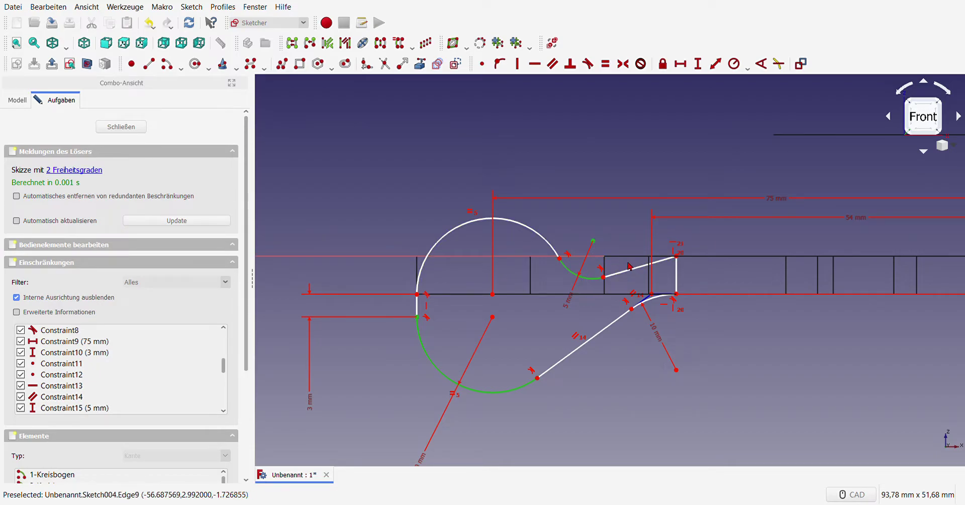
click(601, 257)
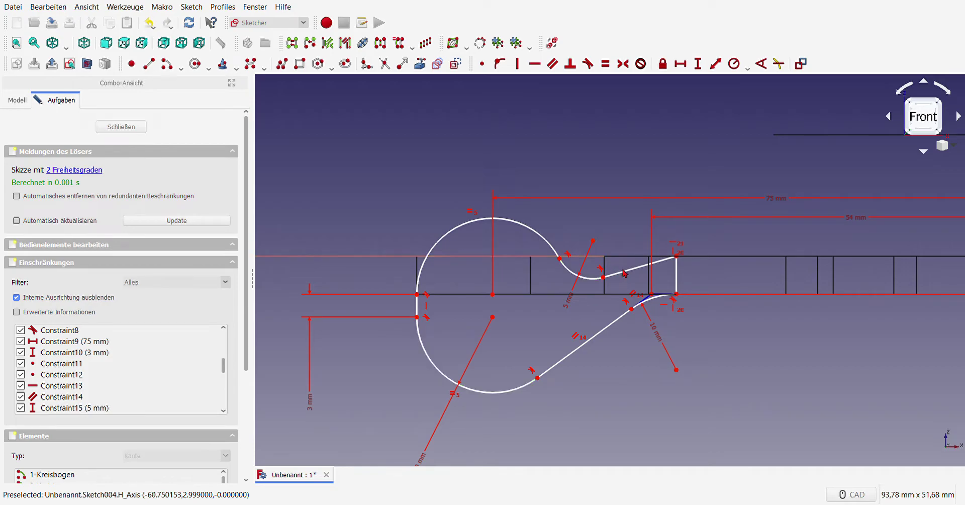
click(611, 271)
click(594, 256)
click(761, 63)
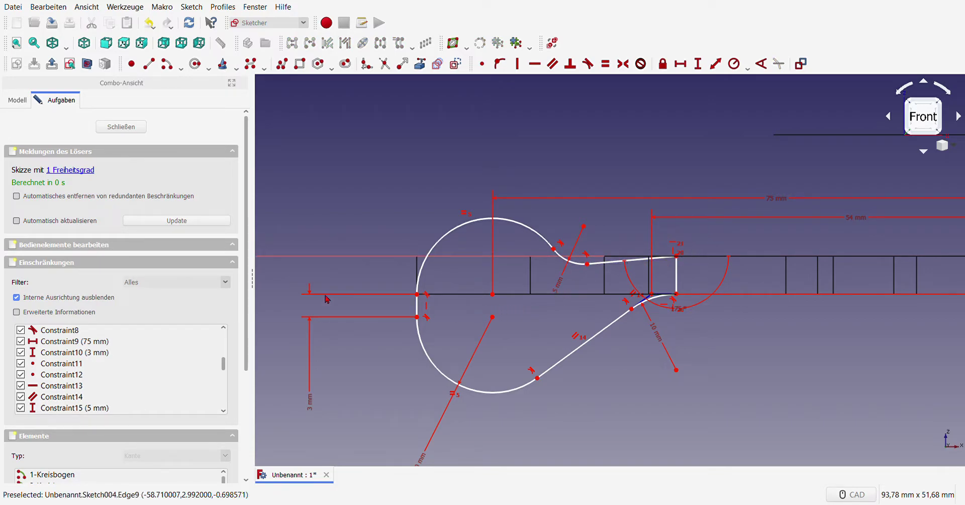
Find the remaining free element and dimension the vertical distance from the large upper arc's outer end to the horizontal axis, level with the arm's underside.
click(75, 170)
click(365, 199)
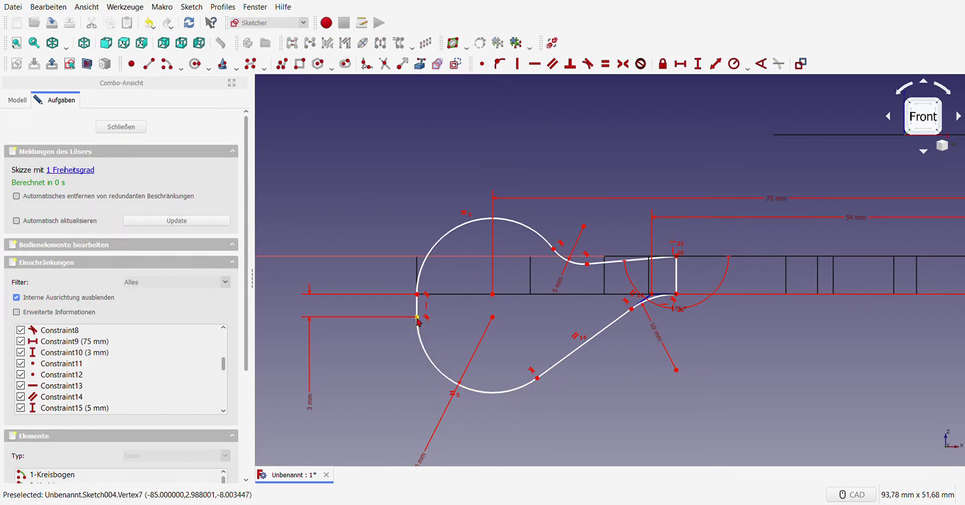
drag(420, 297, 418, 297)
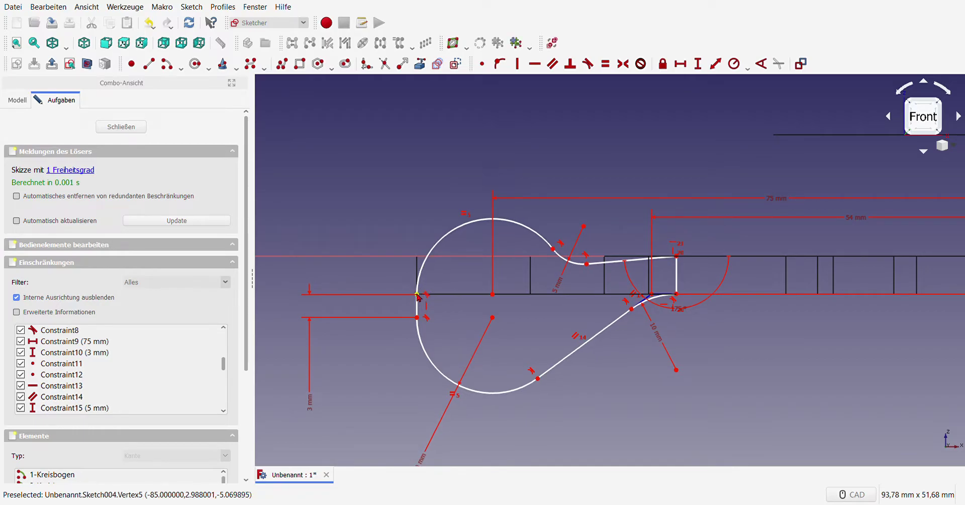
click(420, 296)
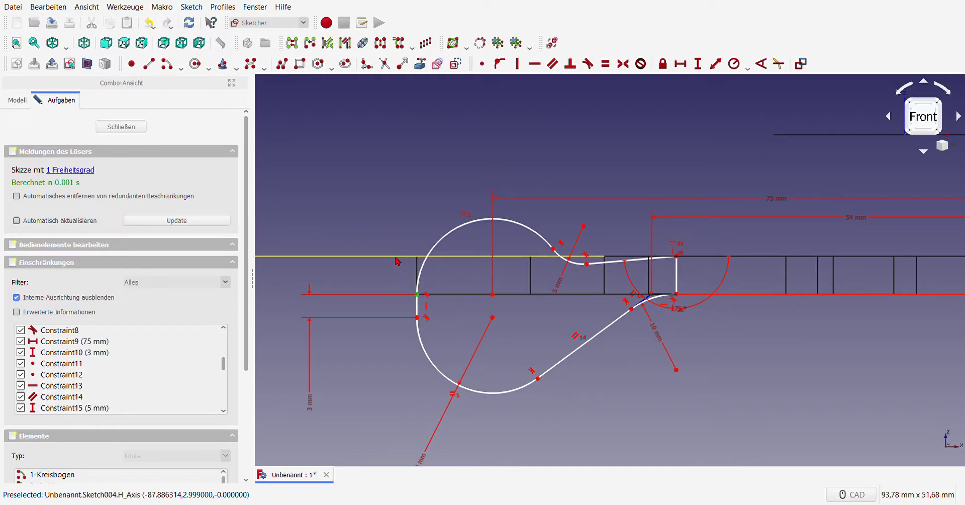
click(396, 257)
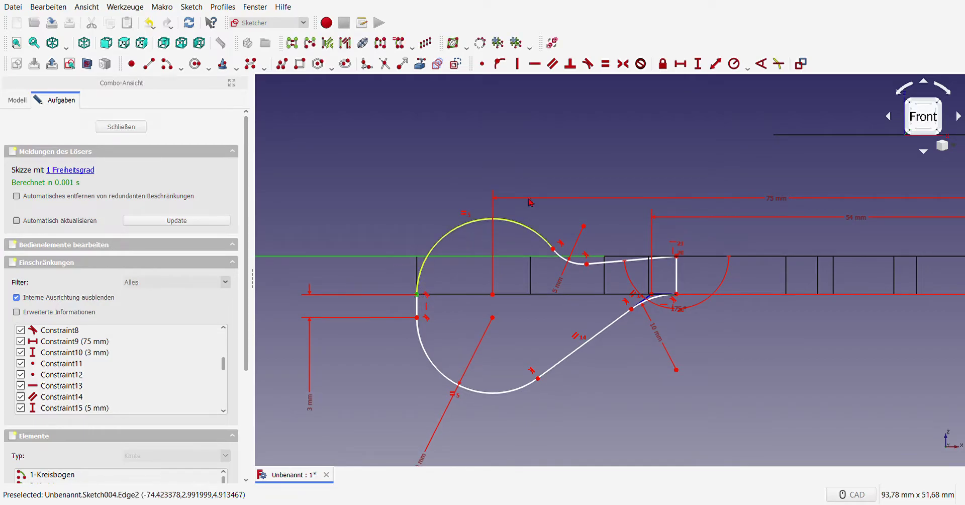
click(698, 64)
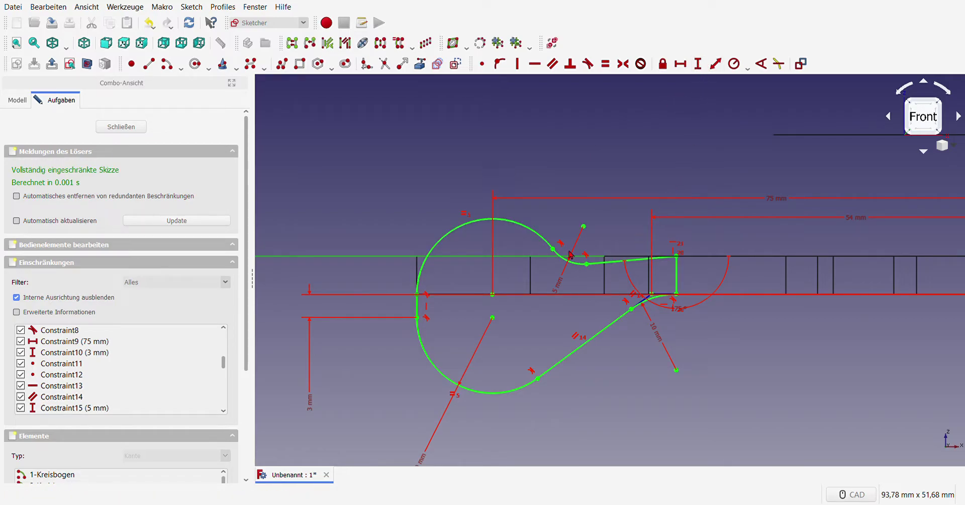
Restore the standard display style and close the hook-like profile sketch.
click(475, 304)
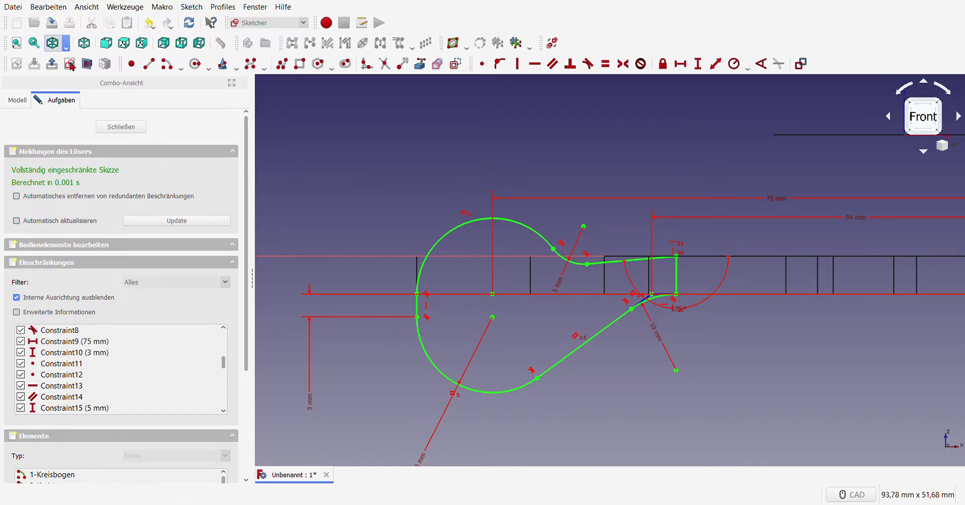
click(52, 43)
click(123, 128)
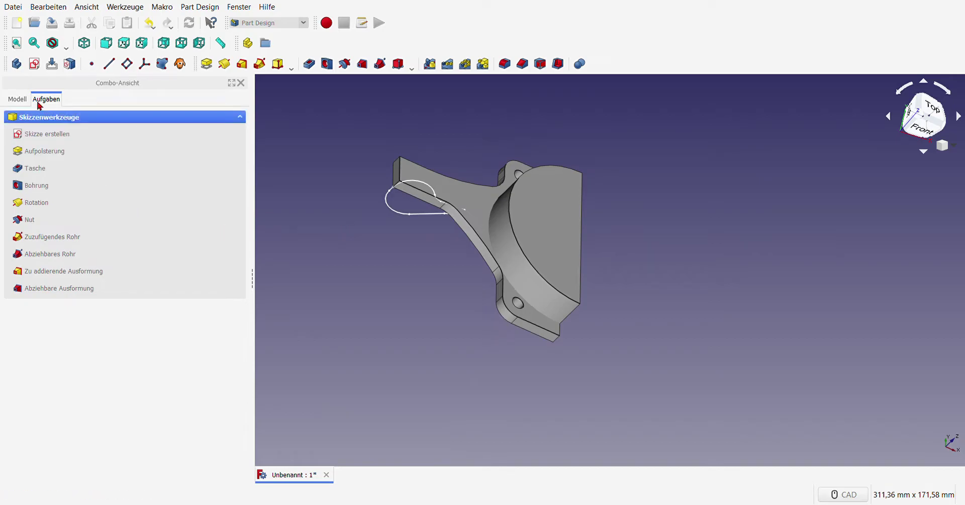
Offset the profile sketch Sketch004 across the arm by setting its attachment position z to -7 mm.
click(17, 99)
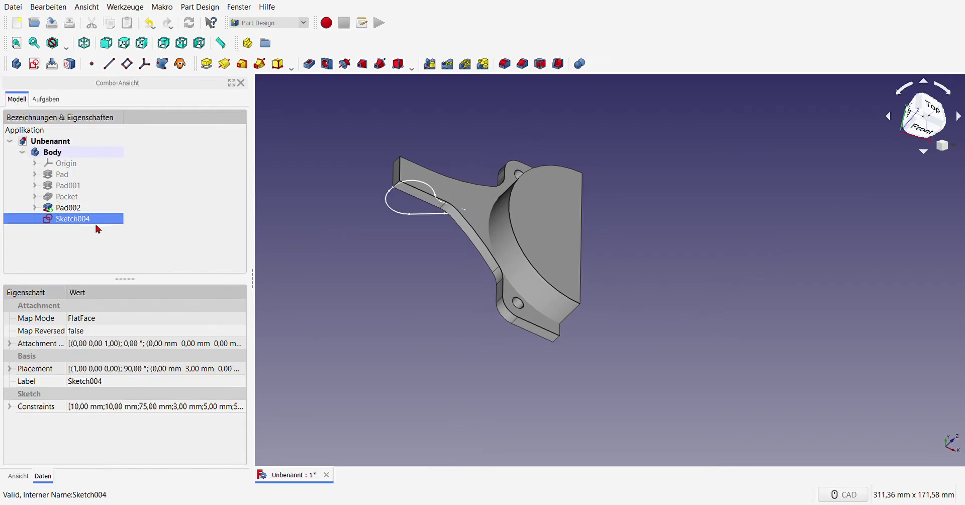
middle_drag(413, 312, 474, 357)
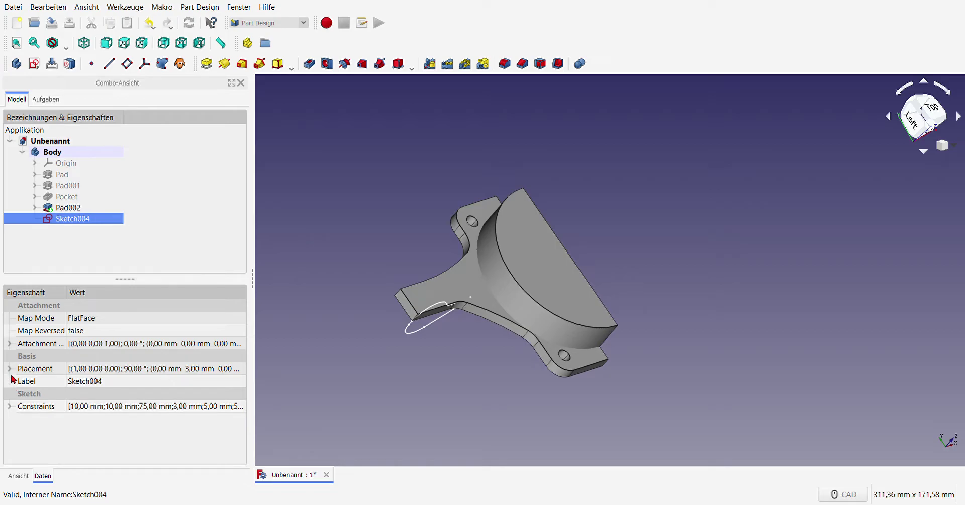
click(10, 344)
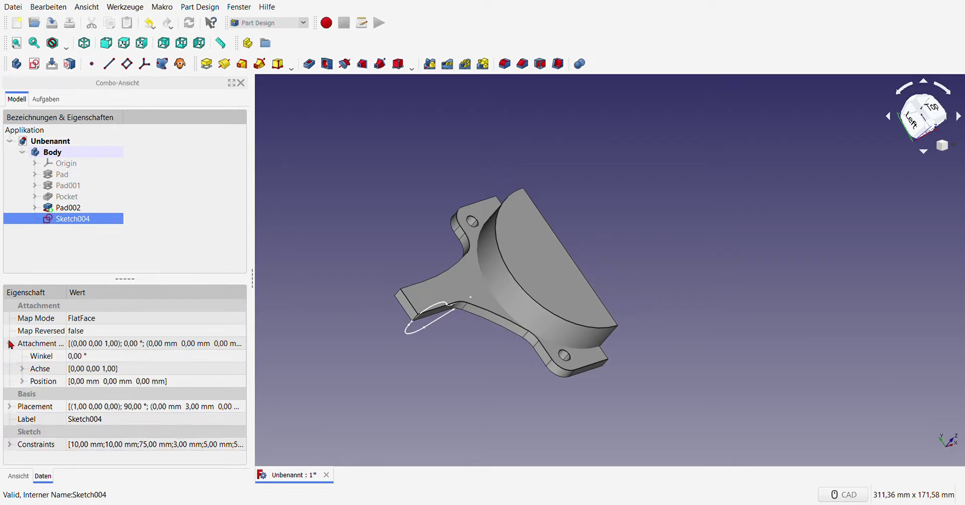
click(23, 381)
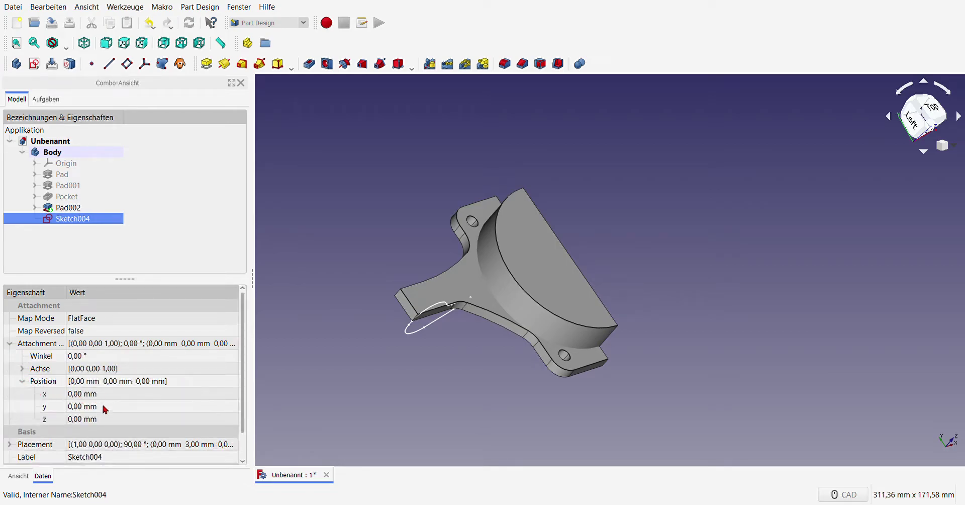
click(108, 420)
text(-4)
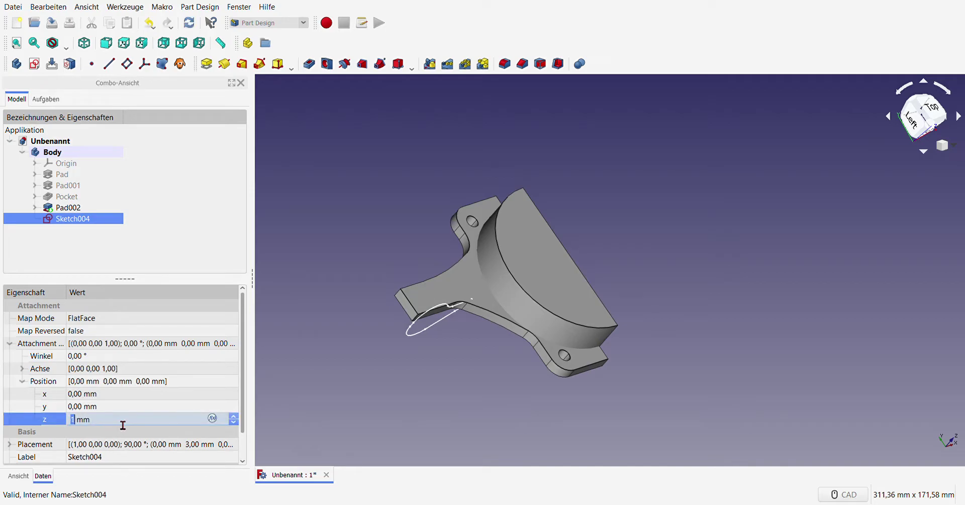
scroll(123, 425, down, 2)
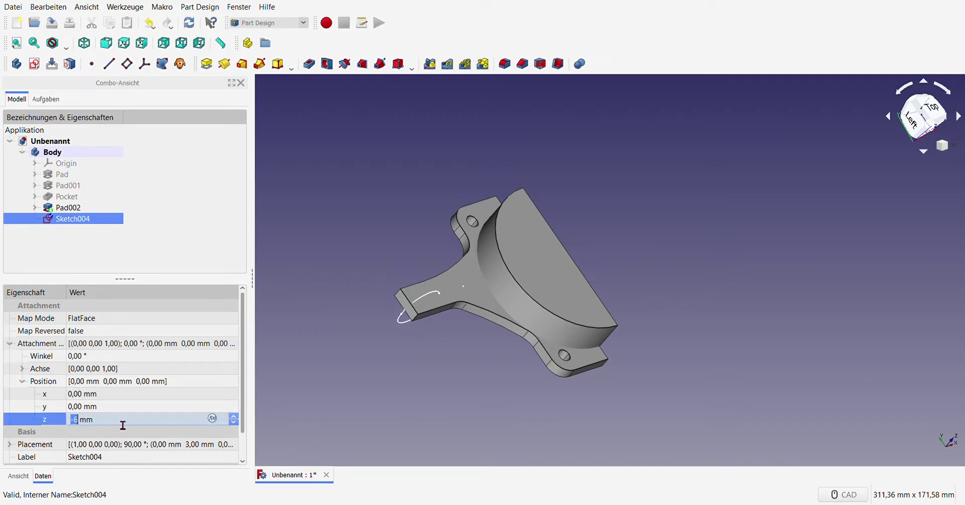
scroll(123, 425, down, 1)
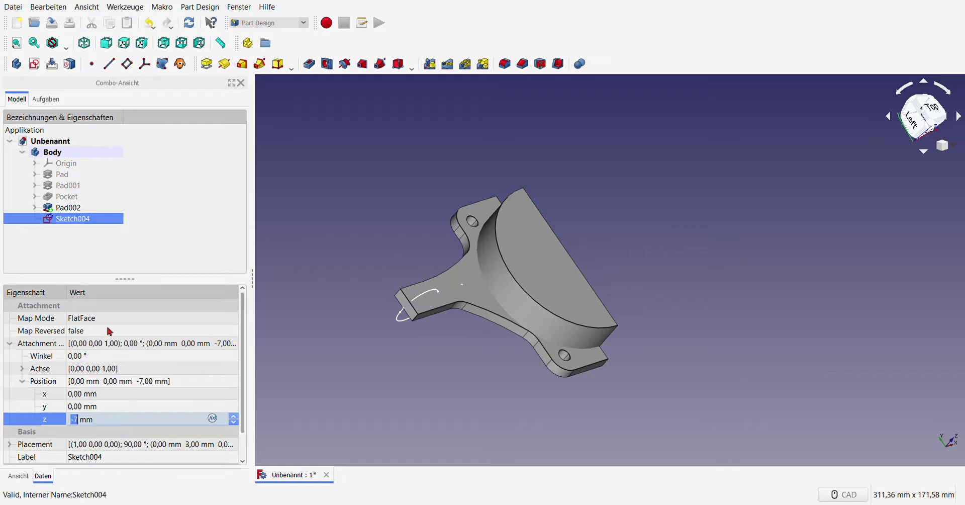
click(138, 249)
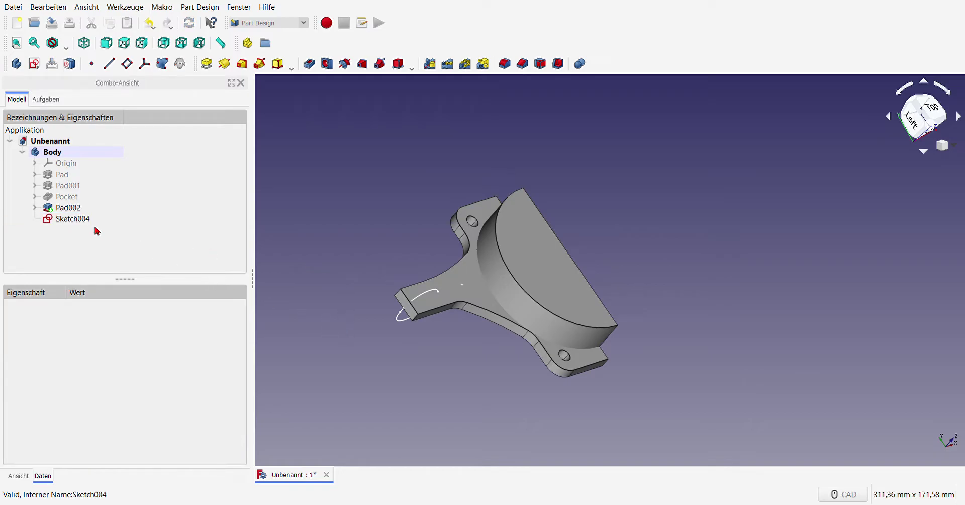
Pad Sketch004 in the reversed direction up to the arm's rear side face.
click(73, 219)
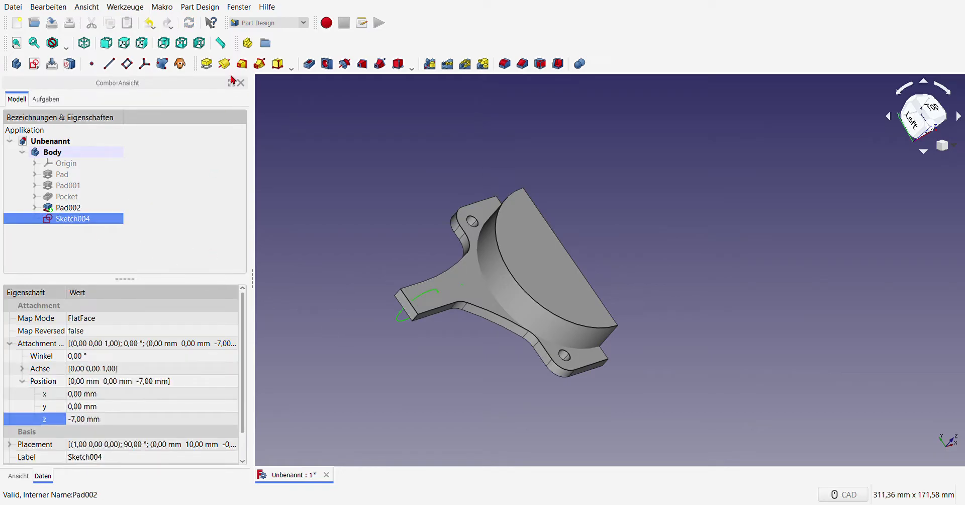
middle_drag(393, 383, 586, 400)
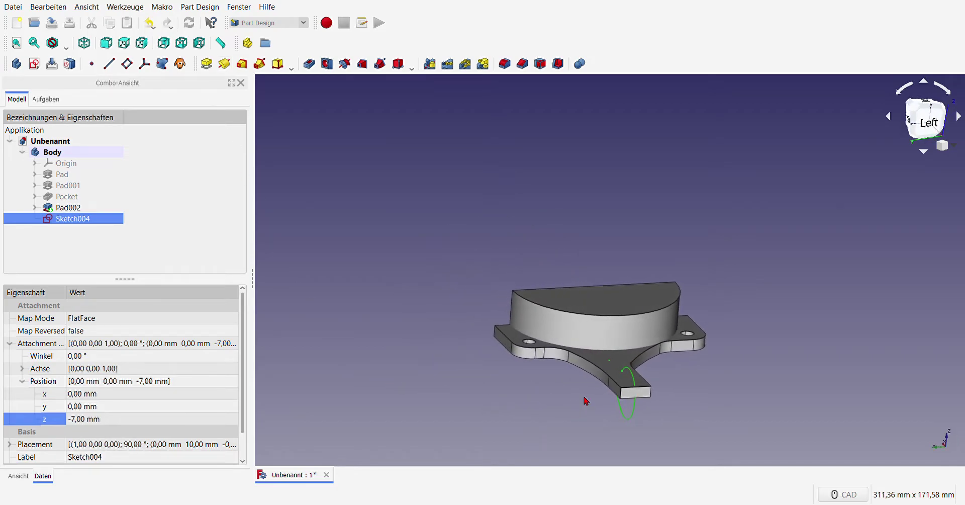
scroll(676, 408, up, 2)
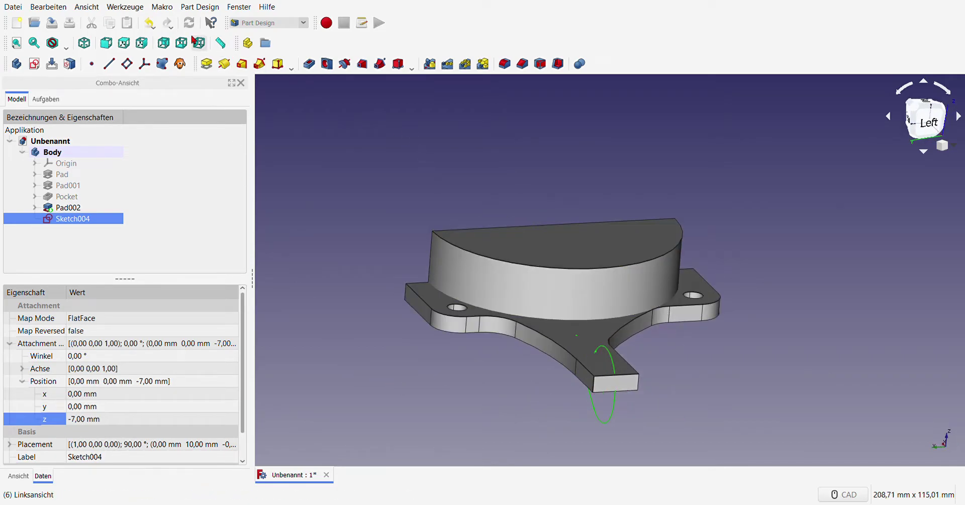
click(207, 64)
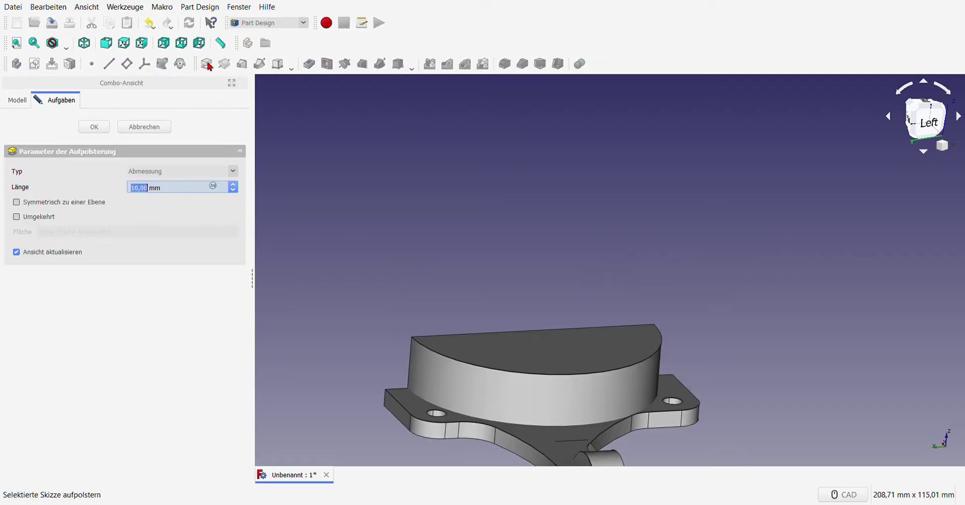
scroll(568, 217, down, 3)
scroll(550, 324, up, 3)
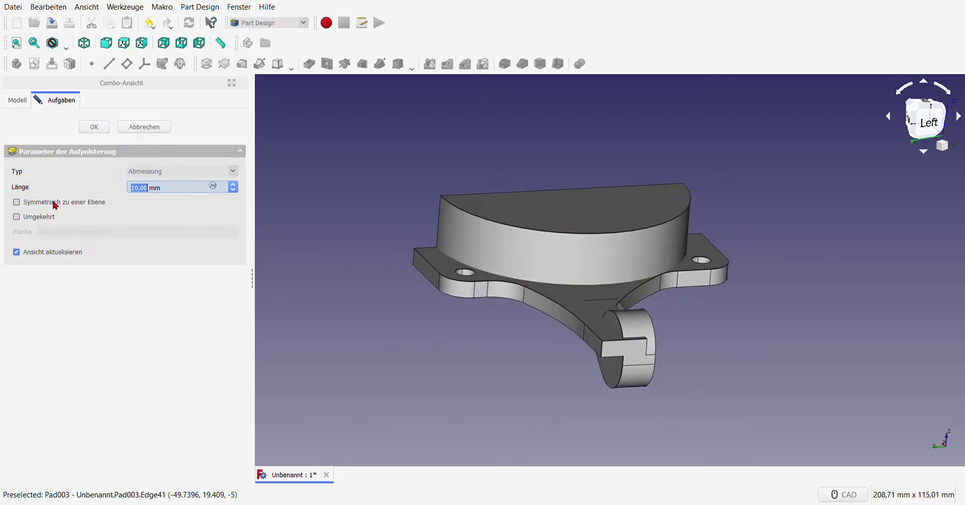
click(16, 217)
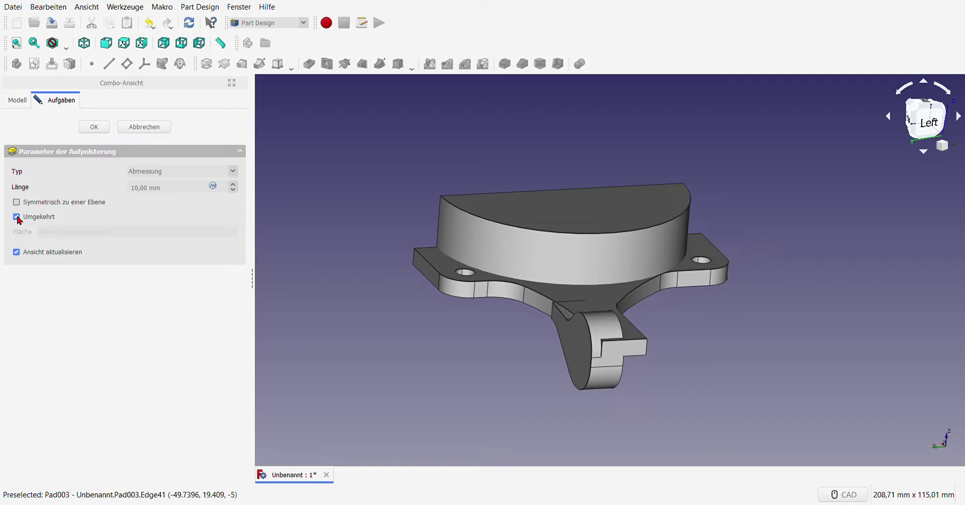
click(186, 174)
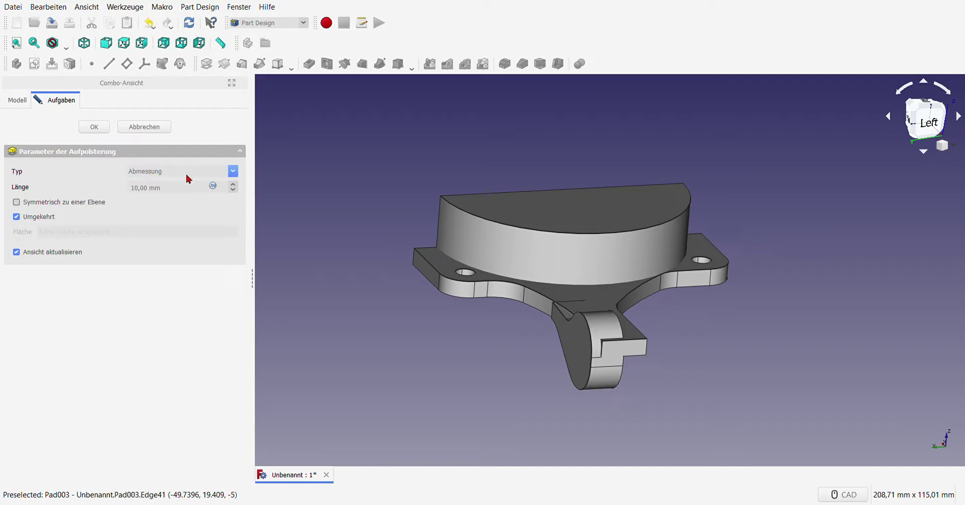
click(170, 210)
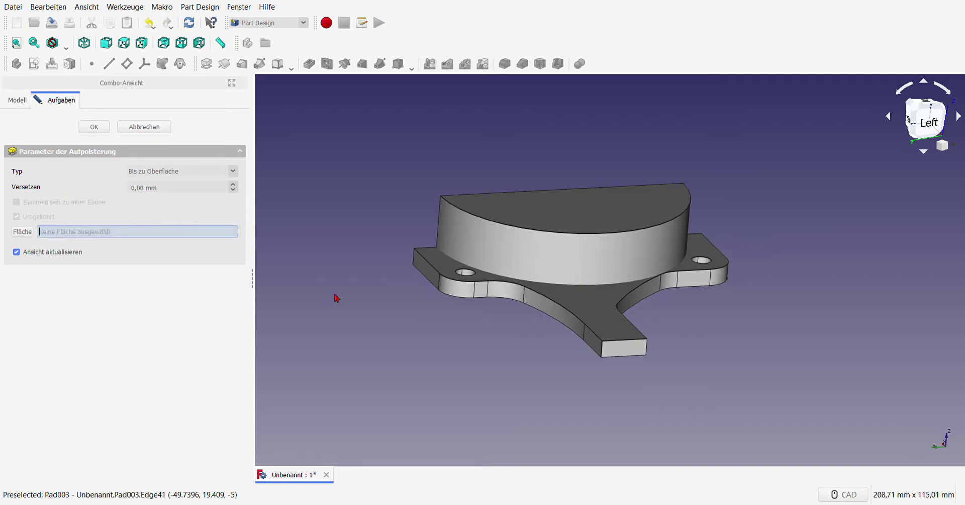
click(593, 347)
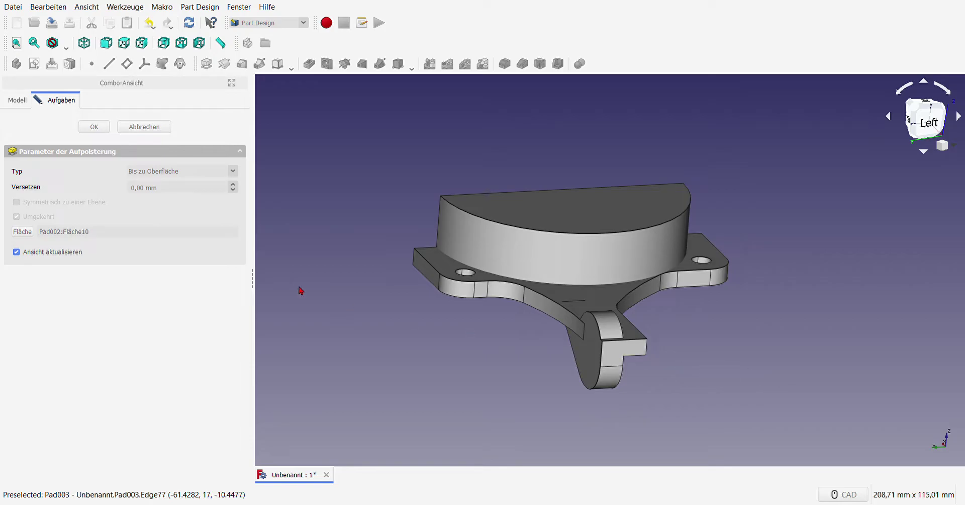
click(94, 127)
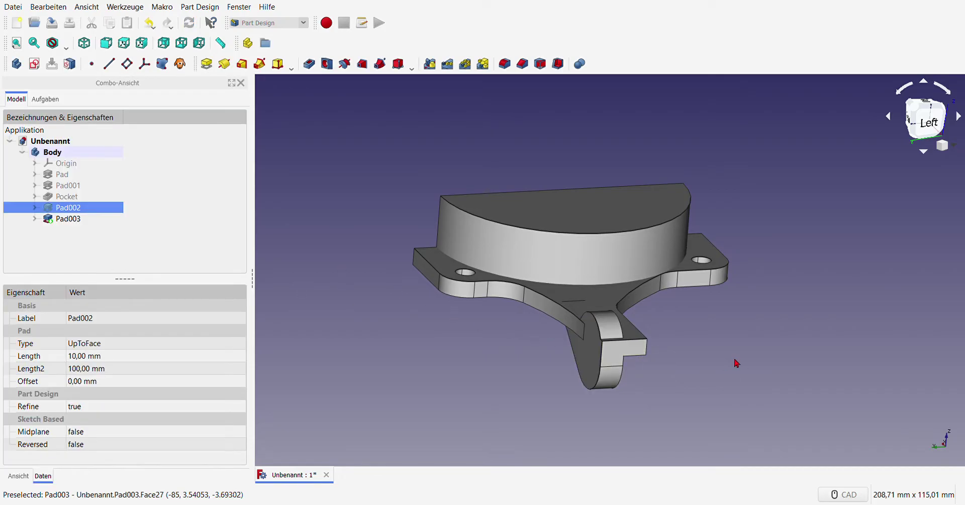
Start a pad on the hook's front-facing circular-segment face above the arm.
middle_drag(779, 346, 581, 330)
scroll(397, 236, up, 3)
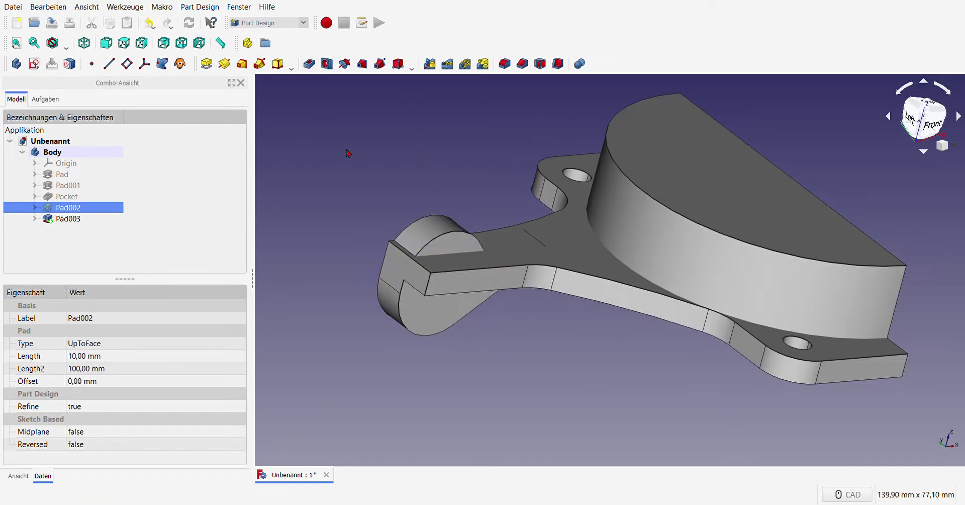
click(441, 245)
click(207, 65)
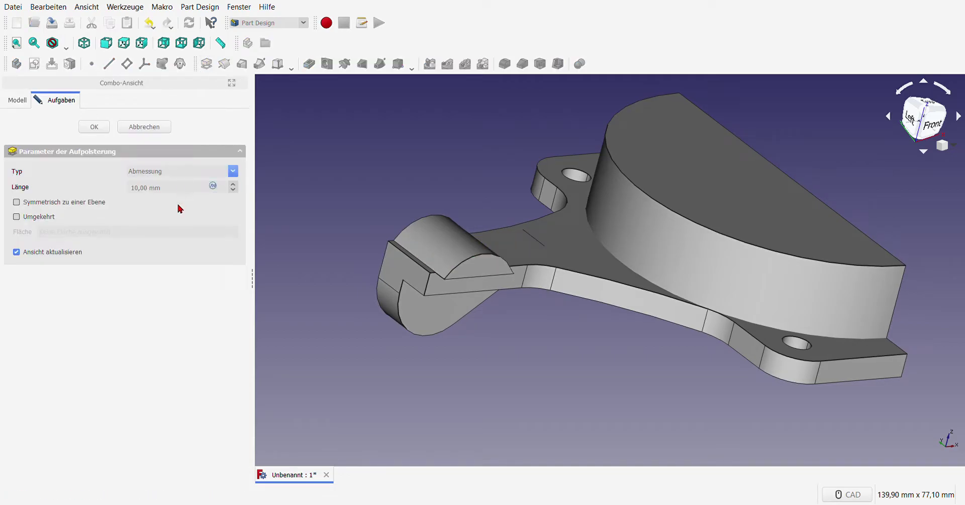
Try to end the pad at the arm's front side face.
key(Down)
key(Down)
key(Down)
click(480, 289)
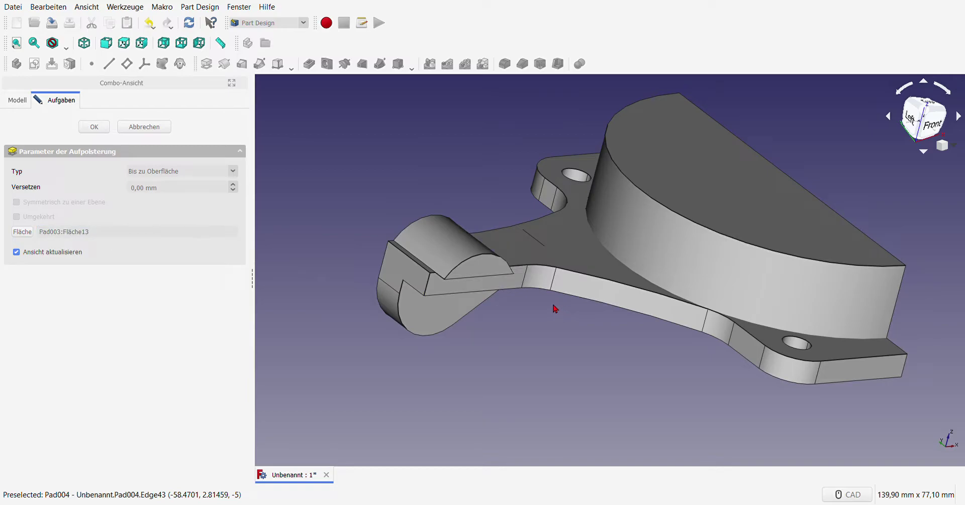
scroll(424, 273, up, 4)
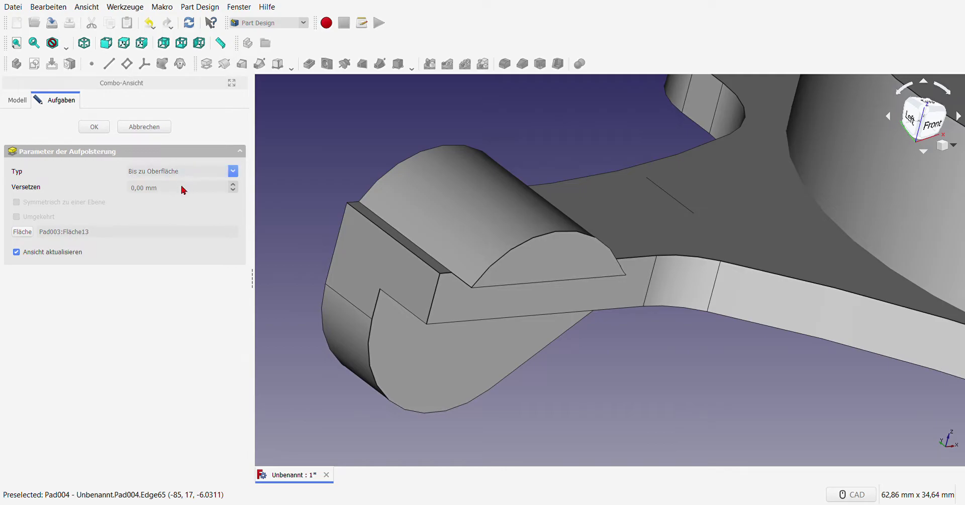
key(Up)
key(Up)
key(Up)
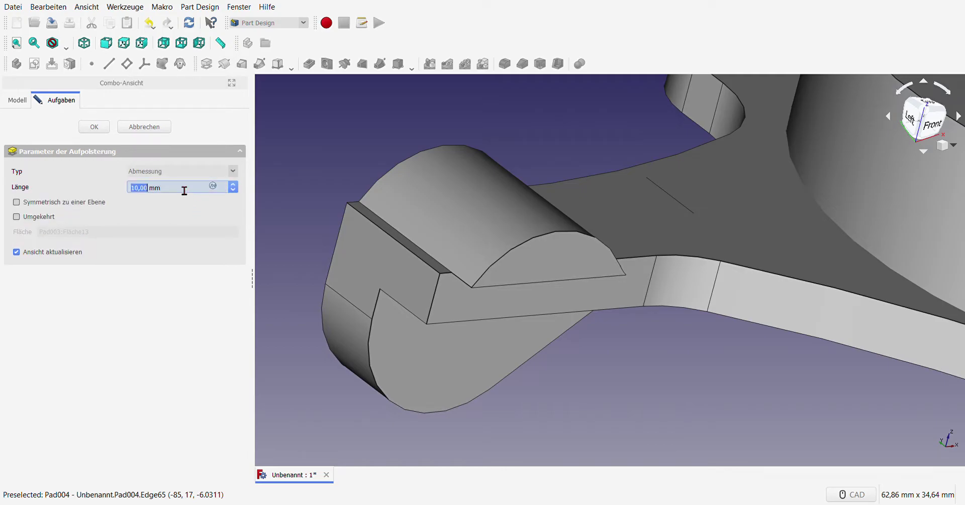
Set the length of the upper segment's pad to 7 mm and accept it.
text(5)
key(Up)
key(Up)
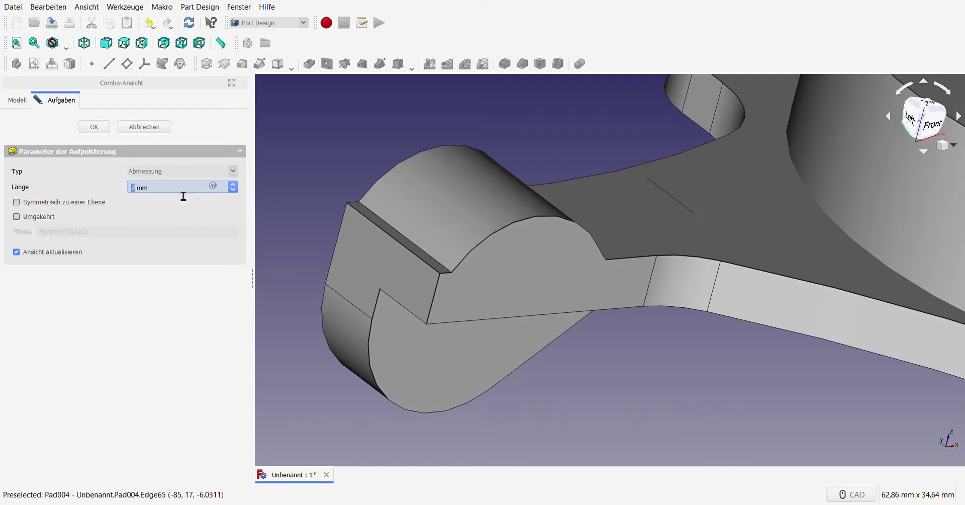
click(101, 129)
Pad the hook's front-facing surface below the arm by 7 mm.
click(451, 358)
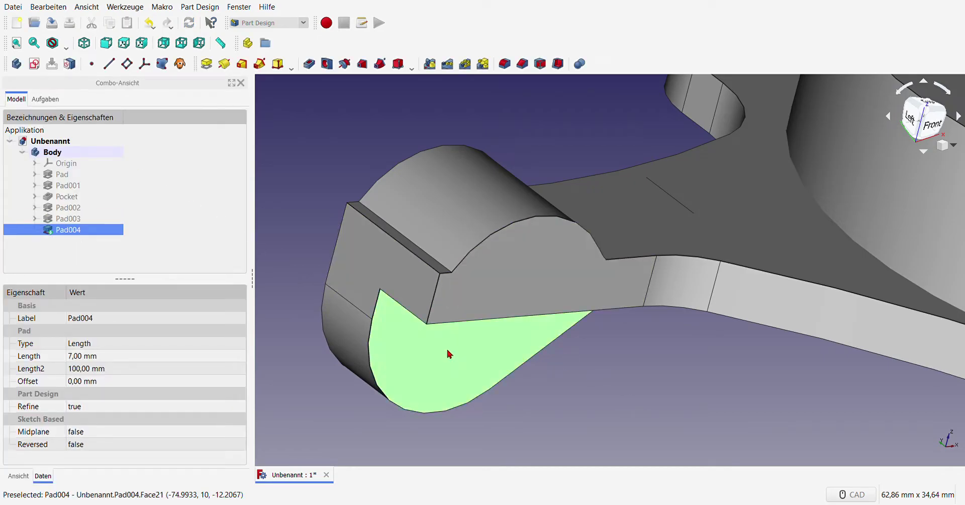
click(206, 63)
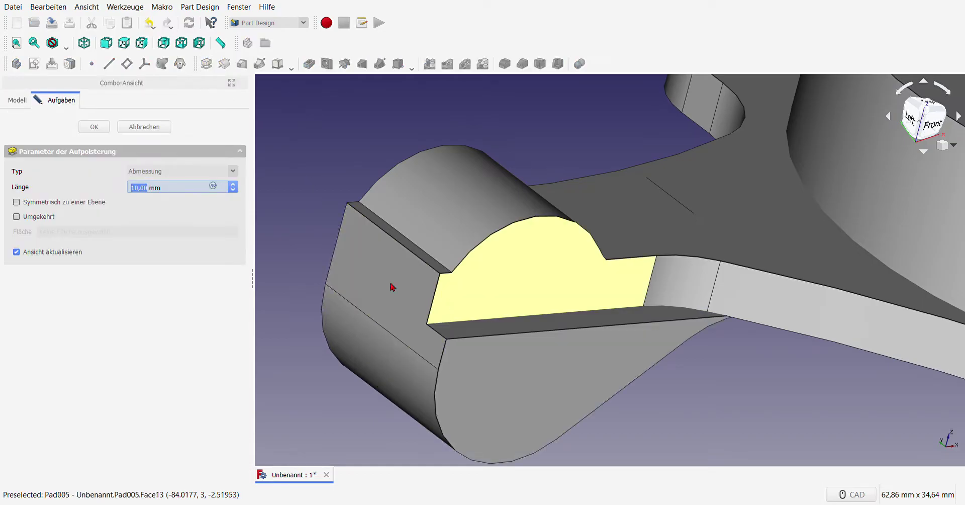
text(7)
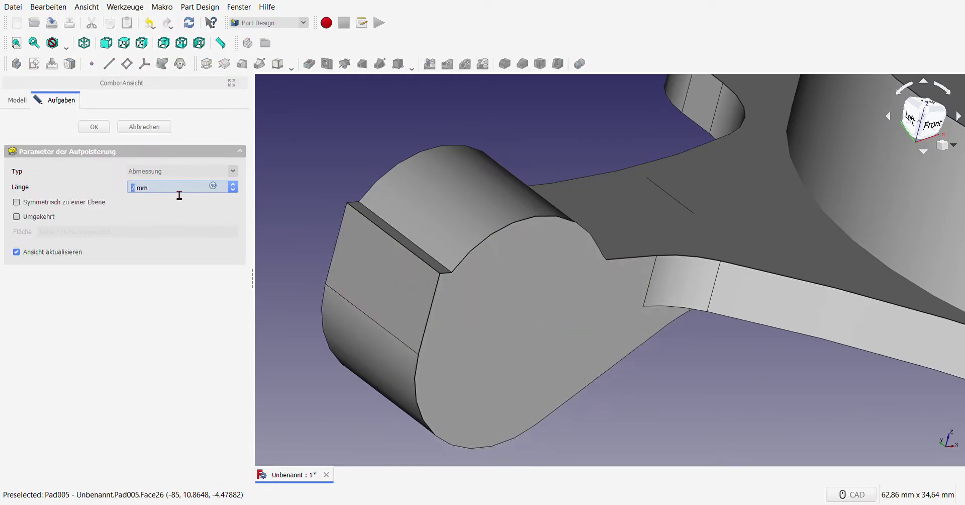
click(94, 127)
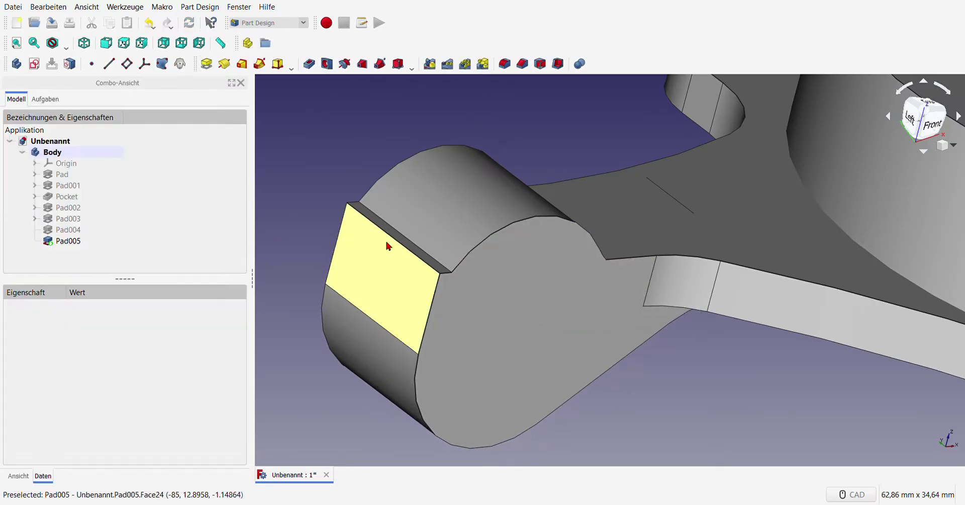
Create a sketch on the hook's flat front face and link the upper arc's edge as external geometry.
scroll(436, 262, down, 5)
middle_drag(486, 334, 429, 295)
scroll(429, 295, up, 4)
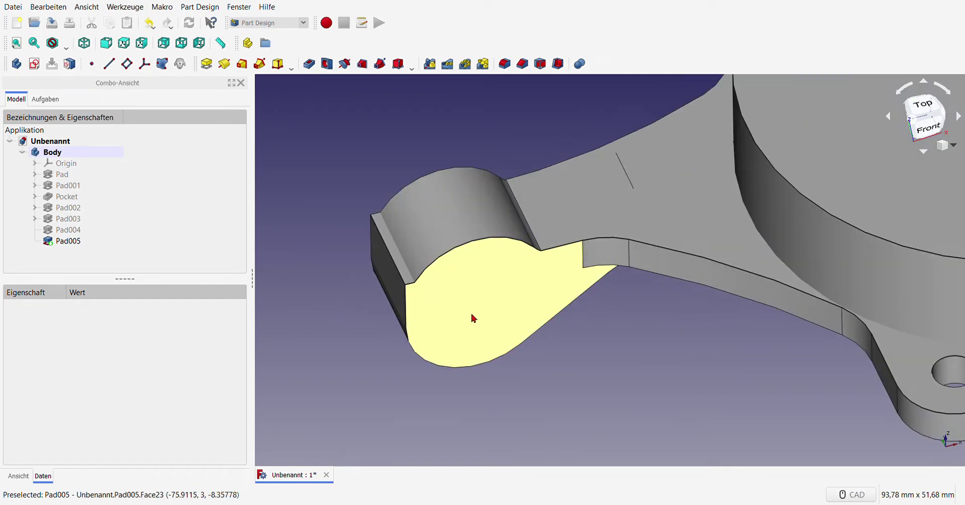
click(460, 304)
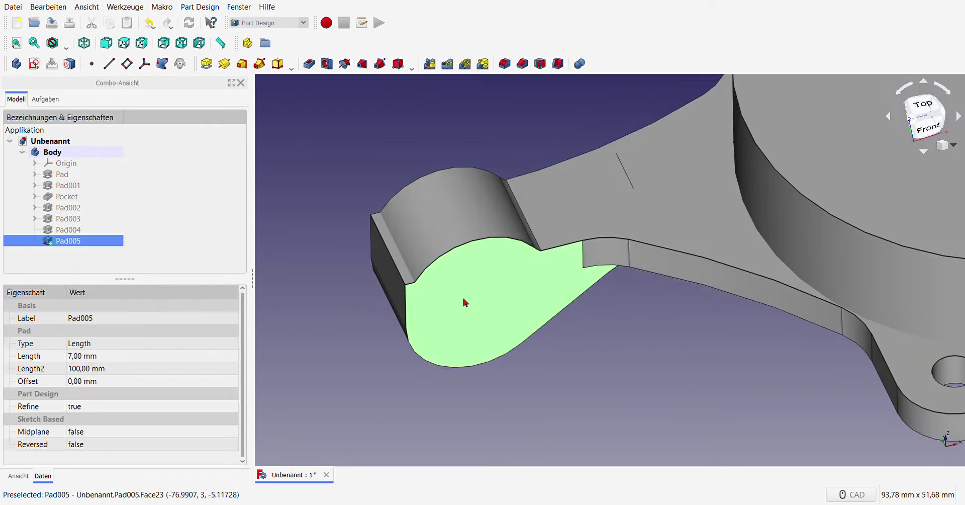
click(35, 64)
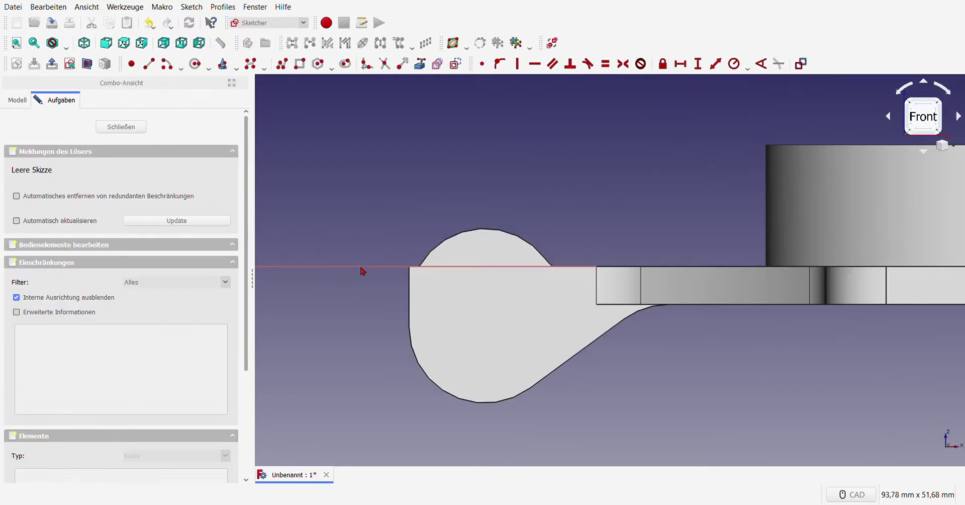
click(420, 63)
click(489, 163)
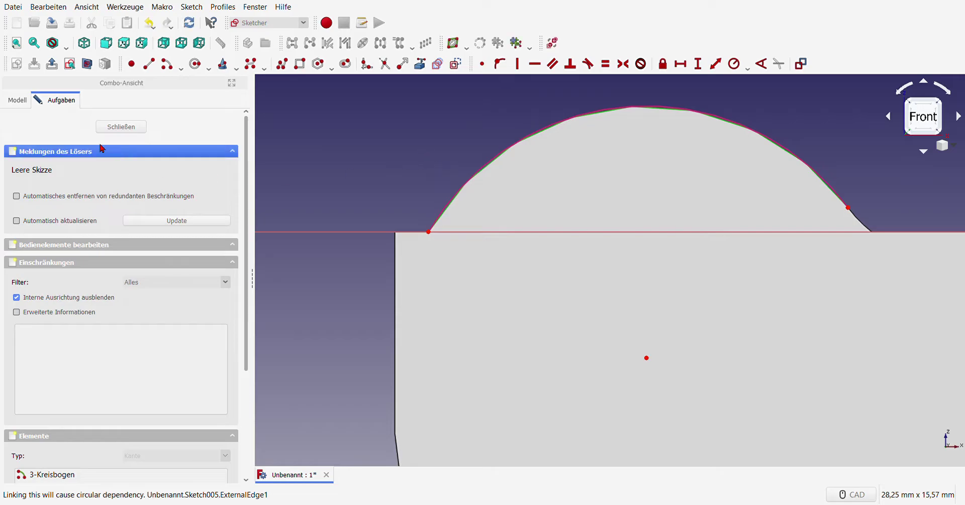
Draw a short arc continuing downward from the linked arc's outer end and make their adjoining endpoints coincident.
click(167, 64)
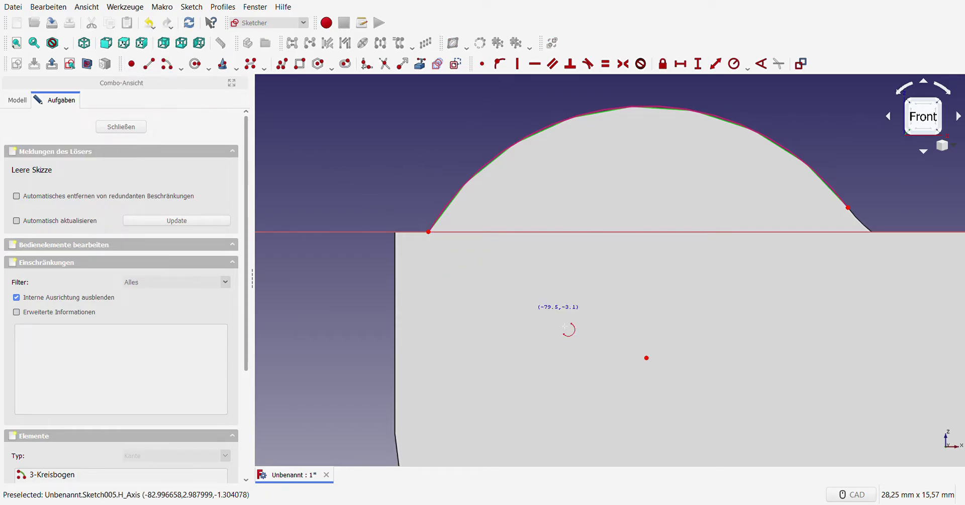
click(426, 237)
click(398, 320)
right_click(476, 335)
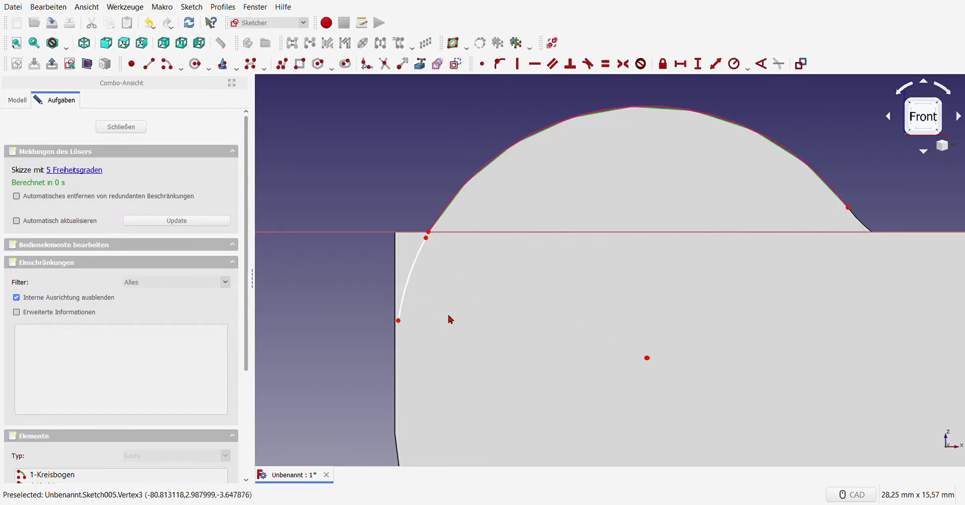
drag(404, 205, 453, 248)
click(481, 64)
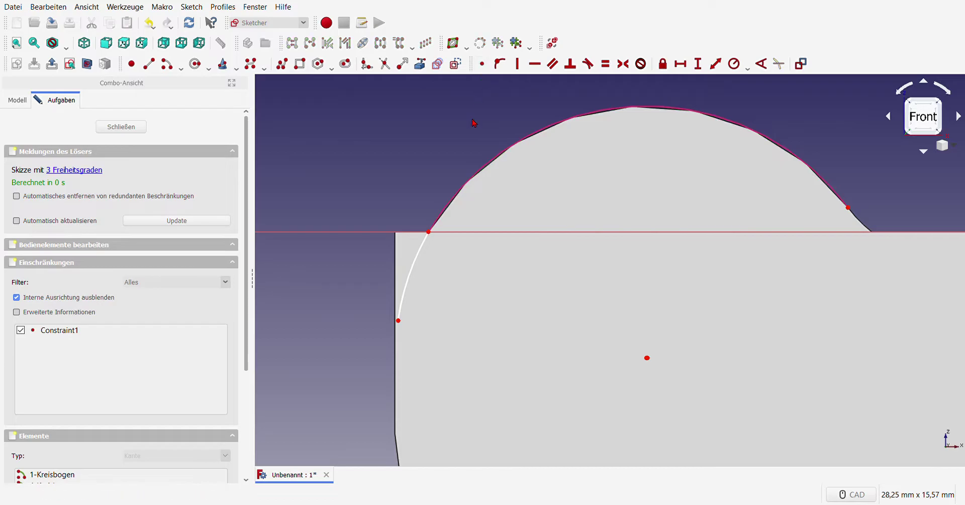
Make the short arc's radius equal to that of the linked arc.
click(415, 272)
click(444, 215)
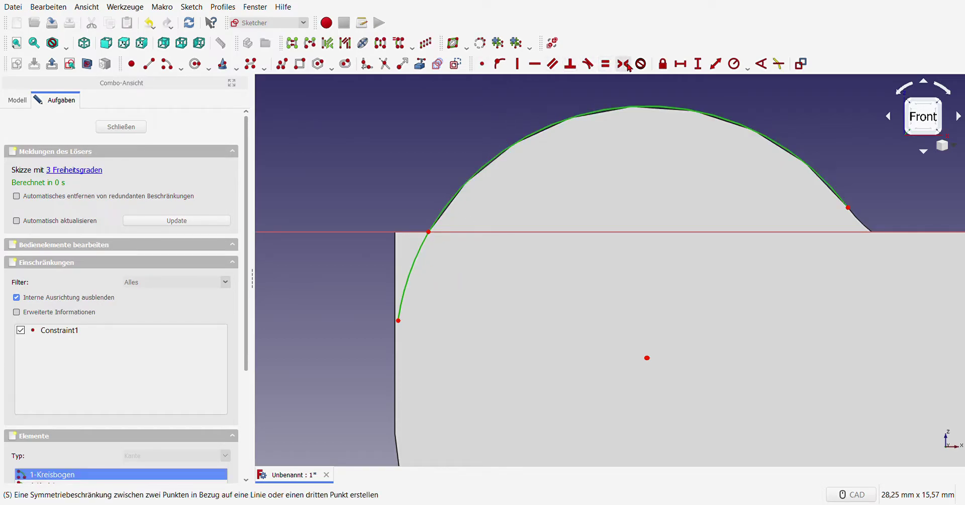
click(605, 64)
Draw a vertical line beside the short arc and make its lower end tangent to the arc's lower end.
click(149, 63)
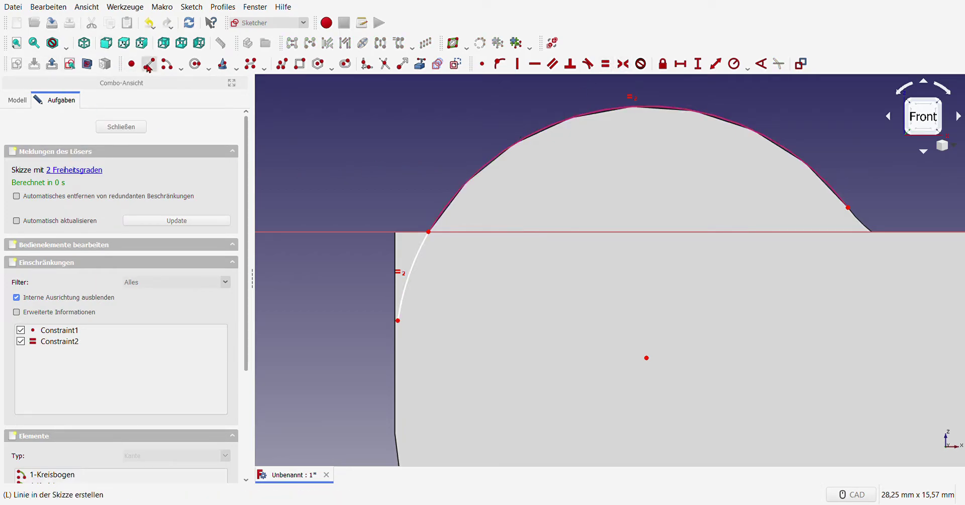
click(389, 236)
click(389, 320)
right_click(465, 323)
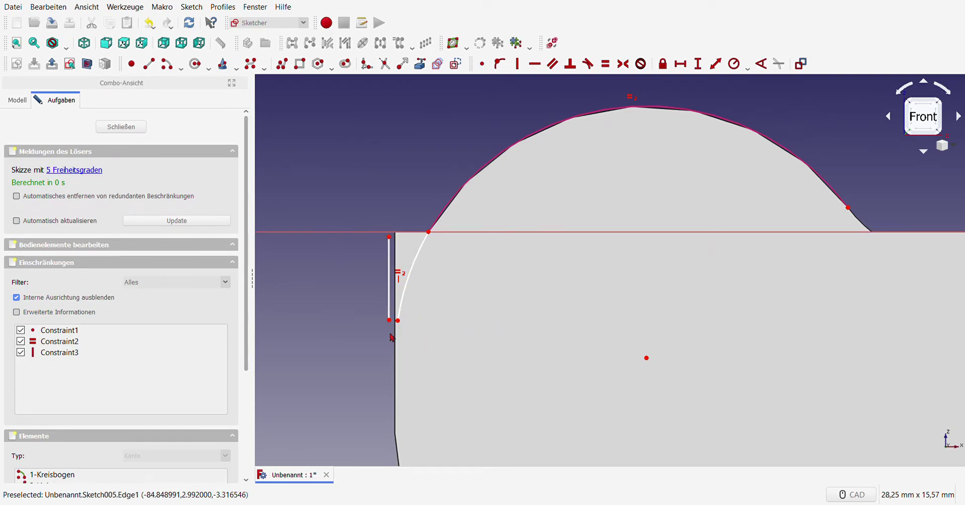
drag(384, 315, 420, 334)
click(587, 63)
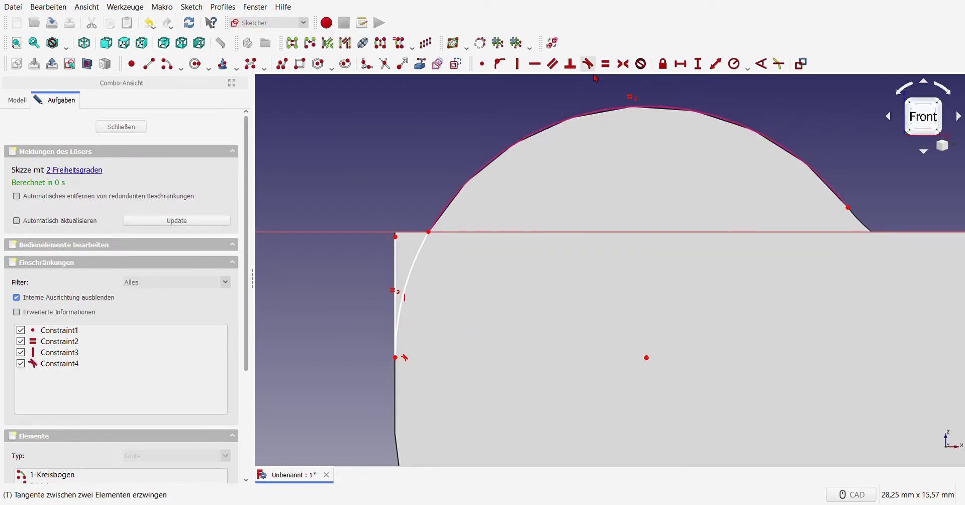
Align the vertical line's upper end horizontally with the short arc's upper end and connect both points with a line.
click(396, 236)
click(428, 231)
click(535, 64)
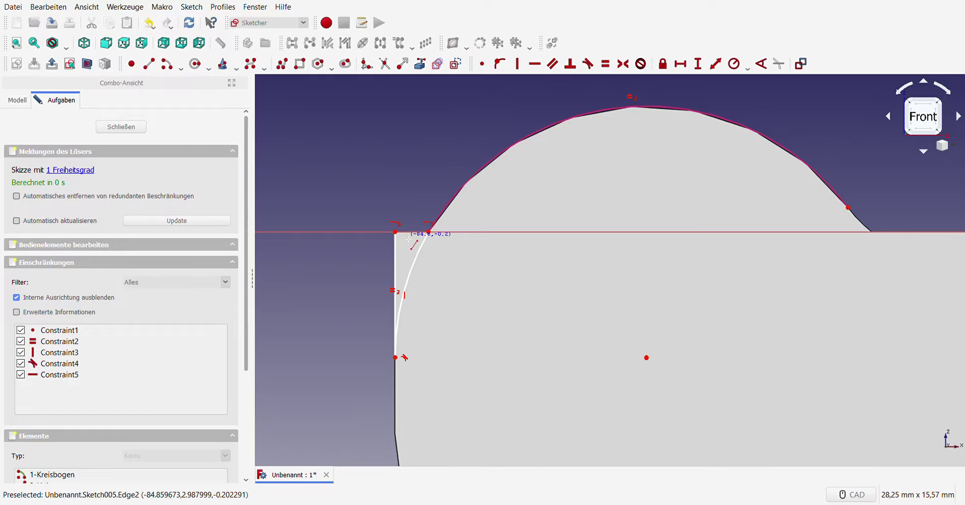
click(395, 231)
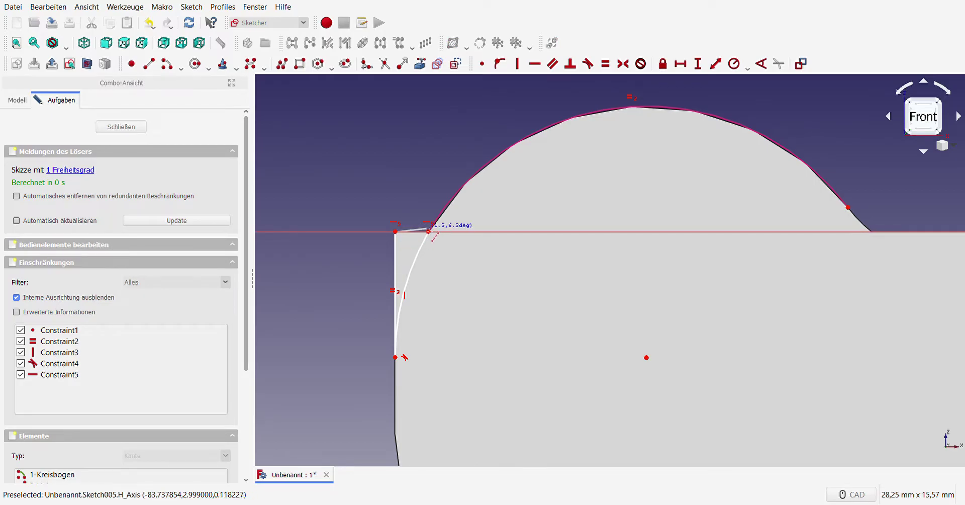
click(429, 231)
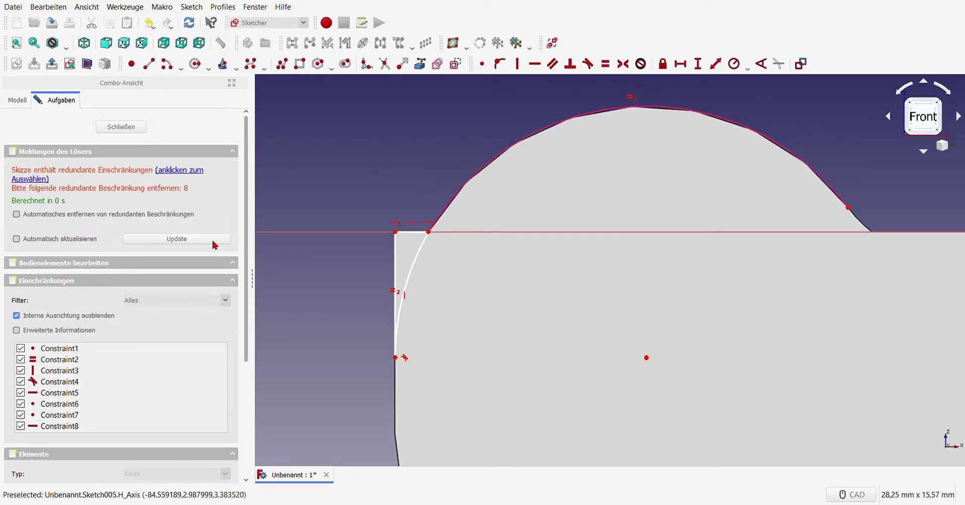
Delete the redundant horizontal constraint from the corner profile sketch.
scroll(126, 380, down, 2)
click(98, 366)
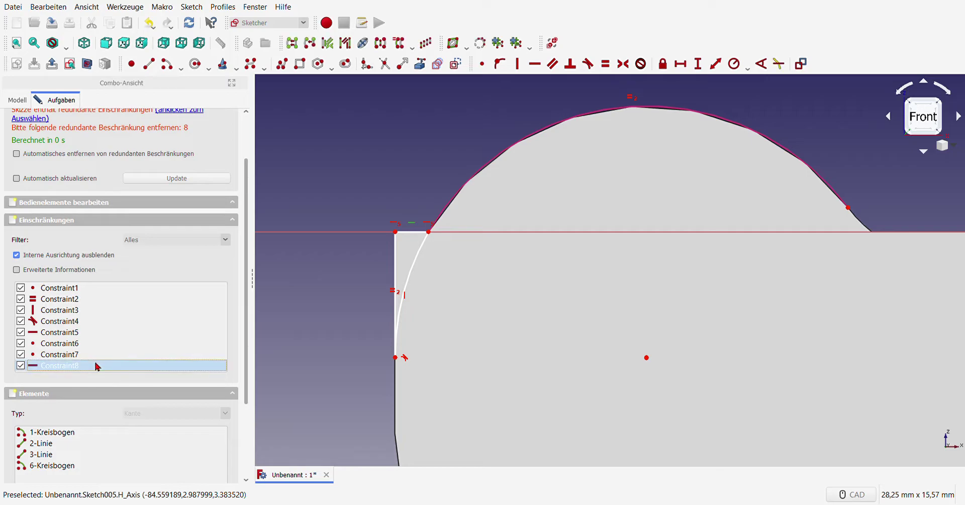
key(Delete)
scroll(173, 240, up, 2)
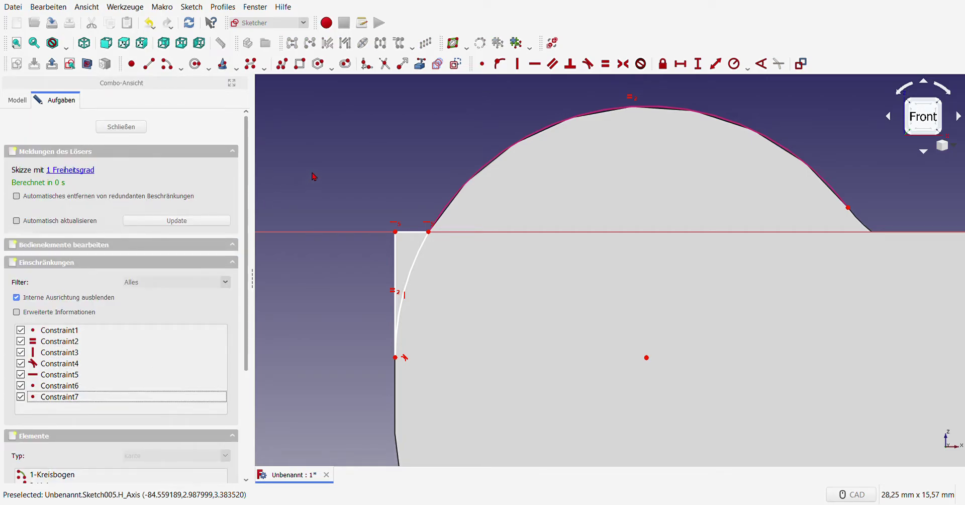
Make the short arc's centre coincident with the linked arc's centre and delete the redundant equal-radius constraint.
click(80, 171)
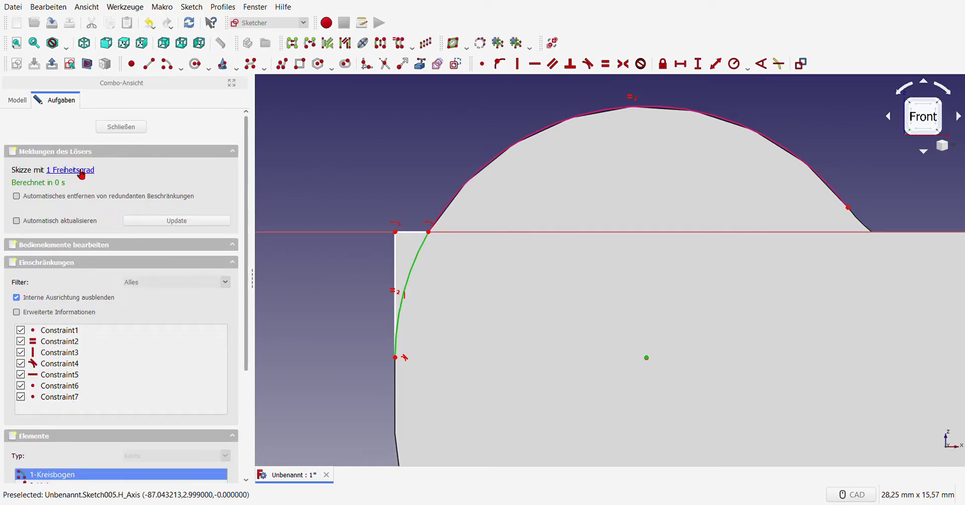
click(351, 158)
drag(417, 262, 424, 256)
drag(601, 309, 717, 387)
click(499, 64)
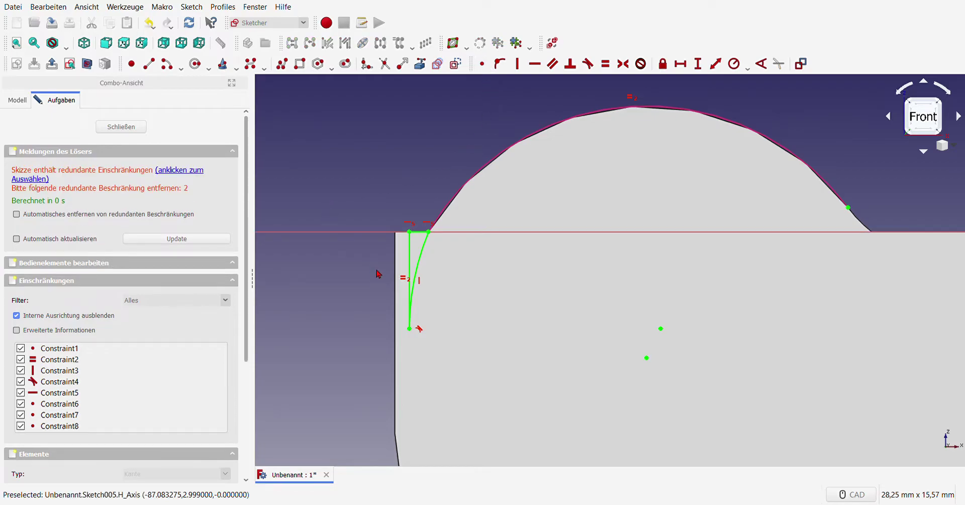
click(110, 359)
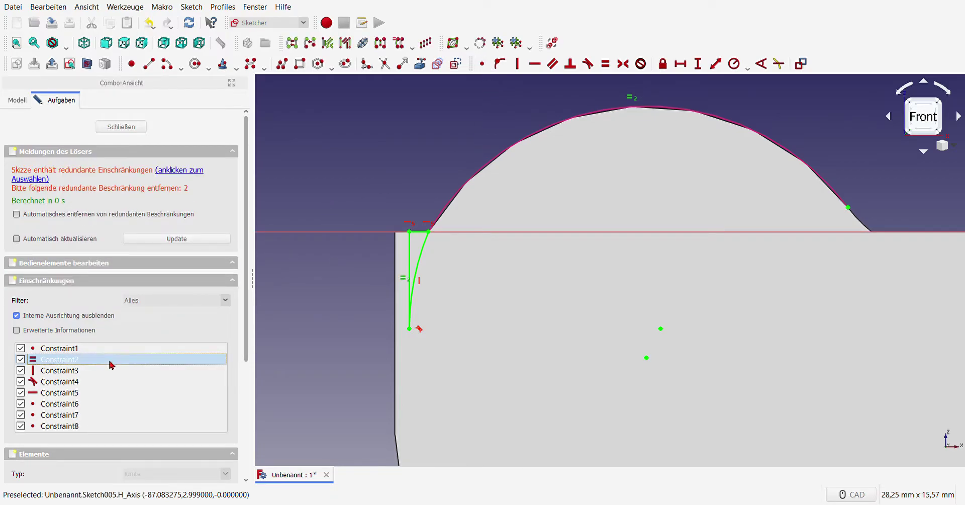
key(Delete)
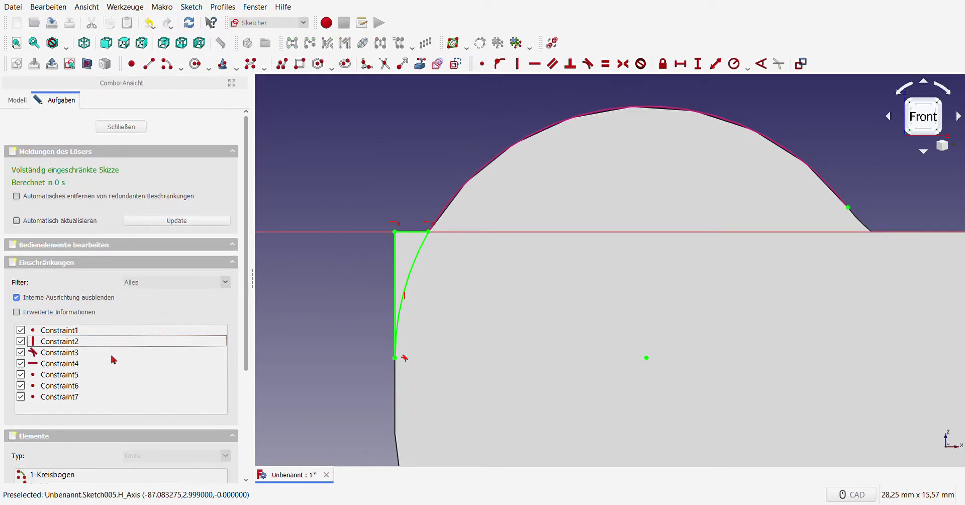
Finish the corner profile sketch and cut it through the whole hook-like end with a through-all Pocket.
click(121, 127)
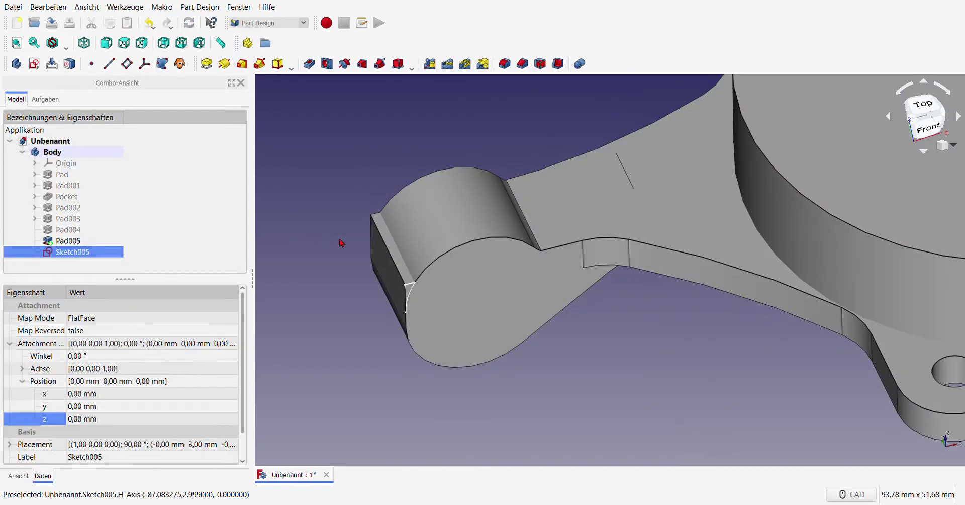
click(311, 63)
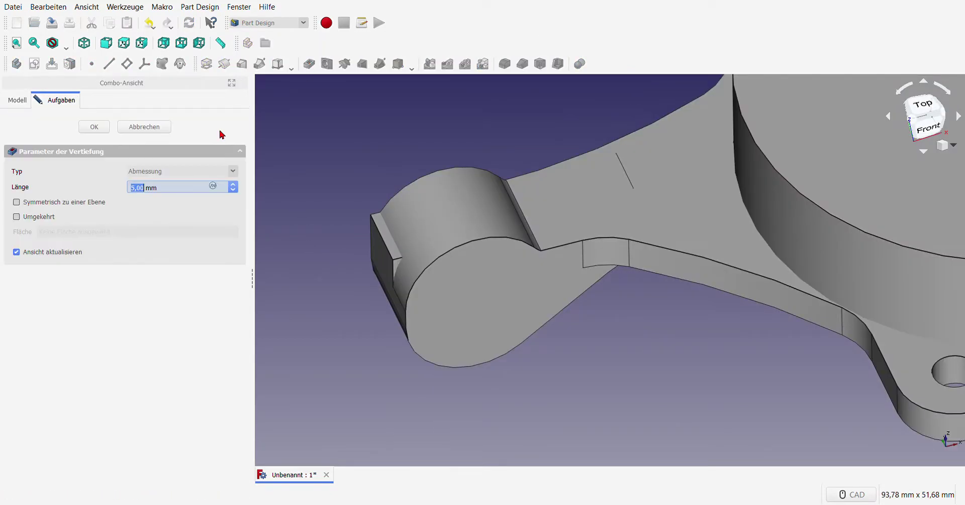
key(Down)
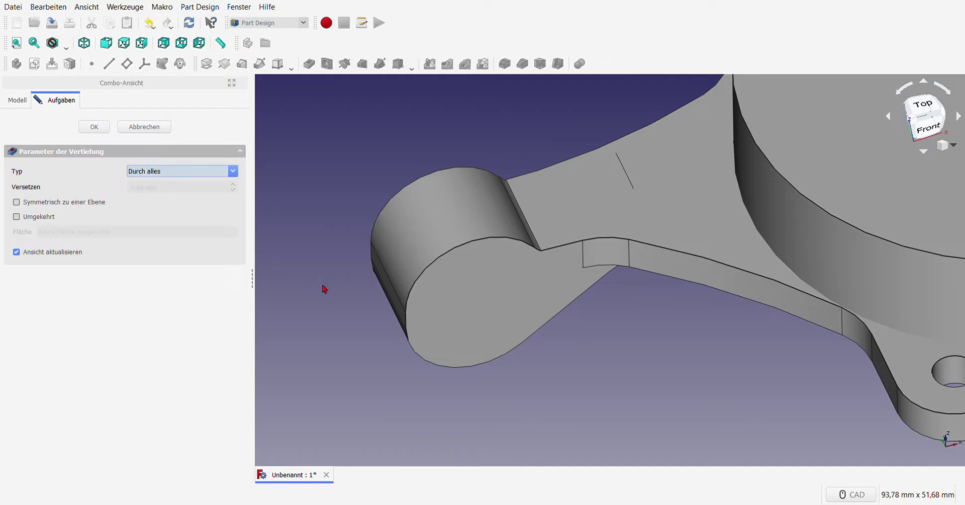
key(Return)
Start a new sketch on the flat front face of the rounded arm end.
scroll(340, 276, down, 4)
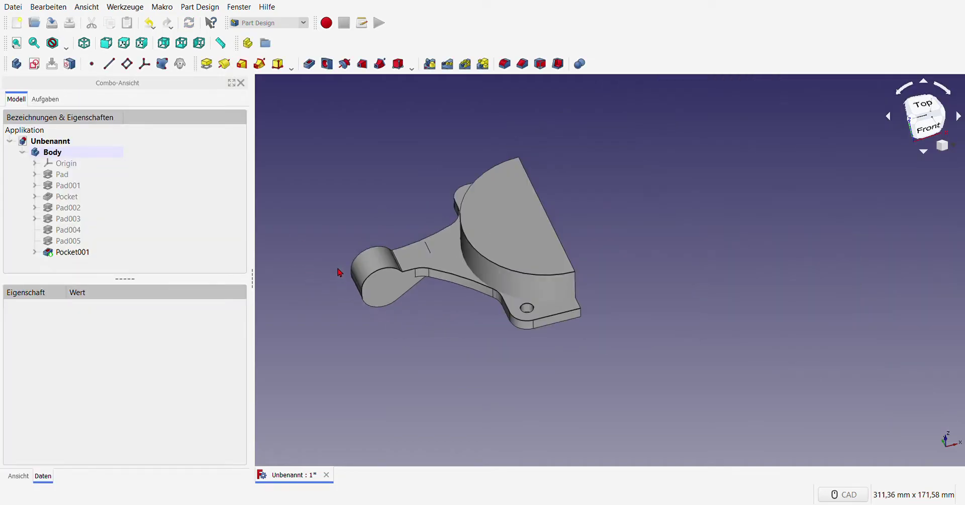
scroll(388, 291, up, 4)
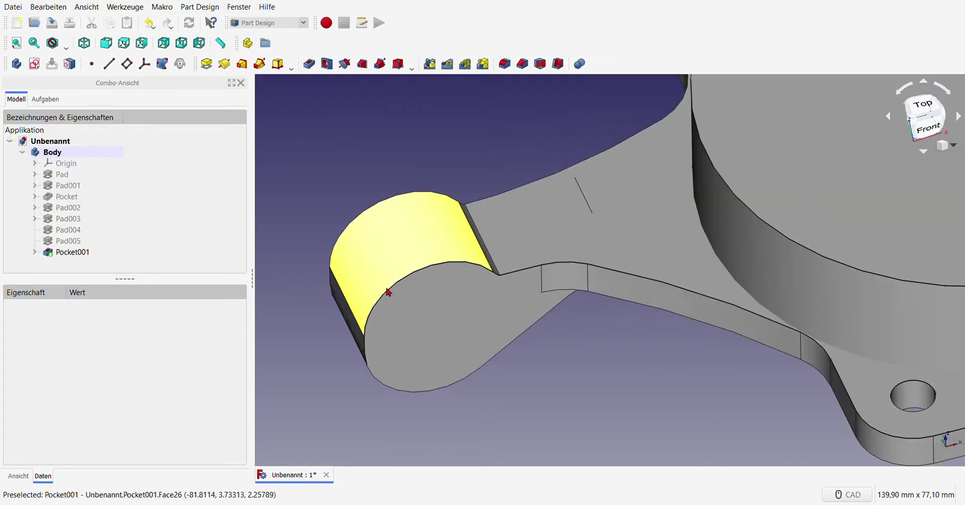
middle_drag(663, 336, 627, 351)
click(459, 319)
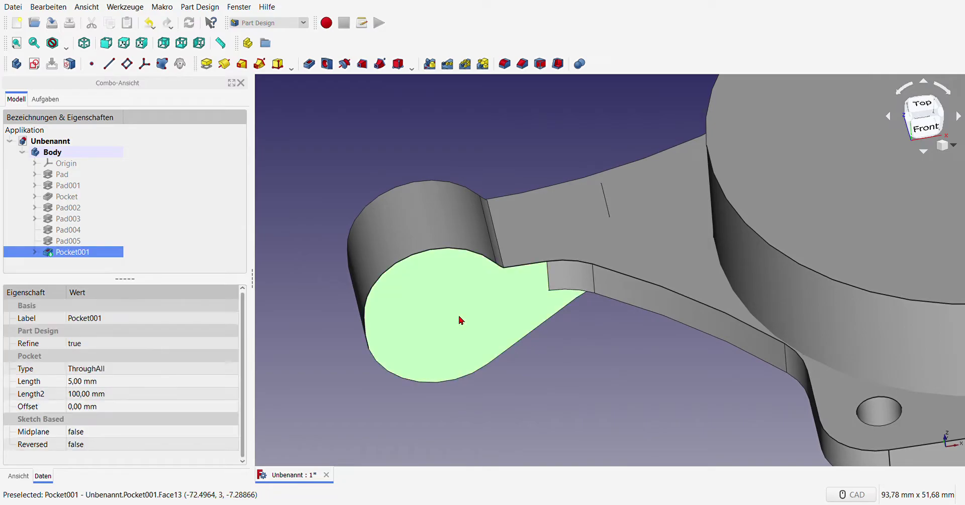
click(34, 64)
scroll(425, 227, down, 2)
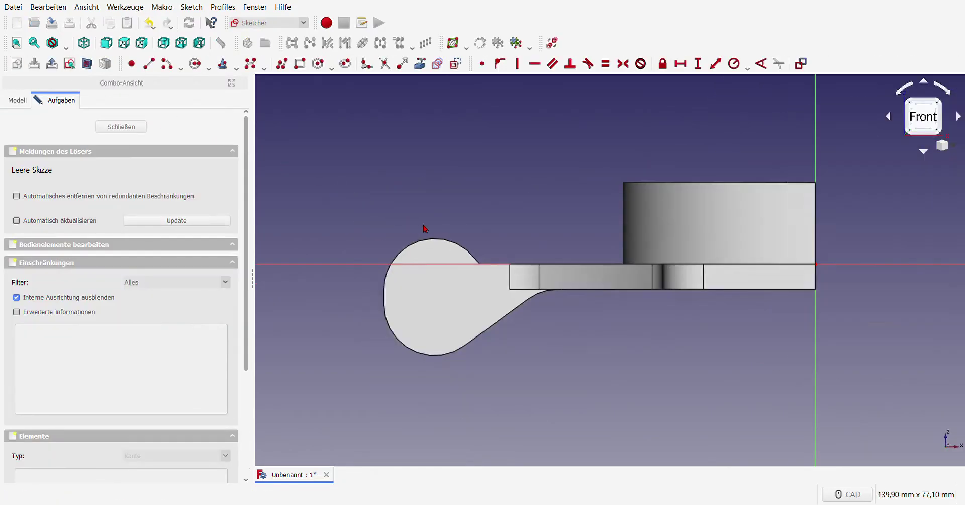
scroll(418, 272, up, 2)
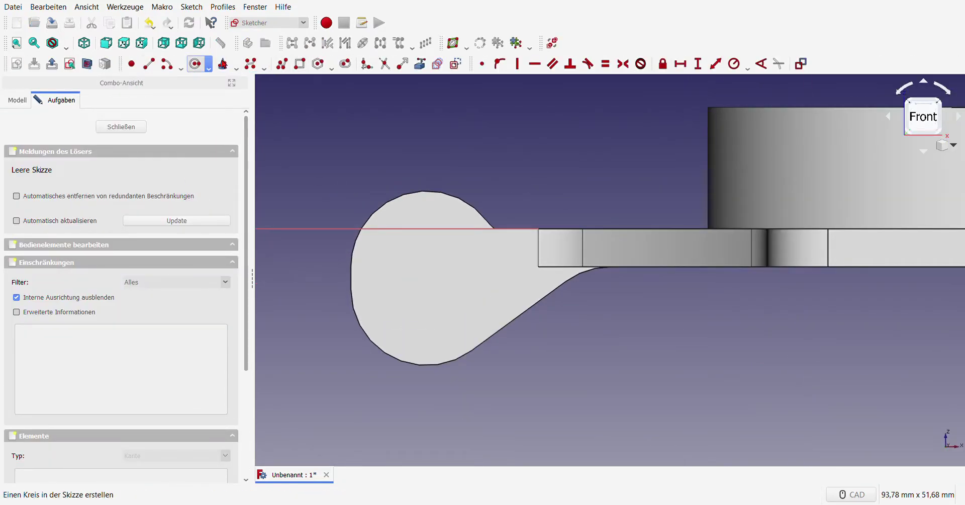
Link the upper and lower arcs of the face's outline into the sketch as external geometry.
click(420, 63)
click(445, 193)
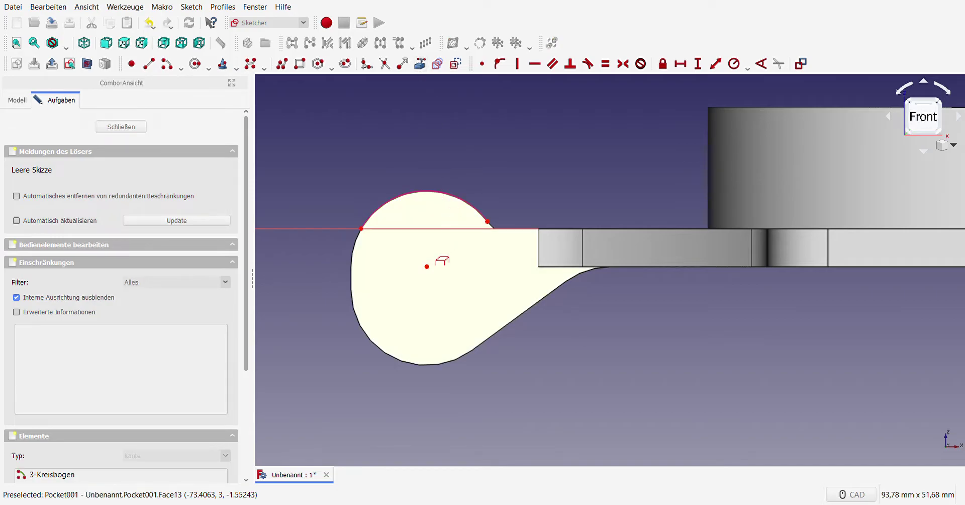
click(369, 337)
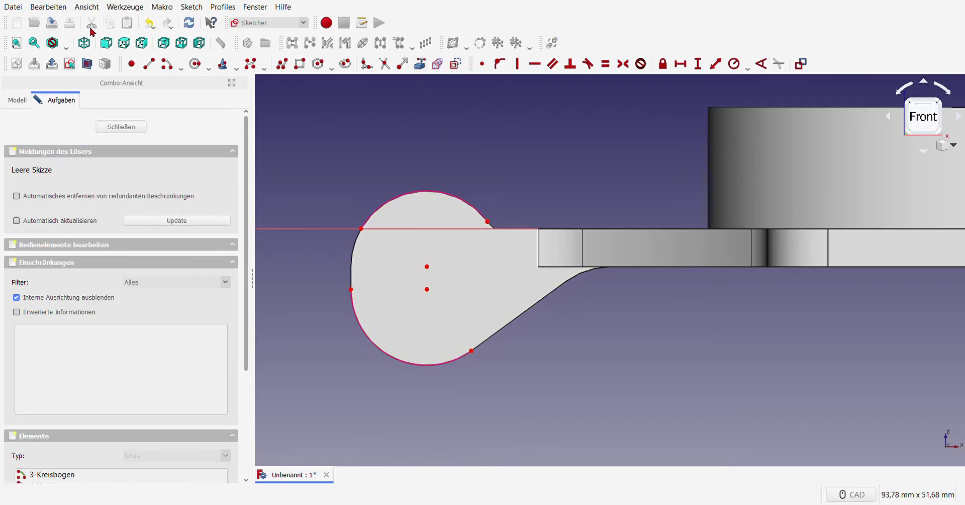
Draw a vertical slot from the upper linked arc's centre to slightly below the lower linked arc's centre.
click(347, 64)
click(427, 266)
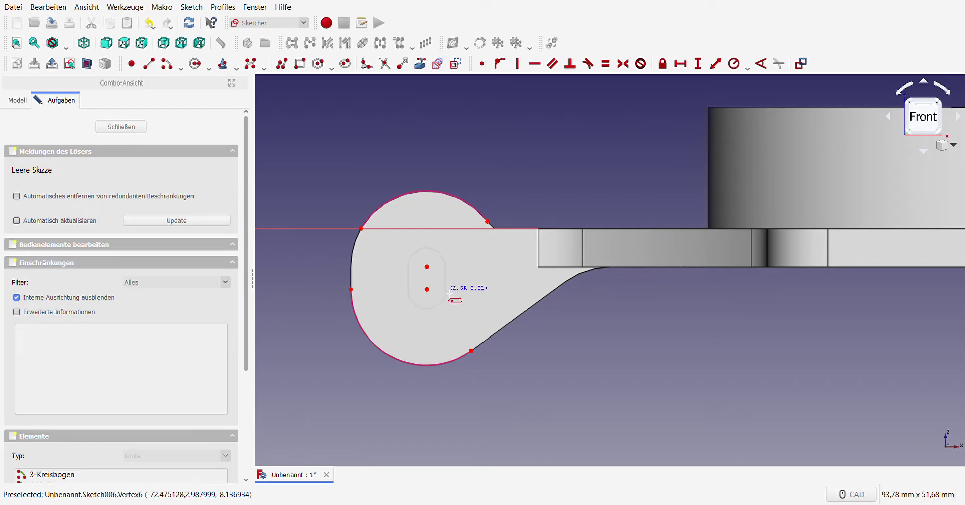
click(449, 298)
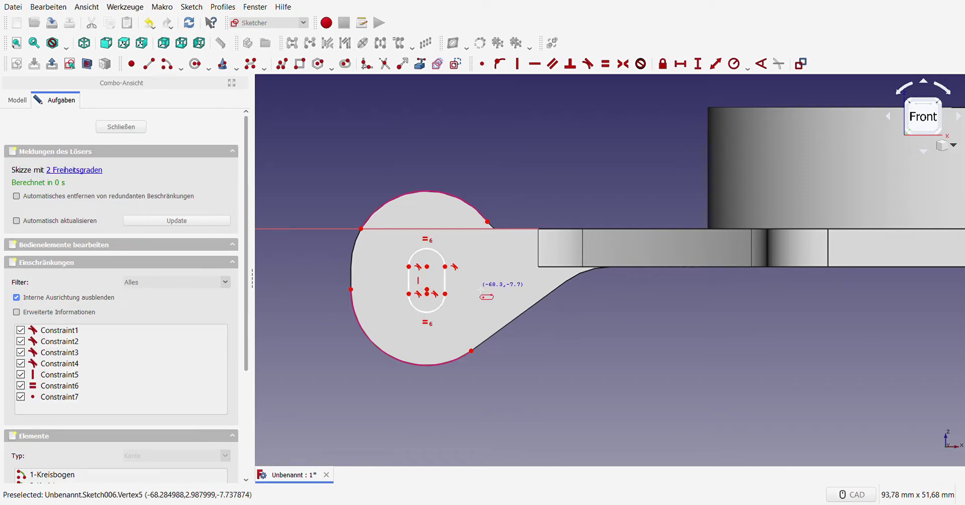
Make the slot's lower arc centre coincident with the lower linked arc's centre and delete the redundant equality constraint.
scroll(435, 251, up, 5)
click(433, 230)
click(432, 252)
click(484, 65)
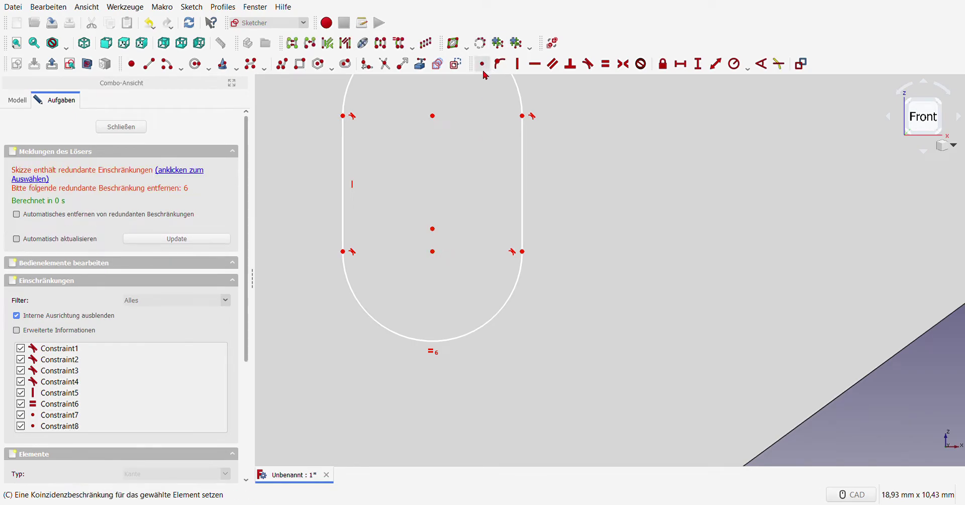
click(113, 405)
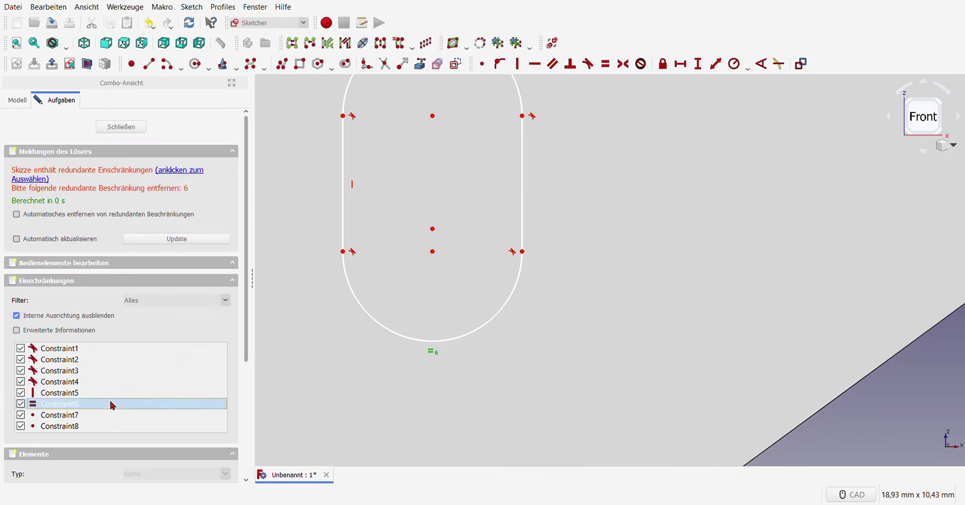
key(Delete)
scroll(449, 326, down, 5)
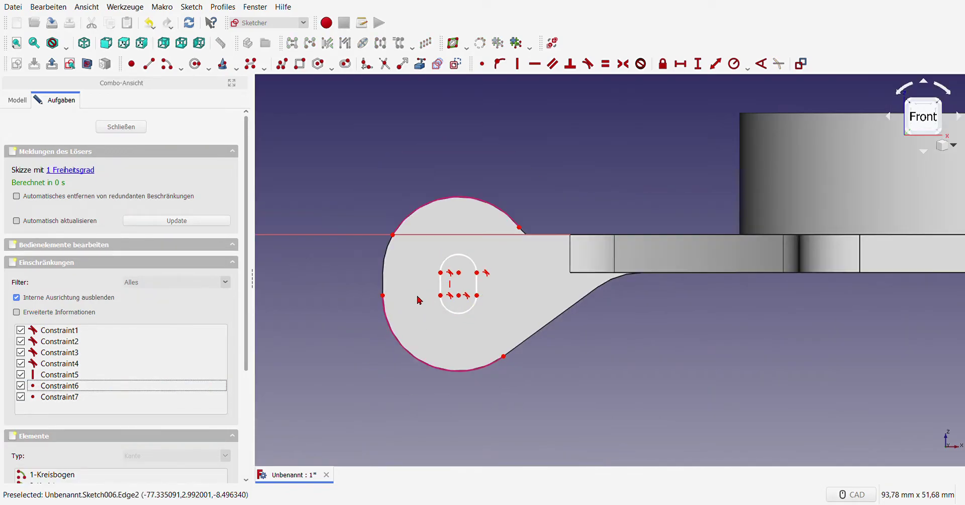
scroll(425, 301, up, 2)
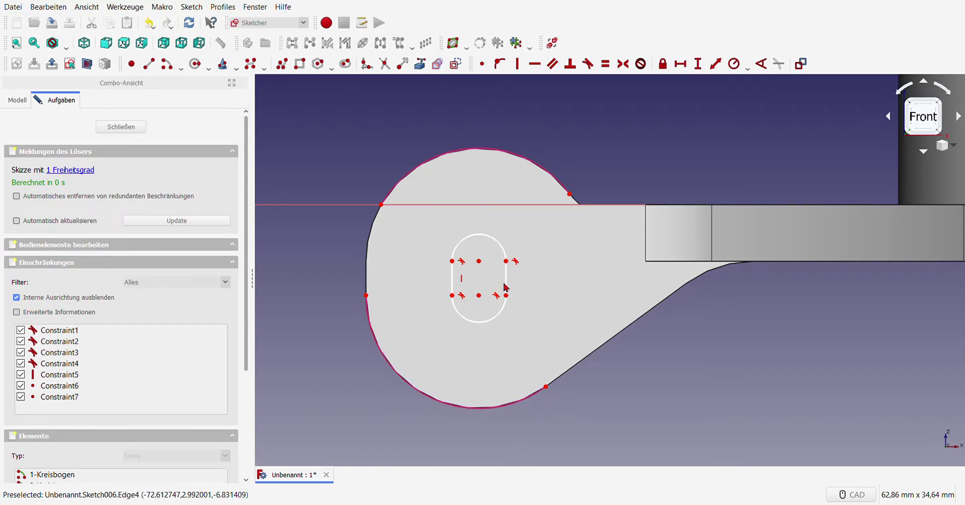
Constrain the radius of the slot's rounded ends to 4 mm and close the sketch.
click(504, 253)
click(734, 65)
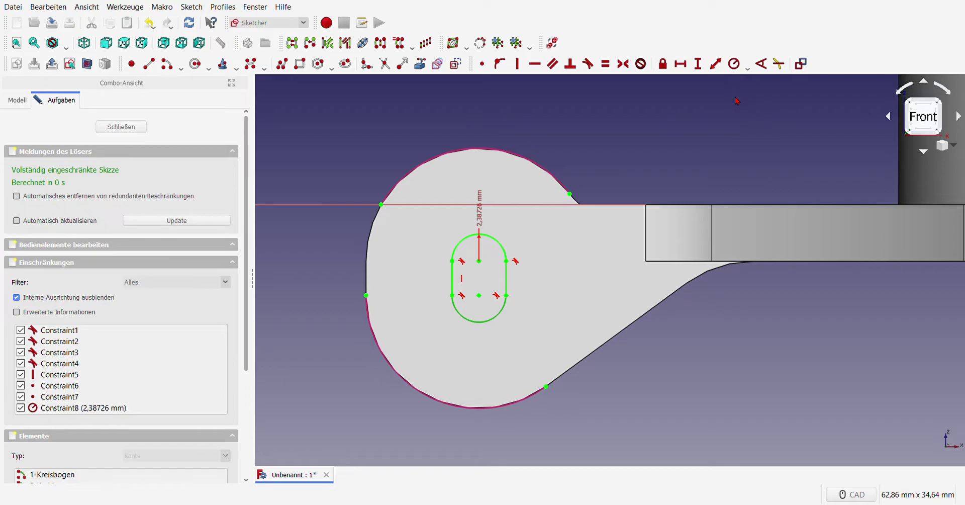
text(4)
key(Return)
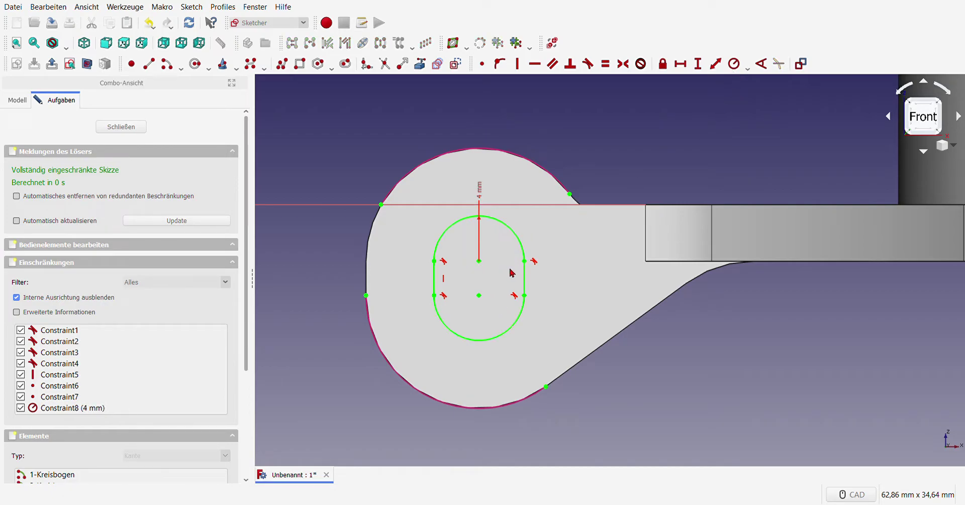
click(121, 127)
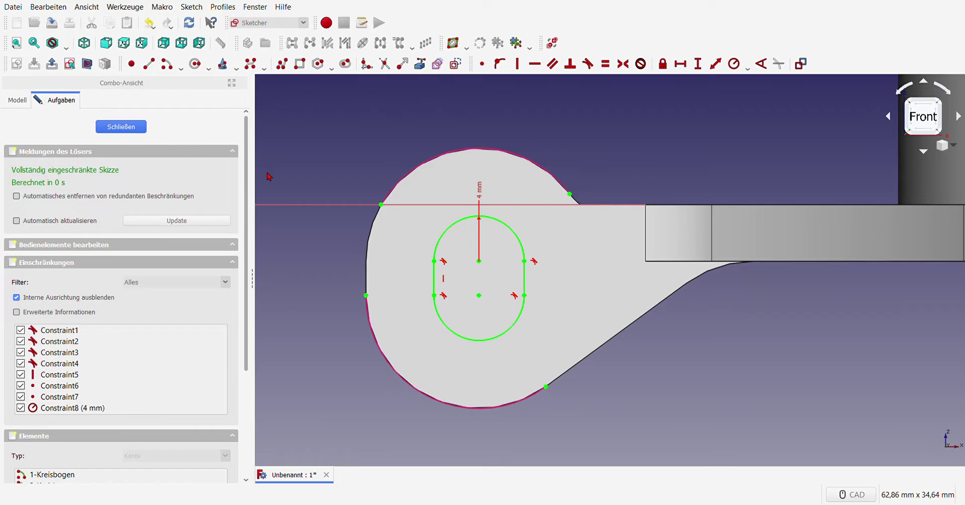
Cut the slot sketch through the entire lug as a Through All pocket.
click(309, 63)
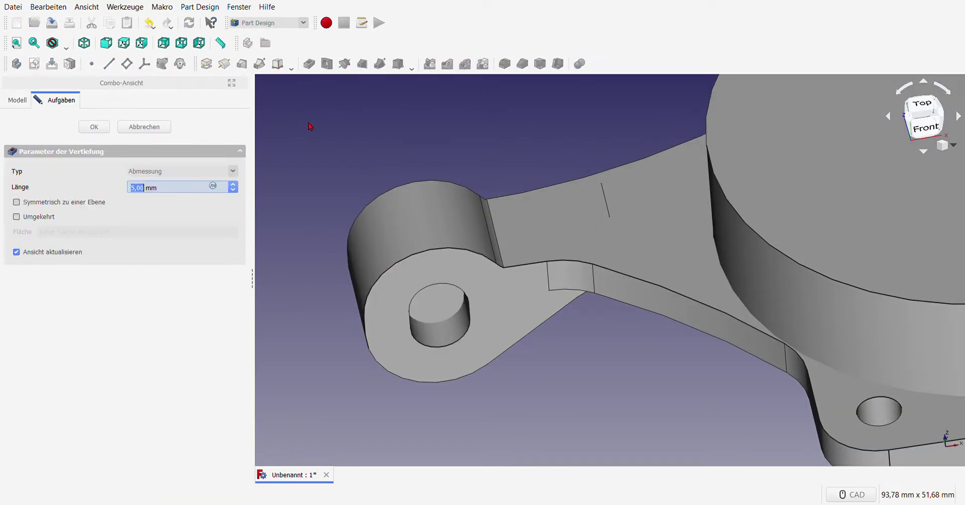
click(183, 192)
click(94, 126)
scroll(414, 190, down, 2)
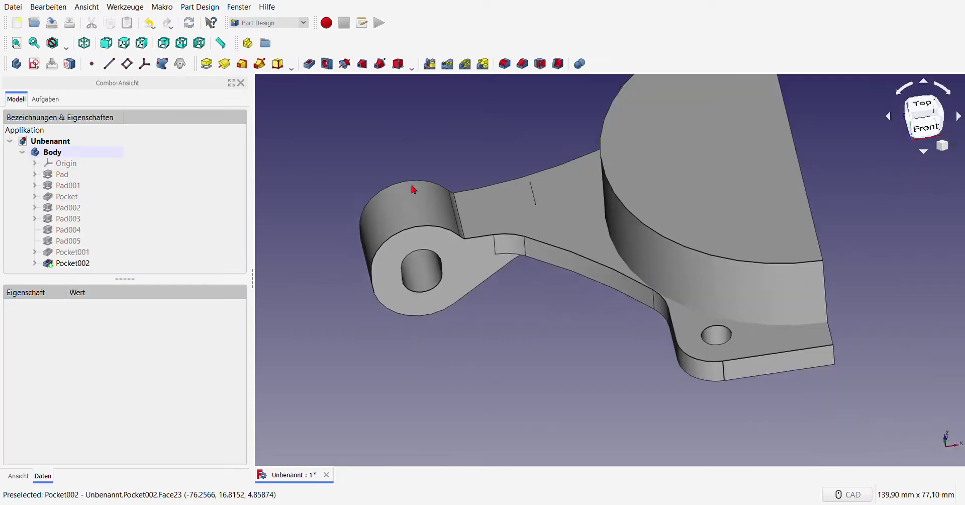
scroll(413, 190, down, 2)
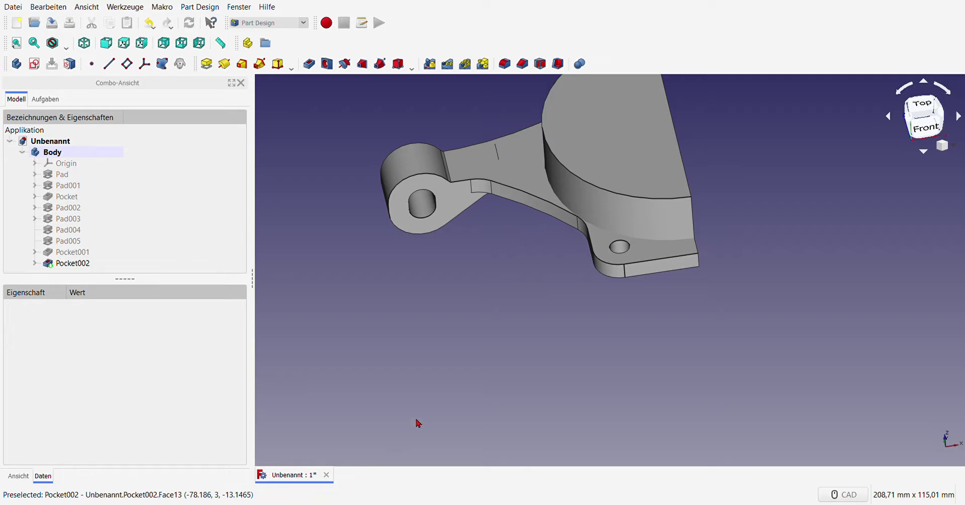
scroll(461, 332, down, 3)
scroll(427, 236, up, 5)
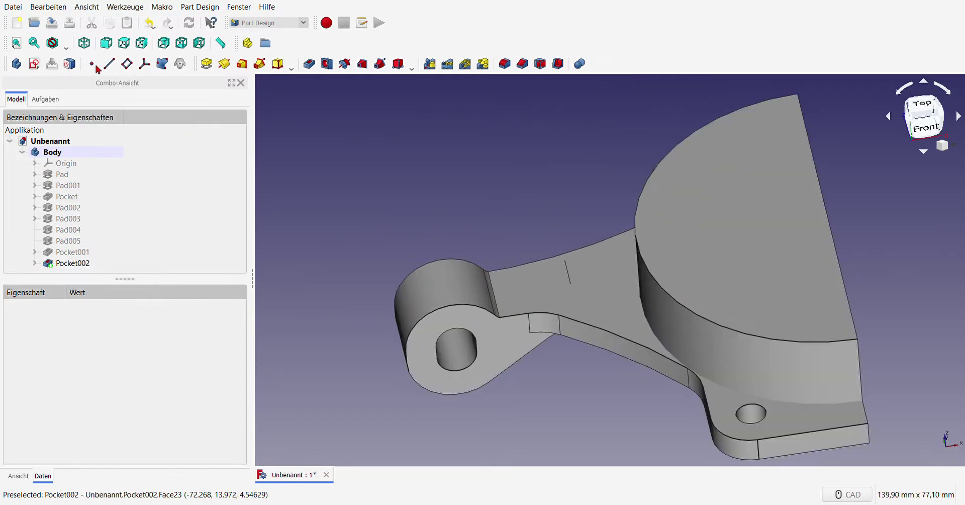
click(34, 64)
scroll(449, 275, down, 5)
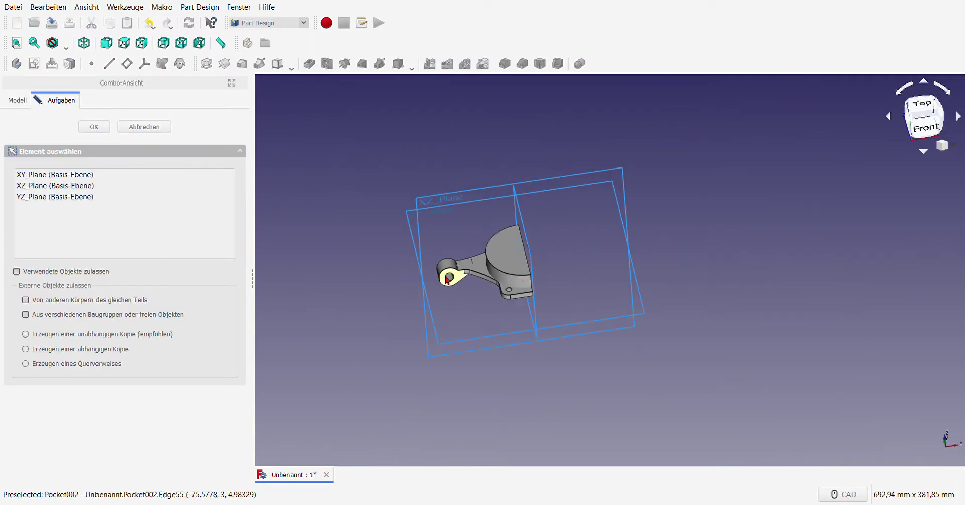
middle_drag(741, 358, 686, 318)
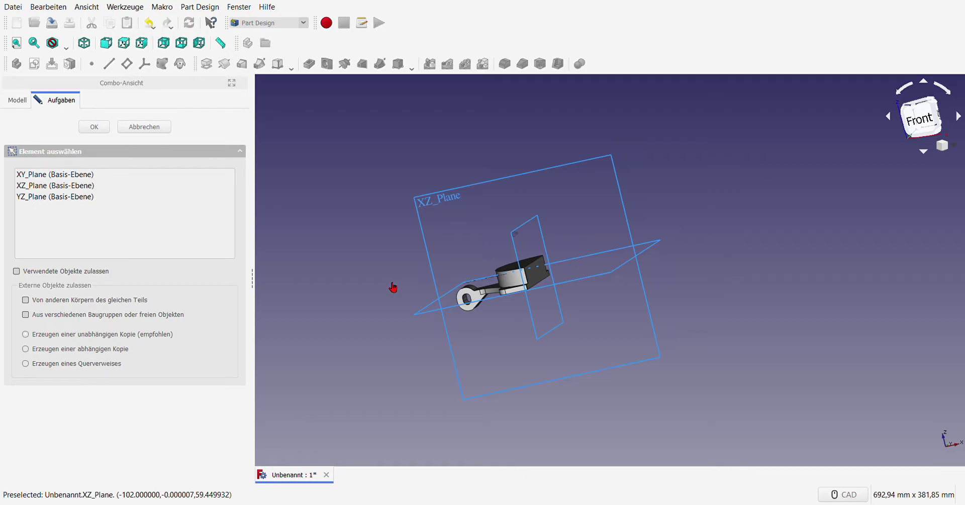
click(143, 128)
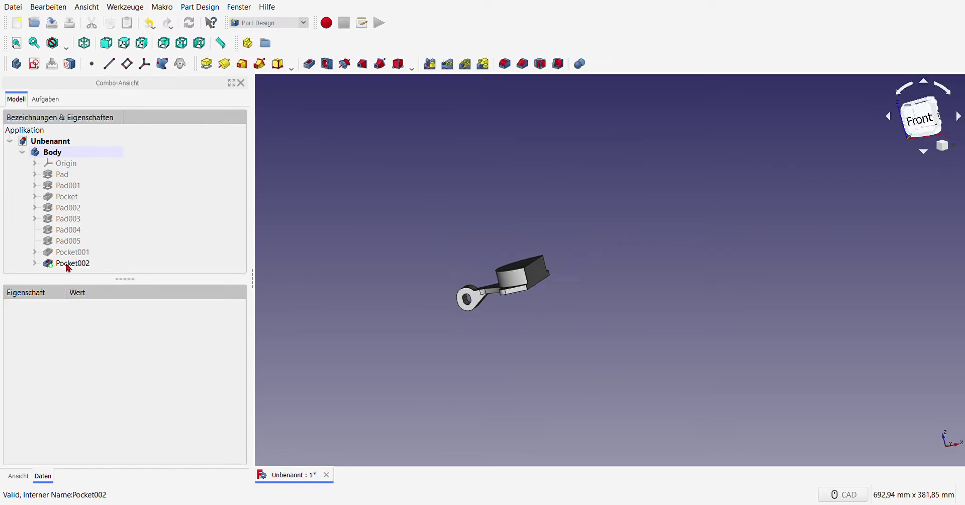
Create a new sketch on the flat front face of the lug at the end of the arm.
scroll(452, 276, up, 4)
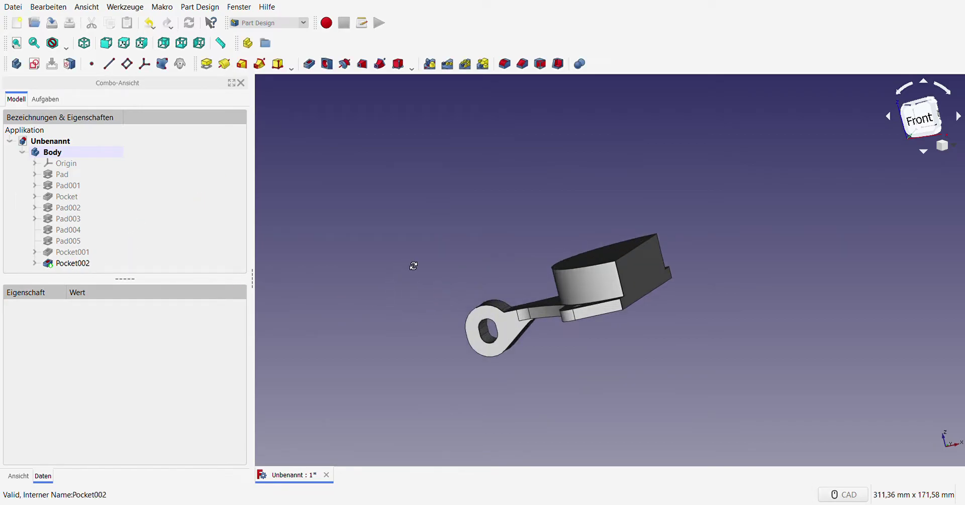
middle_drag(413, 265, 427, 302)
click(427, 335)
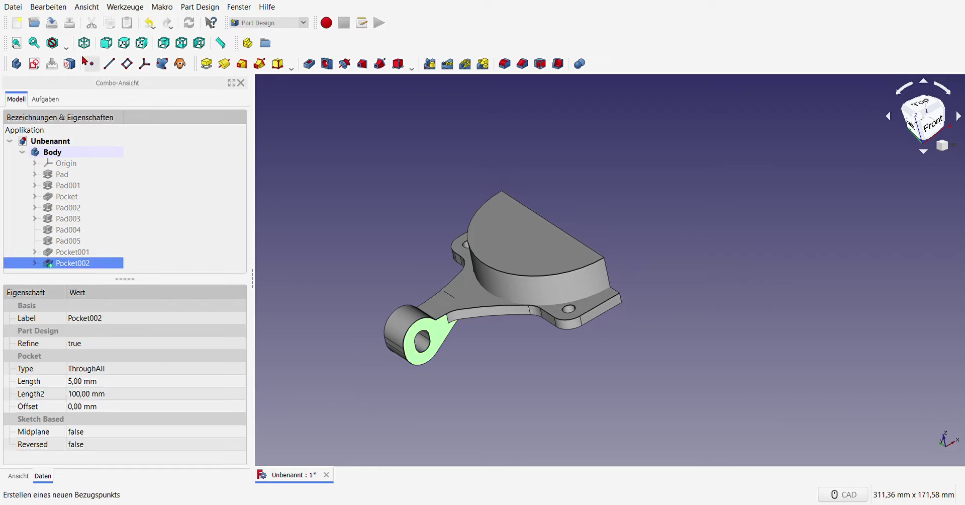
click(34, 63)
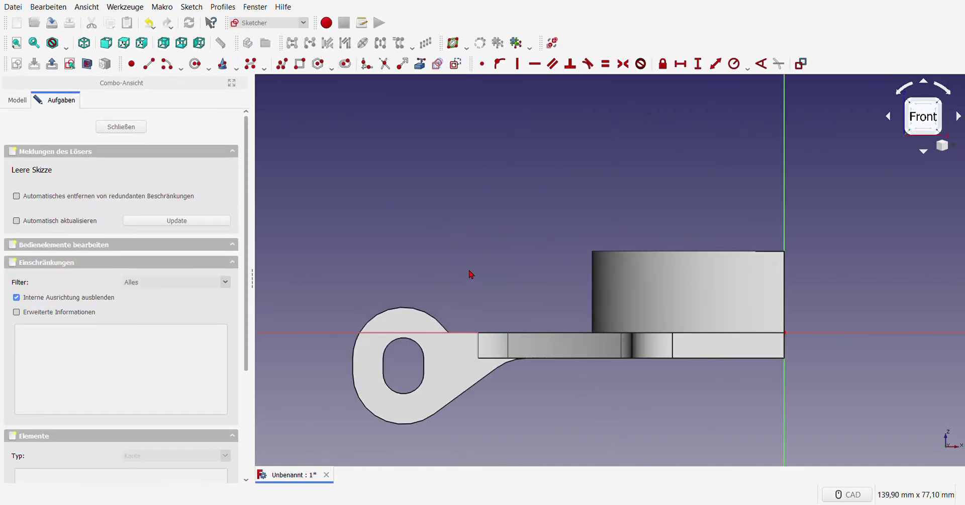
Sketch a sloping line from the half-cylinder's side to above the slotted lug, and close the sketch.
click(148, 64)
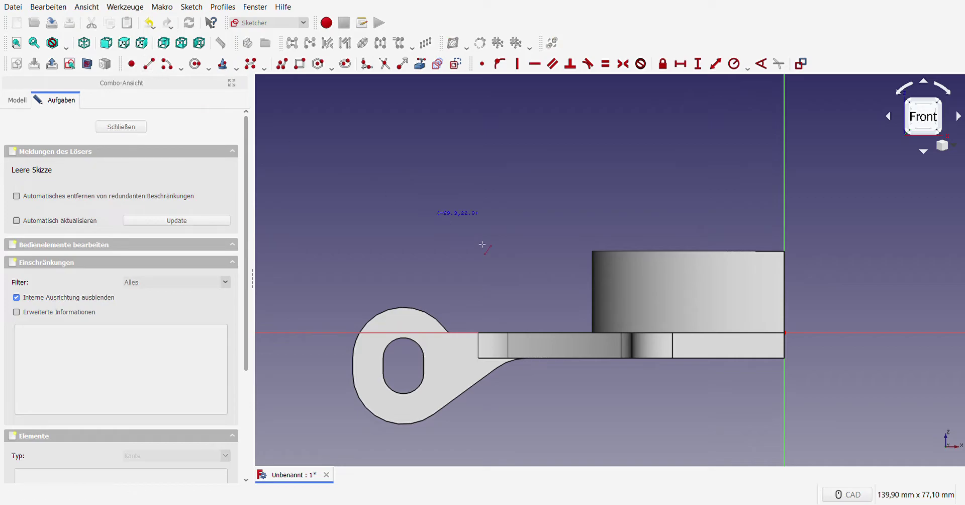
click(589, 264)
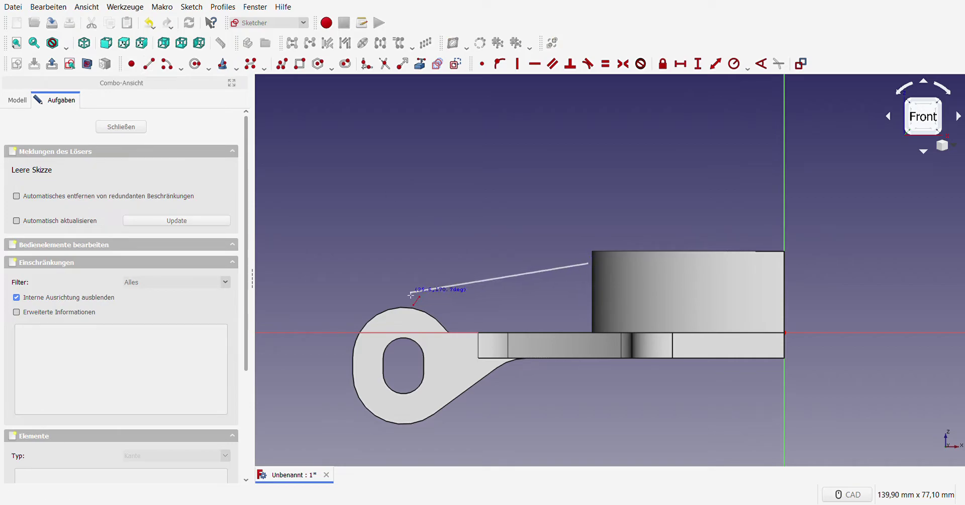
click(388, 290)
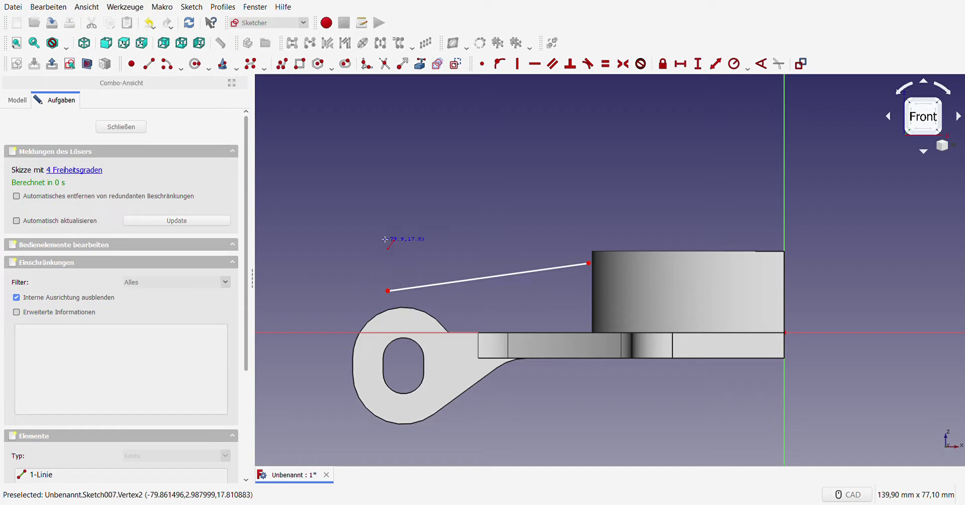
click(133, 128)
scroll(364, 309, up, 3)
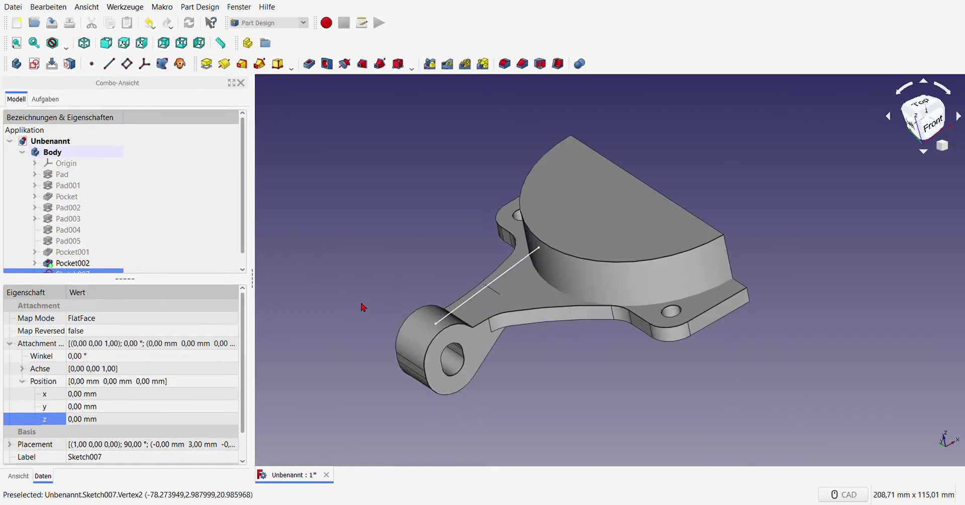
Set the z position of the line sketch's attachment offset to -7 mm.
scroll(178, 257, down, 1)
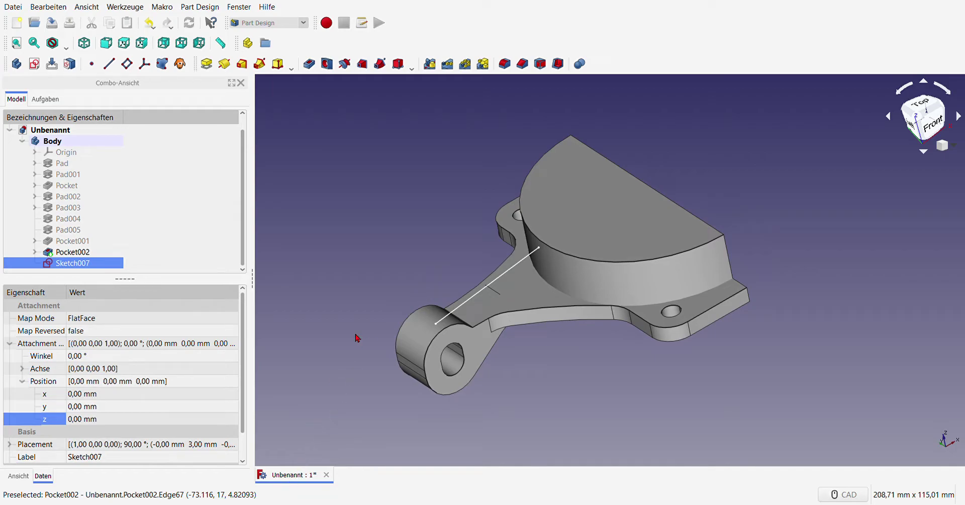
click(116, 424)
text(1)
key(Down)
key(Down)
key(Down)
key(Down)
key(Down)
key(Down)
key(Down)
key(Down)
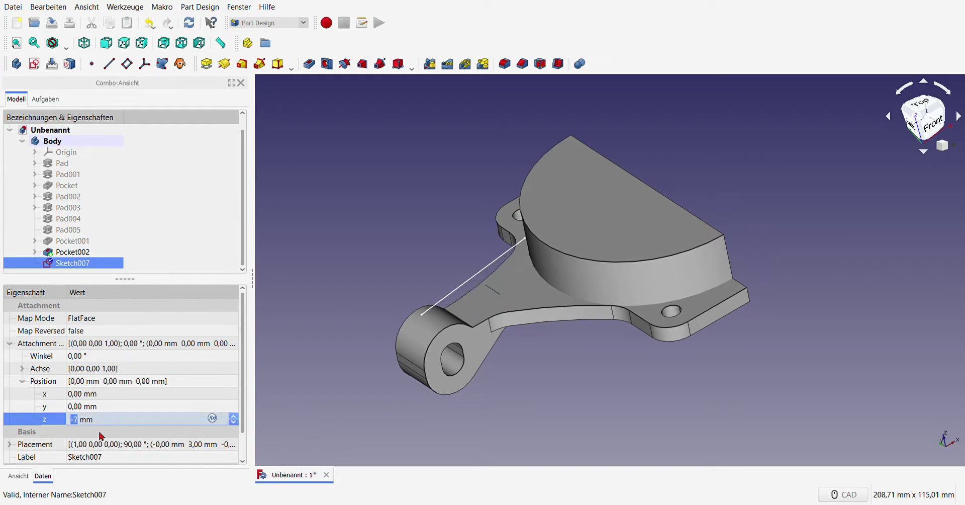
click(130, 272)
Reopen the offset line sketch and try to link the half-cylinder's upper edge as external geometry.
double_click(82, 264)
scroll(577, 311, up, 2)
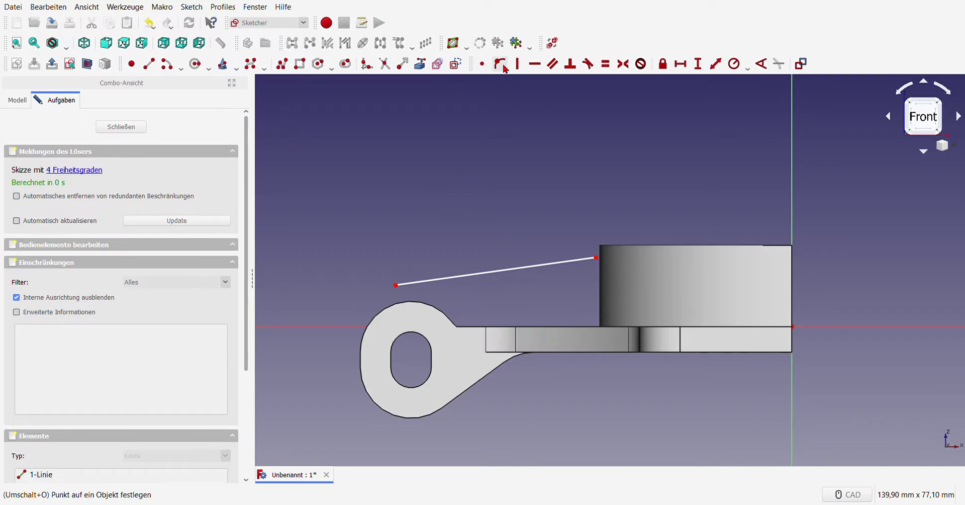
click(367, 63)
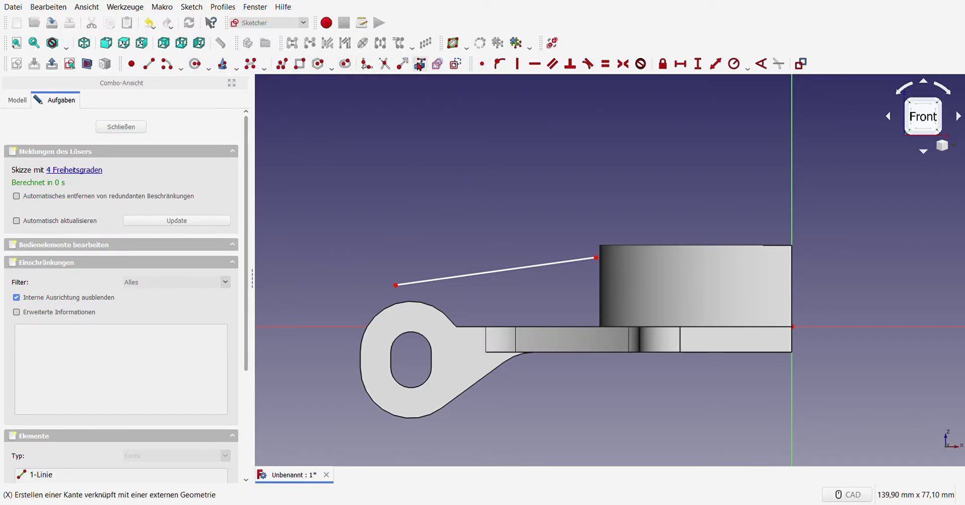
click(604, 246)
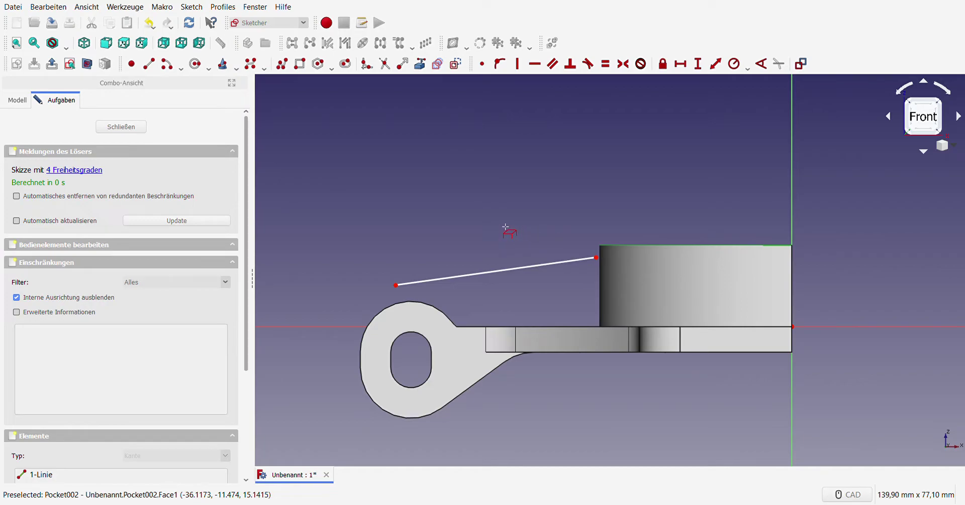
key(Escape)
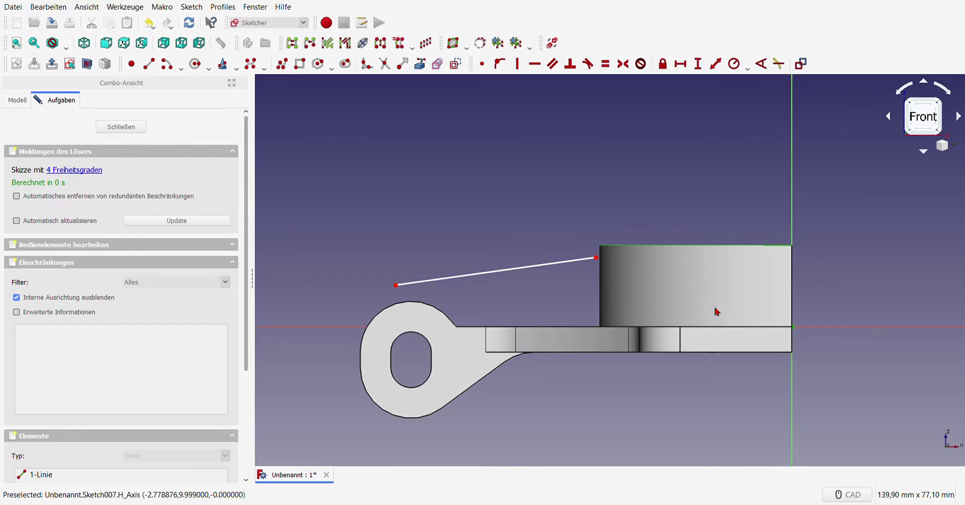
Constrain the line's endpoint at the half-cylinder to 13 mm vertically and 38 mm horizontally from the origin.
click(697, 64)
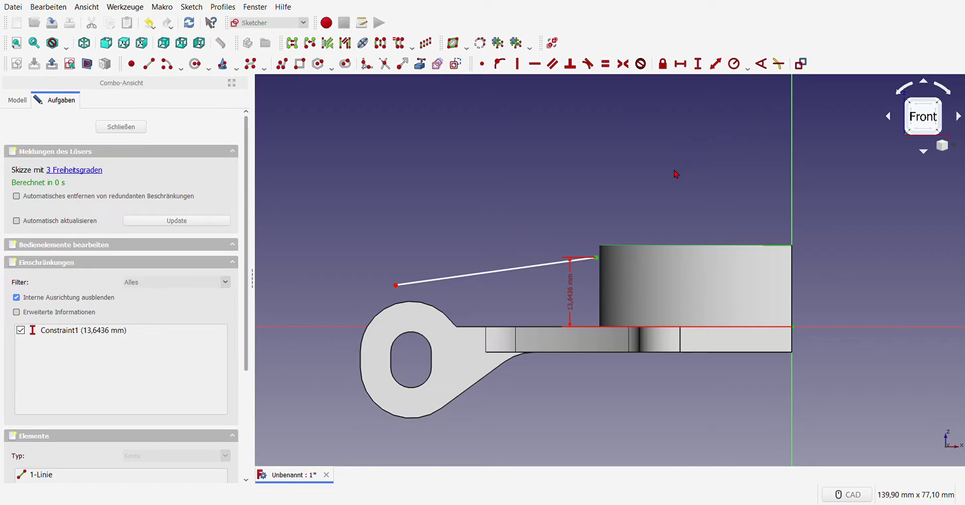
text(13)
key(Return)
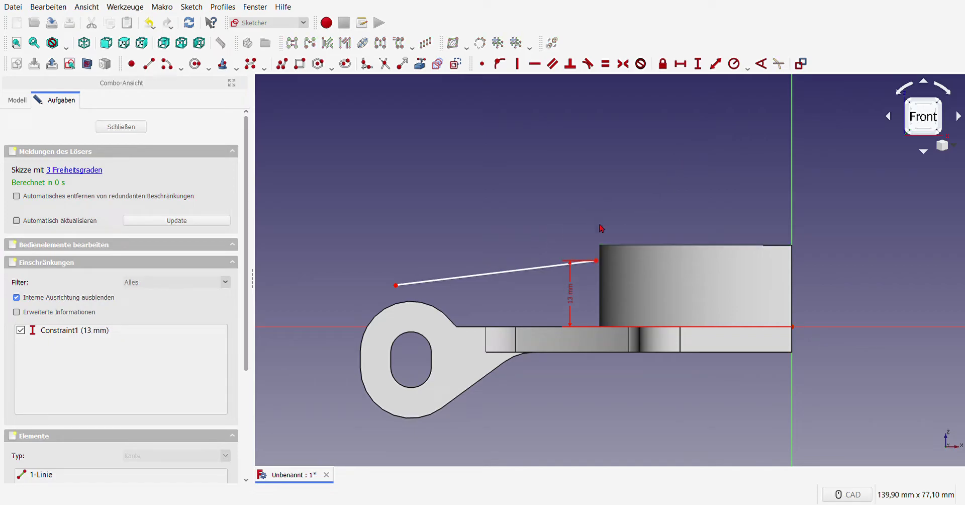
click(597, 261)
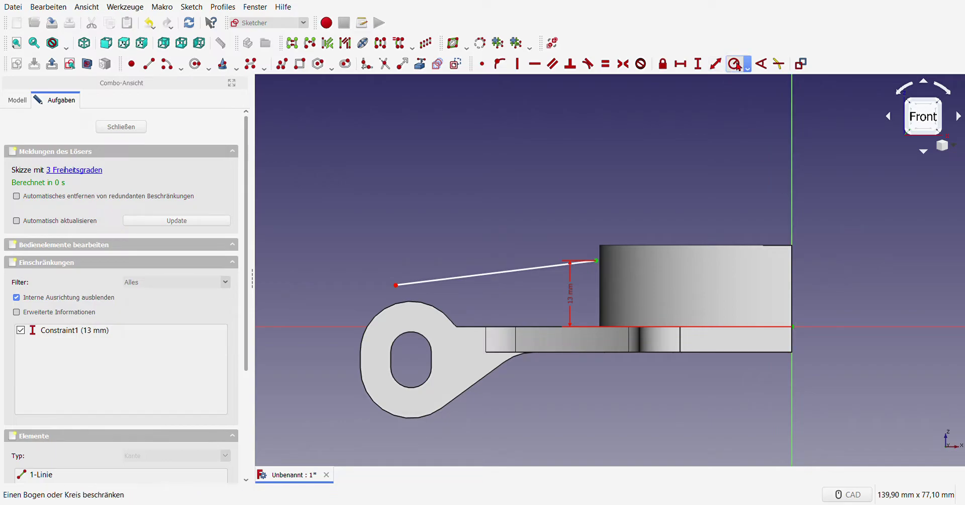
click(680, 63)
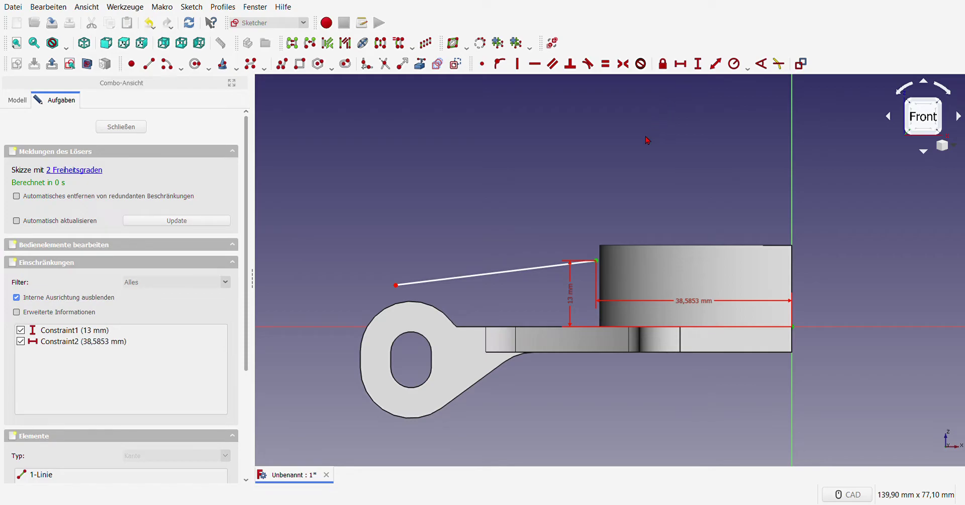
key(Return)
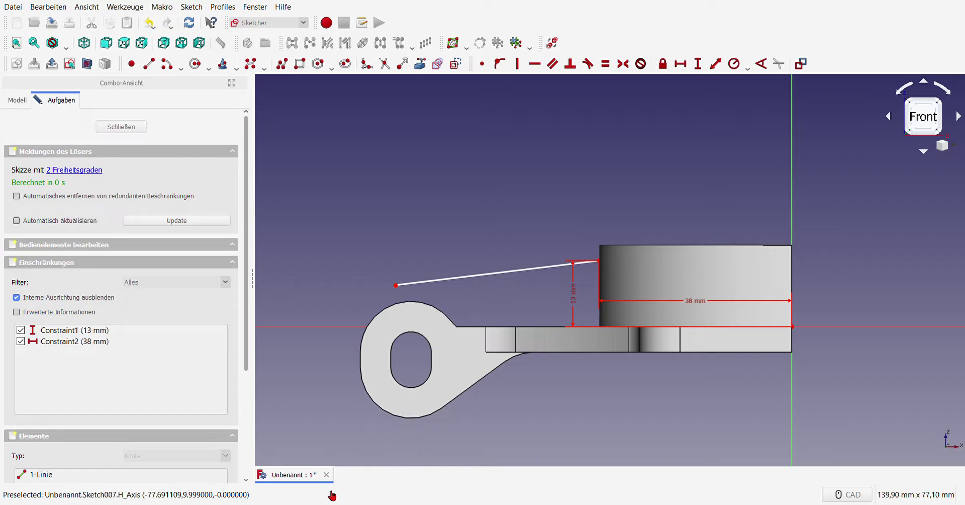
Shorten the line by moving its free end toward the half-cylinder, and constrain the line horizontal.
mouse_move(396, 285)
mouse_down()
mouse_move(503, 256)
mouse_move(519, 262)
mouse_up()
click(556, 260)
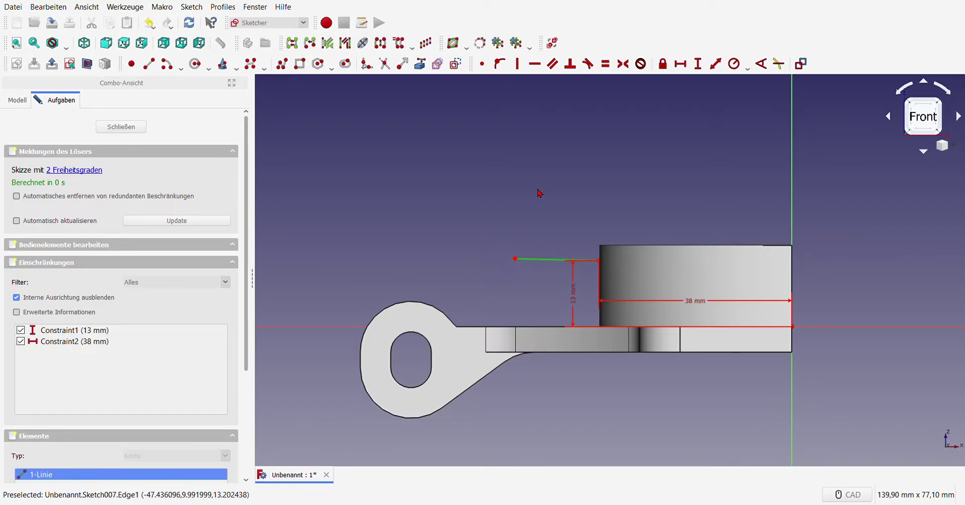
click(534, 63)
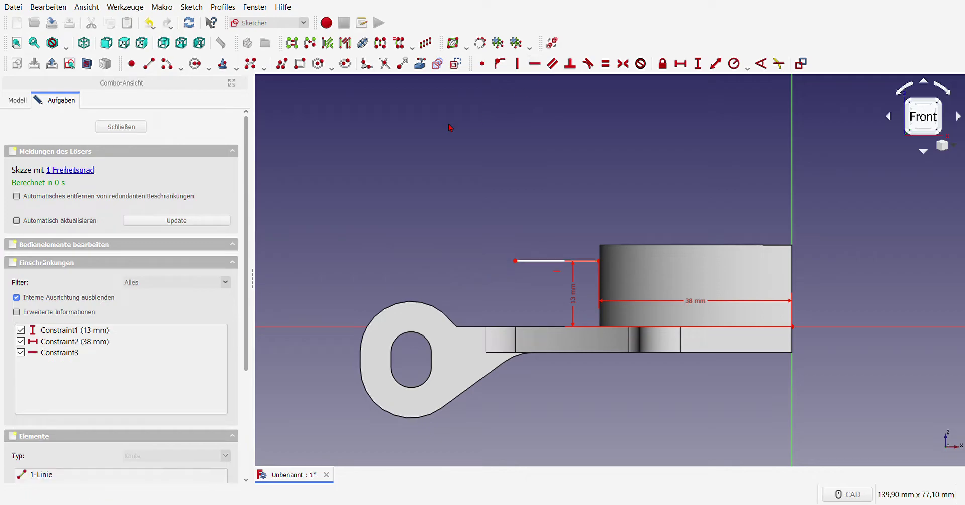
Draw a second line from the horizontal line's free end, sloping down to just above the slotted lug.
click(149, 63)
click(515, 261)
click(400, 279)
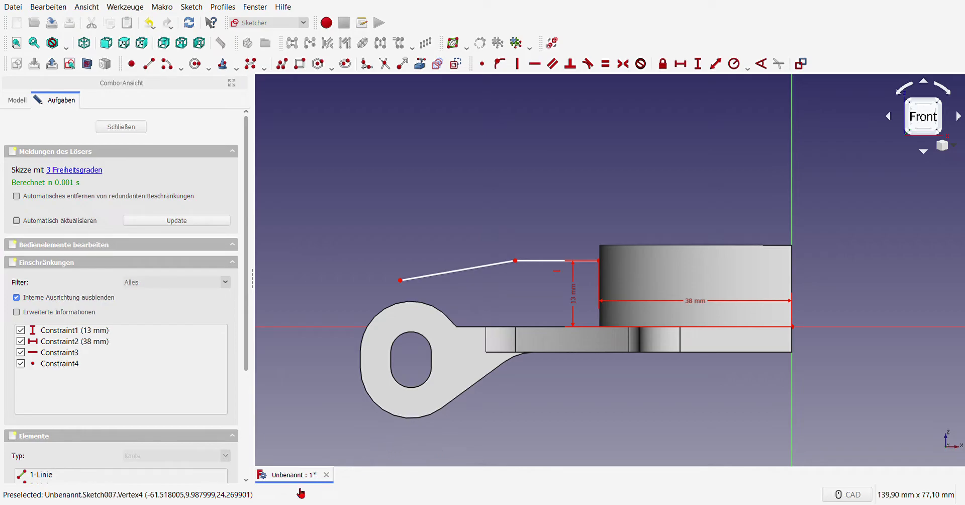
Constrain the angle between the sloping line and the horizontal line to 165°.
click(496, 264)
click(526, 261)
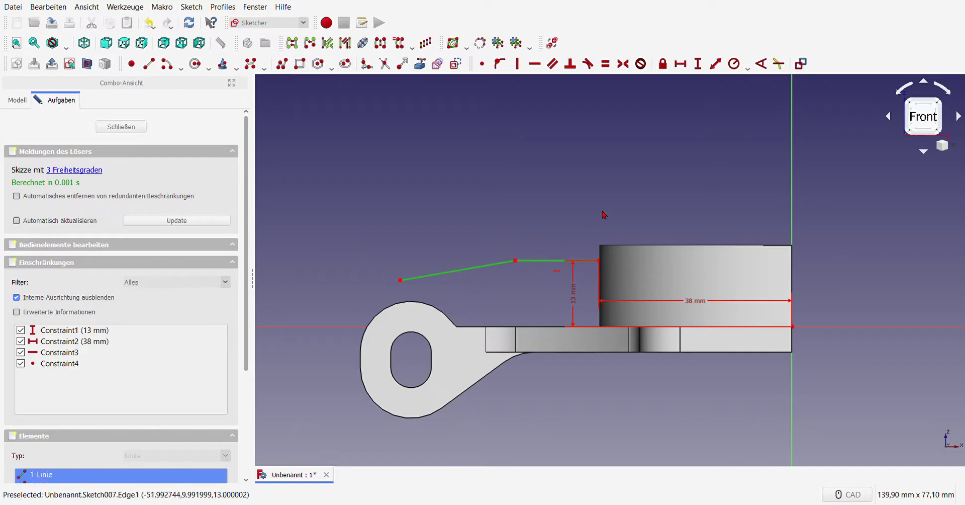
click(761, 64)
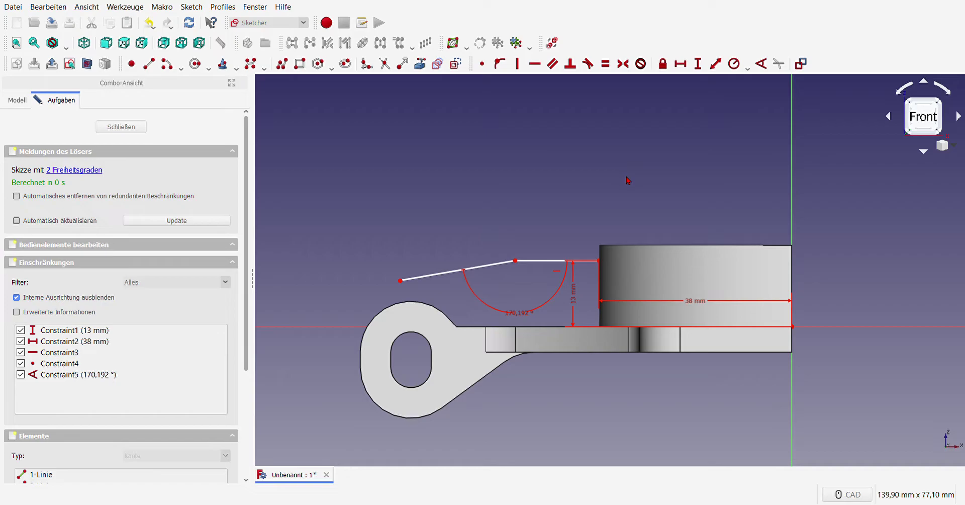
text(165)
key(Return)
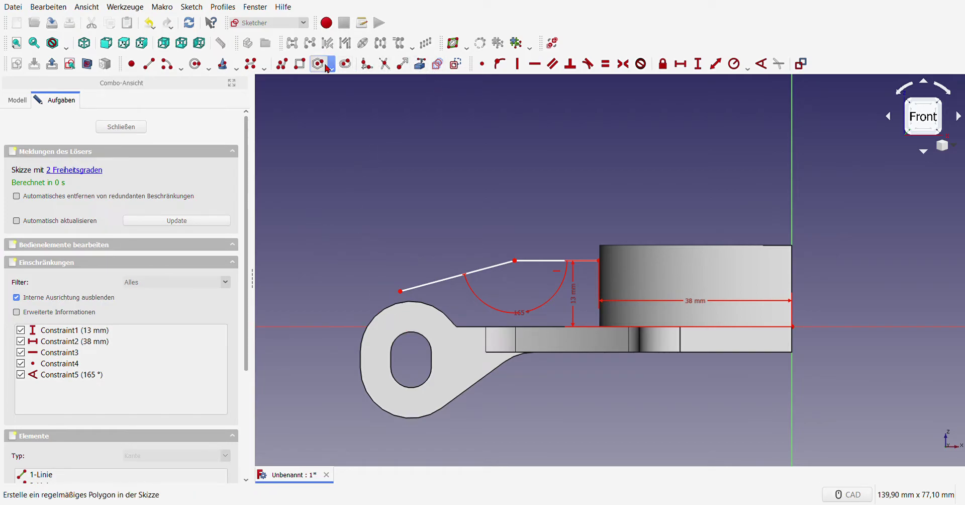
click(499, 63)
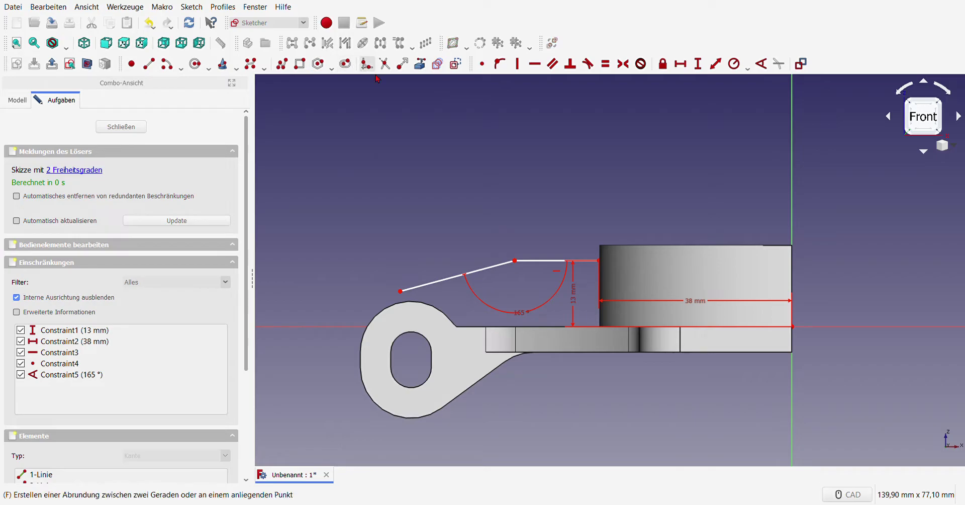
Fillet the corner between the horizontal and sloping lines and constrain the fillet radius to 30 mm.
click(515, 261)
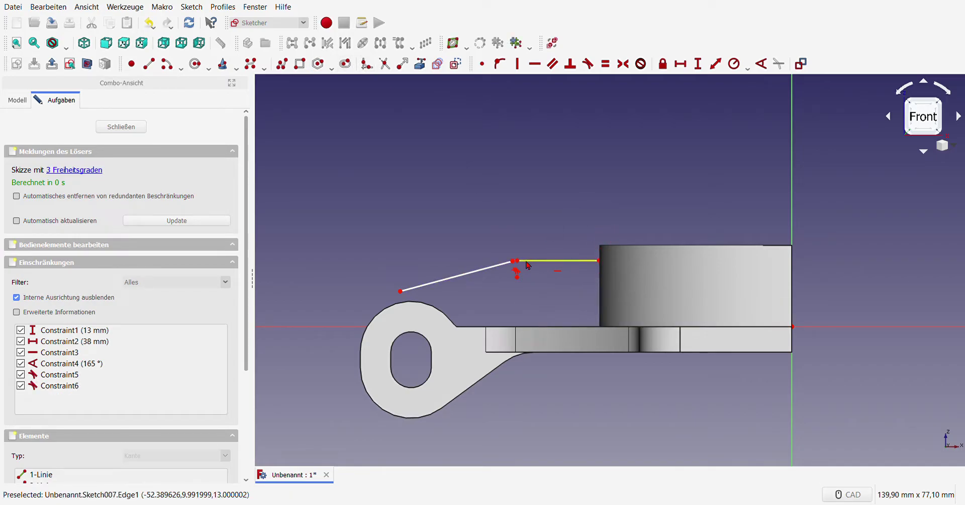
scroll(517, 262, up, 5)
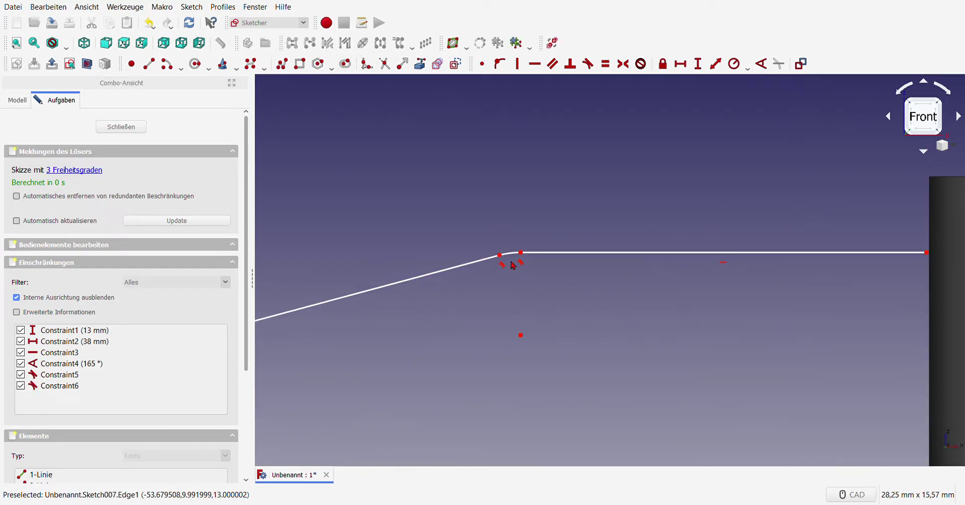
click(734, 64)
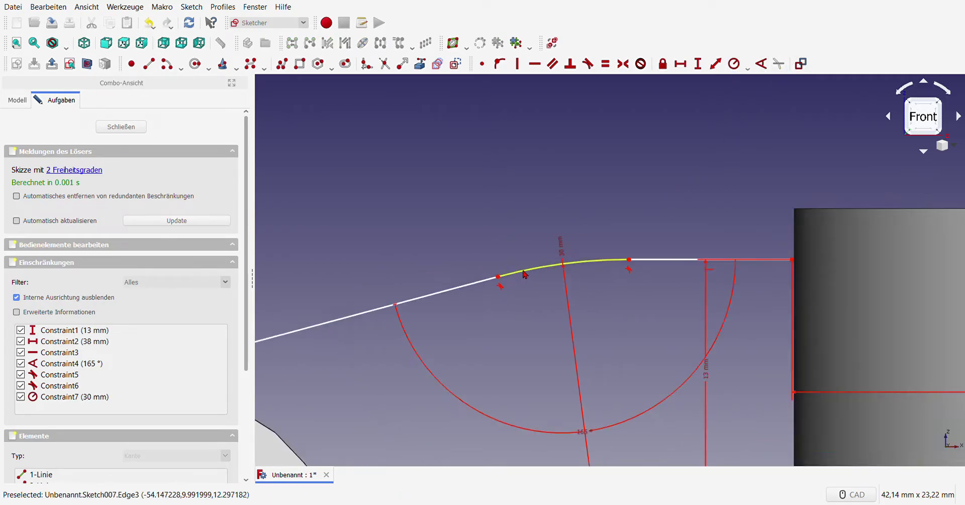
scroll(413, 282, down, 3)
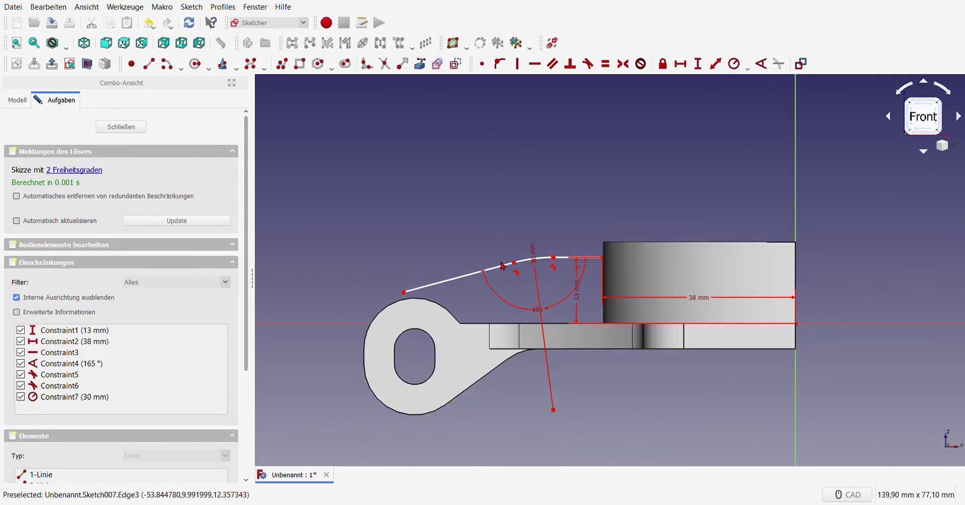
Reposition the sketch's dimension labels, placing the 38 mm one above the half-cylinder and the 13 mm one over it.
scroll(413, 282, up, 2)
drag(589, 242, 601, 287)
scroll(497, 191, down, 2)
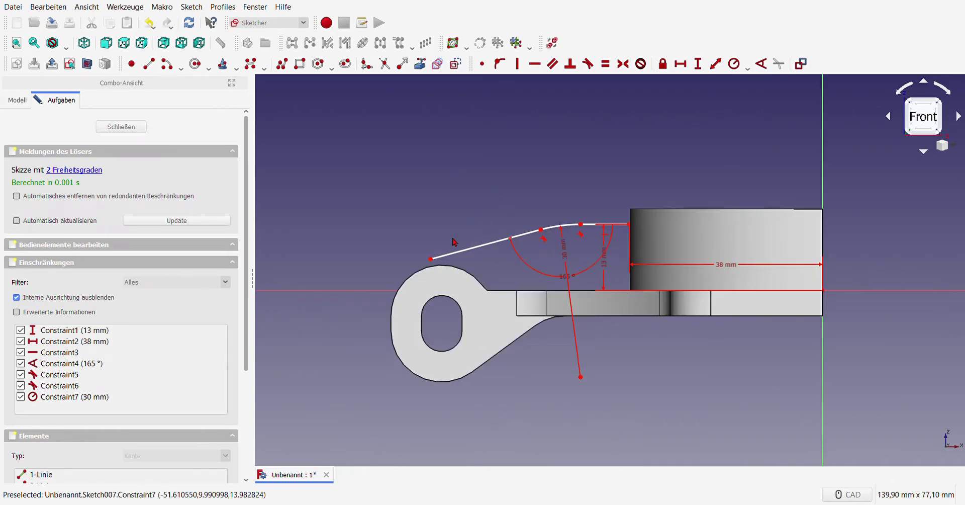
scroll(453, 241, up, 2)
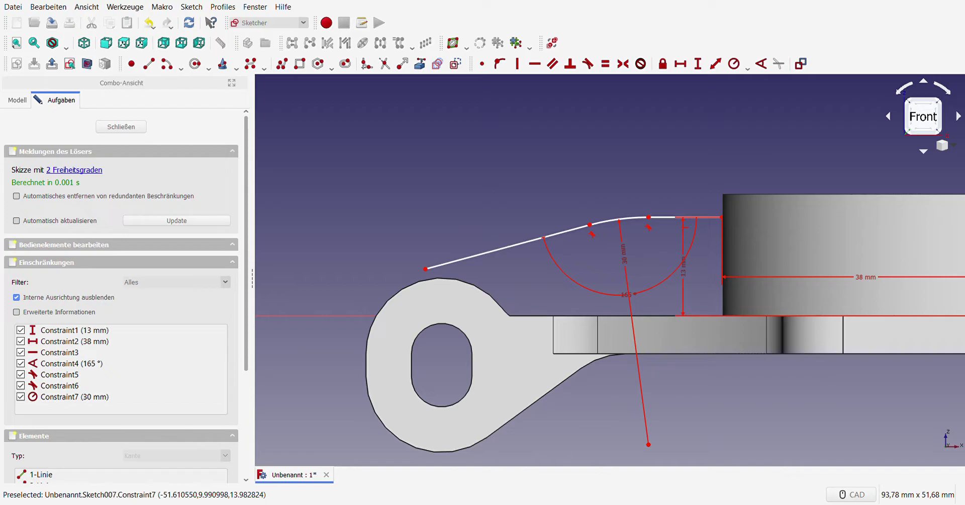
scroll(427, 392, down, 2)
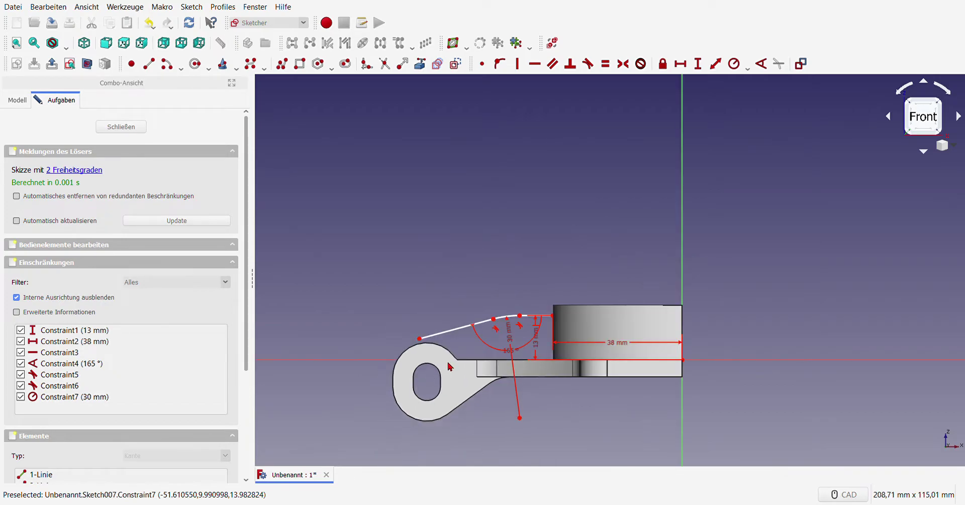
scroll(486, 346, up, 1)
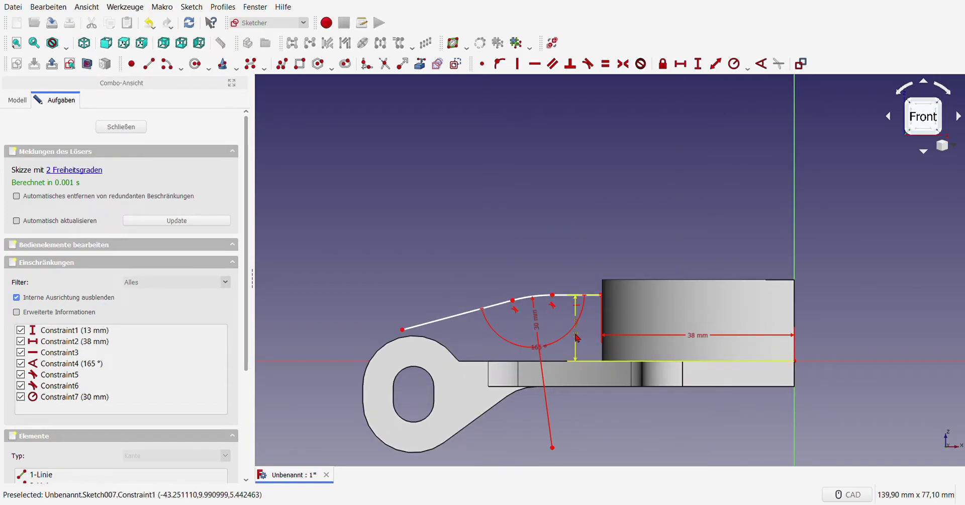
drag(697, 336, 687, 250)
drag(580, 337, 616, 341)
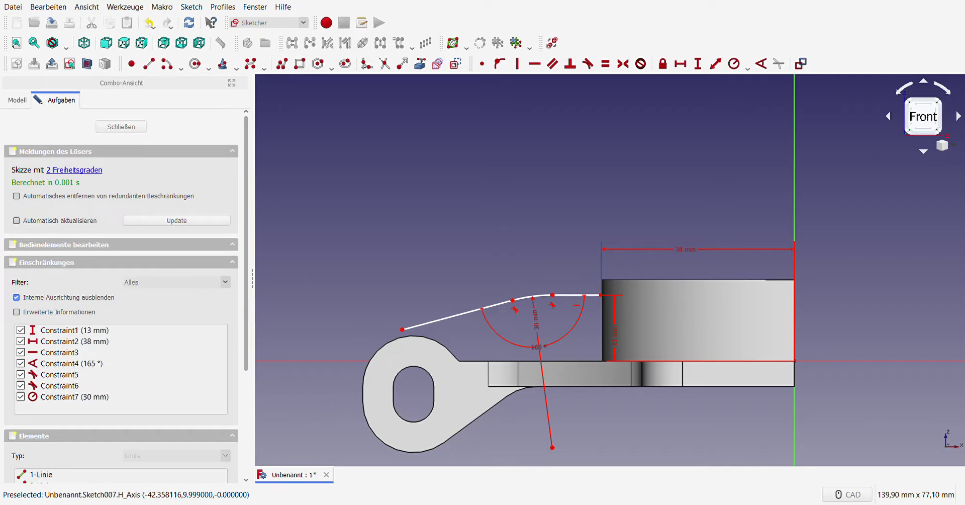
Shorten the sloping line at its free end and add a small arc curving down from it, tangent to the line.
scroll(392, 333, up, 3)
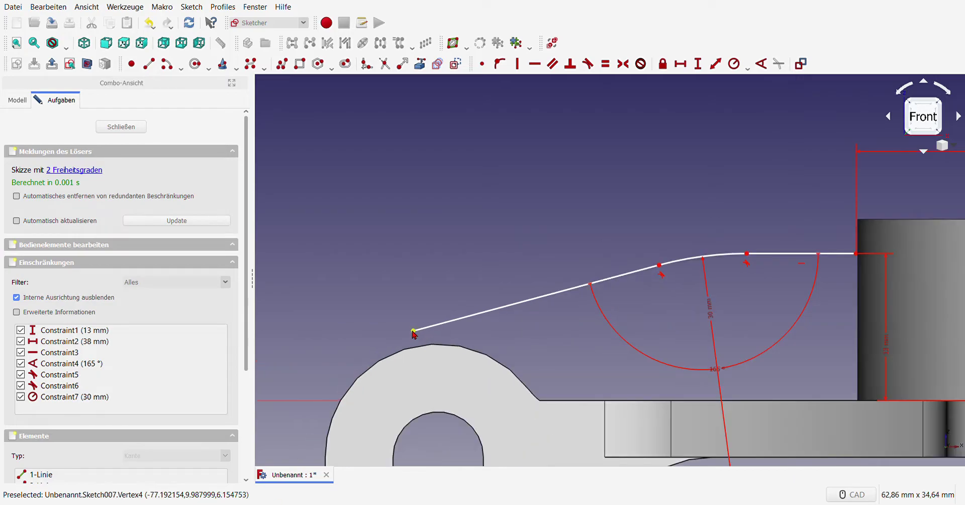
mouse_move(412, 330)
mouse_down()
mouse_move(476, 287)
mouse_move(476, 296)
mouse_up()
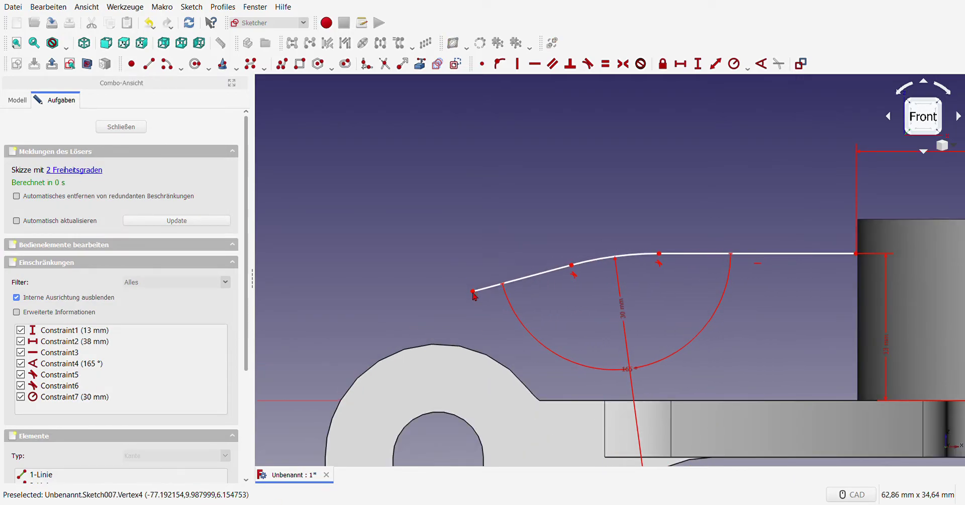
click(166, 63)
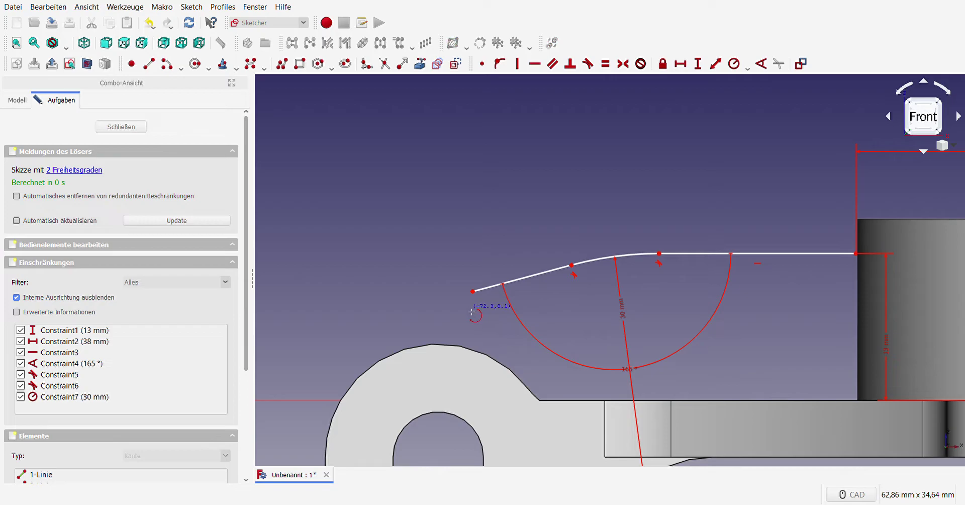
click(473, 292)
click(450, 315)
click(472, 294)
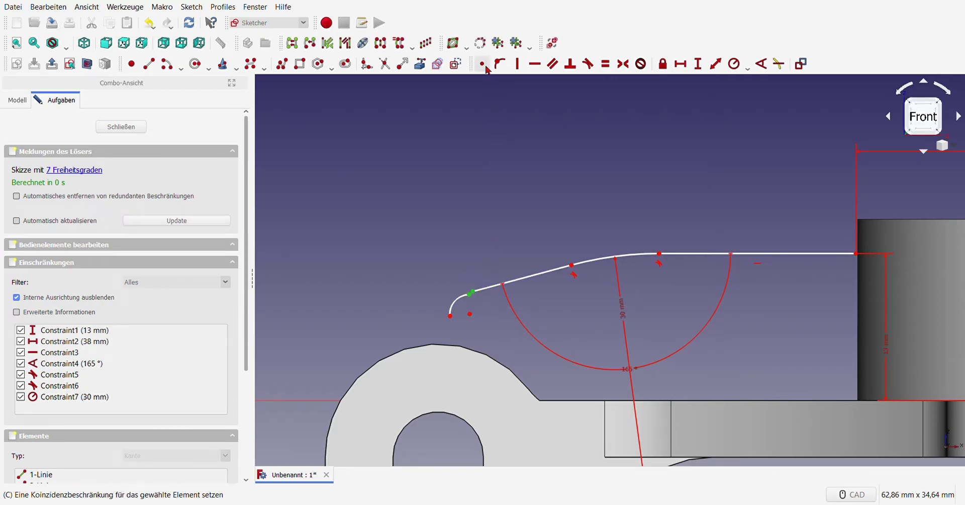
click(589, 64)
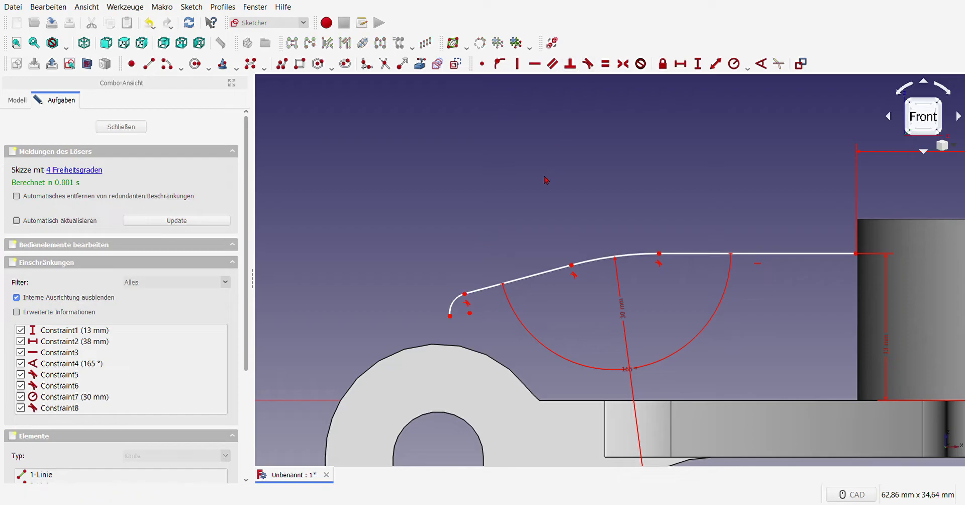
Constrain the radius of the small end arc to 5 mm.
click(455, 299)
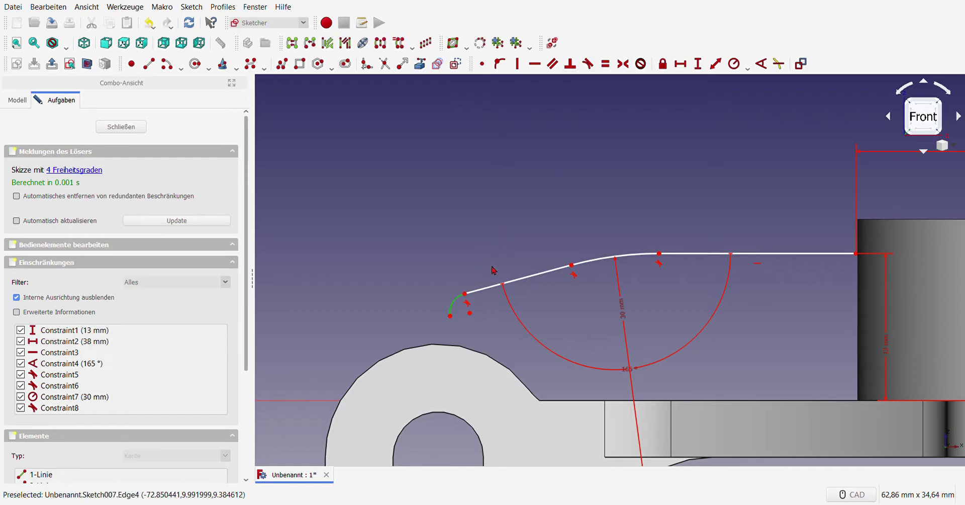
click(750, 68)
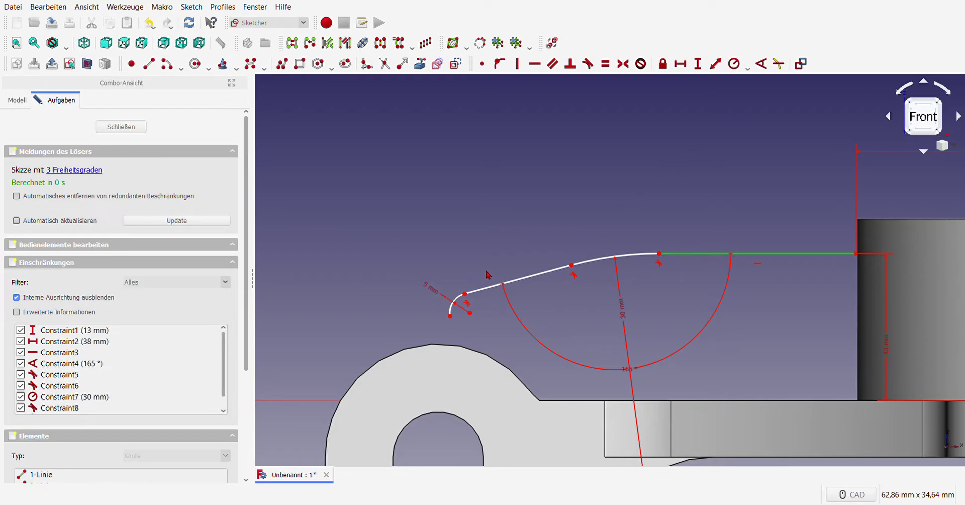
key(Return)
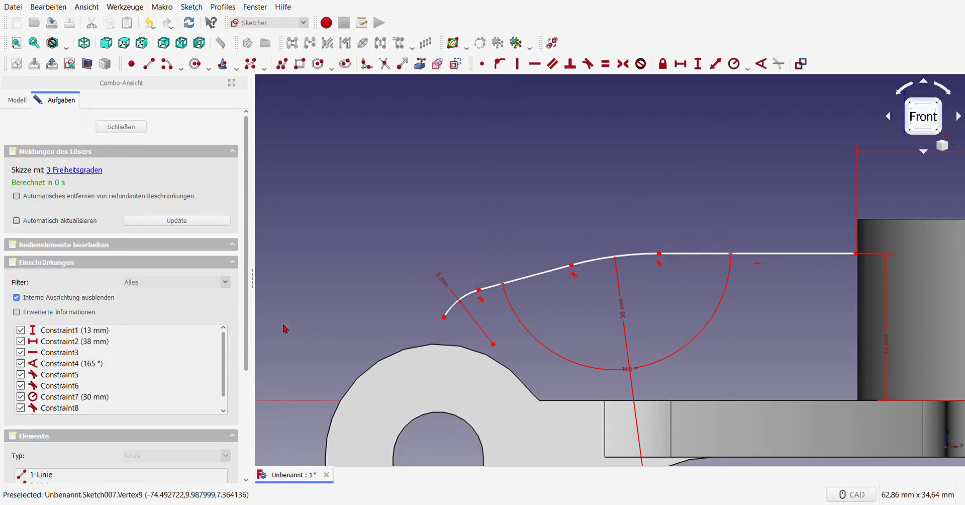
click(149, 63)
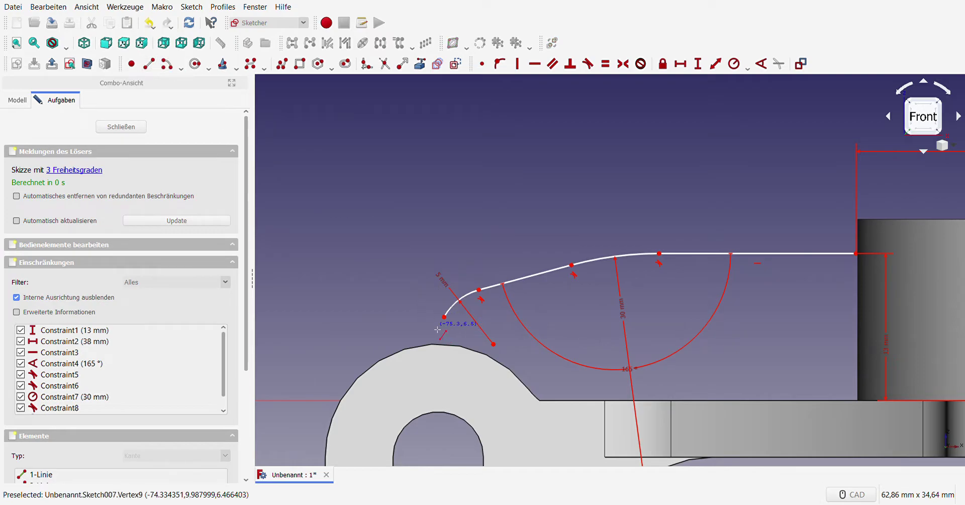
click(439, 351)
click(434, 323)
right_click(433, 322)
click(434, 322)
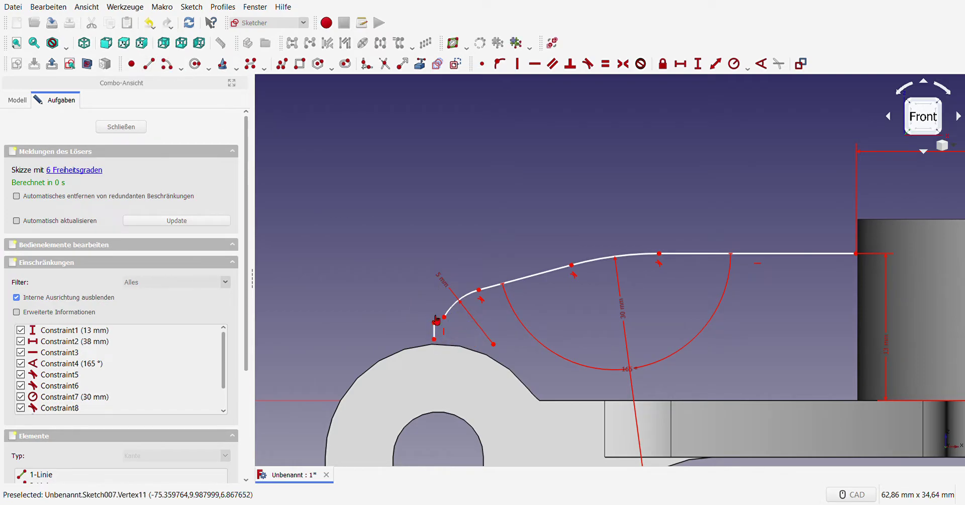
ctrl+click(444, 317)
click(588, 64)
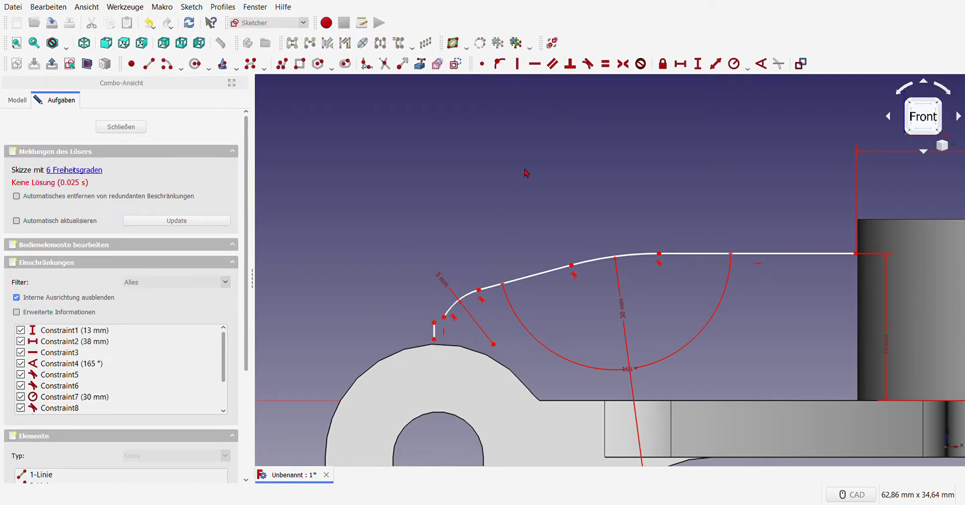
click(435, 336)
key(Delete)
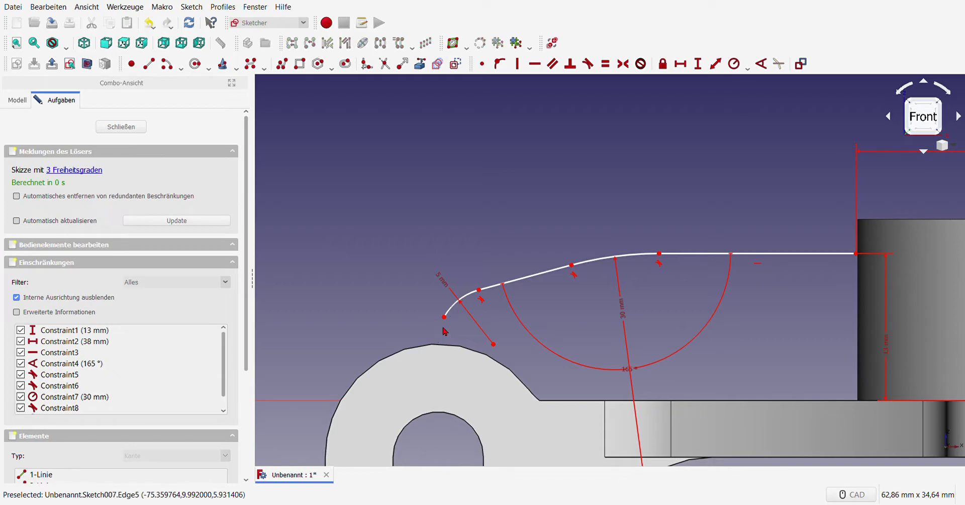
Draw a short vertical line about 1.4 mm long just above the lug and join its upper end tangentially to the 5 mm arc's lower end.
key(g)
key(l)
click(439, 327)
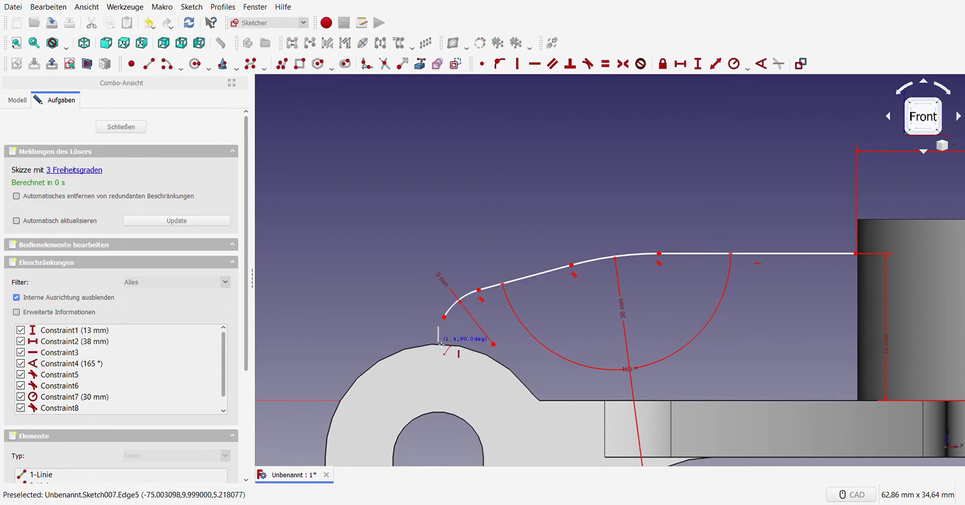
click(439, 342)
scroll(444, 336, up, 5)
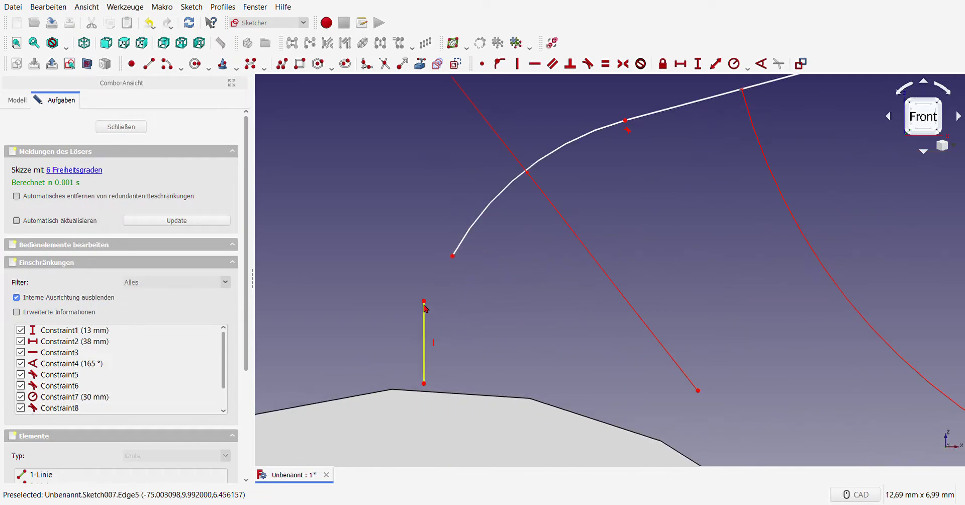
click(439, 326)
click(453, 257)
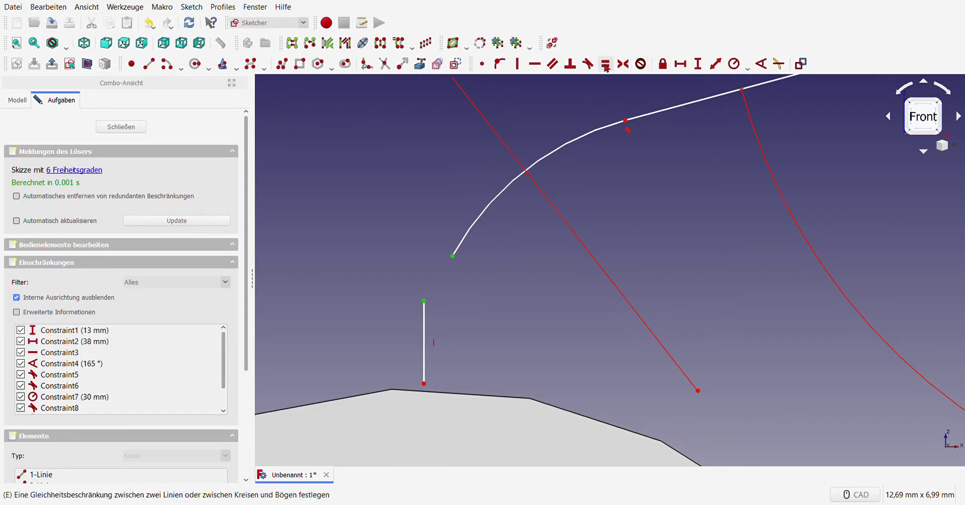
click(587, 64)
scroll(433, 296, up, 2)
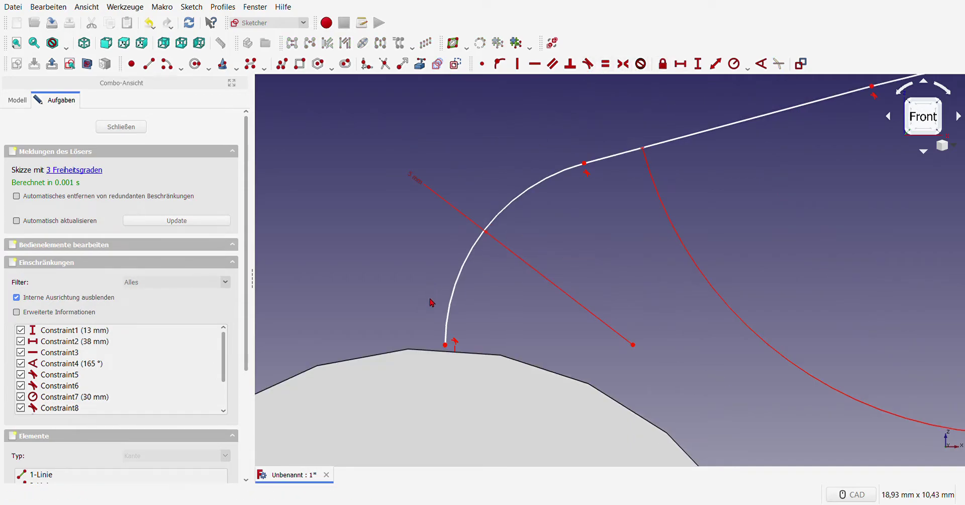
Move the joint between the 5 mm arc and the vertical line upward, away from the lug.
drag(449, 347, 453, 326)
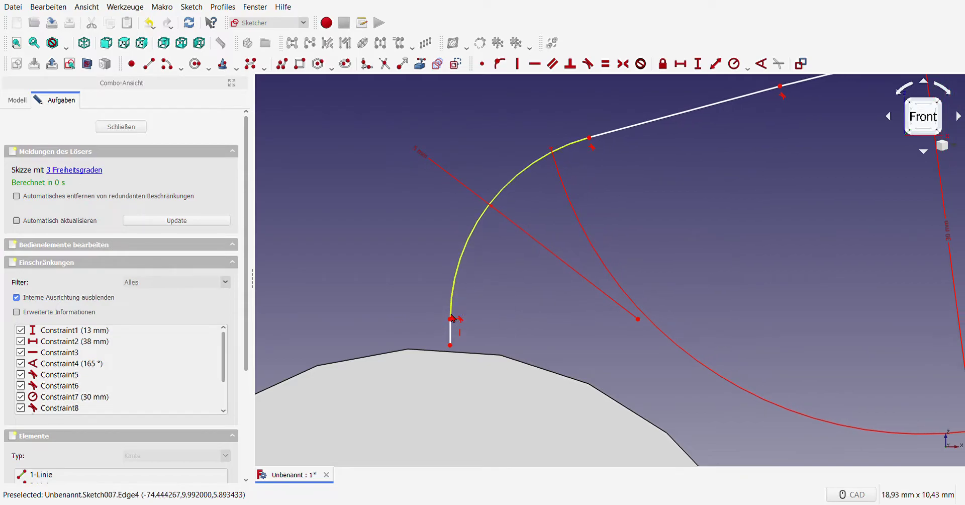
scroll(463, 280, down, 5)
scroll(466, 291, up, 2)
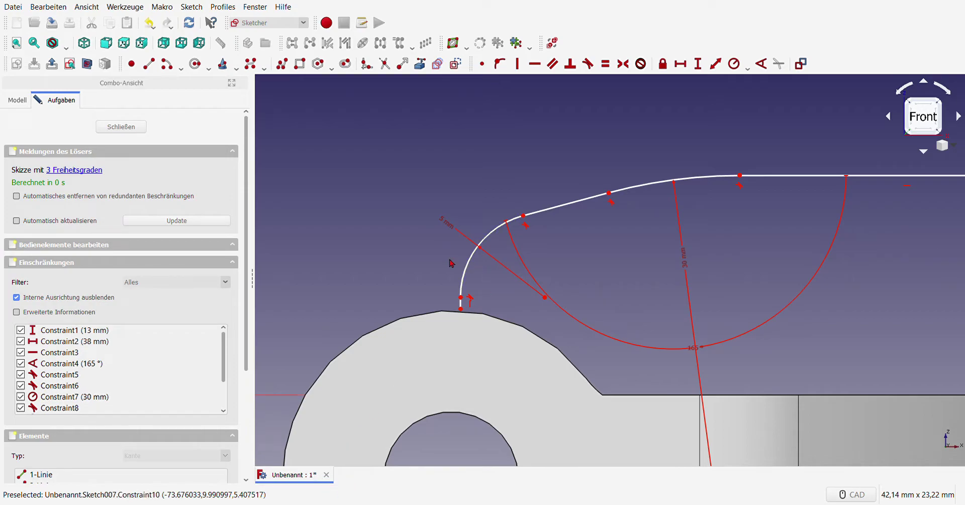
scroll(432, 265, down, 5)
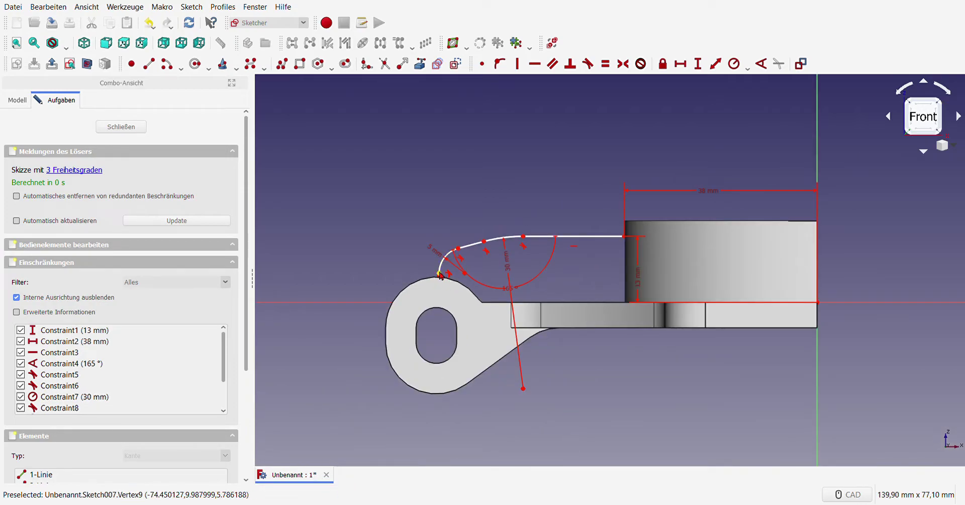
scroll(543, 276, up, 2)
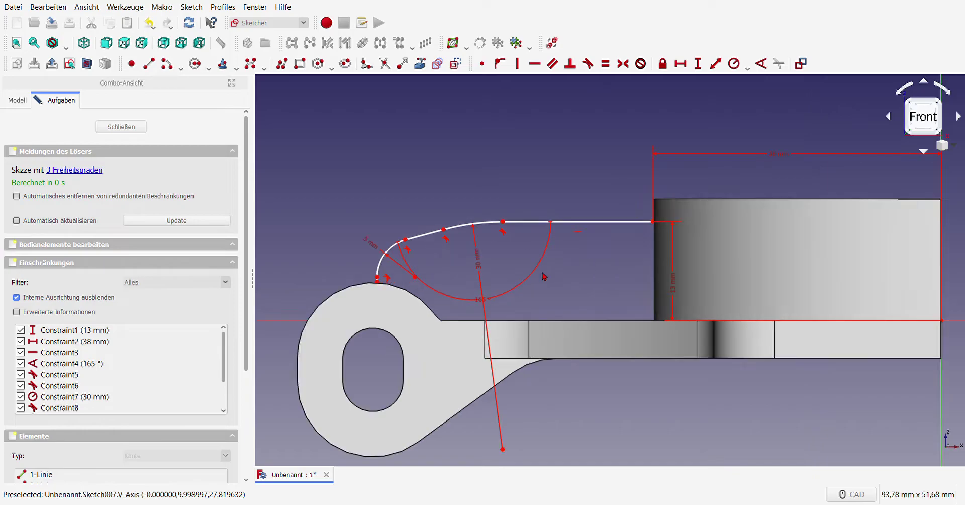
scroll(352, 293, up, 1)
scroll(319, 296, down, 2)
click(288, 290)
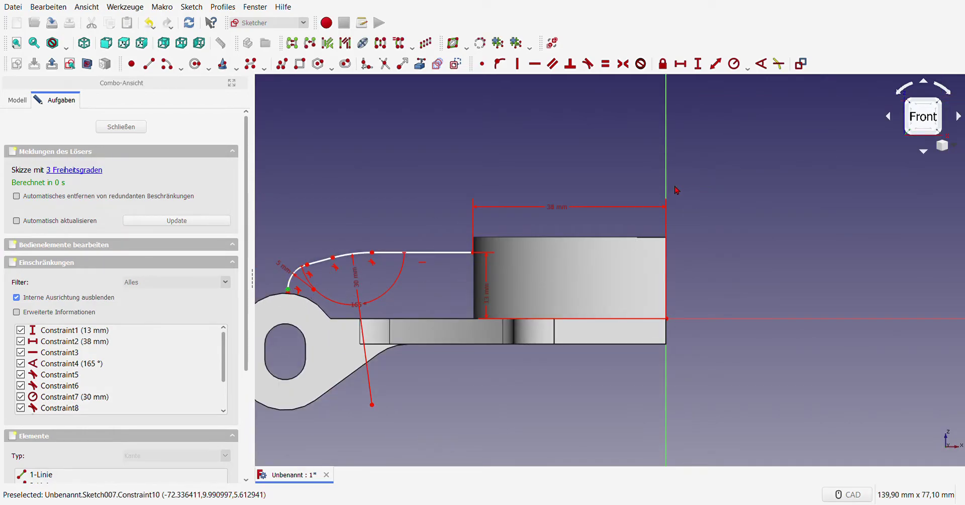
click(679, 64)
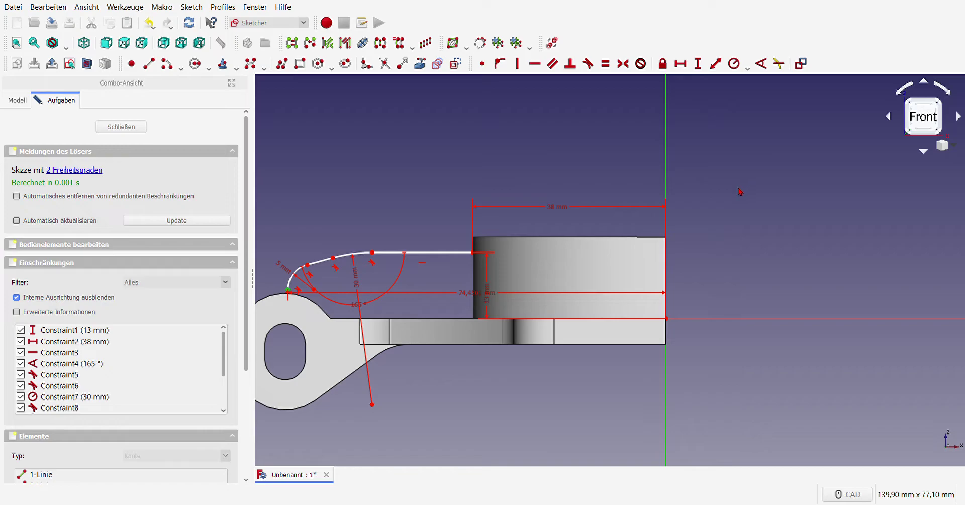
drag(488, 269, 535, 286)
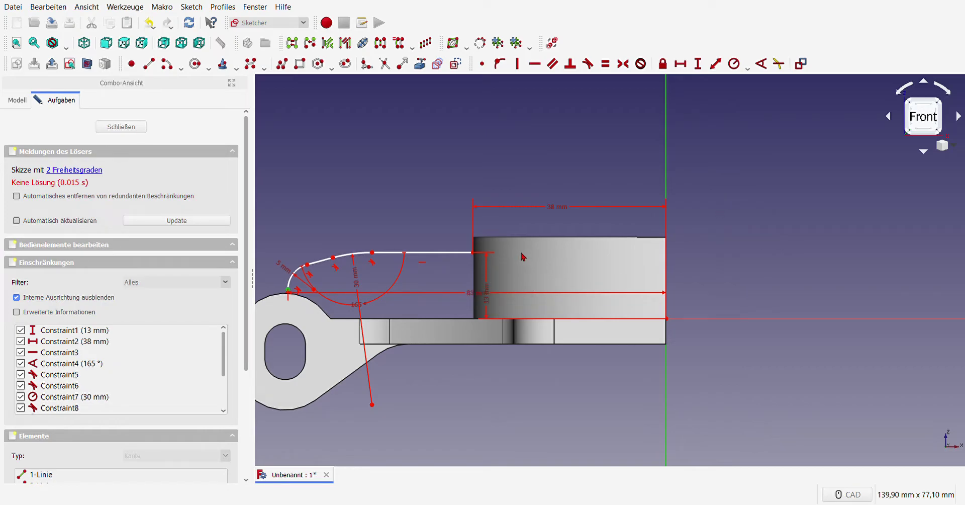
key(Delete)
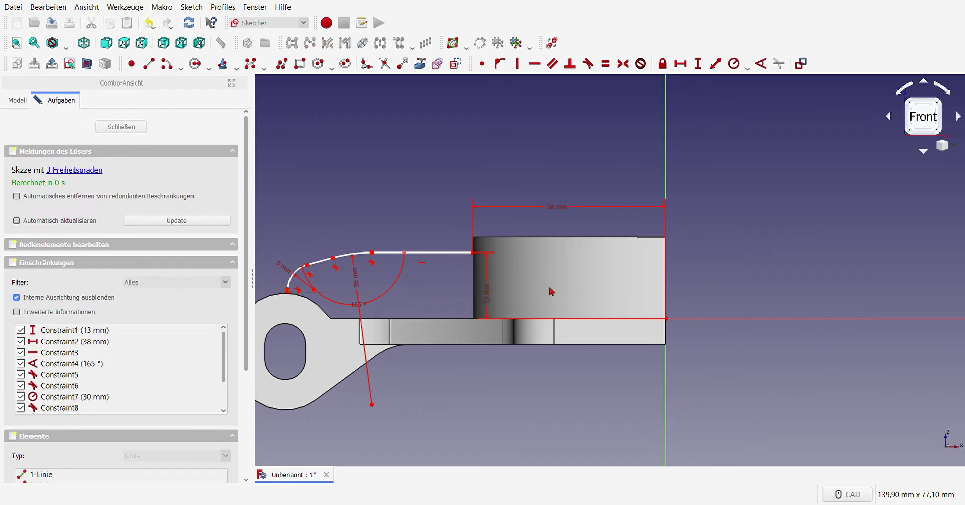
Shift the profile's lower end farther from the half-cylinder, over the outer side of the lug's rounded top.
scroll(430, 282, down, 3)
scroll(563, 302, up, 6)
mouse_move(563, 303)
mouse_down()
mouse_move(497, 301)
mouse_move(522, 309)
mouse_move(517, 300)
mouse_up()
mouse_move(518, 300)
middle_down()
mouse_move(394, 301)
mouse_move(443, 311)
middle_up()
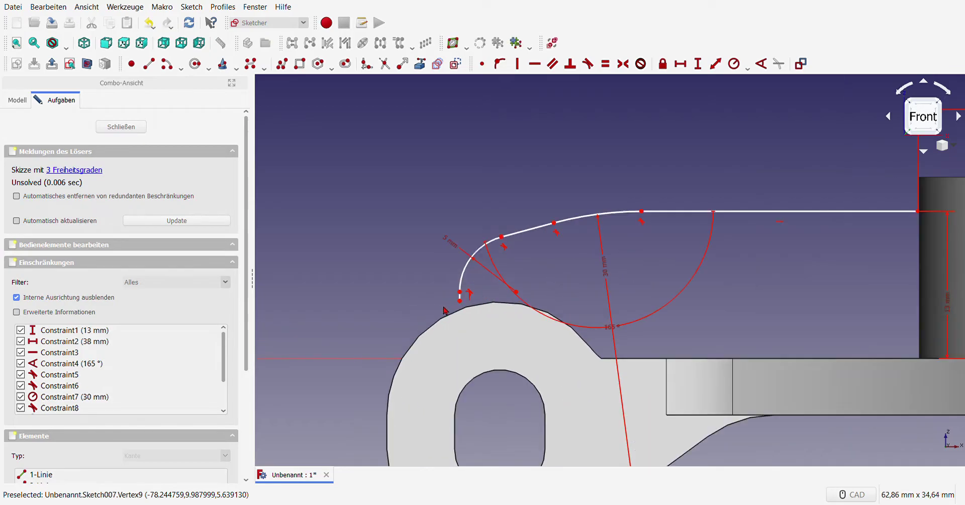
scroll(437, 297, down, 4)
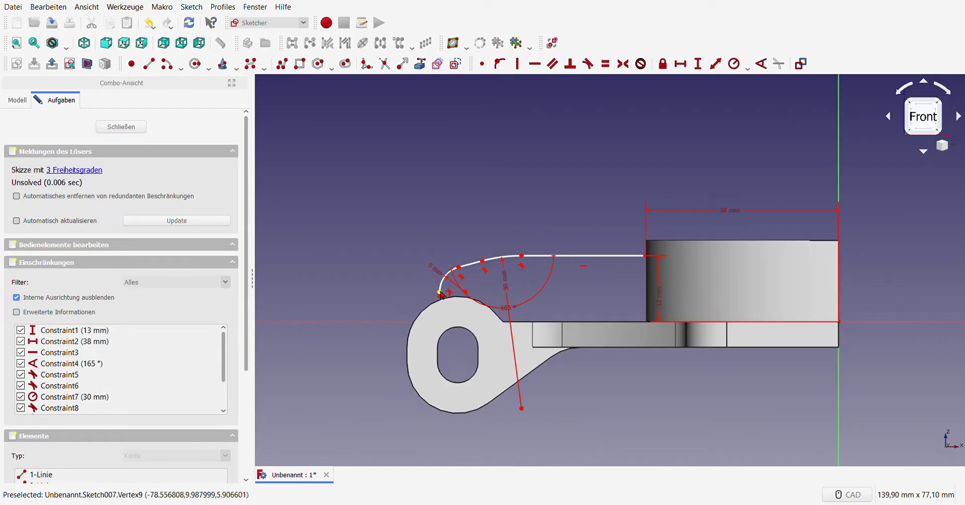
Reference the lug's rounded top edge as external geometry and constrain the lower end of the vertical line onto it.
scroll(441, 298, up, 10)
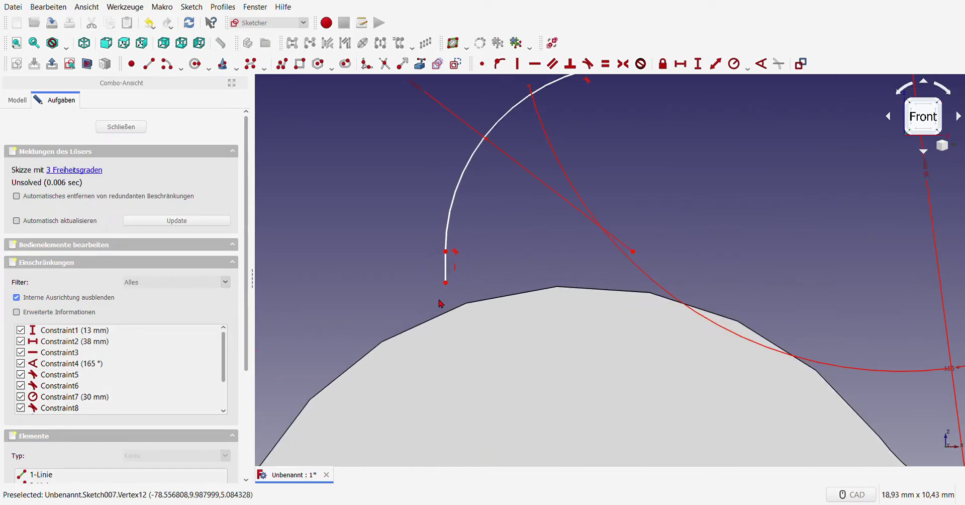
click(419, 66)
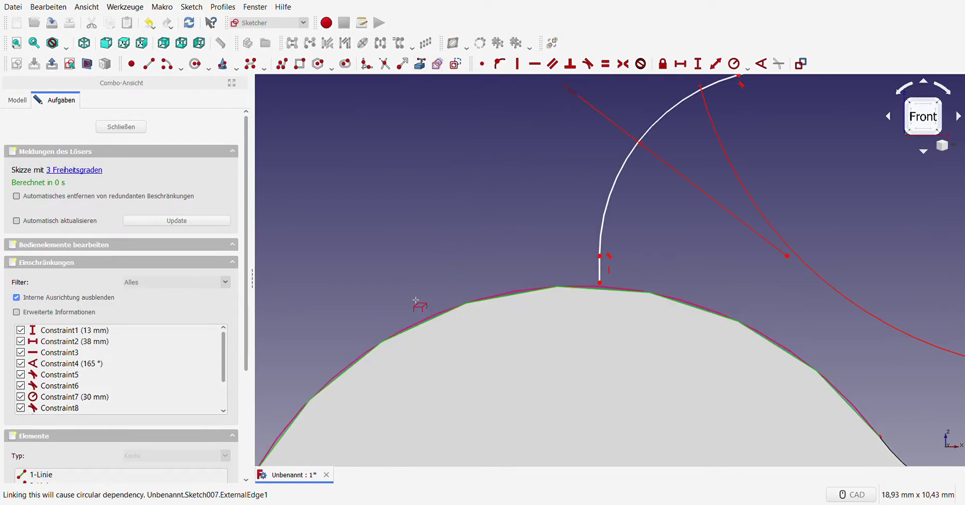
scroll(442, 288, down, 4)
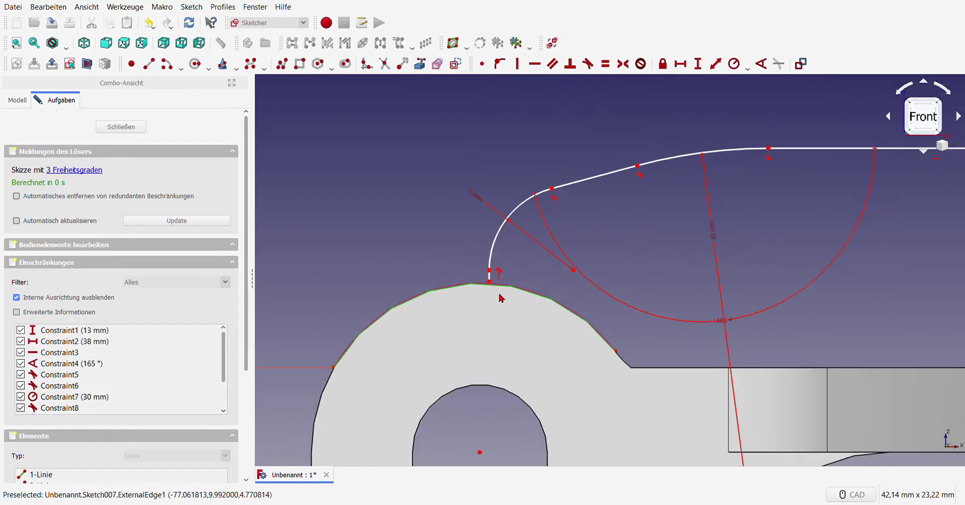
scroll(498, 295, up, 4)
mouse_move(478, 244)
mouse_down()
mouse_move(356, 231)
mouse_move(308, 240)
mouse_up()
click(308, 269)
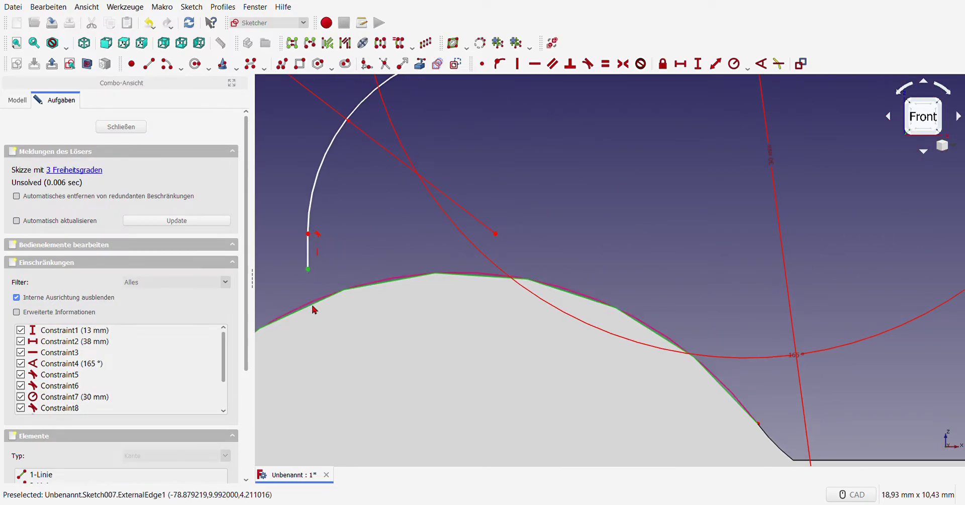
click(499, 63)
scroll(408, 273, down, 6)
scroll(408, 273, up, 2)
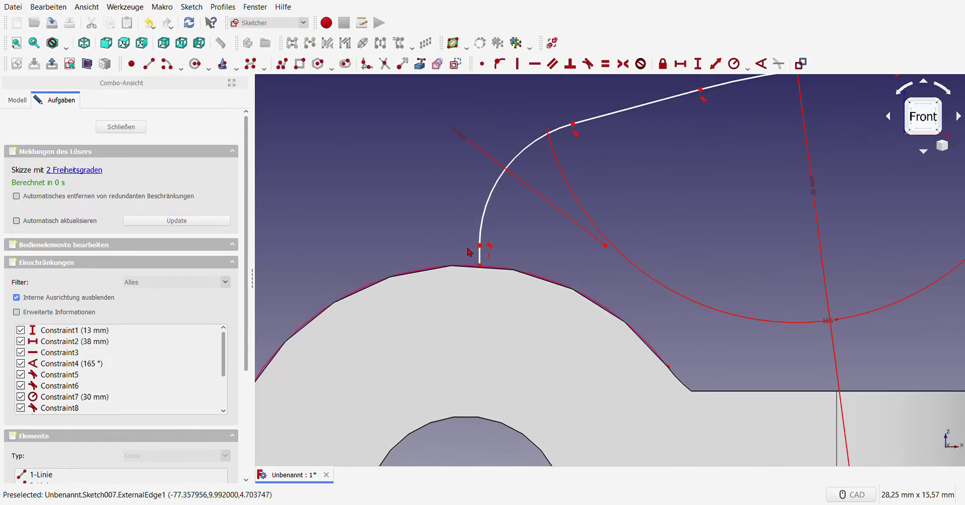
Move the profile's lower end outward along the lug and constrain its horizontal distance from the vertical axis to 83 mm.
mouse_move(480, 247)
mouse_down()
mouse_move(430, 252)
mouse_move(323, 233)
mouse_up()
scroll(381, 277, down, 9)
scroll(380, 278, up, 1)
click(381, 276)
click(788, 155)
click(681, 64)
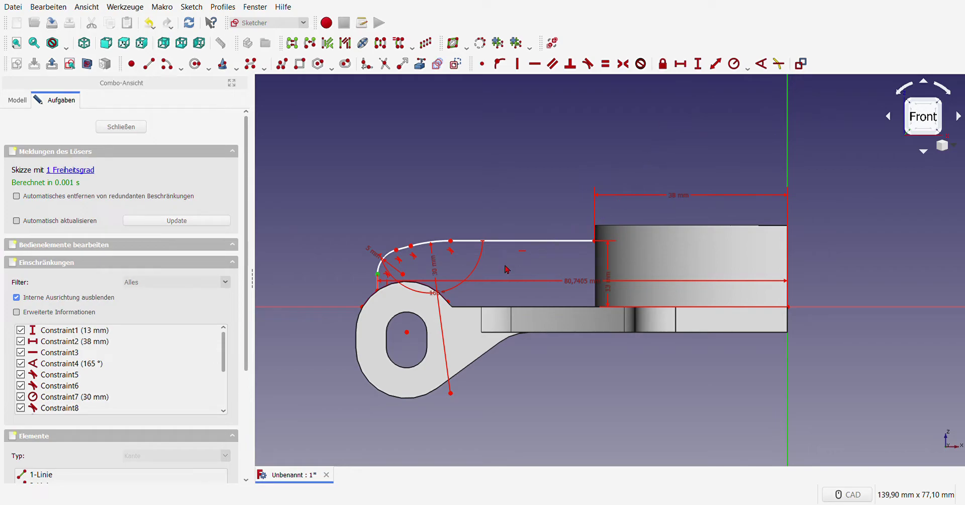
click(482, 273)
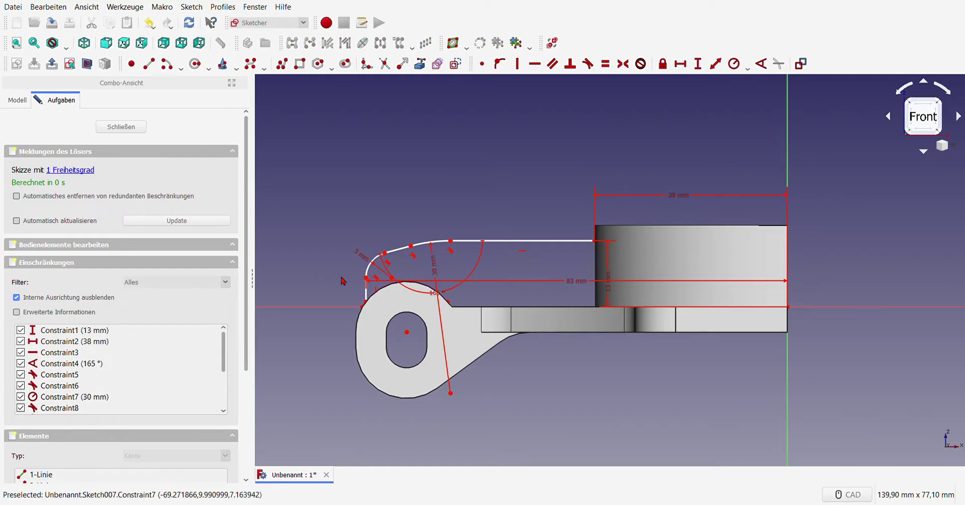
scroll(347, 278, up, 5)
scroll(347, 281, down, 4)
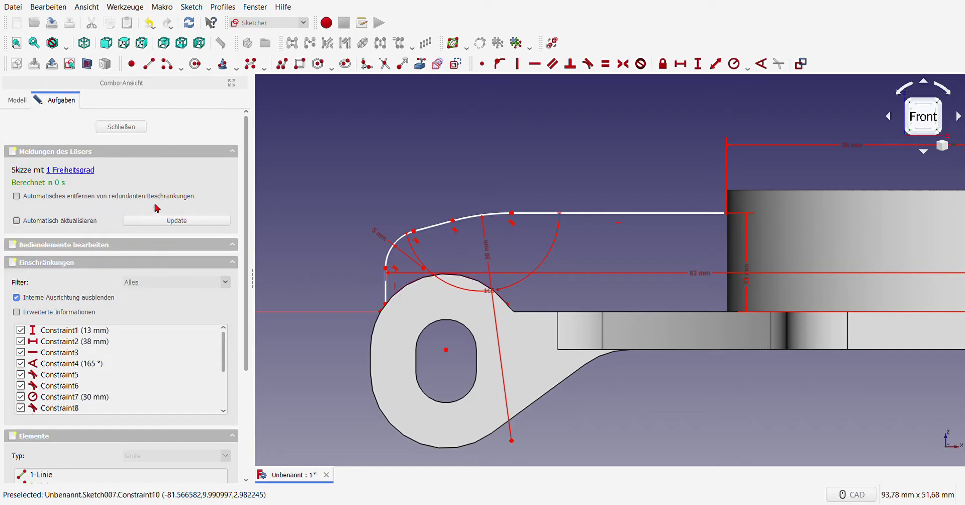
Draw an arc about the lug's centre along its rounded top, from the vertical line's lower end to the referenced edge's other end.
click(169, 65)
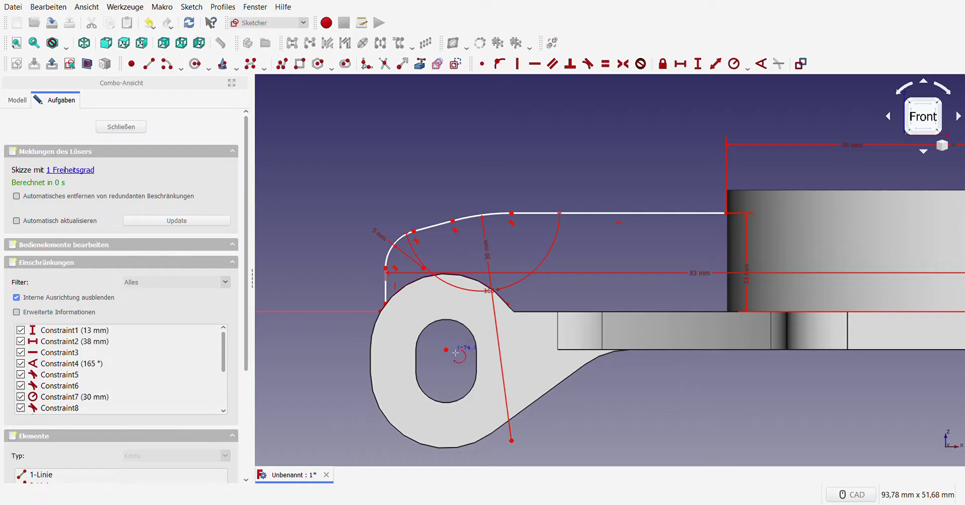
scroll(387, 291, up, 5)
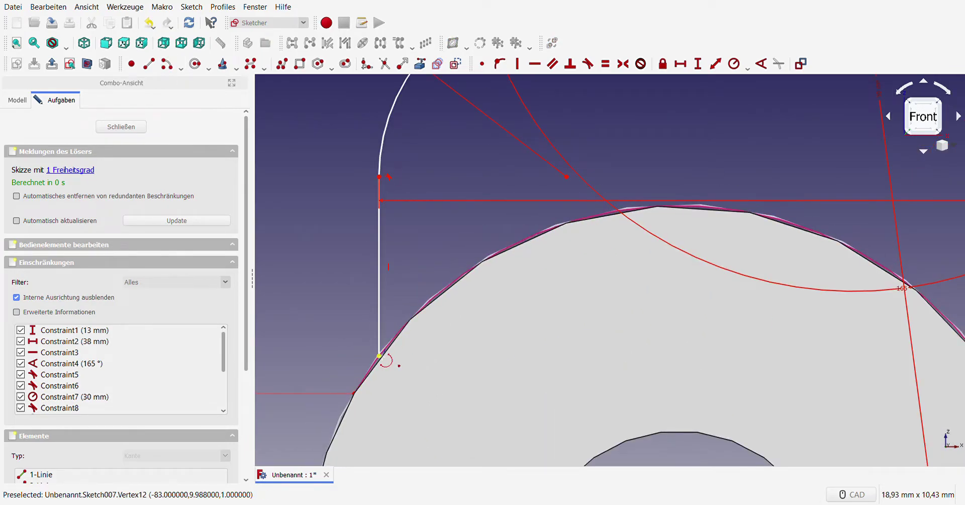
scroll(442, 281, down, 4)
scroll(616, 282, up, 4)
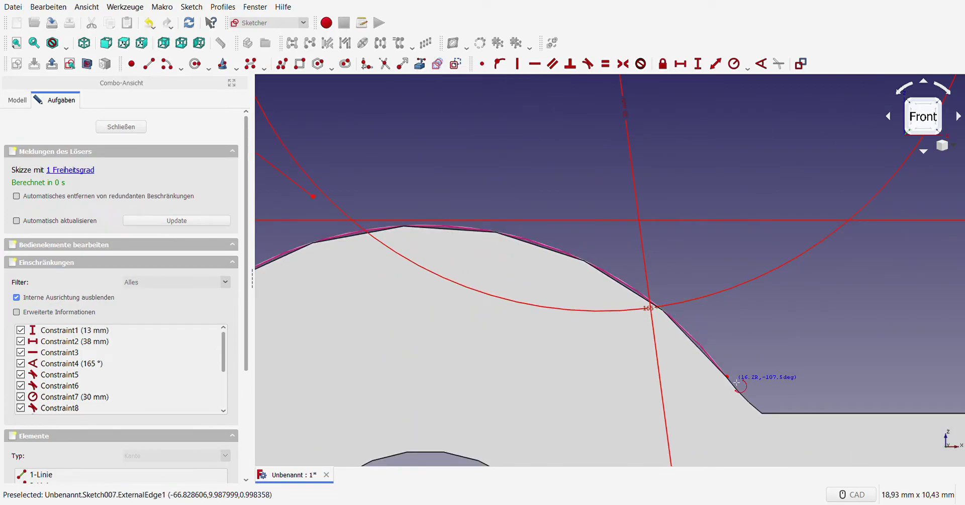
scroll(737, 382, down, 4)
scroll(633, 352, up, 4)
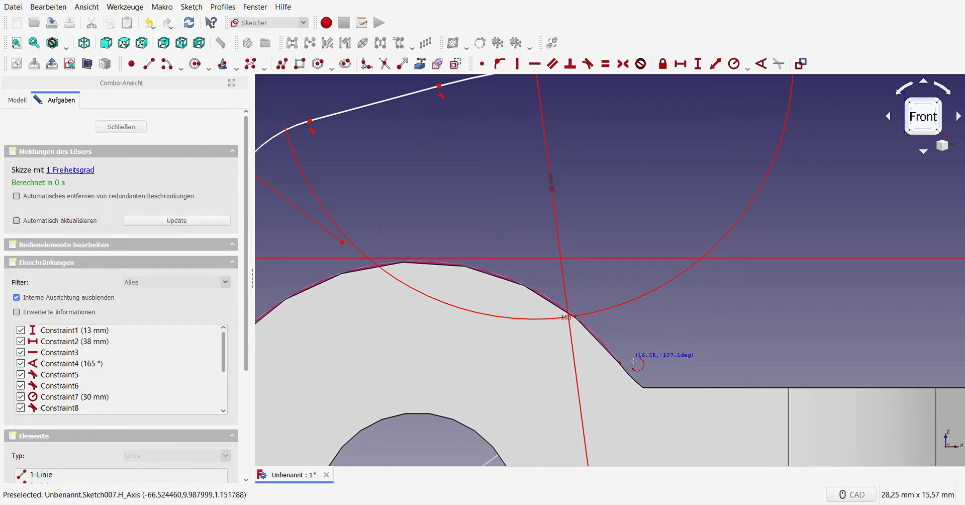
key(ctrl+z)
scroll(668, 347, down, 3)
scroll(672, 330, up, 3)
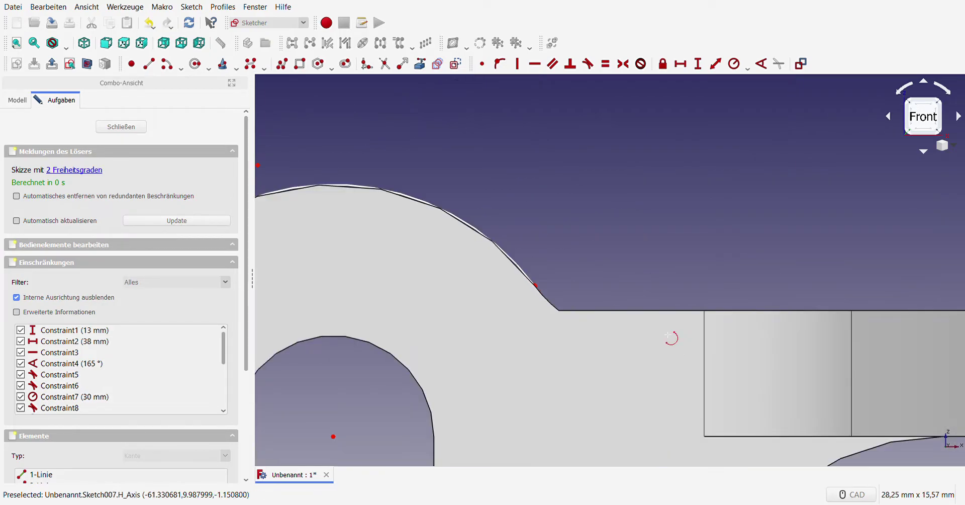
key(Escape)
scroll(598, 300, down, 3)
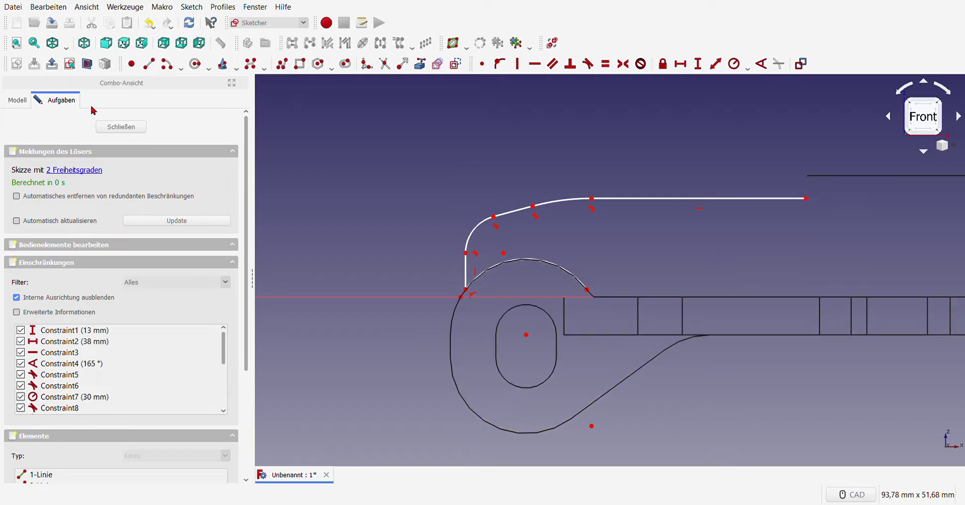
Reference the short straight top edge directly beside the lug's rounded top as external geometry.
scroll(693, 297, up, 2)
scroll(364, 236, down, 4)
scroll(458, 247, up, 4)
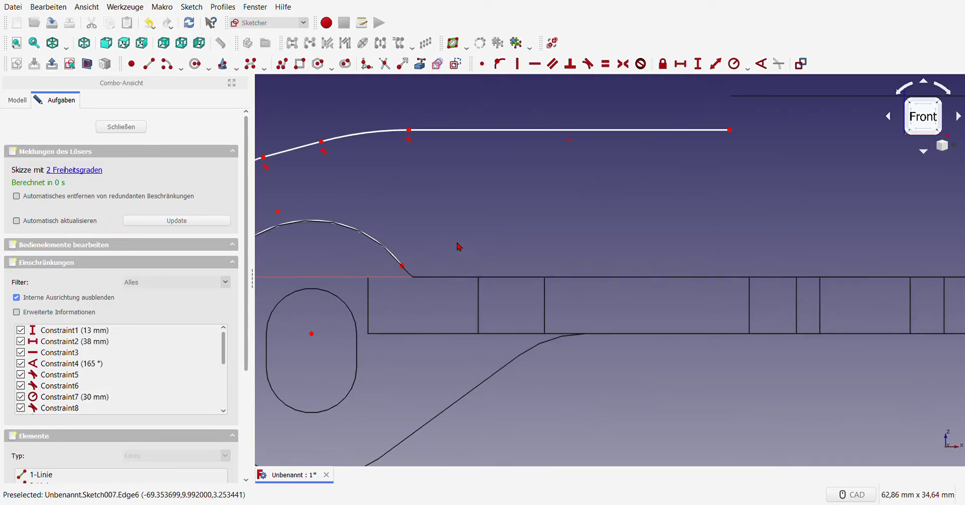
scroll(454, 245, down, 4)
scroll(401, 246, up, 4)
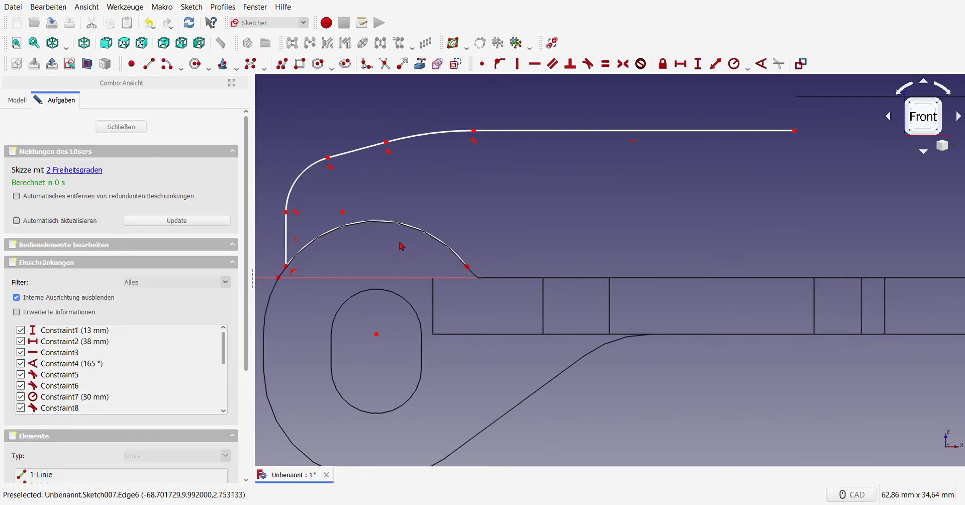
scroll(460, 269, down, 4)
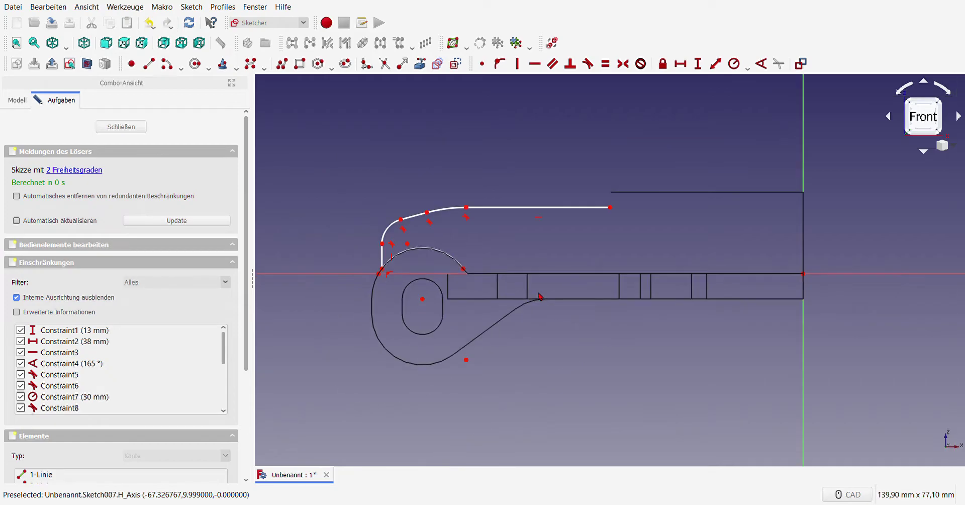
scroll(535, 250, up, 2)
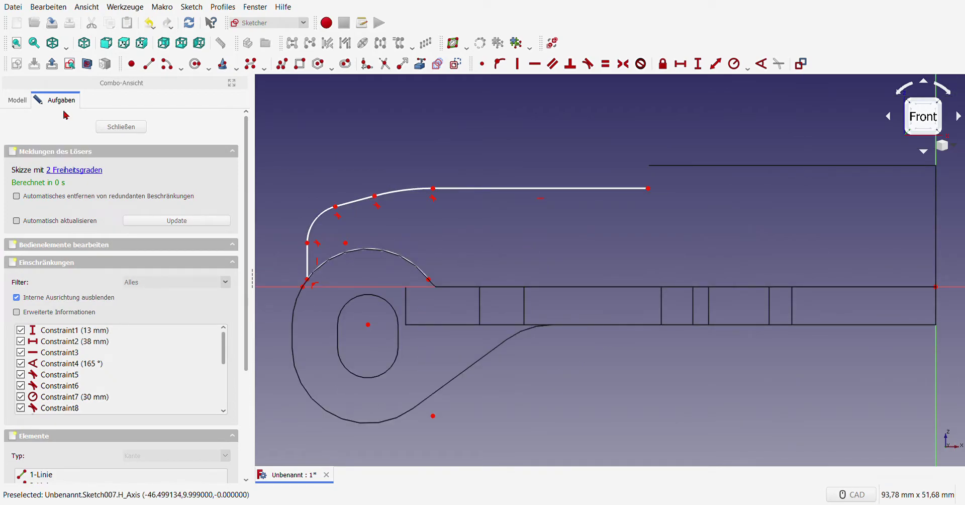
scroll(421, 290, up, 4)
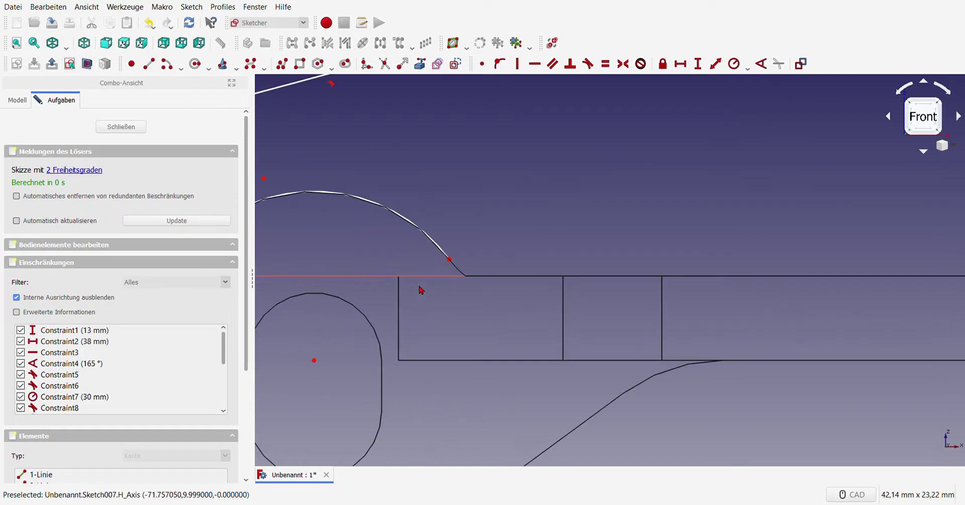
click(420, 63)
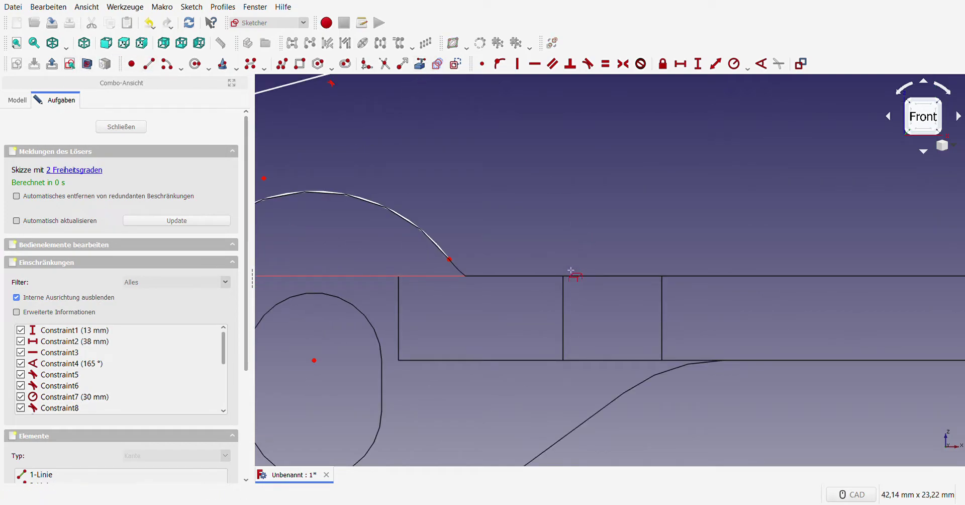
right_click(581, 256)
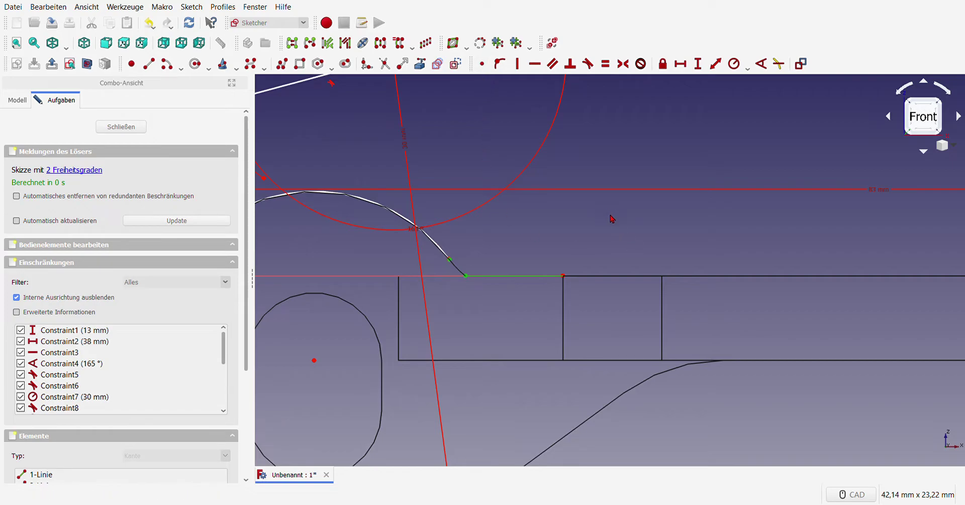
Extend the free end of the lug arc down toward the straight top edge and constrain it onto the horizontal axis.
click(567, 242)
key(c)
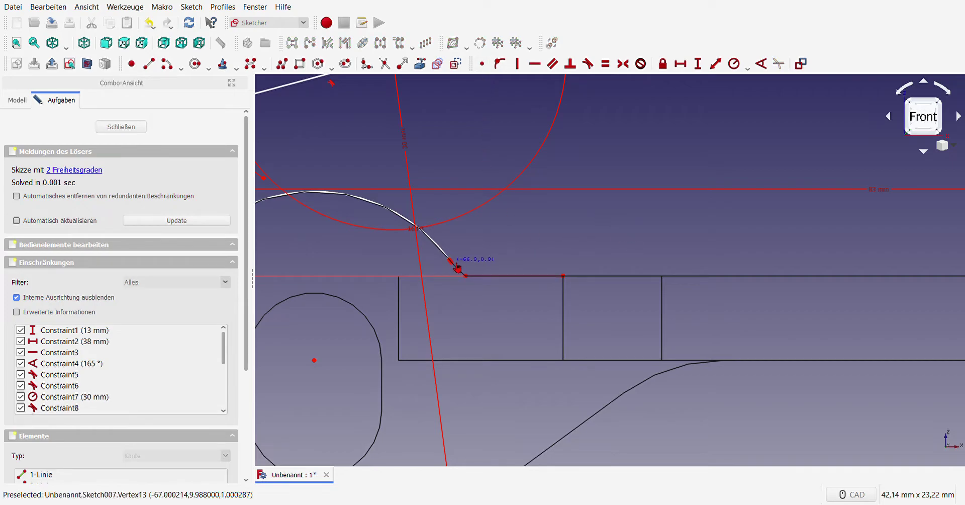
key(Escape)
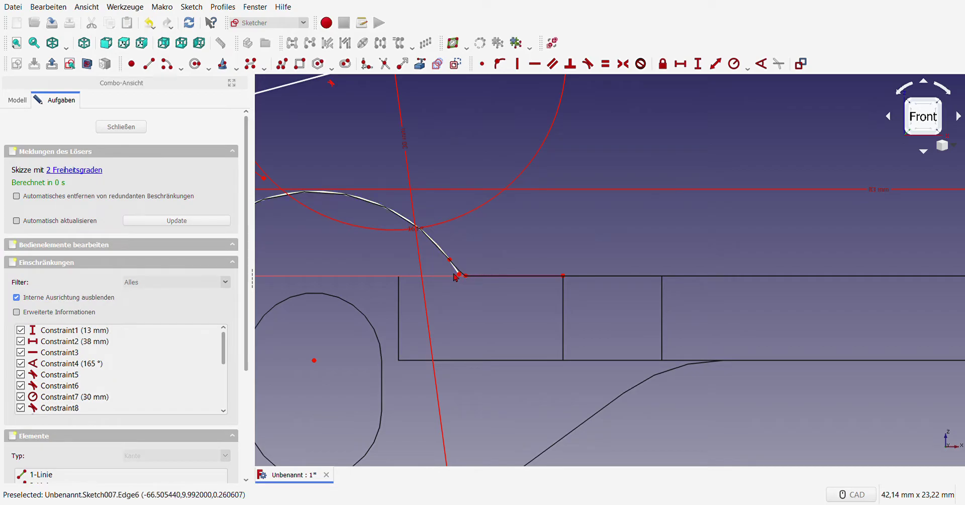
scroll(460, 274, up, 6)
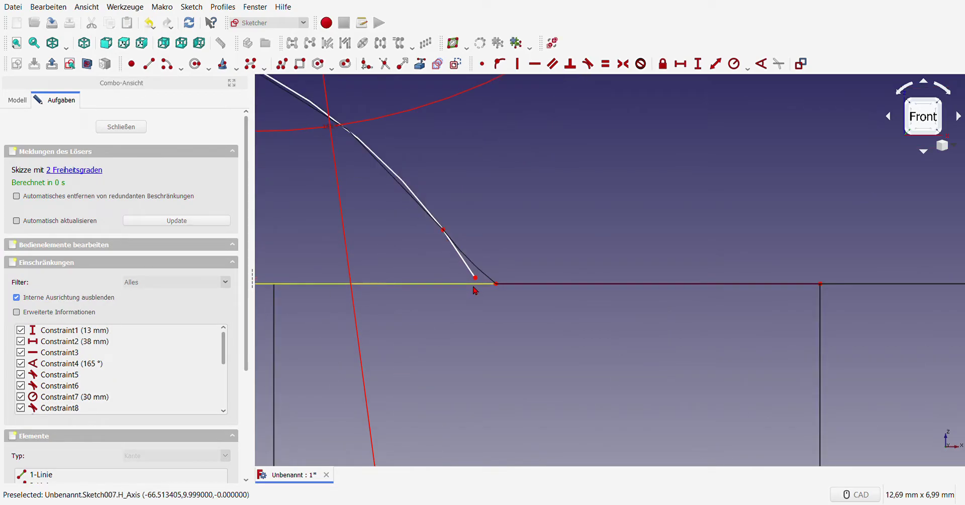
click(476, 279)
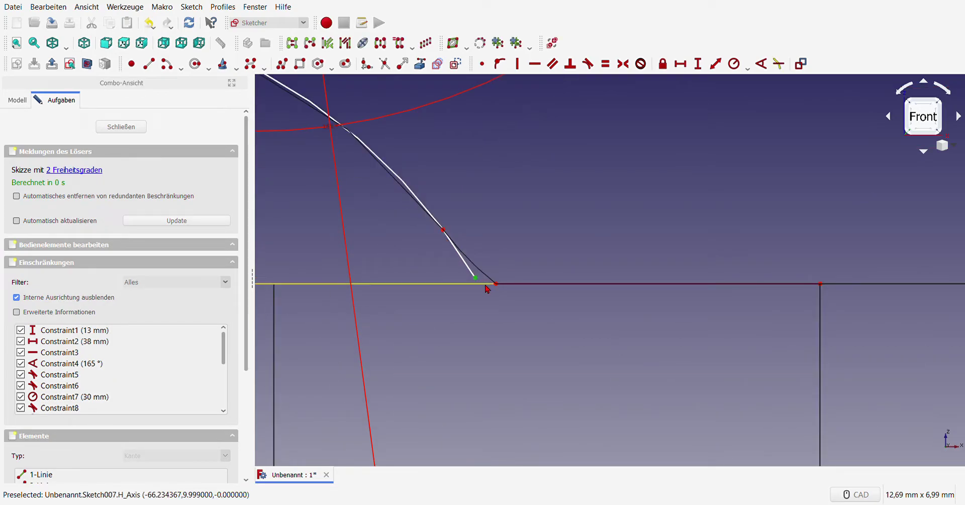
click(486, 286)
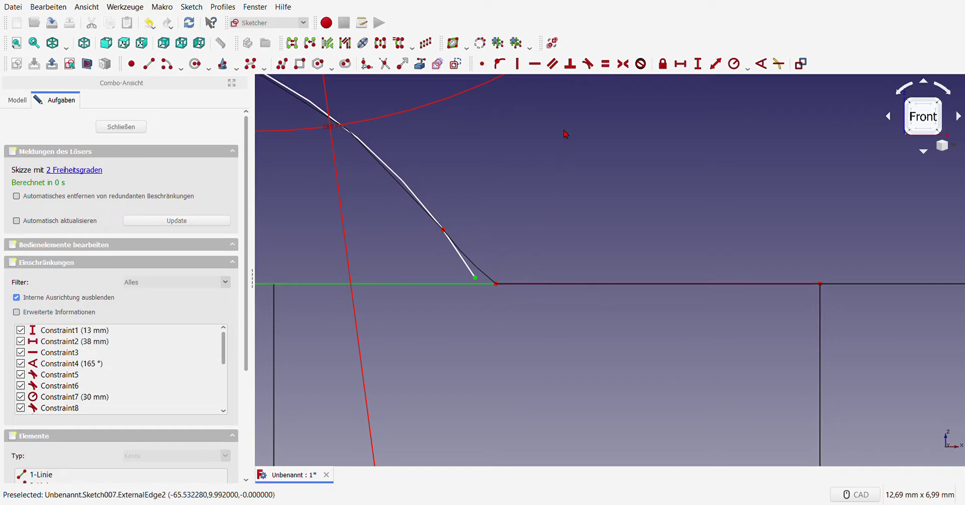
click(499, 64)
scroll(477, 271, down, 8)
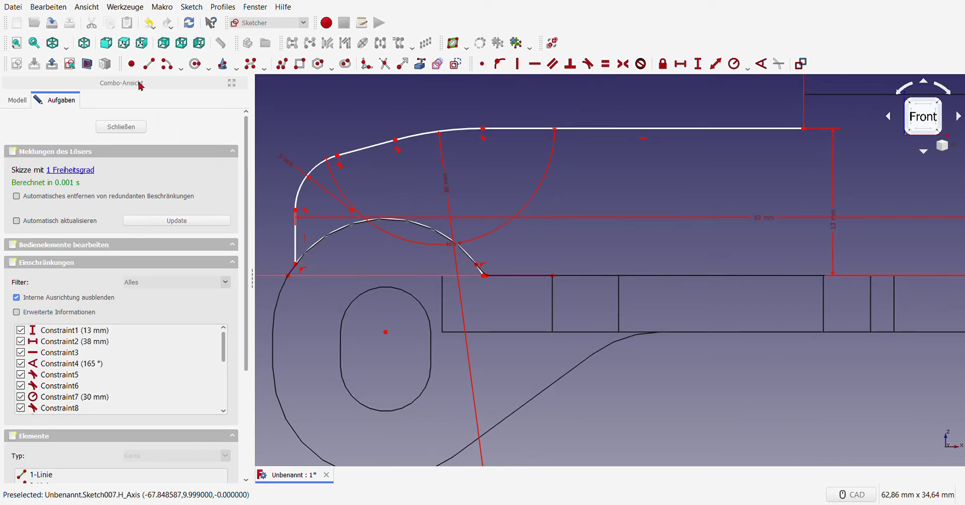
Draw a horizontal line about 29 mm long from the lug arc's end along the horizontal axis toward the half-cylinder.
click(149, 63)
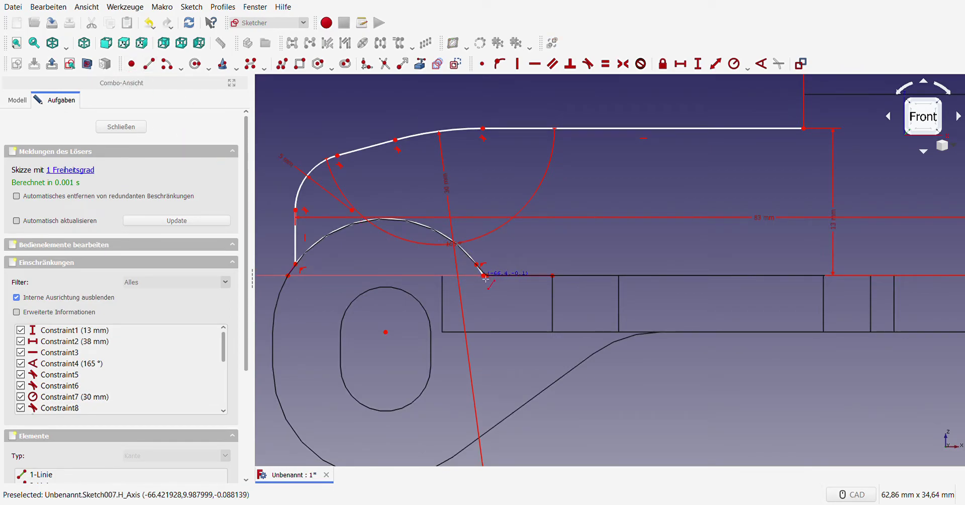
scroll(485, 276, up, 6)
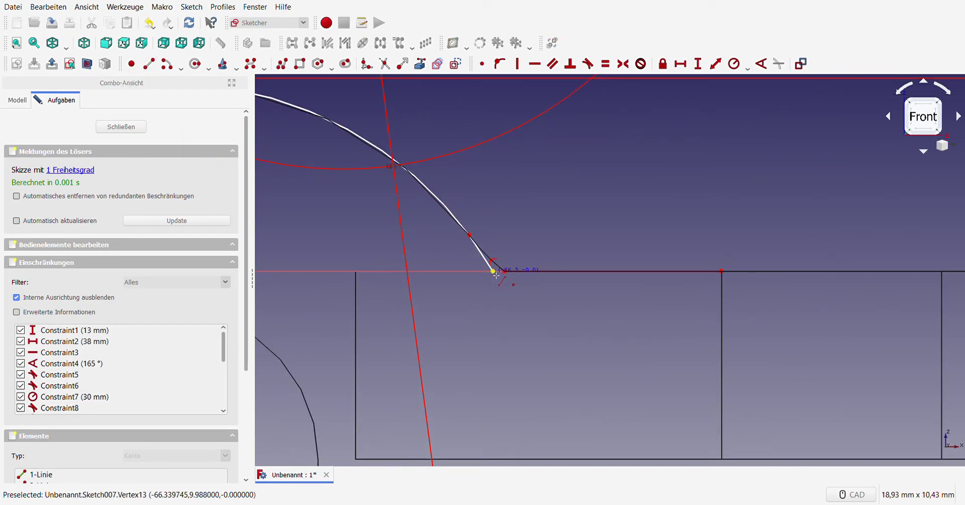
click(493, 271)
scroll(494, 274, down, 5)
scroll(854, 296, up, 2)
scroll(733, 284, down, 4)
scroll(734, 284, up, 2)
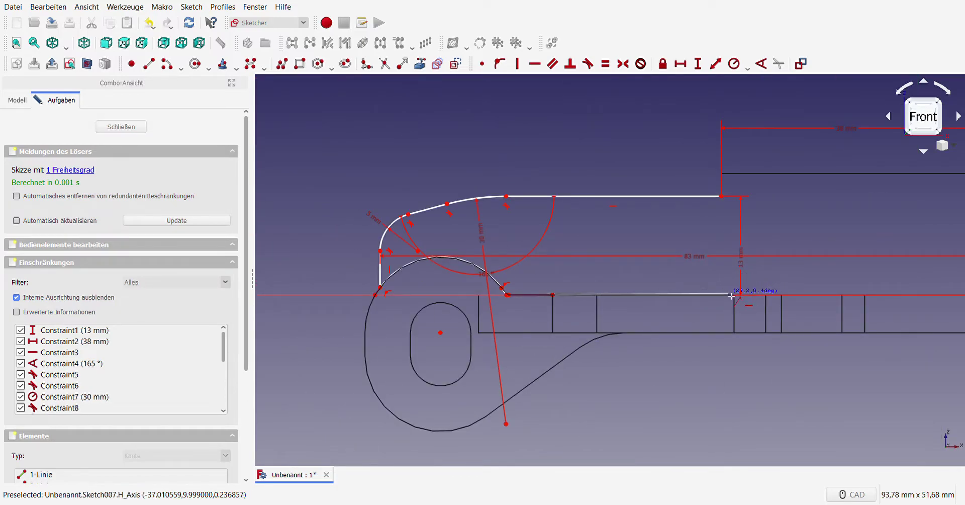
click(734, 300)
scroll(719, 195, up, 4)
scroll(622, 234, down, 8)
scroll(673, 205, up, 6)
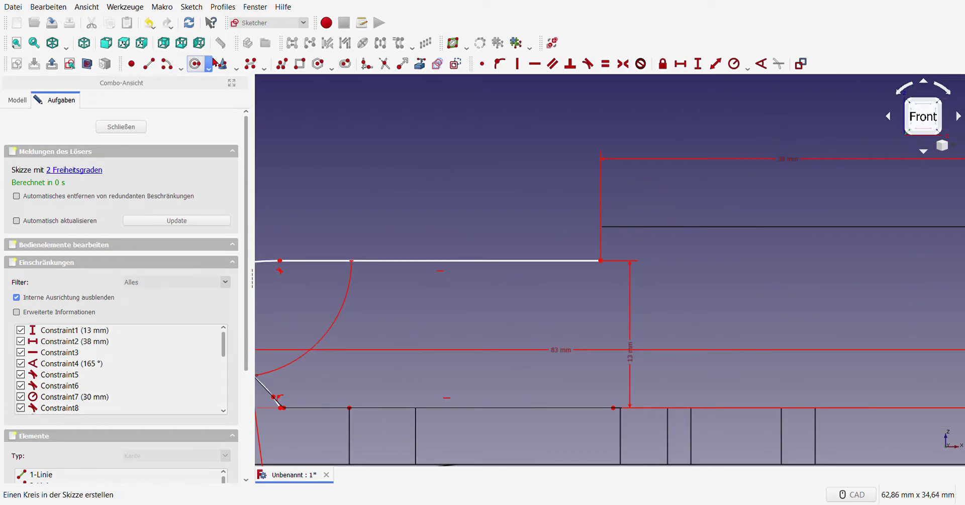
Extend the profile's upper line into the half-cylinder with a short line about 1 mm long and constrain it horizontal.
click(149, 63)
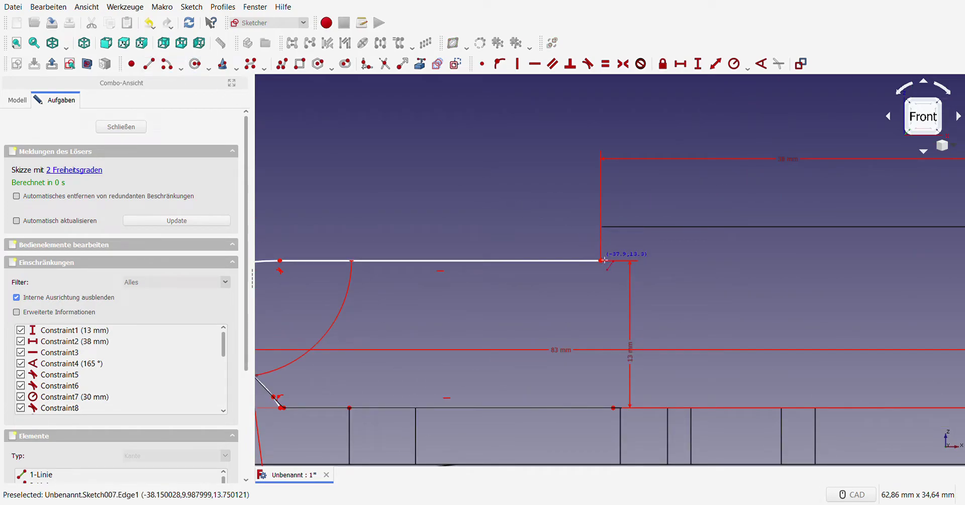
click(602, 261)
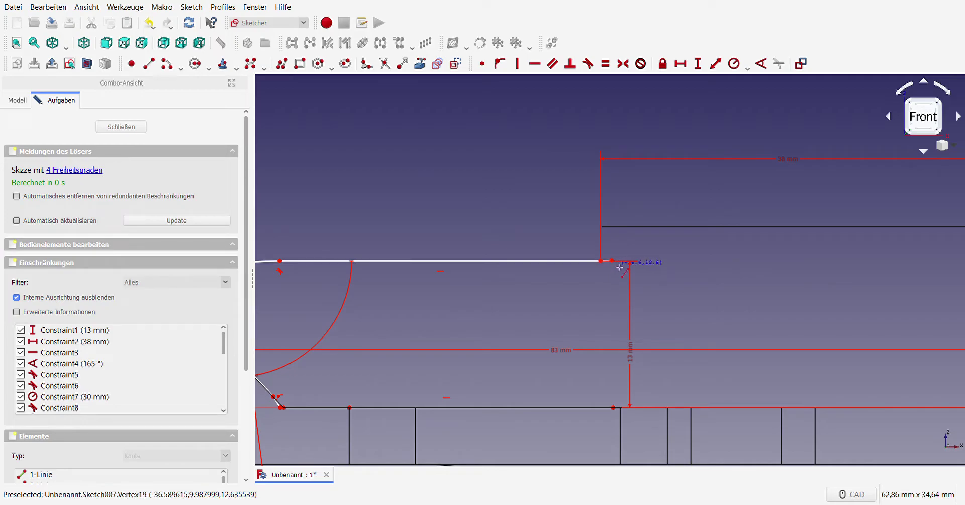
click(611, 260)
click(535, 63)
Draw a vertical line from the short upper line's end down to the base line's end, and highlight the elements with remaining degrees of freedom.
click(149, 64)
click(612, 260)
click(612, 408)
key(Escape)
scroll(673, 307, down, 5)
scroll(513, 352, up, 3)
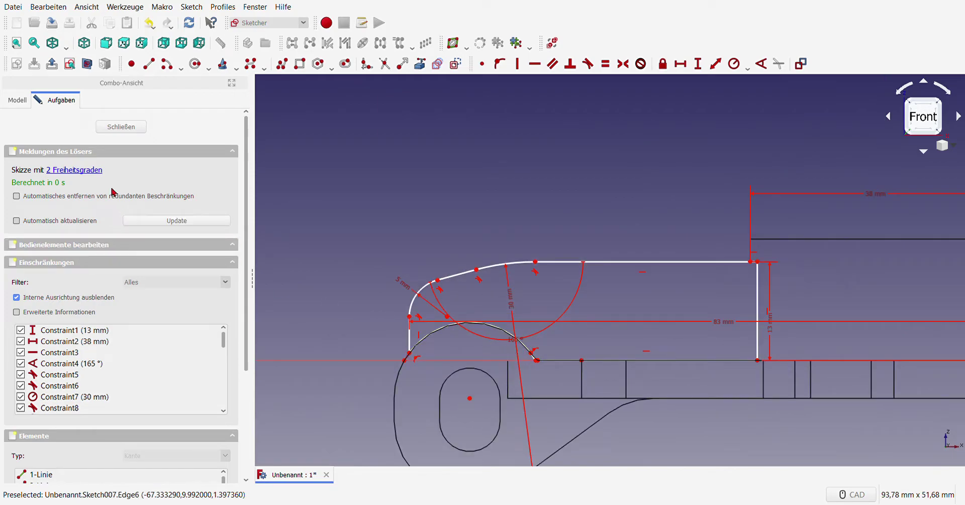
click(94, 170)
click(366, 174)
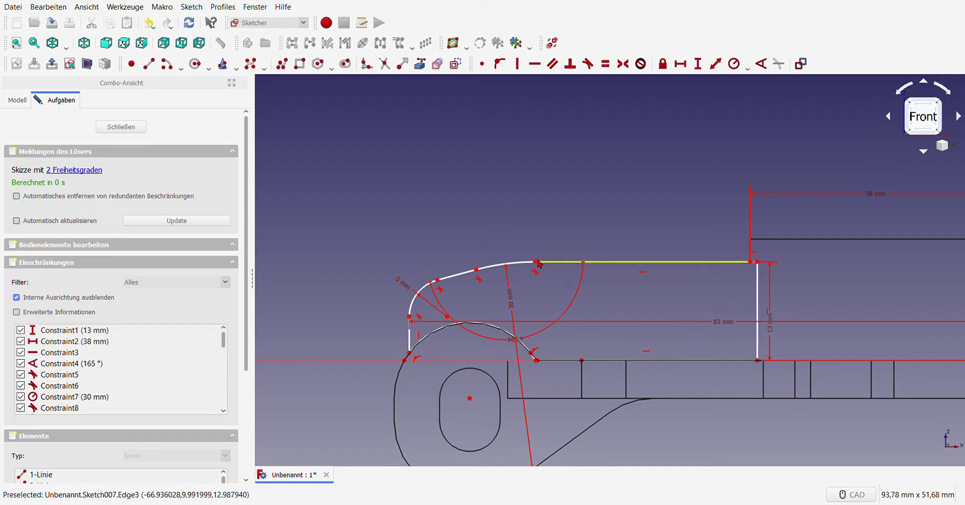
Test the free movement of the 30 mm arc's tangent point on the upper line, and highlight the elements that are still under-constrained.
drag(538, 263, 559, 263)
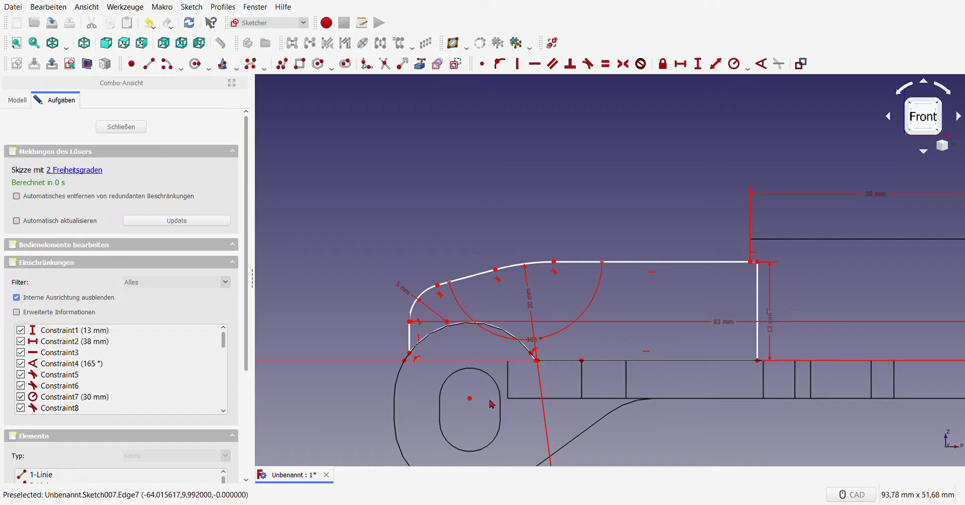
scroll(524, 372, up, 5)
scroll(536, 368, down, 7)
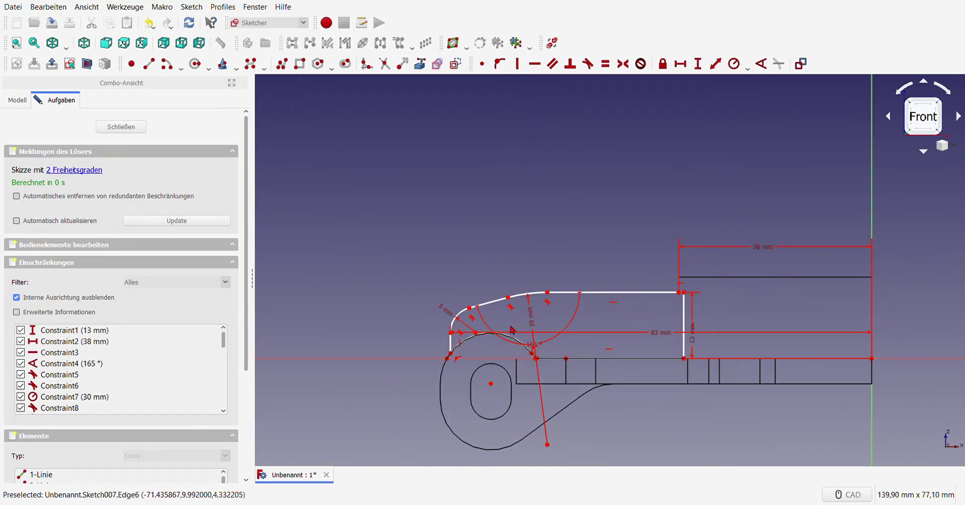
click(95, 171)
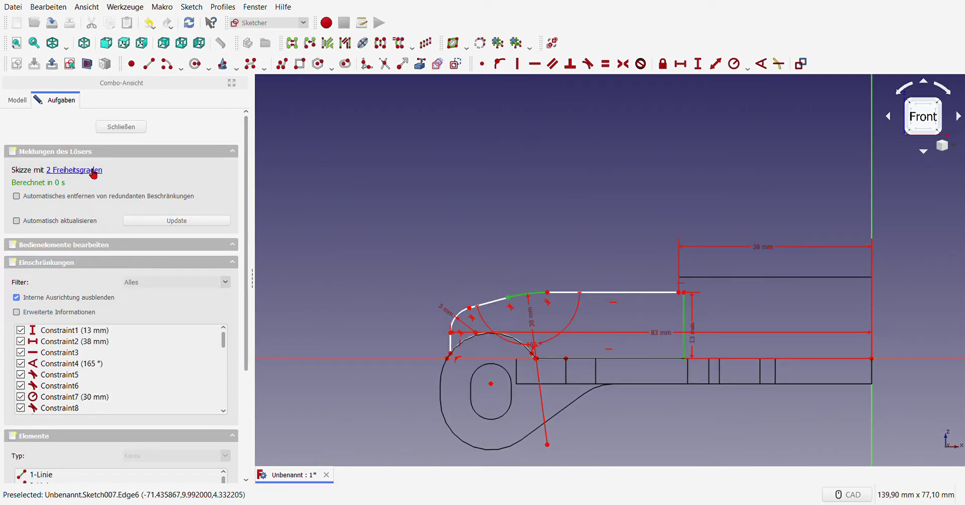
click(438, 208)
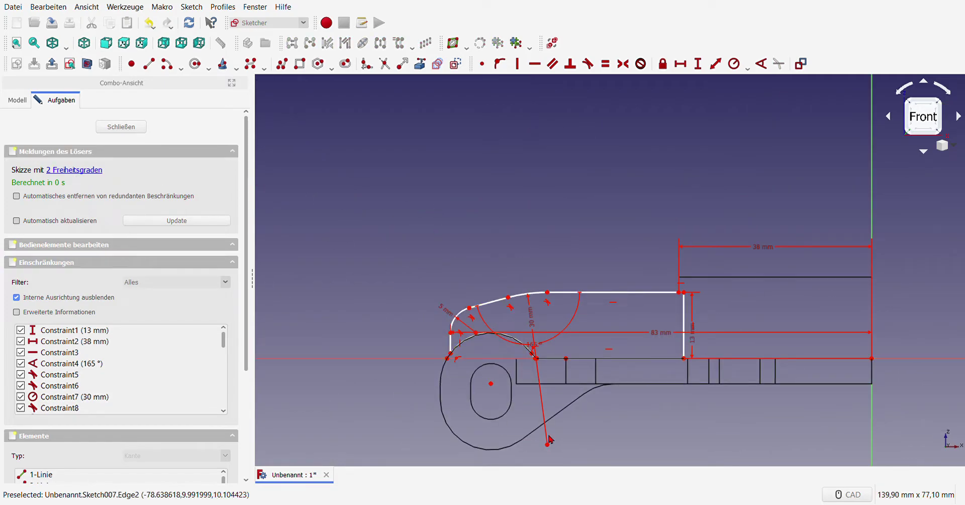
Try to align the 30 mm arc's centre vertically with its tangent point on the upper line, and delete the redundant constraint.
click(548, 444)
click(550, 295)
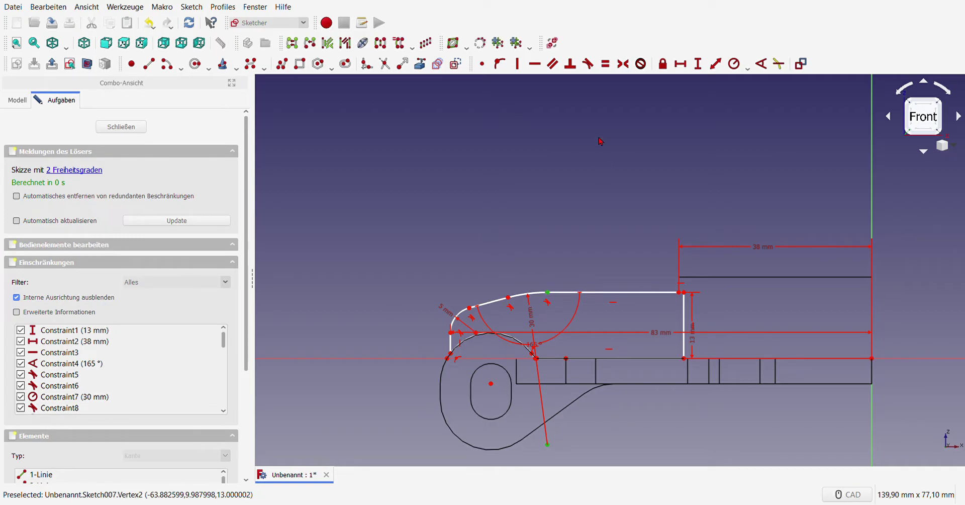
click(518, 65)
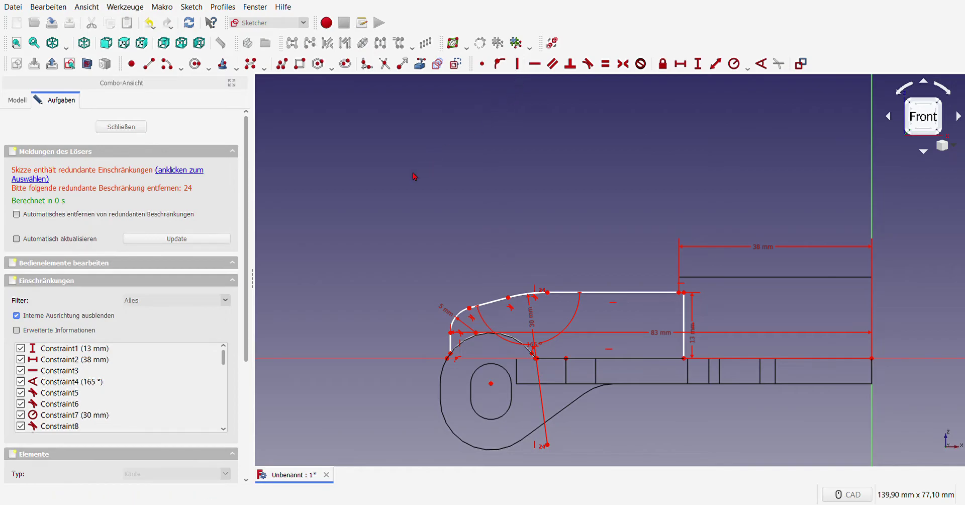
scroll(191, 358, down, 7)
click(130, 396)
key(Delete)
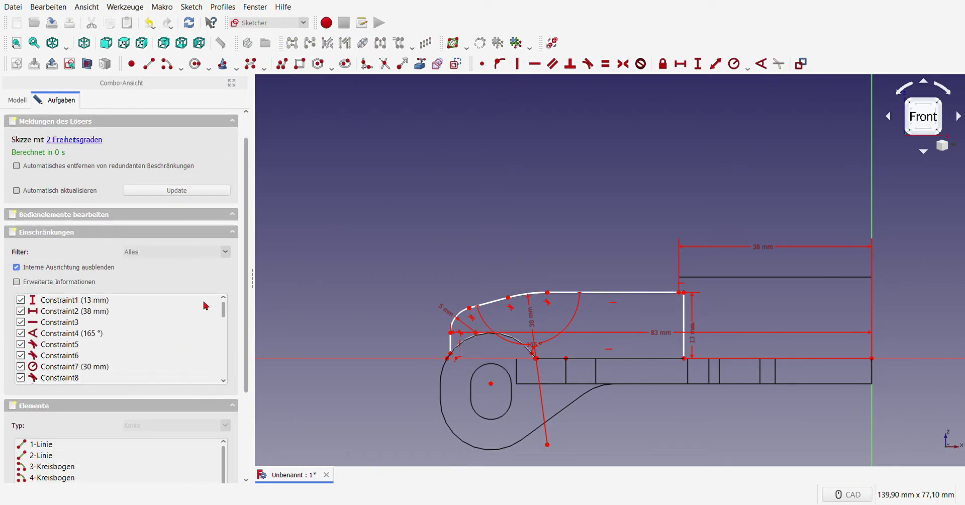
Check how the profile still moves at the 30 mm arc's tangent point, and inspect the lug arc's end on the horizontal axis.
drag(548, 293, 548, 298)
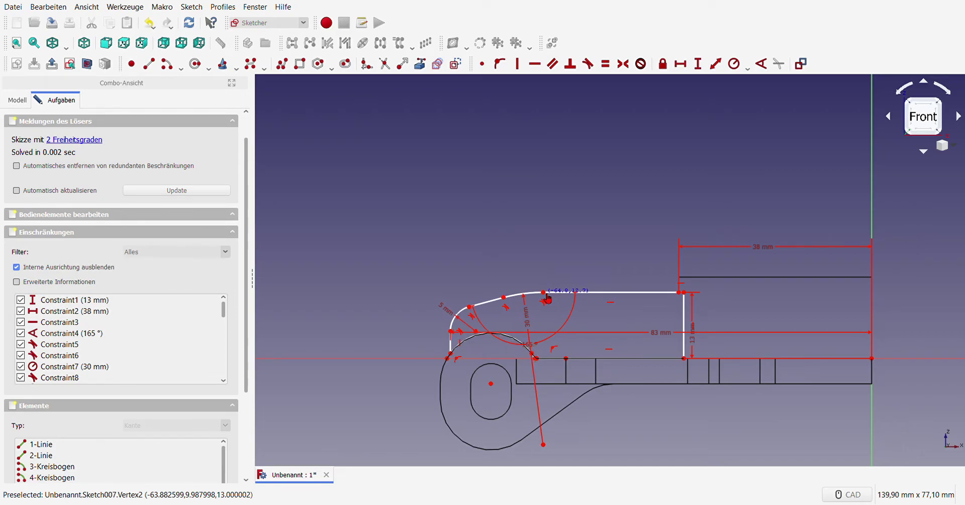
drag(548, 297, 548, 298)
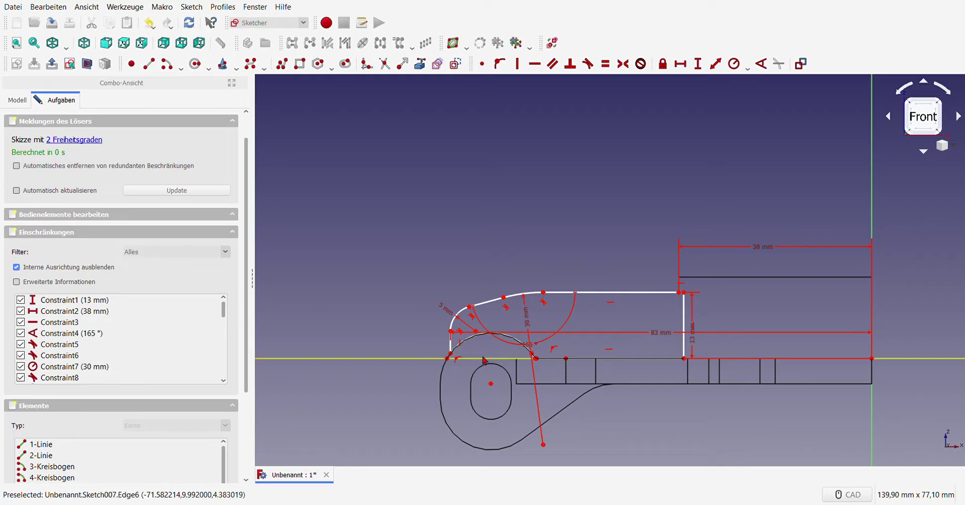
scroll(484, 360, up, 5)
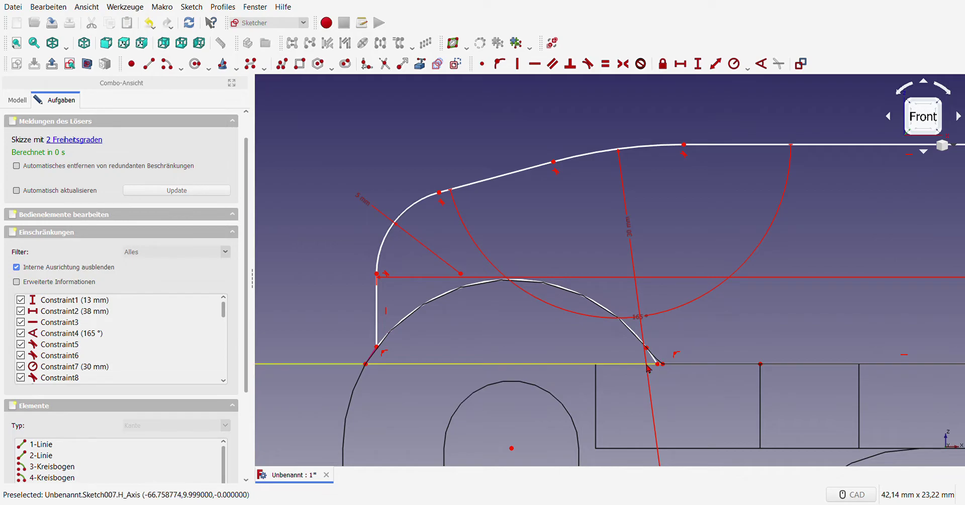
scroll(484, 351, down, 3)
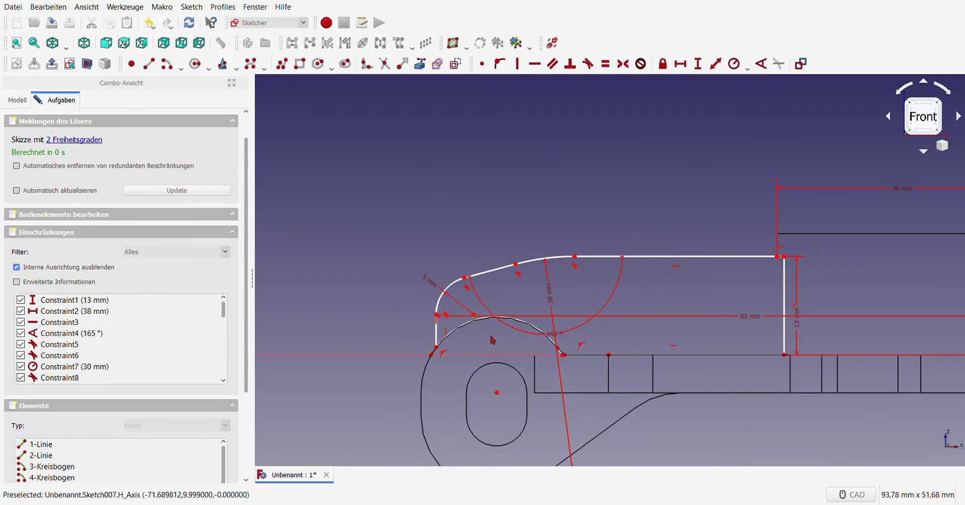
Set the horizontal length of the short upper line inside the half-cylinder to 1 mm, and place its dimension label beside it.
scroll(822, 265, up, 5)
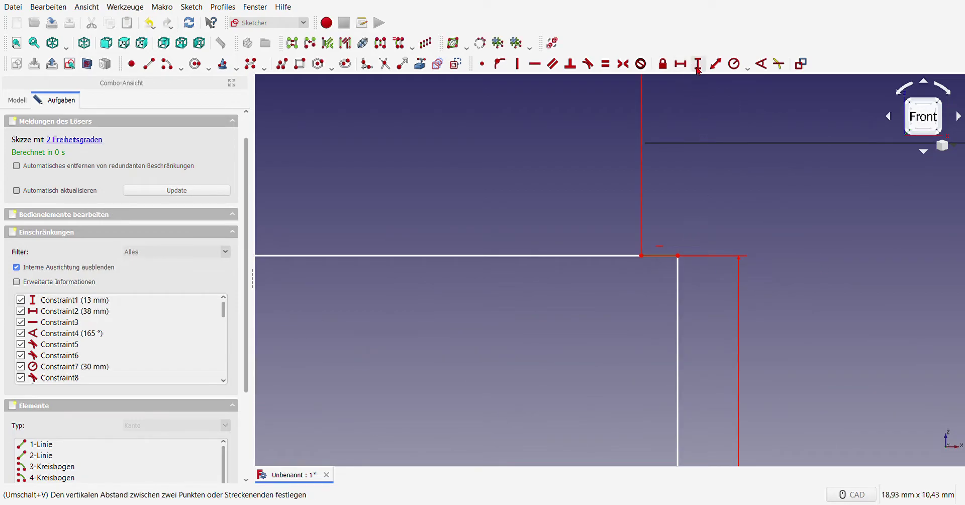
click(681, 64)
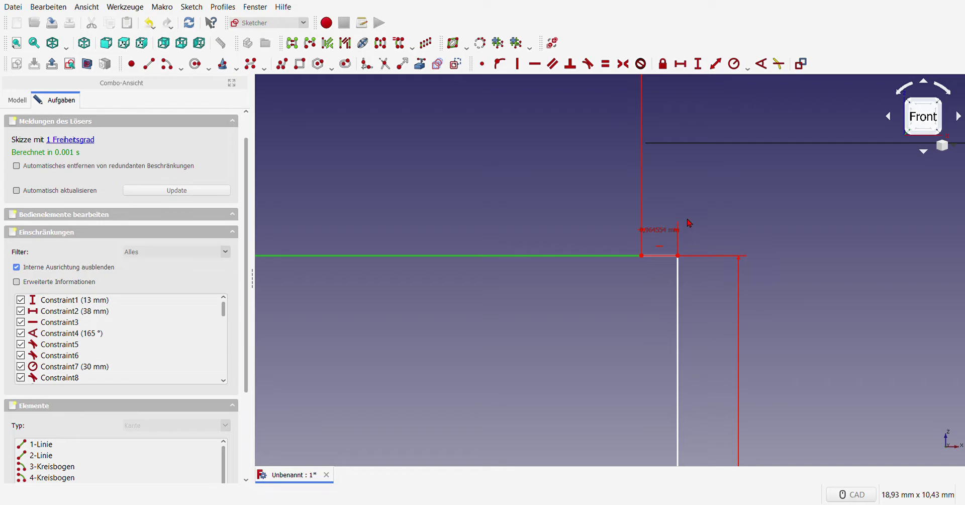
scroll(677, 310, down, 5)
scroll(704, 282, down, 5)
scroll(849, 284, up, 3)
drag(854, 287, 883, 280)
scroll(556, 337, down, 2)
scroll(585, 347, up, 2)
scroll(604, 323, down, 2)
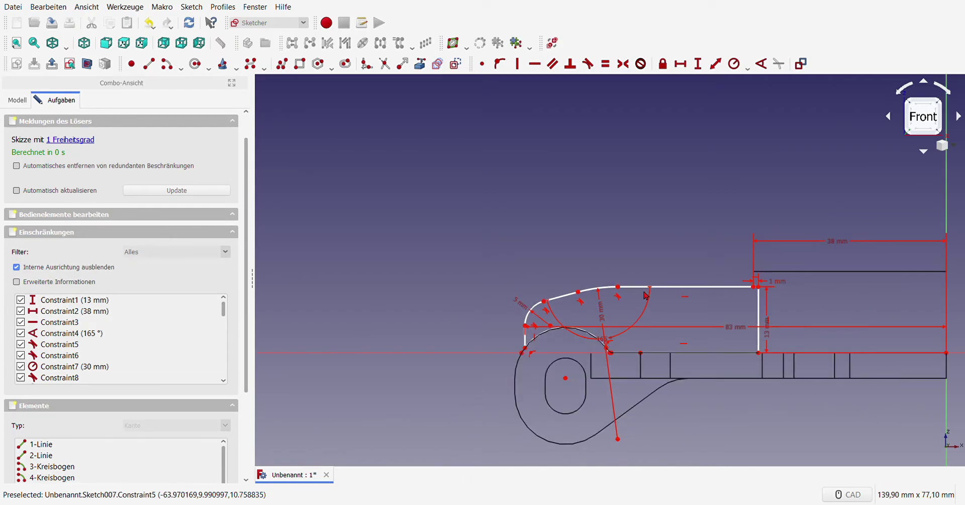
Try a horizontal length dimension on the long upper line of the profile, and delete it.
click(660, 287)
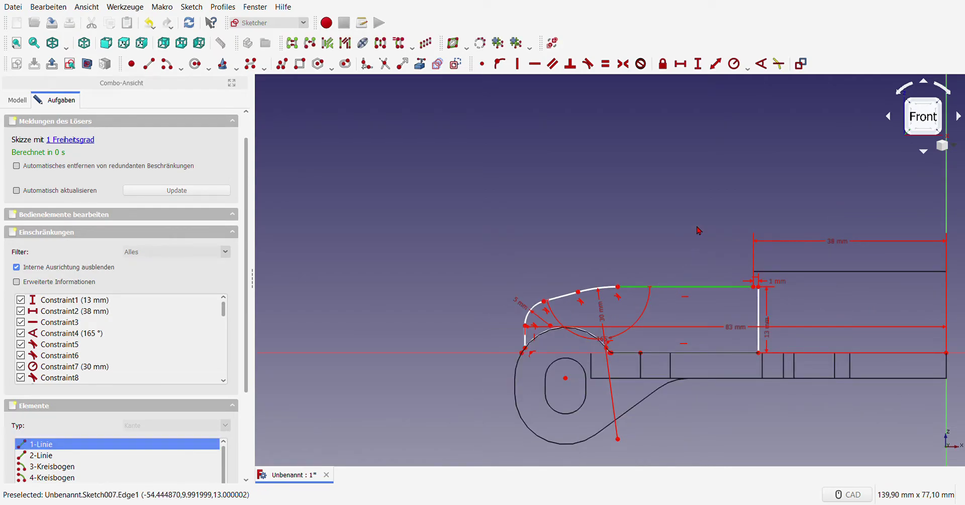
click(681, 64)
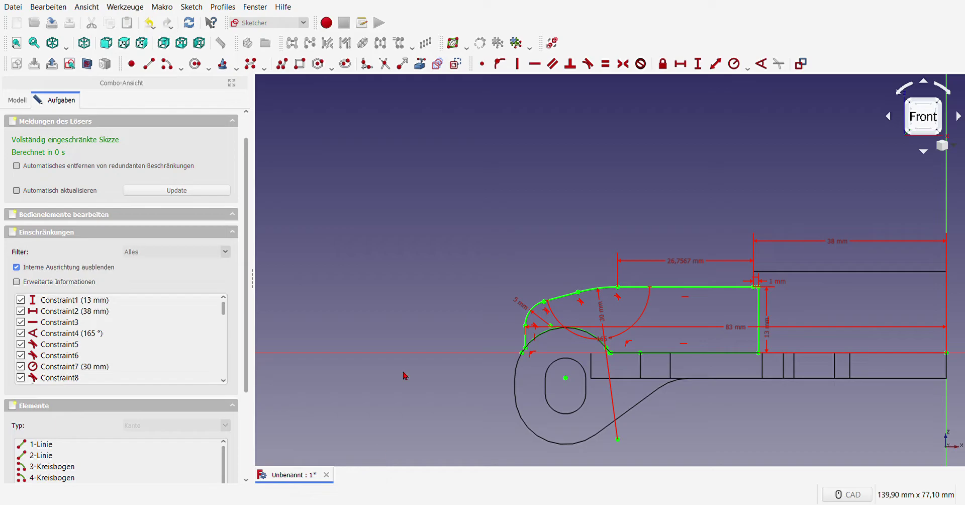
click(684, 261)
key(Delete)
Draw two short lines above the 30 mm arc: a sloped one from its lower end and a horizontal one to its upper end.
scroll(483, 255, down, 5)
scroll(334, 263, up, 8)
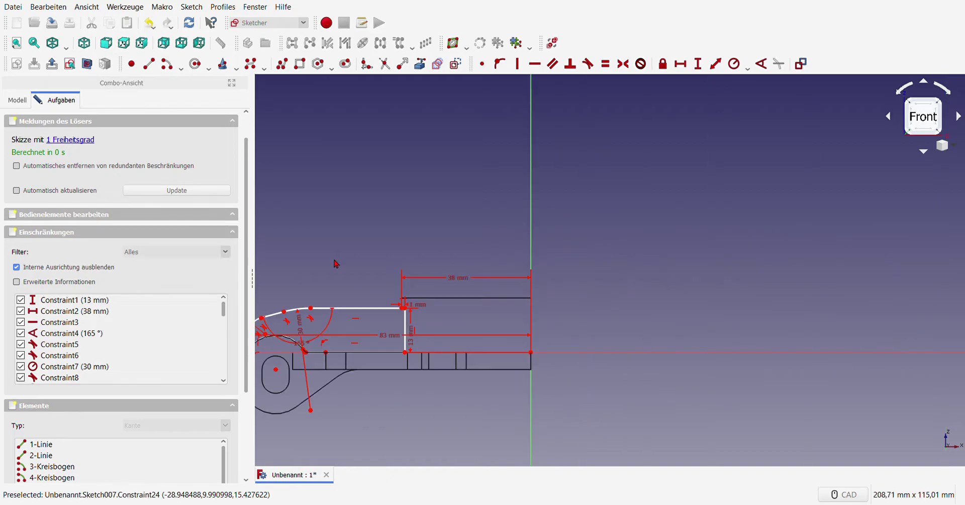
scroll(261, 307, up, 3)
click(167, 63)
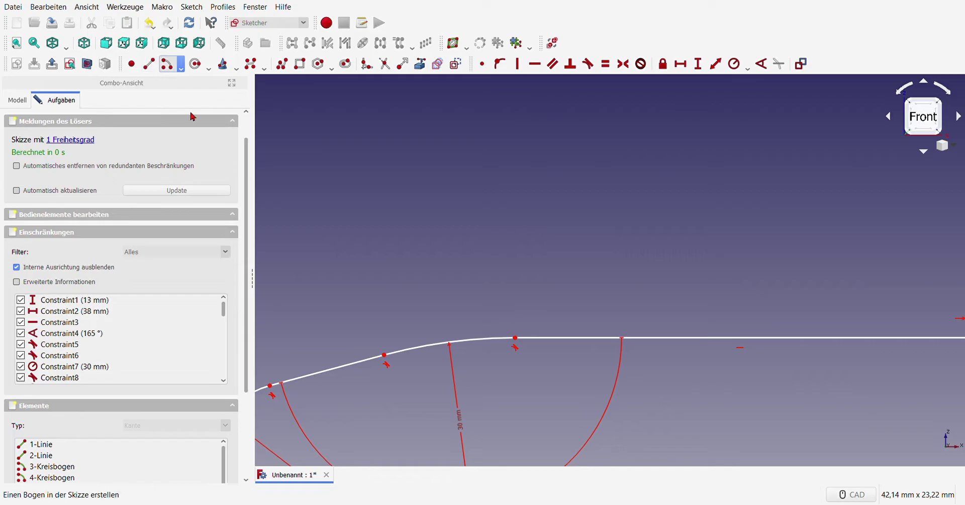
click(385, 353)
click(458, 330)
click(514, 332)
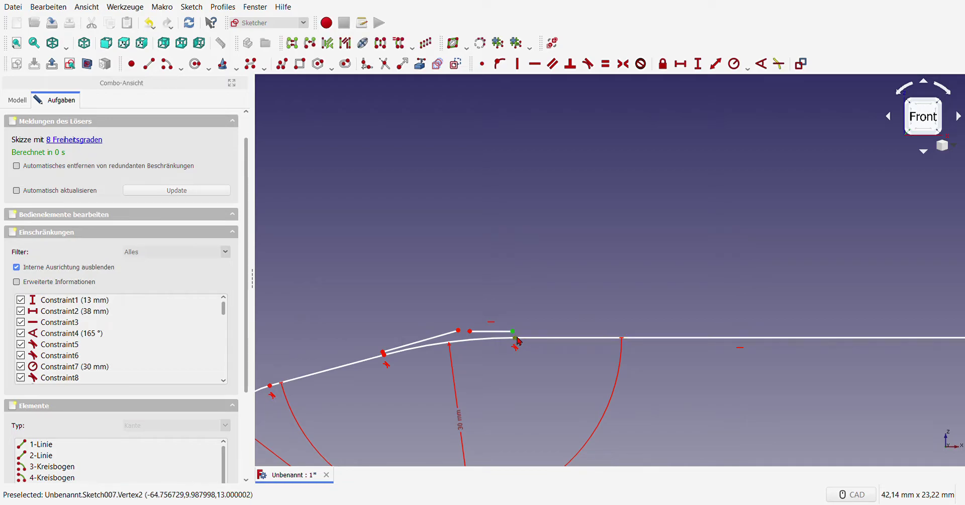
Make the two new lines' outer ends coincident with the 30 mm arc's end points, and join their inner ends in one corner.
click(481, 63)
scroll(437, 312, up, 4)
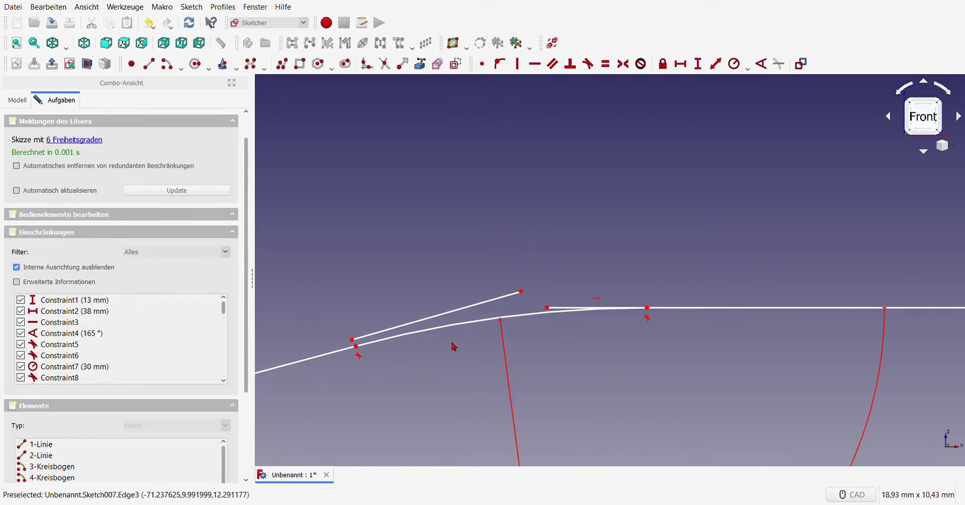
click(521, 291)
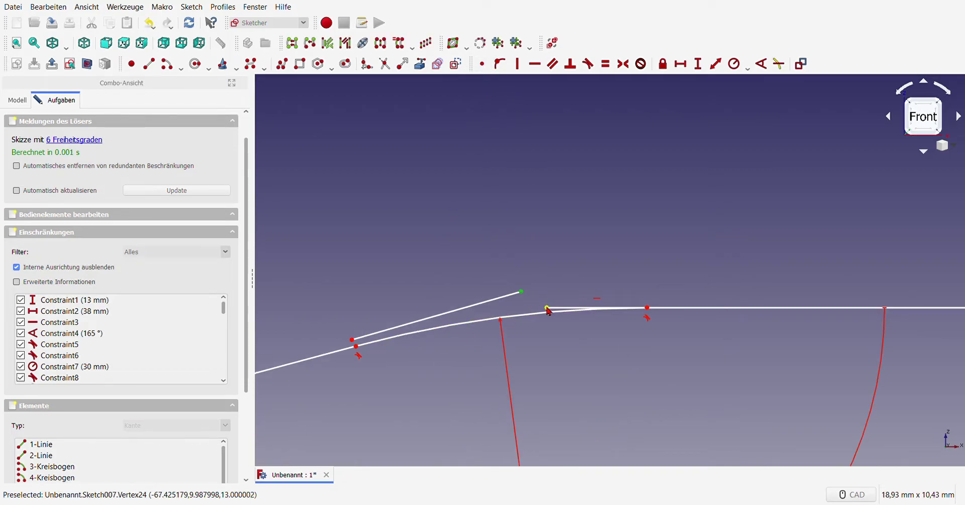
click(481, 63)
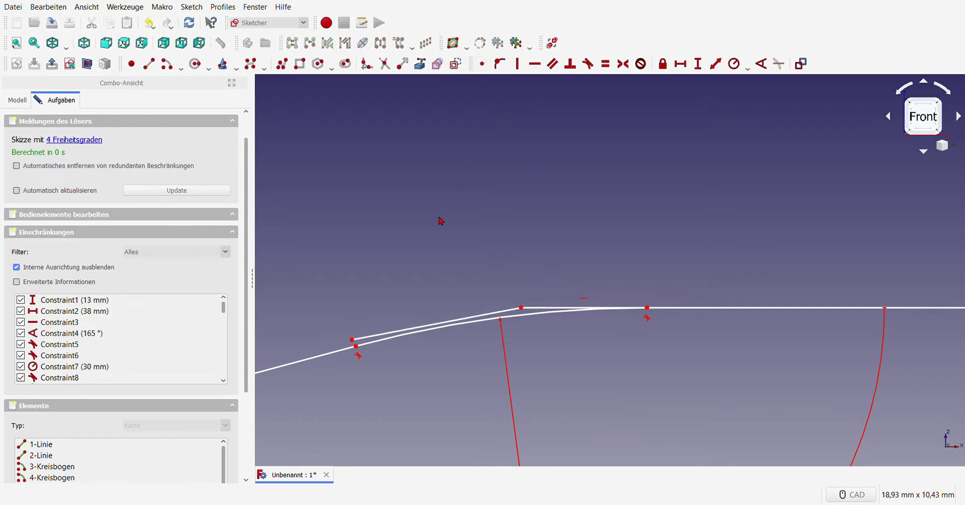
click(352, 339)
click(356, 346)
click(481, 63)
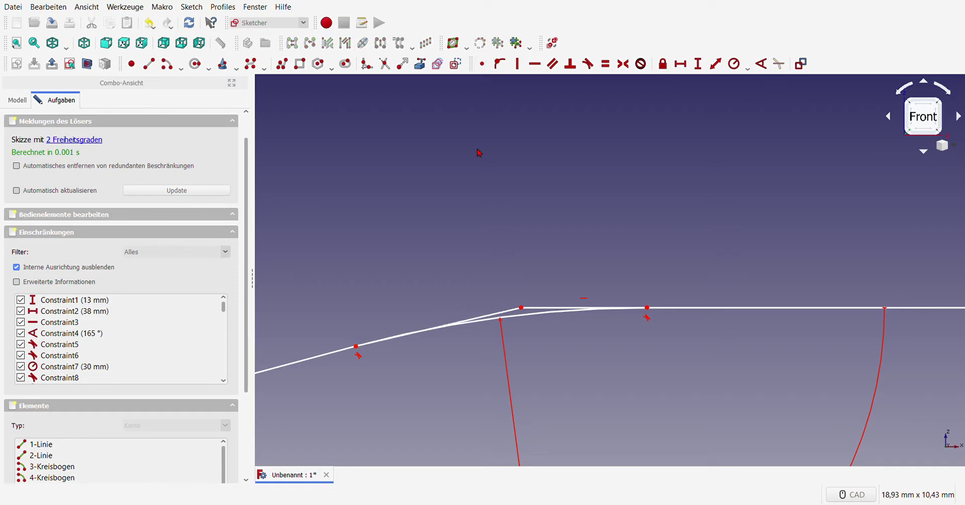
Constrain the new sloped line parallel to the slanted profile line, and convert both new lines to construction geometry.
click(340, 349)
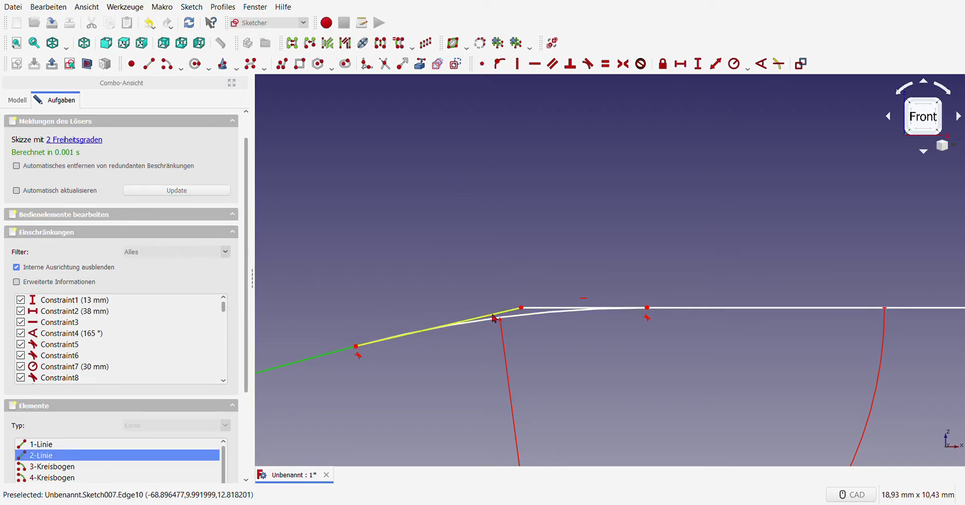
click(552, 64)
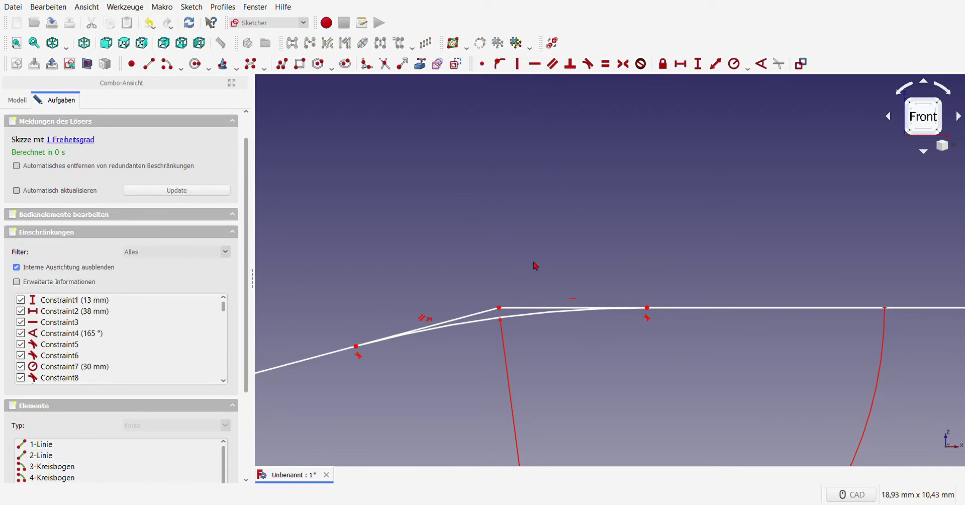
click(513, 308)
click(489, 311)
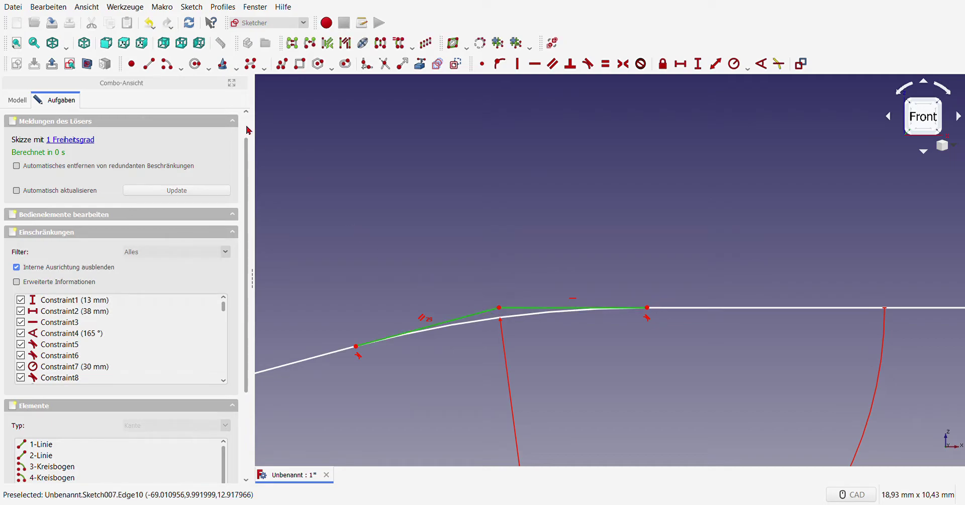
click(456, 63)
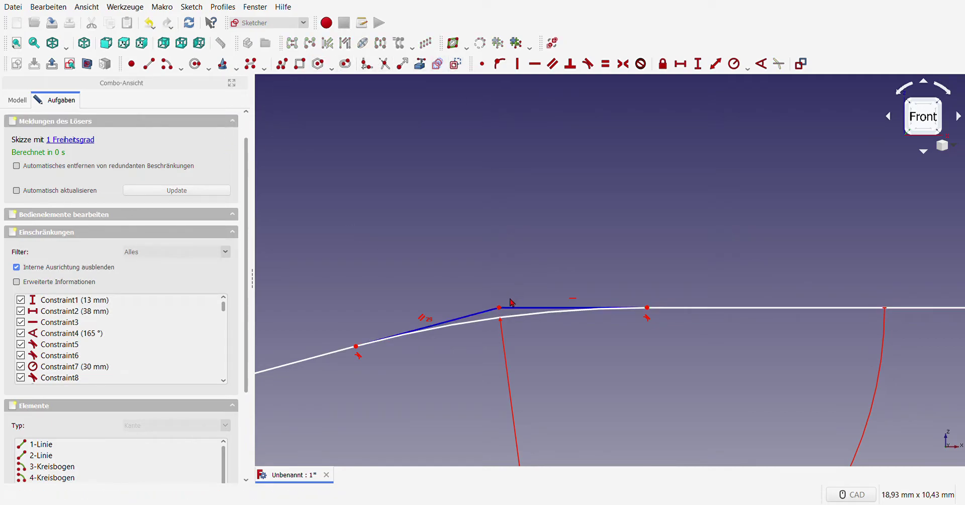
Set the horizontal distance between the construction corner and the vertical axis to 65 mm.
scroll(495, 322, down, 6)
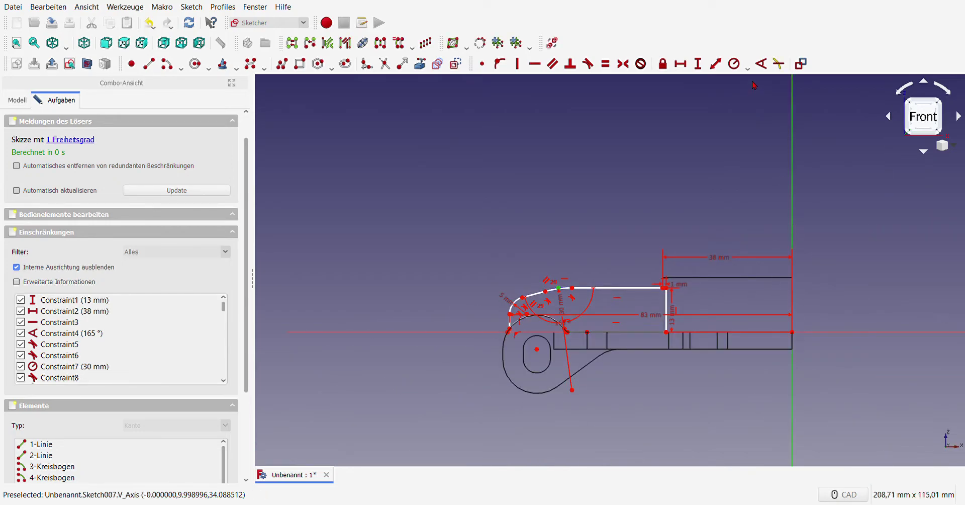
click(698, 64)
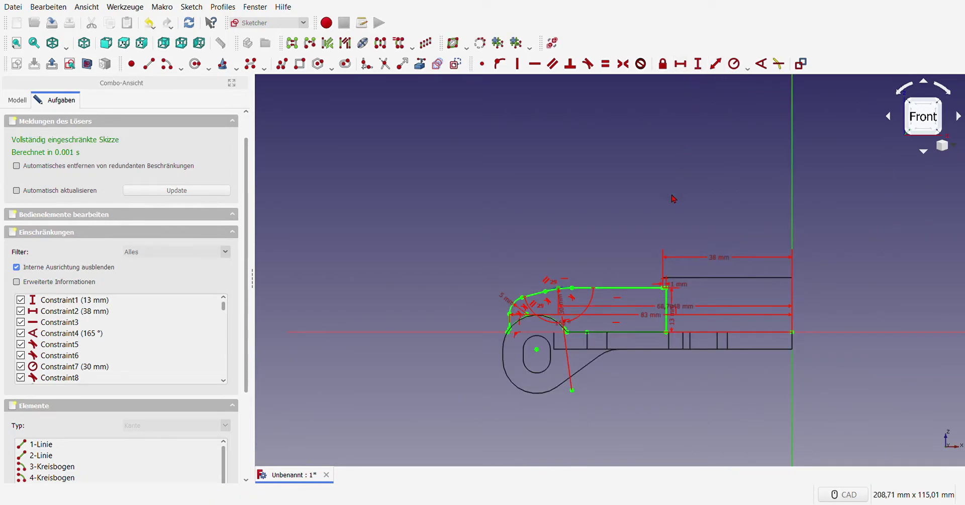
text(65)
key(Return)
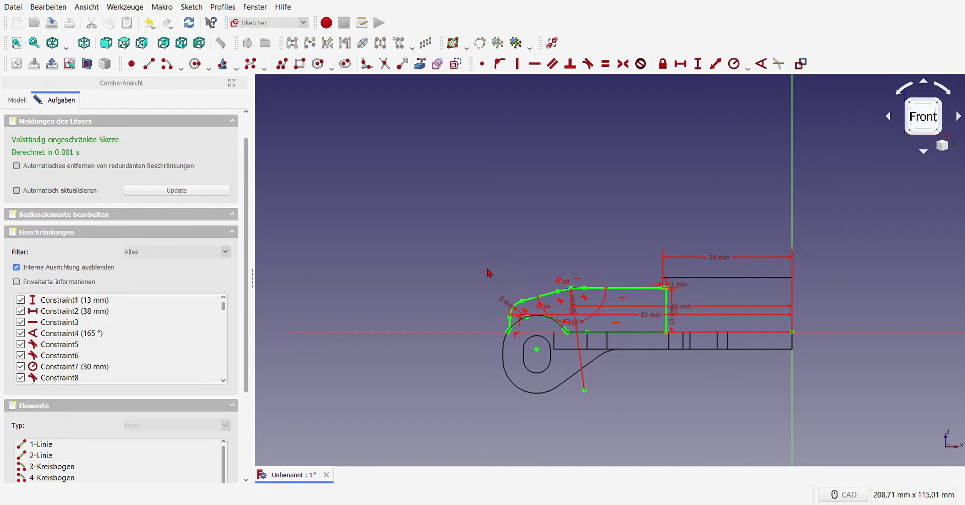
Reposition the 65 mm, 83 mm, 13 mm and 5 mm dimension labels away from the profile.
drag(689, 309, 692, 214)
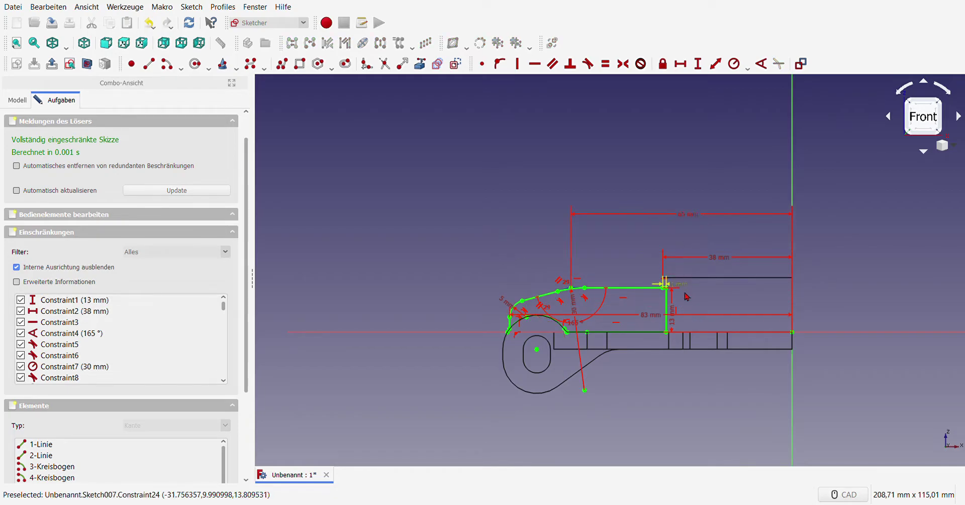
drag(648, 315, 651, 428)
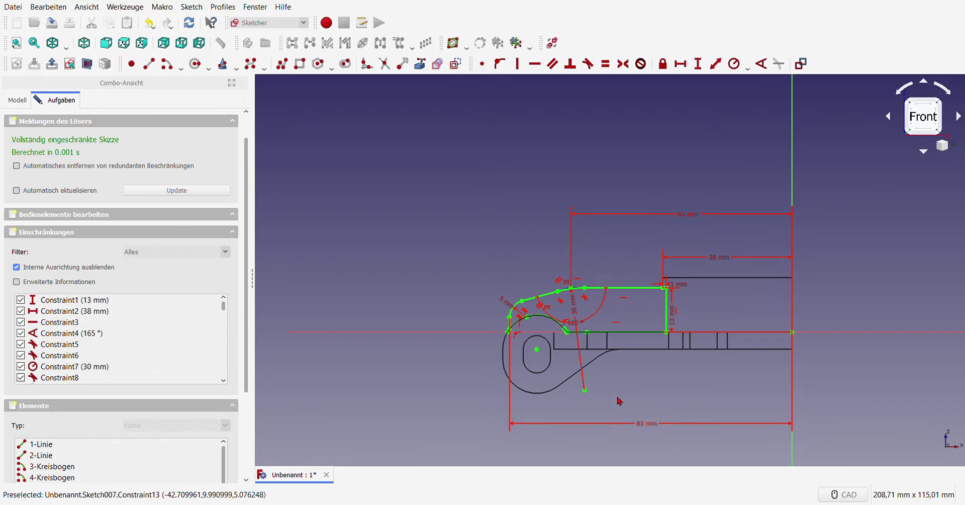
scroll(444, 317, up, 2)
scroll(442, 317, down, 2)
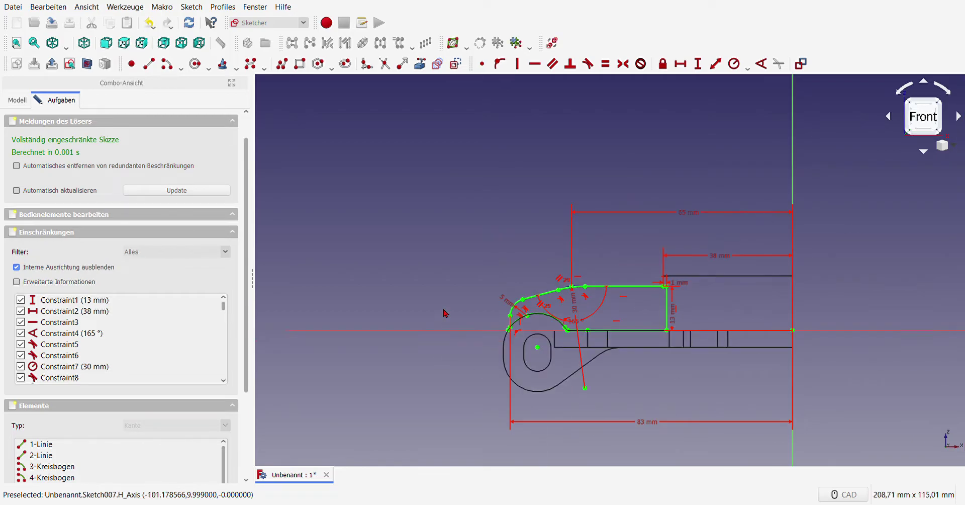
drag(681, 316, 689, 320)
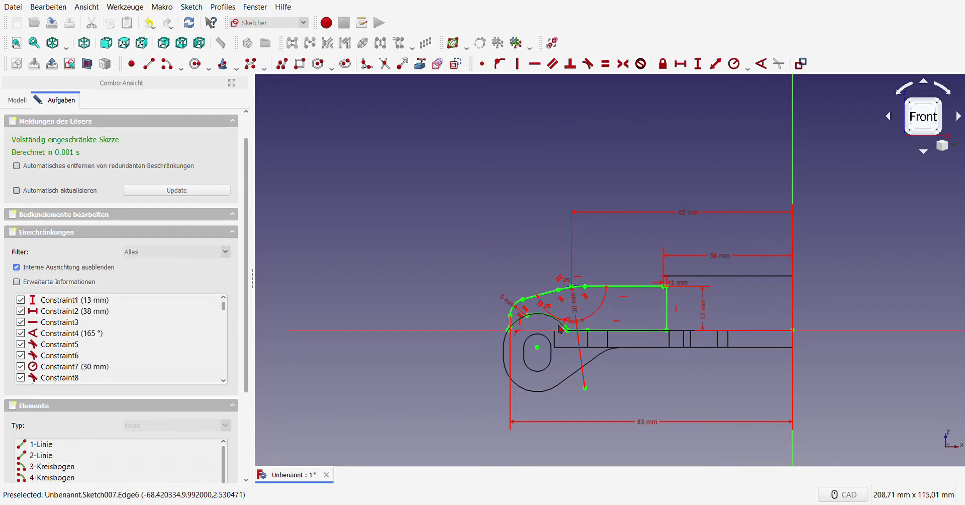
drag(506, 301, 461, 304)
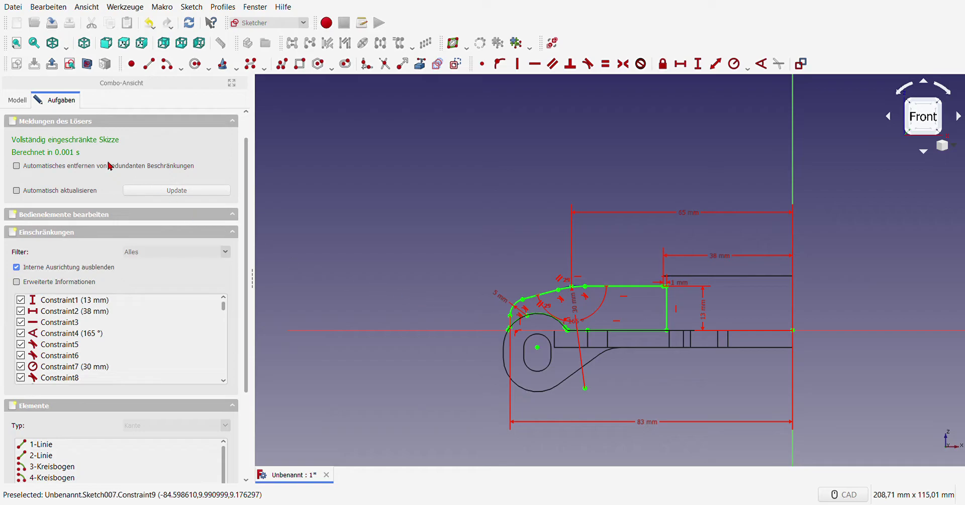
Switch the model to shaded display and pad the lug's connecting profile 5 mm in the reversed direction.
scroll(192, 160, up, 1)
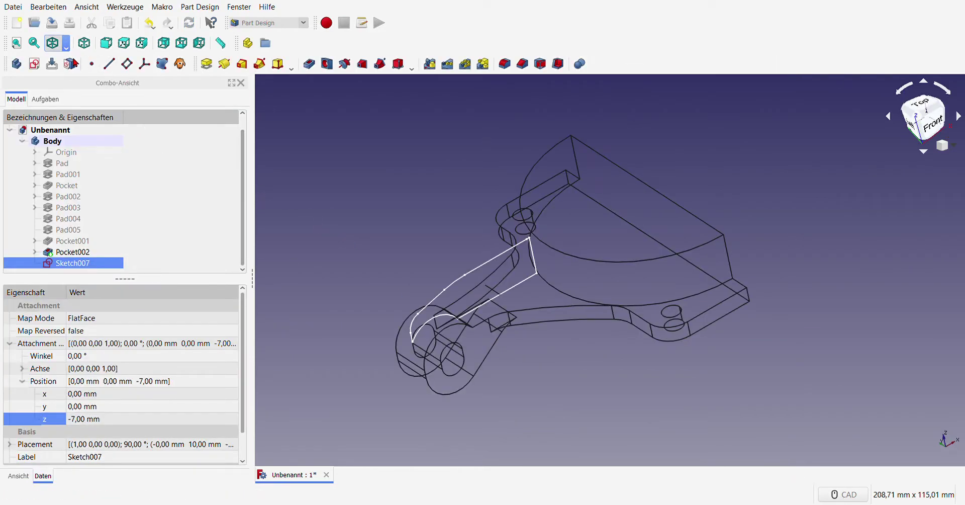
click(52, 43)
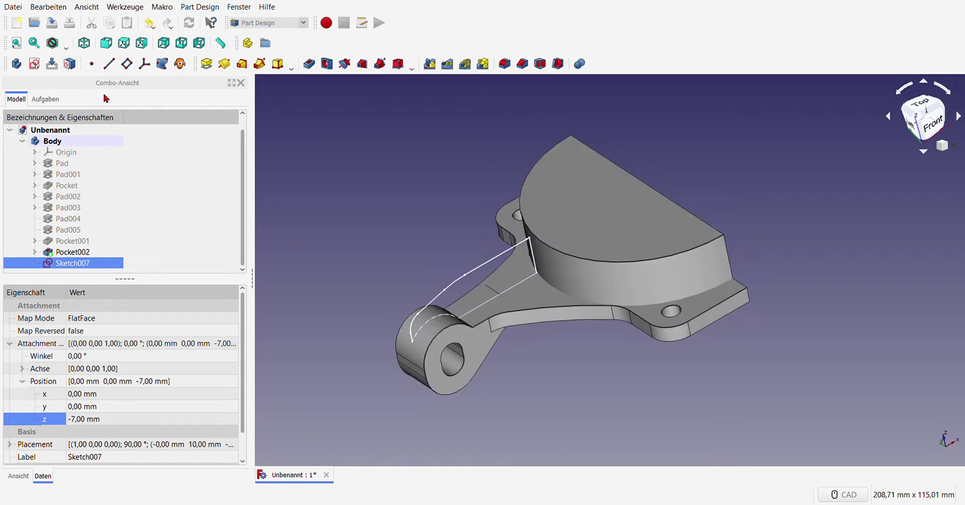
scroll(354, 222, up, 2)
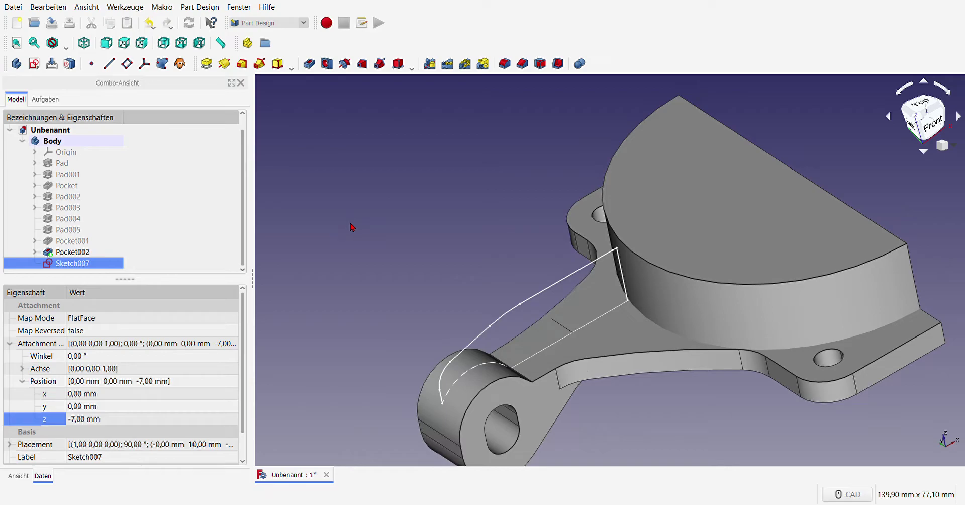
click(207, 64)
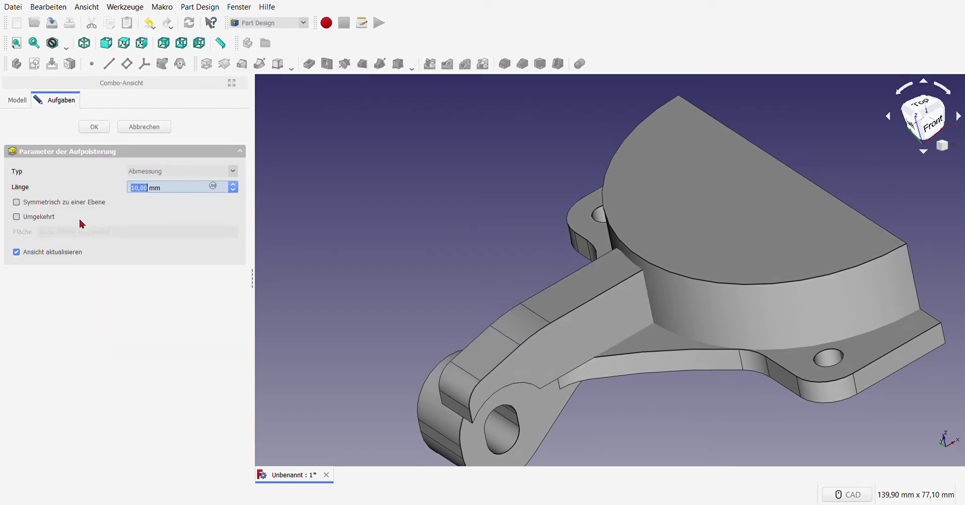
click(17, 216)
click(150, 188)
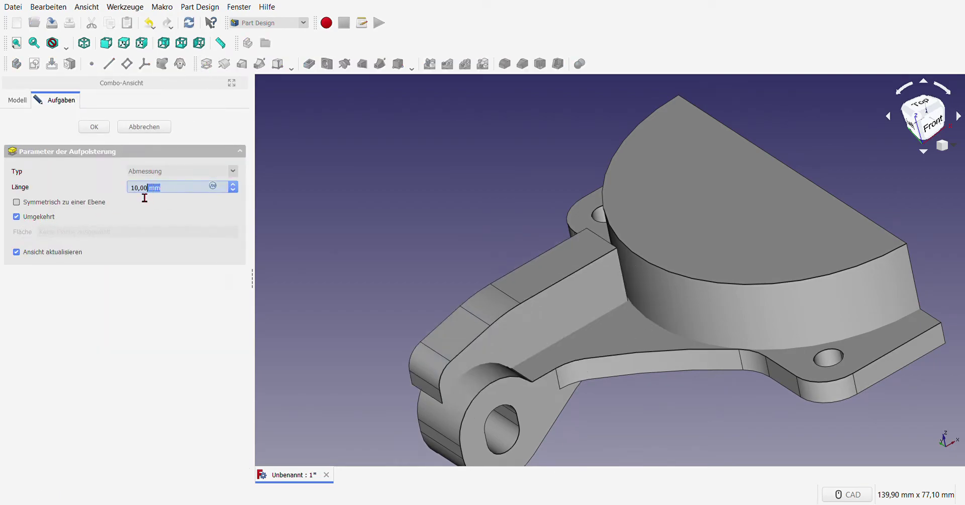
text(5)
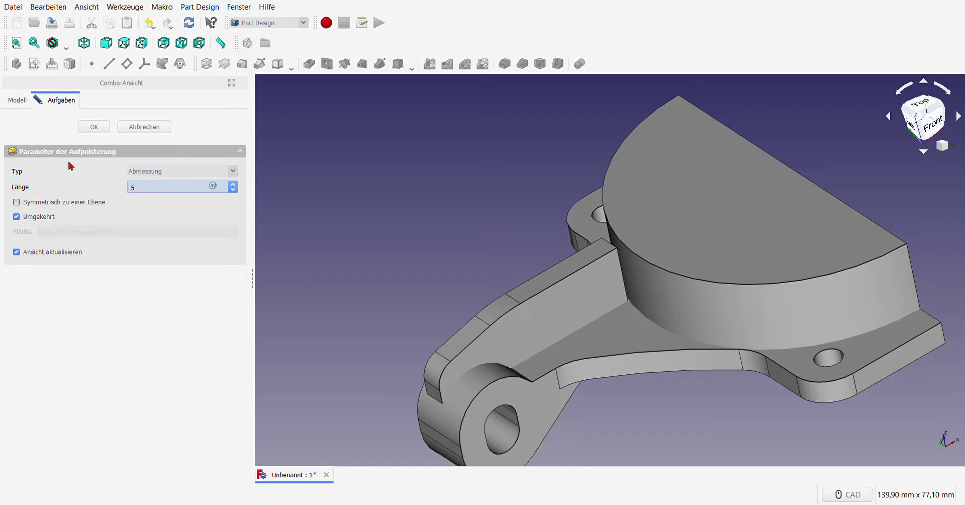
click(94, 127)
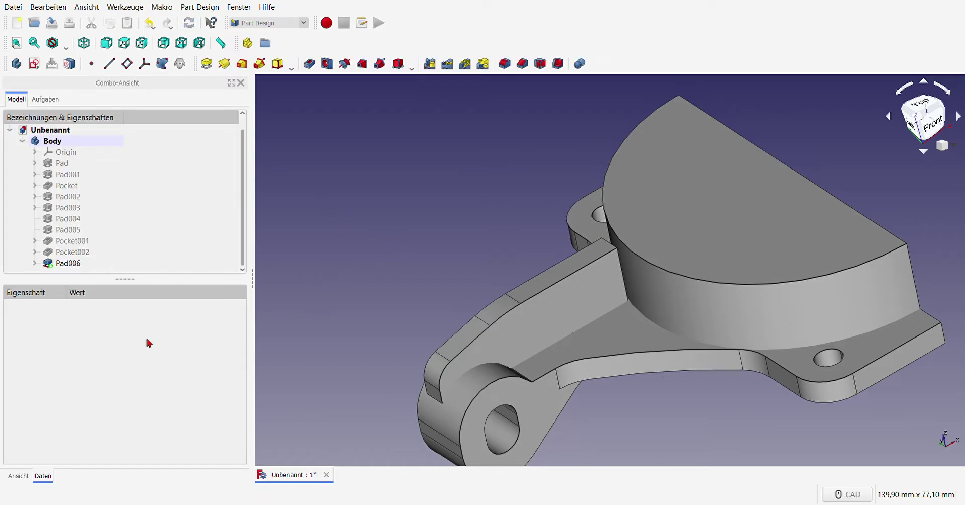
middle_drag(416, 320, 777, 345)
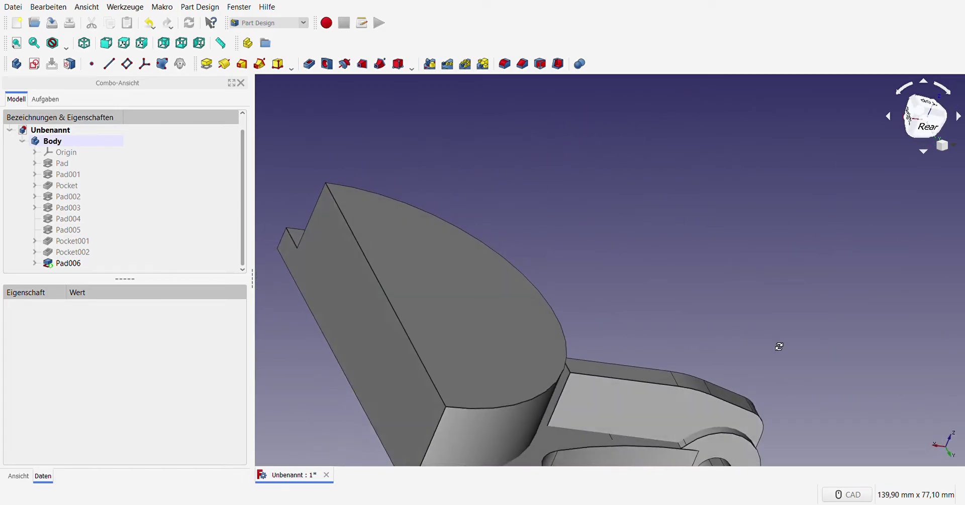
scroll(597, 401, up, 5)
click(493, 362)
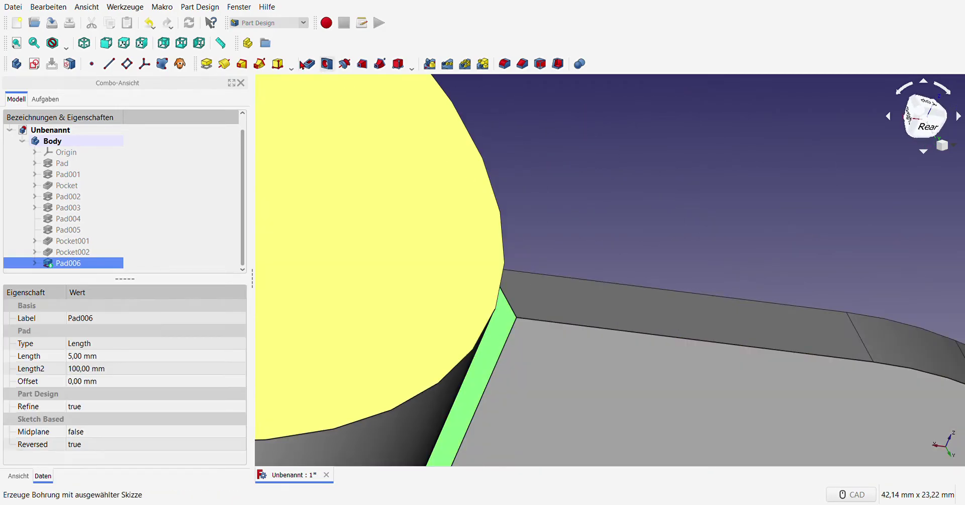
click(206, 63)
scroll(588, 203, down, 4)
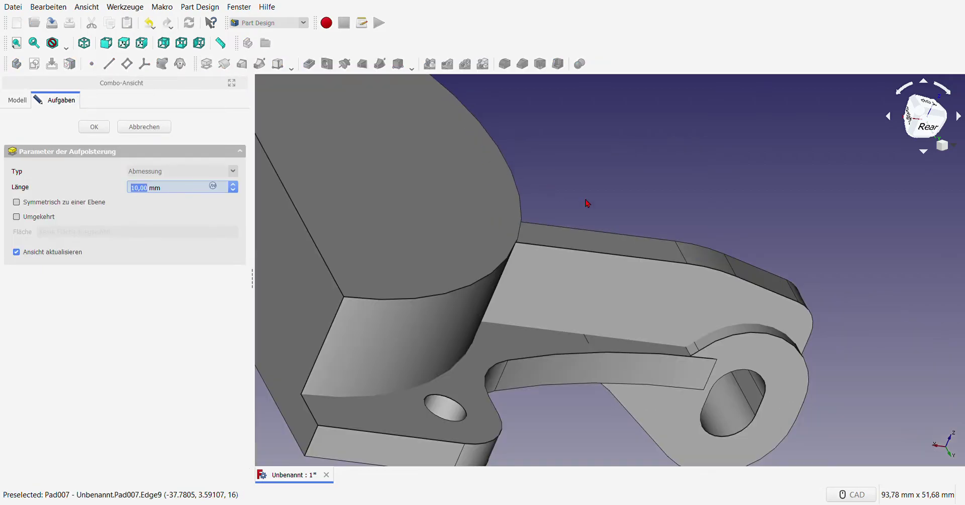
scroll(658, 195, up, 3)
scroll(659, 195, down, 6)
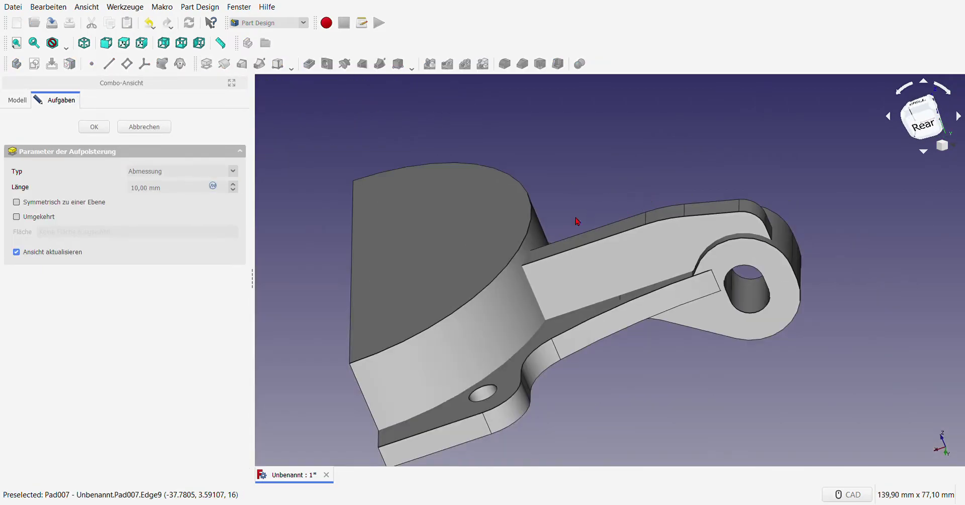
click(175, 213)
click(518, 319)
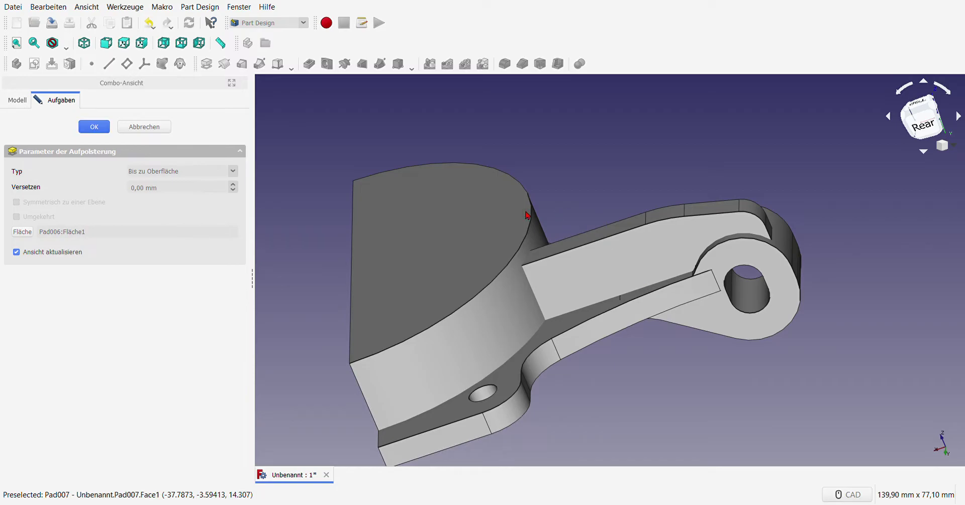
click(158, 125)
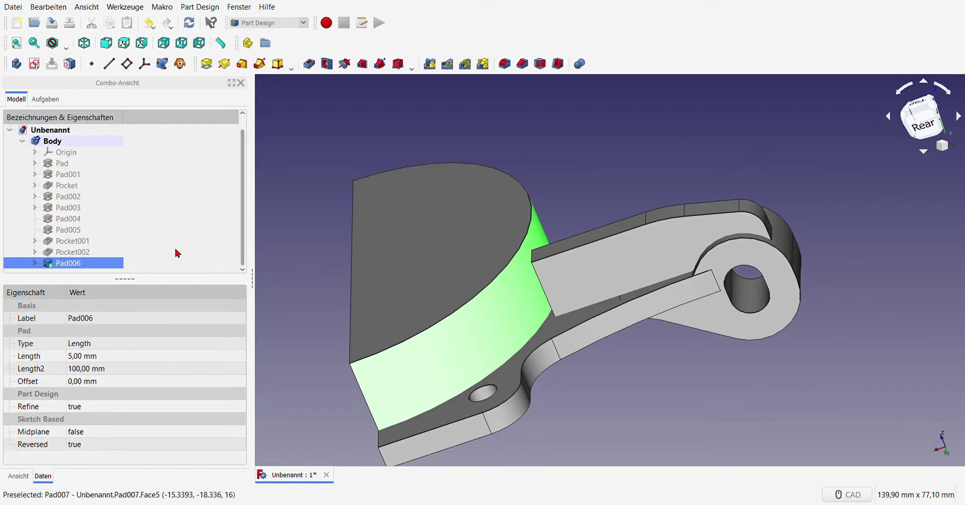
Pad the rib's narrow end face facing the half-cylinder by 6 mm to close the gap.
middle_drag(482, 281, 558, 301)
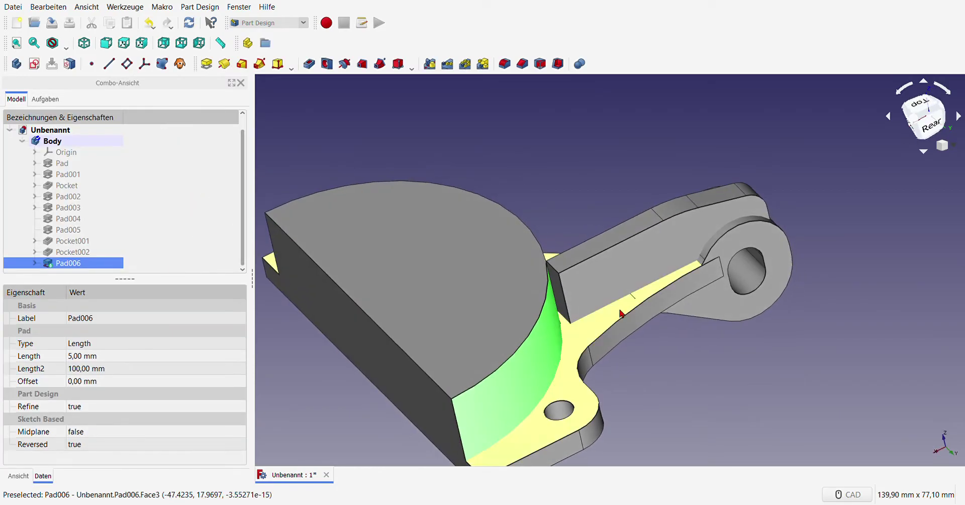
click(559, 294)
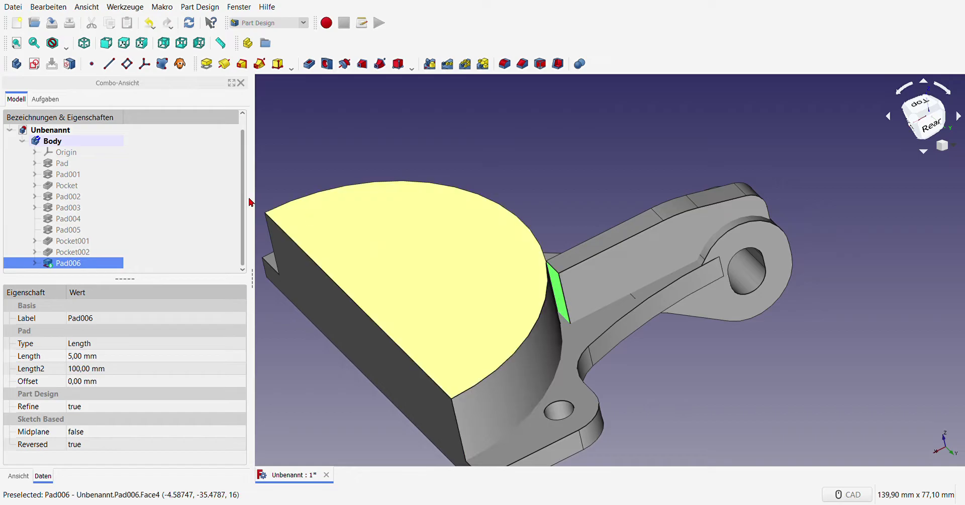
click(207, 64)
text(8)
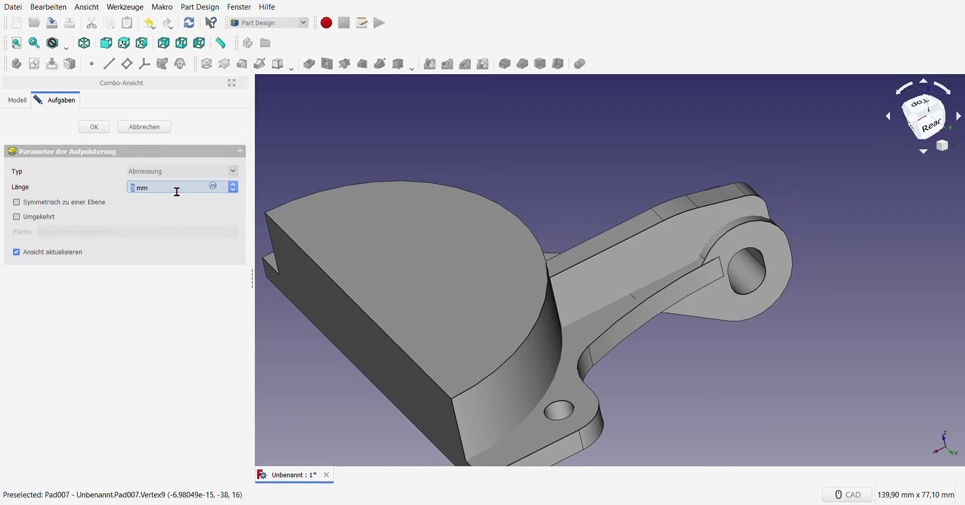
click(94, 127)
Create a new sketch on the half-cylinder's flat top face.
middle_drag(613, 172, 654, 274)
scroll(655, 274, down, 5)
middle_drag(777, 269, 778, 354)
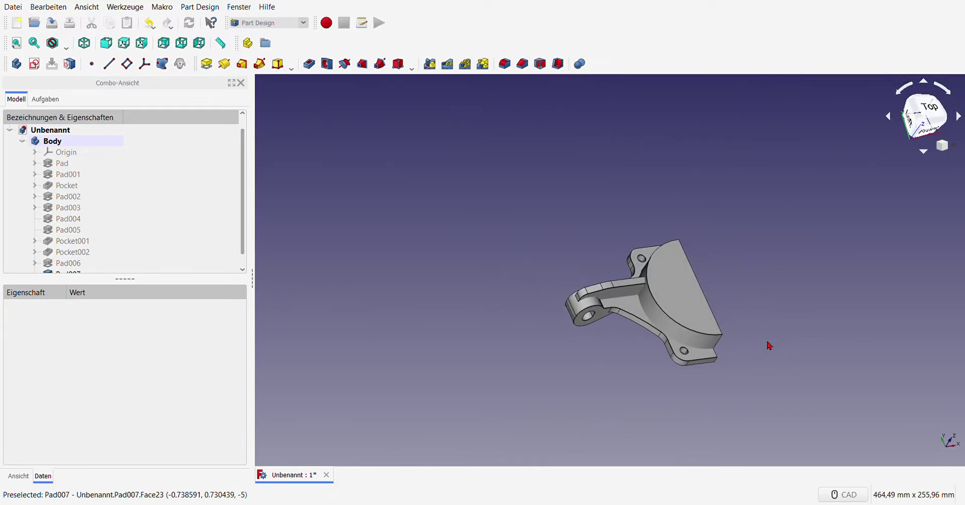
scroll(775, 347, up, 5)
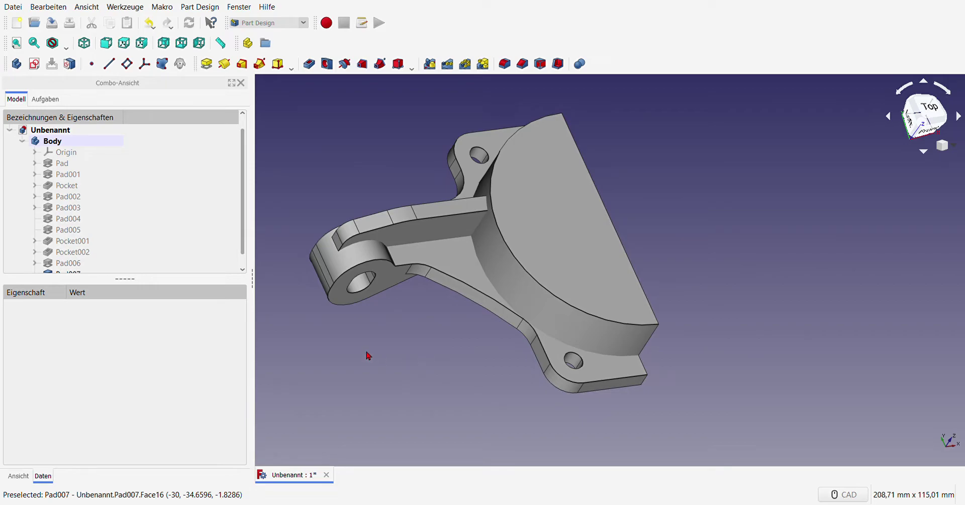
mouse_move(381, 345)
middle_down()
mouse_move(395, 338)
mouse_move(387, 300)
mouse_move(397, 325)
mouse_move(393, 379)
mouse_move(560, 399)
mouse_move(596, 384)
mouse_move(355, 350)
mouse_move(519, 347)
mouse_move(474, 339)
mouse_move(603, 362)
mouse_move(688, 357)
mouse_move(636, 330)
middle_up()
click(603, 297)
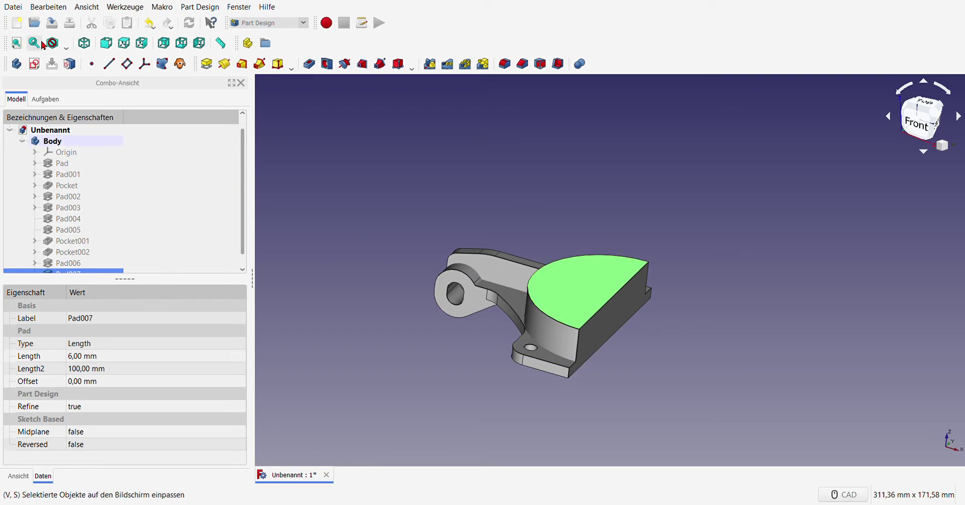
click(34, 65)
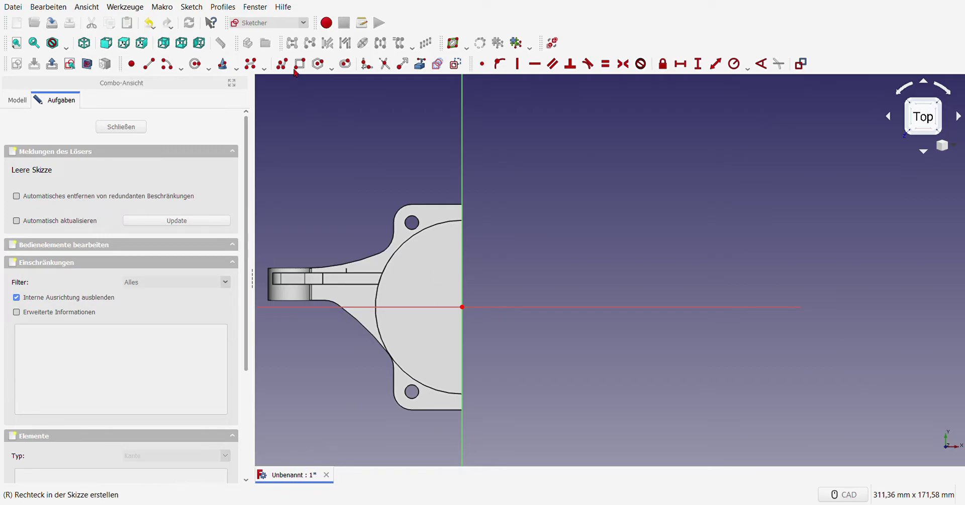
Sketch two arcs centred on the origin, inside the half-cylinder's edge, one at the upper and one at the lower end of the vertical axis.
click(167, 64)
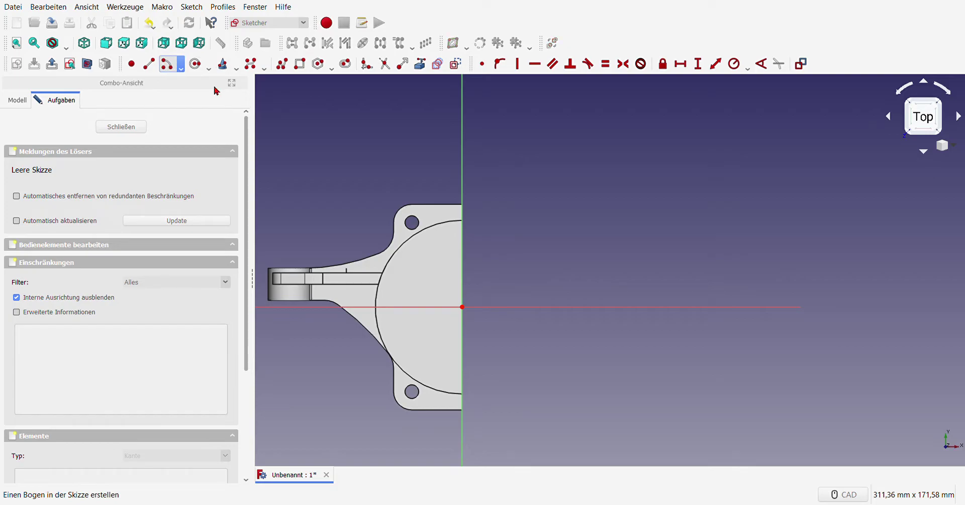
click(463, 307)
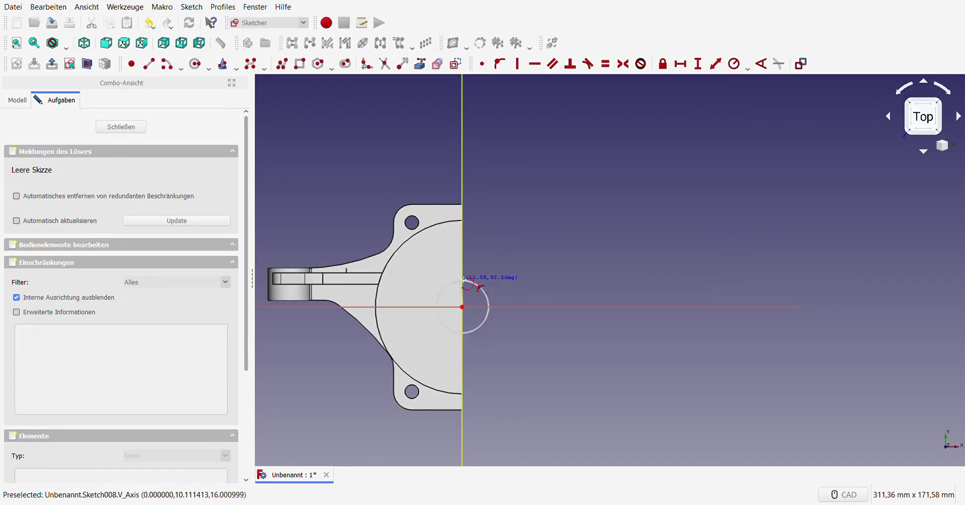
scroll(452, 243, up, 4)
click(475, 214)
click(377, 245)
scroll(402, 264, down, 3)
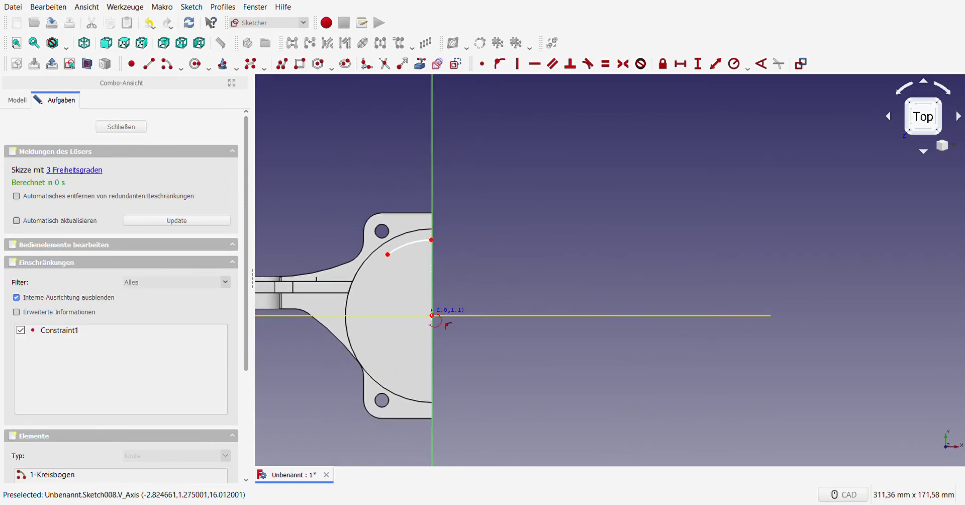
click(436, 318)
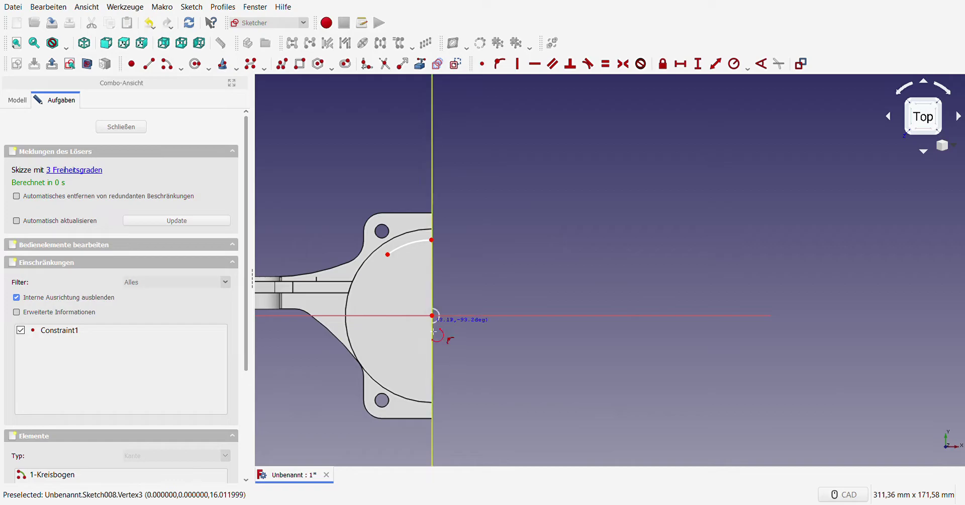
click(428, 388)
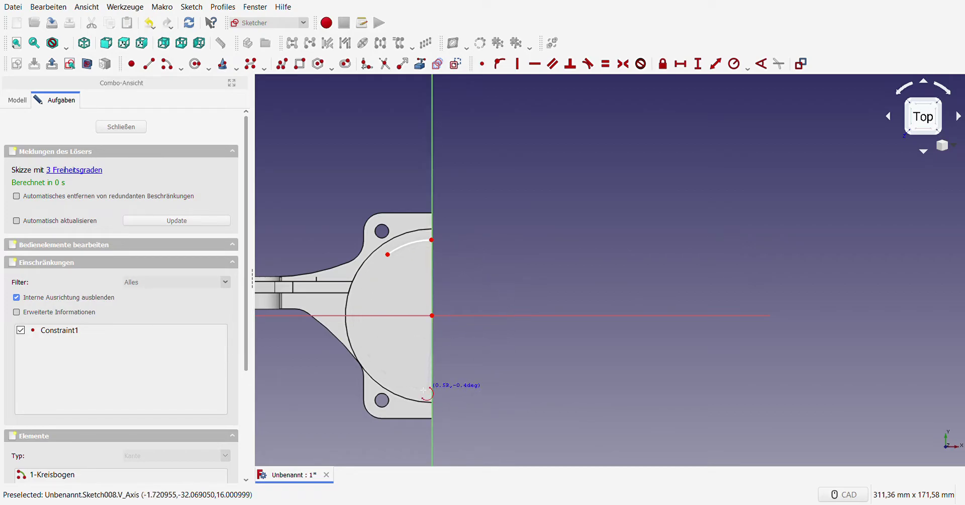
click(382, 369)
Sketch two more origin-centred arcs inside the half-cylinder's edge, one below and one above the horizontal axis.
scroll(383, 329, up, 2)
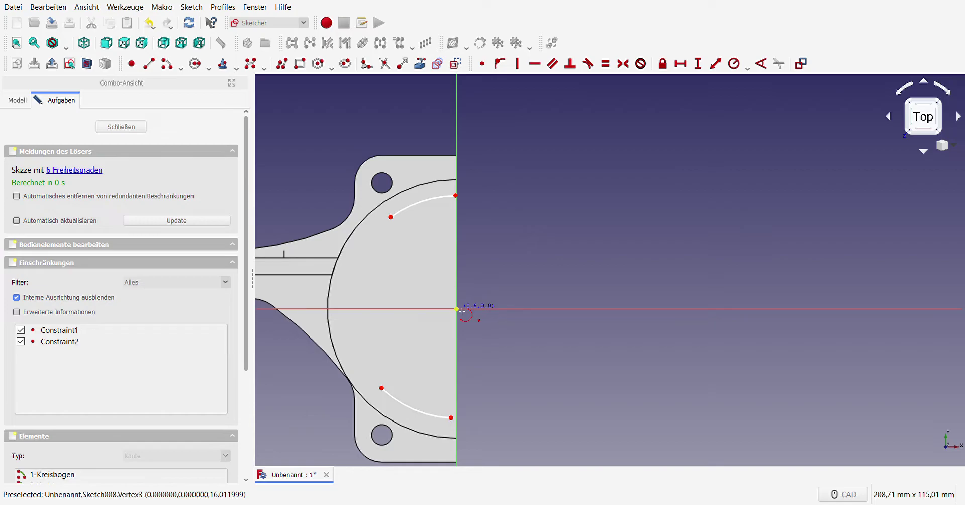
click(445, 320)
click(366, 369)
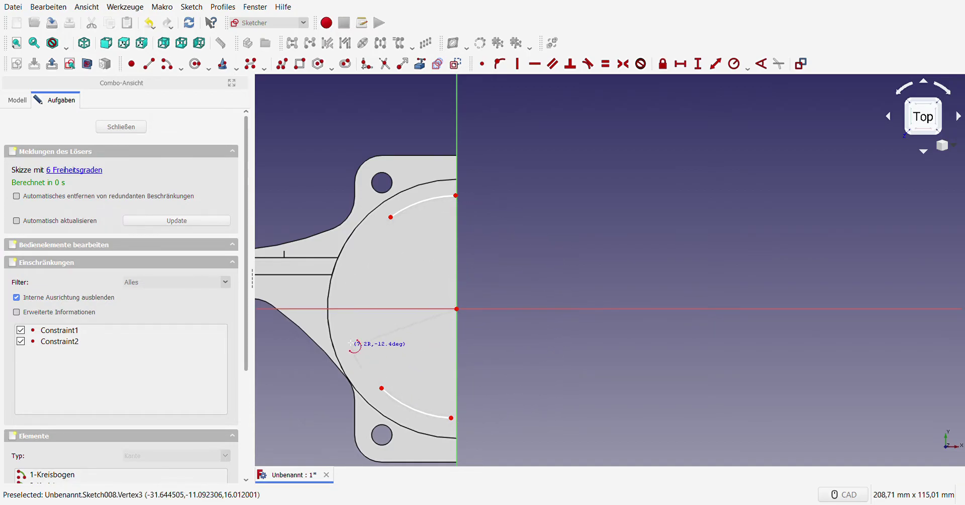
click(346, 318)
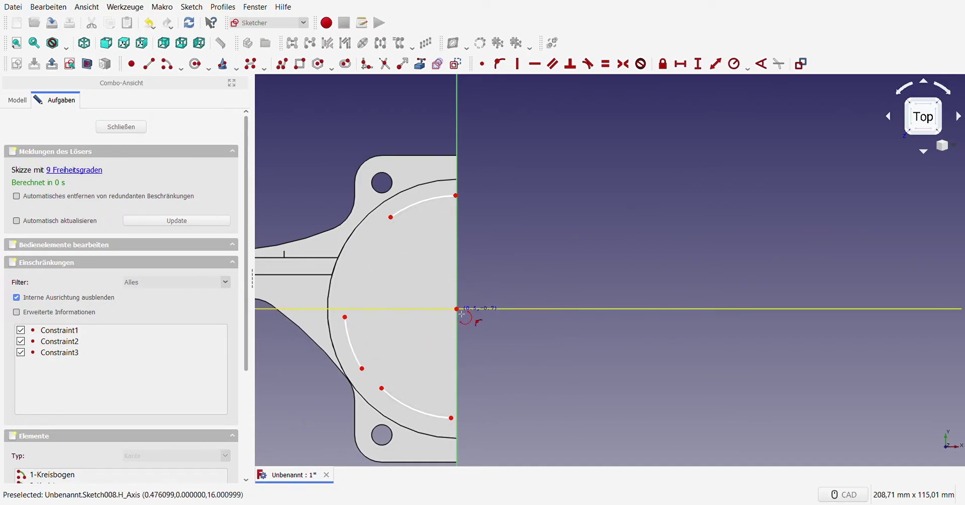
click(461, 312)
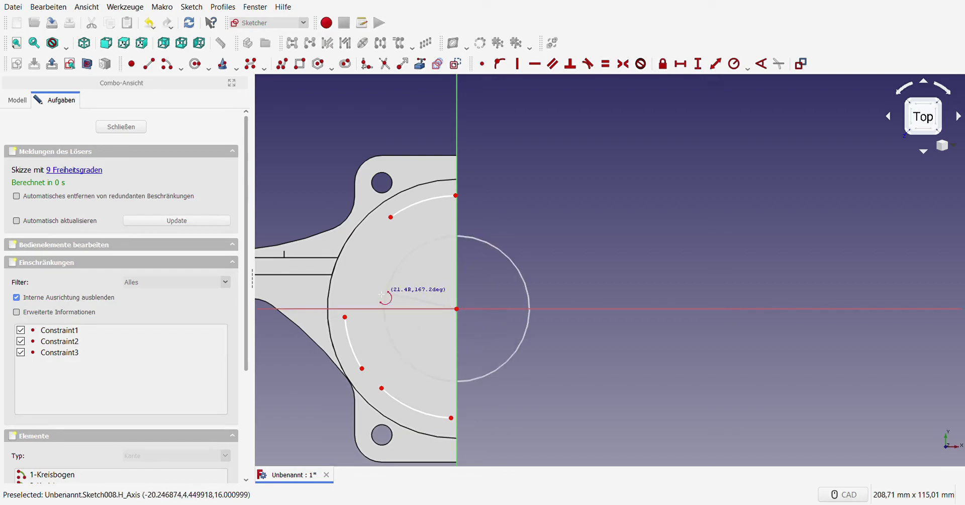
click(348, 297)
click(377, 231)
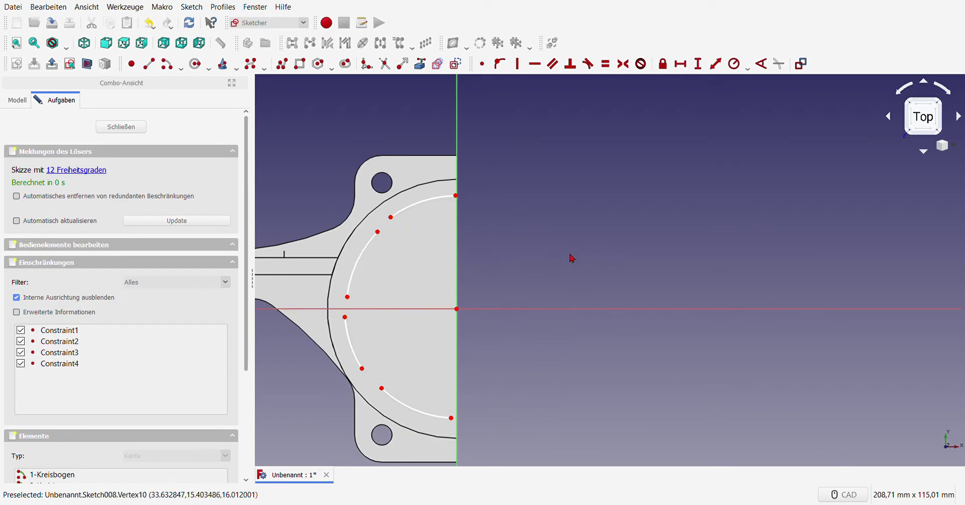
Reposition the inner arcs' end points so the four arcs follow one circle with narrow gaps between them.
drag(381, 388, 395, 400)
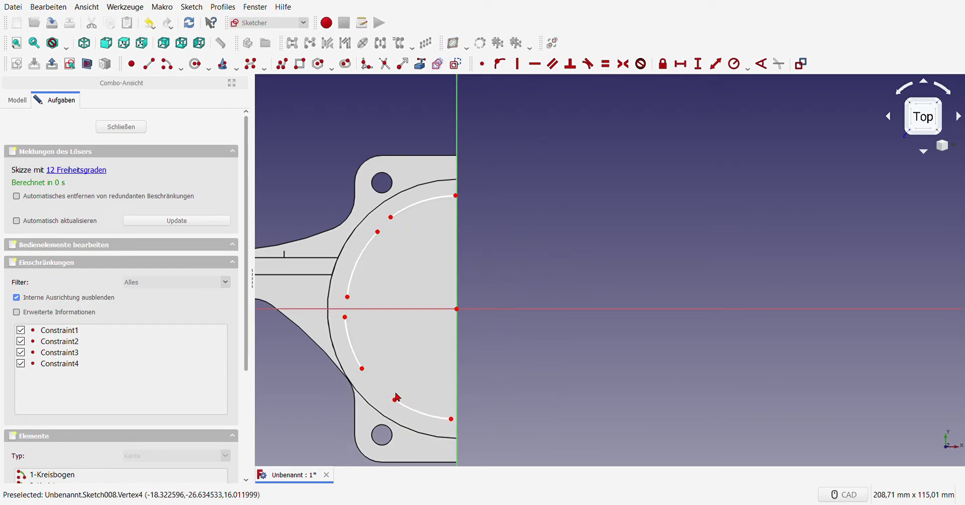
drag(368, 372, 375, 383)
mouse_move(395, 221)
mouse_down()
mouse_move(399, 211)
mouse_move(379, 224)
mouse_move(349, 301)
mouse_move(347, 292)
mouse_up()
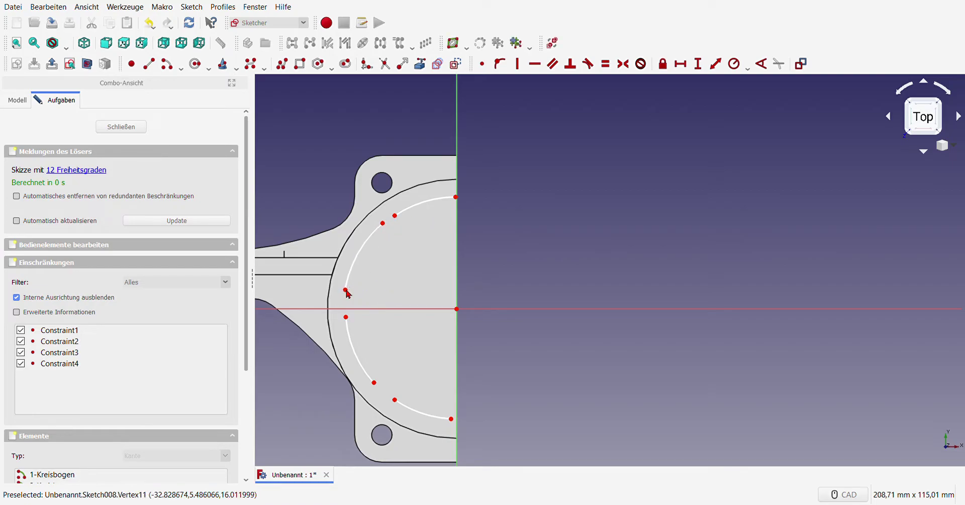
Constrain the outer end points of the lowest and topmost arcs to lie on the vertical axis.
click(451, 418)
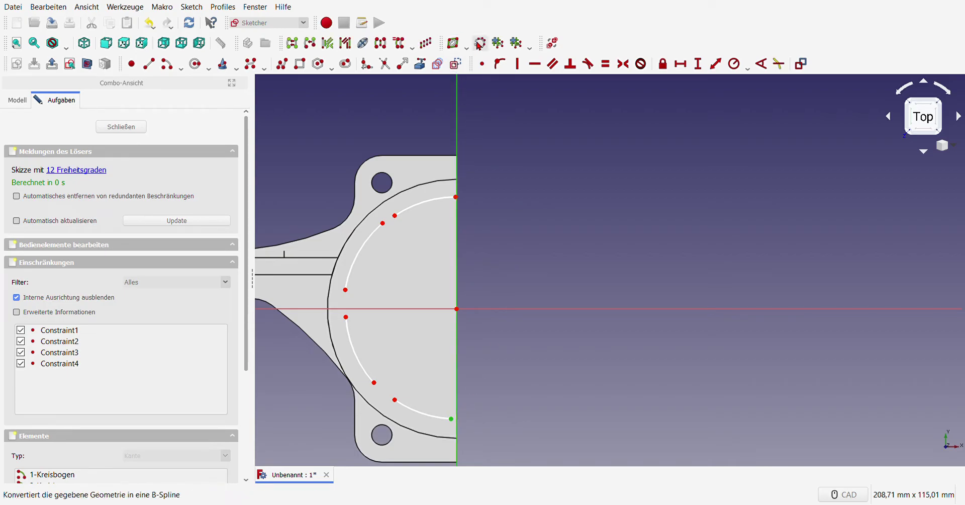
click(499, 63)
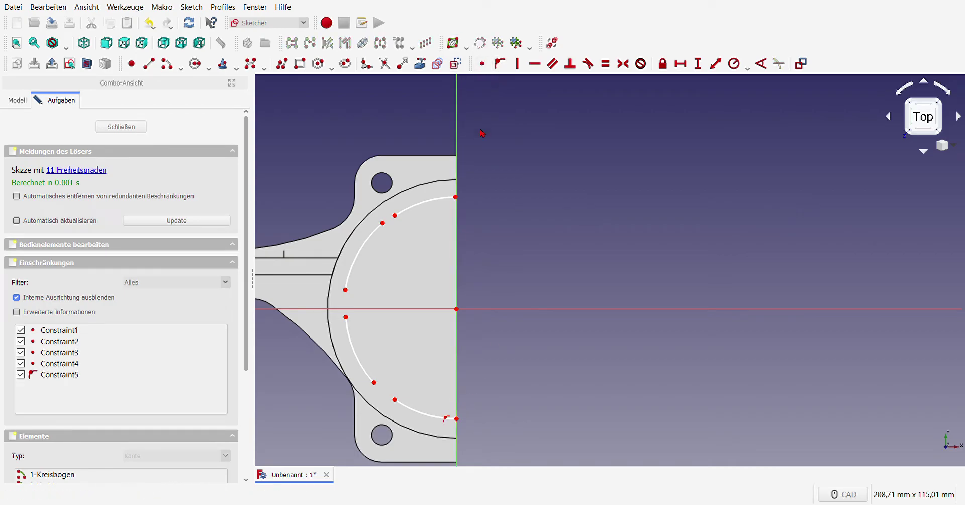
click(455, 196)
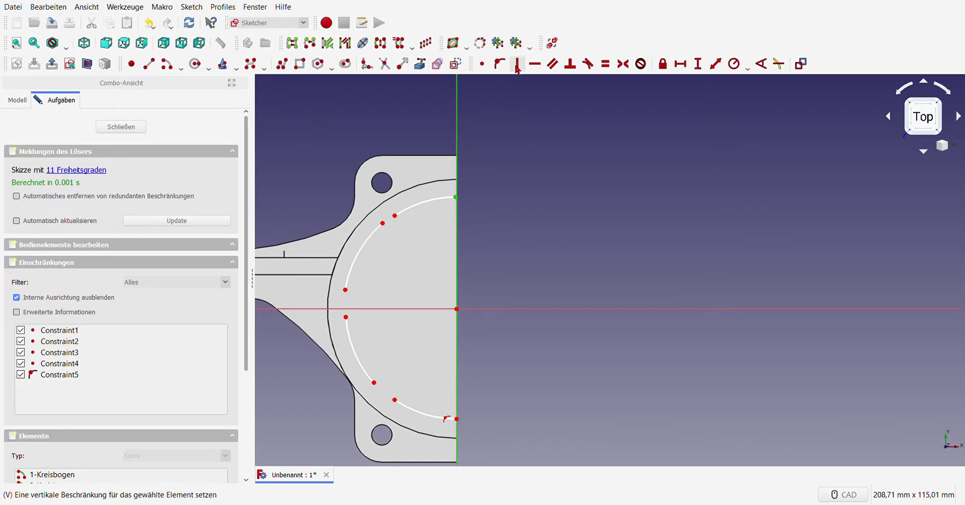
click(500, 63)
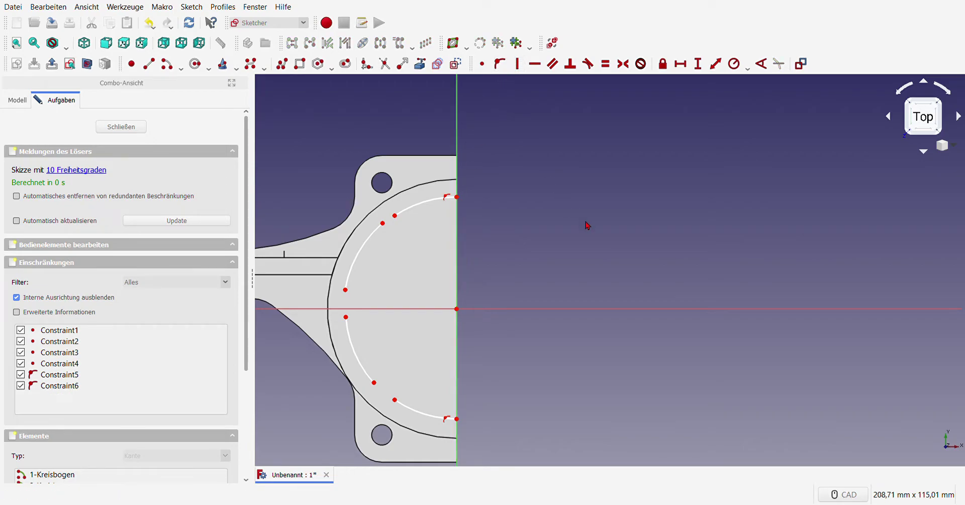
Apply an equal constraint to the four concentric arcs so they share one radius.
click(399, 213)
click(374, 237)
click(353, 344)
click(412, 415)
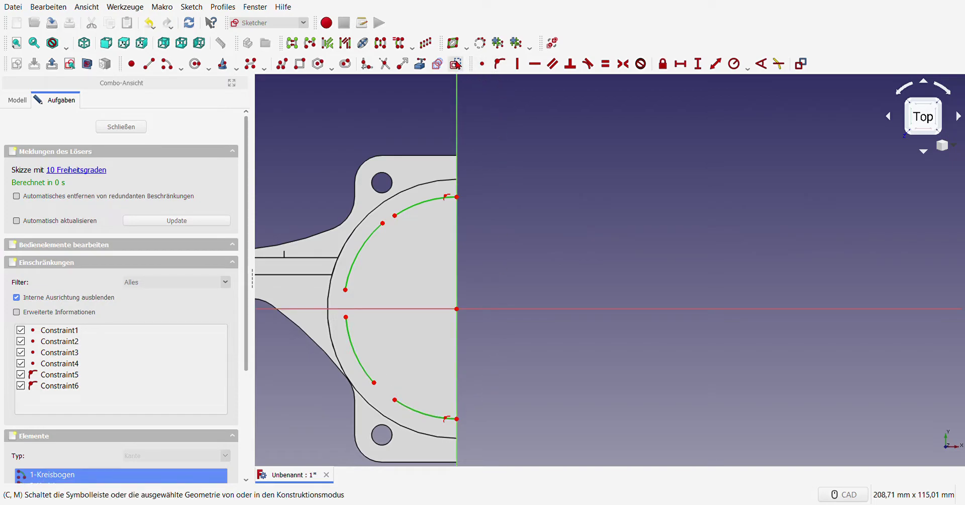
click(606, 63)
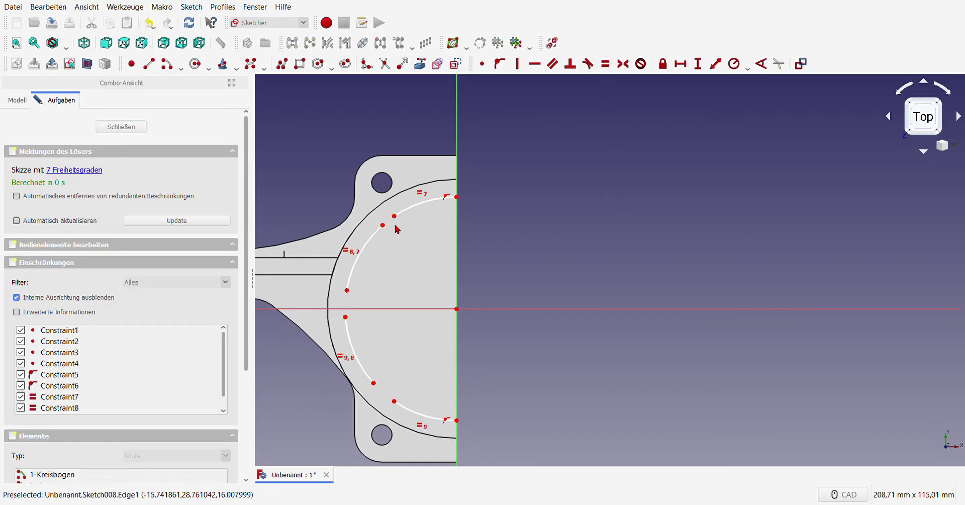
Convert all four concentric arcs to construction geometry.
click(372, 243)
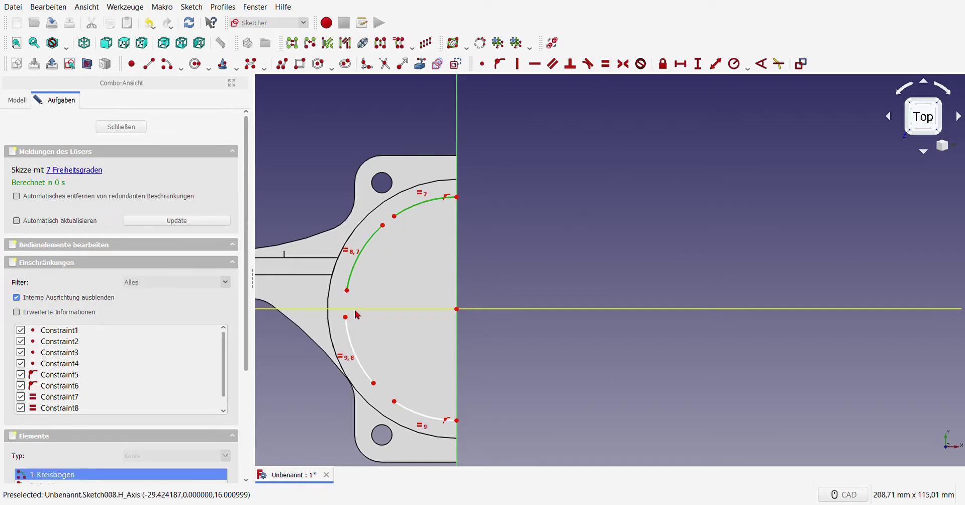
key(Escape)
click(350, 339)
click(408, 408)
click(365, 250)
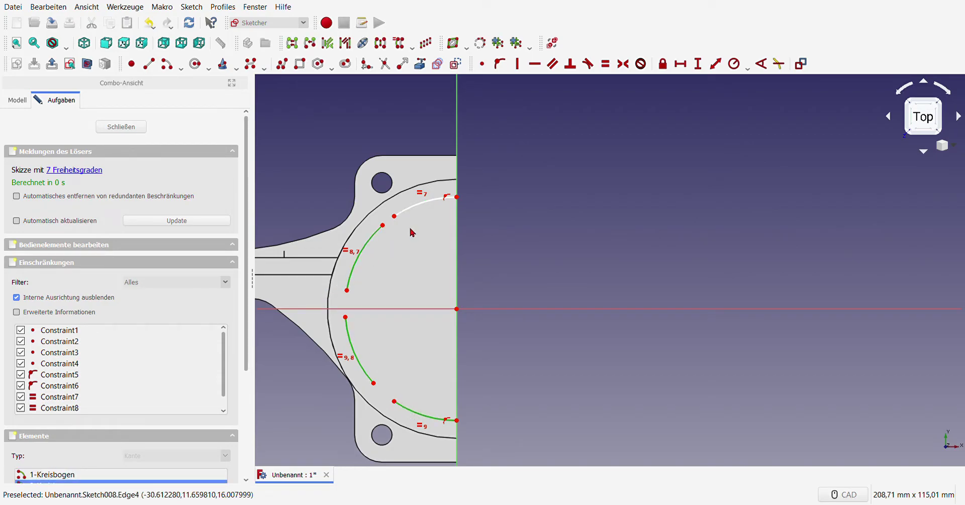
click(425, 202)
click(498, 64)
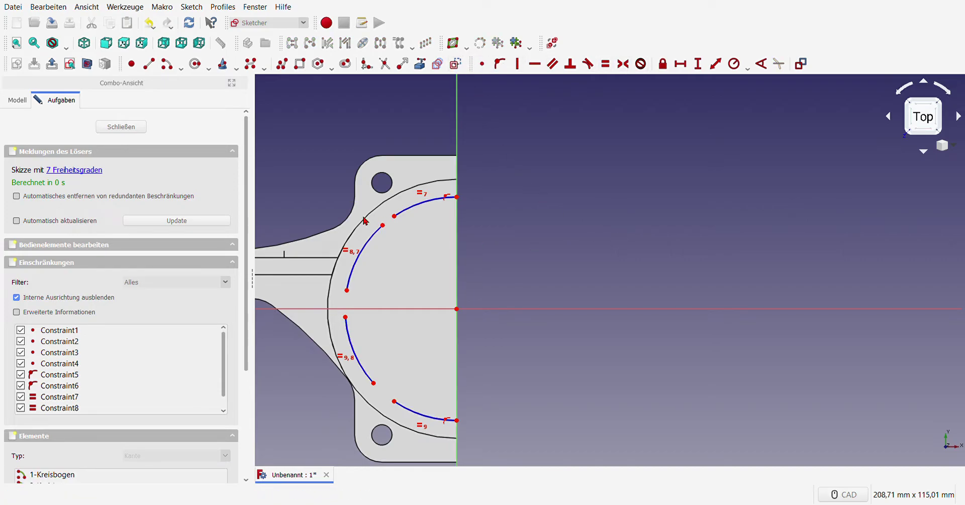
Shorten the topmost construction arc slightly, constrain its radius to 29 mm, and place the radius label inside the arc.
drag(394, 216, 403, 209)
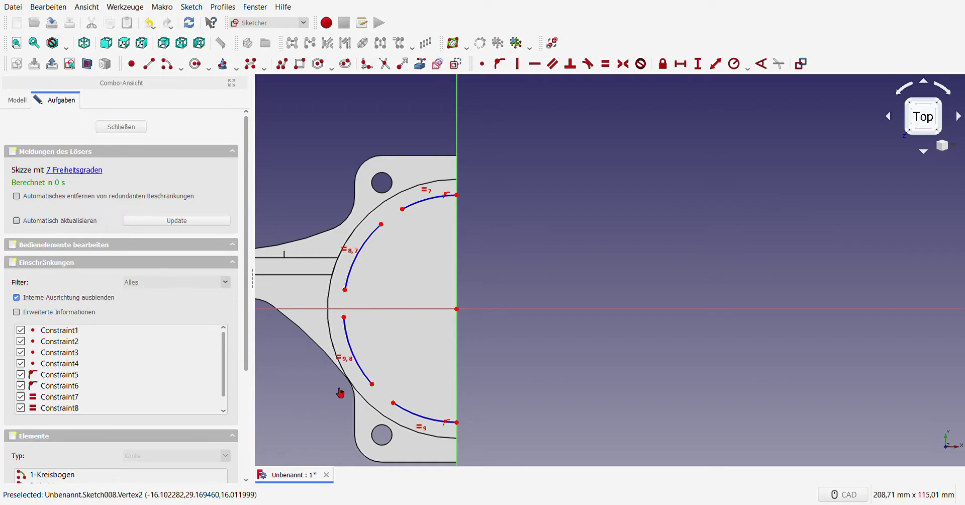
click(427, 200)
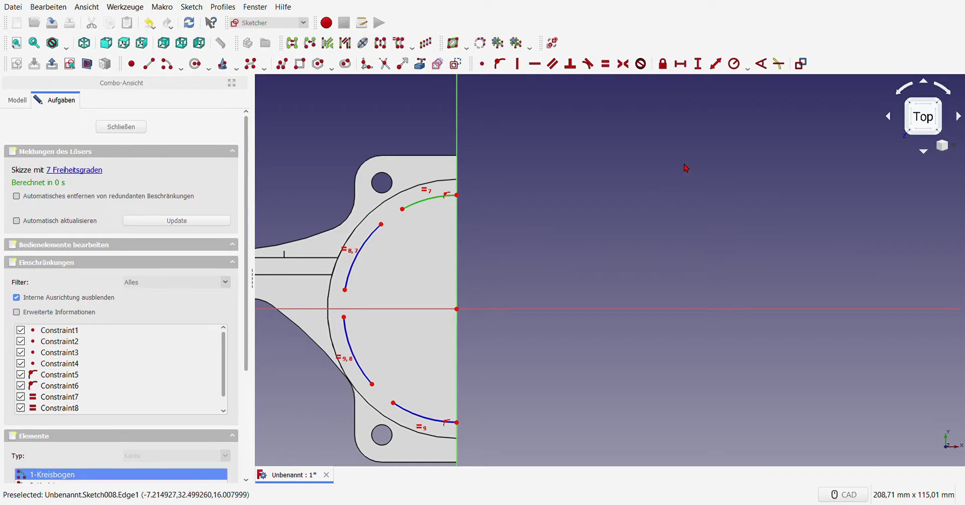
click(734, 64)
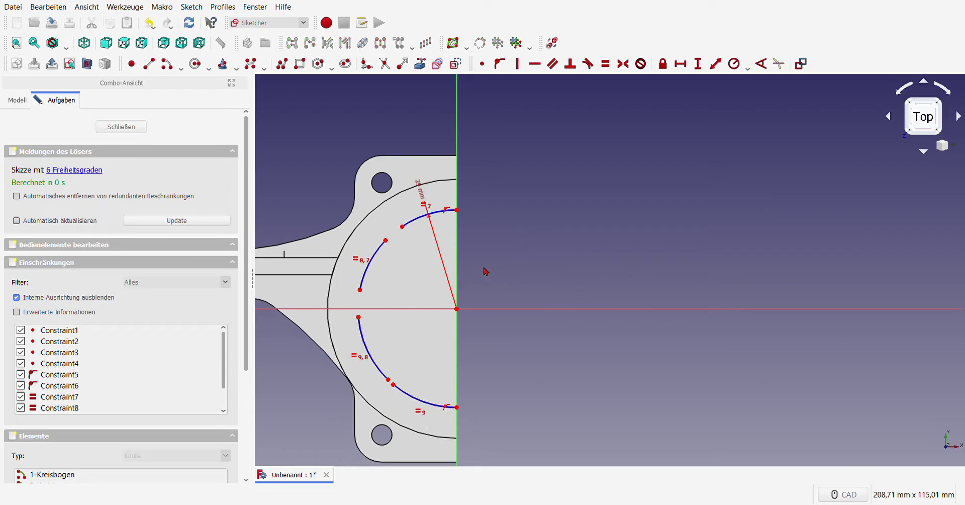
scroll(372, 286, up, 5)
scroll(430, 237, down, 5)
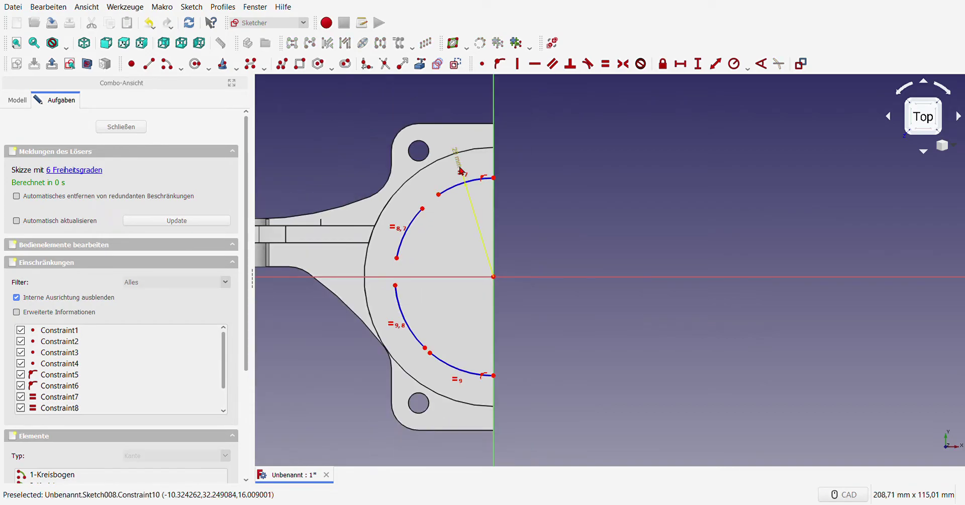
drag(459, 162, 445, 184)
scroll(445, 183, up, 4)
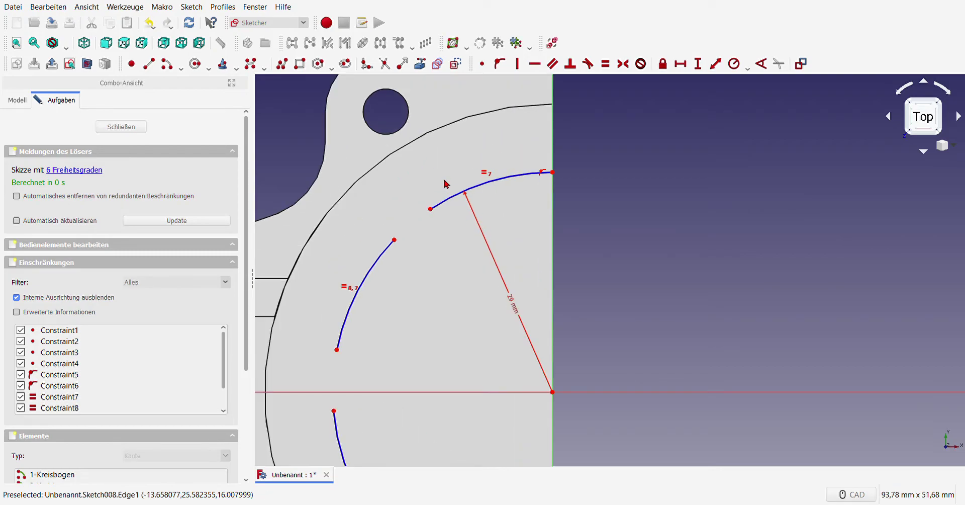
Sketch a small arc centred on each of the two facing construction-arc ends at the upper gap, bulging into the gap.
click(196, 64)
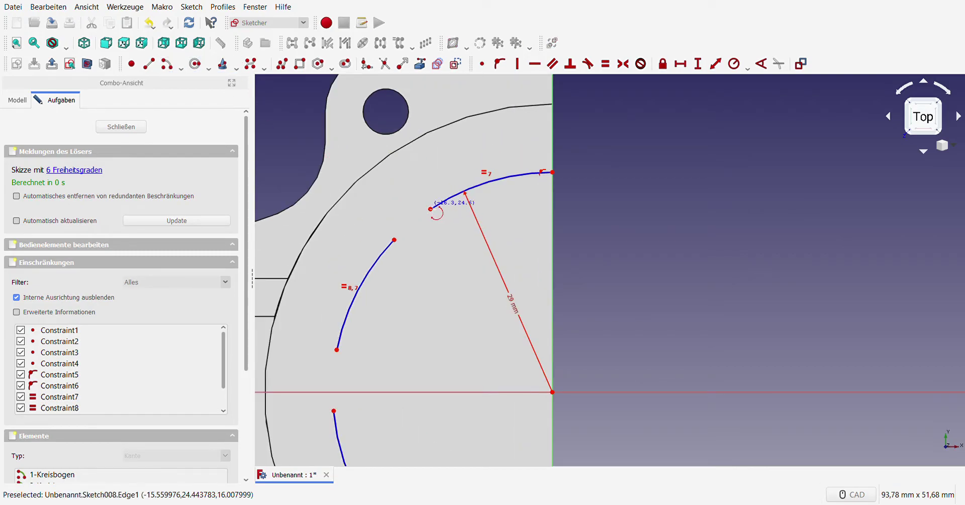
click(436, 212)
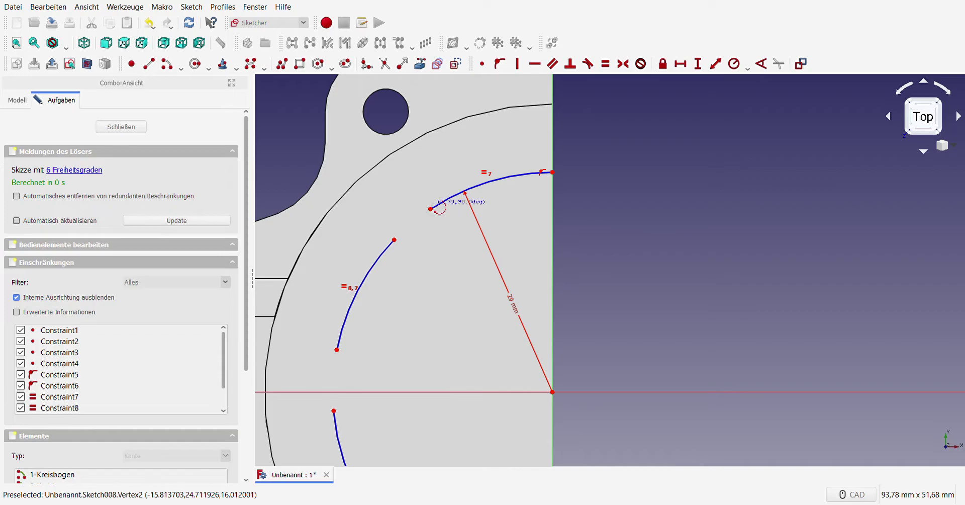
click(428, 182)
click(446, 231)
scroll(518, 246, down, 8)
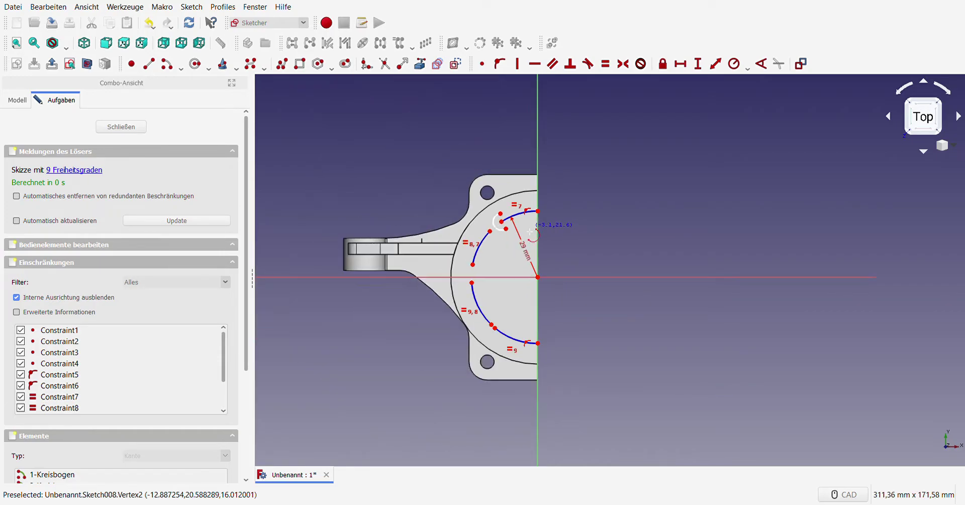
scroll(501, 237, up, 8)
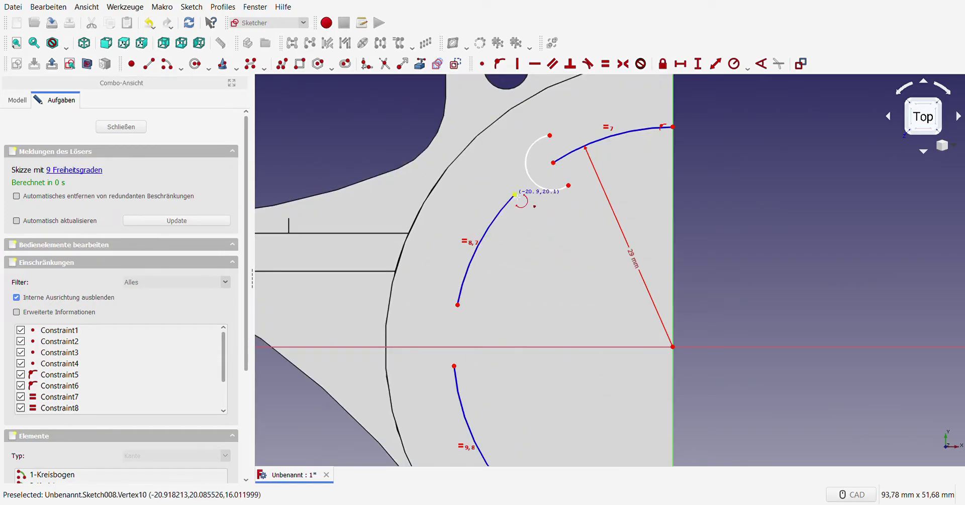
click(515, 194)
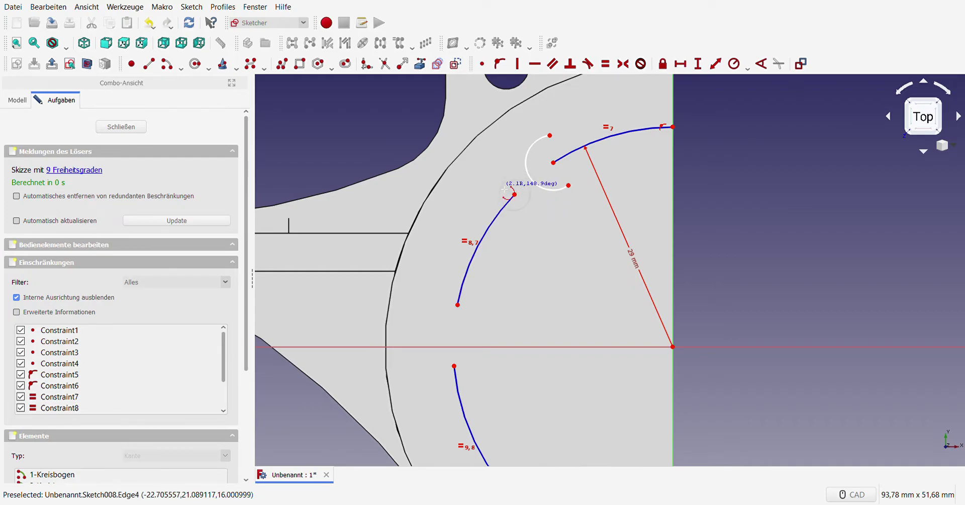
click(500, 187)
click(528, 204)
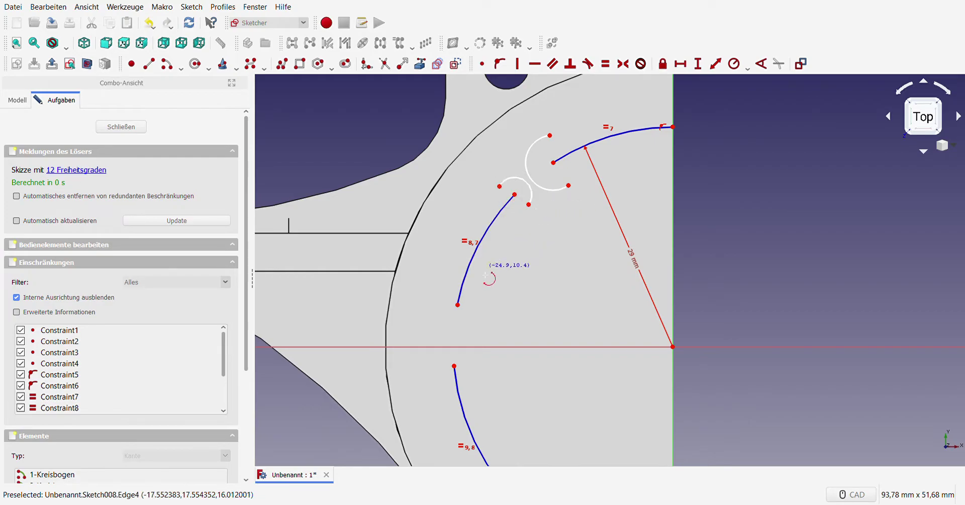
Sketch two small arcs centred on the construction-arc ends just above and below the horizontal axis, bulging towards each other.
click(458, 304)
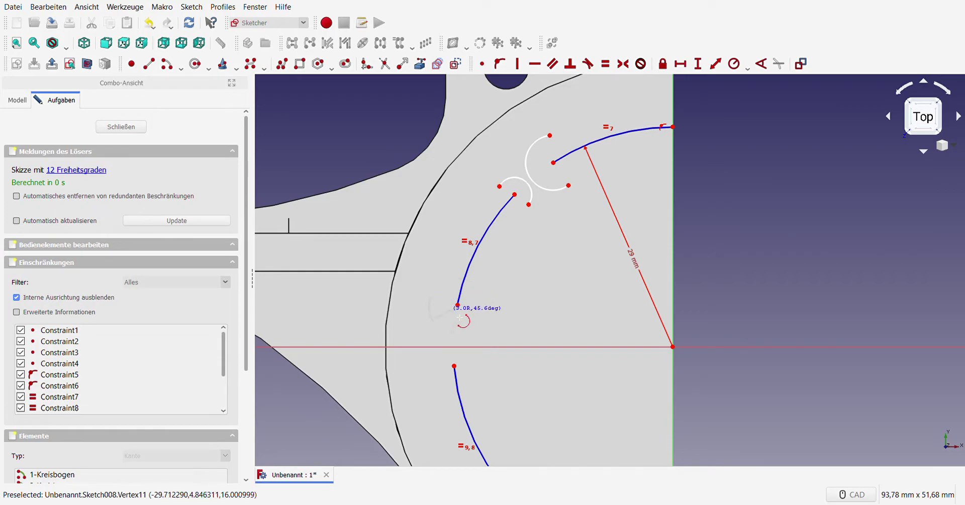
click(484, 319)
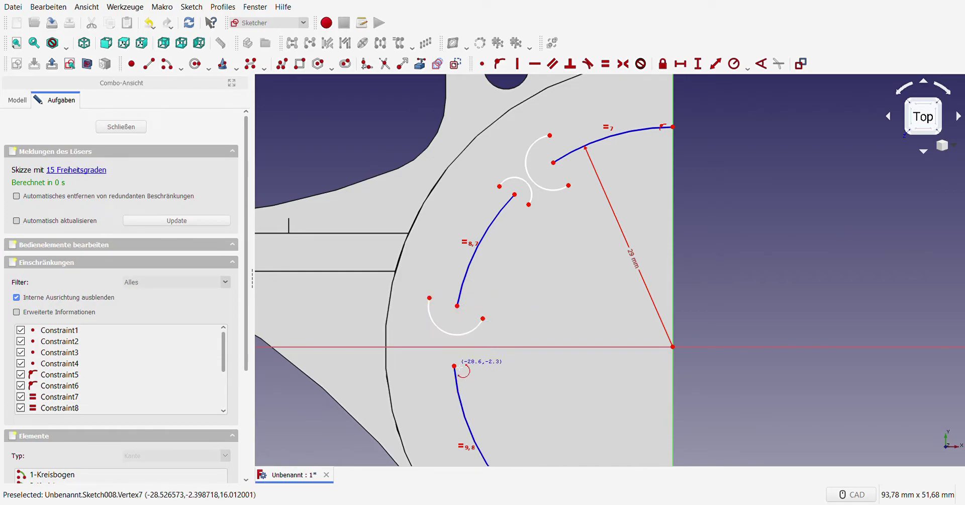
click(455, 366)
click(471, 364)
scroll(471, 364, down, 5)
scroll(445, 382, up, 5)
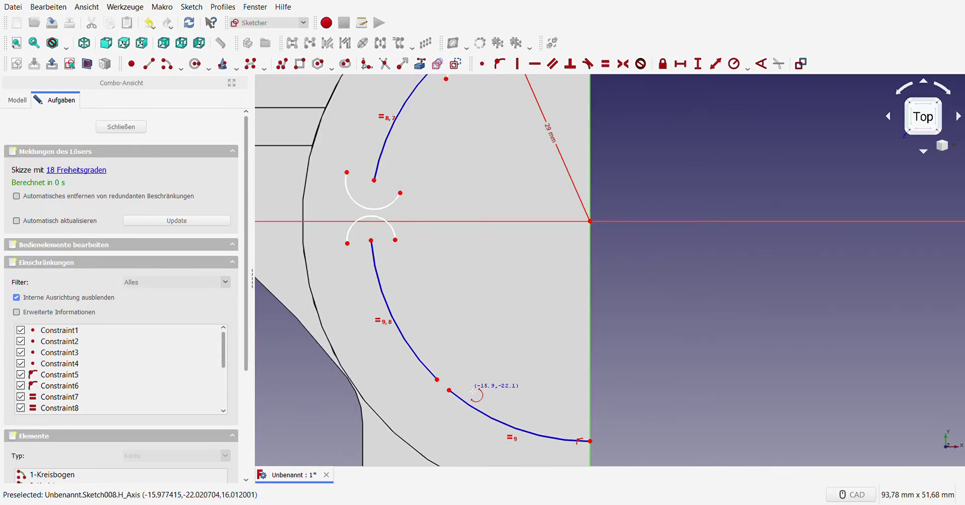
Widen the lower gap by shortening the construction arc below the horizontal axis, and sketch a small arc around each facing end.
key(Escape)
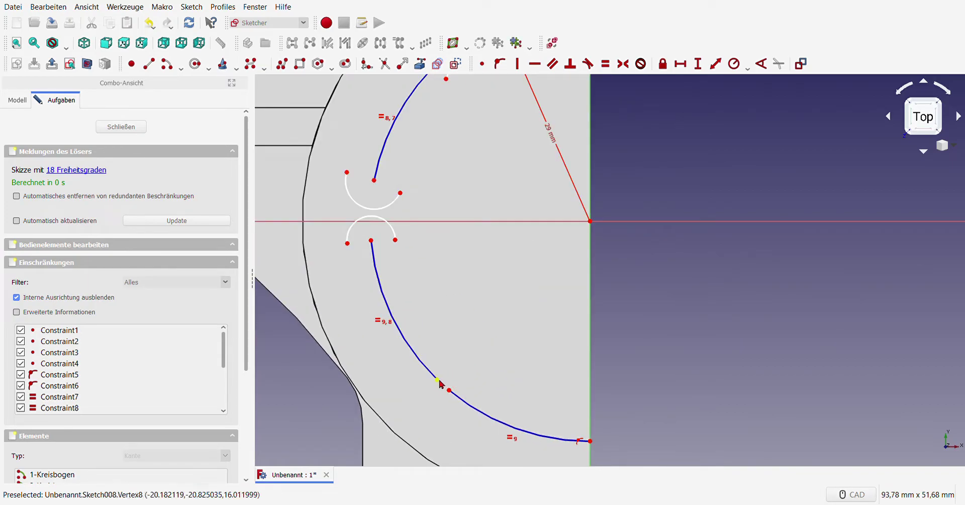
drag(438, 384, 414, 352)
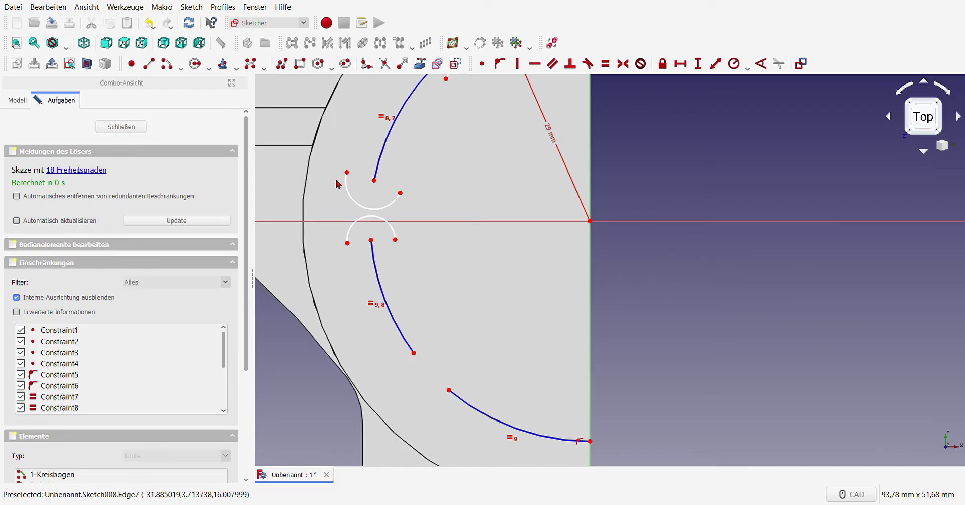
click(166, 64)
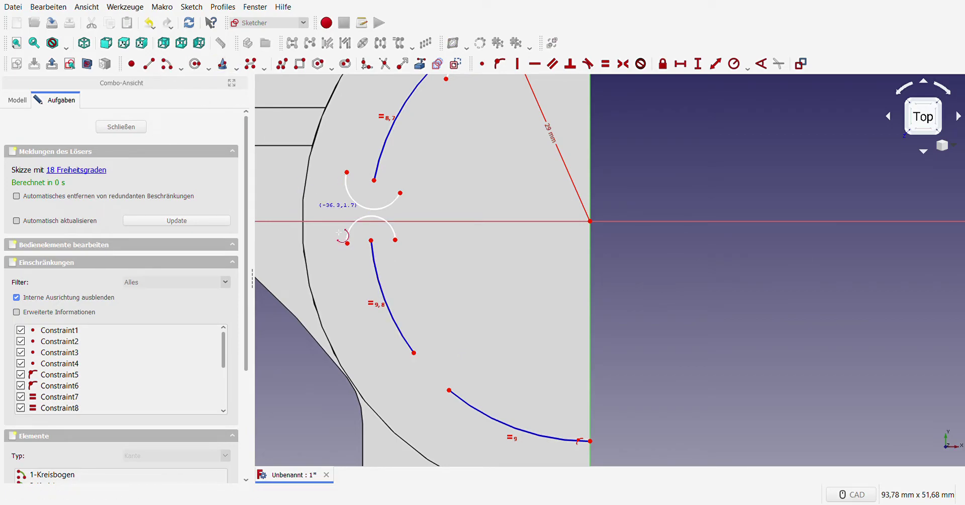
click(413, 352)
click(433, 334)
click(393, 368)
scroll(478, 359, down, 2)
click(449, 390)
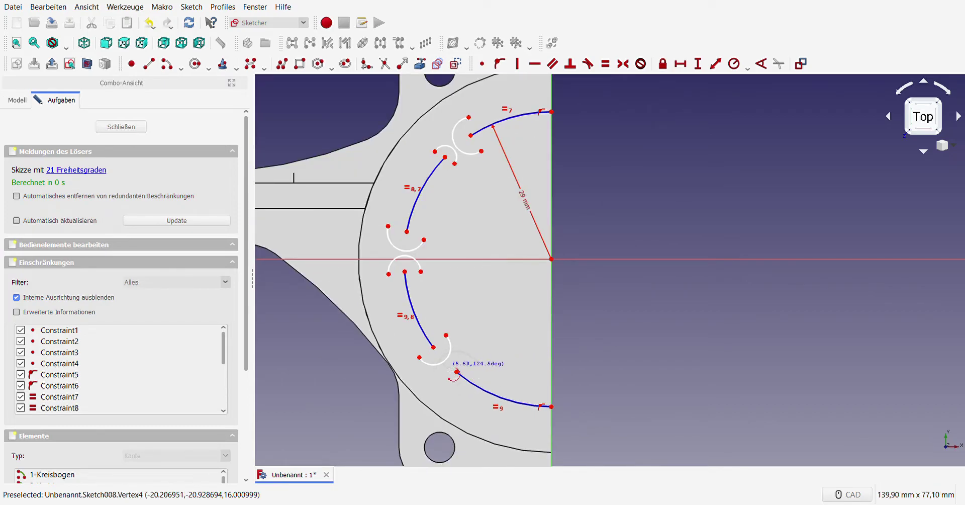
click(440, 385)
click(476, 363)
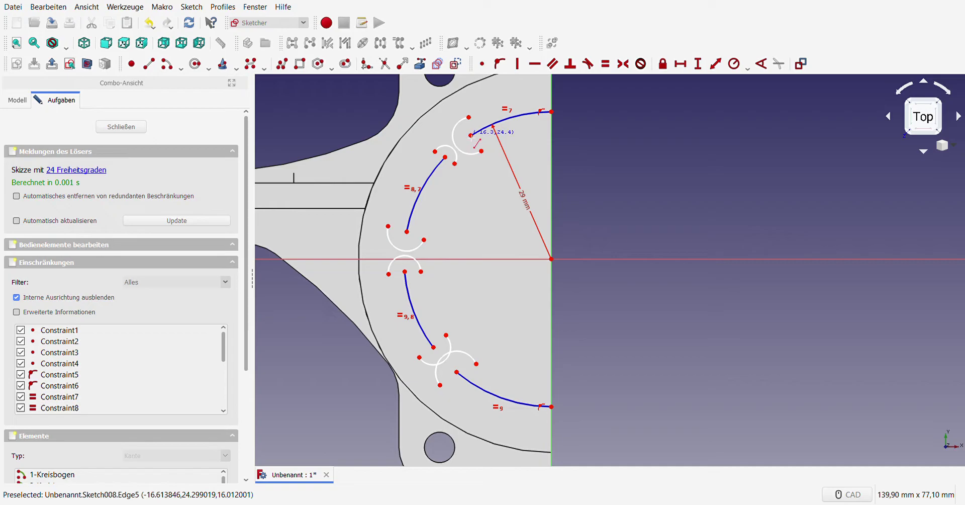
Draw straight lines to the origin from the first five construction-arc ends, working from the upper gap down to the lower gap.
click(471, 134)
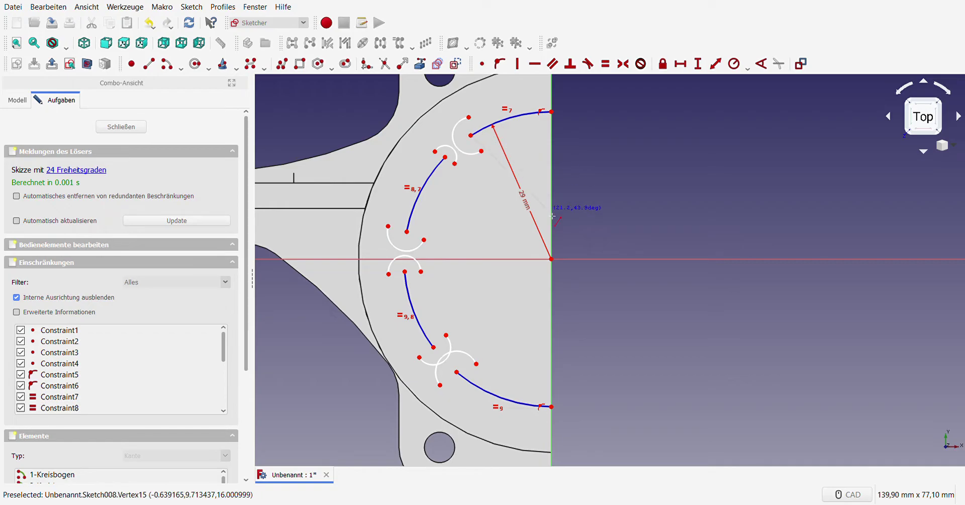
click(552, 259)
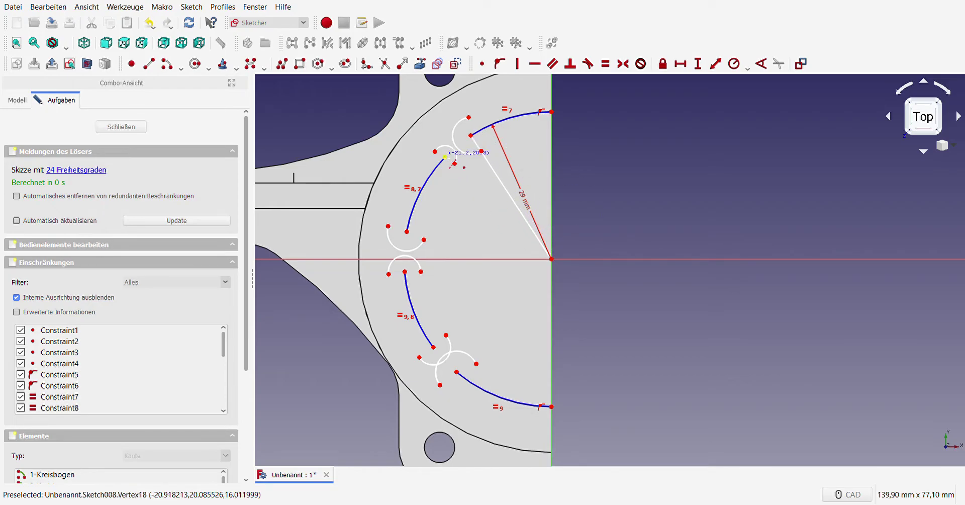
click(552, 259)
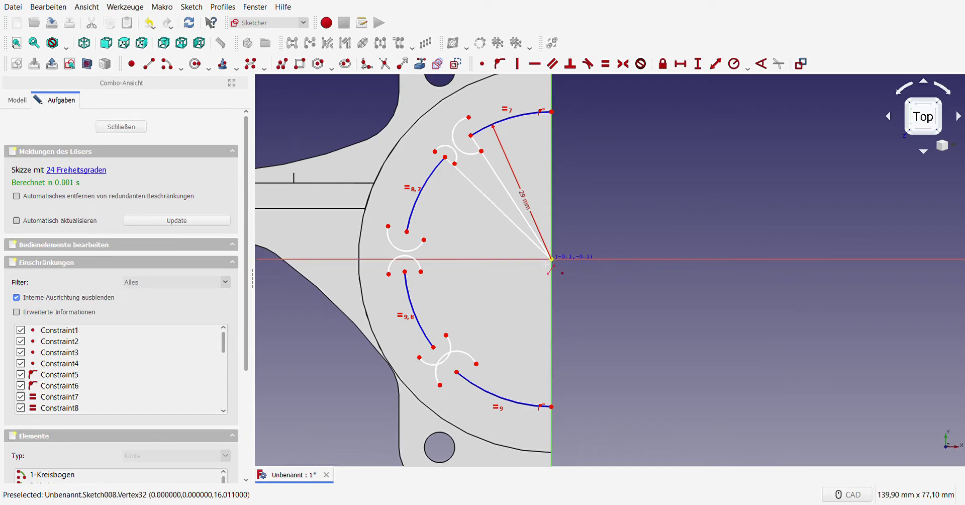
click(408, 232)
click(552, 259)
click(405, 271)
click(551, 259)
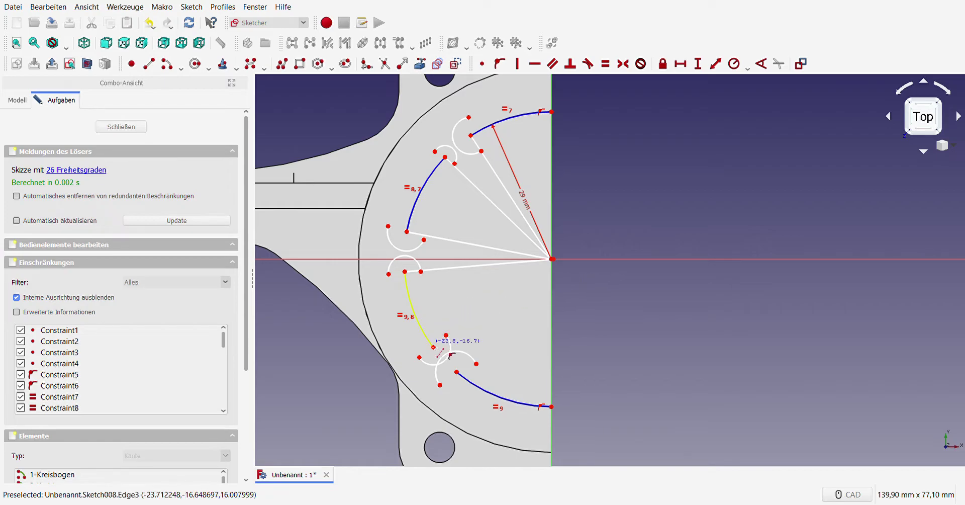
click(433, 347)
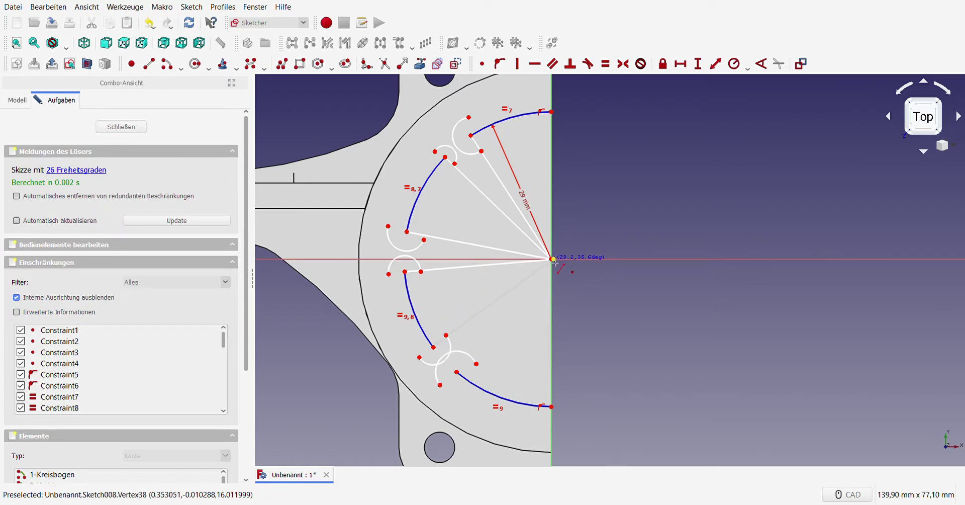
click(552, 259)
Make the inner end points of the radial lines coincident with the origin.
right_click(603, 288)
drag(527, 247, 601, 277)
click(536, 63)
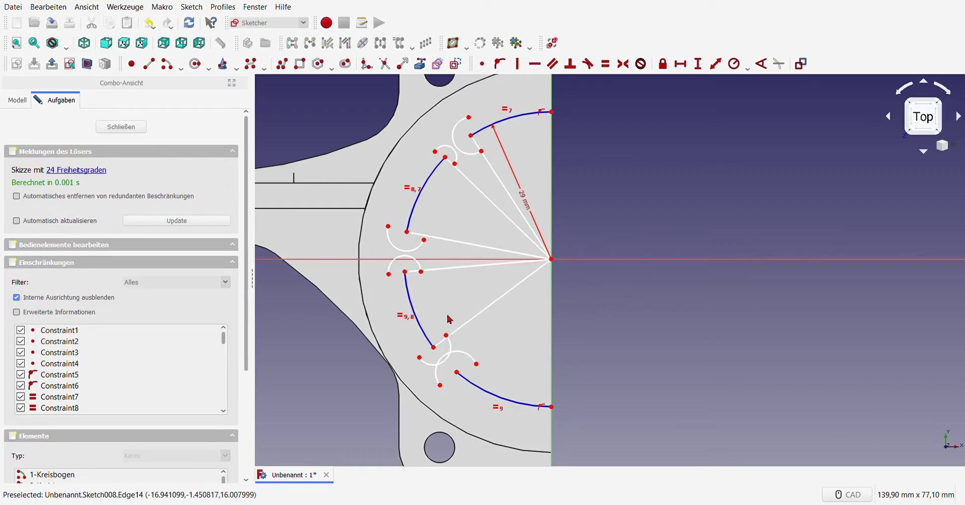
Draw a straight line from the free end of the bottom construction arc to the origin.
click(149, 63)
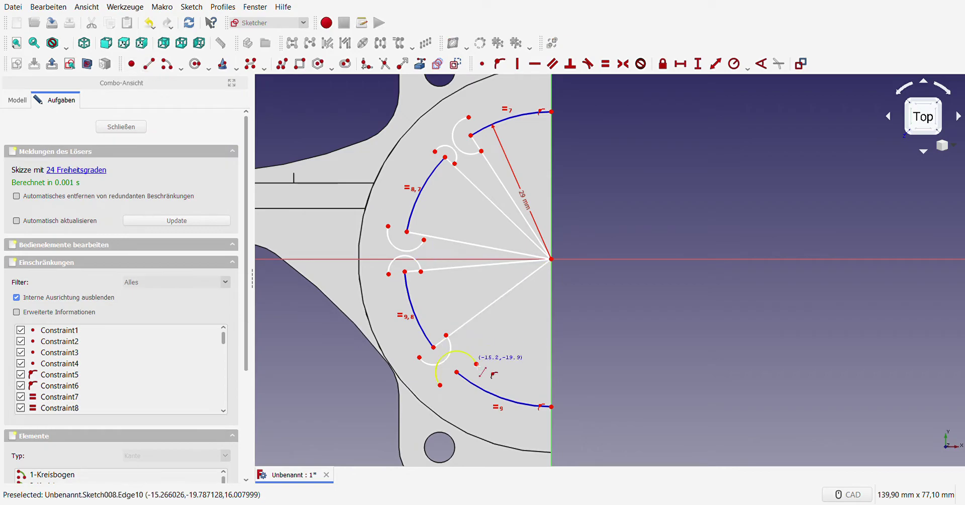
click(457, 372)
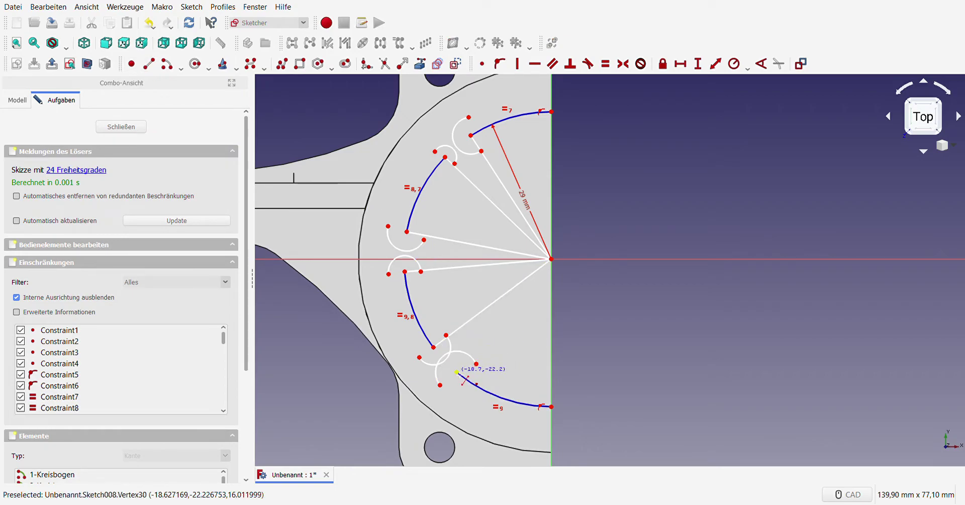
click(551, 259)
right_click(618, 216)
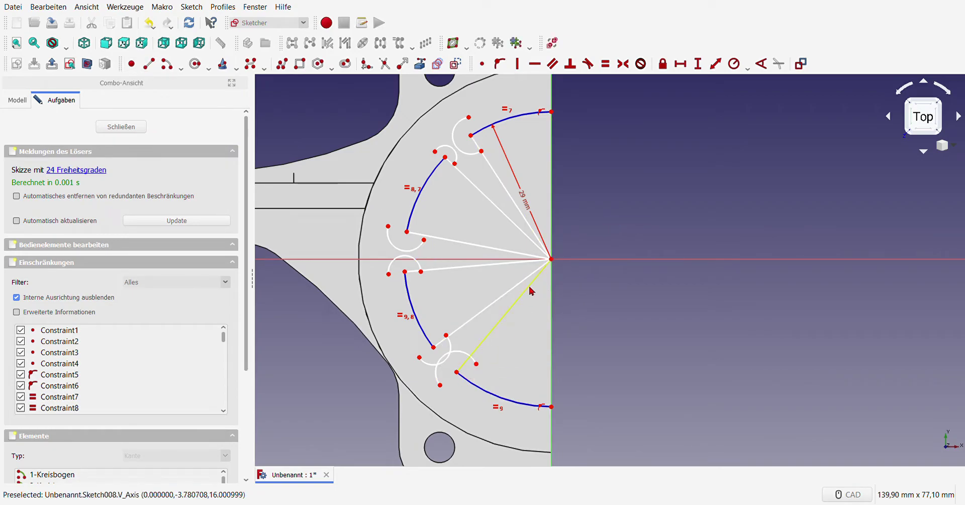
Convert all six radial lines to construction geometry.
click(523, 302)
click(502, 296)
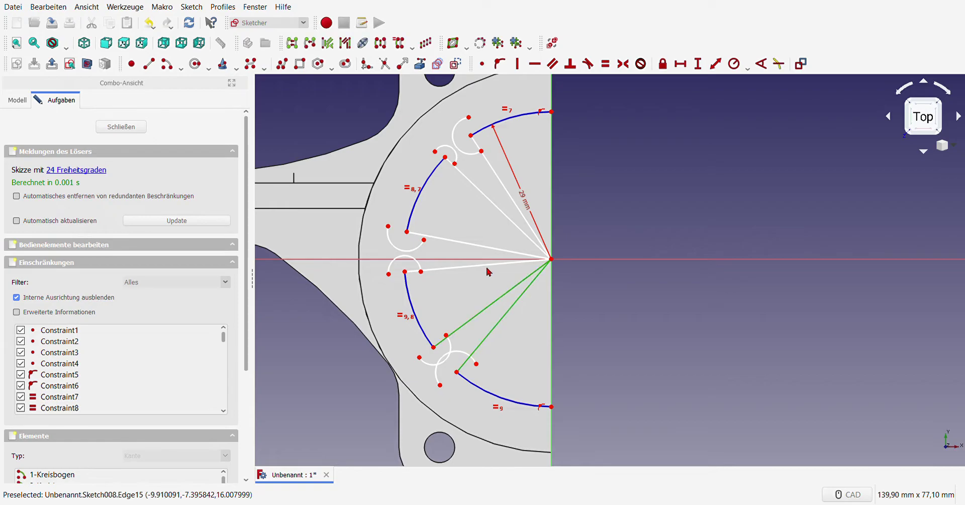
click(487, 265)
click(484, 246)
click(506, 217)
click(513, 199)
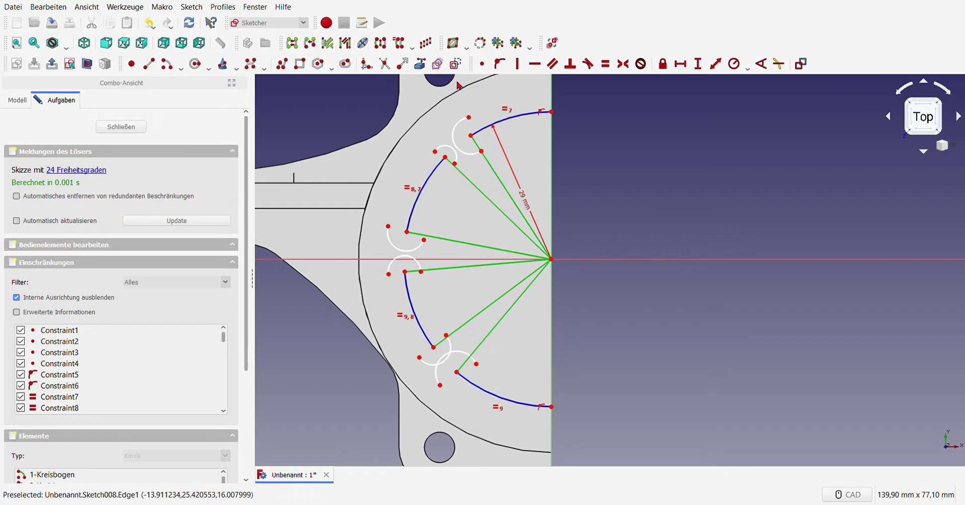
click(456, 64)
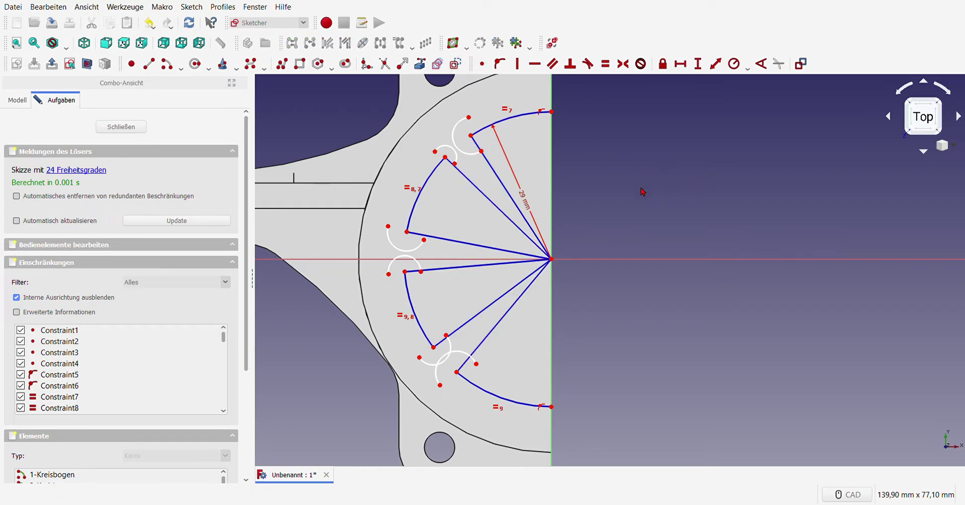
Constrain the uppermost radial line to 15° from the vertical axis and move its small end arc nearer the shortened construction arc.
click(506, 190)
click(553, 175)
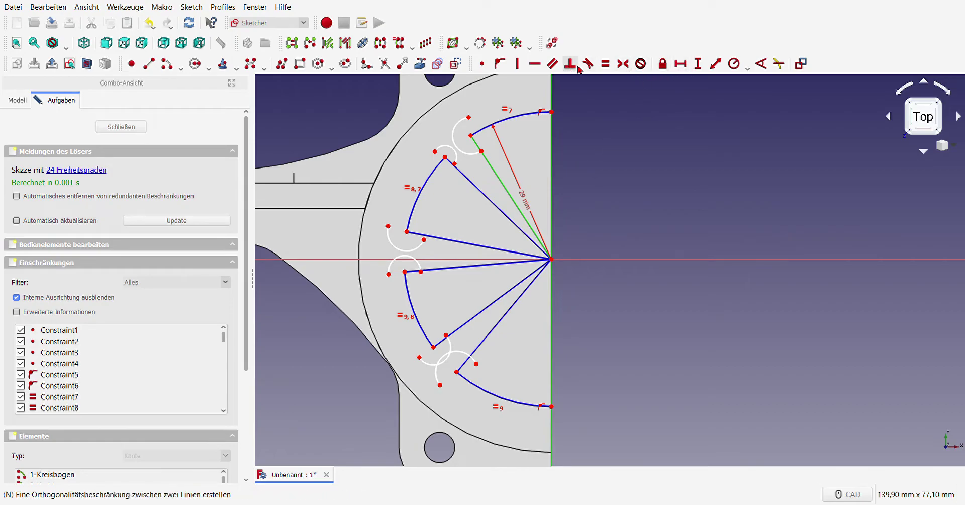
click(761, 64)
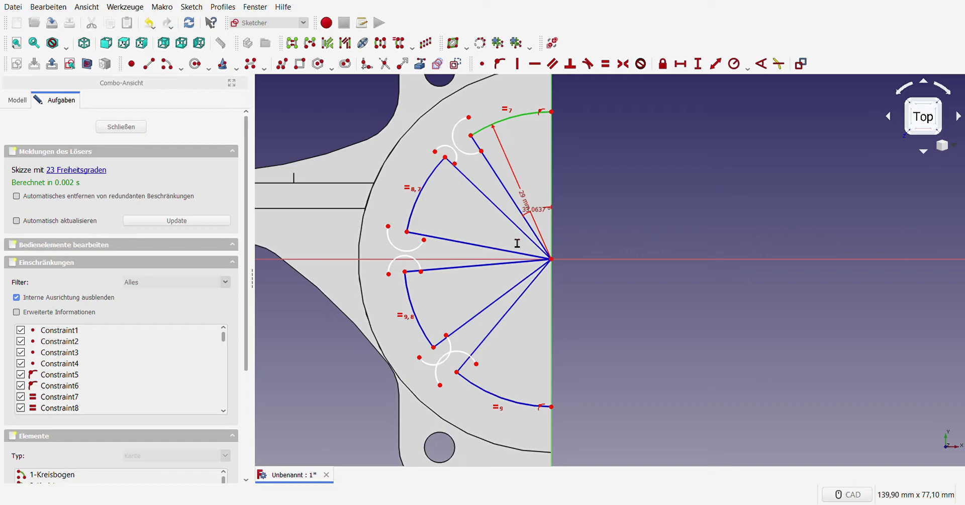
text(5)
key(Return)
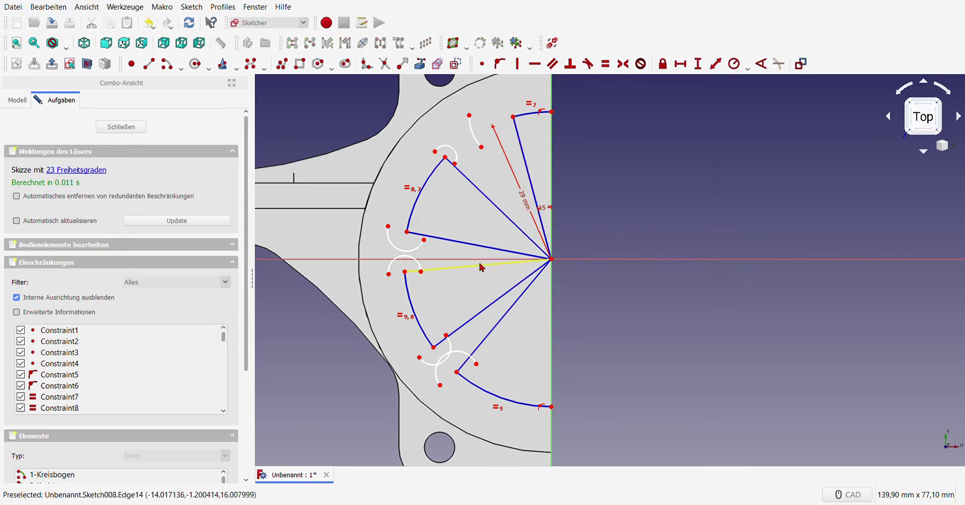
drag(472, 118, 499, 169)
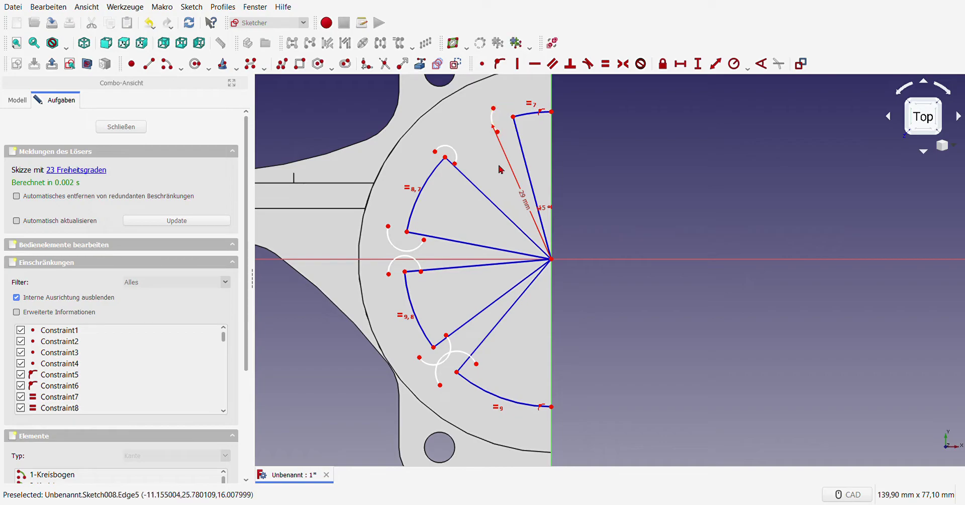
Constrain the radial lines bounding each of the two middle construction arcs to an angle of 30°, shifting the upper pair slightly upwards.
click(492, 205)
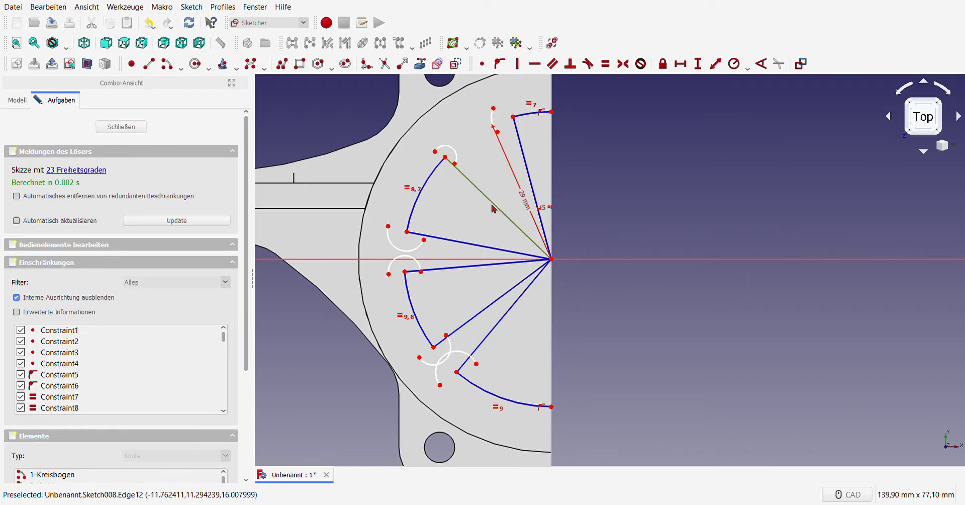
click(467, 243)
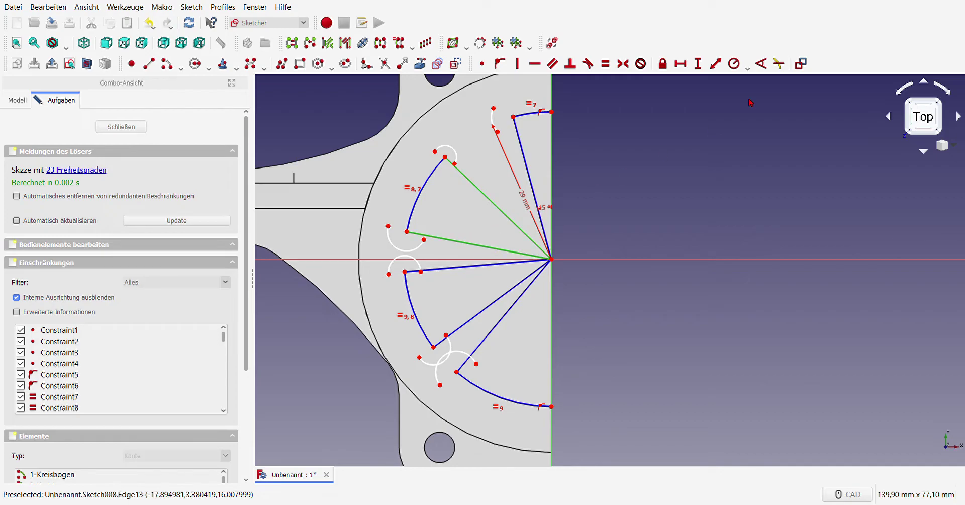
click(761, 63)
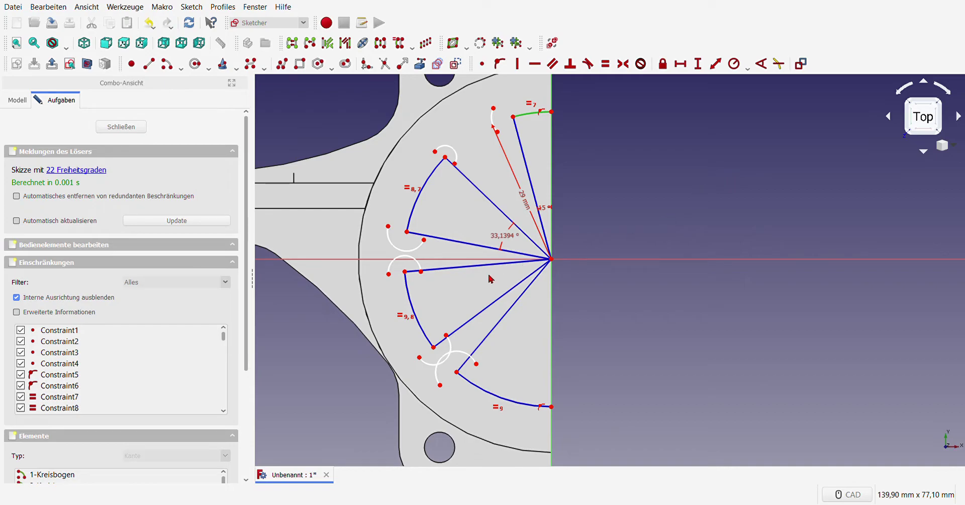
key(Return)
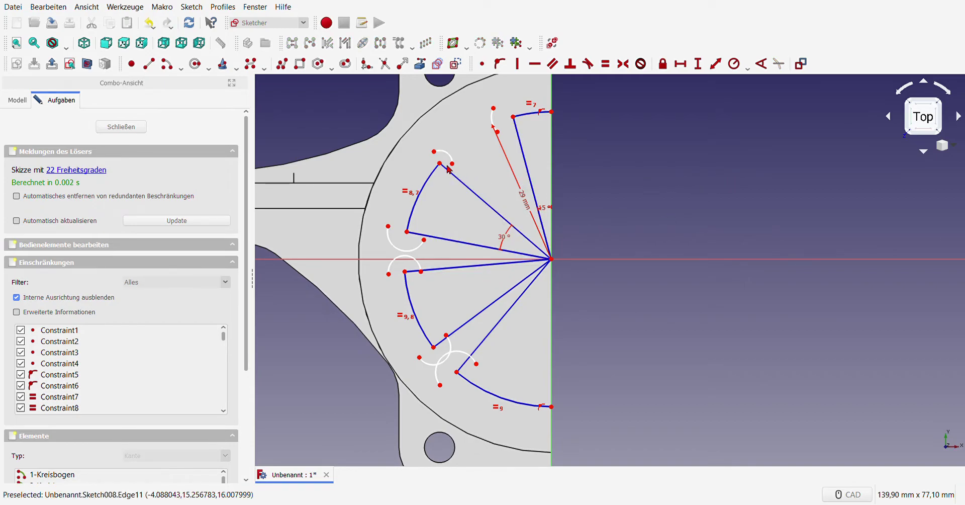
drag(440, 163, 449, 157)
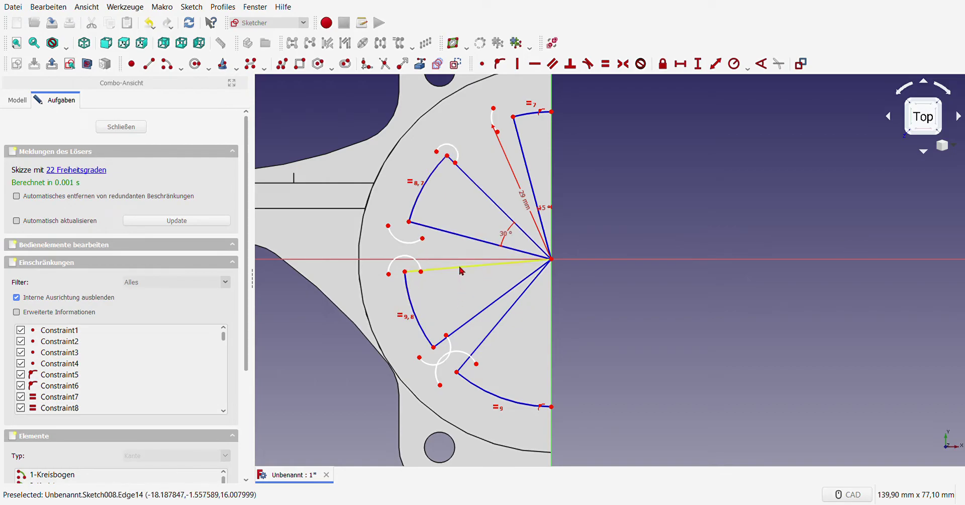
click(458, 268)
click(477, 312)
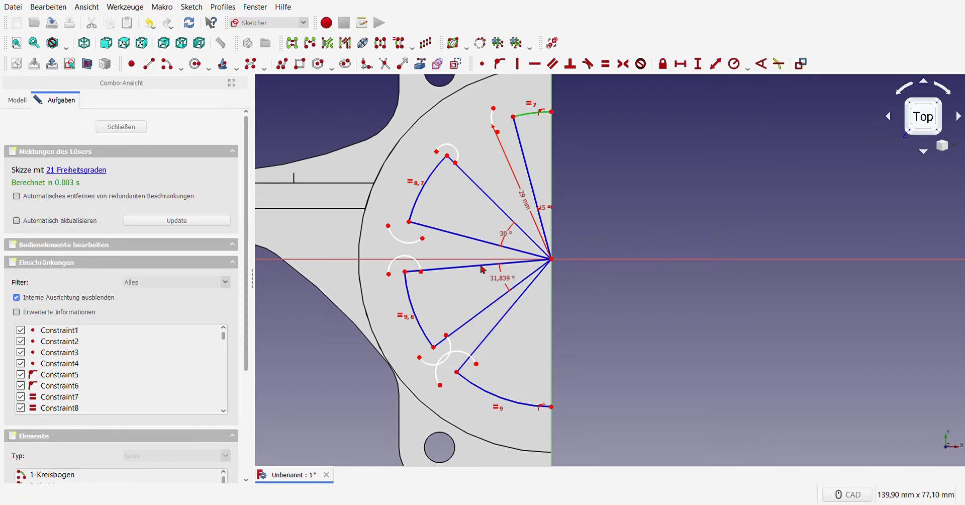
click(516, 302)
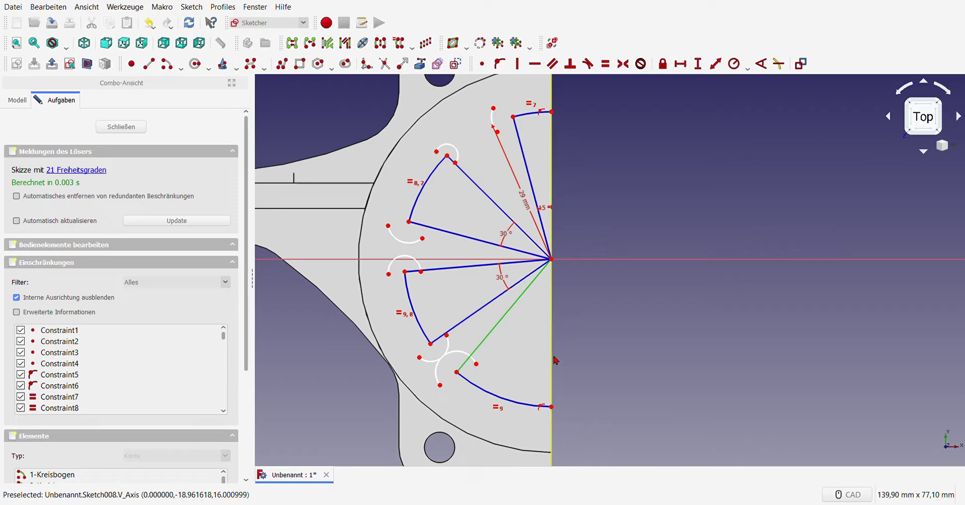
click(761, 63)
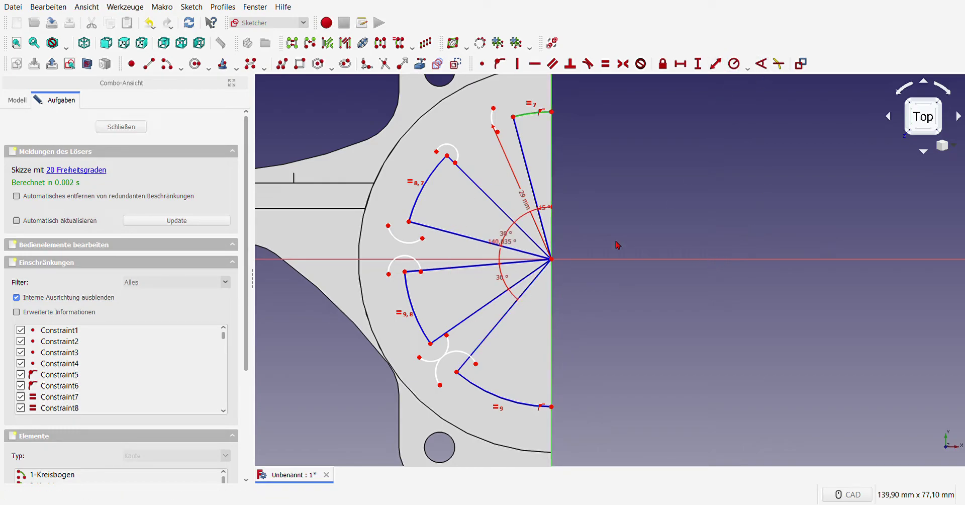
key(ctrl+z)
Constrain the lowest radial line to 165° from the upper vertical axis and move its small end arc towards the construction-arc end.
click(496, 325)
click(552, 350)
click(761, 63)
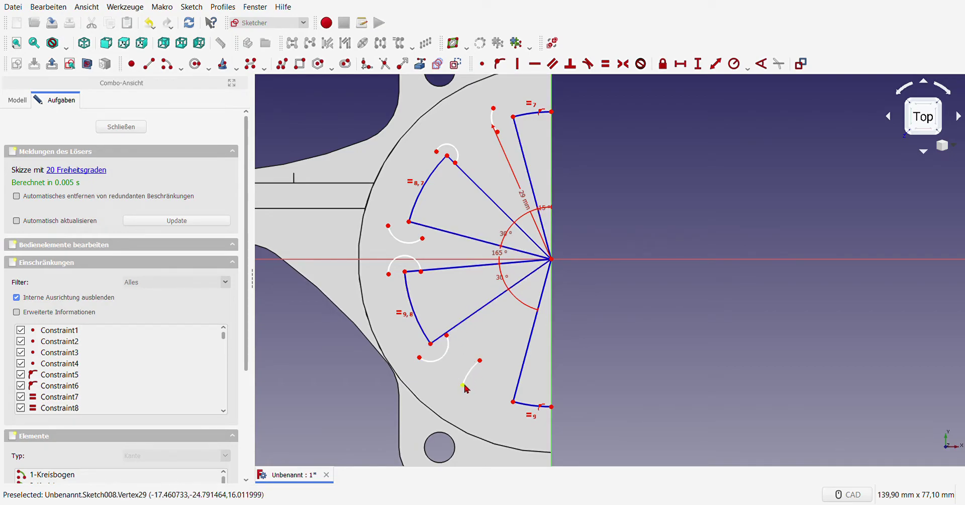
drag(463, 385, 497, 422)
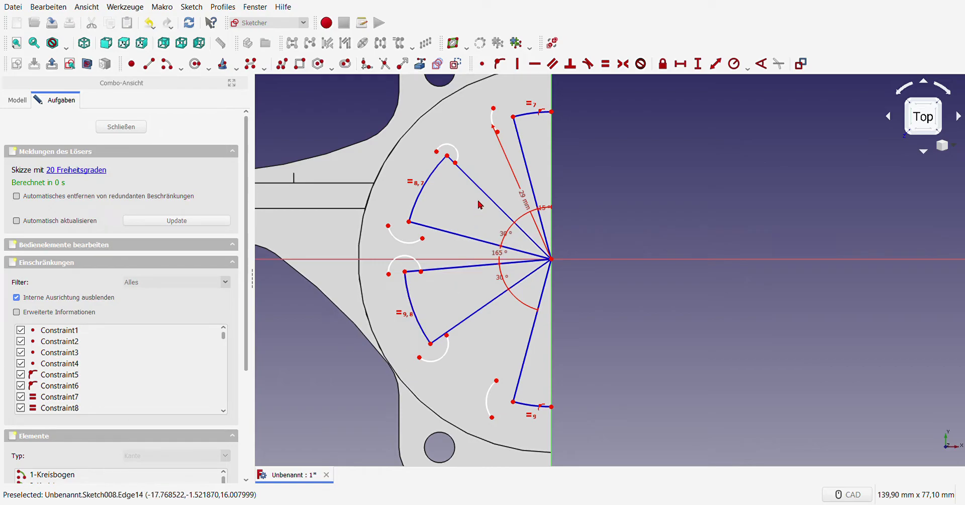
click(493, 121)
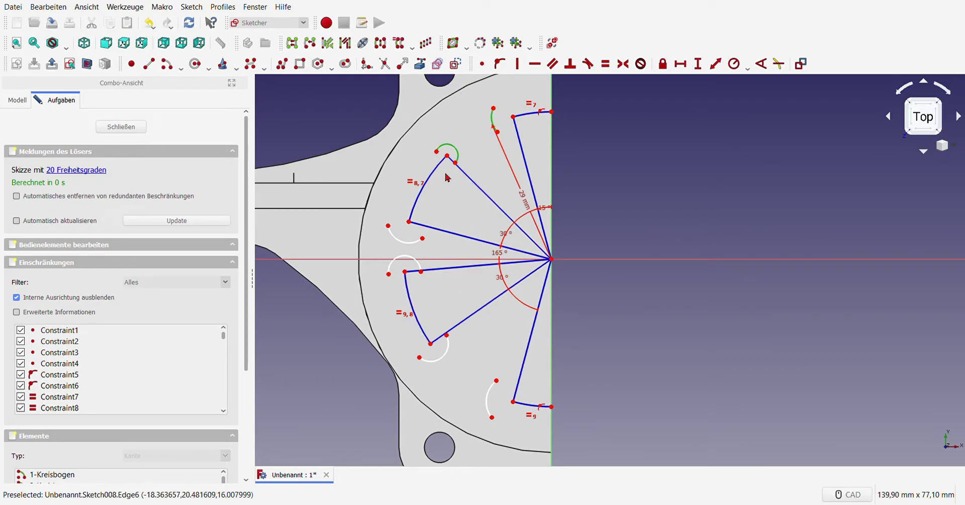
click(404, 241)
click(406, 256)
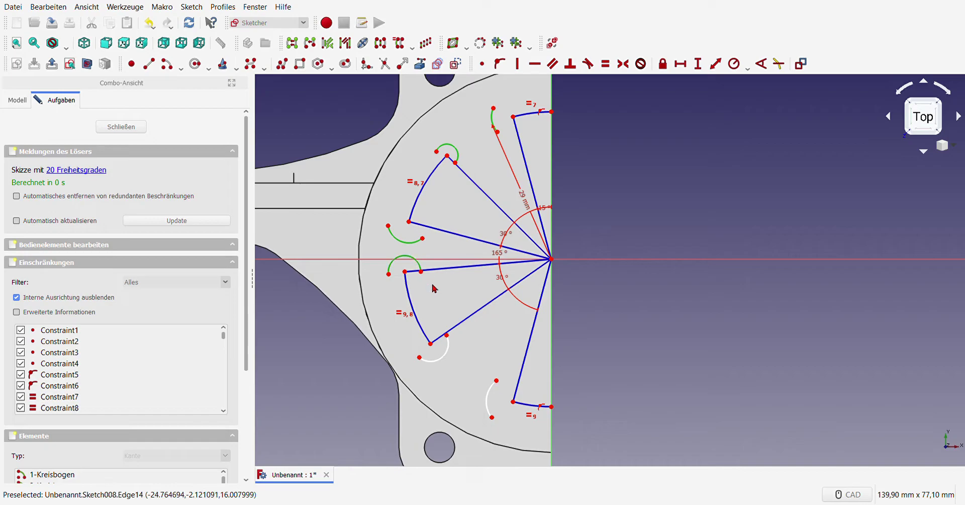
click(452, 353)
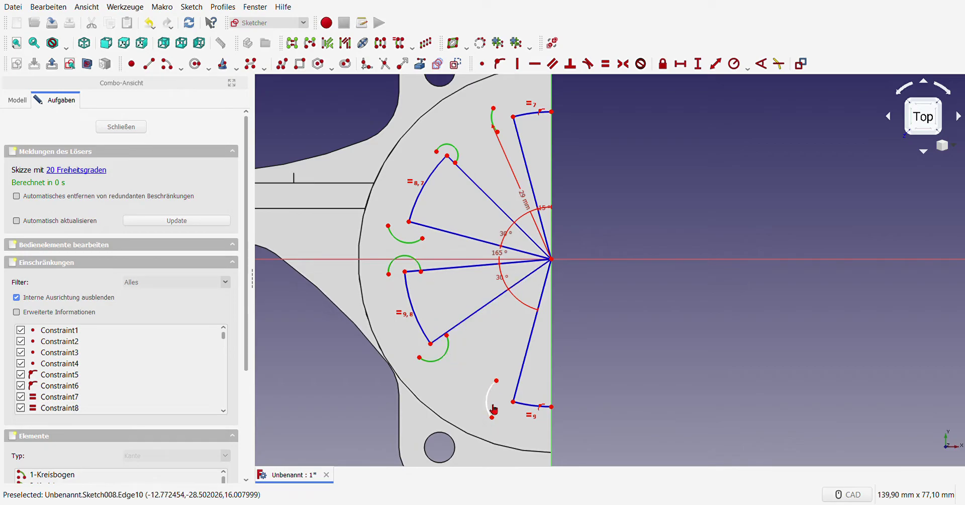
key(Escape)
Make all six small end arcs equal and dimension their common radius on the lowest one.
click(490, 408)
click(447, 354)
click(417, 263)
click(408, 242)
click(494, 119)
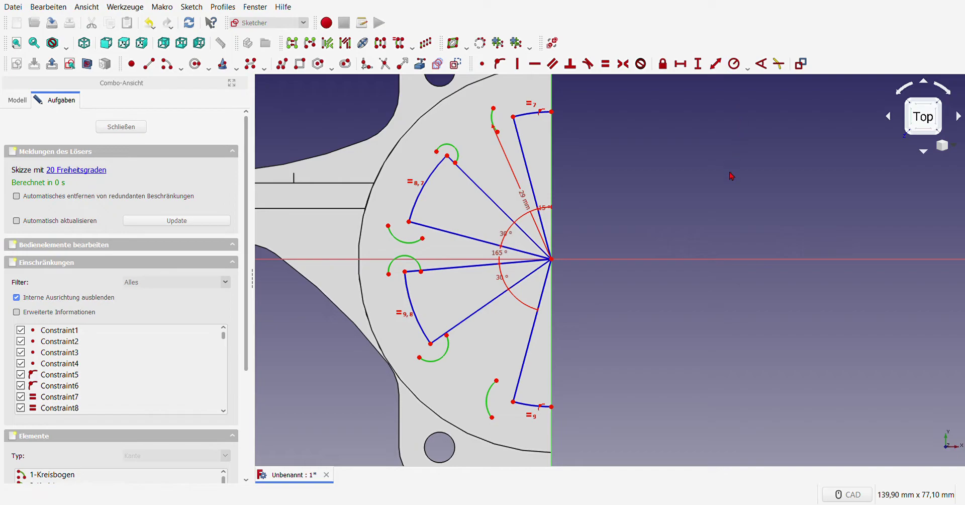
key(e)
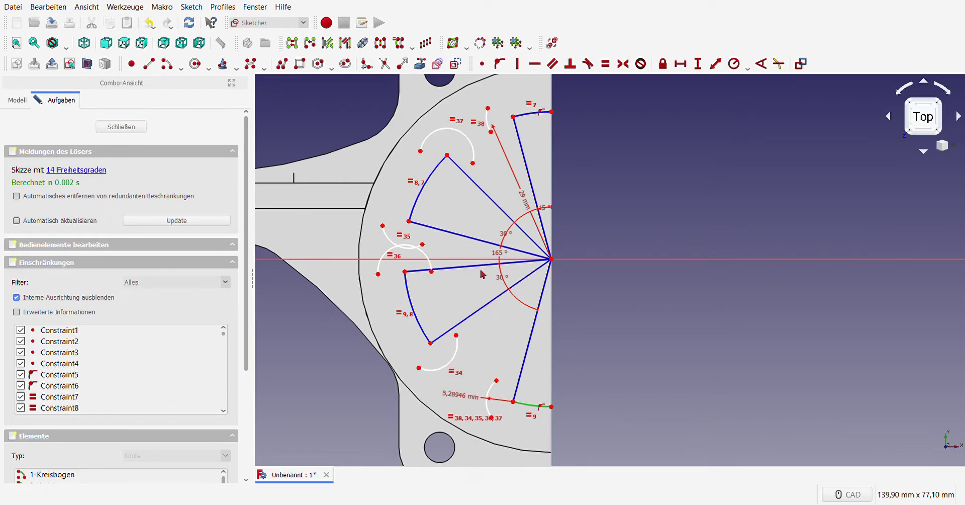
key(c)
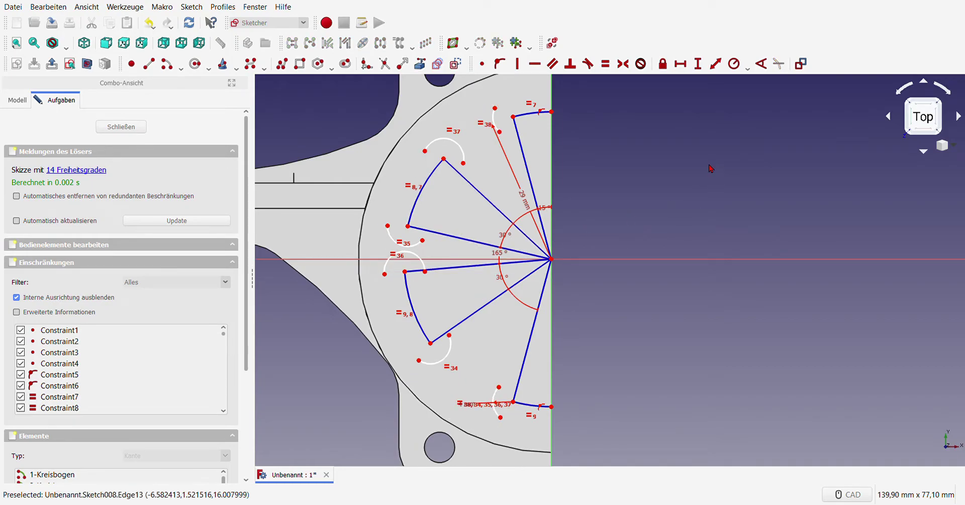
Sketch an arc centred on the origin just inside the uppermost construction arc, ending short of the vertical axis.
click(167, 64)
click(558, 262)
scroll(513, 133, up, 4)
click(490, 142)
click(571, 128)
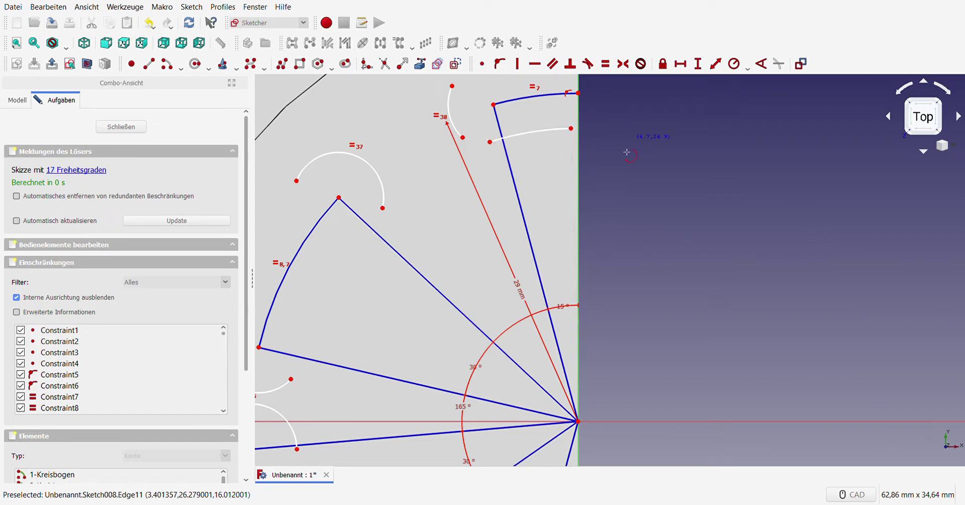
Sketch a second arc centred on the origin just outside the uppermost construction arc, ending short of the vertical axis.
click(578, 422)
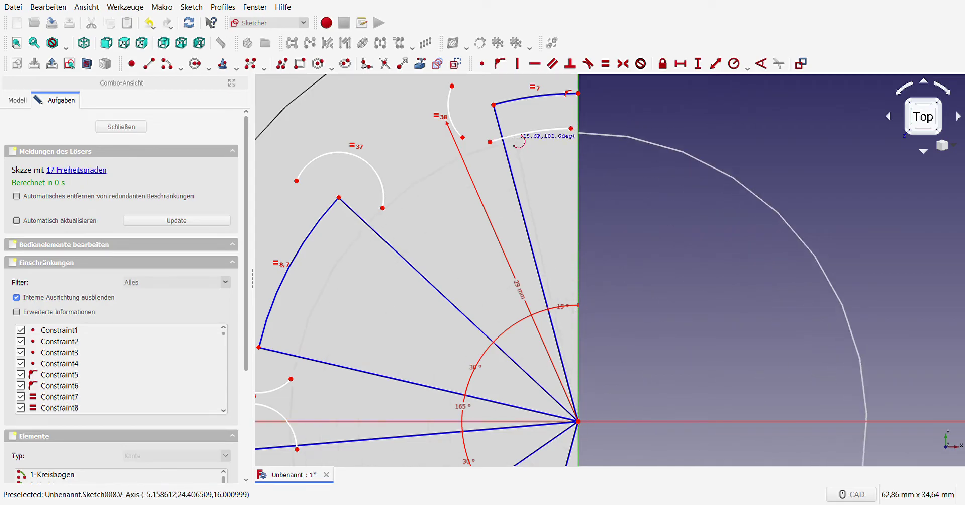
scroll(532, 201, down, 4)
scroll(512, 146, up, 4)
click(495, 149)
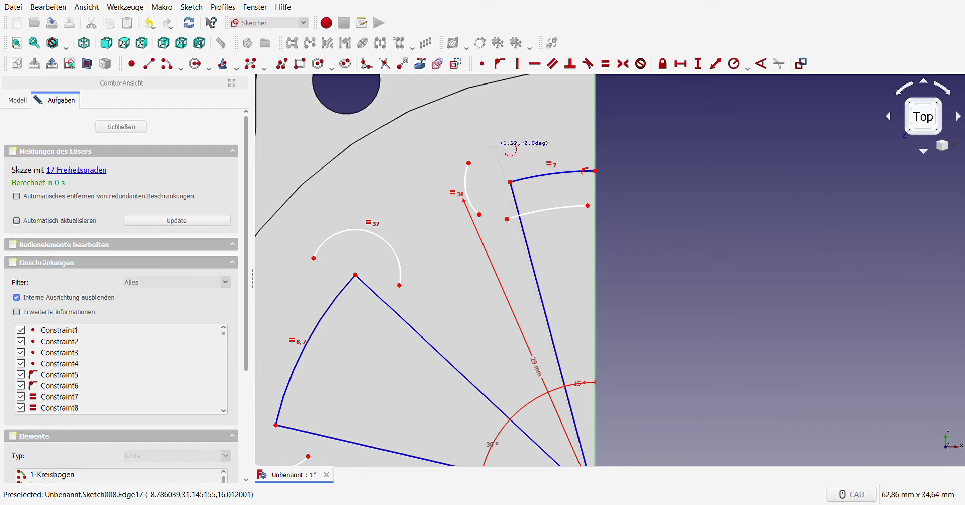
click(588, 126)
Join the uppermost small end arc tangentially to the adjacent ends of the outer and inner slot arcs.
click(483, 149)
click(468, 163)
click(588, 63)
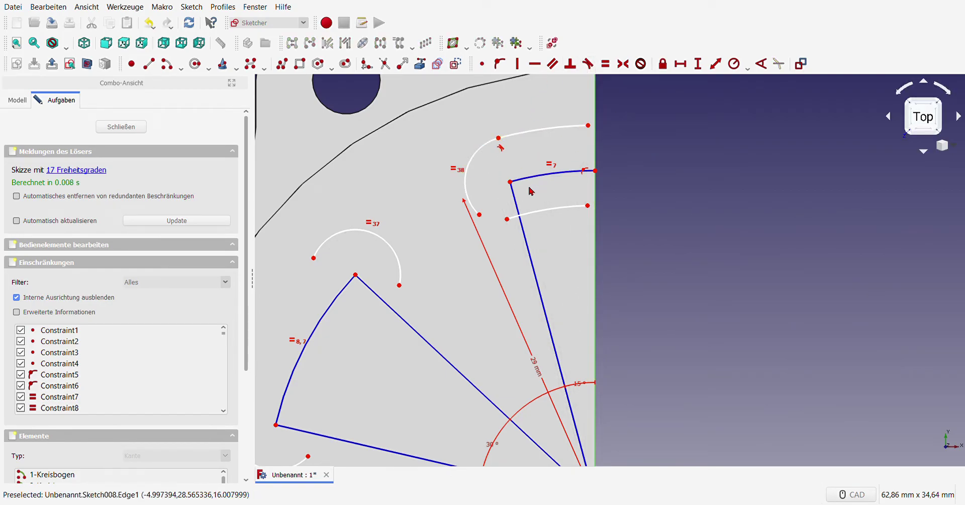
click(479, 215)
click(507, 218)
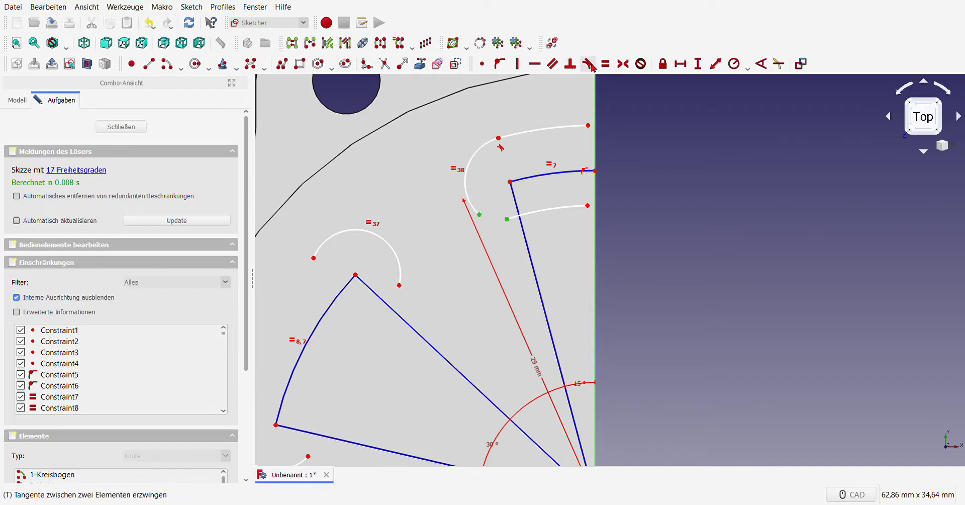
click(588, 63)
Constrain the open ends of the inner and outer slot arcs to lie on the vertical axis.
click(587, 217)
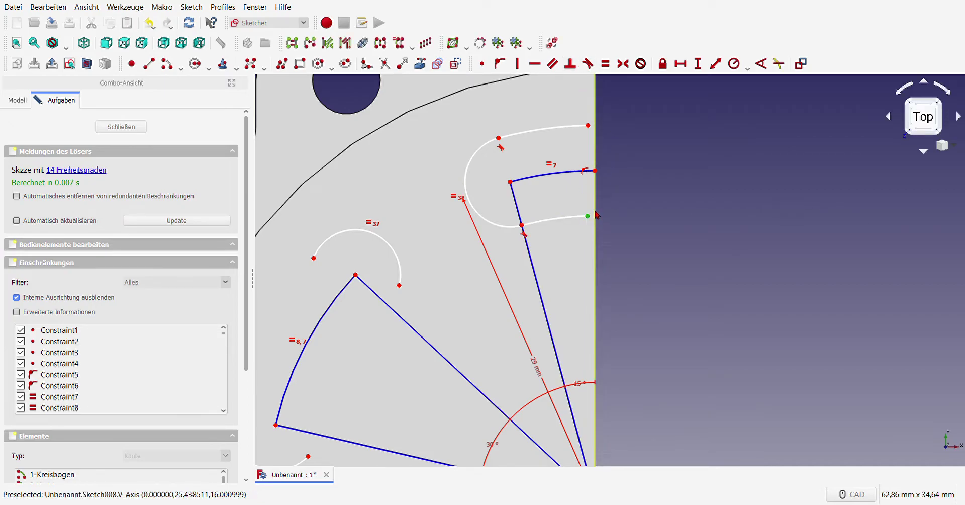
click(596, 181)
click(500, 64)
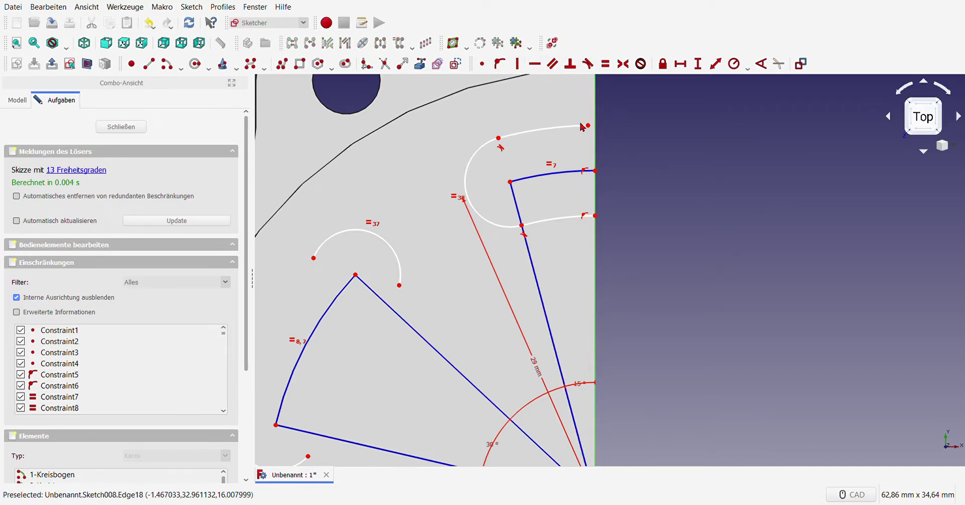
click(589, 127)
click(596, 125)
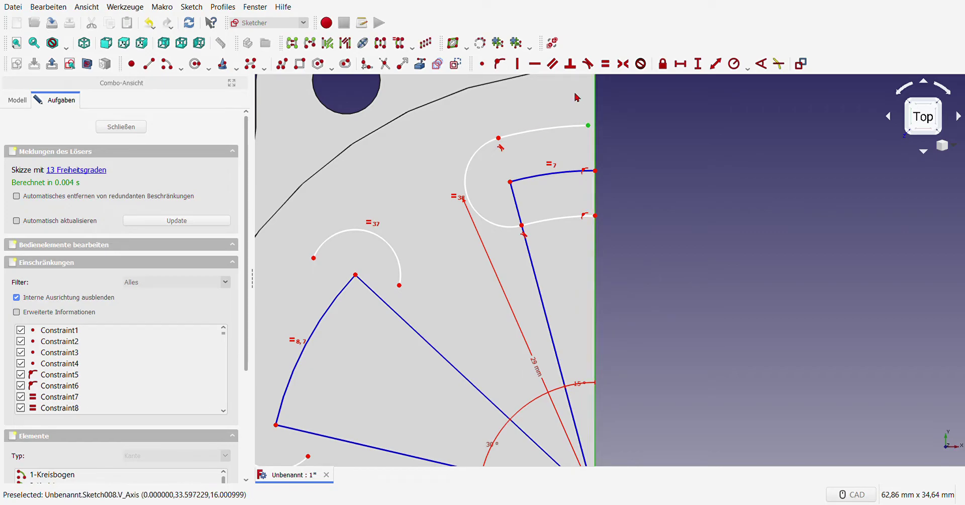
click(500, 64)
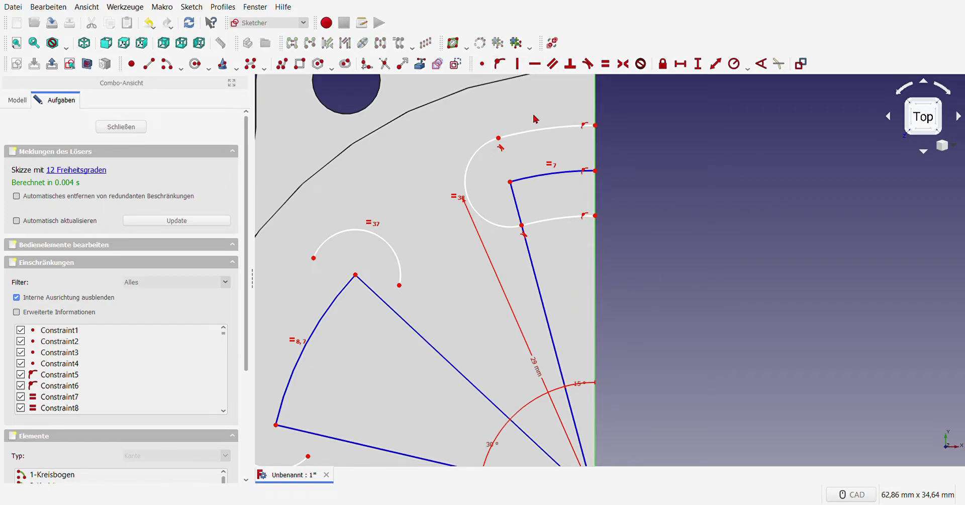
Sketch an arc centred on the origin just inside the second construction arc from the top, between its two end arcs.
scroll(486, 286, down, 3)
scroll(486, 286, up, 1)
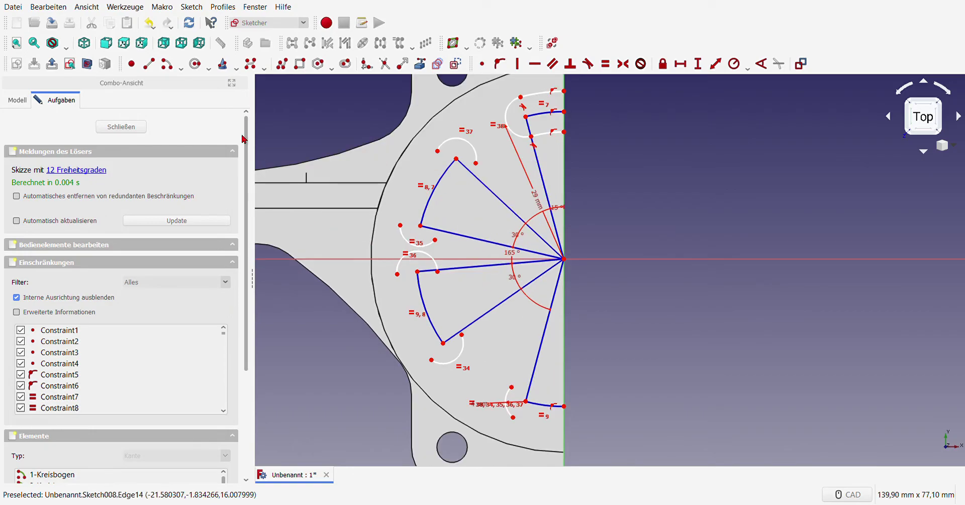
click(166, 64)
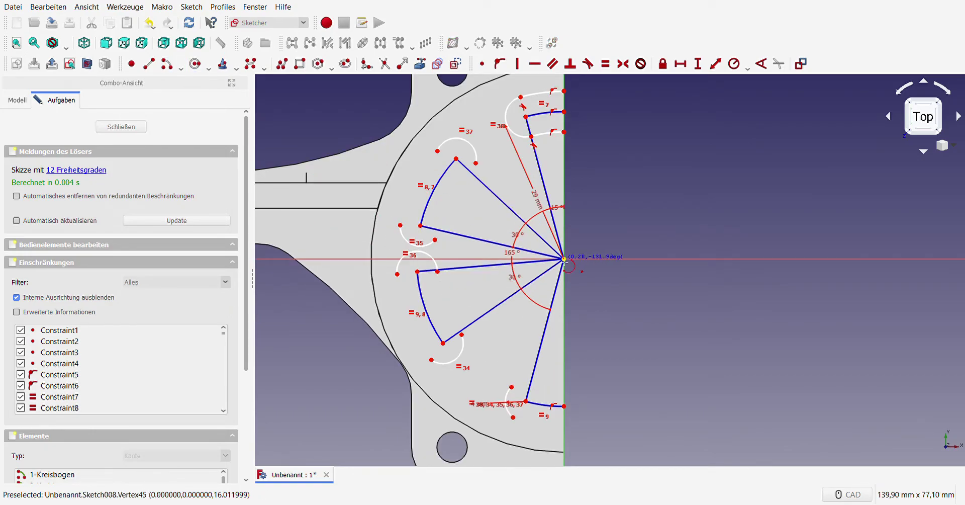
click(451, 217)
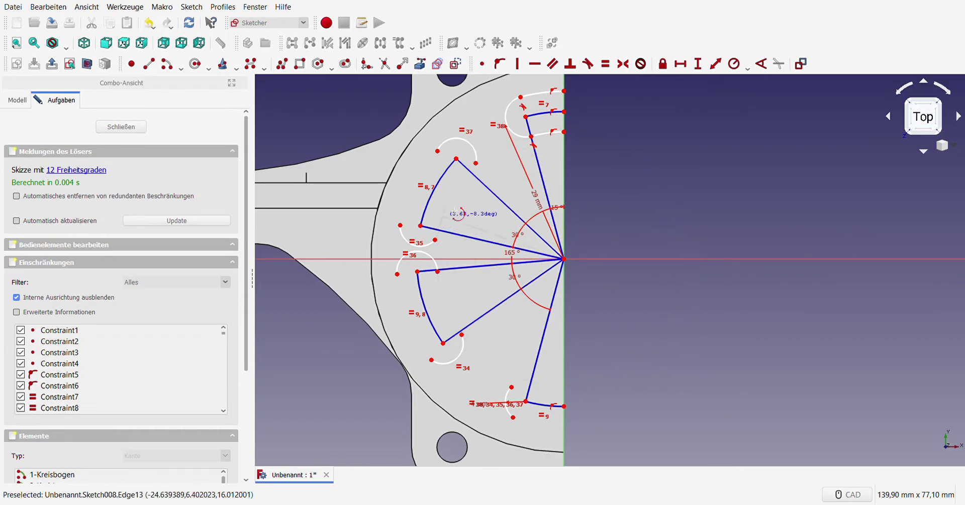
click(477, 177)
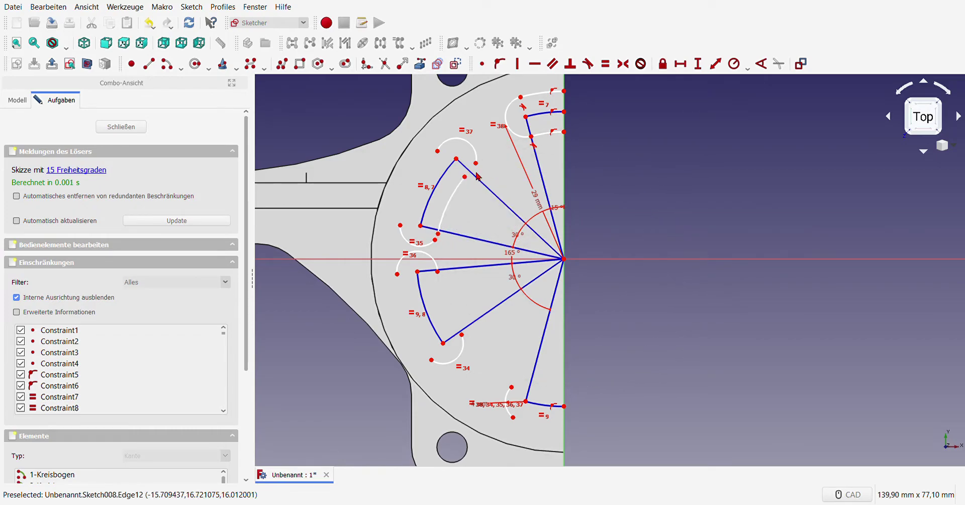
Join both ends of the second slot's inner arc tangentially to the adjacent ends of its two small end arcs.
scroll(480, 177, up, 5)
click(488, 155)
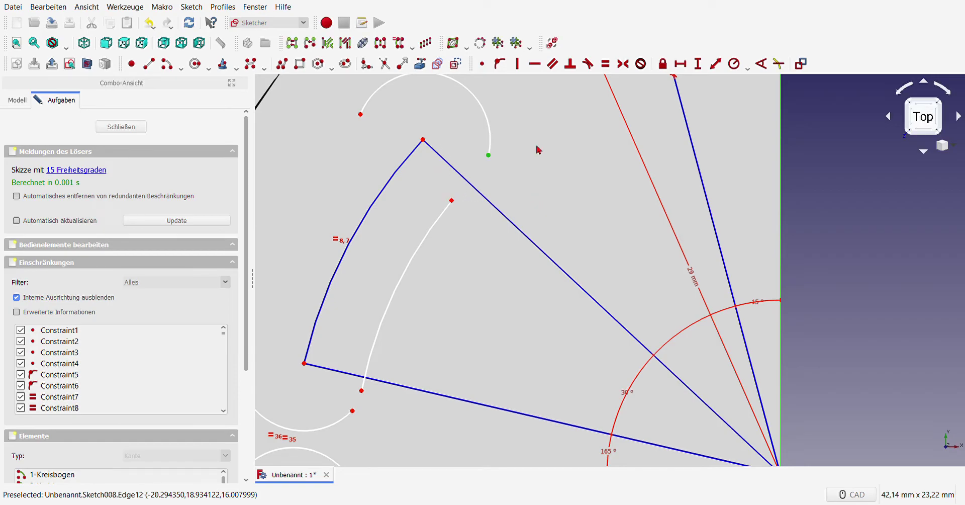
click(452, 200)
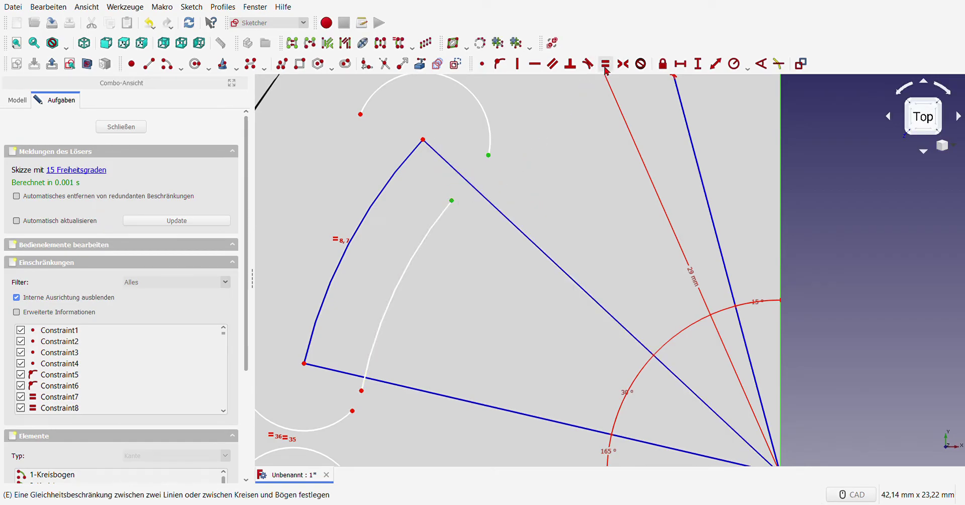
click(587, 69)
scroll(540, 161, down, 3)
scroll(463, 166, up, 3)
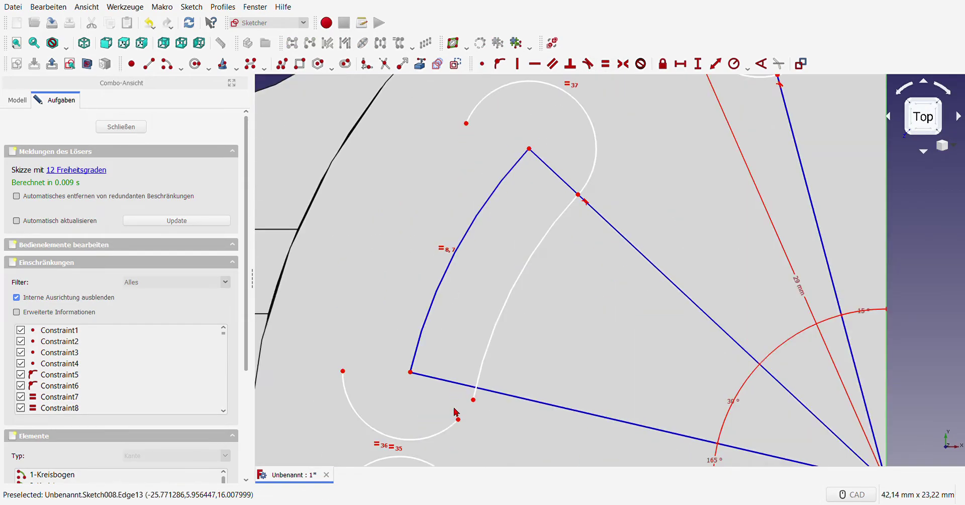
drag(440, 390, 480, 425)
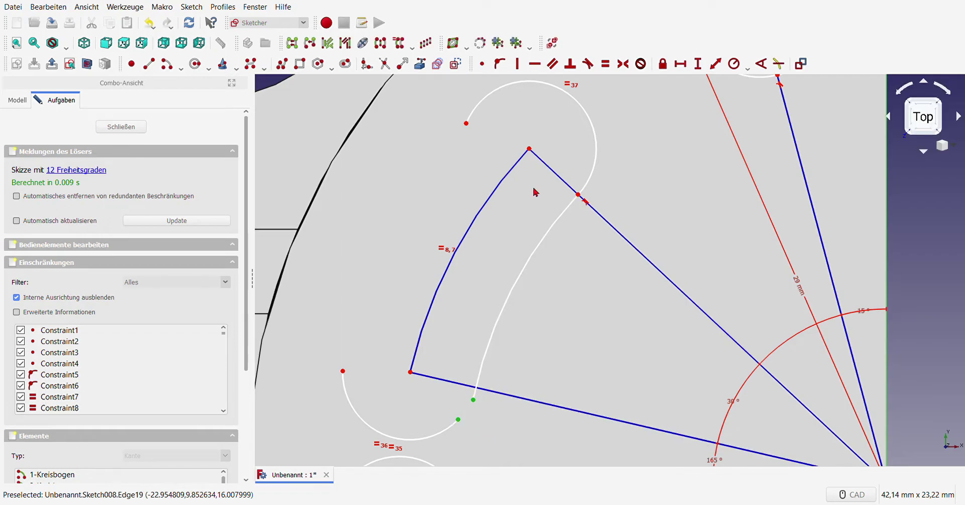
click(588, 64)
scroll(474, 245, down, 3)
scroll(478, 276, up, 4)
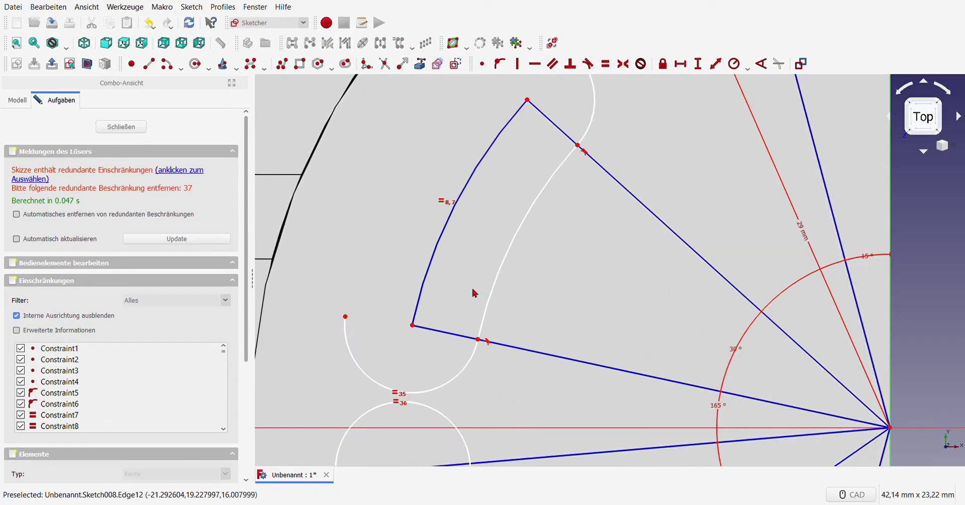
Delete the redundant equality constraint Constraint37 from the sketch.
scroll(457, 289, down, 1)
scroll(150, 361, down, 4)
scroll(136, 392, down, 5)
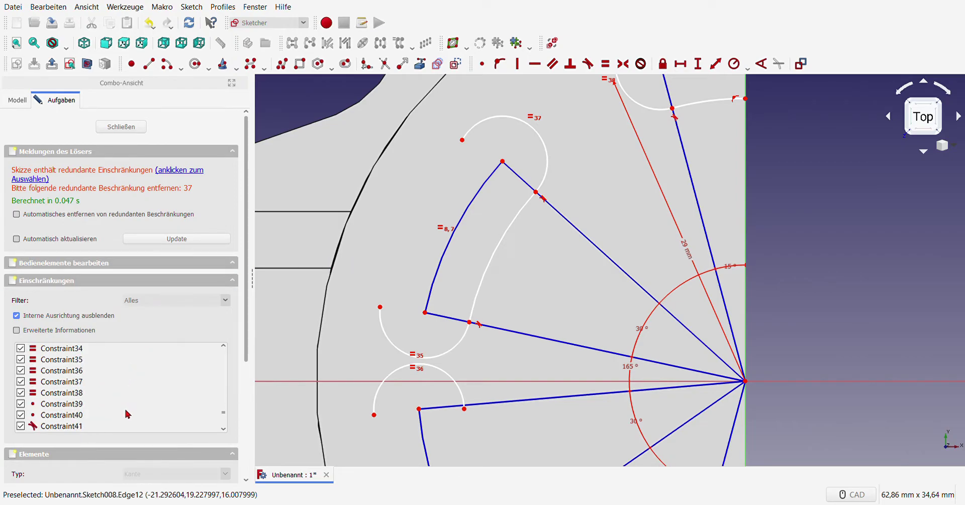
click(119, 382)
key(Delete)
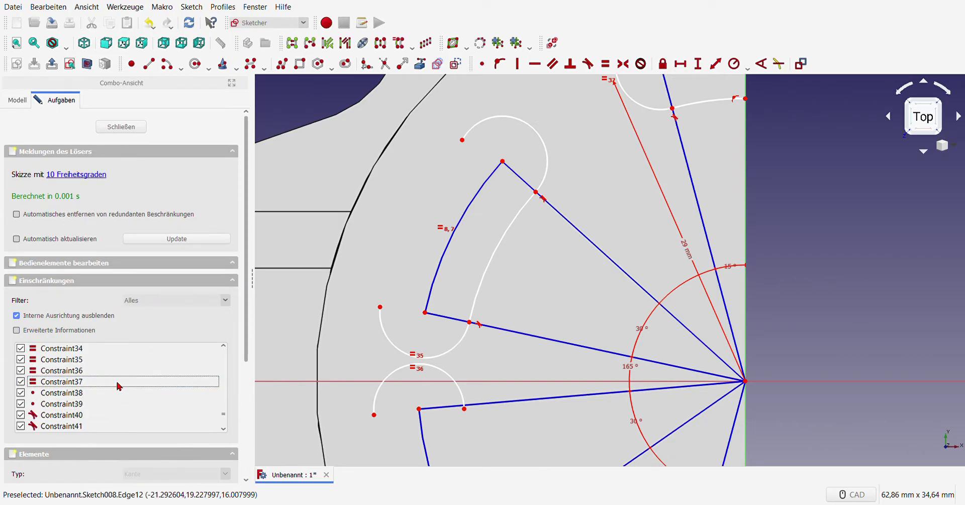
Sketch an arc centred on the origin just outside the second construction arc, spanning the open ends of its end arcs.
scroll(457, 257, down, 2)
click(166, 63)
click(661, 340)
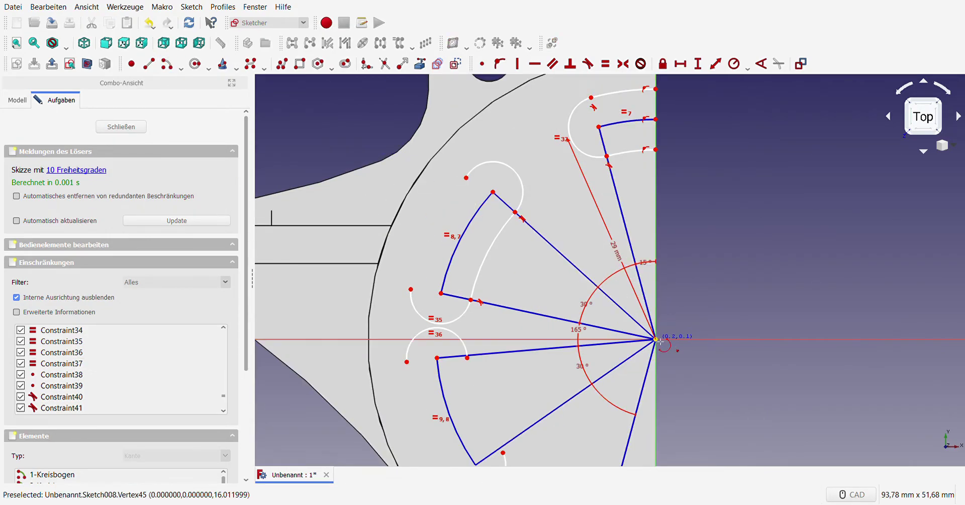
click(411, 284)
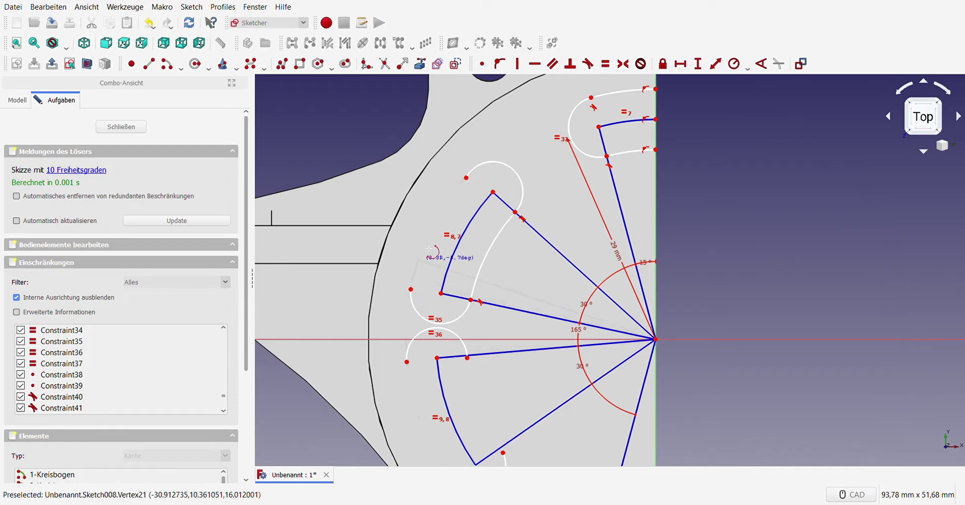
click(459, 184)
Join both ends of the second slot's outer arc tangentially to its two small end arcs.
drag(449, 169, 477, 190)
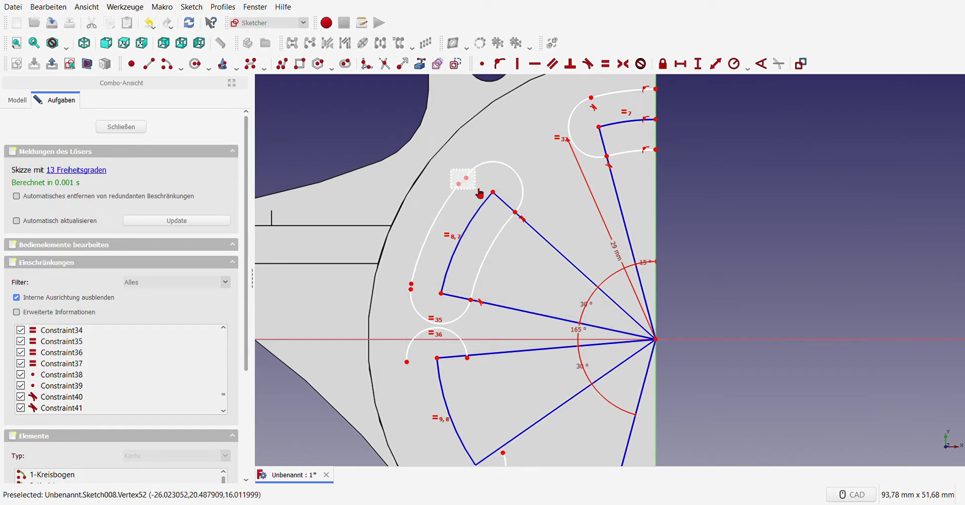
click(588, 64)
drag(397, 271, 416, 291)
click(588, 63)
scroll(522, 176, down, 3)
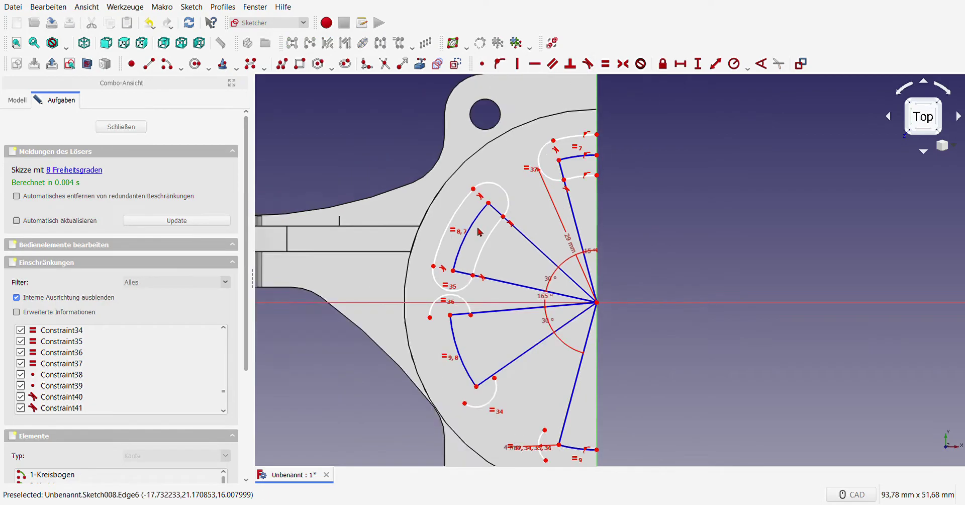
Shift the second slot slightly along the construction radius towards the uppermost slot.
scroll(468, 257, up, 1)
drag(497, 194, 506, 179)
scroll(449, 366, up, 2)
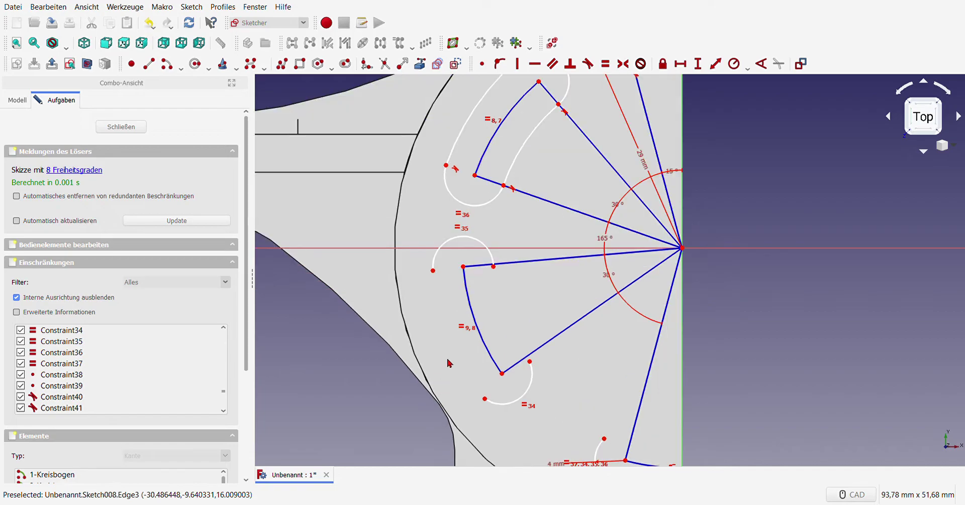
Sketch an origin-centred arc of about 25 mm radius just inside the third construction arc, below the horizontal axis.
click(168, 64)
click(683, 247)
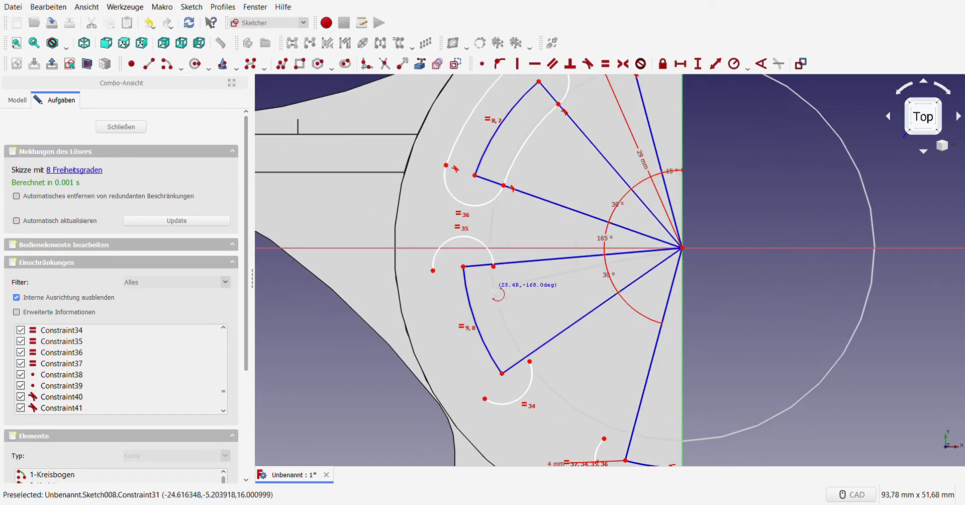
click(498, 277)
click(527, 351)
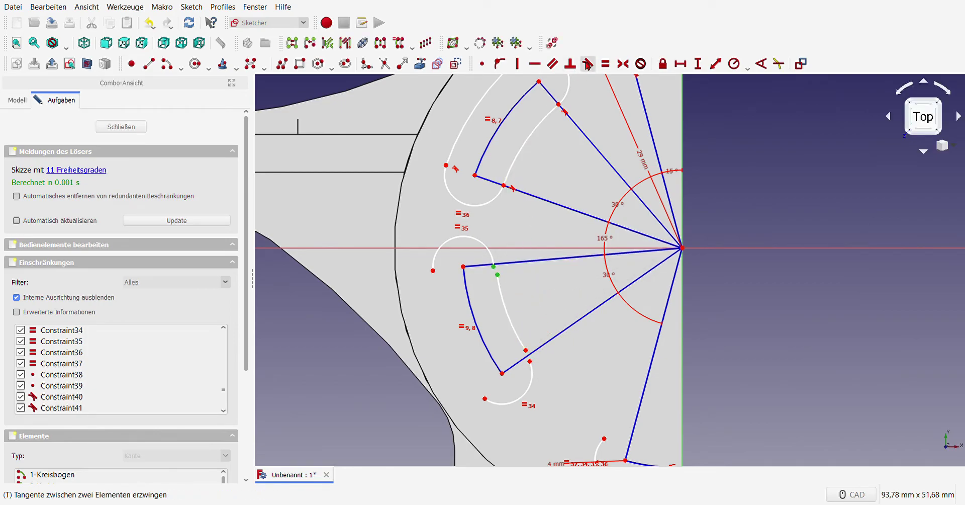
Join both ends of the third slot's inner arc tangentially to the adjacent ends of its small end arcs.
click(569, 259)
drag(508, 344, 542, 370)
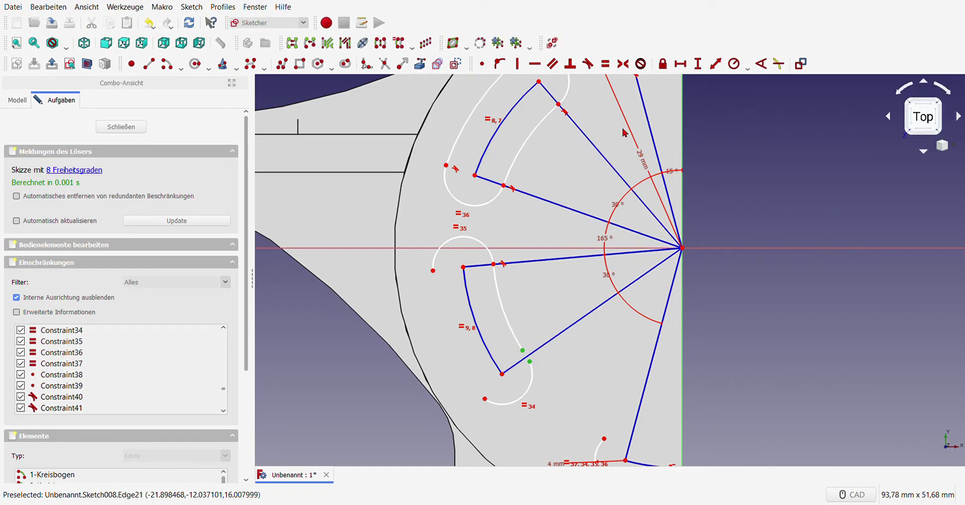
click(588, 63)
Sketch an arc centred on the origin just outside the third construction arc, spanning the open ends of its end arcs.
click(166, 63)
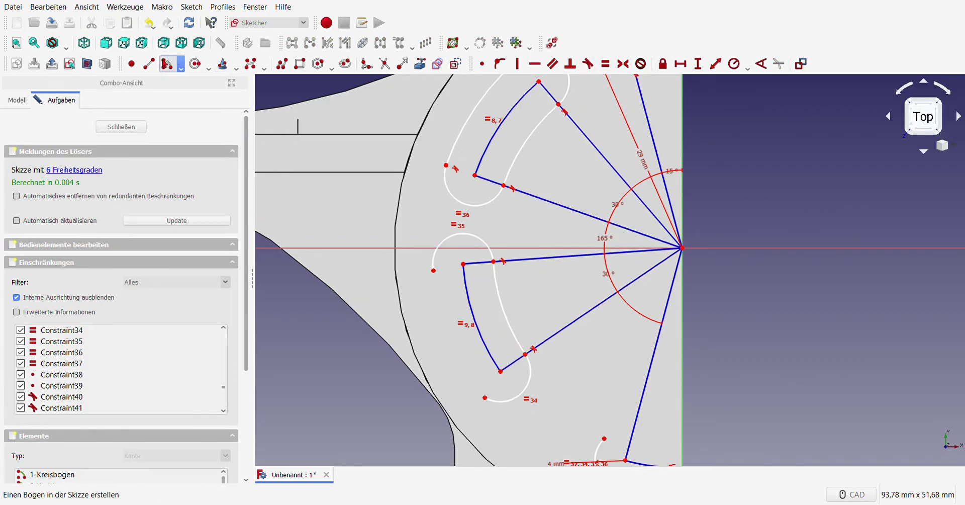
click(688, 249)
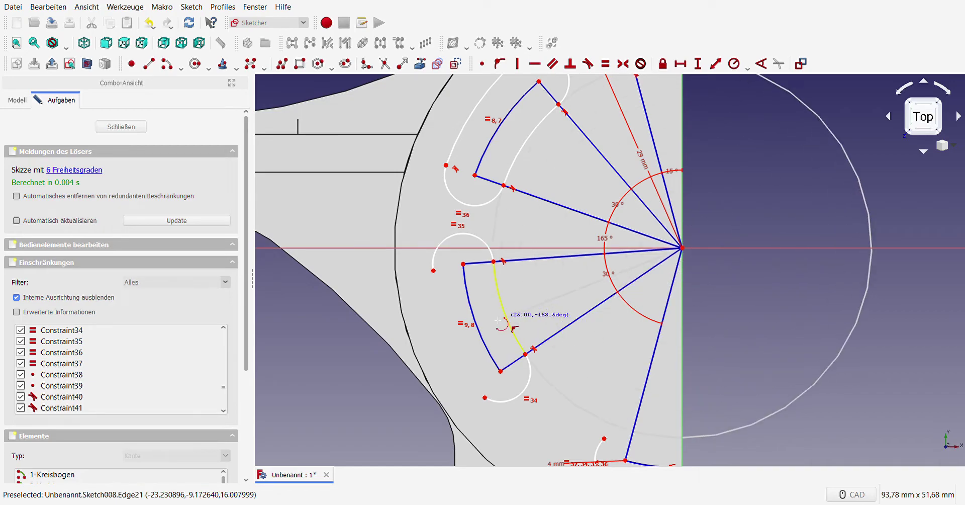
click(434, 280)
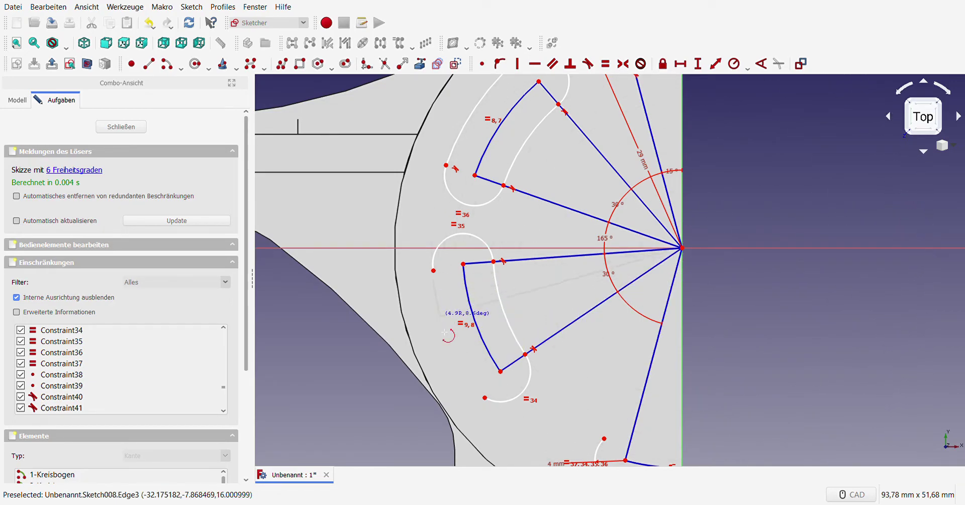
click(483, 397)
Join both ends of the third slot's outer arc tangentially to its two small end arcs.
click(478, 395)
click(485, 397)
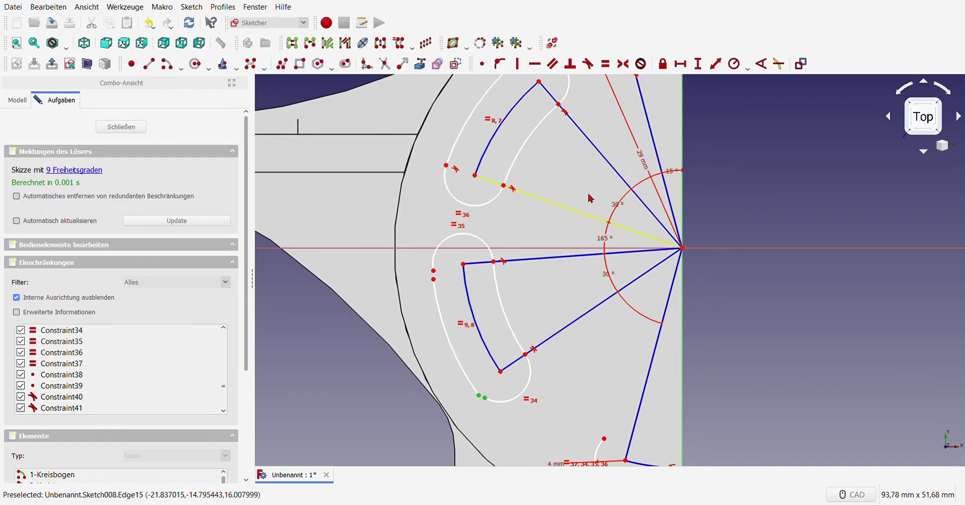
click(588, 64)
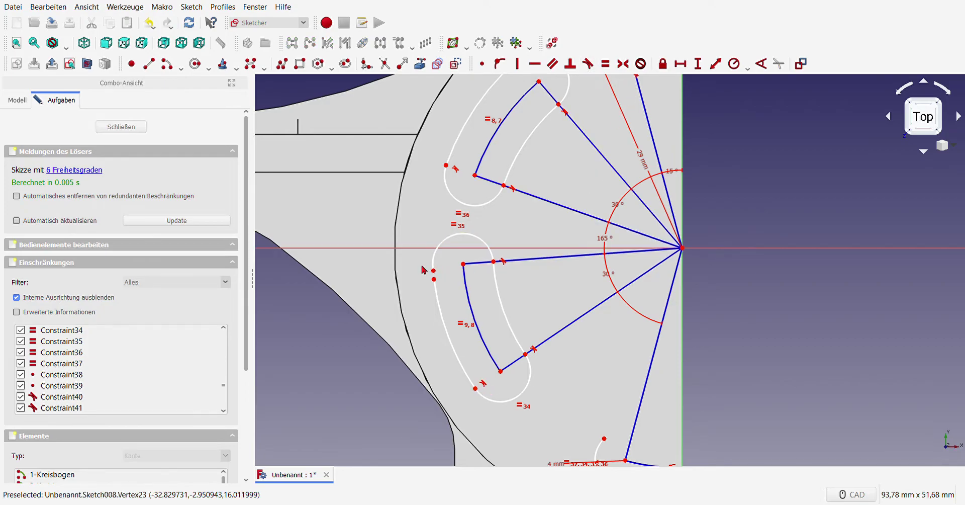
click(434, 279)
click(434, 270)
click(594, 64)
Delete the redundant equality constraint Constraint35 from the sketch.
scroll(426, 210, down, 4)
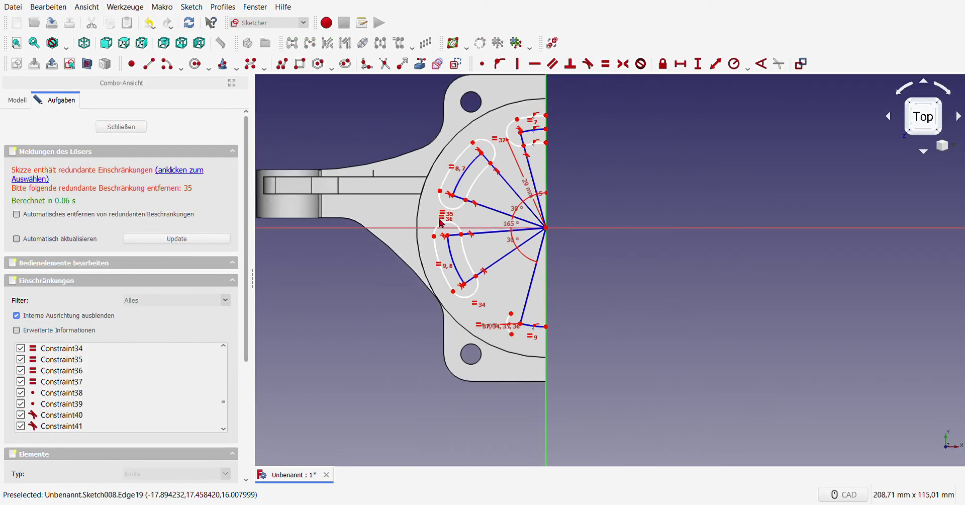
scroll(130, 380, up, 3)
click(112, 360)
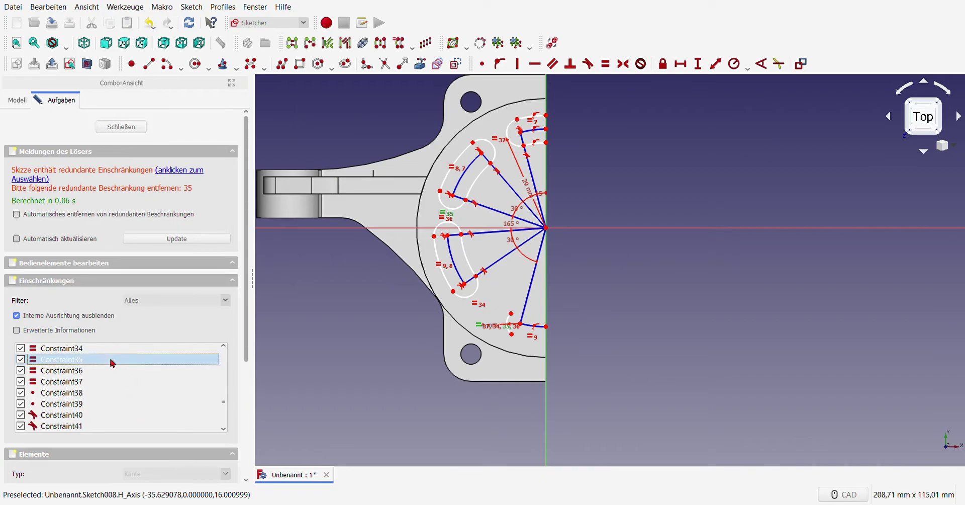
key(Delete)
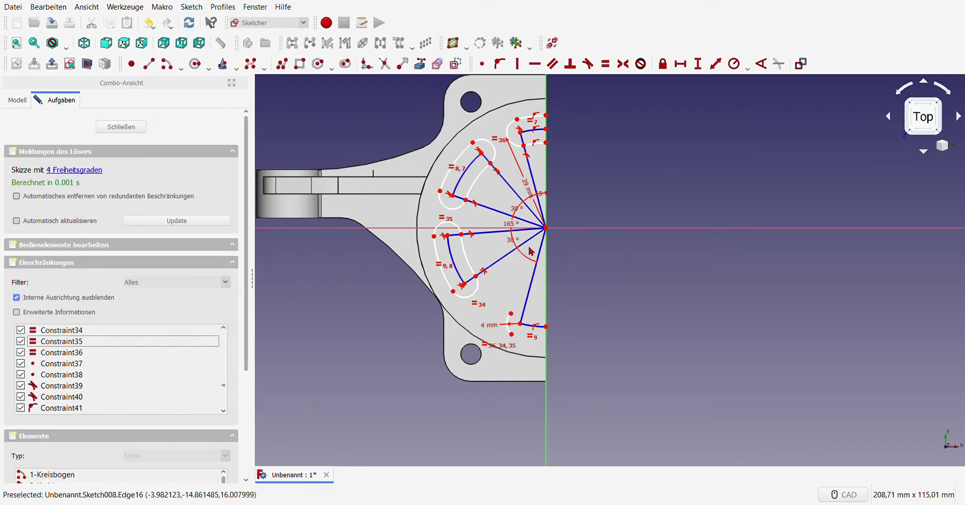
Sketch an arc centred on the origin just inside the lowest construction arc, ending short of the vertical axis.
scroll(519, 322, up, 4)
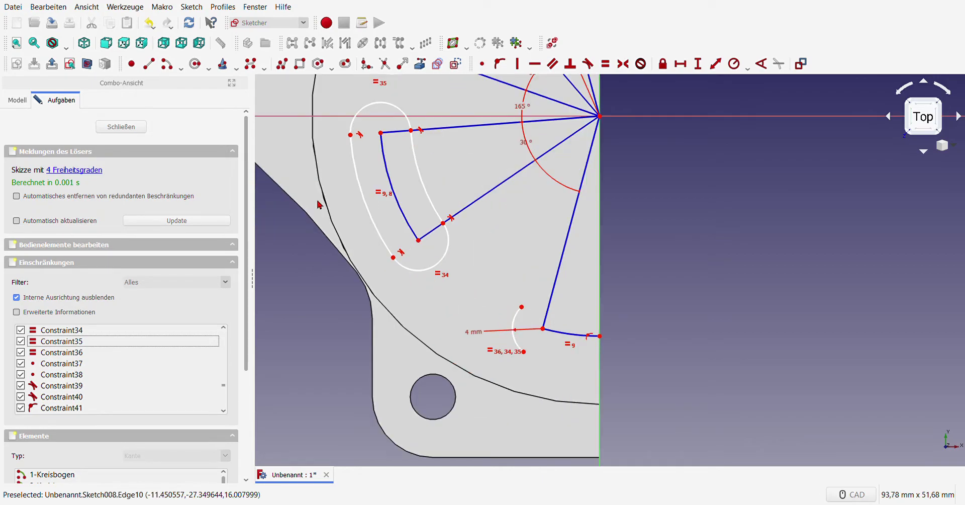
click(168, 64)
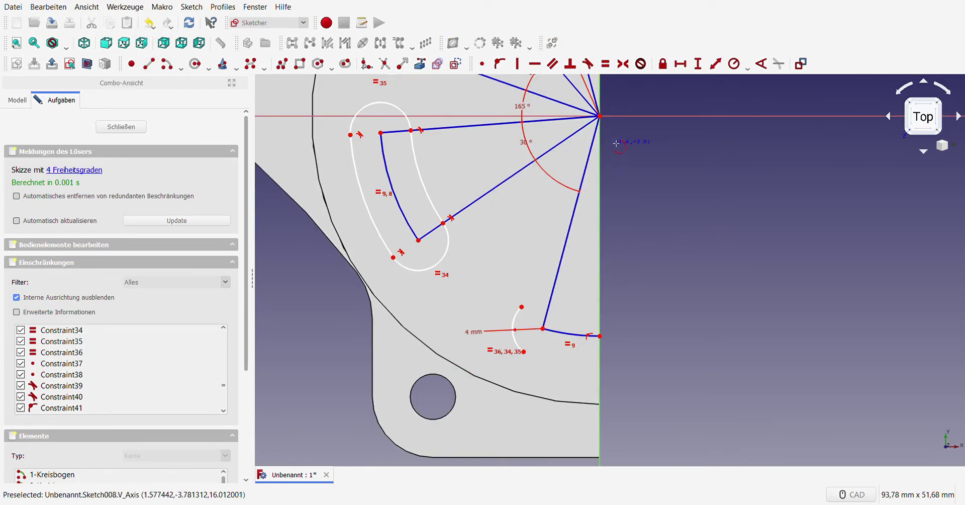
click(600, 116)
click(539, 305)
click(591, 315)
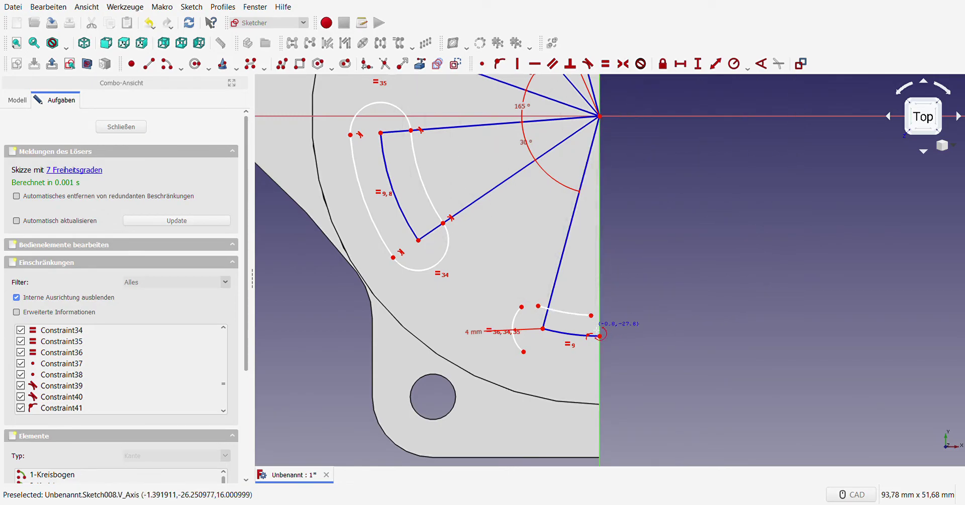
Sketch a second arc centred on the origin just outside the lowest construction arc, ending short of the vertical axis.
click(599, 116)
click(543, 358)
click(588, 380)
right_click(538, 363)
Join the lowest small end arc tangentially to the adjacent ends of the lowest slot's outer and inner arcs.
drag(543, 363, 505, 345)
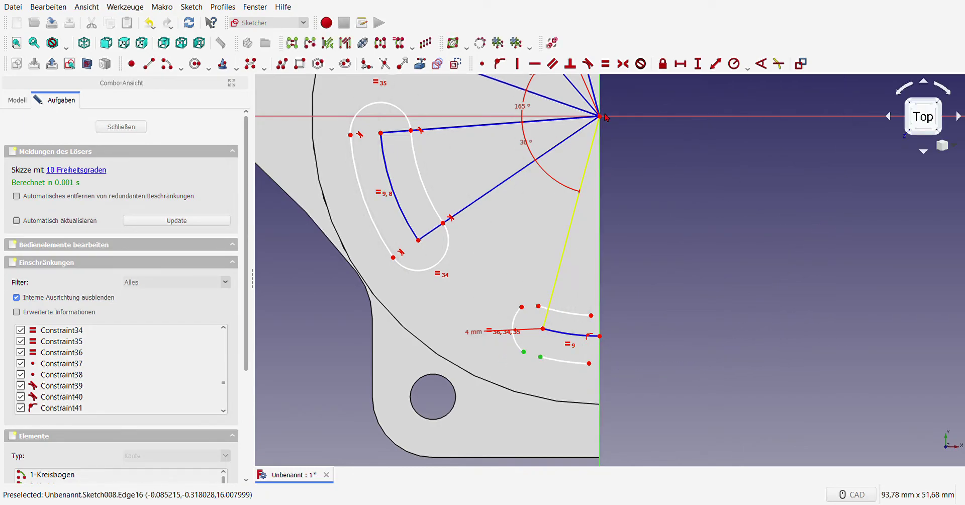
click(587, 63)
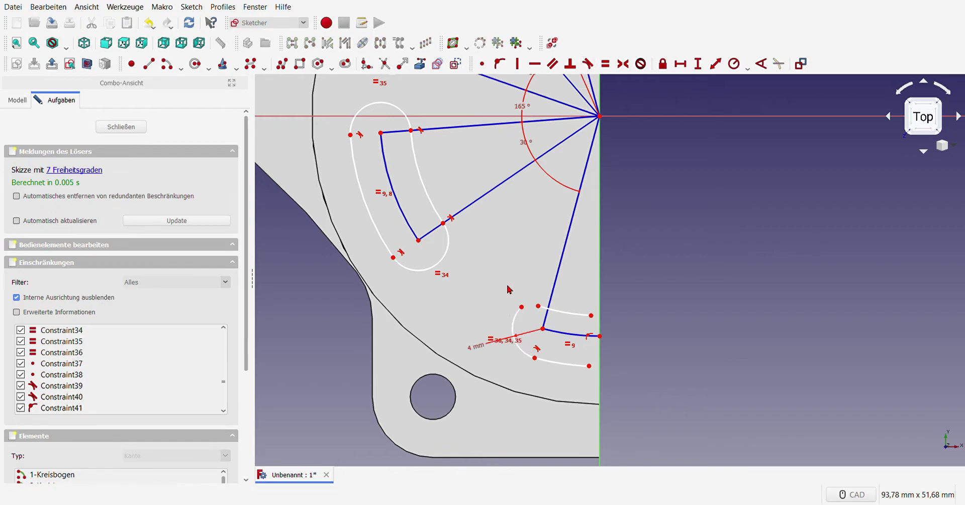
click(521, 306)
click(556, 282)
click(587, 63)
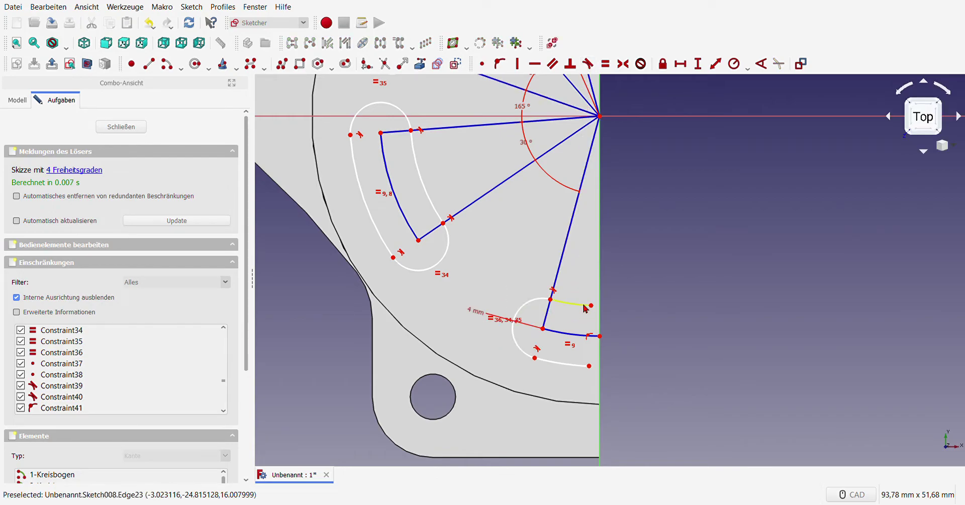
Constrain the open ends of the lowest slot's inner and outer arcs onto the vertical axis.
click(591, 305)
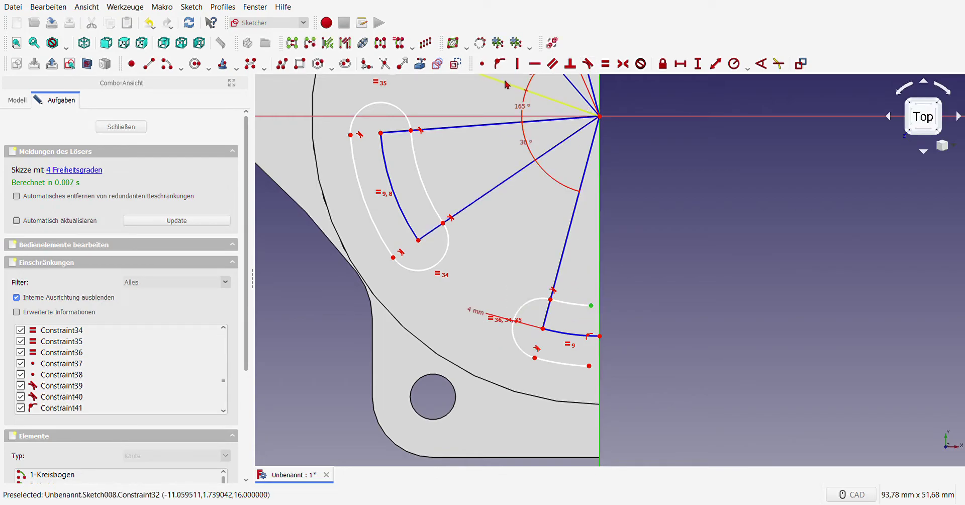
click(499, 63)
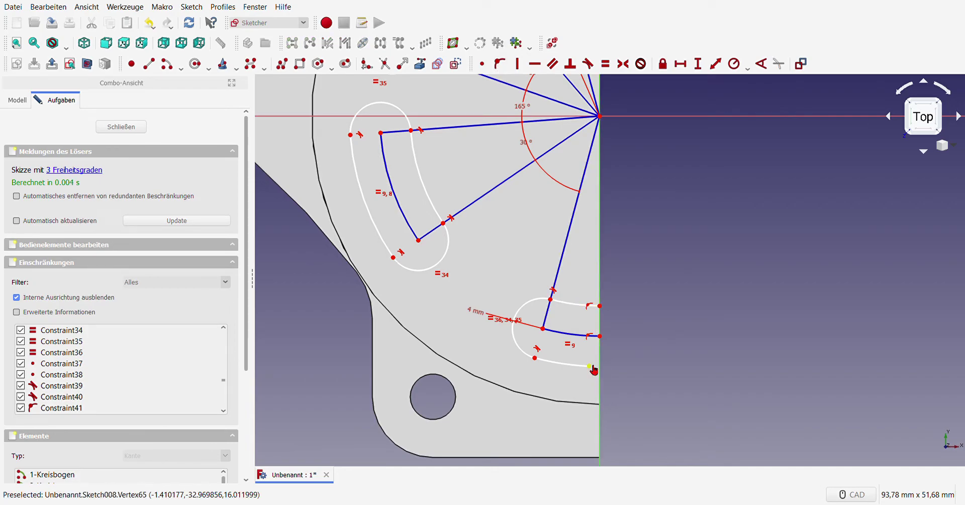
click(590, 366)
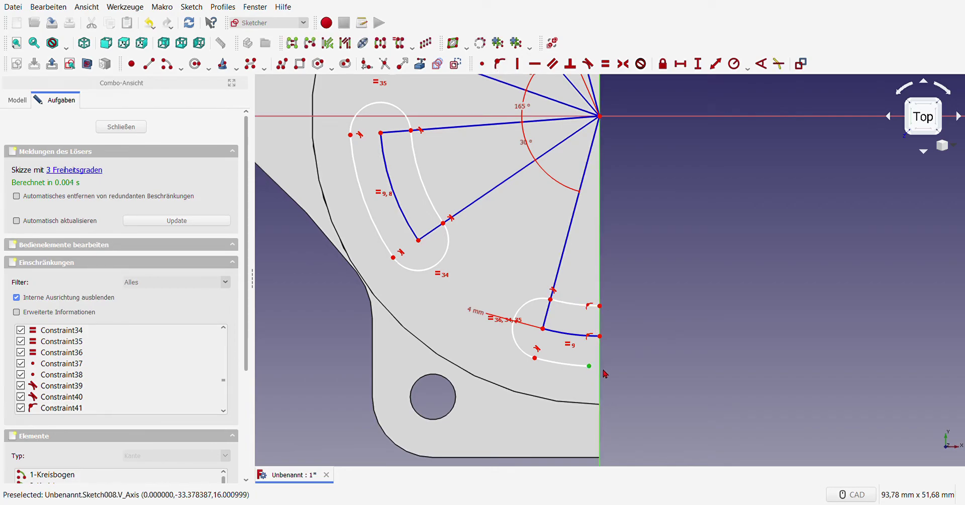
click(588, 63)
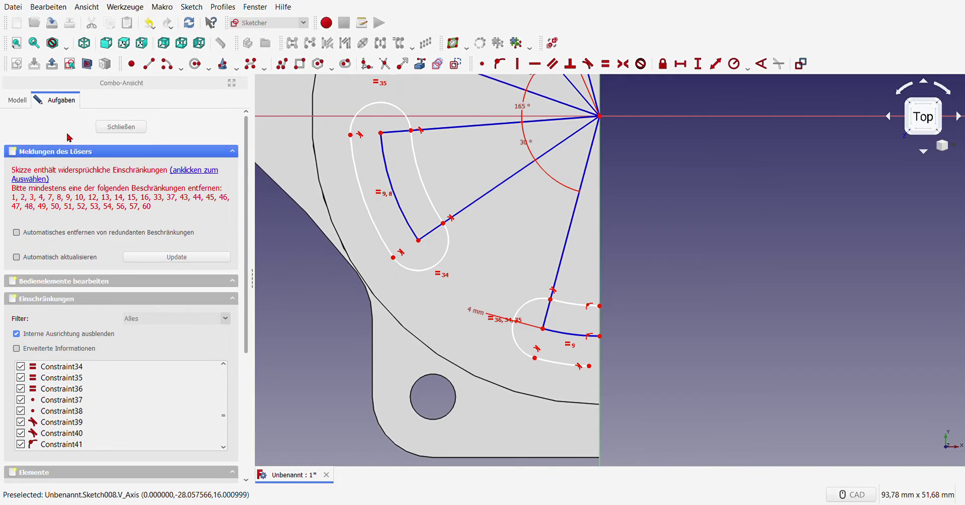
click(149, 22)
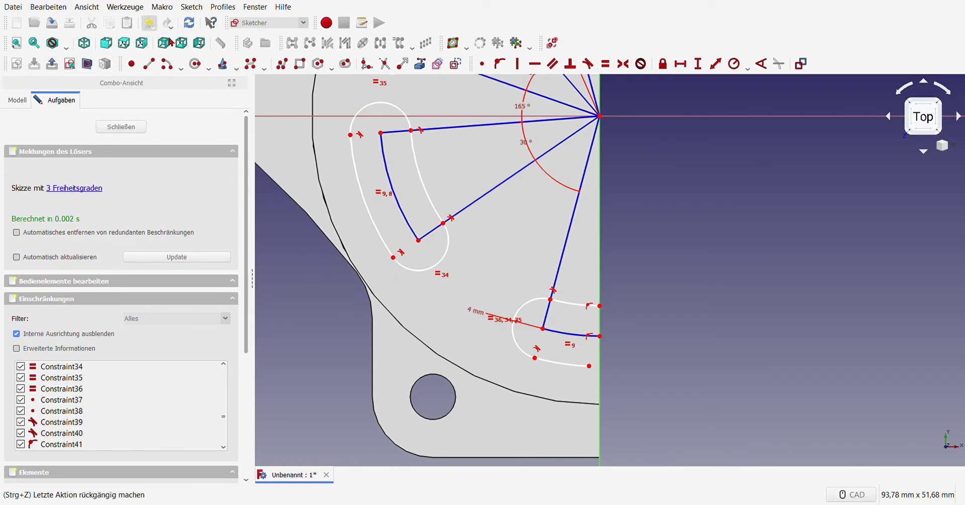
click(591, 366)
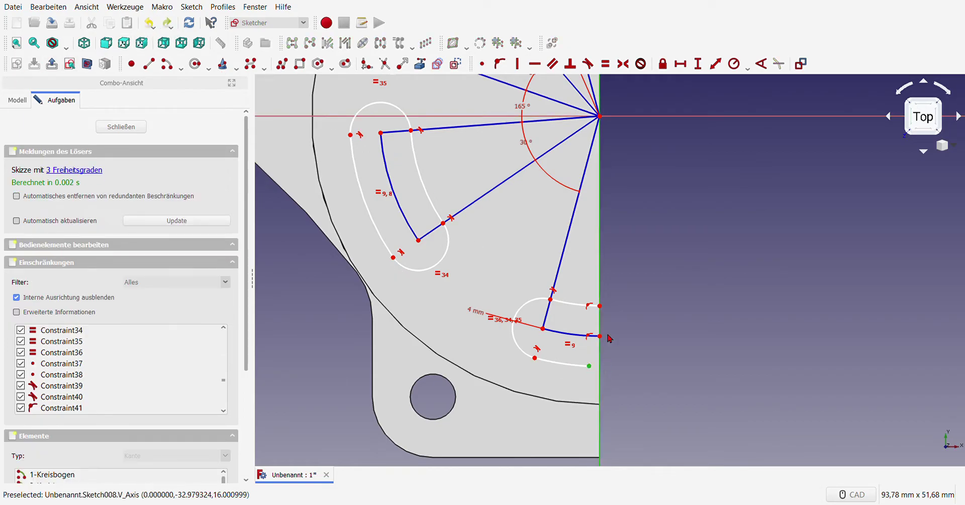
click(499, 64)
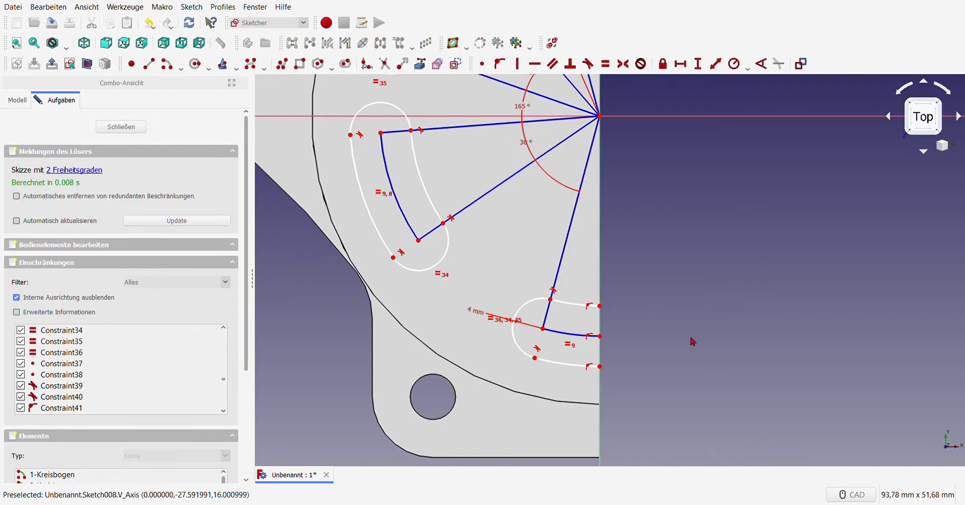
Try to constrain the angle between the uppermost slot's construction line and the neighbouring slot's nearest construction line.
scroll(689, 338, down, 4)
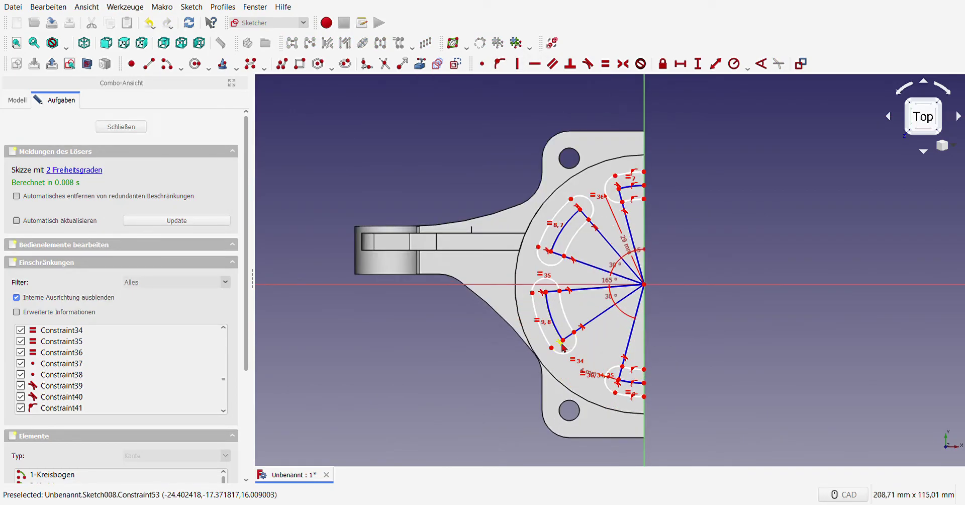
drag(564, 343, 568, 345)
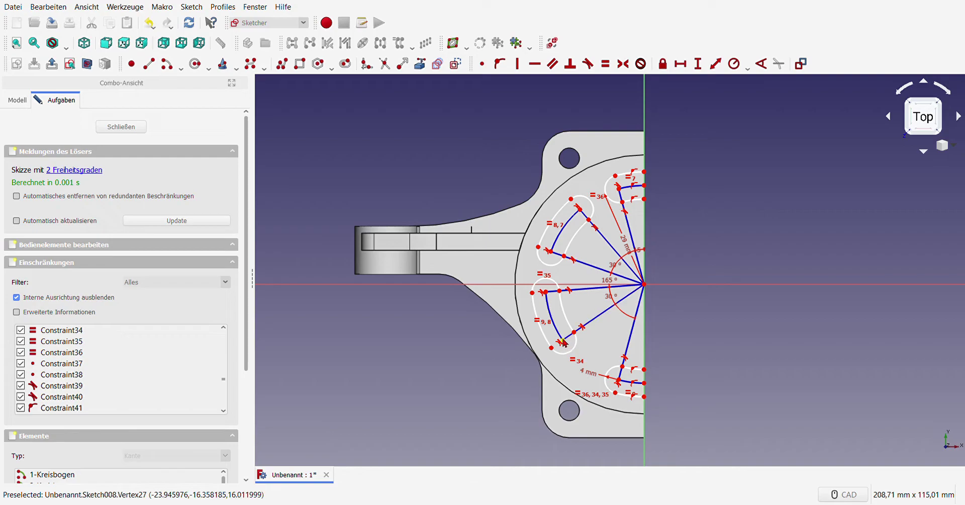
scroll(562, 341, up, 3)
scroll(518, 326, down, 3)
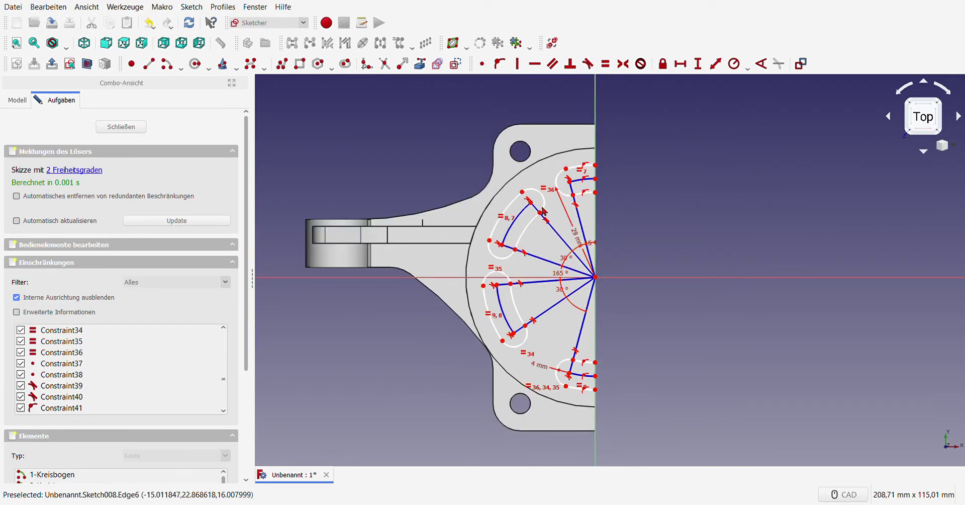
scroll(542, 211, up, 3)
click(566, 252)
click(616, 219)
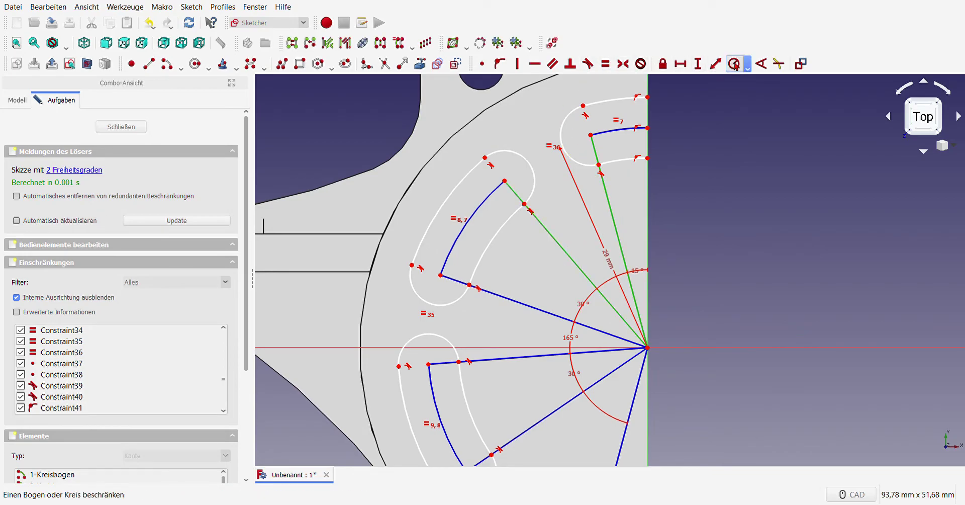
click(762, 63)
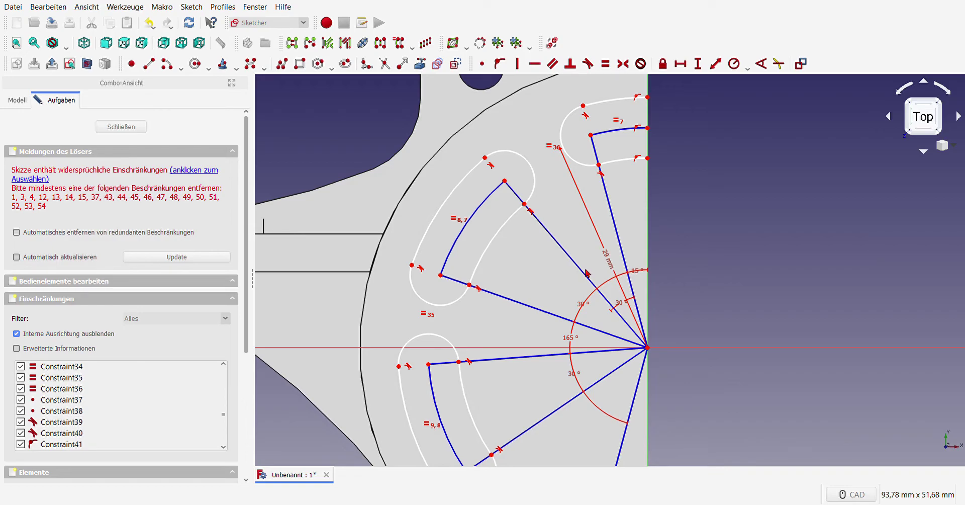
key(ctrl+z)
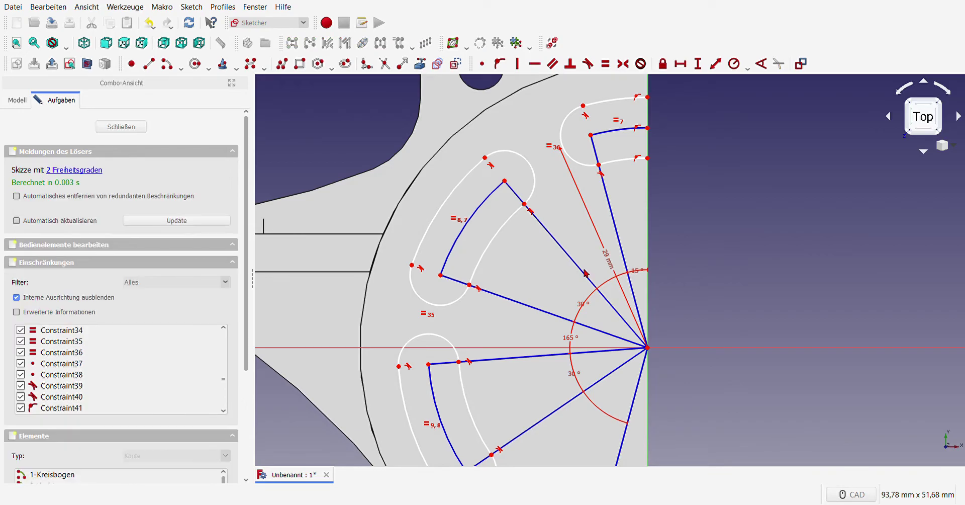
Make the facing endpoints of the two middle slots' construction arcs symmetric about the horizontal axis.
scroll(583, 274, down, 5)
scroll(486, 276, up, 4)
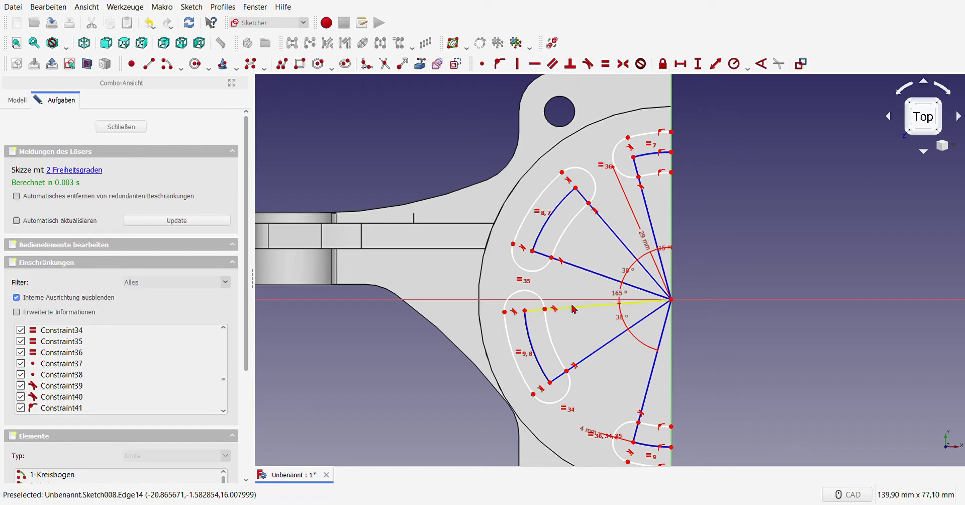
click(526, 311)
click(532, 250)
click(492, 303)
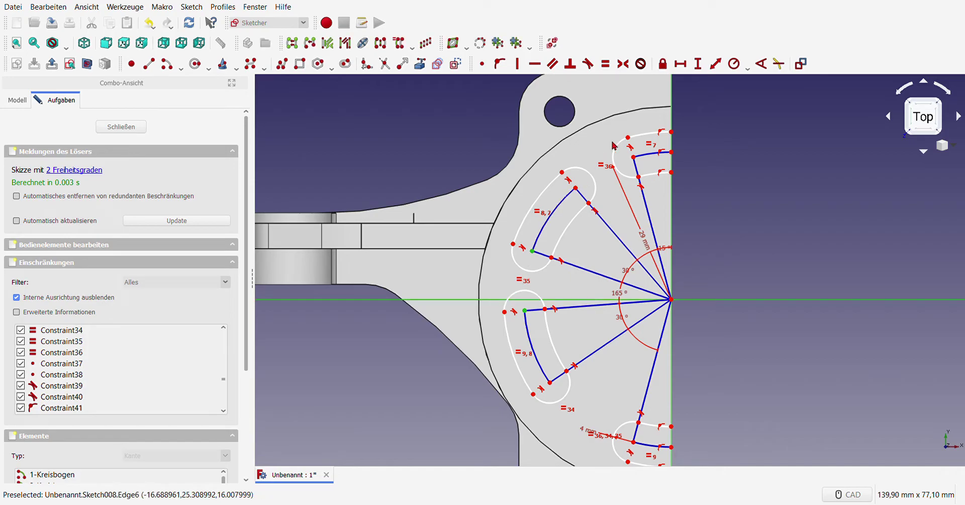
click(623, 65)
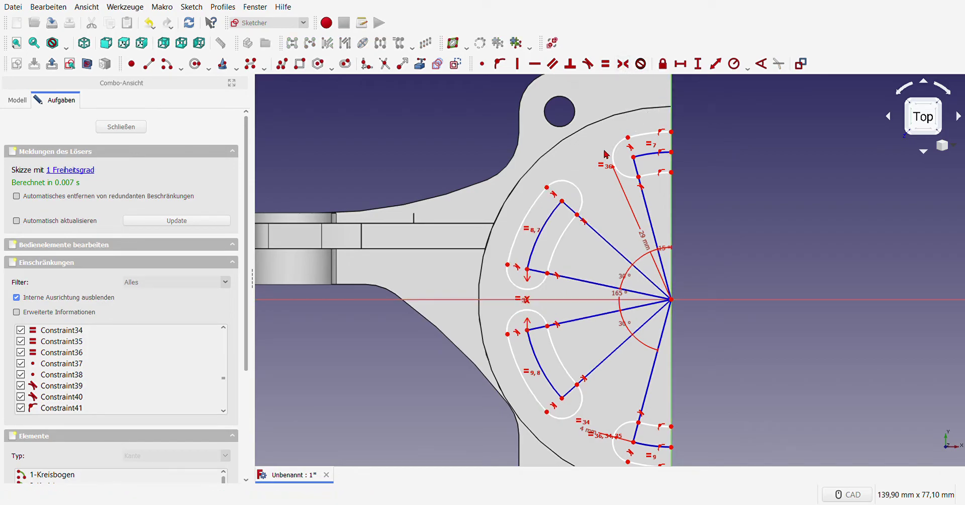
Set the angle between the two construction lines flanking the horizontal axis to 30° and close the sketch.
scroll(570, 243, down, 5)
scroll(569, 243, up, 5)
scroll(562, 234, down, 2)
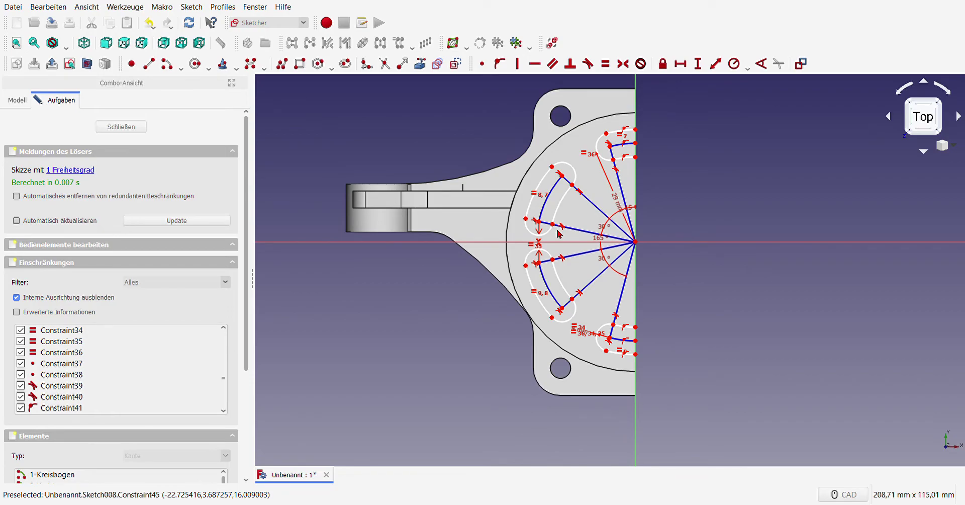
scroll(559, 234, up, 3)
scroll(560, 234, down, 1)
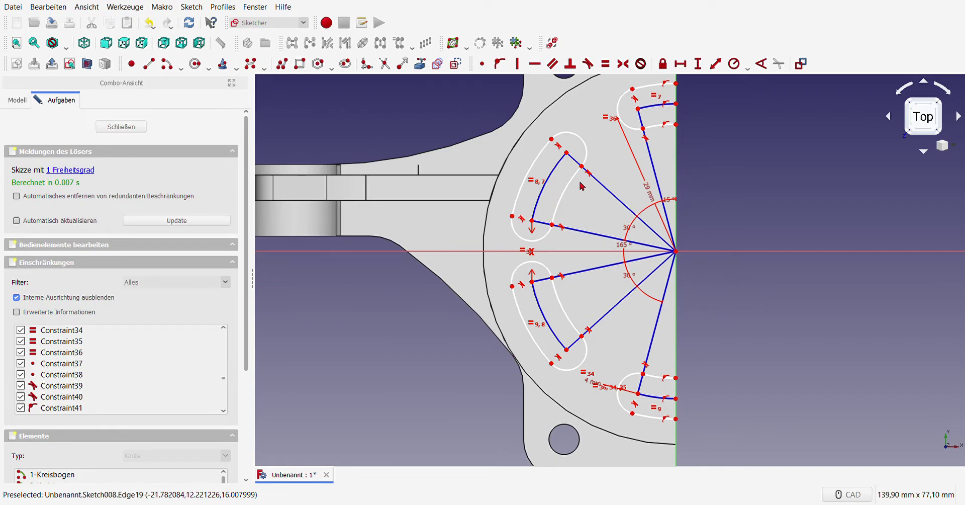
click(576, 152)
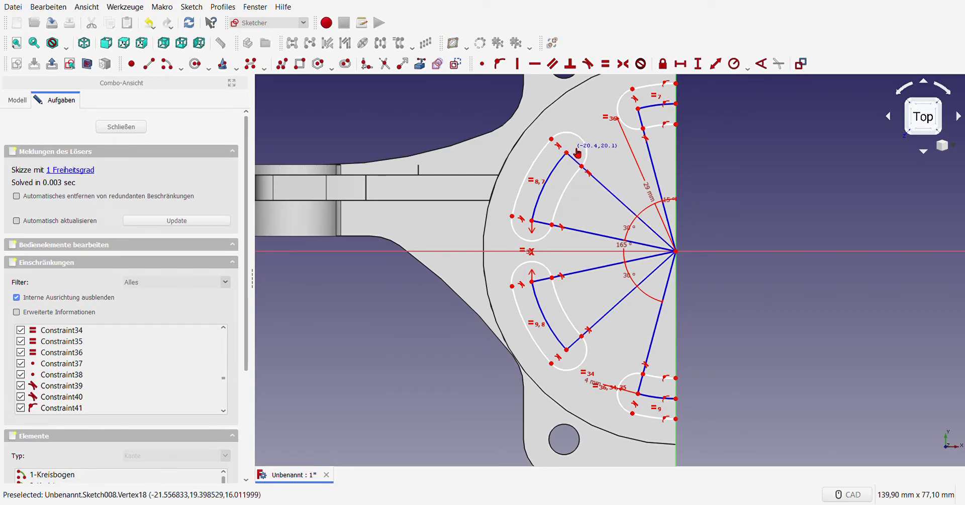
click(585, 232)
click(586, 270)
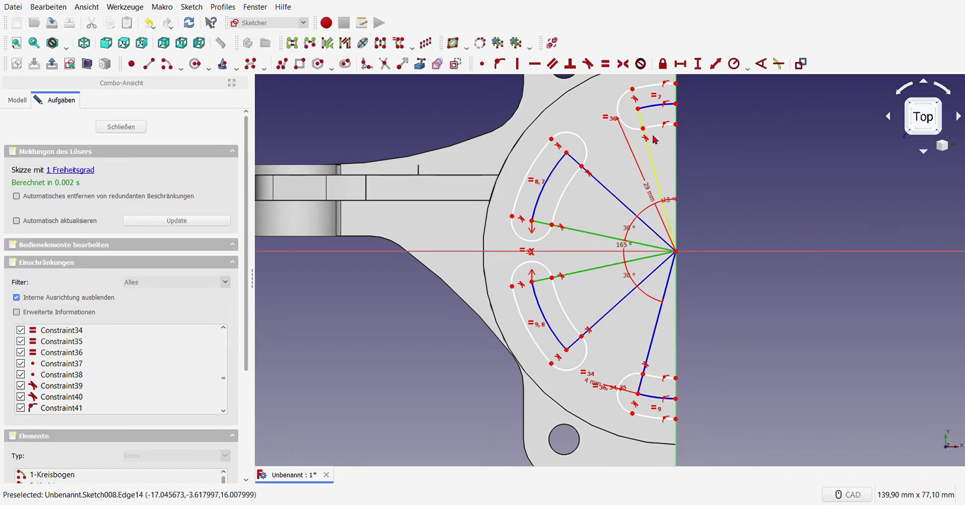
click(761, 63)
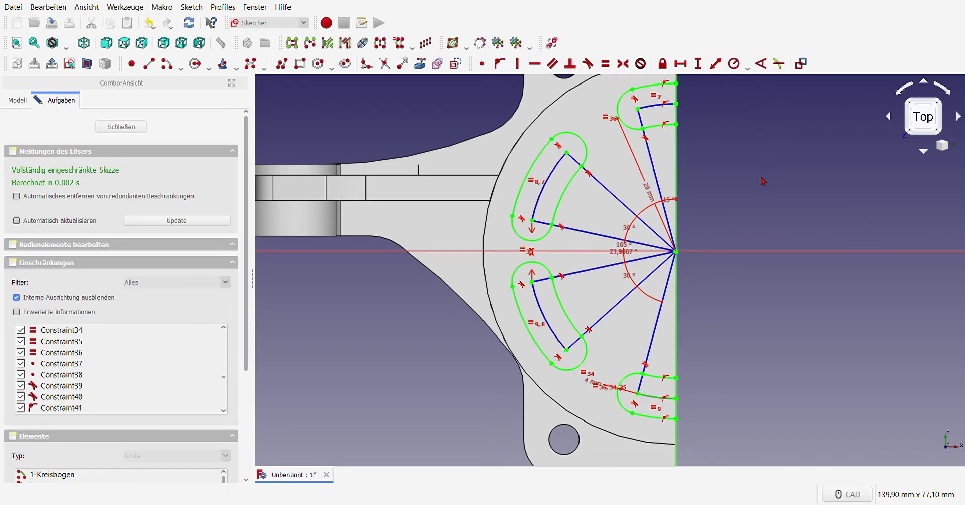
text(30)
key(Return)
scroll(502, 271, down, 3)
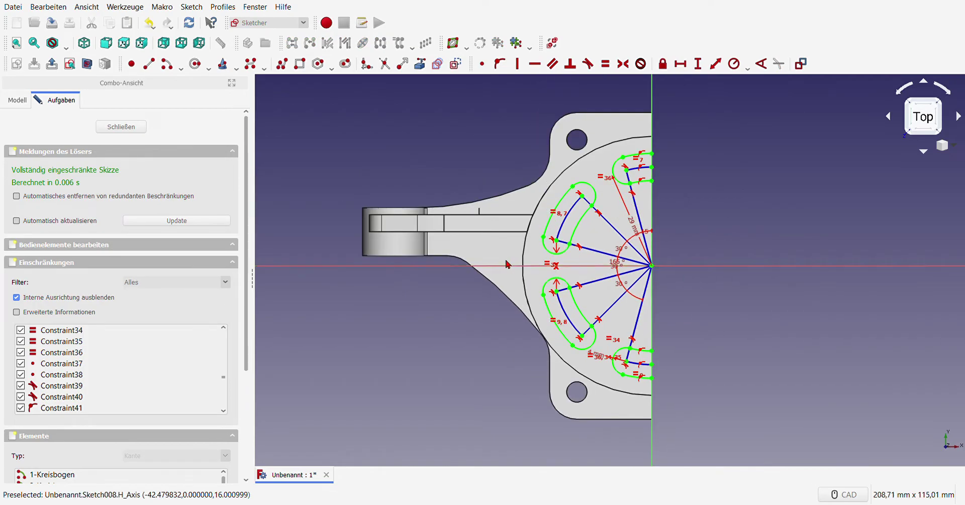
scroll(510, 262, up, 3)
click(141, 128)
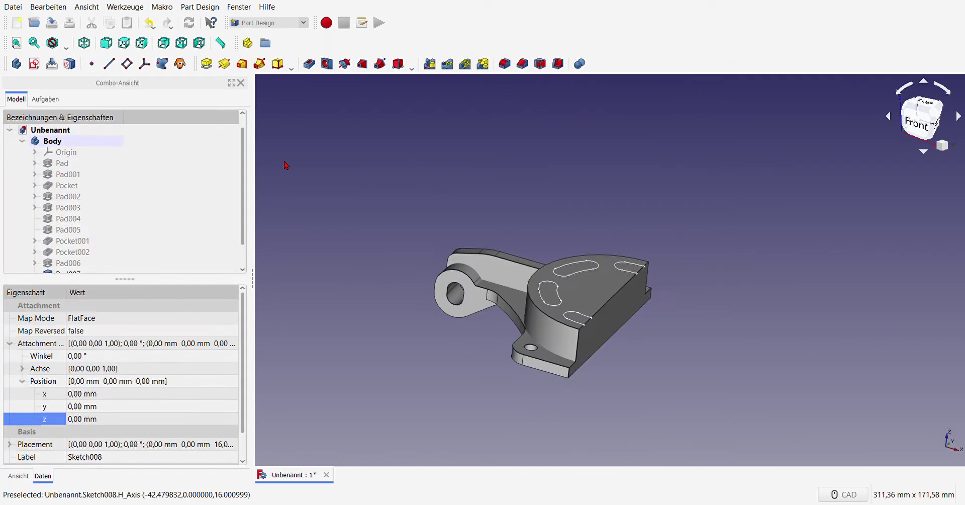
Reopen Sketch008 and draw a line from one open arc end of the uppermost and of the lowest slot towards its opposite end.
scroll(60, 216, down, 2)
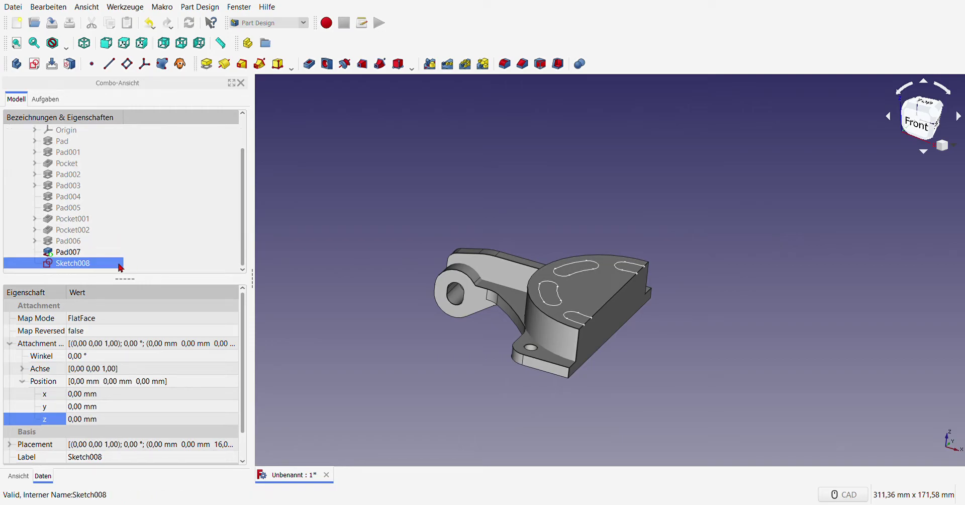
double_click(91, 265)
scroll(635, 183, up, 5)
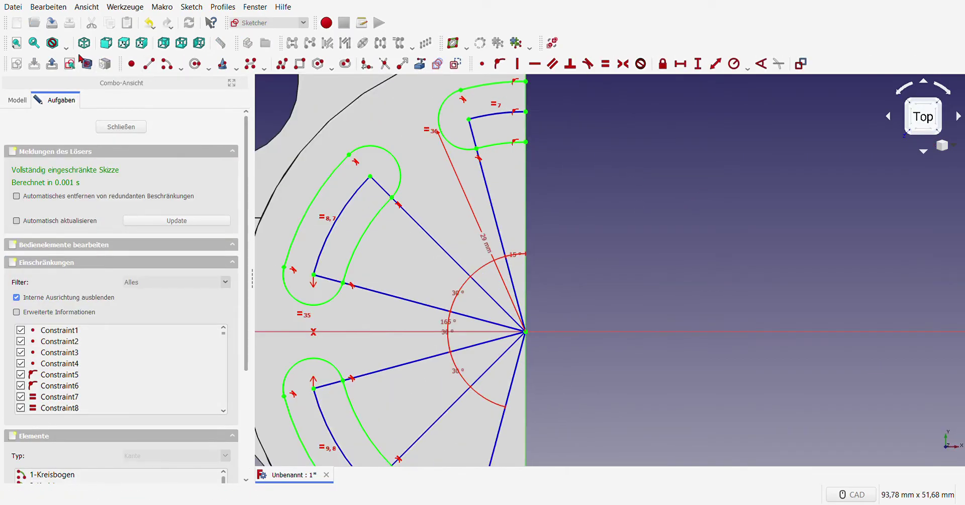
key(g)
key(l)
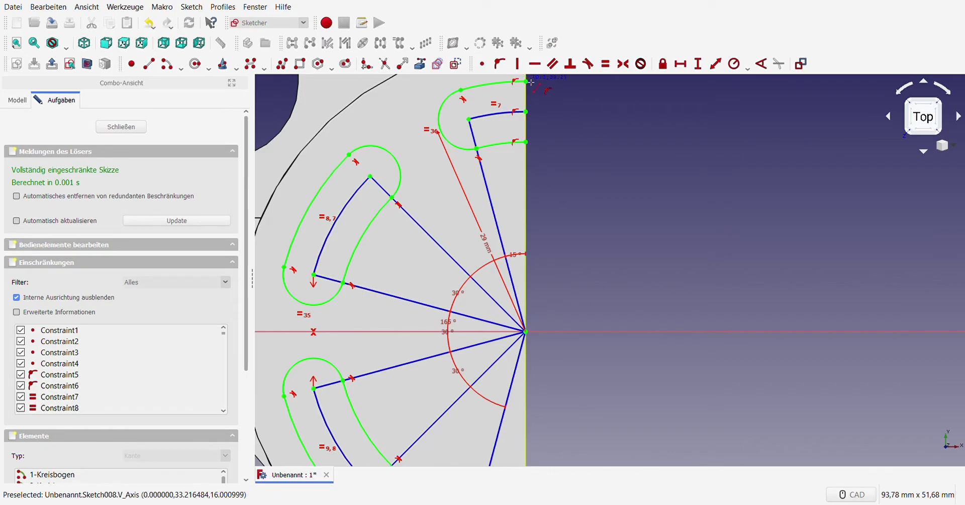
click(526, 81)
click(546, 133)
scroll(533, 302, down, 4)
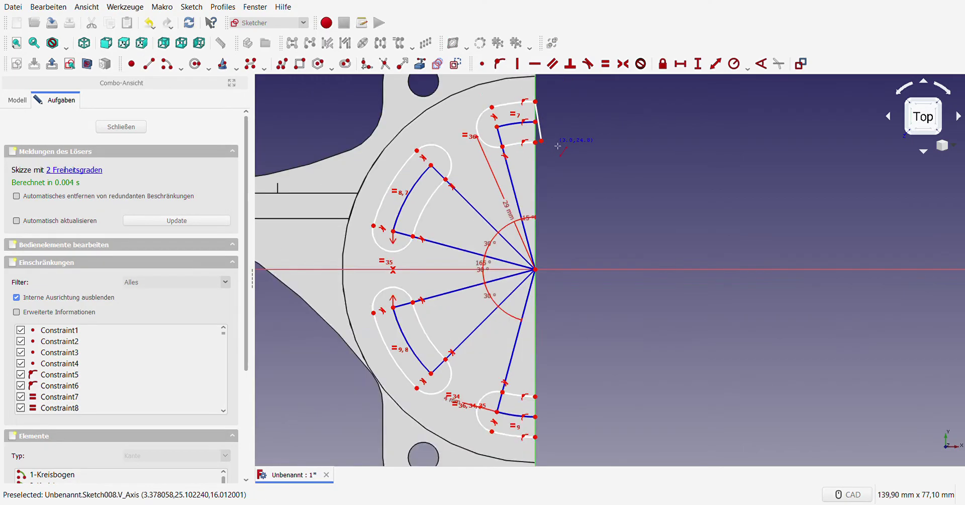
scroll(531, 266, up, 2)
click(514, 251)
click(523, 286)
Make the free ends of both closing lines coincident with the remaining open arc ends of the lowest and uppermost slots.
key(Escape)
click(524, 287)
click(514, 292)
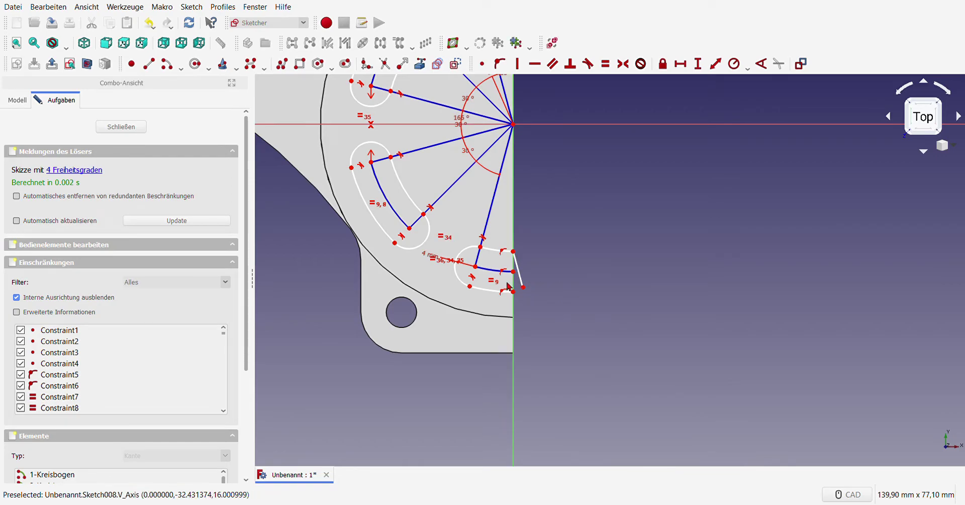
click(517, 64)
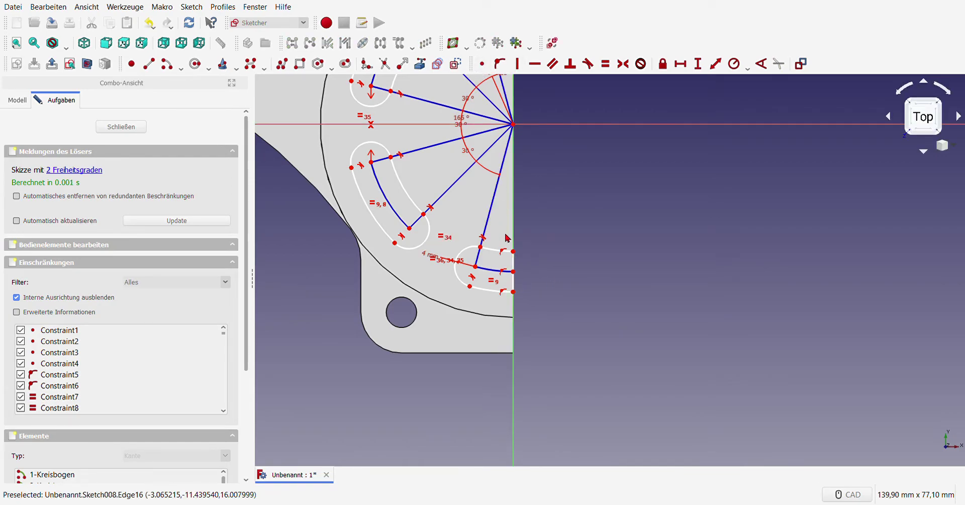
scroll(543, 232, up, 2)
click(543, 236)
click(552, 235)
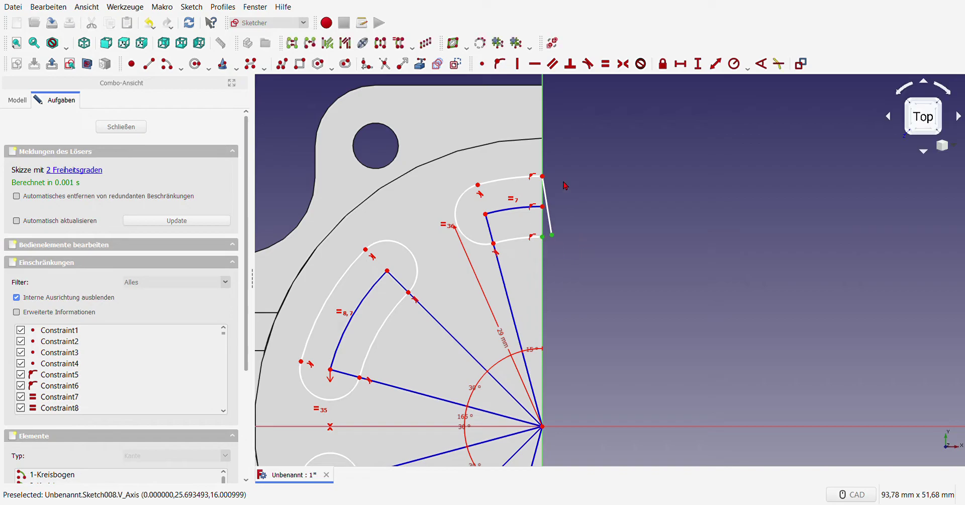
click(480, 64)
scroll(524, 157, down, 5)
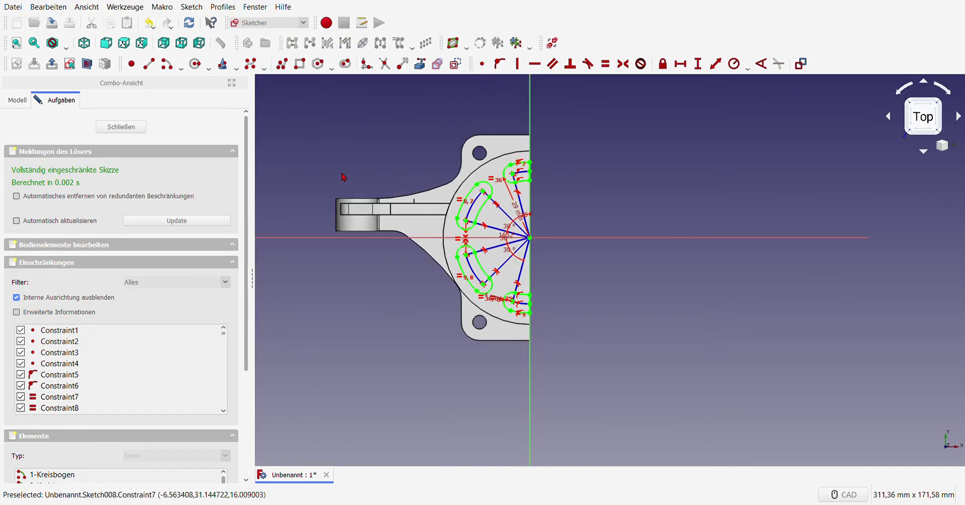
Close the sketch and cut the four slot profiles through the entire body with a Through All pocket.
key(Escape)
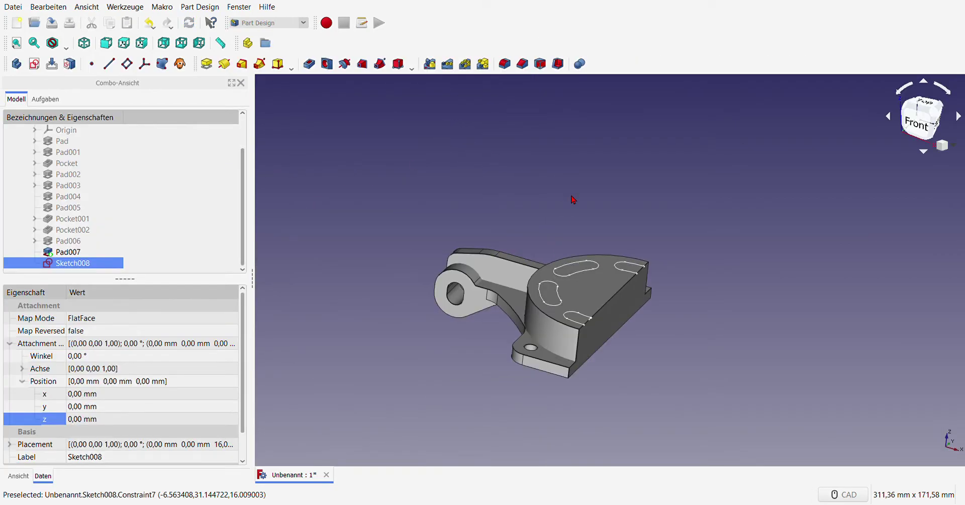
click(309, 65)
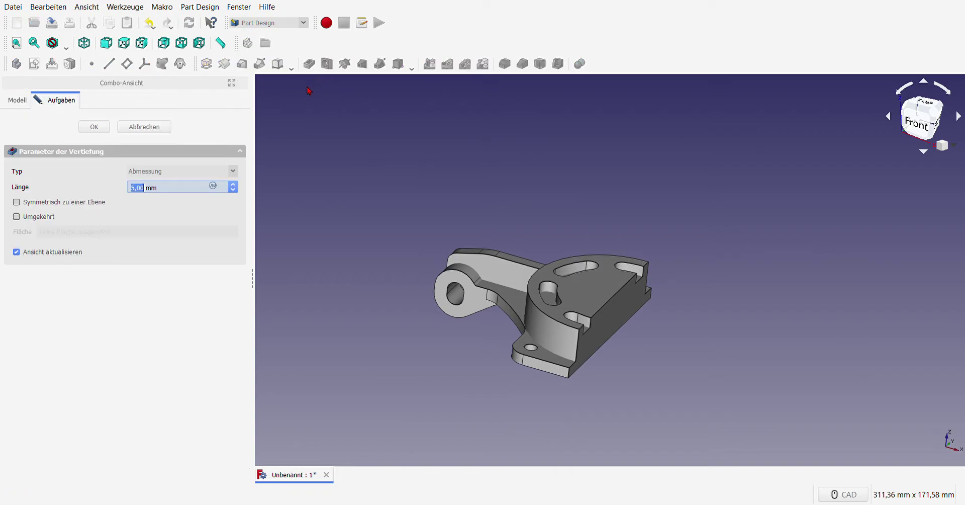
key(shift+Tab)
click(93, 128)
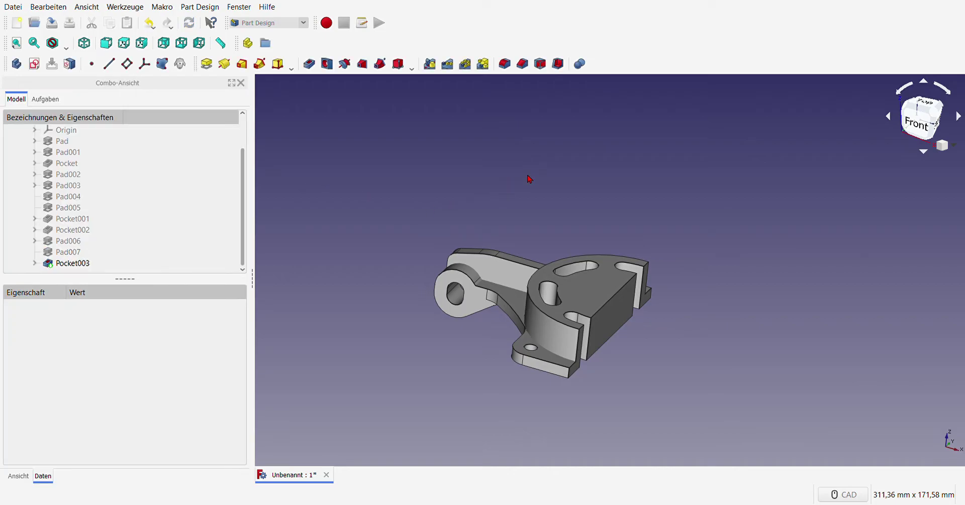
Start a sketch on the half-cylinder's top face and draw a circle of about 18.6 mm radius centred on the origin.
click(592, 287)
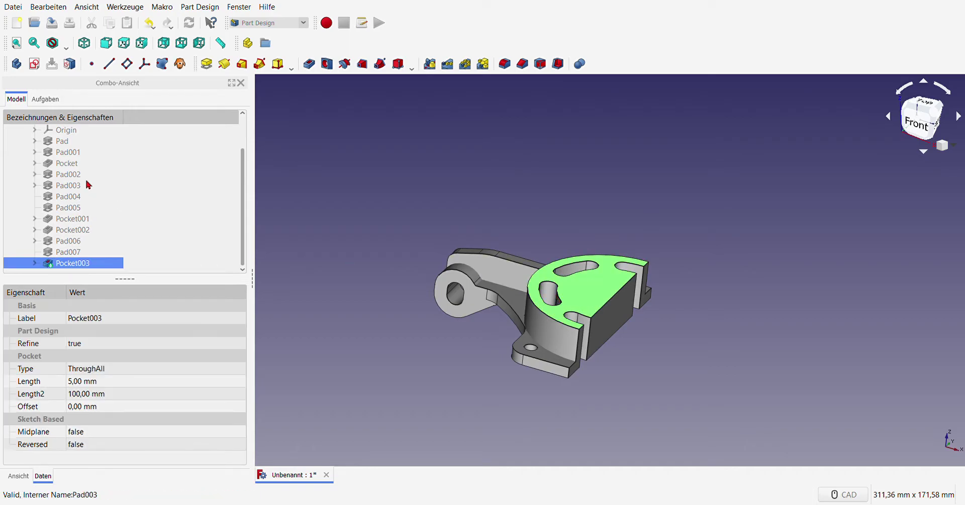
scroll(114, 176, up, 1)
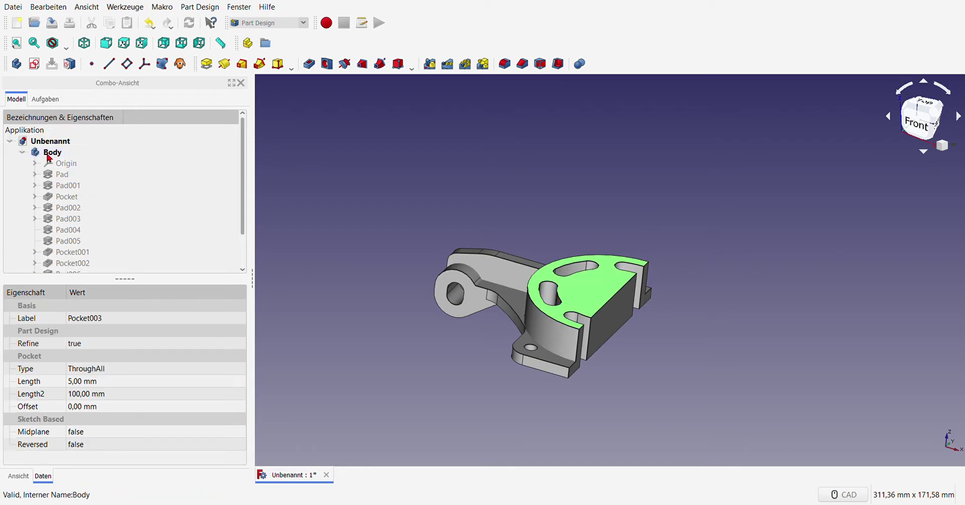
click(34, 63)
scroll(684, 171, up, 2)
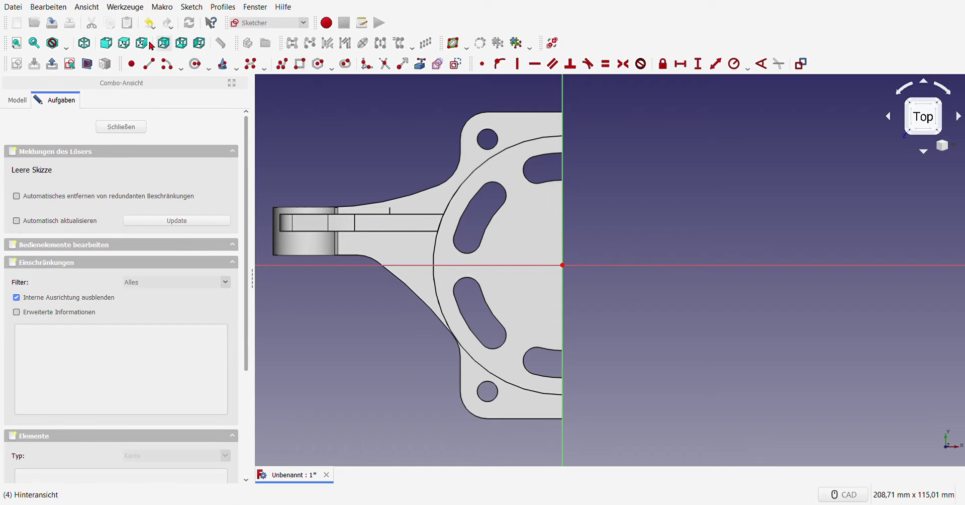
click(166, 64)
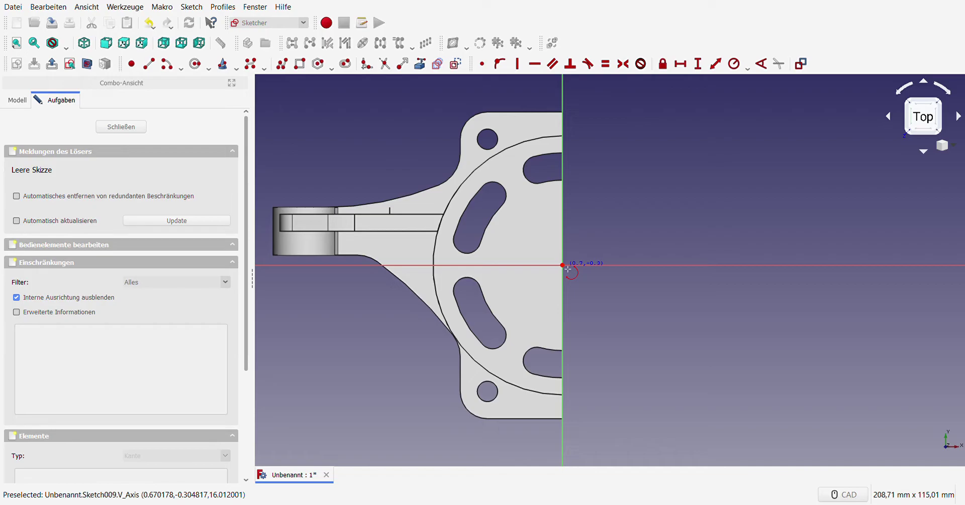
click(195, 63)
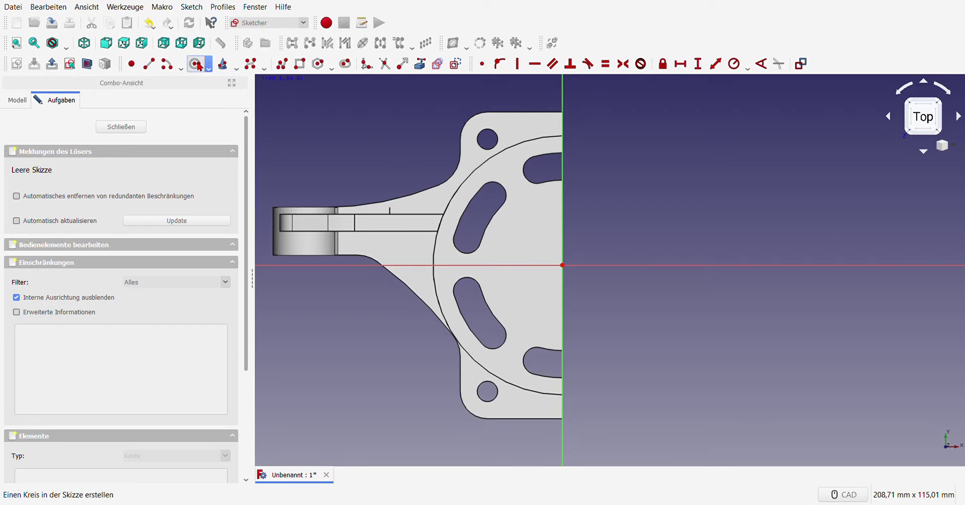
click(563, 266)
click(608, 221)
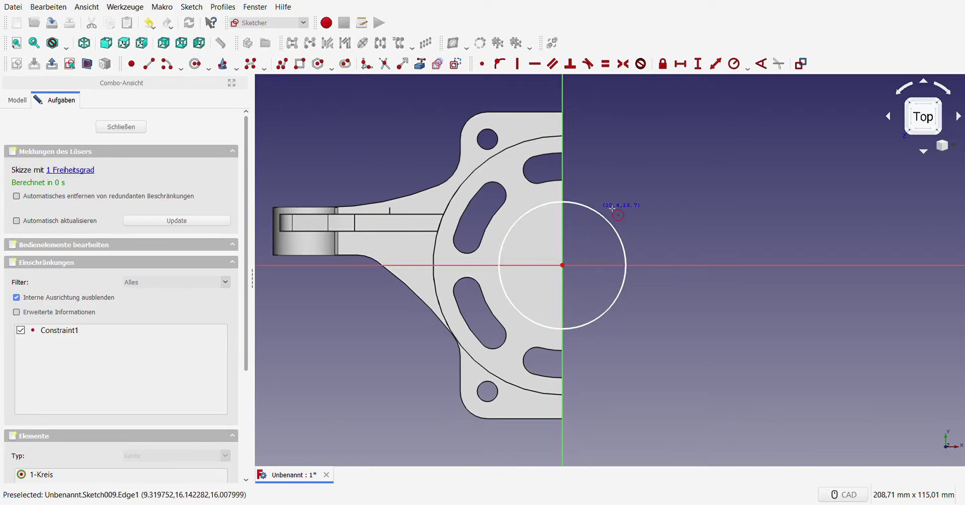
Constrain the circle's radius to 23 mm and move its dimension label above the horizontal axis.
click(734, 63)
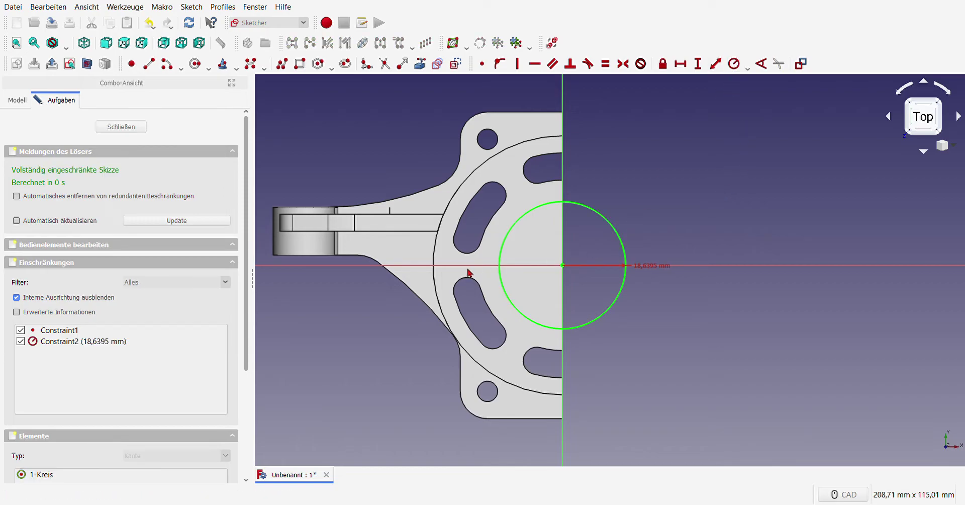
key(Return)
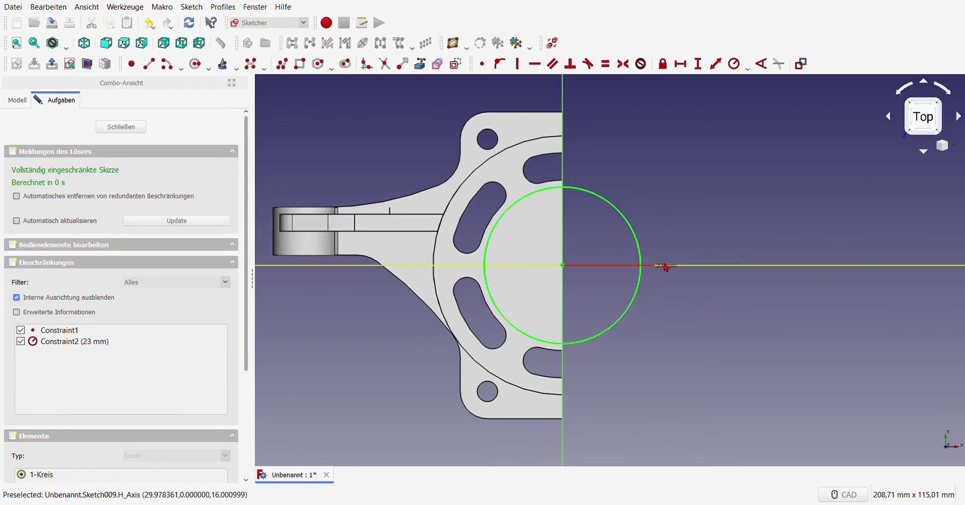
drag(664, 266, 655, 219)
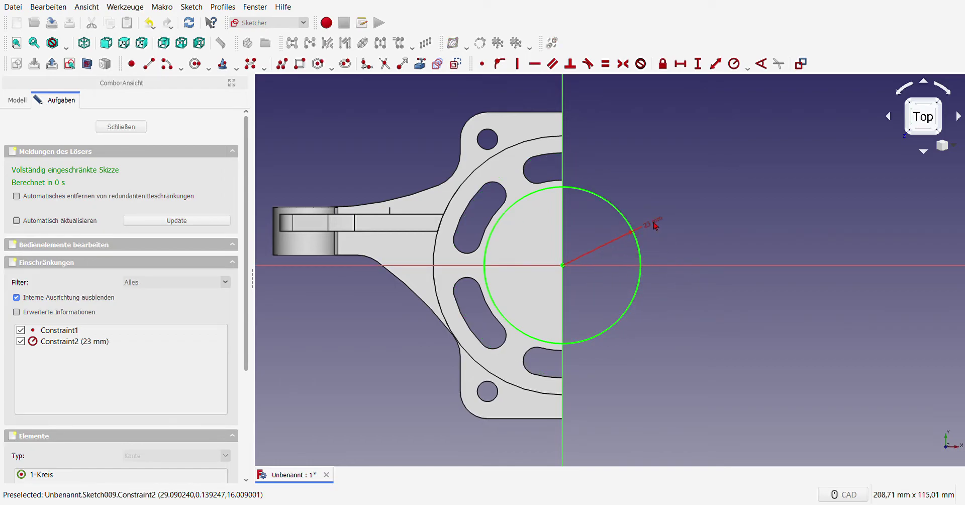
Close the sketch and cut the circle 3 mm deep into the half-cylinder with a pocket.
click(129, 127)
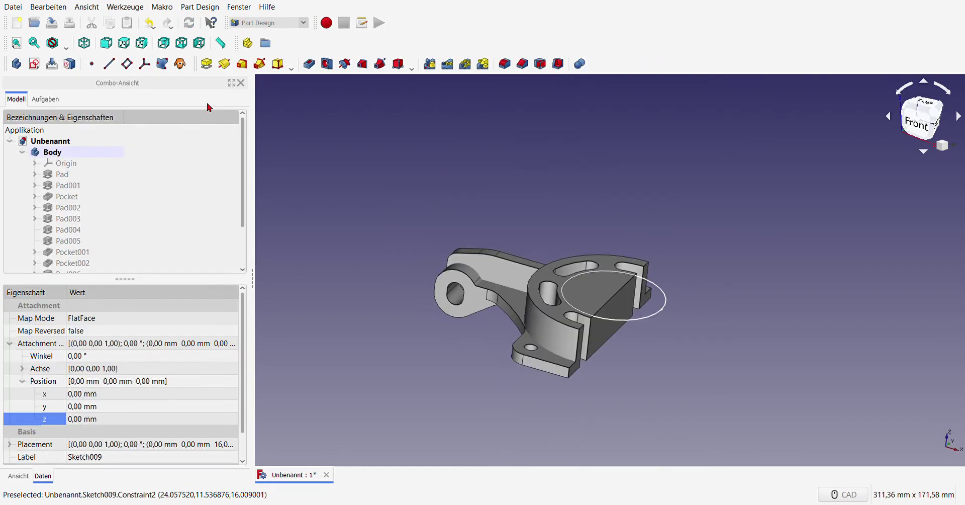
click(309, 65)
text(3)
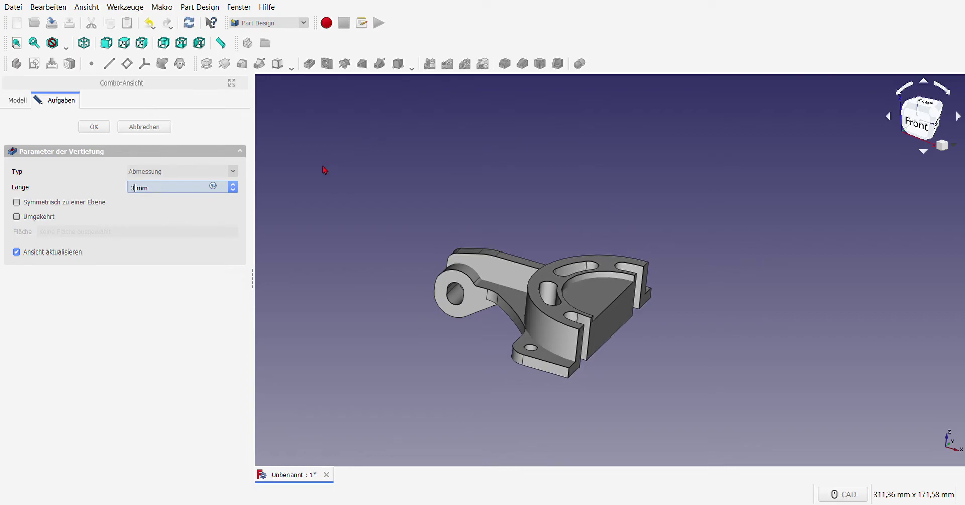
key(Return)
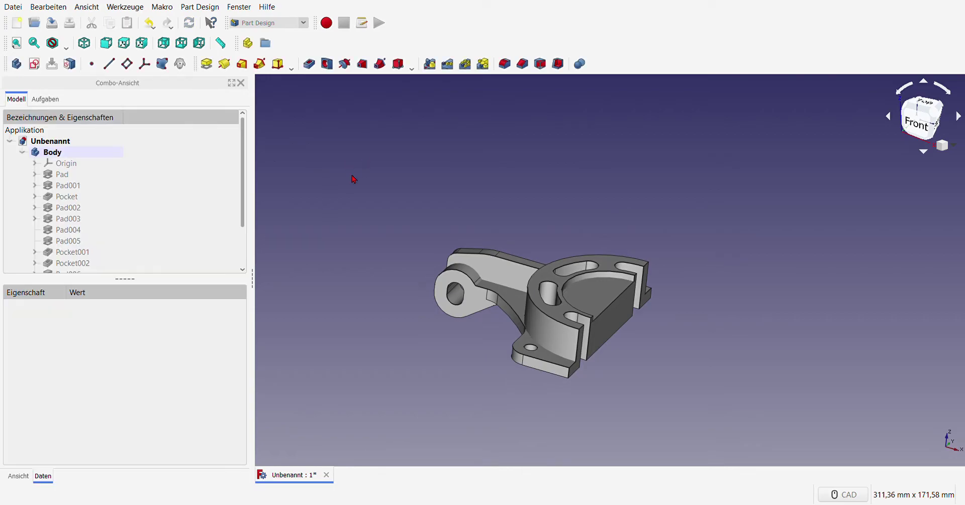
Sketch an origin-centred circle with a 21 mm radius on the floor of the circular recess and close the sketch.
click(34, 63)
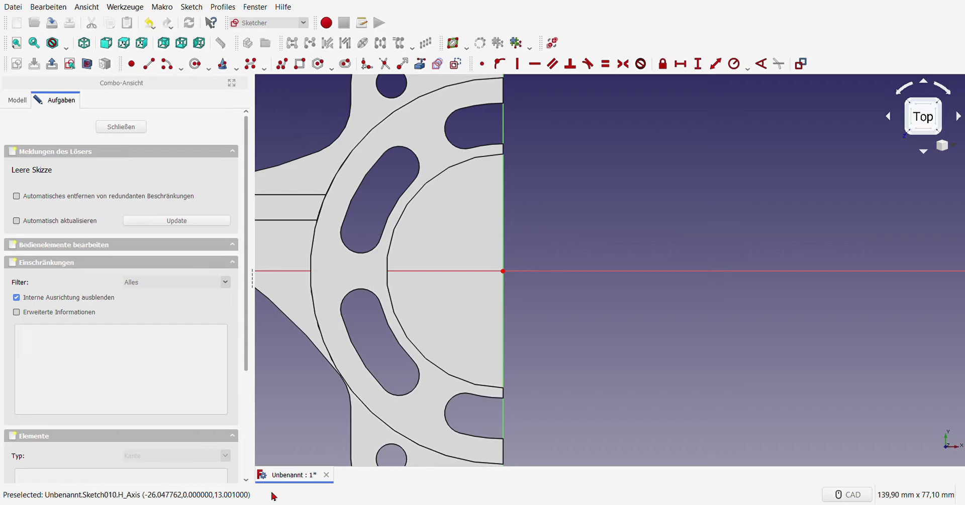
click(194, 63)
click(503, 271)
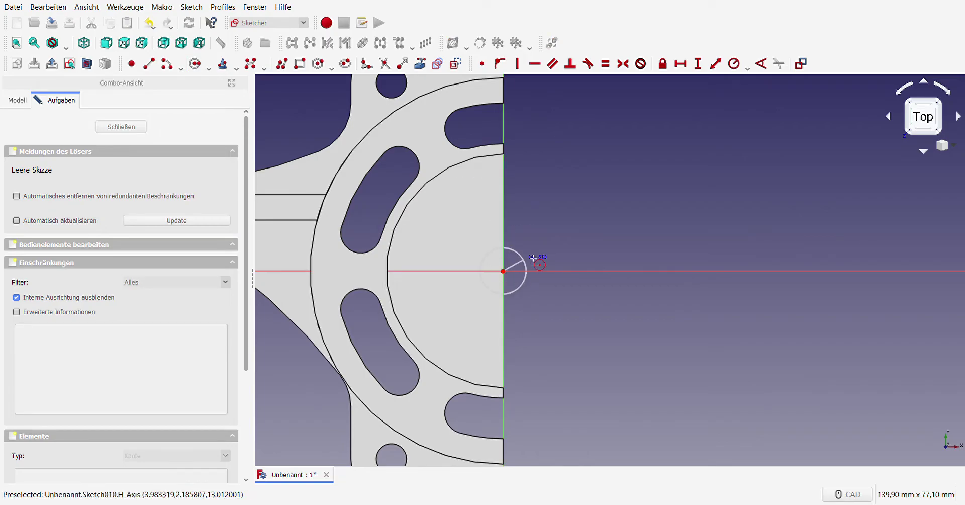
click(593, 230)
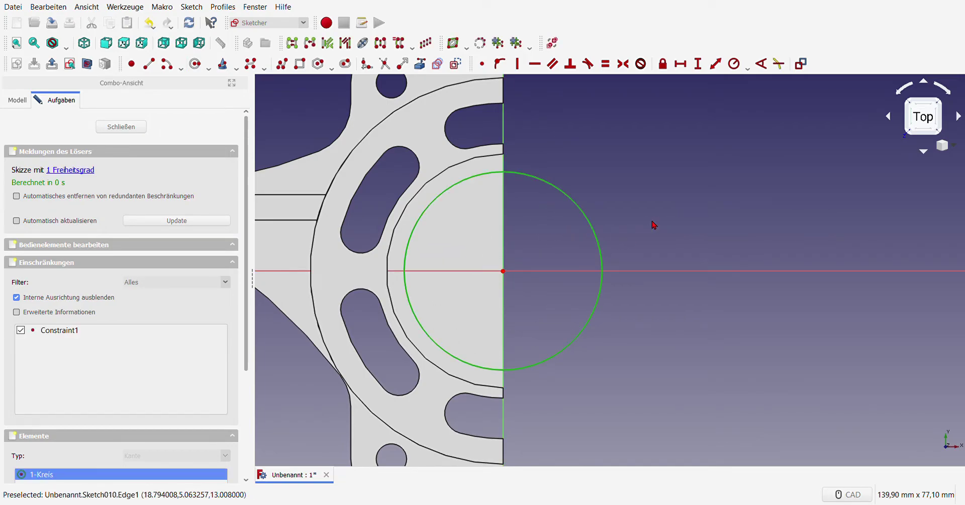
click(734, 64)
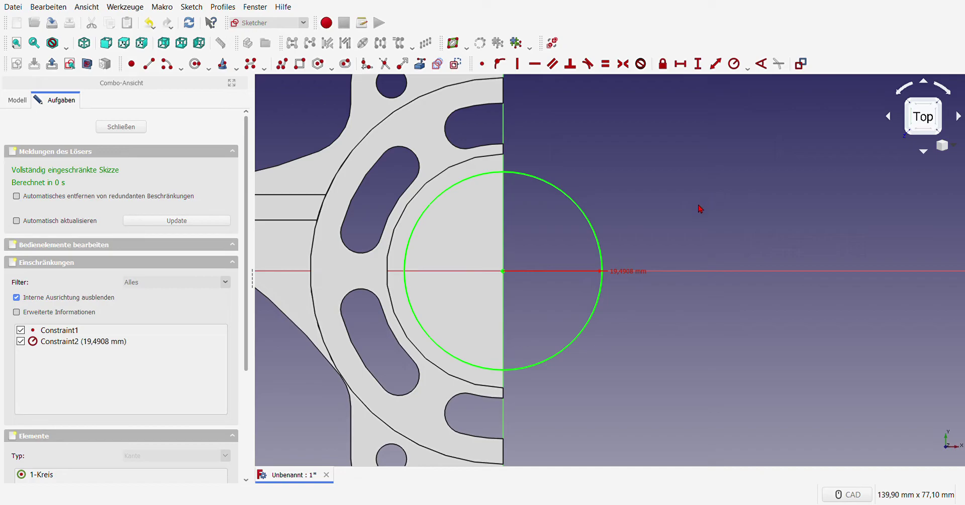
key(Return)
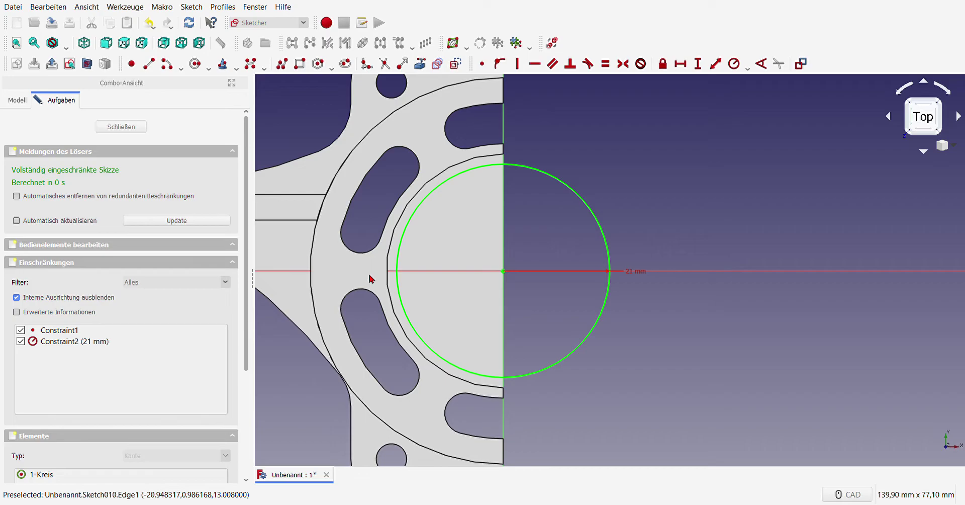
click(129, 127)
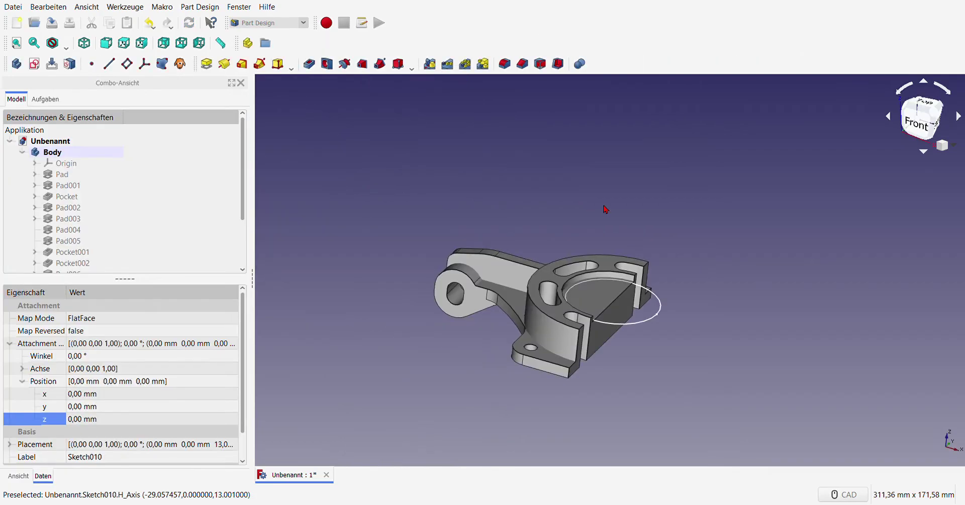
scroll(691, 272, down, 2)
scroll(697, 274, up, 5)
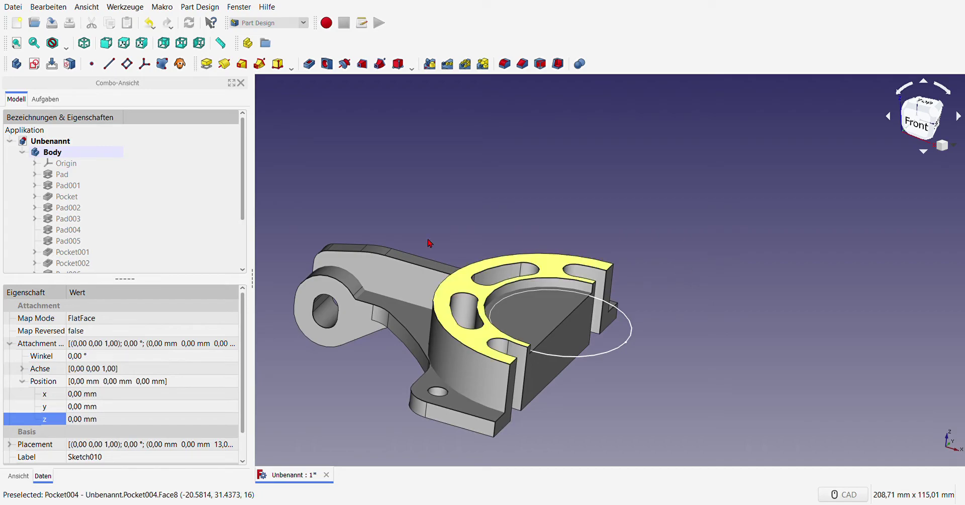
scroll(150, 190, down, 2)
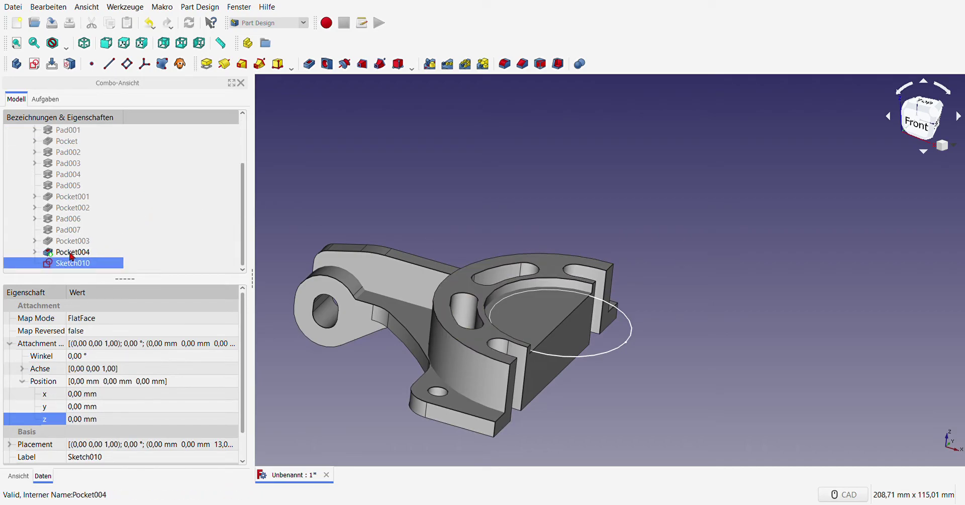
double_click(68, 252)
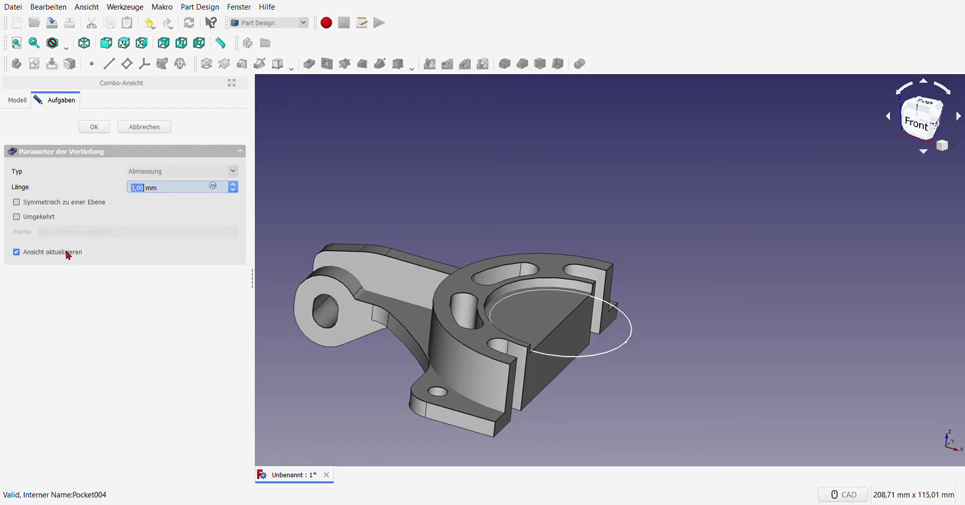
drag(175, 195, 135, 195)
text(1)
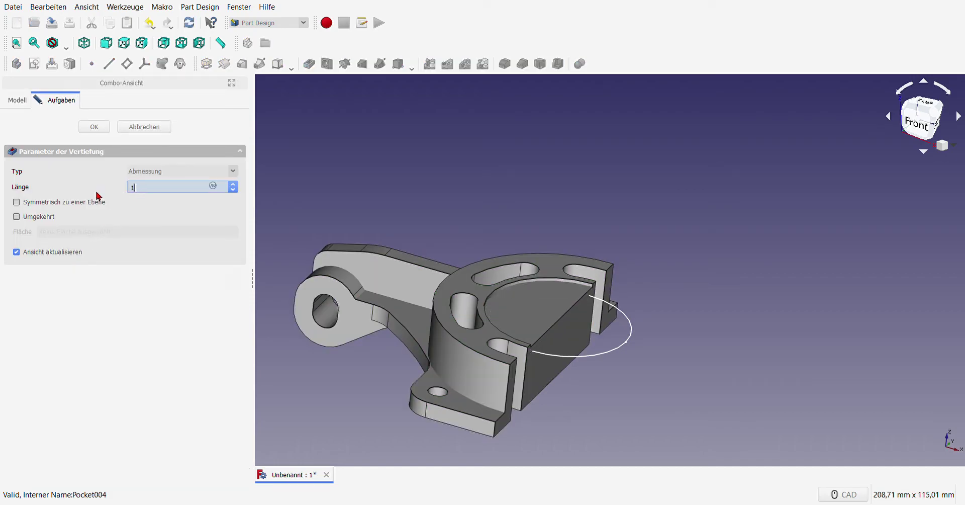
click(144, 128)
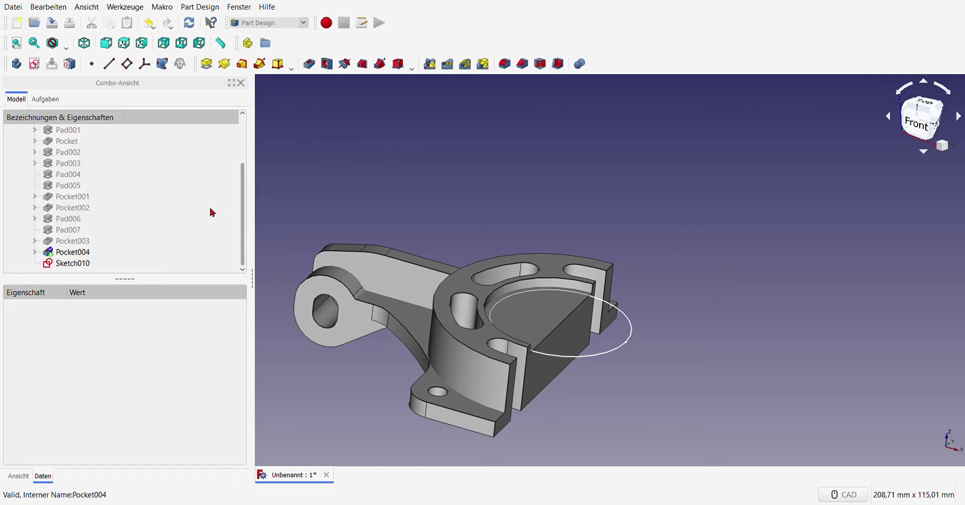
Delete Sketch010 from the recess floor and set the depth of Pocket004 to 1 mm.
click(71, 264)
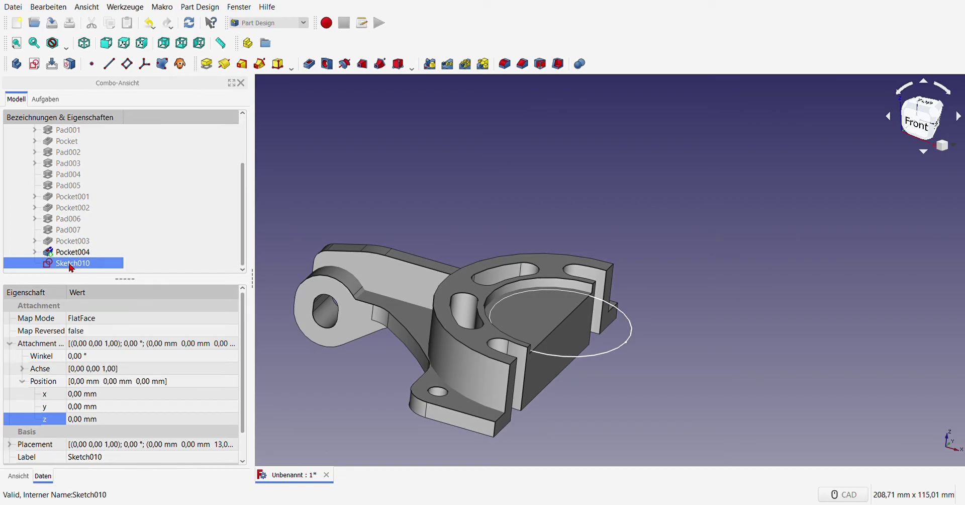
key(Delete)
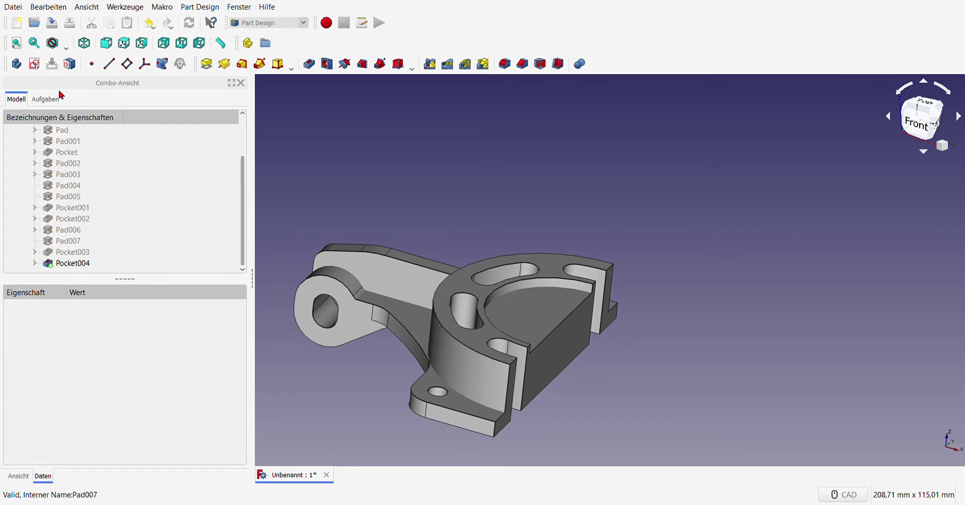
double_click(76, 262)
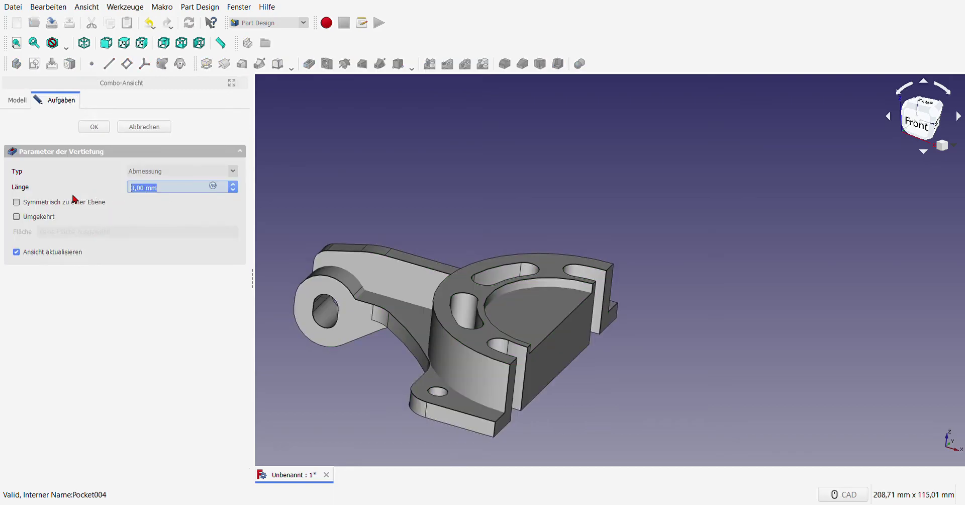
text(1)
click(95, 127)
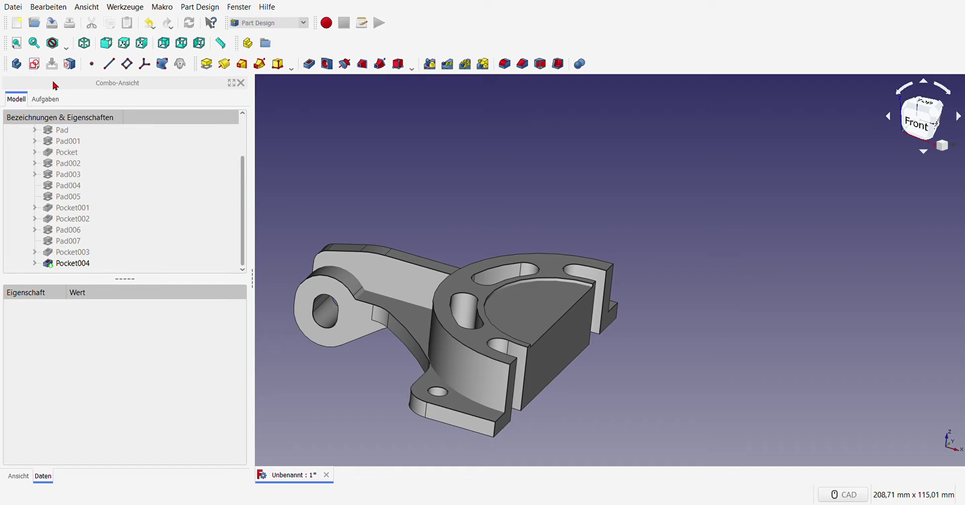
Start a new sketch on the recess floor and draw a circle of about 21.1 mm radius centred on the origin.
click(533, 318)
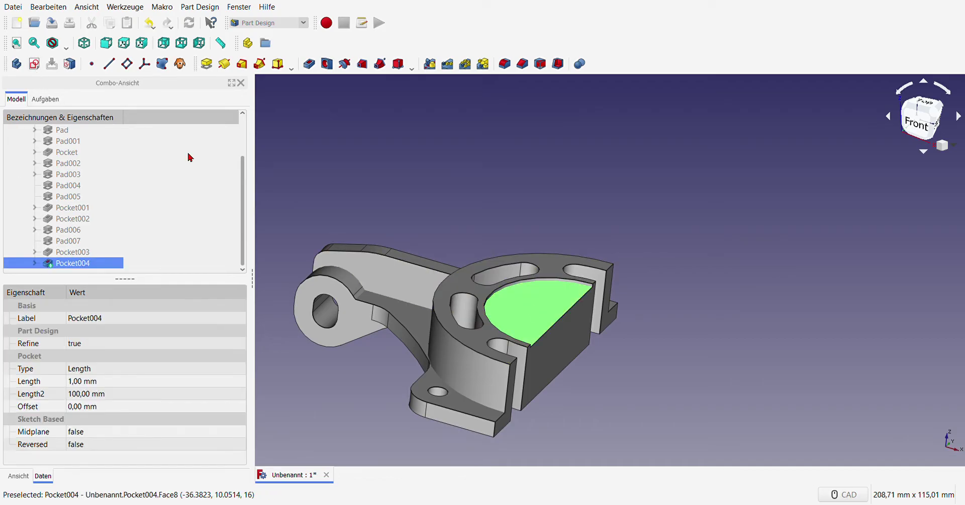
click(34, 63)
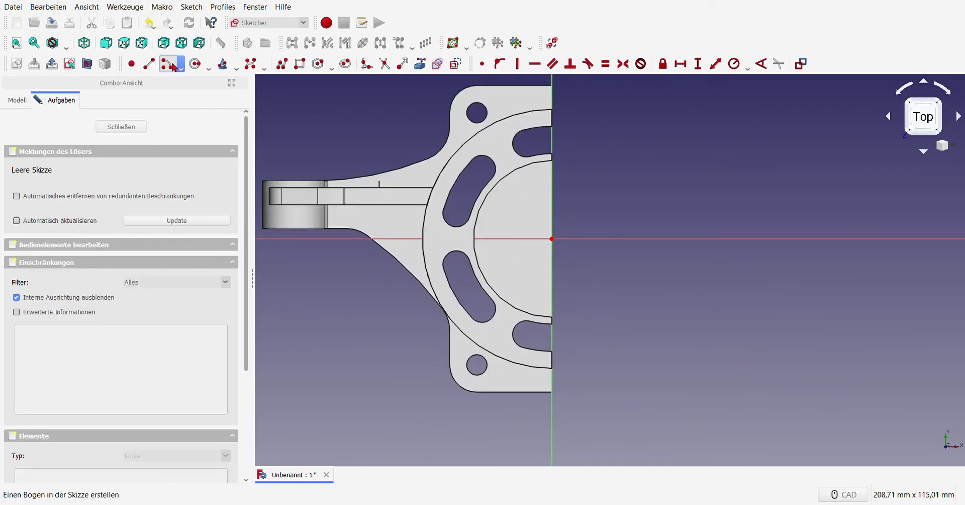
click(552, 238)
click(620, 215)
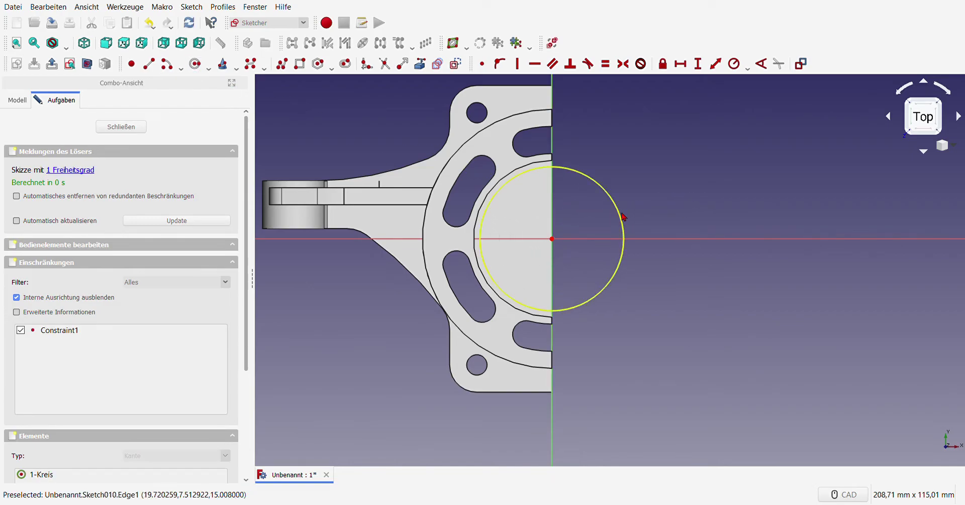
Set the new circle's radius to 21 mm and move its dimension label above the horizontal axis.
click(621, 216)
click(734, 63)
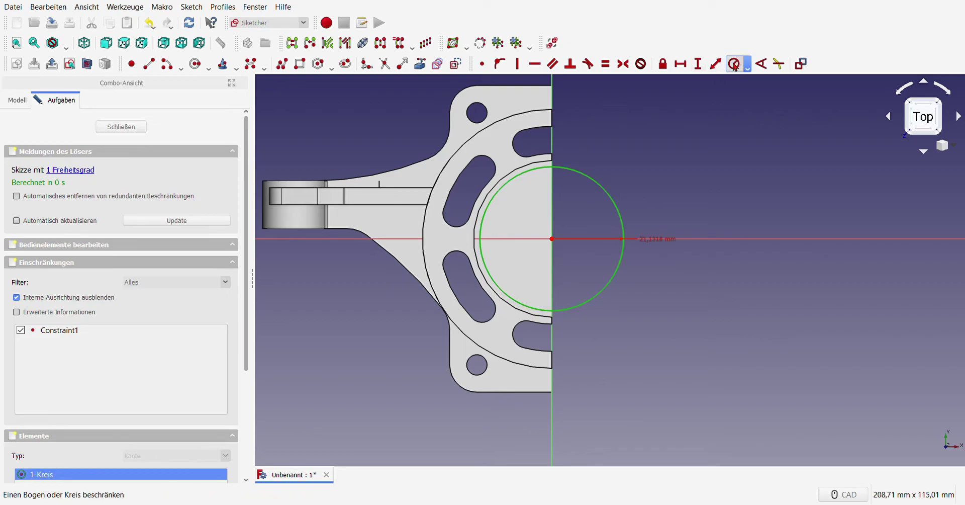
text(21)
key(Return)
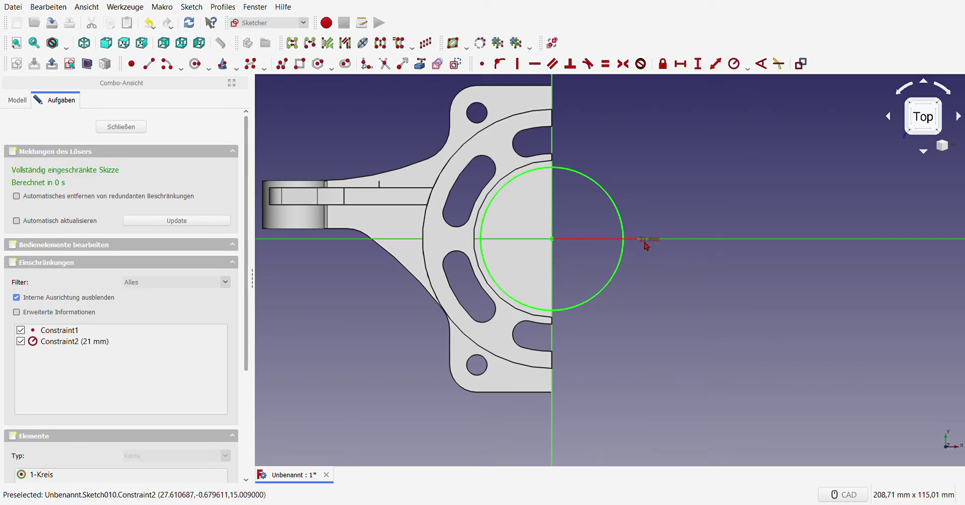
drag(647, 245, 646, 217)
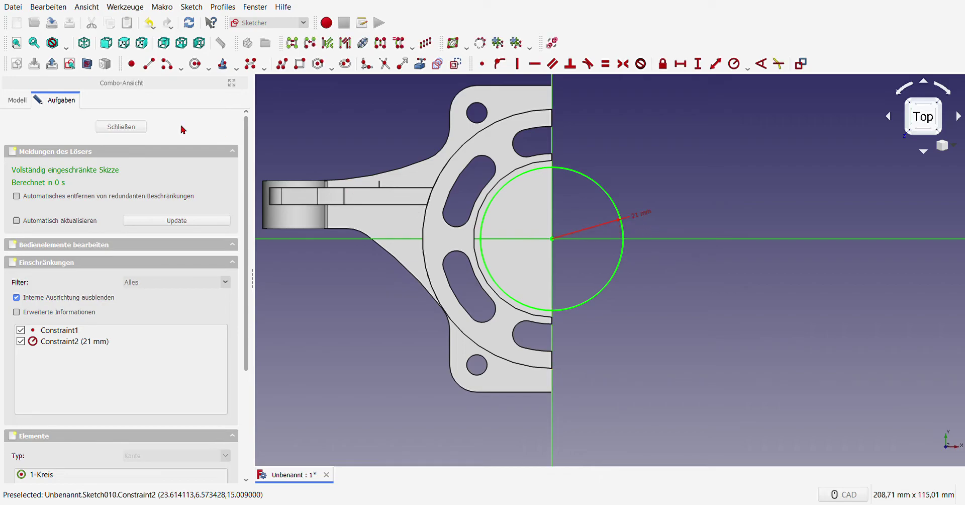
Close the 21 mm radius circle sketch and cut it 3 mm deep into the recess floor as a pocket.
click(121, 126)
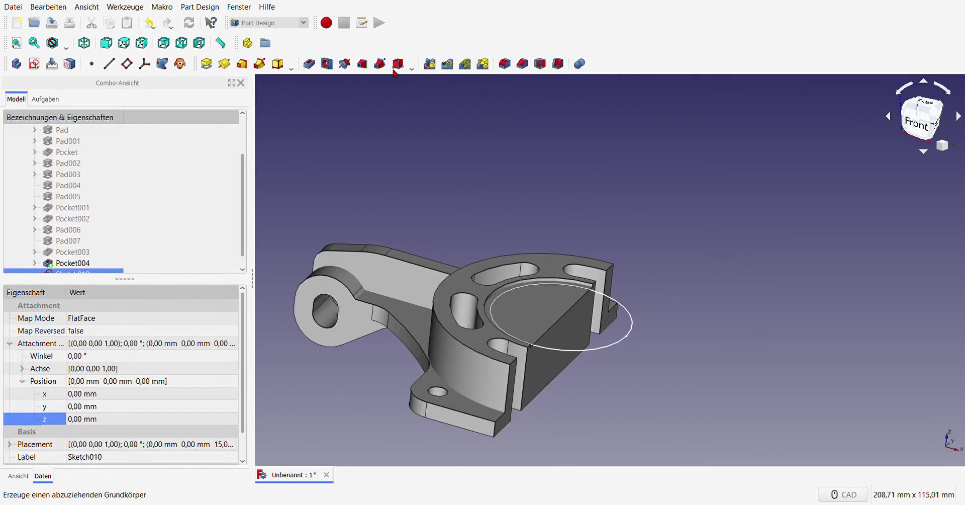
click(309, 63)
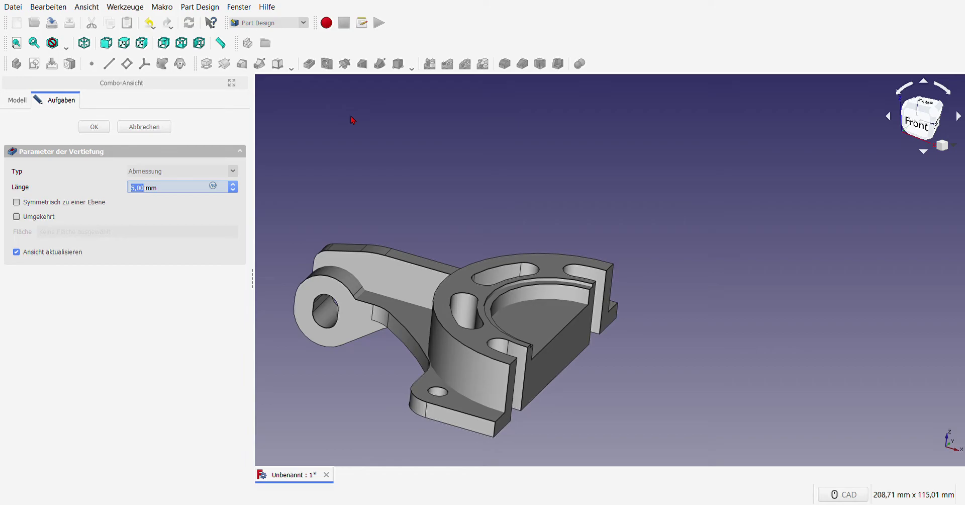
click(94, 126)
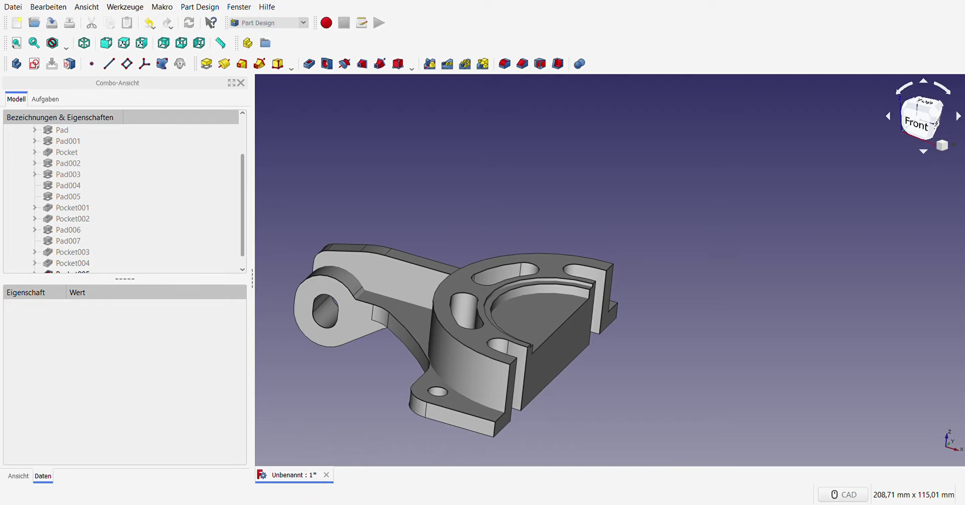
Start a new sketch on the floor of the 21 mm radius recess and draw an origin-centred circle of about 17.9 mm radius.
click(537, 311)
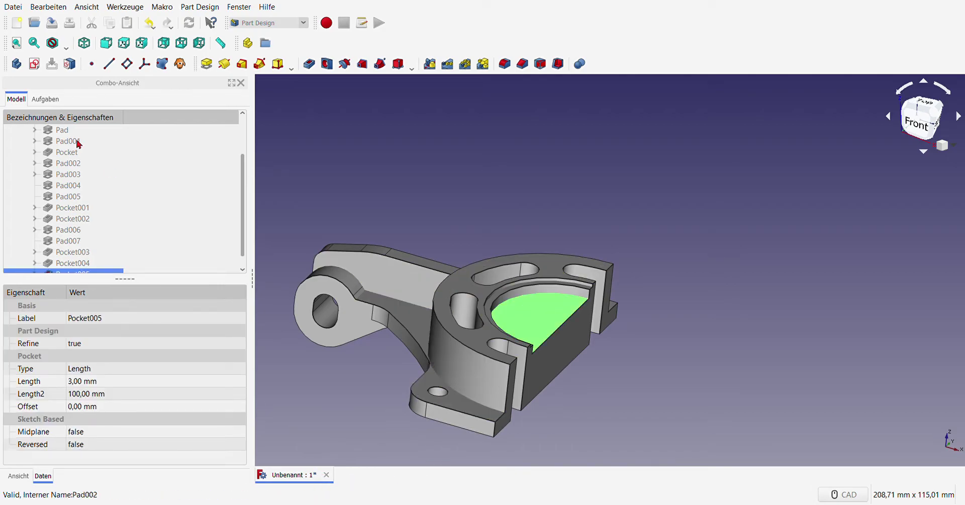
click(34, 64)
click(195, 63)
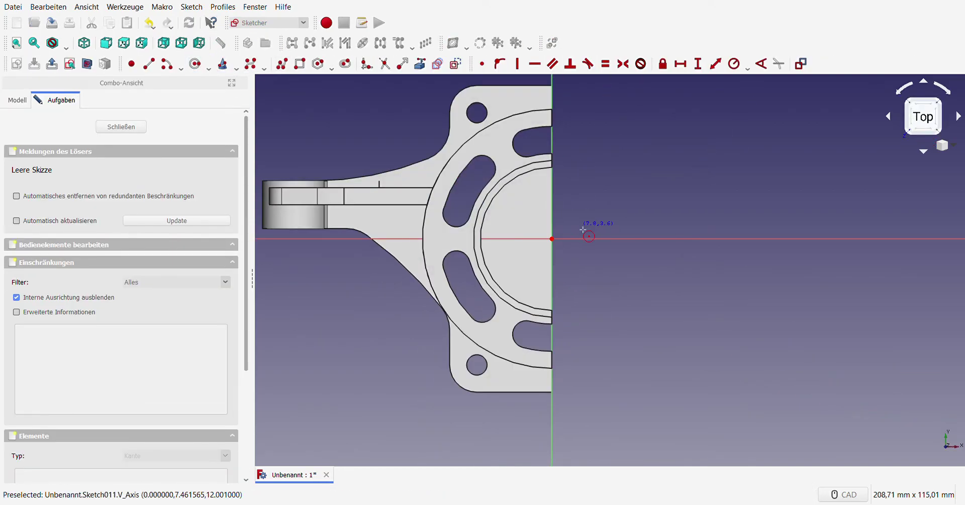
click(556, 237)
click(611, 223)
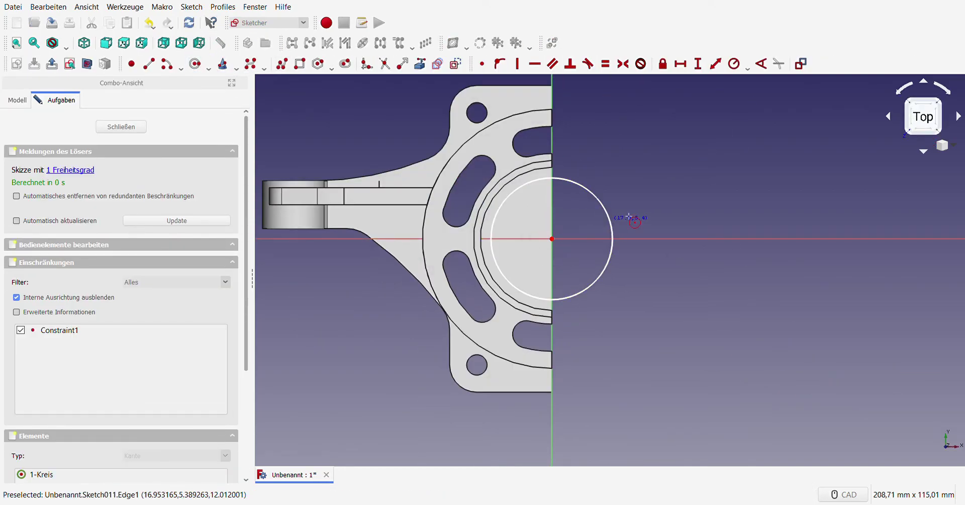
Set the radius of the new circle to 14 mm and close the sketch.
click(612, 229)
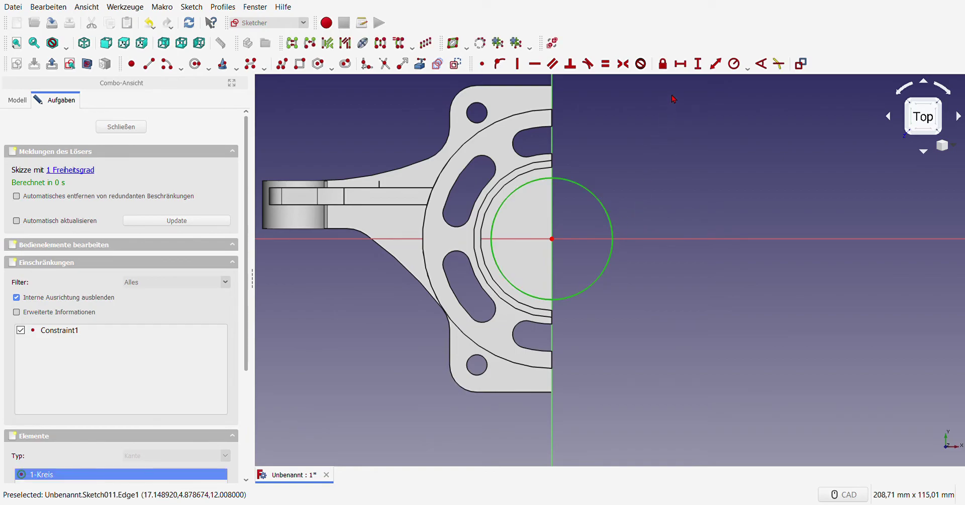
click(734, 64)
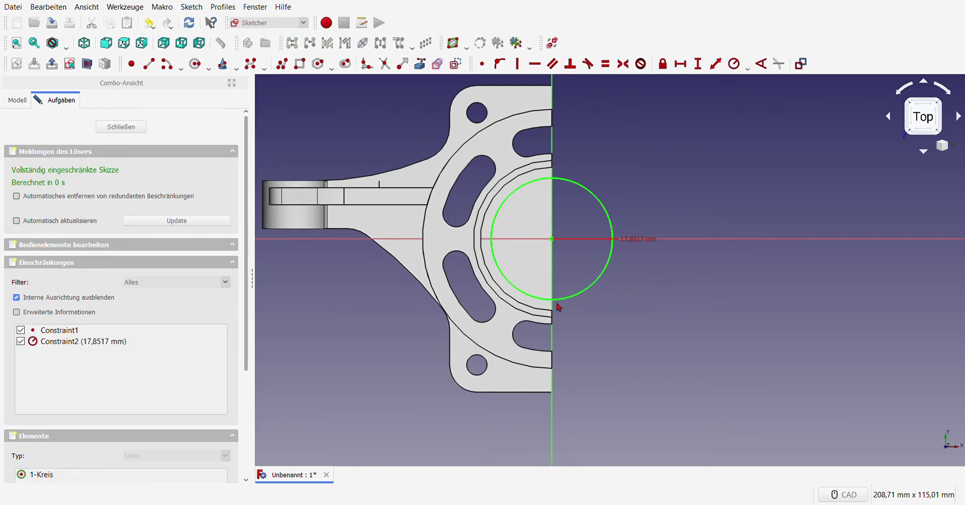
text(14)
key(Return)
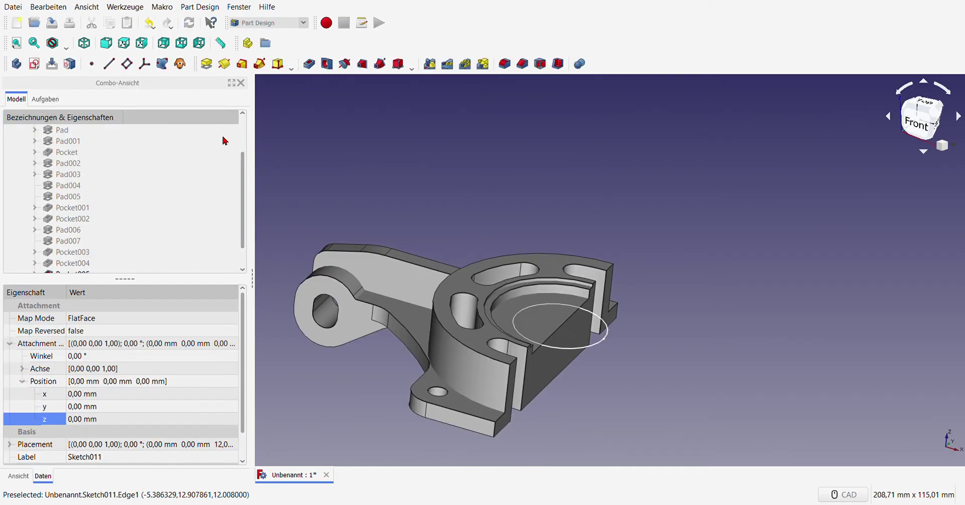
Pocket the 14 mm radius circle through the entire part.
click(309, 63)
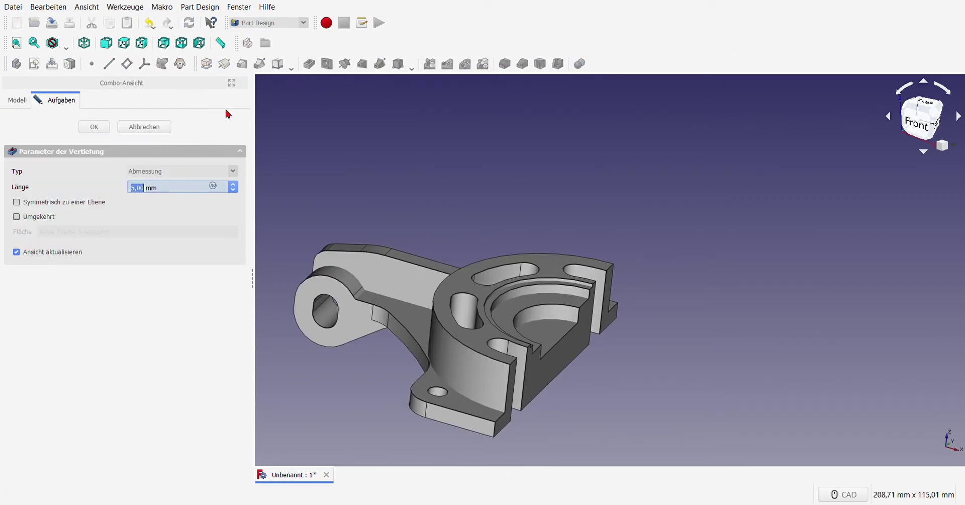
click(177, 172)
key(Down)
click(94, 126)
Start a sketch on the slotted lug's front face and draw an arc of about 4.8 mm radius where the lug outline meets the horizontal axis.
scroll(537, 201, down, 2)
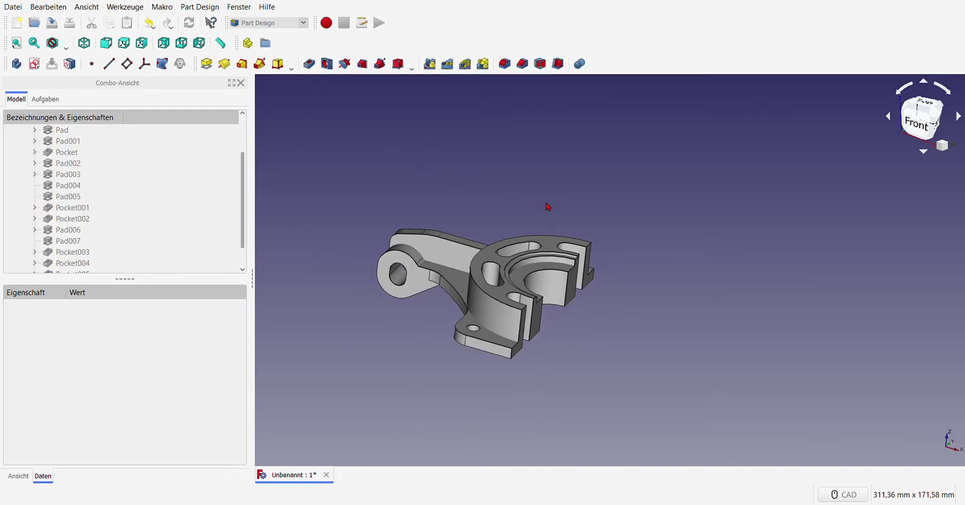
middle_drag(351, 350, 426, 352)
scroll(339, 326, up, 4)
click(443, 333)
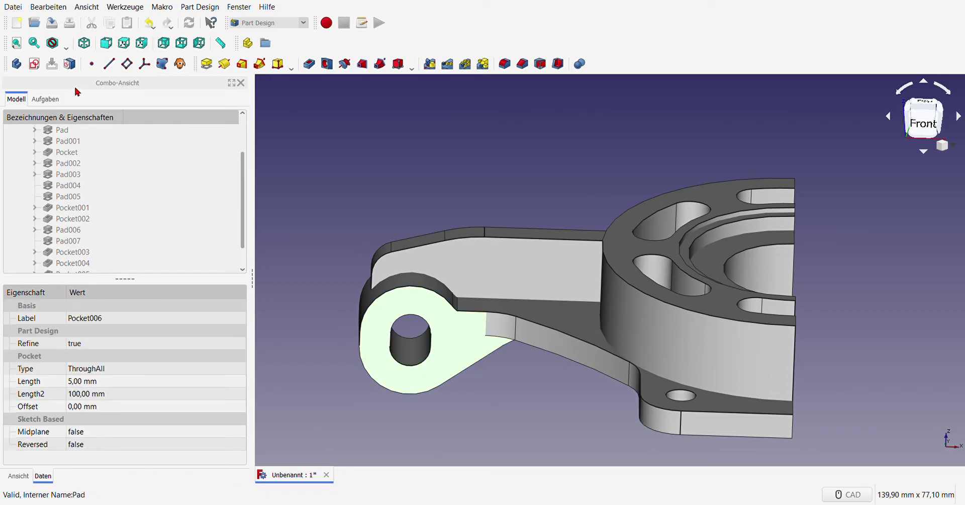
click(35, 64)
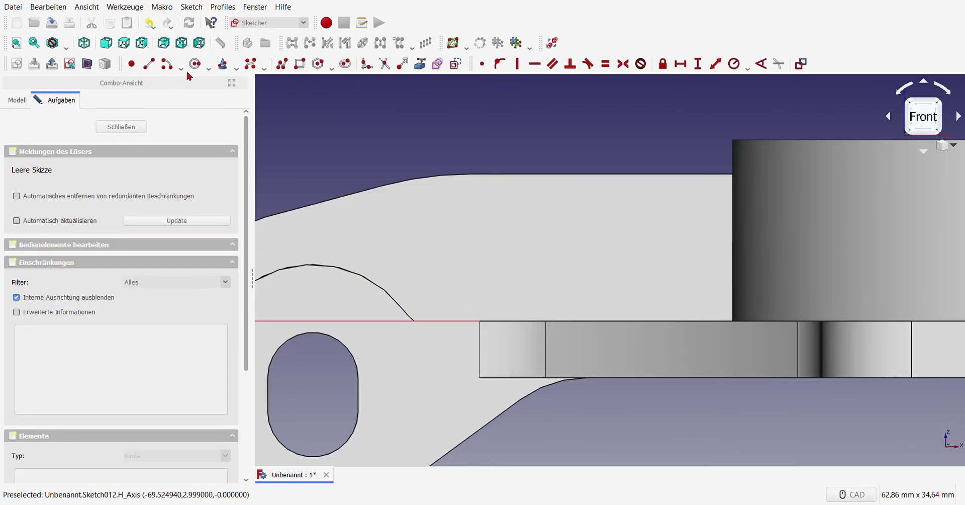
click(166, 64)
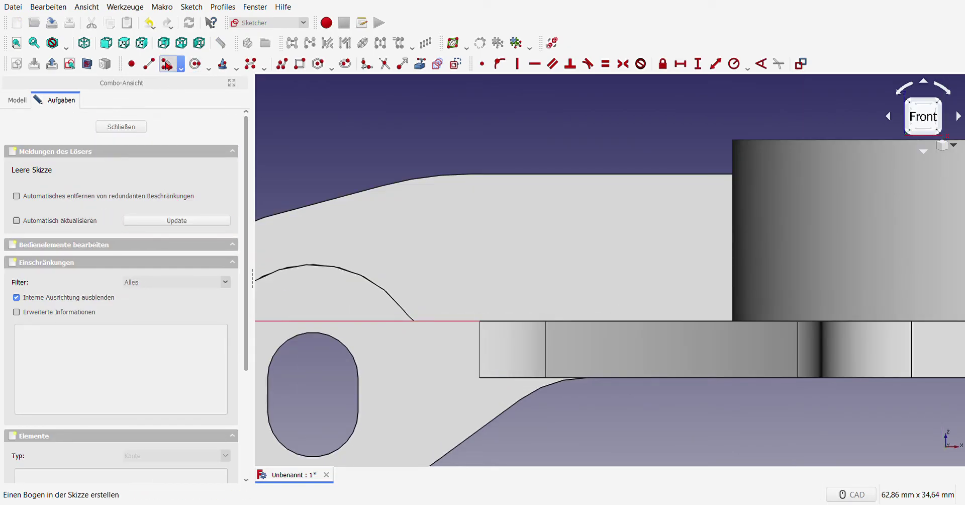
click(465, 300)
click(418, 327)
click(464, 353)
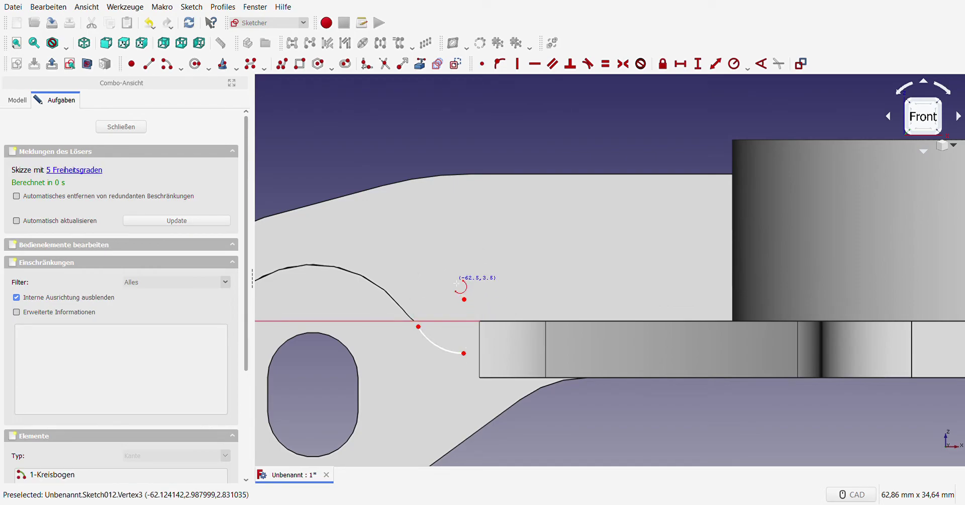
Constrain the radius of the new arc to 5 mm.
click(441, 347)
click(734, 63)
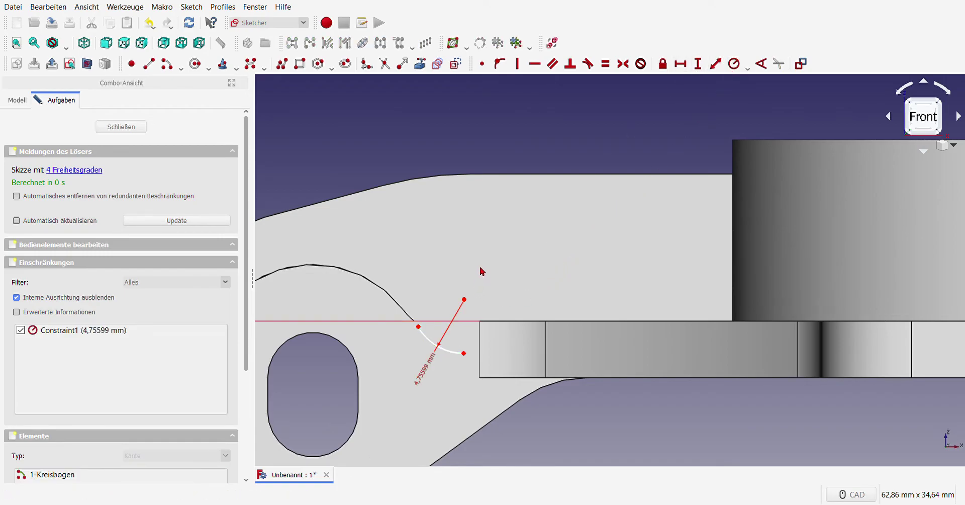
text(5)
key(Return)
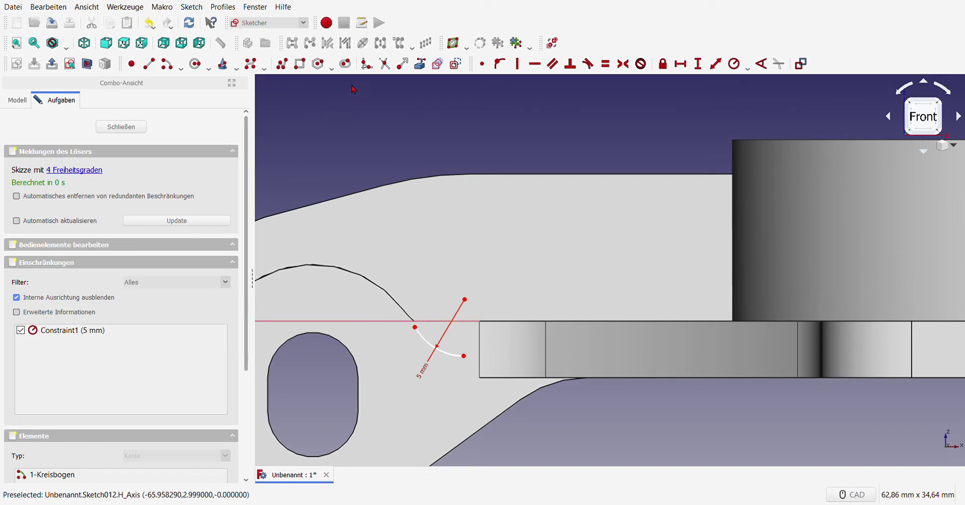
Reference the short curved edge of the lug outline as external geometry and make the 5 mm arc's start tangent to its end.
click(420, 63)
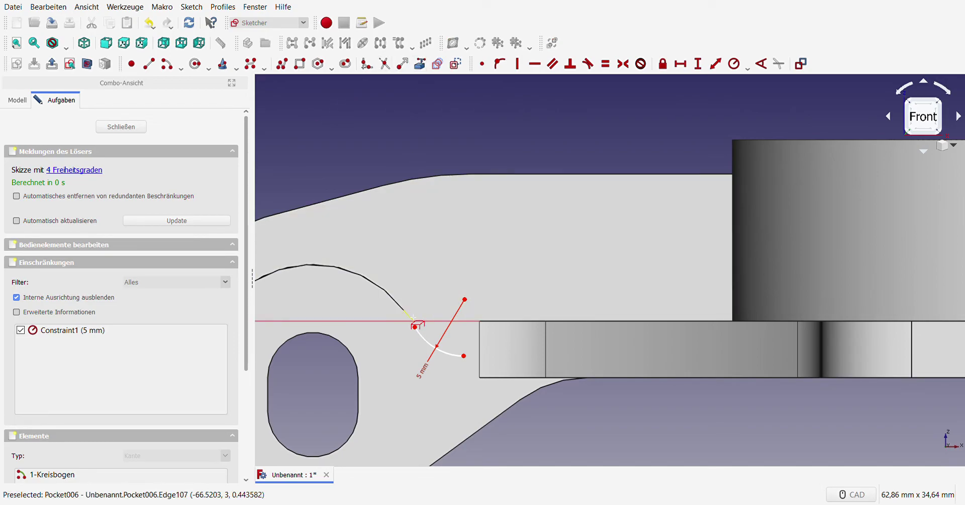
click(409, 316)
scroll(405, 319, up, 5)
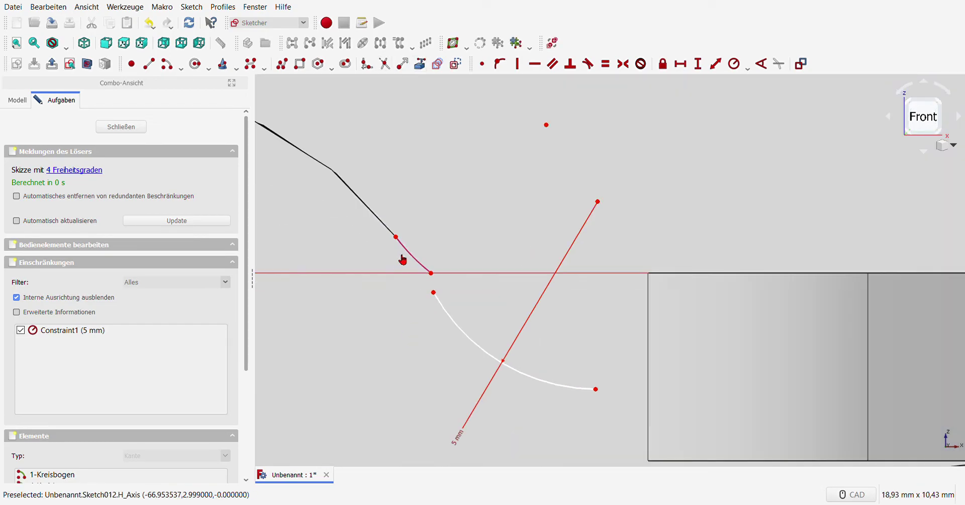
click(431, 273)
click(434, 292)
click(588, 63)
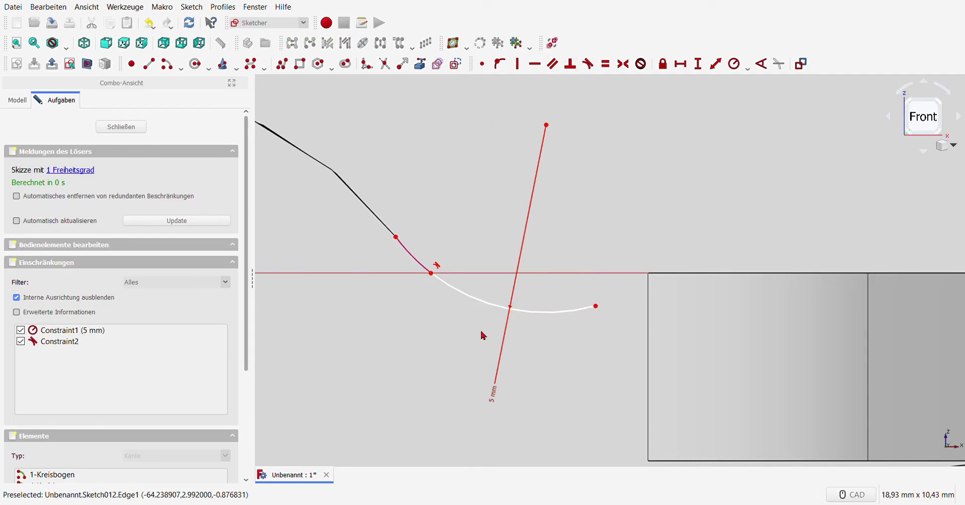
Draw a short, slightly rising line from the free end of the 5 mm arc towards the flange plate.
scroll(483, 335, down, 2)
drag(538, 336, 531, 334)
click(149, 64)
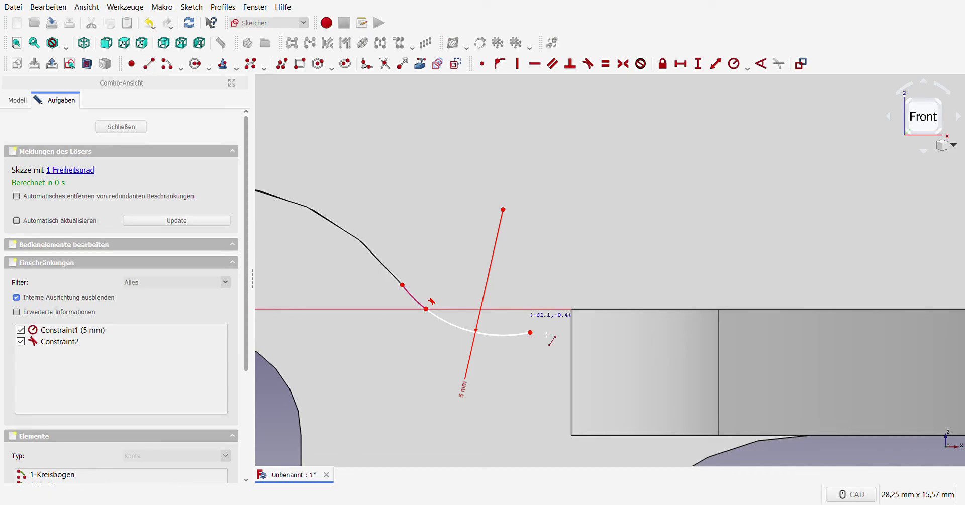
click(531, 332)
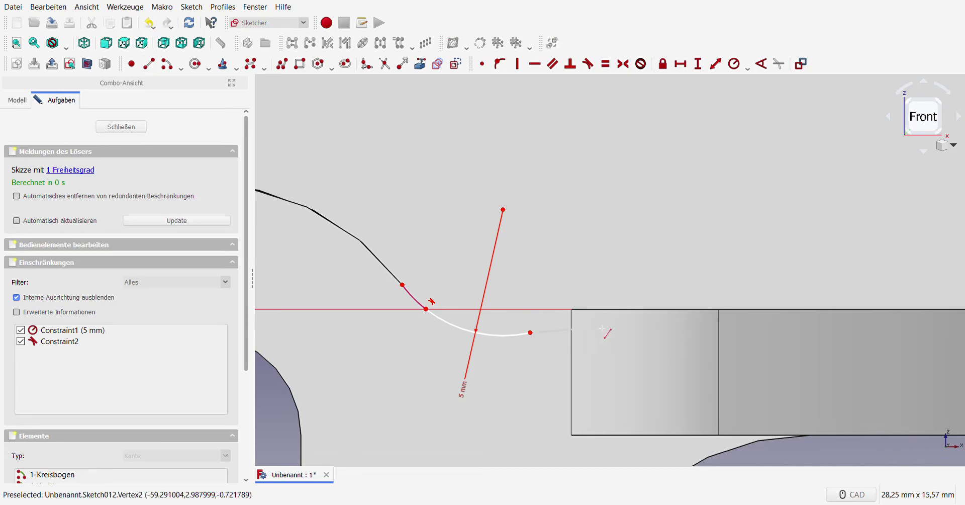
click(565, 325)
Constrain the short line to 175° against the horizontal axis and make it tangent to the 5 mm arc.
click(551, 329)
click(557, 309)
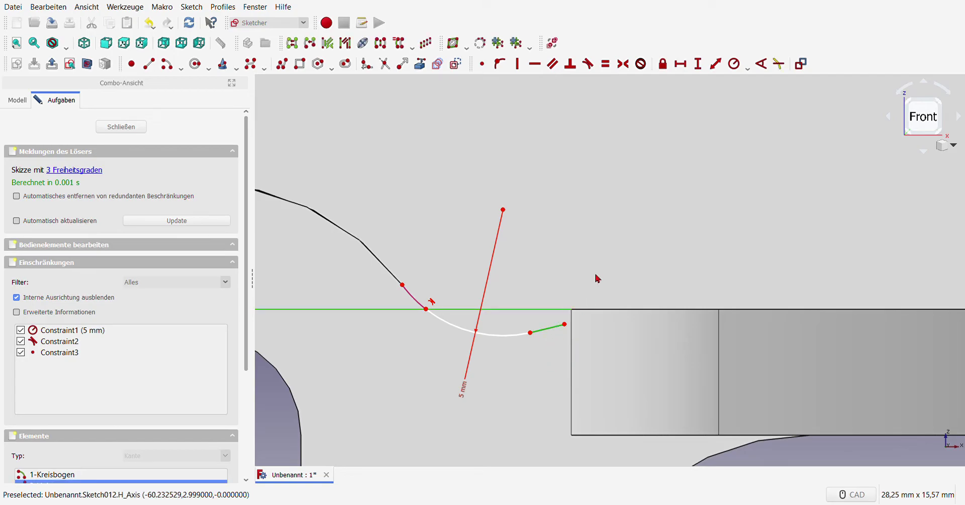
click(761, 64)
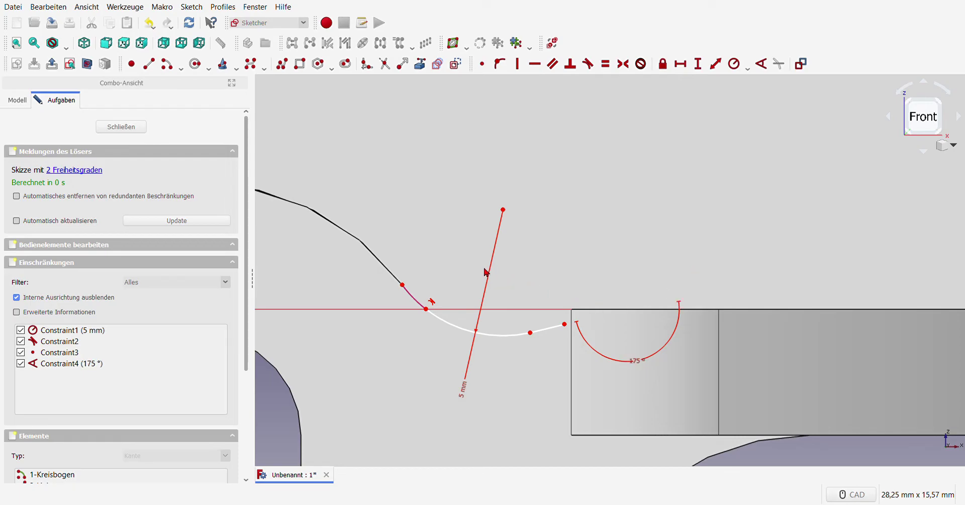
click(529, 335)
click(550, 332)
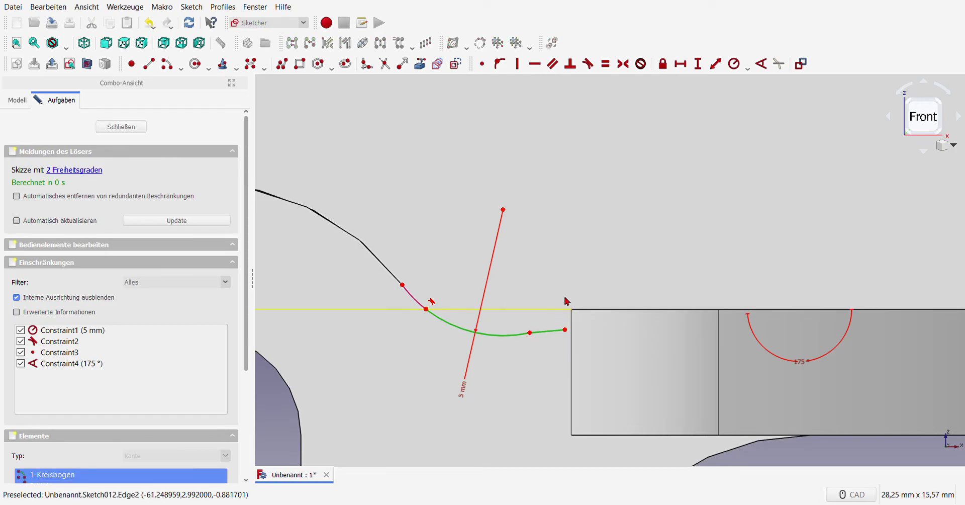
click(588, 65)
Constrain the free end of the sloped line to lie on the horizontal axis.
scroll(573, 320, down, 5)
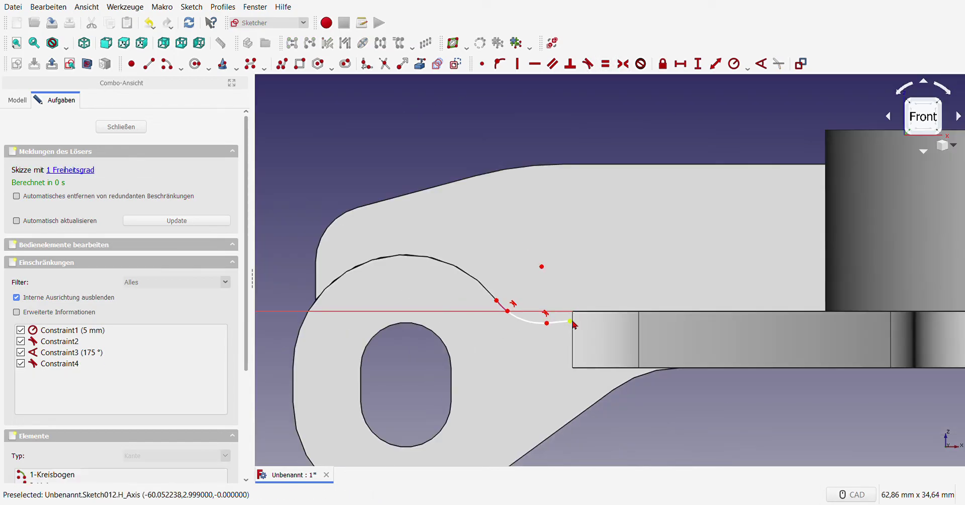
scroll(572, 324, up, 5)
click(573, 317)
click(561, 292)
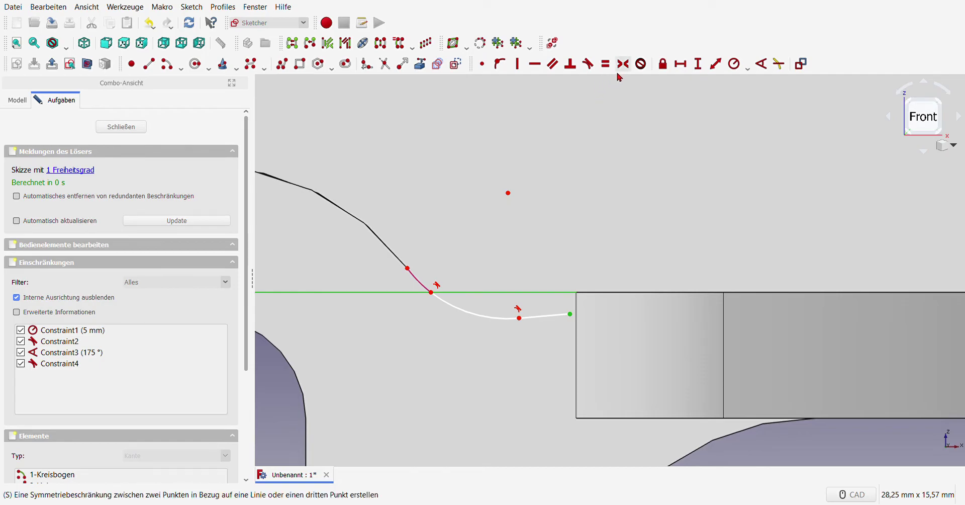
click(498, 65)
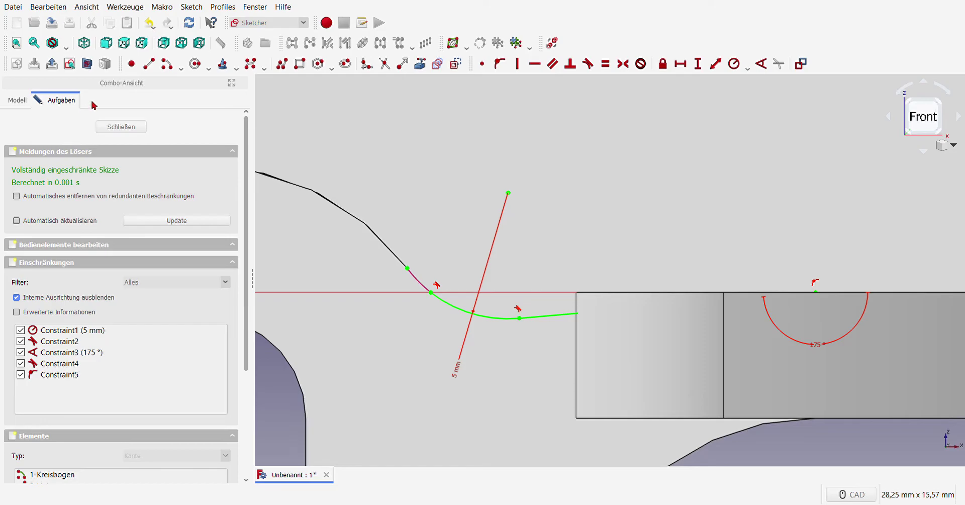
Draw a horizontal closing line from the arc's start along the axis to near the sloped line's end.
click(149, 64)
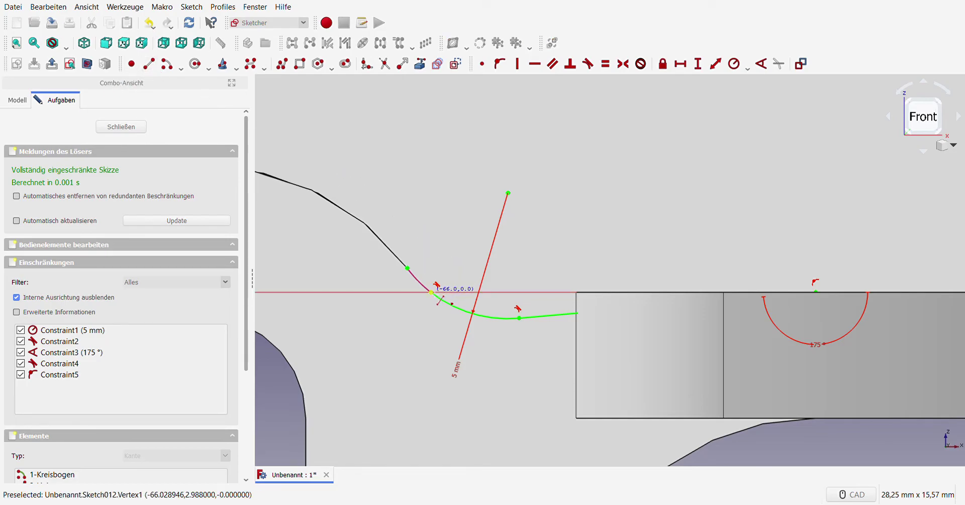
click(820, 293)
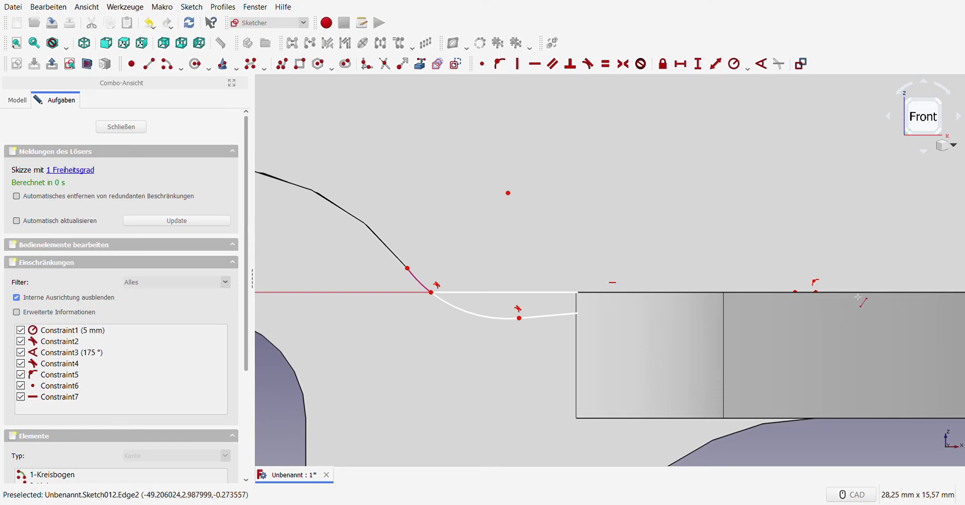
right_click(788, 283)
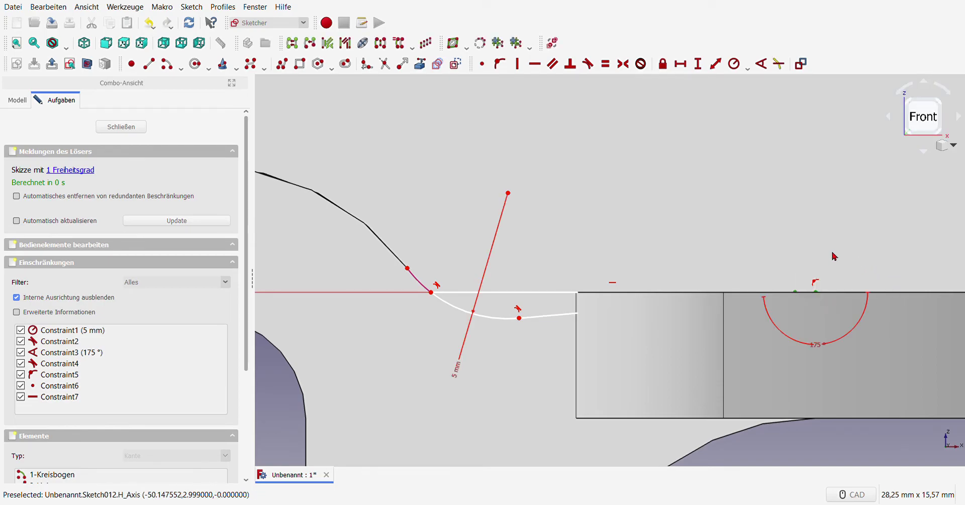
Make the ends of the closing line and sloped line coincident and delete the redundant horizontal constraint.
click(483, 64)
click(111, 415)
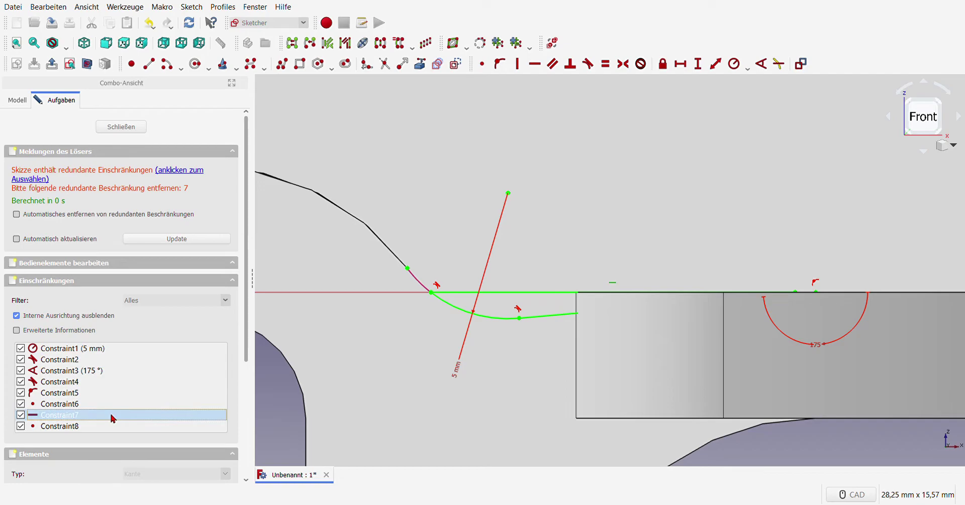
key(Delete)
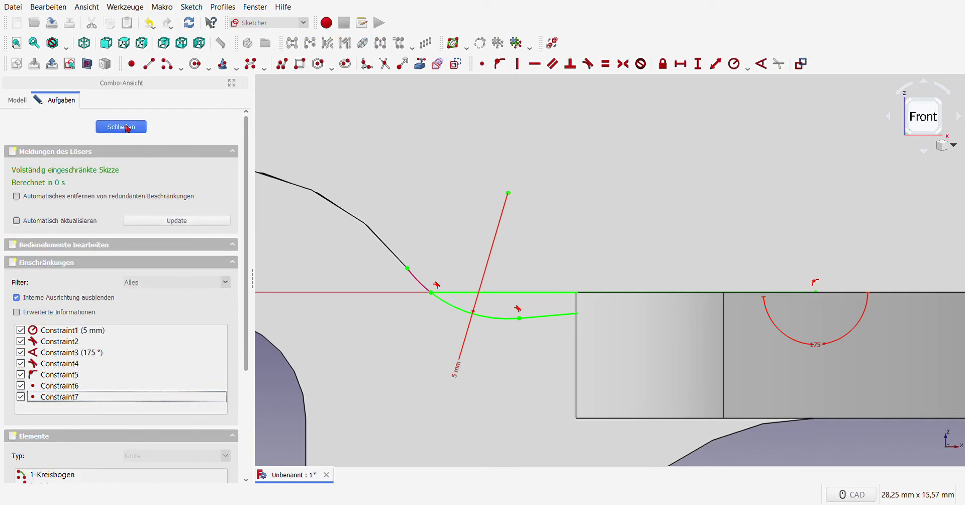
Finish the transition sketch and cut it as a pocket with two lengths, 7 mm for the first and 100 mm for the second.
click(144, 130)
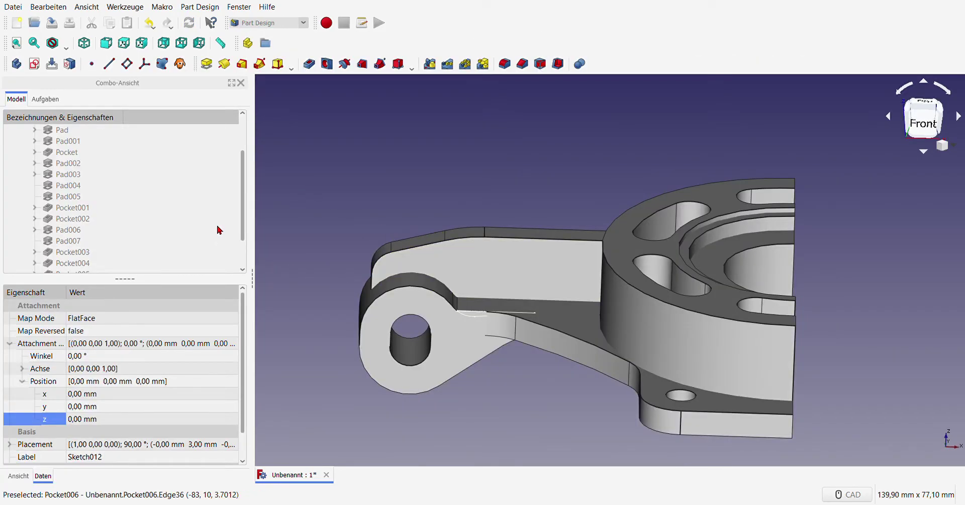
click(309, 63)
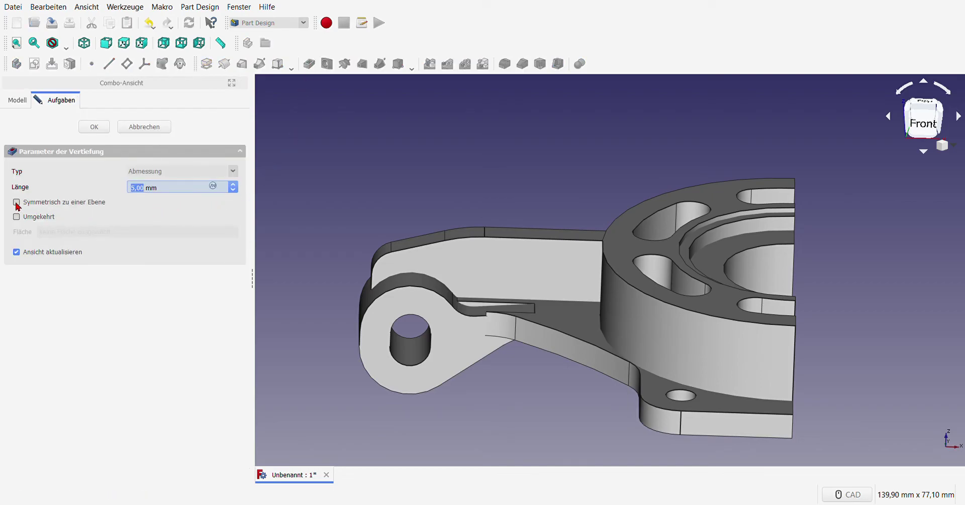
click(179, 174)
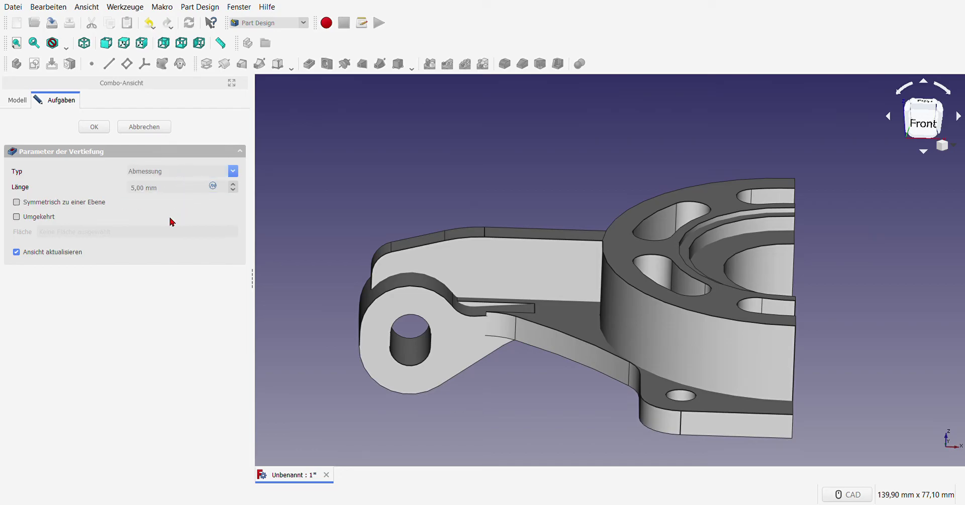
key(z)
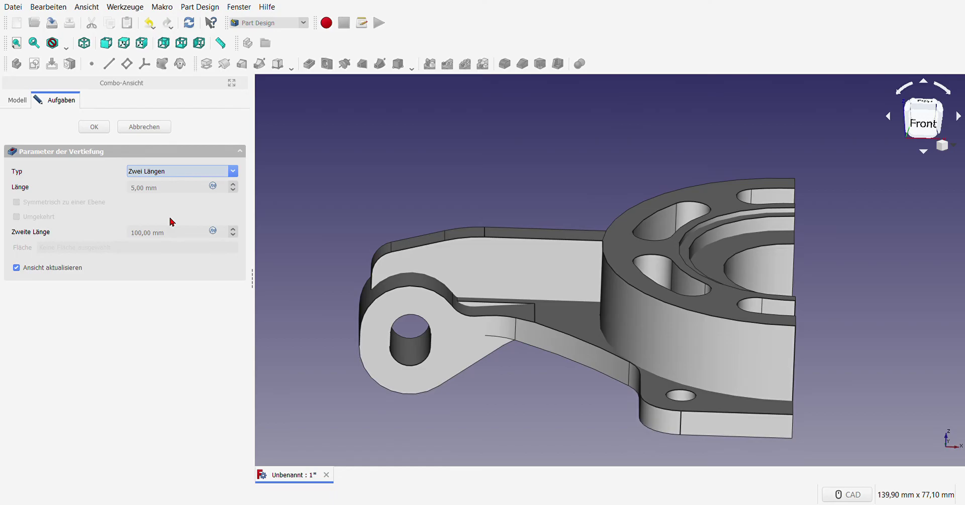
click(187, 196)
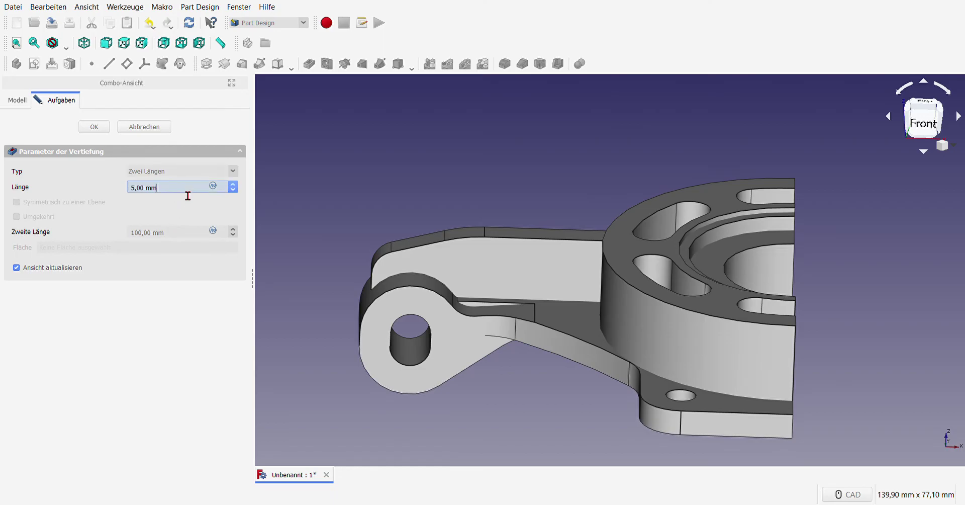
text(6)
key(Up)
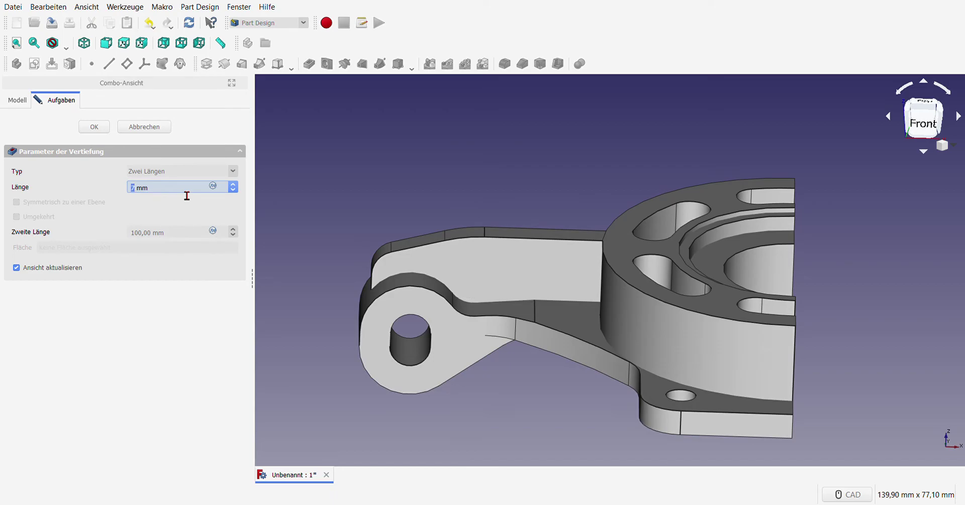
click(94, 127)
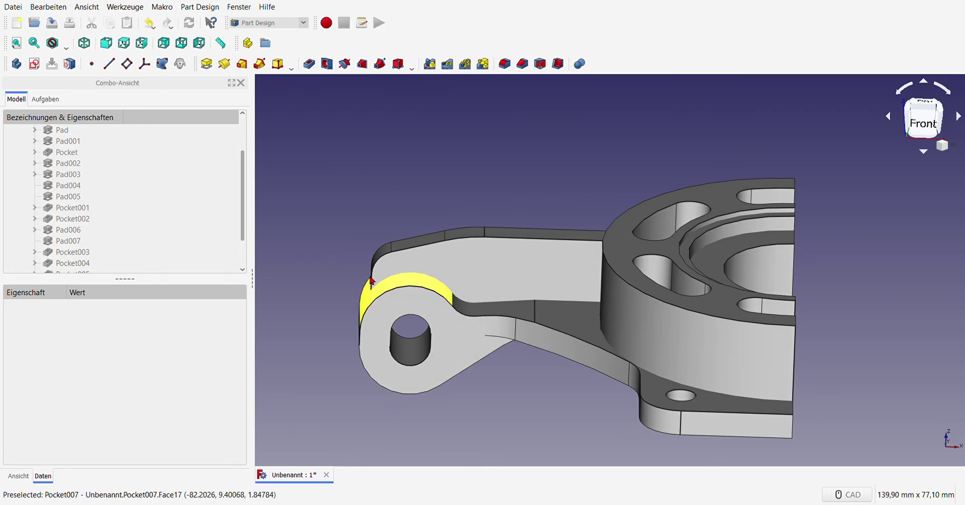
Start a new sketch on the flat underside face of the slotted mounting plate.
middle_drag(360, 211, 425, 206)
scroll(692, 254, down, 5)
middle_drag(692, 255, 725, 275)
middle_drag(614, 352, 620, 234)
scroll(777, 277, up, 3)
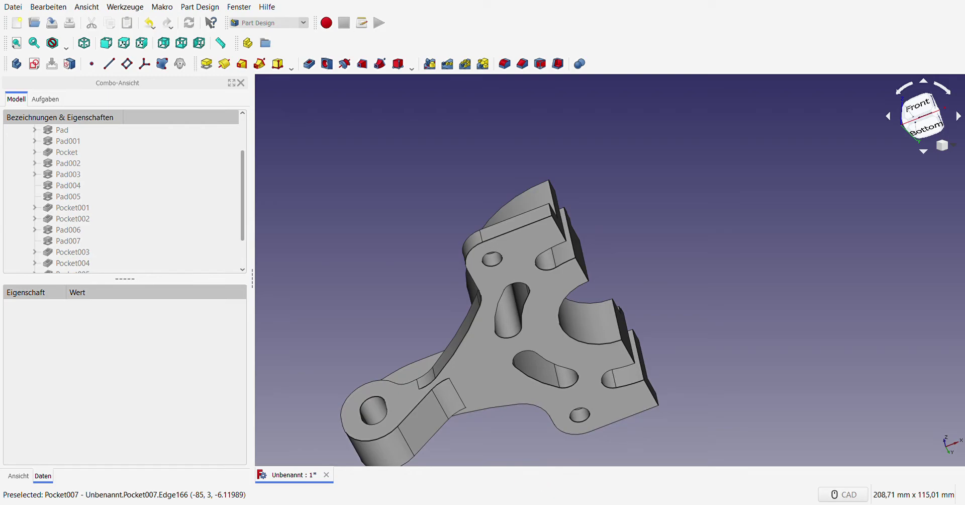
click(555, 333)
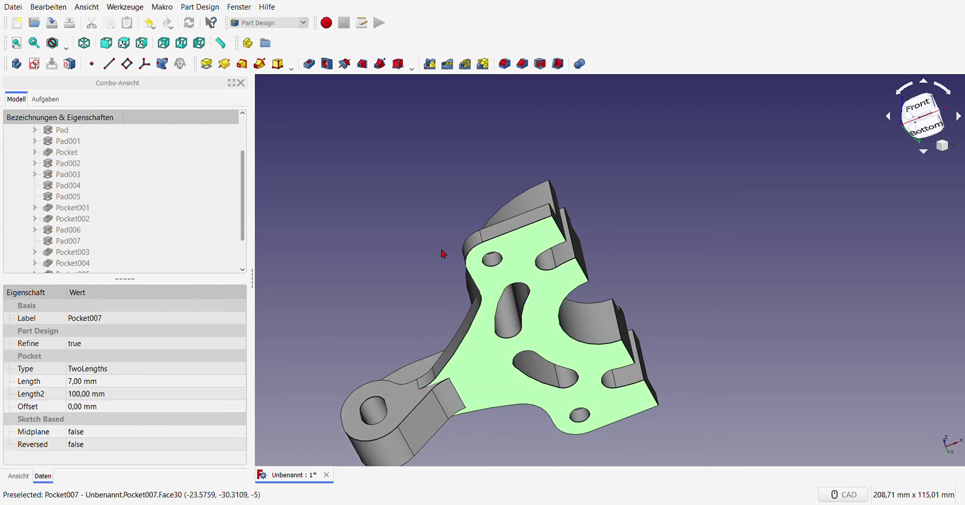
click(34, 64)
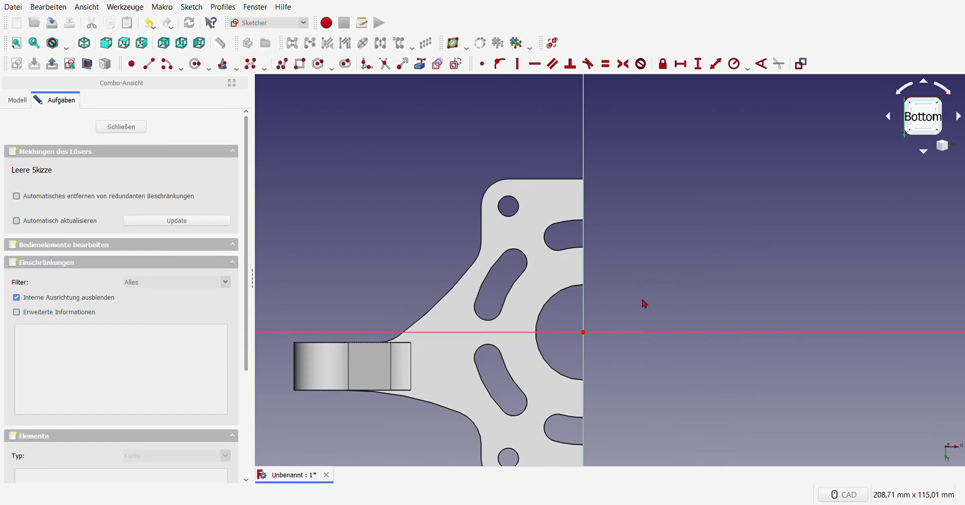
Draw a circle of about 19.4 mm radius centred on the sketch origin and start constraining its radius.
click(195, 63)
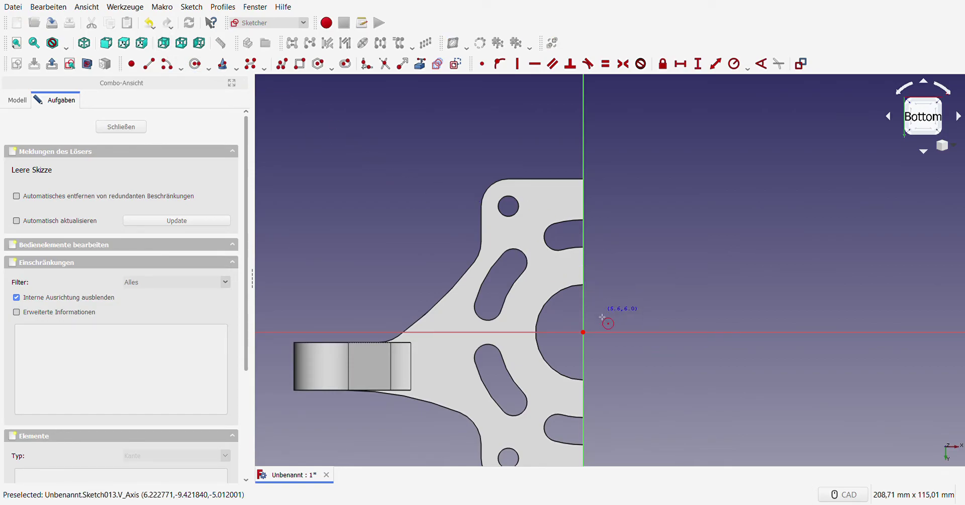
click(583, 332)
click(649, 324)
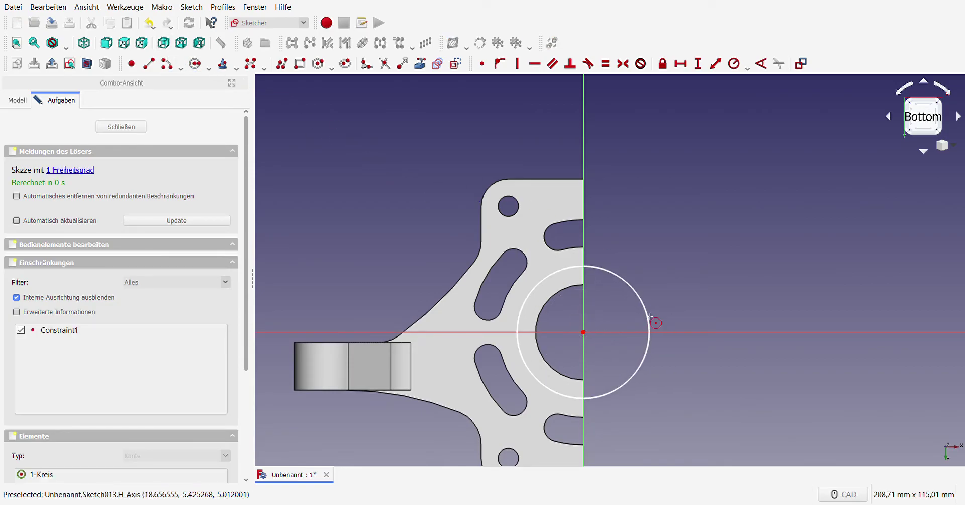
click(649, 319)
click(734, 63)
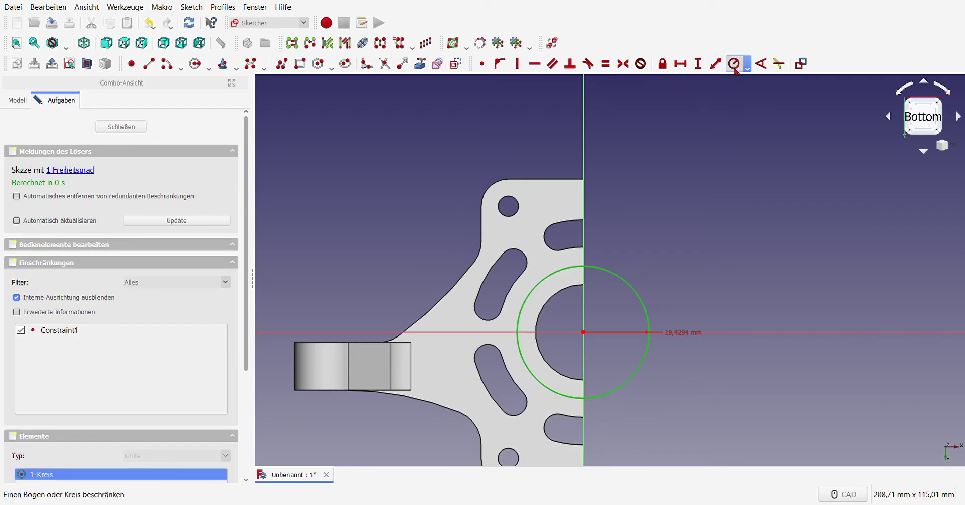